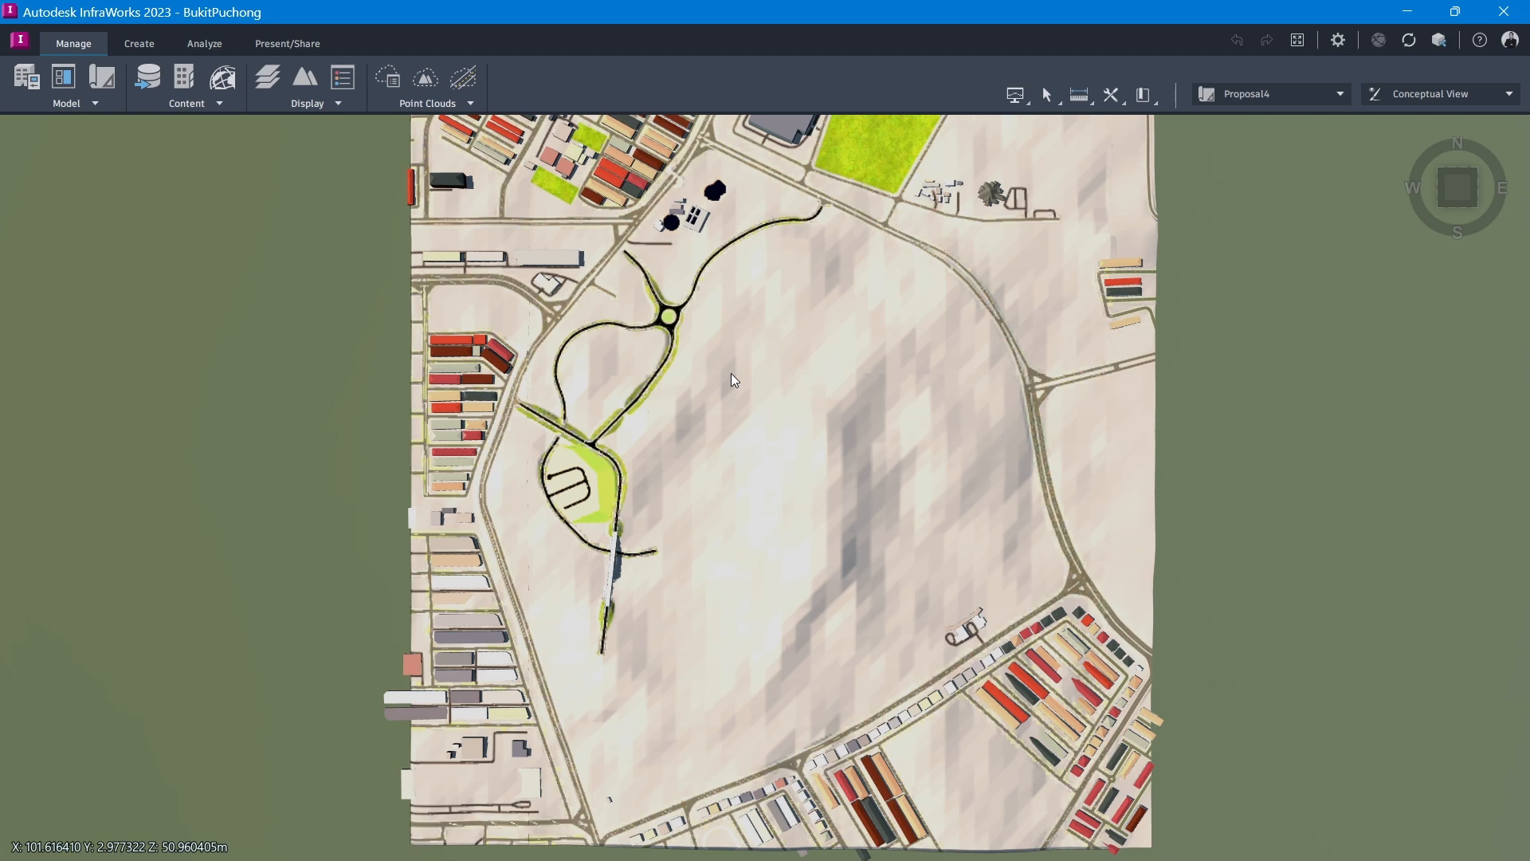
# Examine the proposed road network, roundabout, junctions and development area in the plan view of the model
pyautogui.scroll(3, 609, 473)
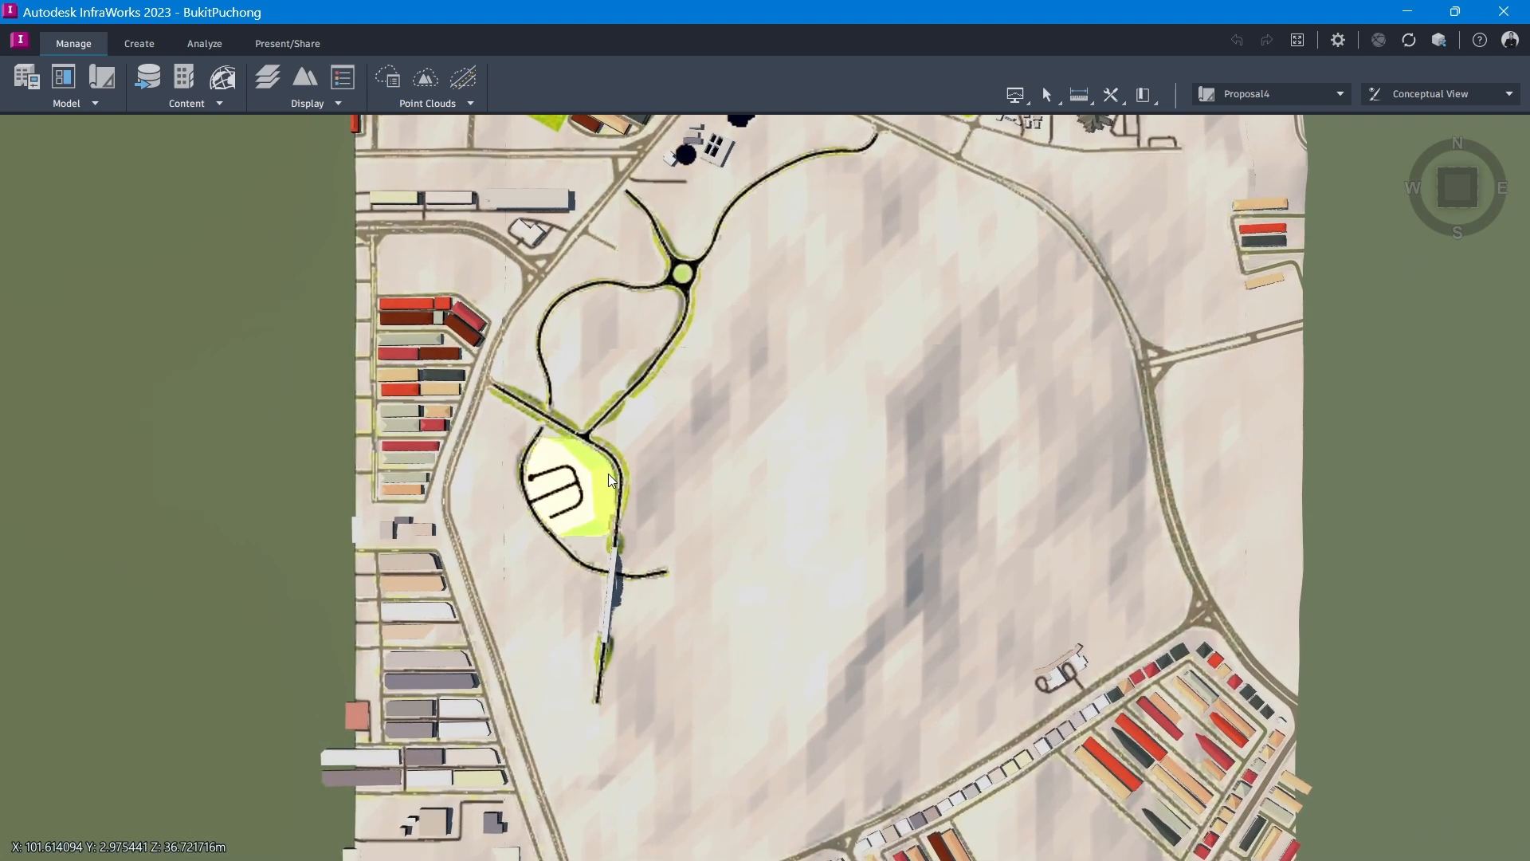
pyautogui.scroll(1, 609, 474)
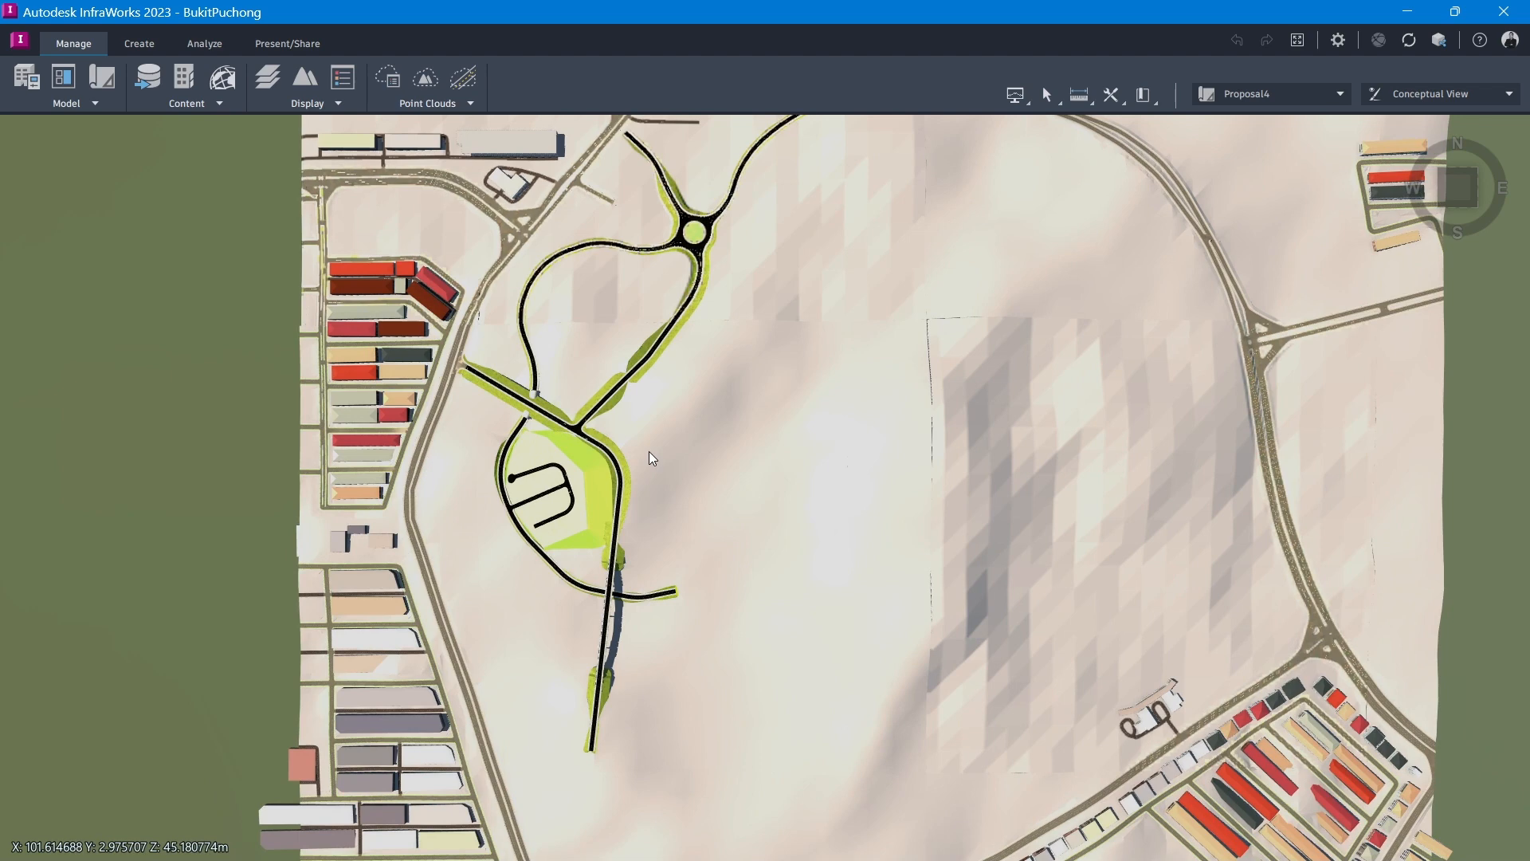
pyautogui.scroll(2, 649, 451)
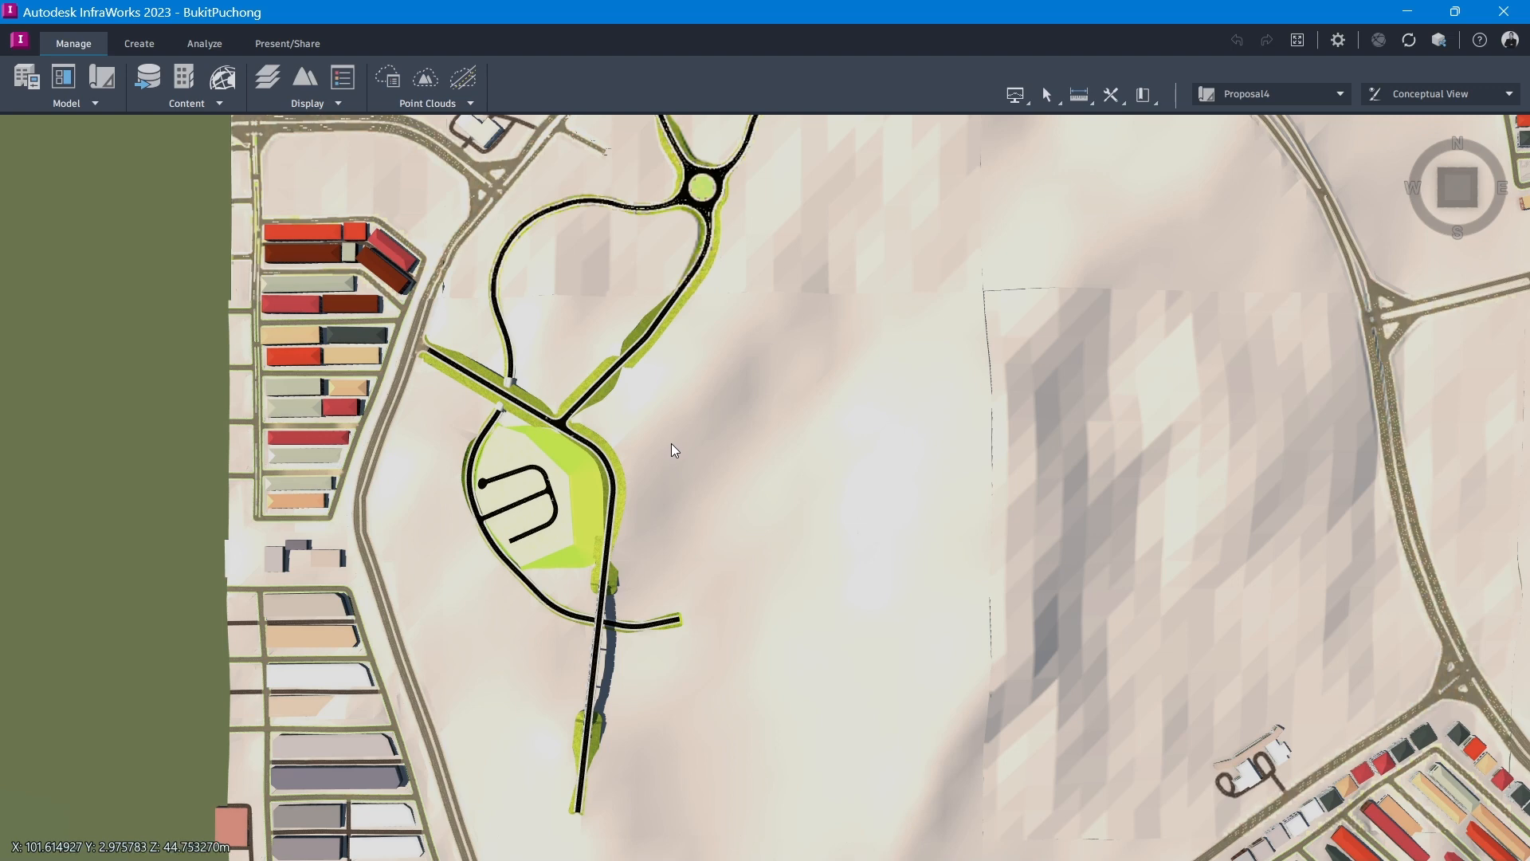
pyautogui.scroll(4, 510, 351)
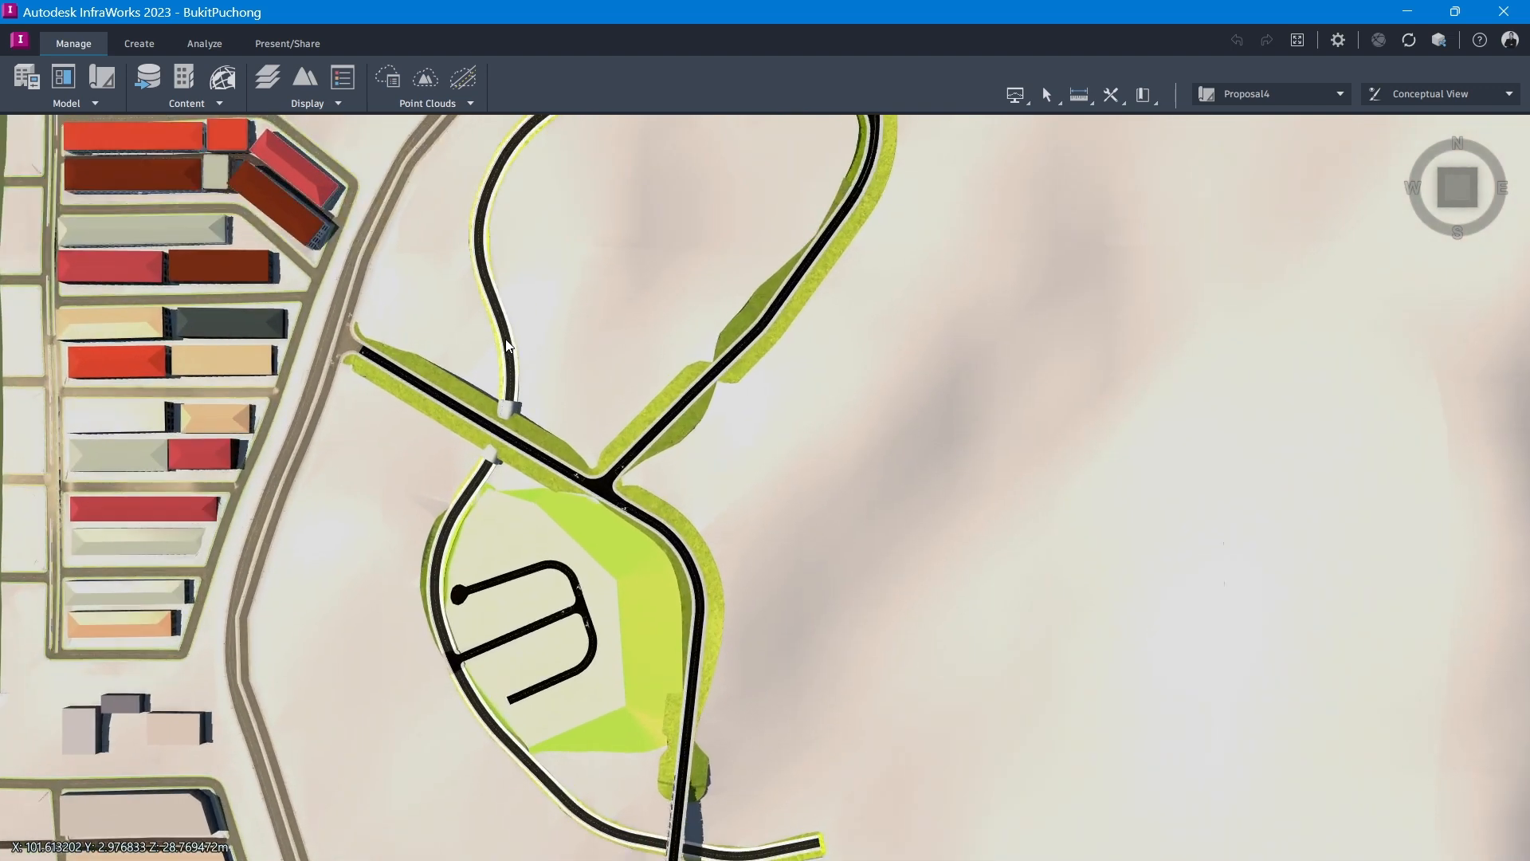
pyautogui.scroll(-1, 706, 460)
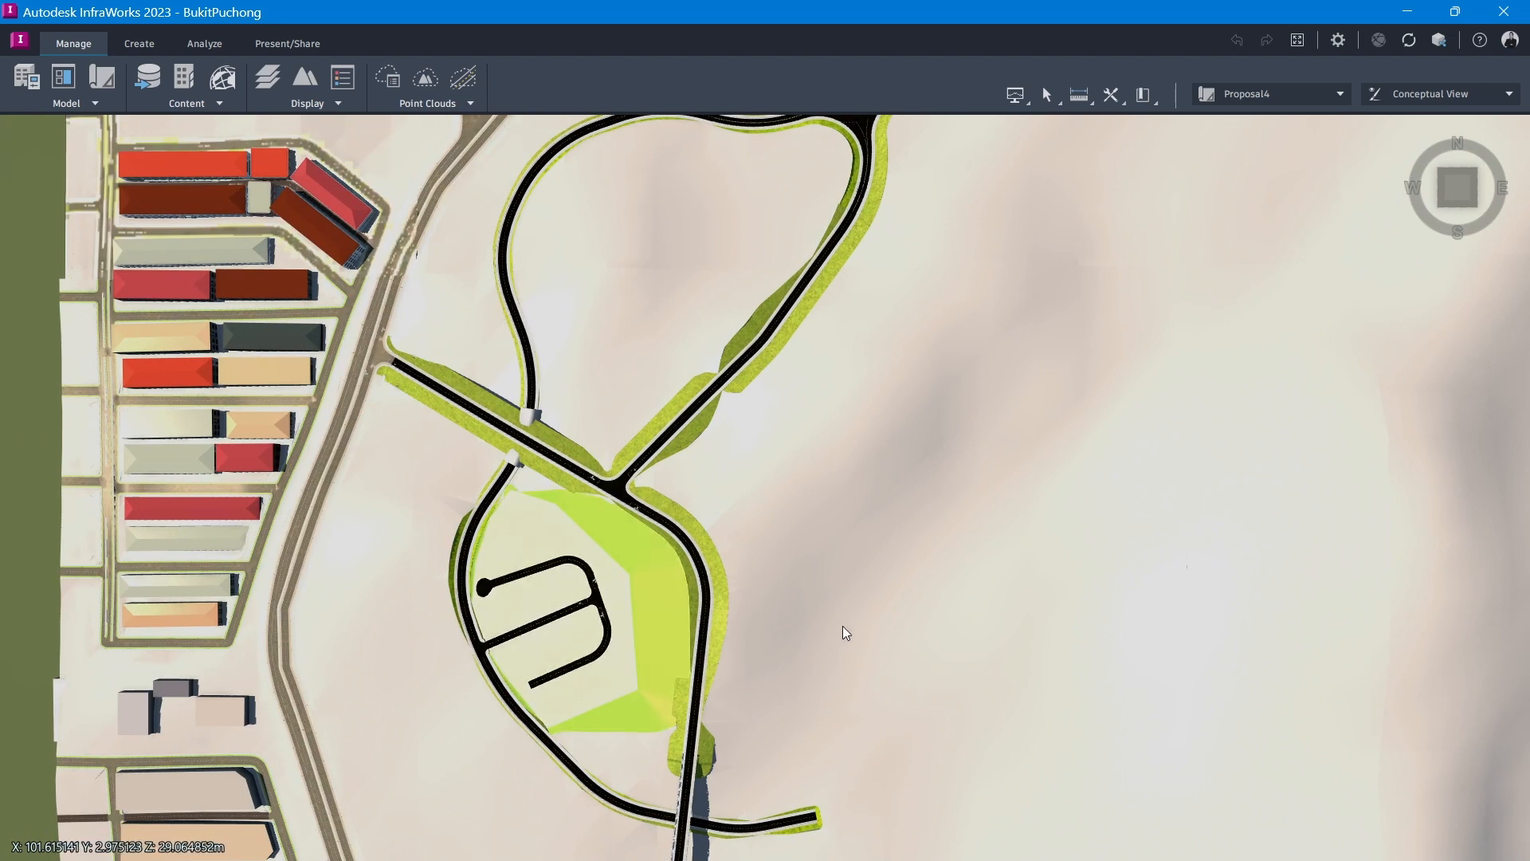
pyautogui.scroll(-2, 845, 626)
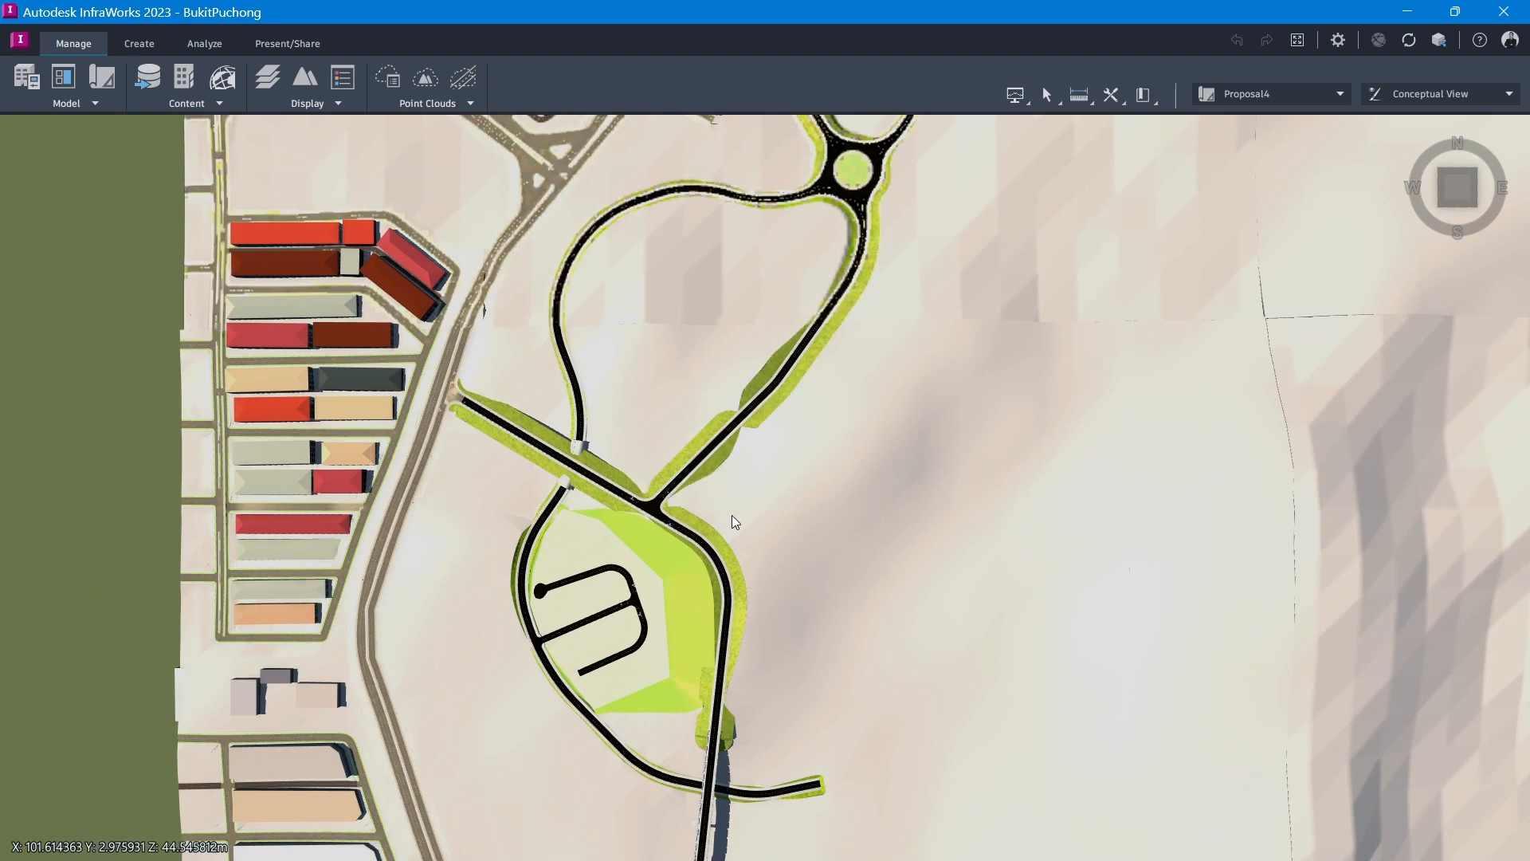
pyautogui.scroll(5, 732, 517)
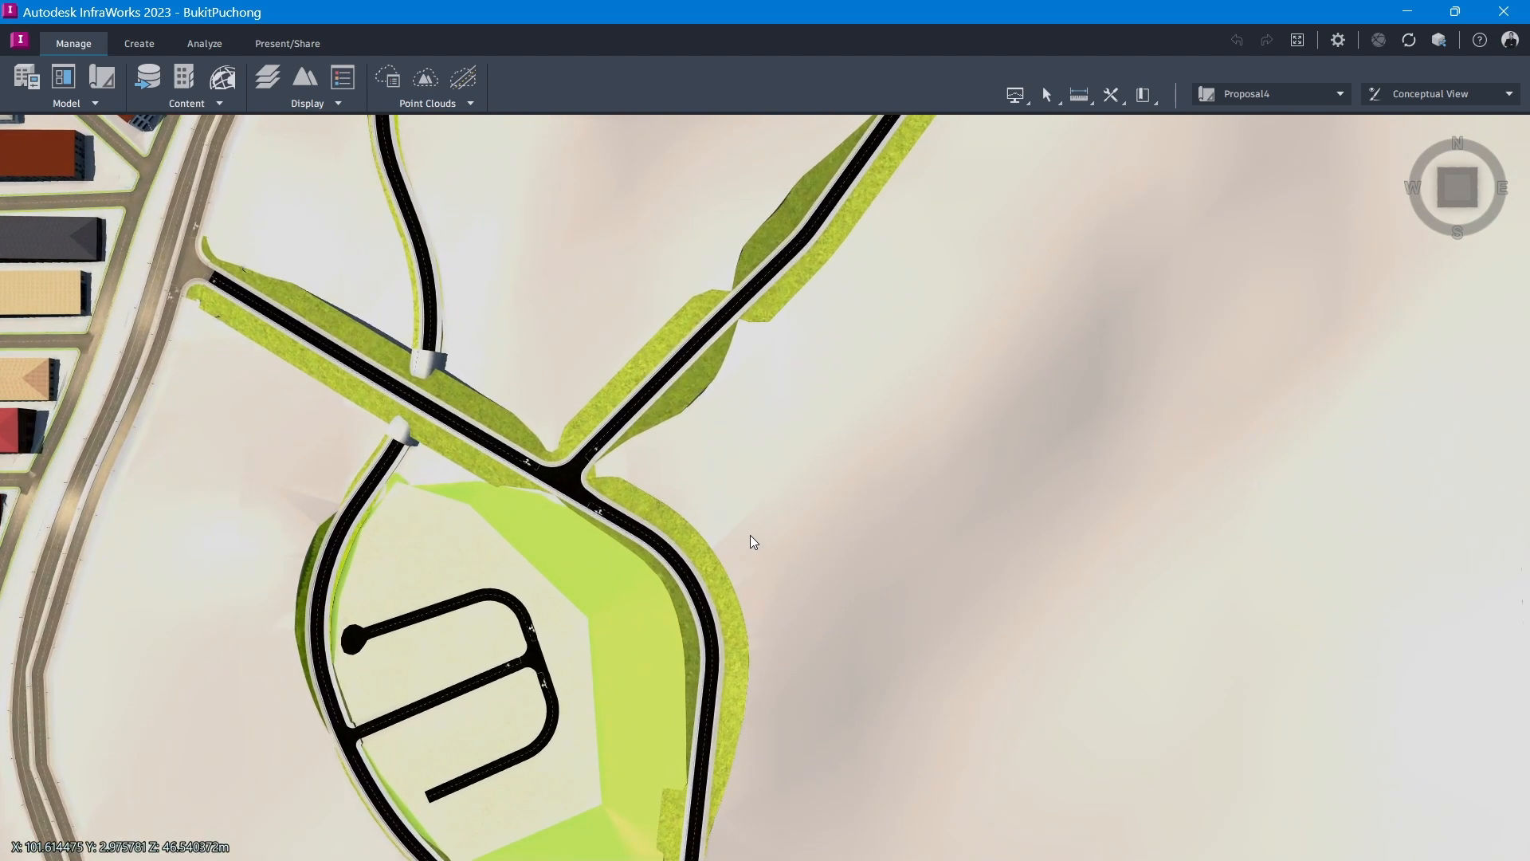
pyautogui.scroll(-2, 749, 534)
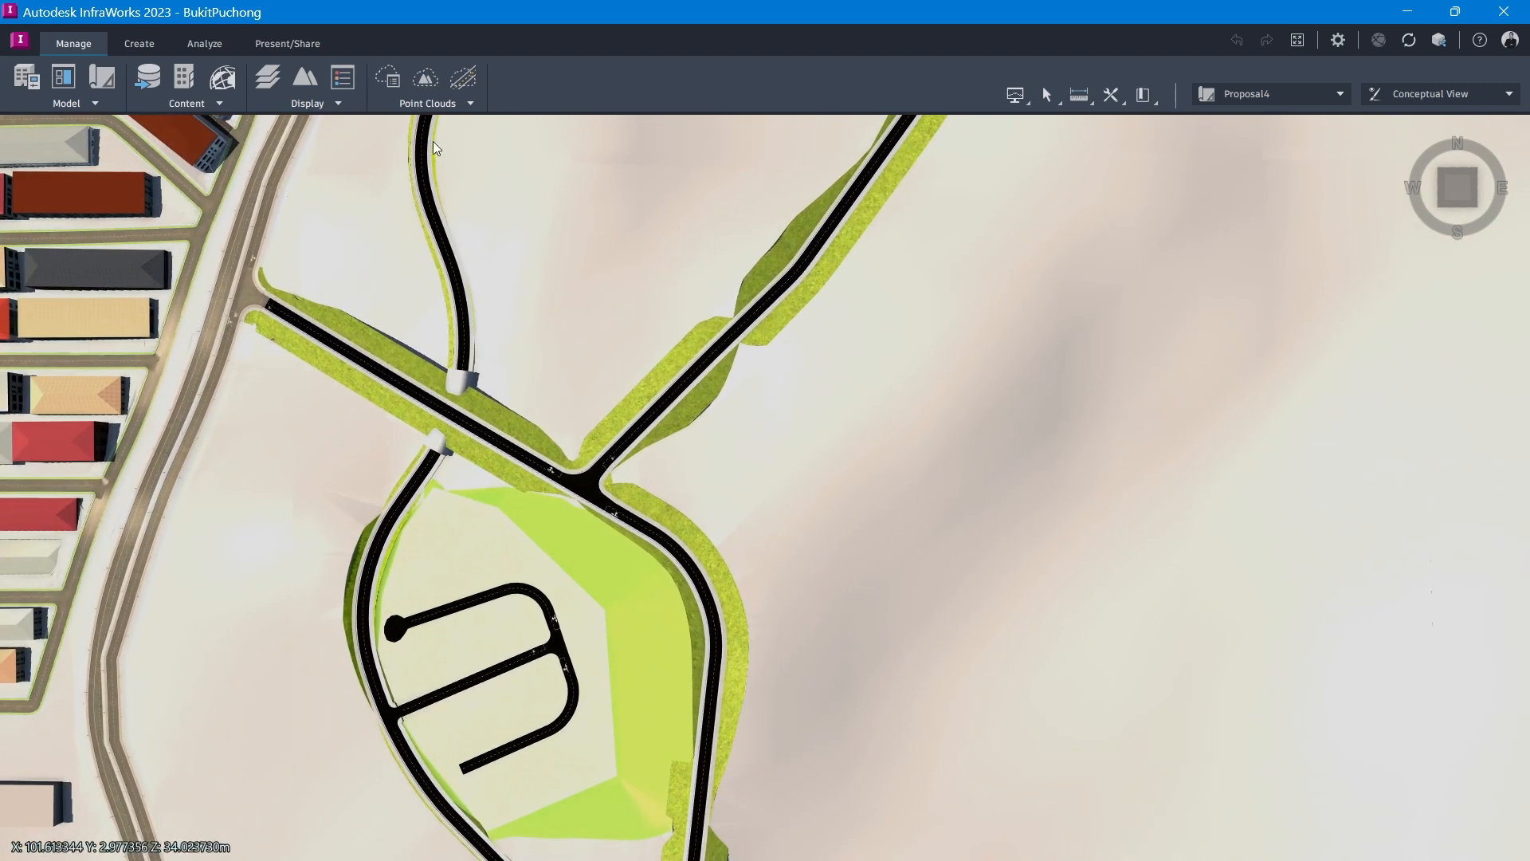
# Open the storyboard and move the playhead along the Item #5 camera path to about 0:31
pyautogui.click(289, 44)
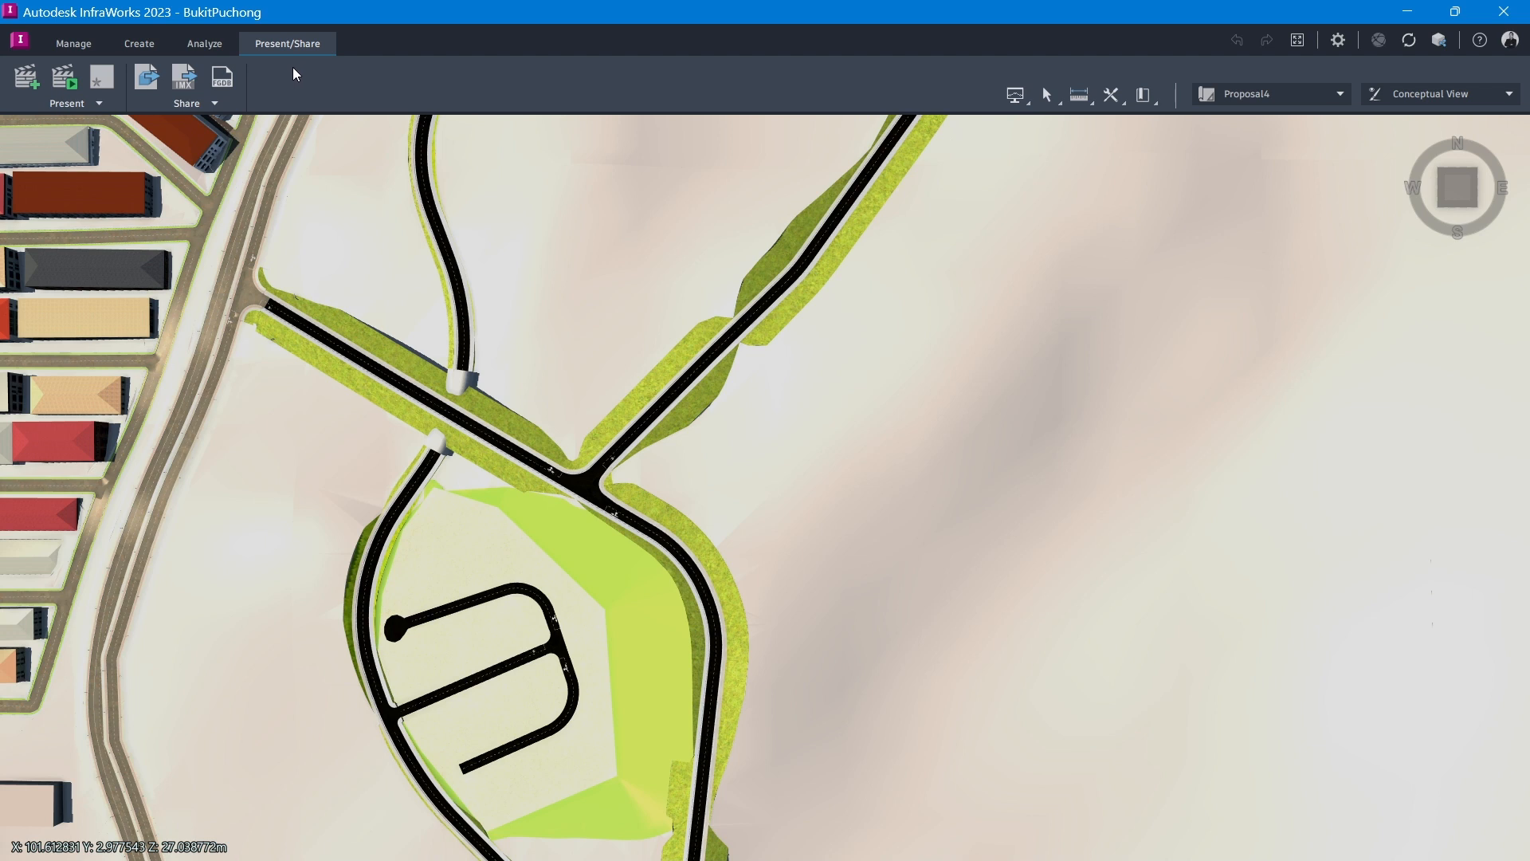
pyautogui.click(26, 78)
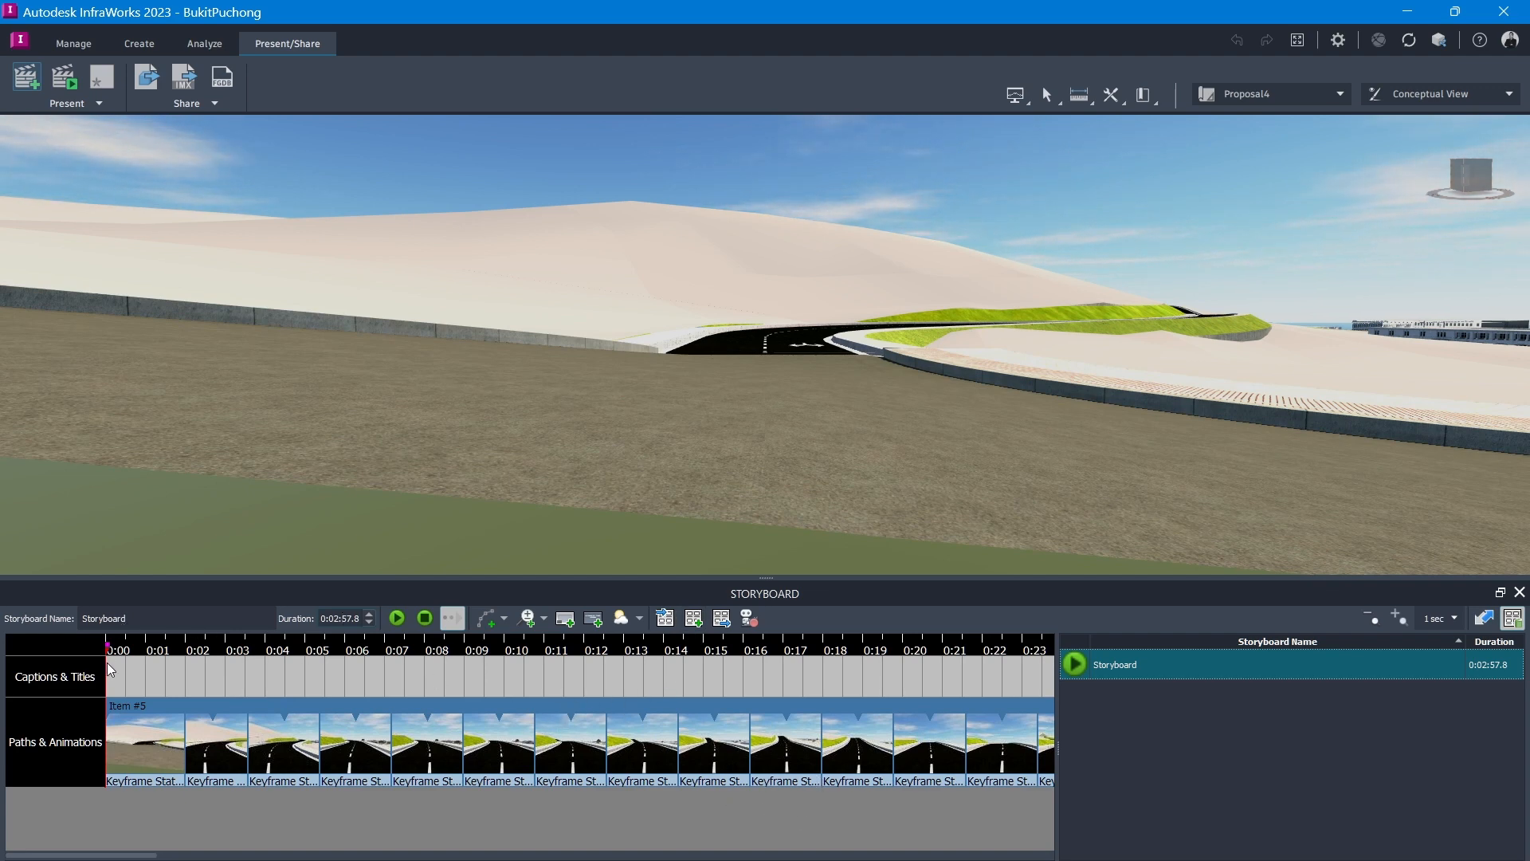
pyautogui.moveTo(108, 645); pyautogui.dragTo(1226, 775)
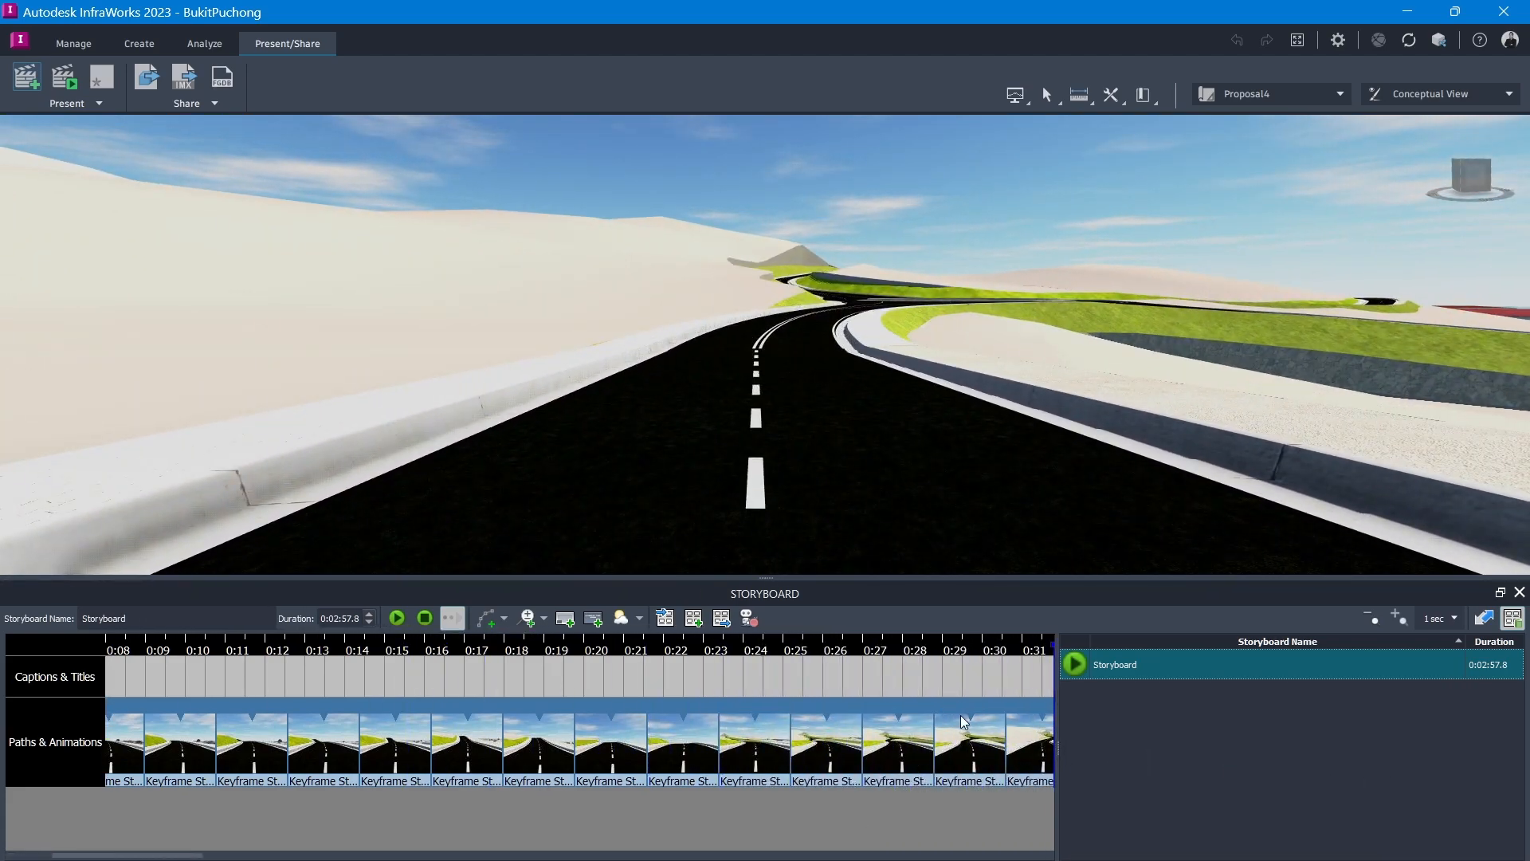
# Inspect the camera settings of the Station 280.00 keyframe in the Item #5 path, and clear the selection
pyautogui.click(851, 739)
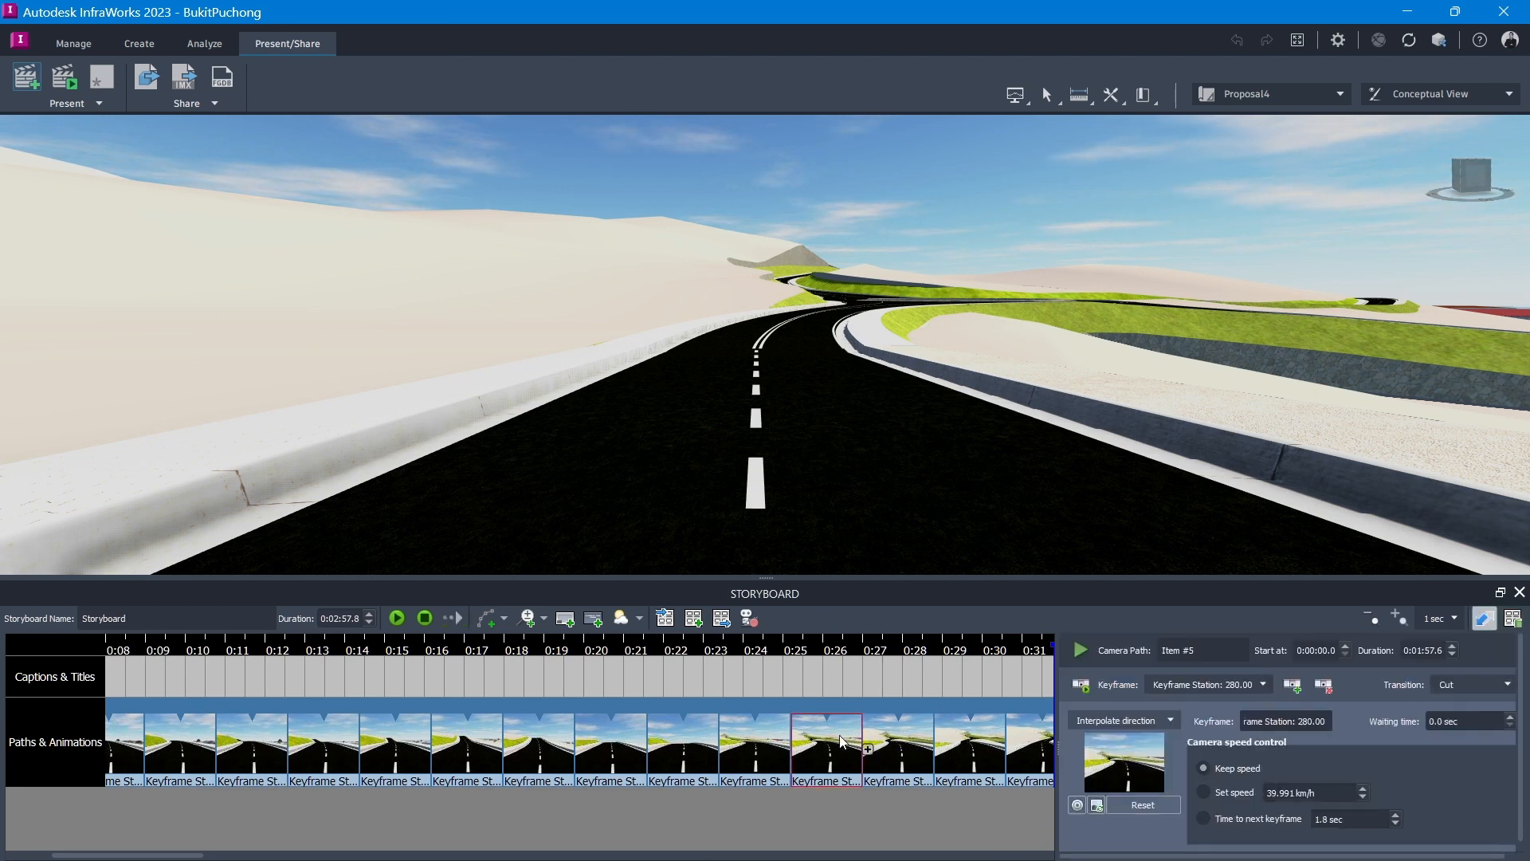
pyautogui.click(870, 818)
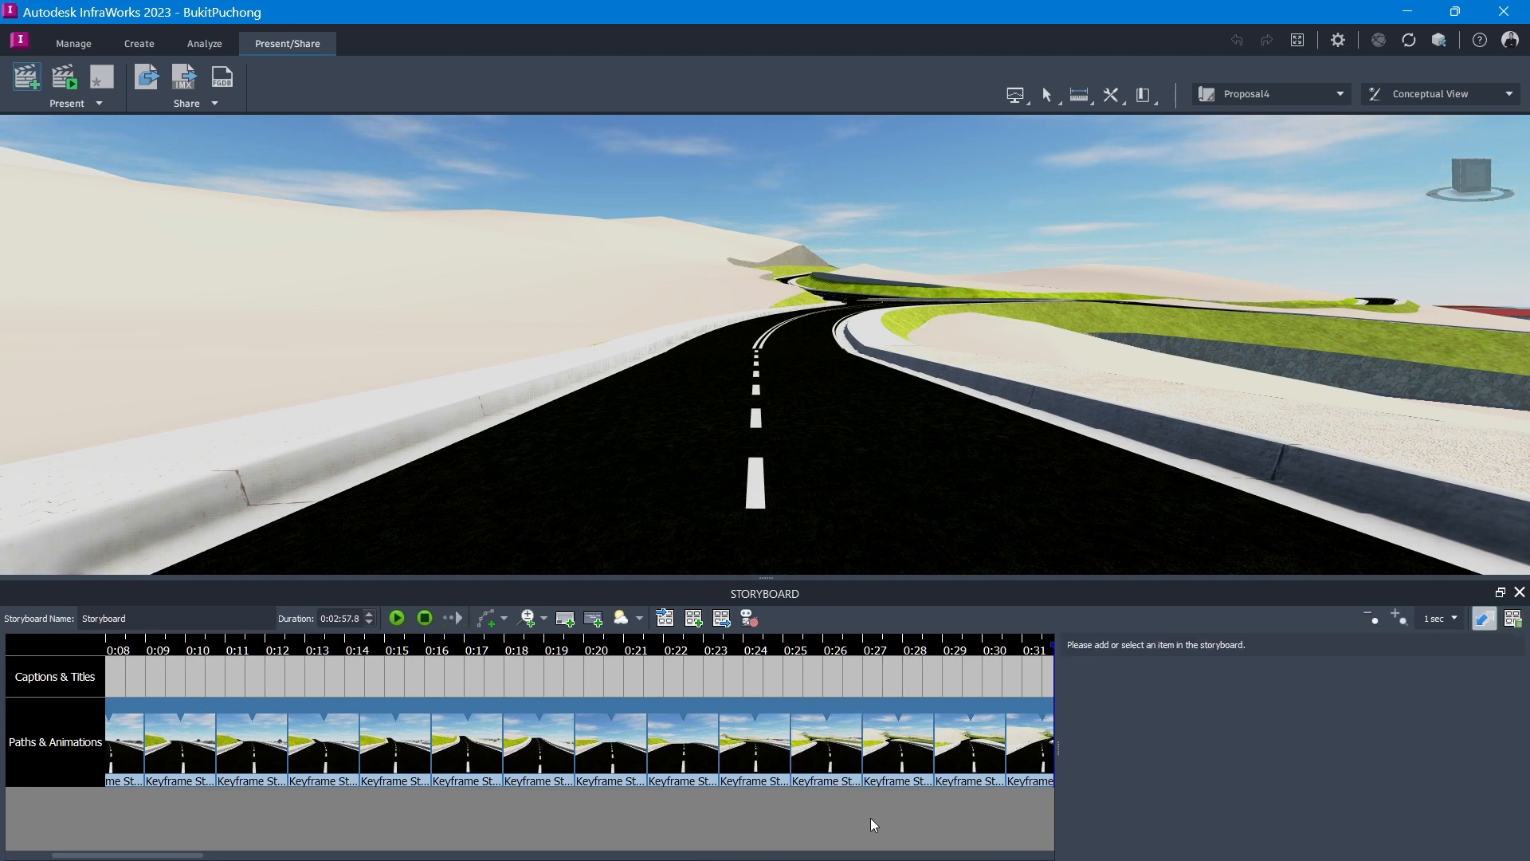
pyautogui.click(842, 750)
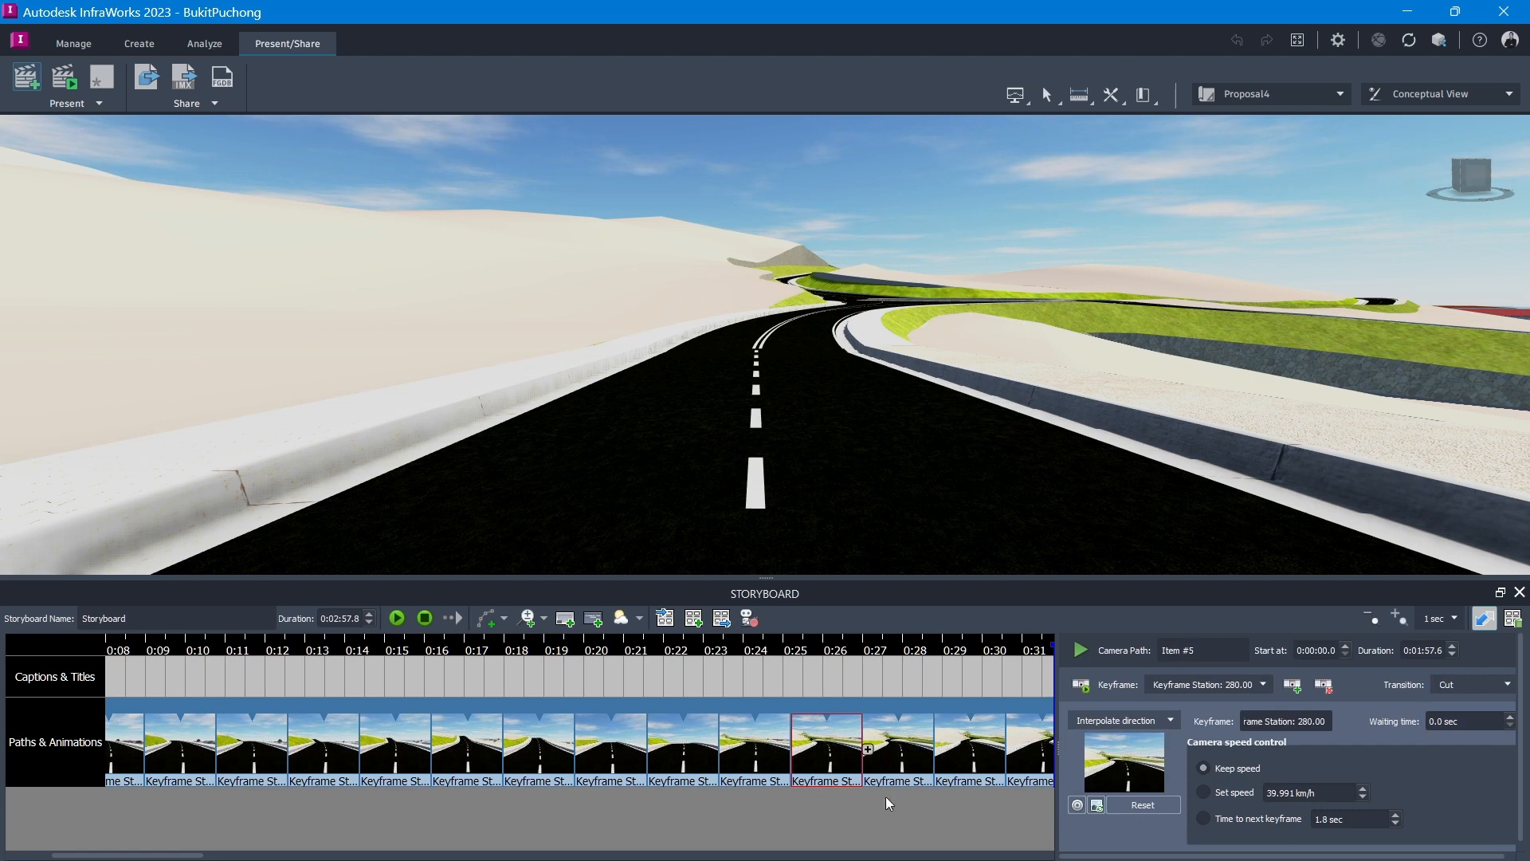
pyautogui.click(862, 803)
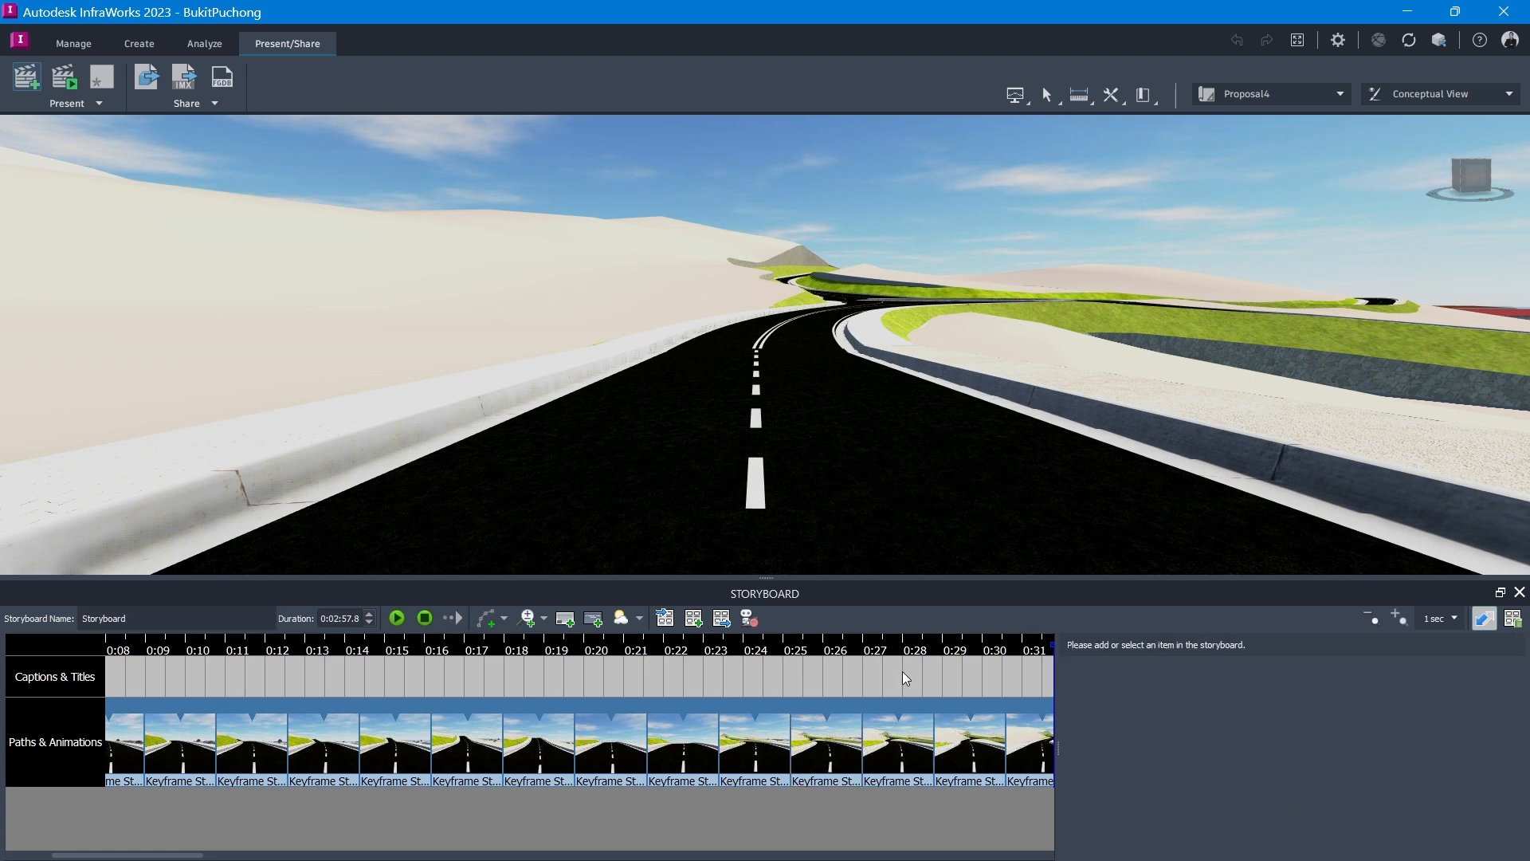
# Place the playhead at about 0:28, play the storyboard's drive-through animation and pause it
pyautogui.click(927, 650)
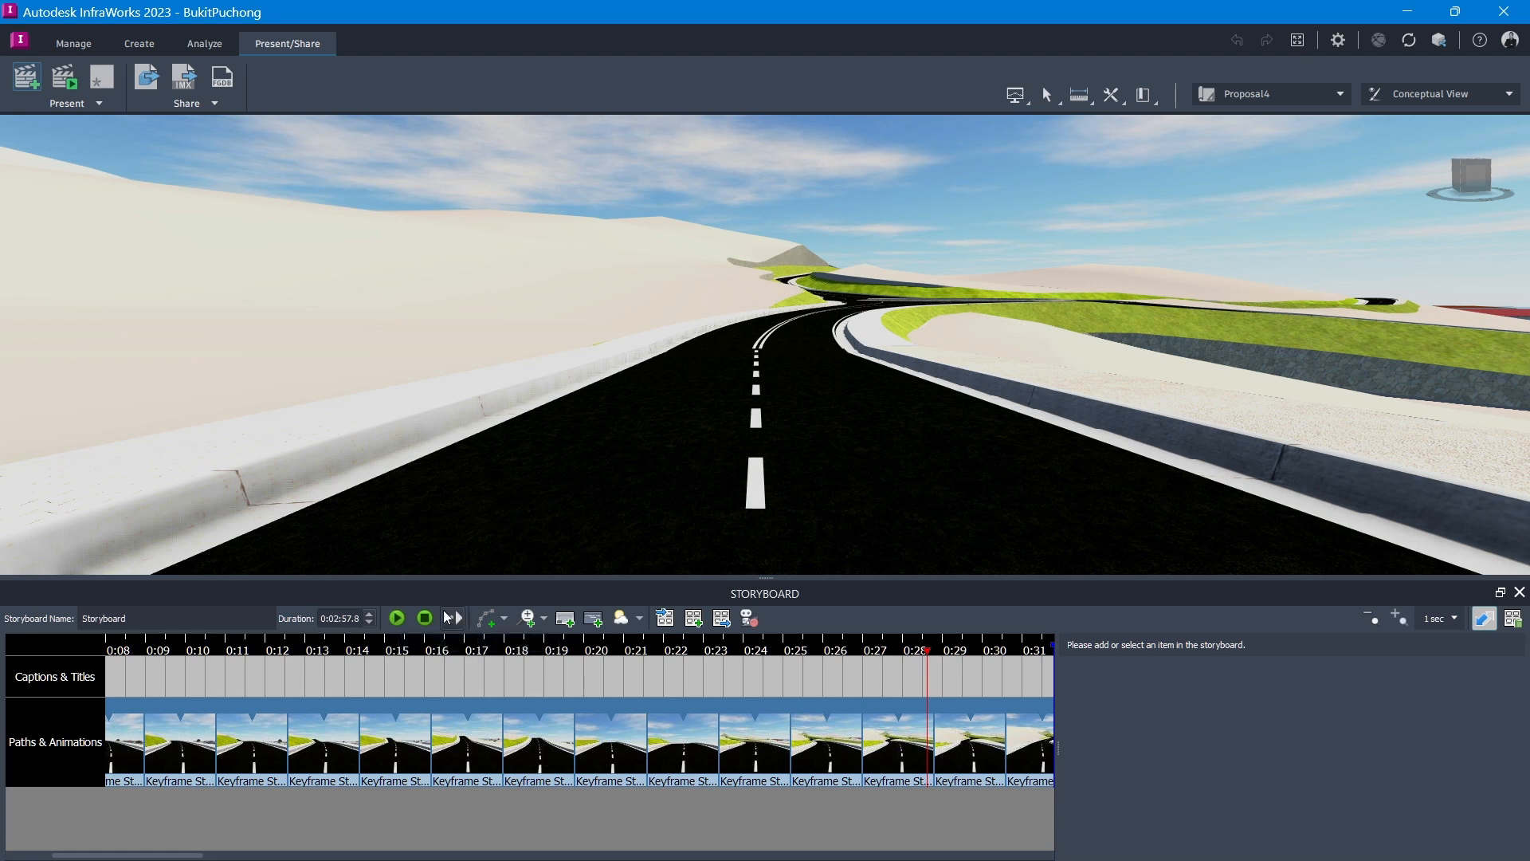
pyautogui.click(396, 617)
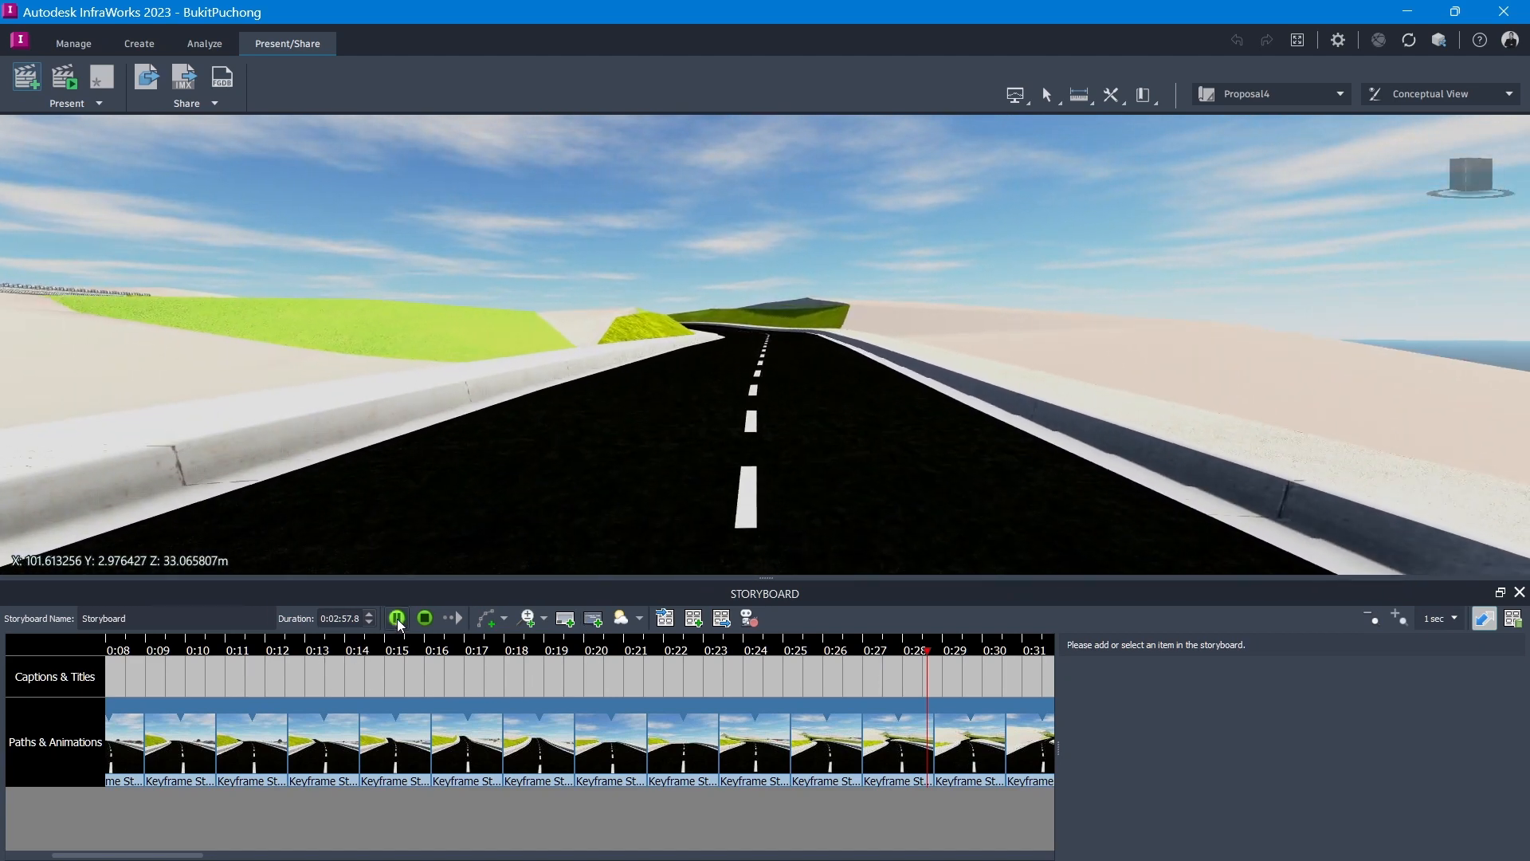
pyautogui.click(397, 619)
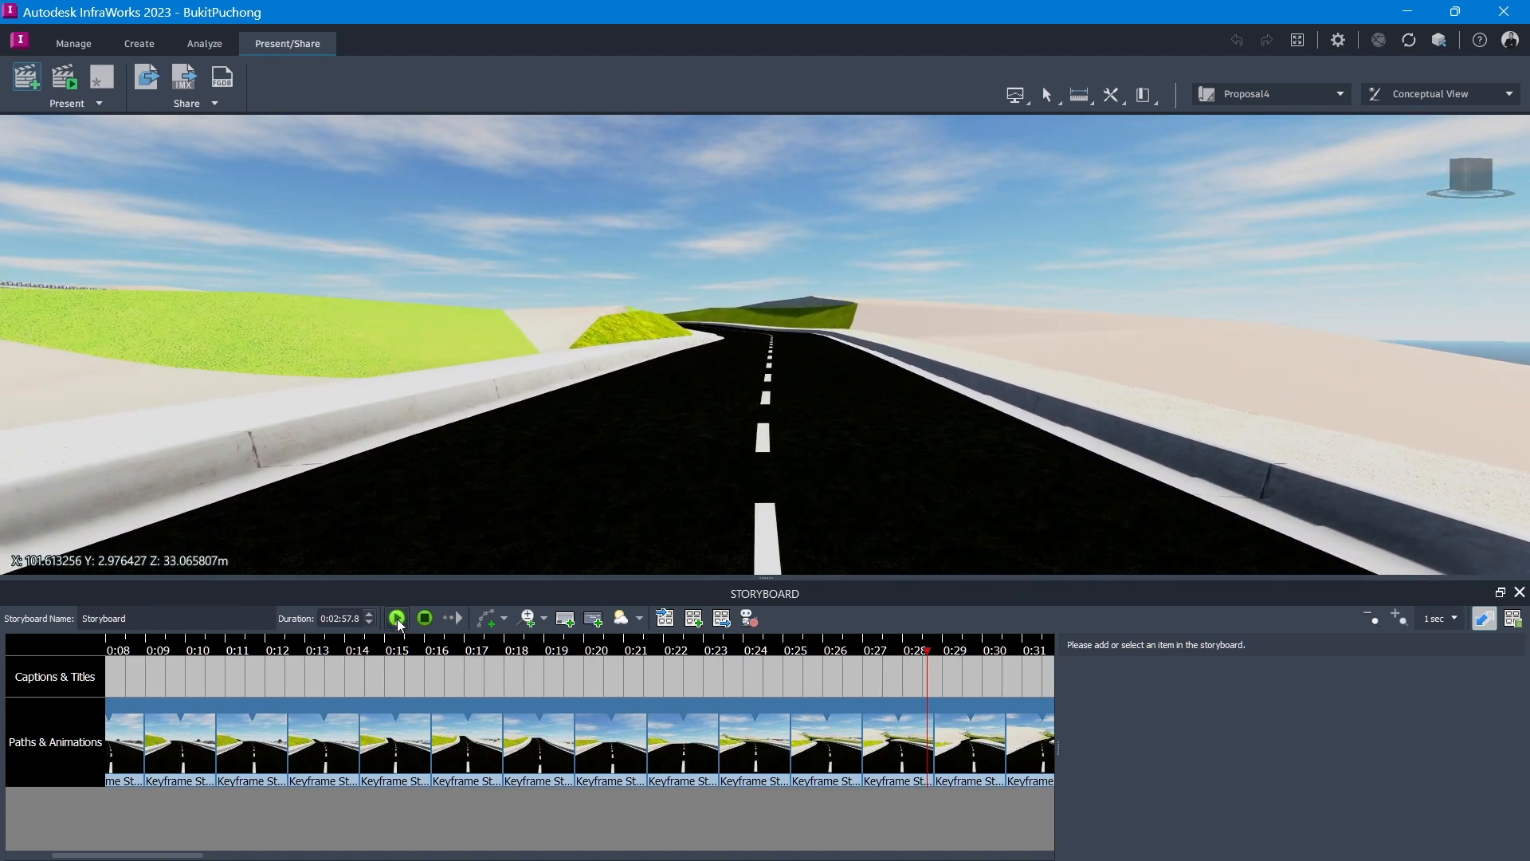
pyautogui.click(767, 760)
pyautogui.click(793, 679)
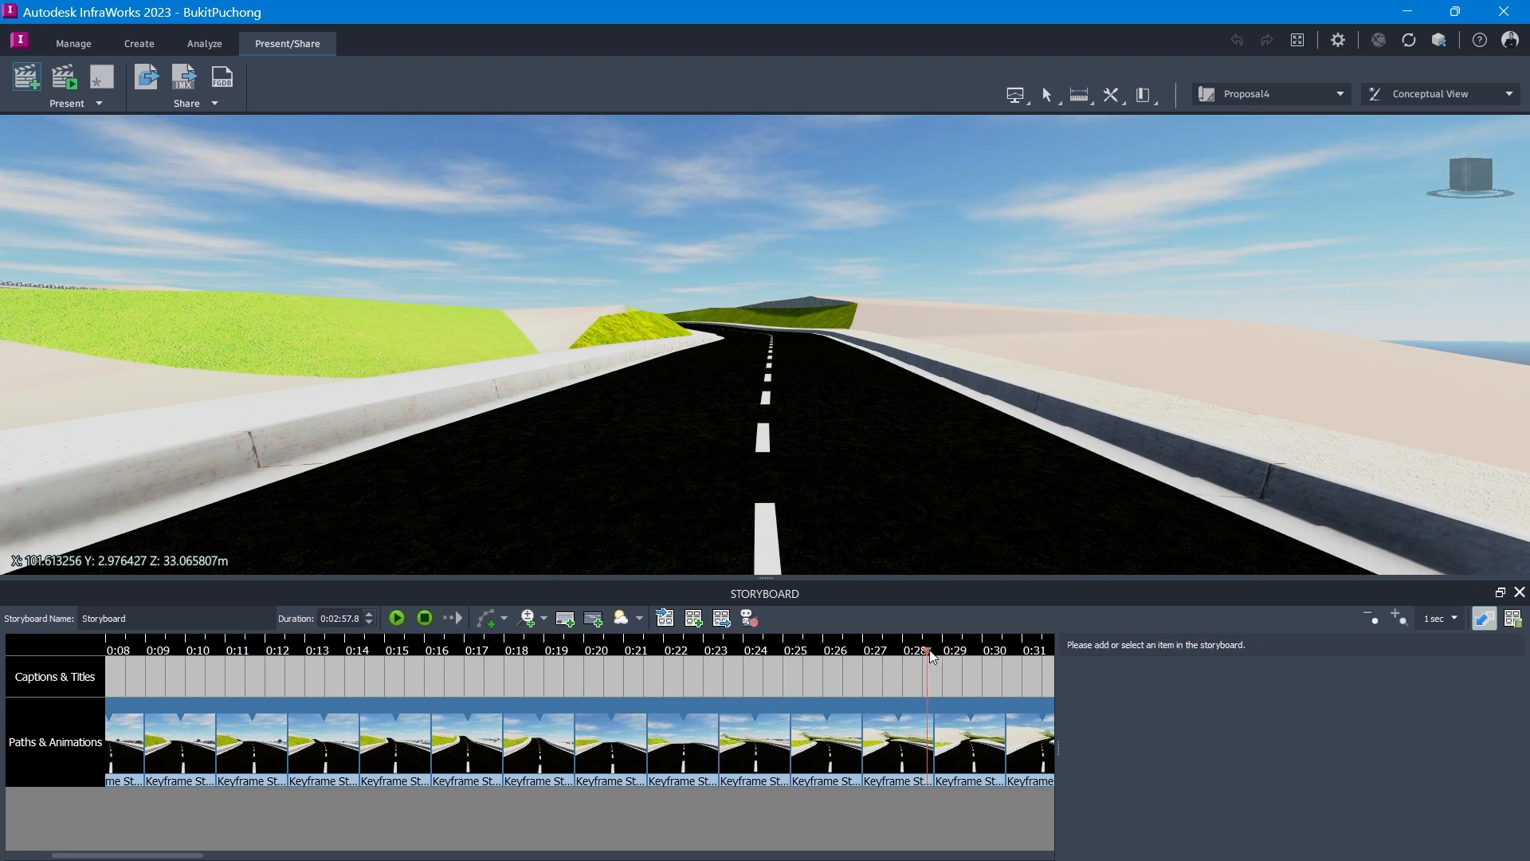
# Move the playhead through the storyboard past the start of the Item #3 camera path, and close the storyboard
pyautogui.moveTo(928, 650); pyautogui.dragTo(1194, 669)
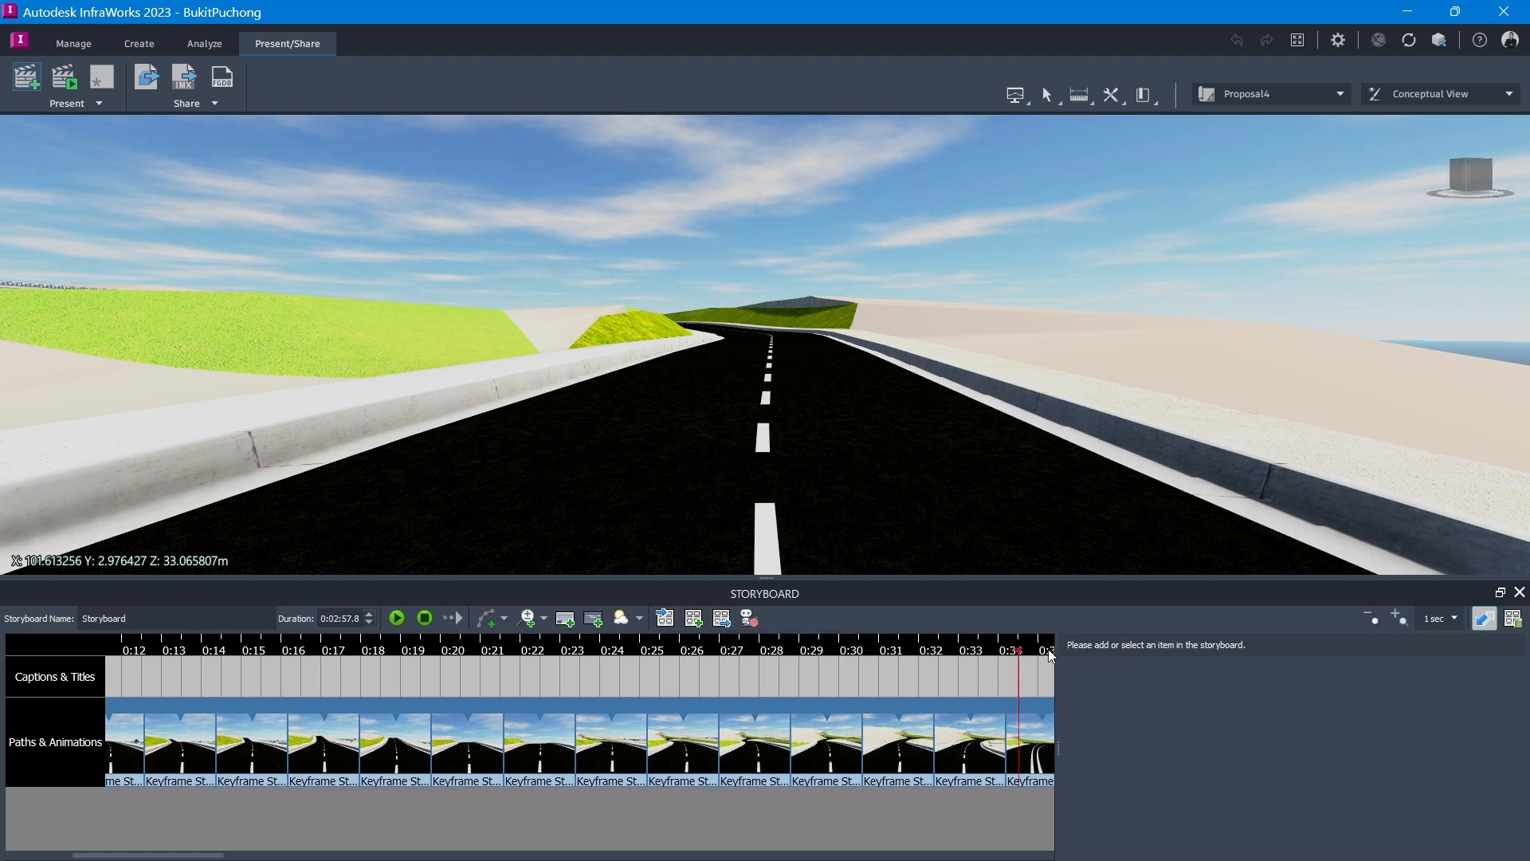
pyautogui.click(1020, 652)
pyautogui.moveTo(1034, 654); pyautogui.dragTo(1378, 700)
pyautogui.moveTo(963, 638); pyautogui.dragTo(1106, 672)
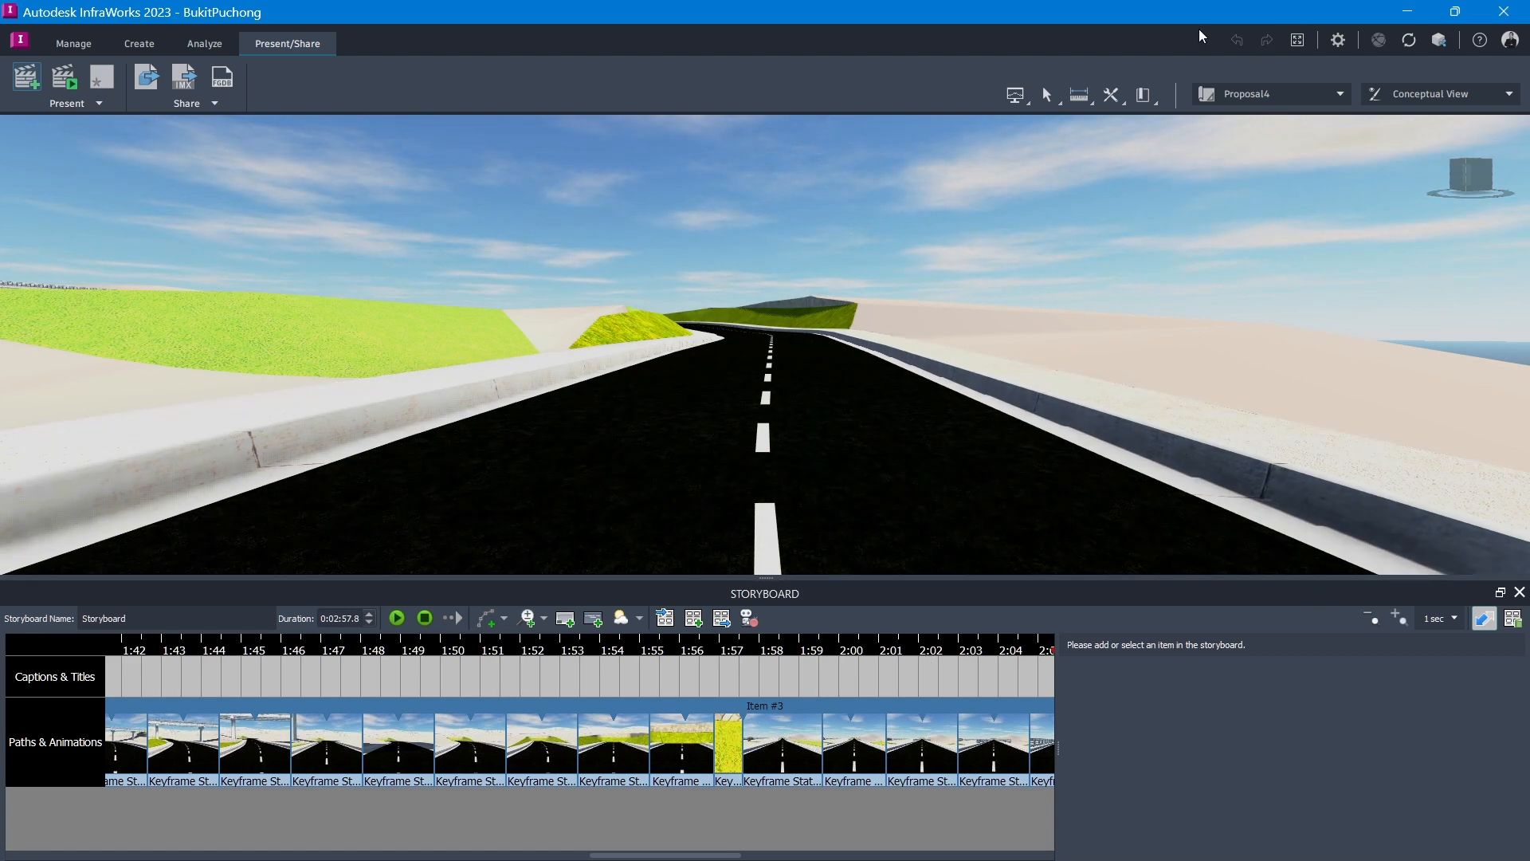
pyautogui.click(71, 46)
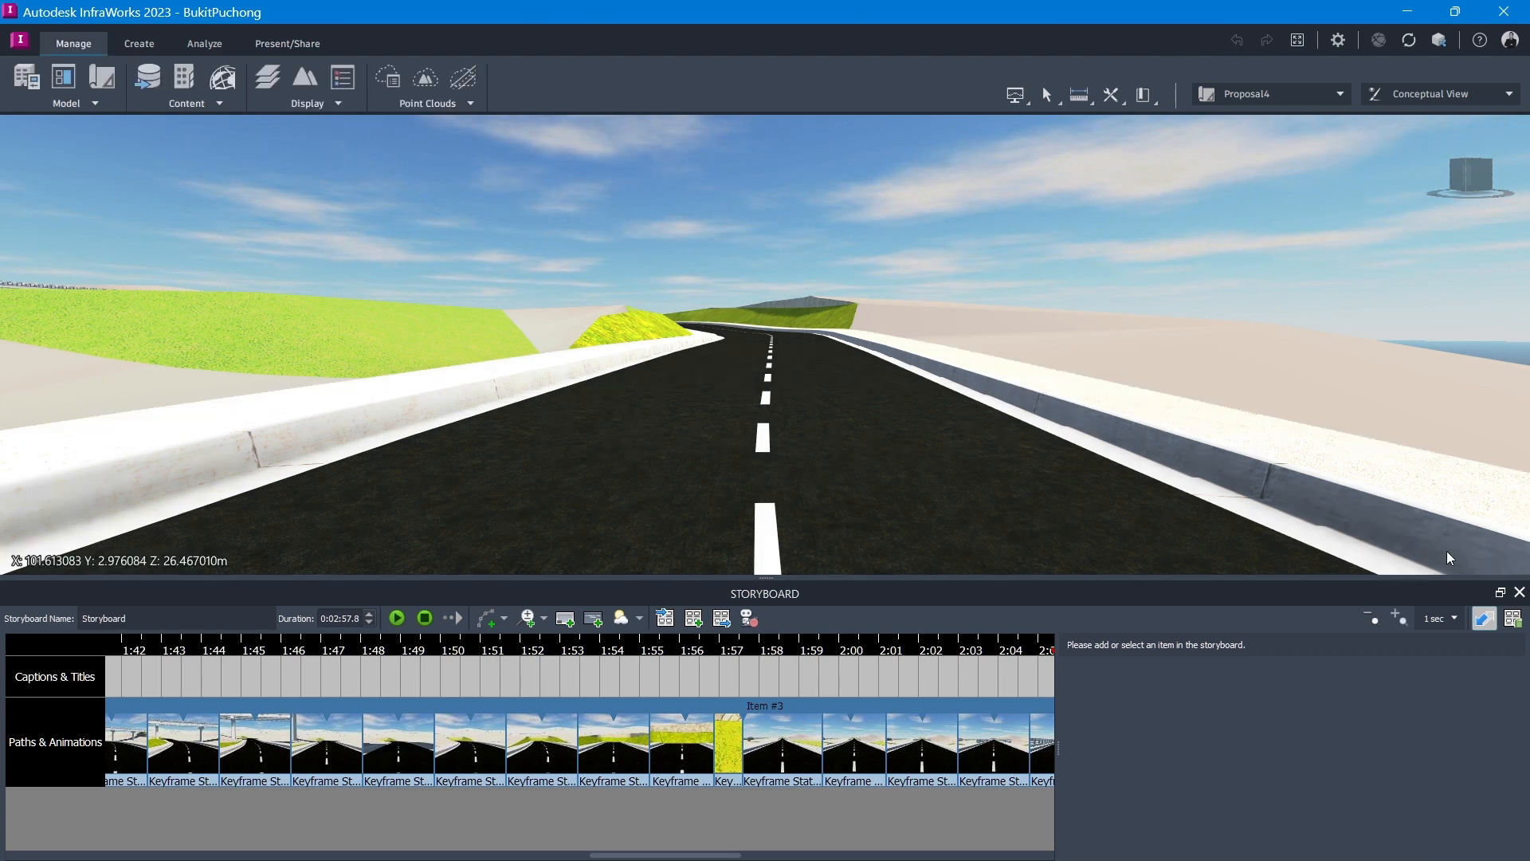
pyautogui.click(1521, 594)
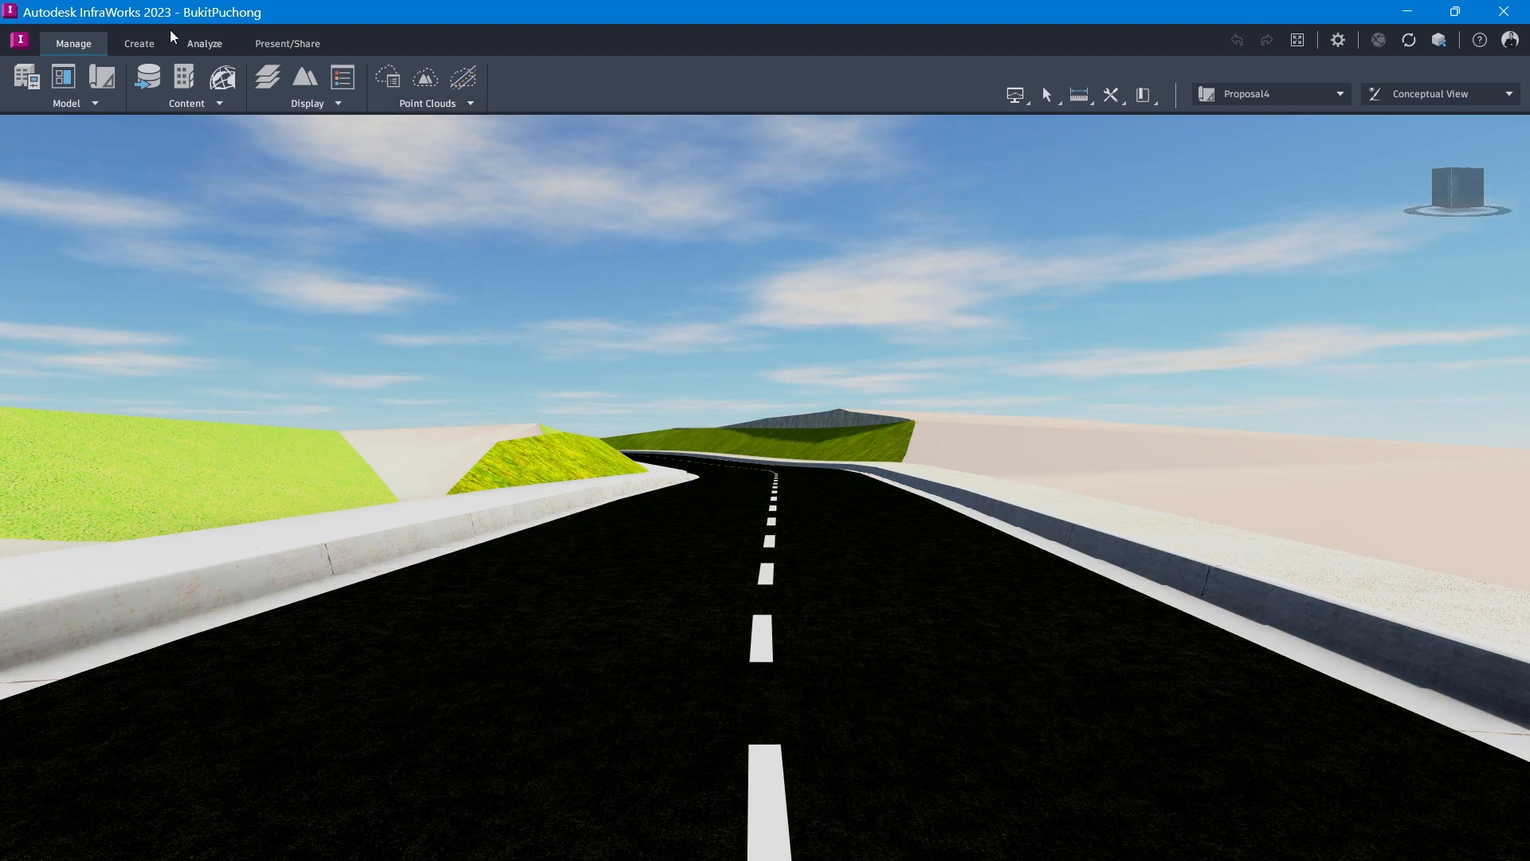
# Review the Conceptual View's visualization, interaction and terrain settings, and close them without changes
pyautogui.click(1509, 93)
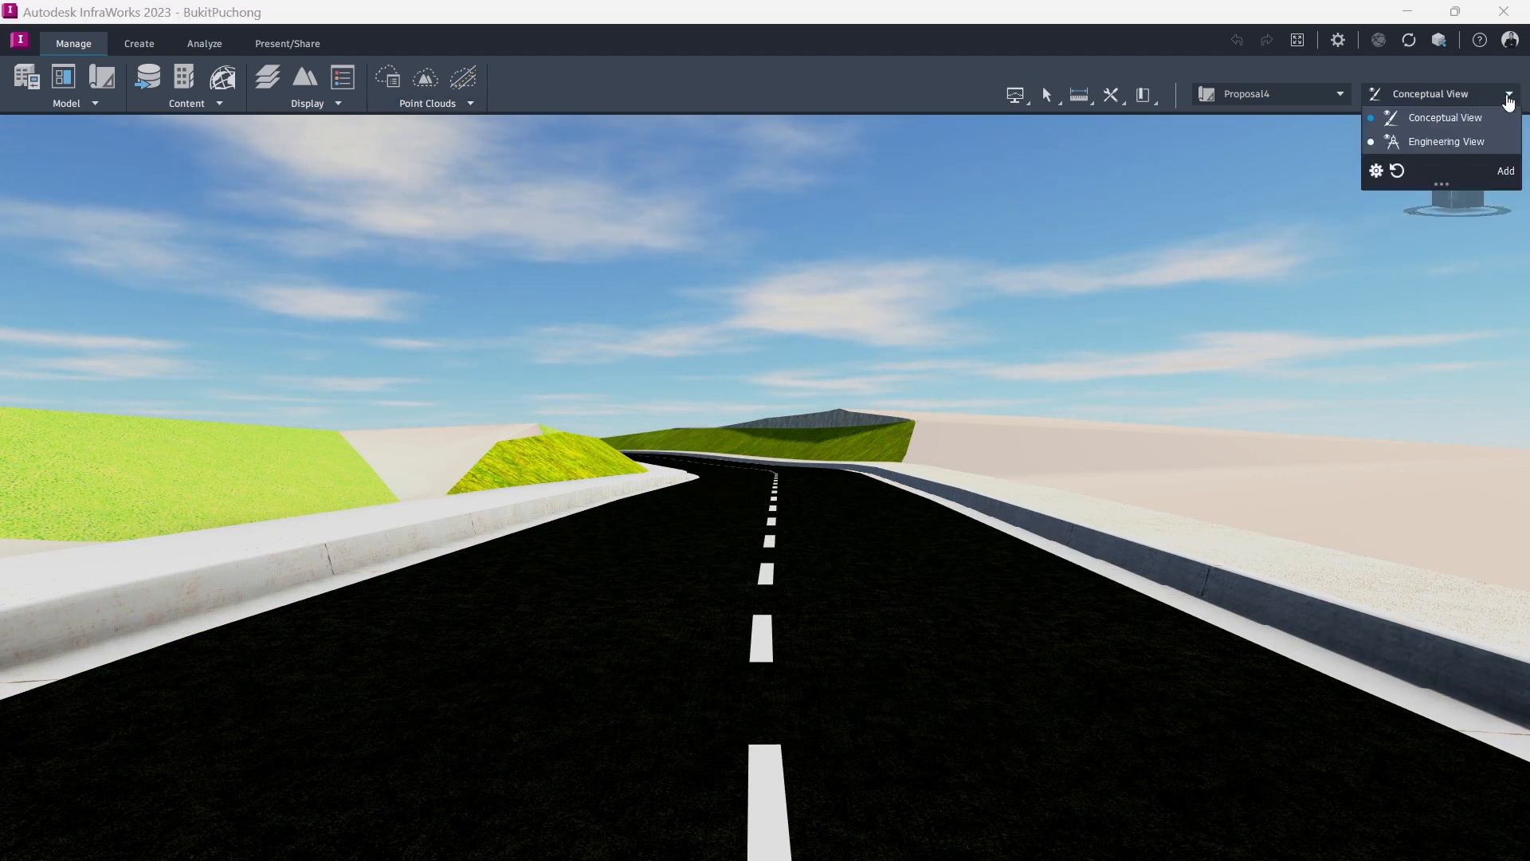
pyautogui.click(1272, 142)
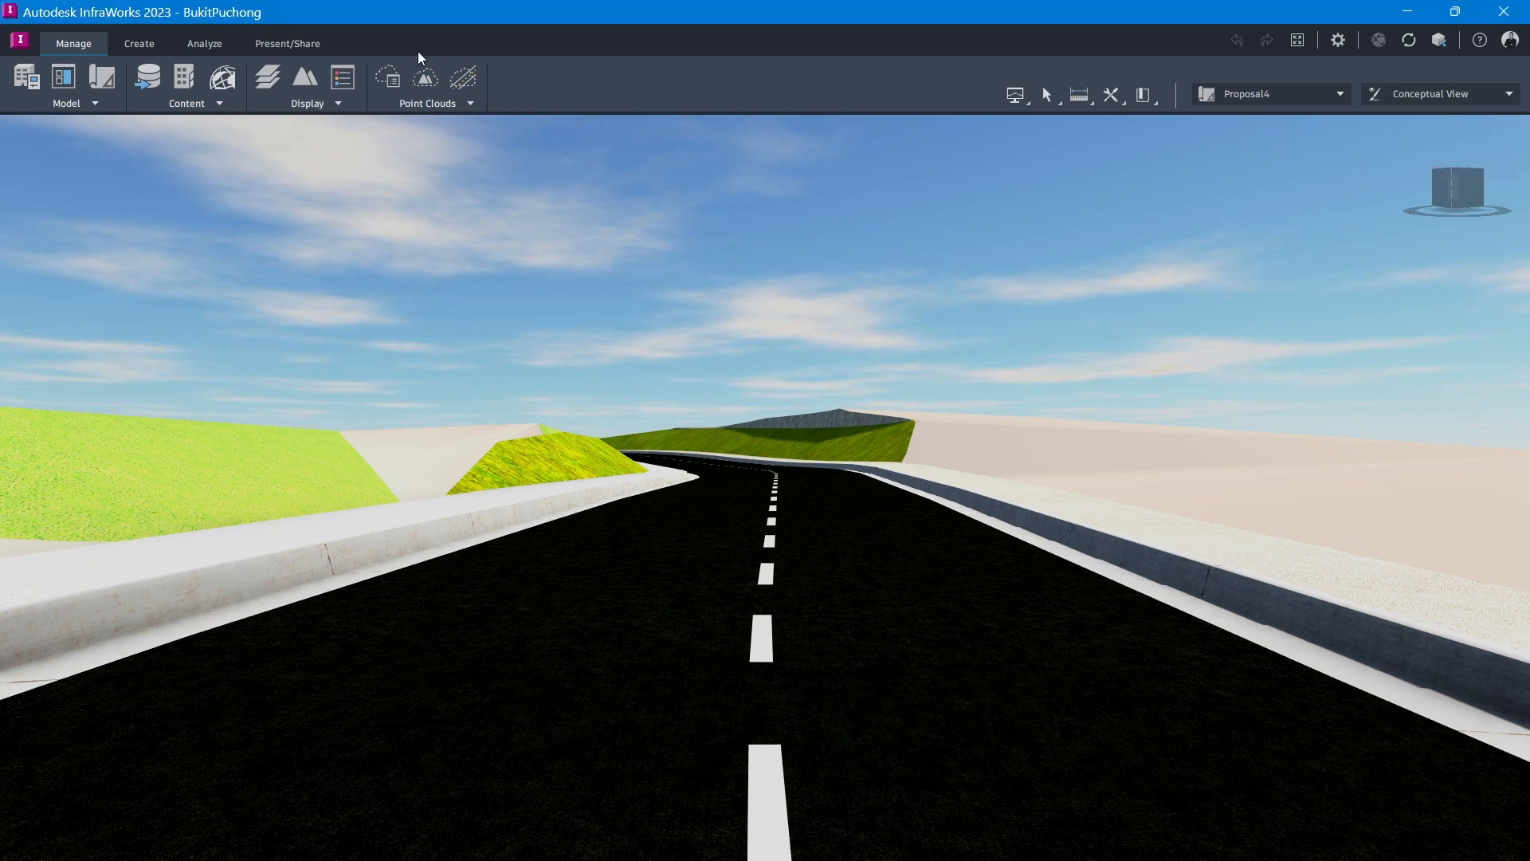
pyautogui.click(1510, 95)
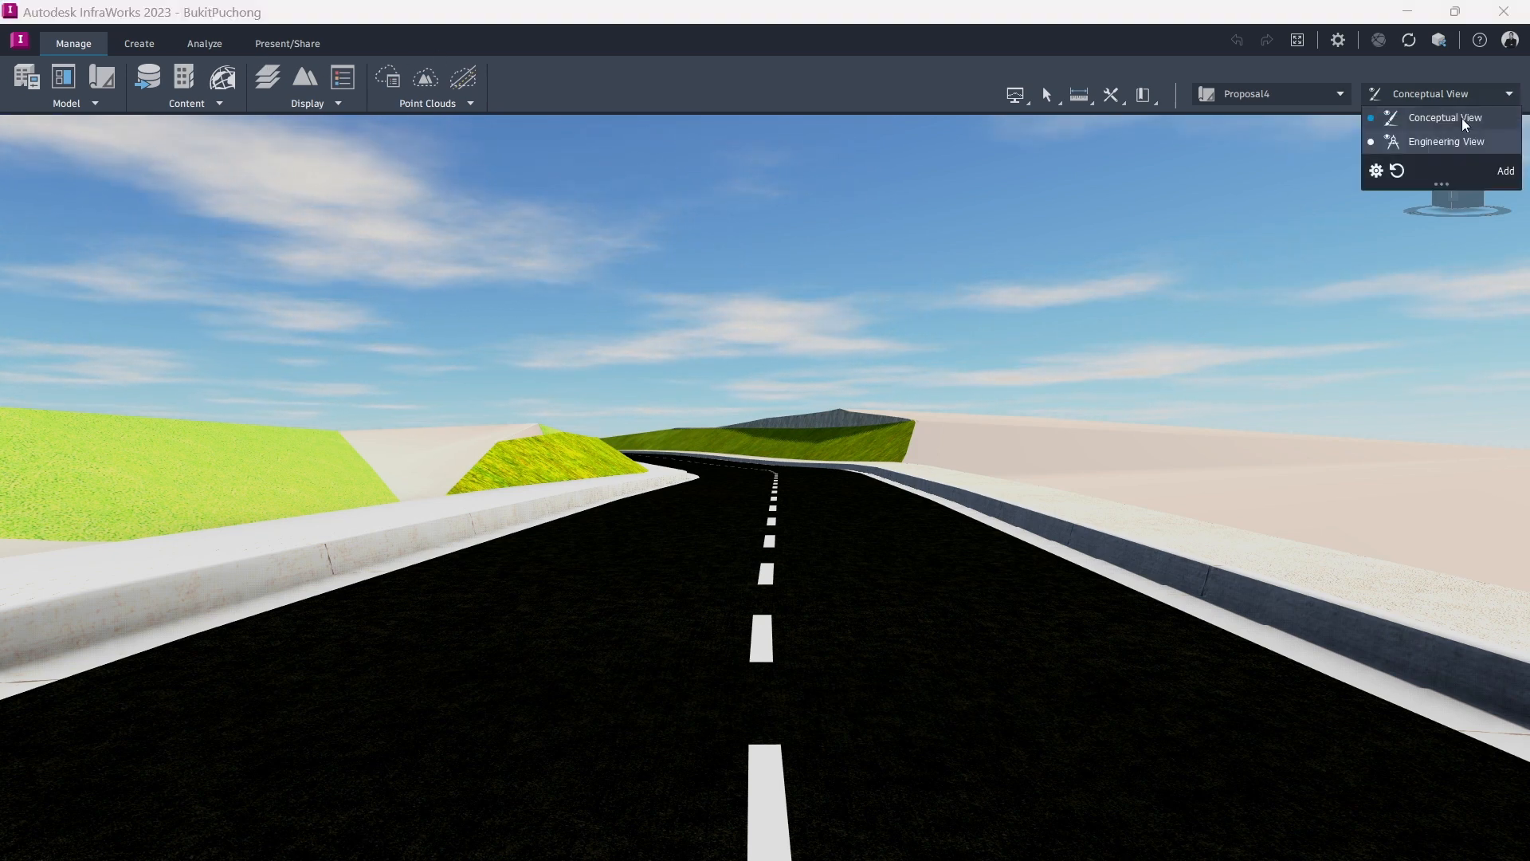
pyautogui.click(1378, 170)
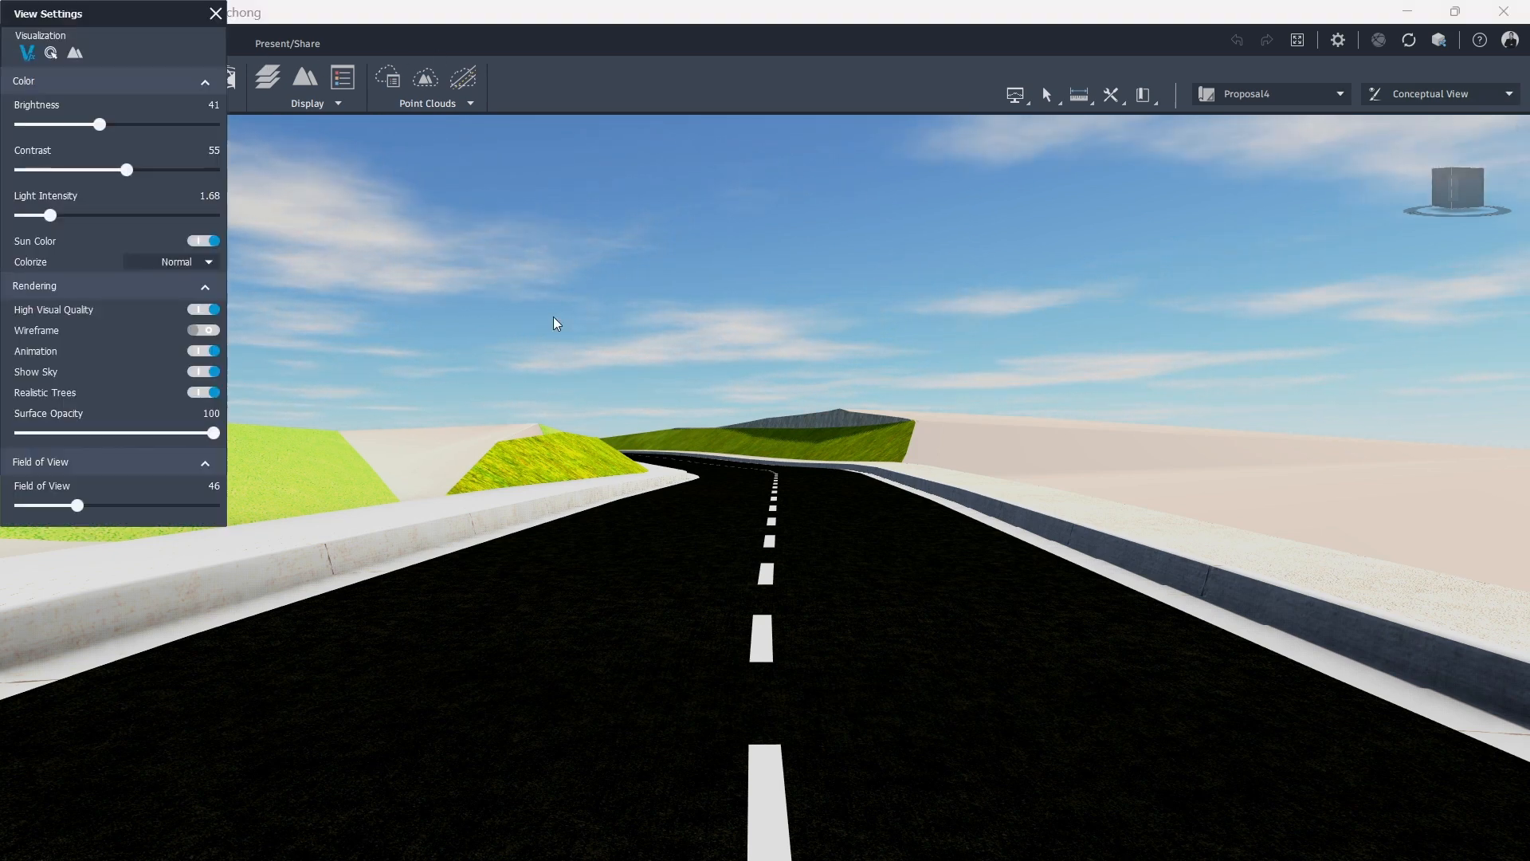
pyautogui.click(29, 56)
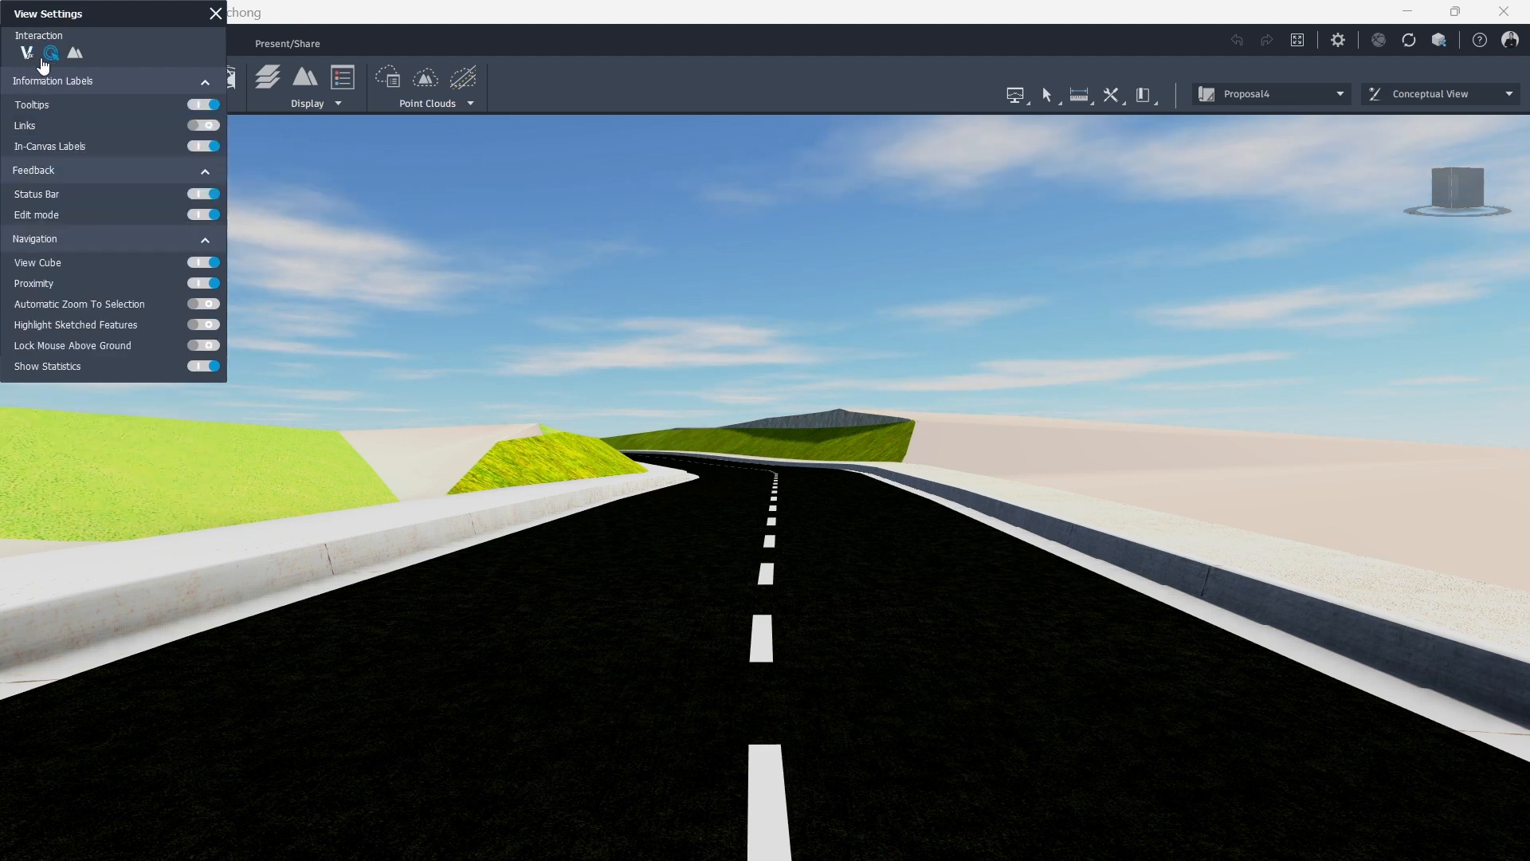
pyautogui.click(29, 55)
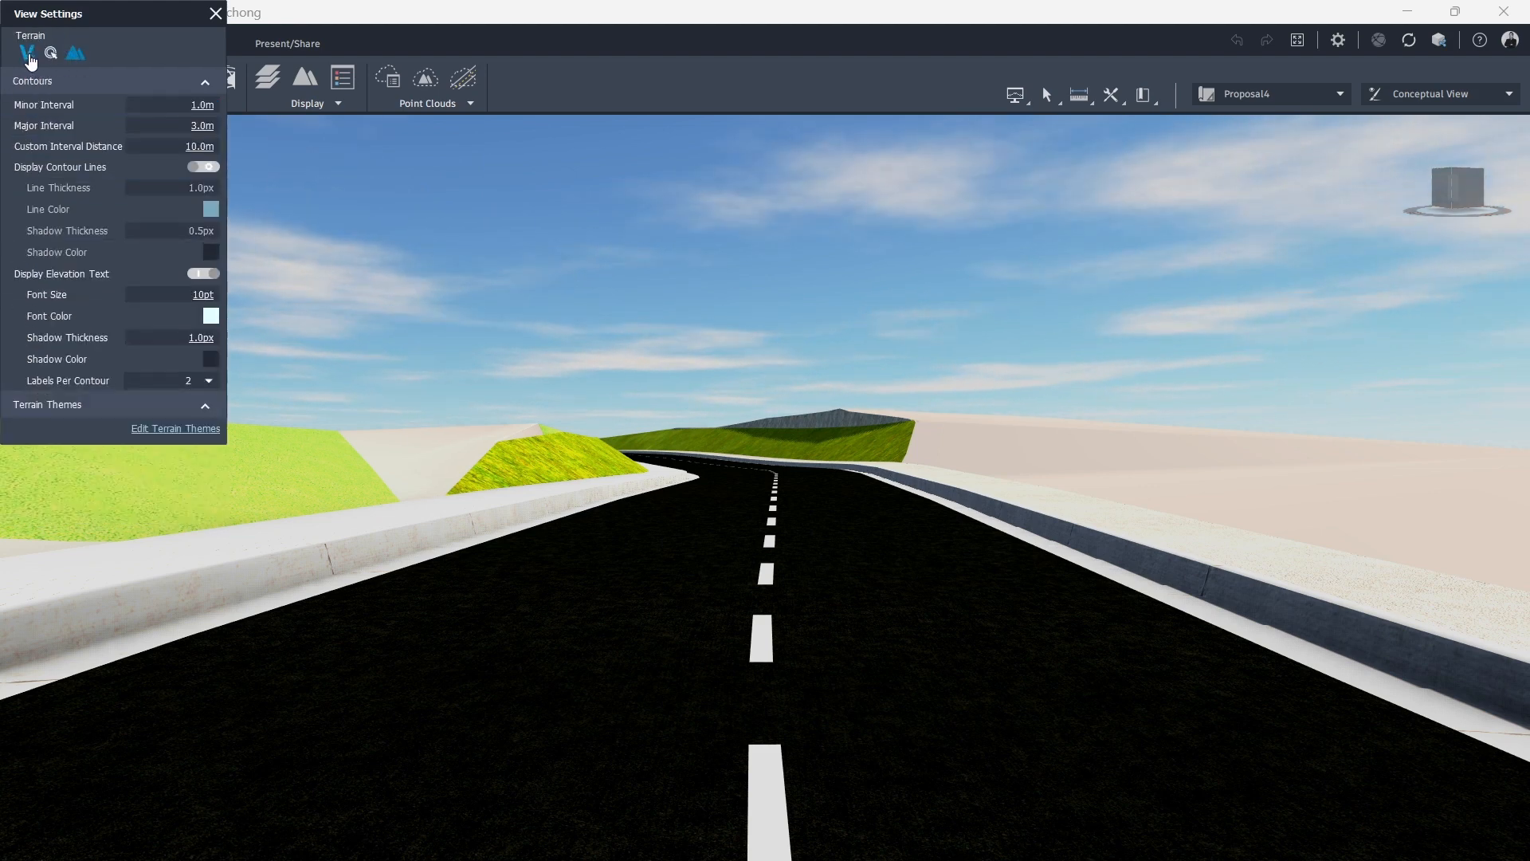
pyautogui.click(29, 56)
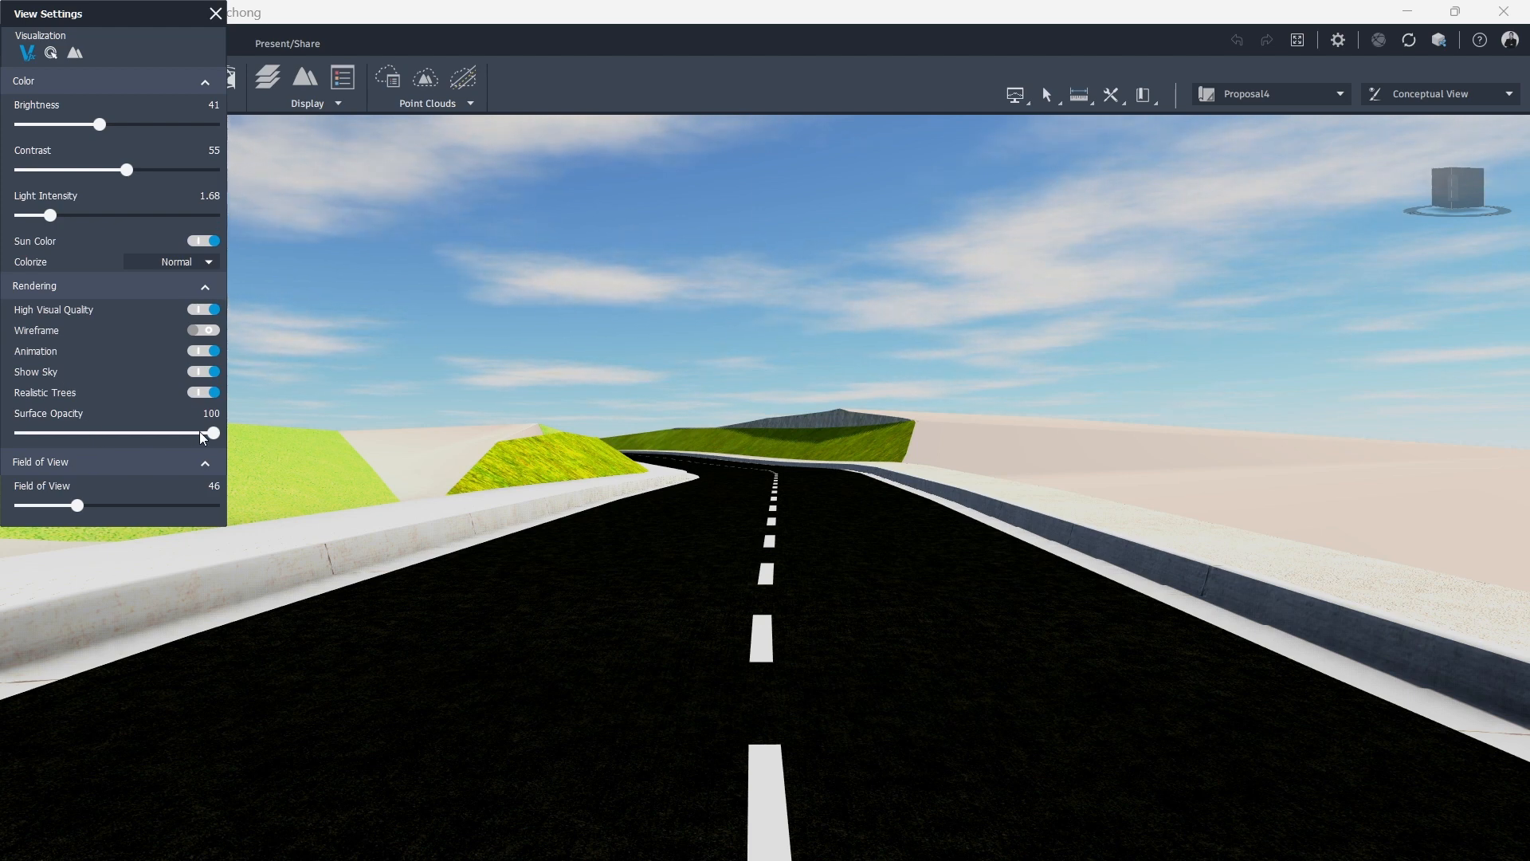
pyautogui.click(941, 10)
pyautogui.click(215, 16)
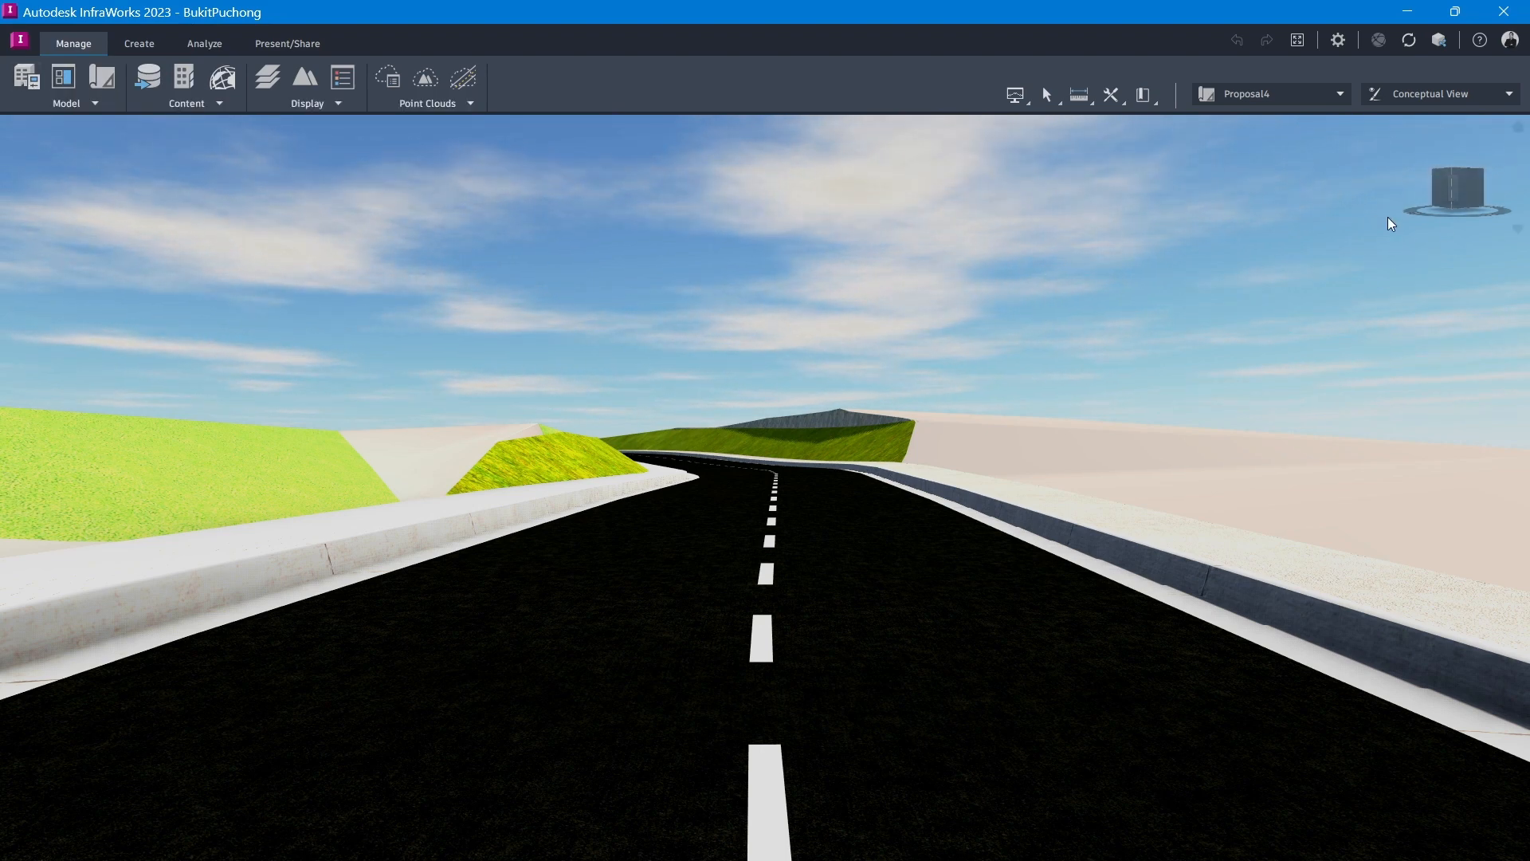
# Return the model to its home view and show the proposed roads from the top
pyautogui.click(1518, 126)
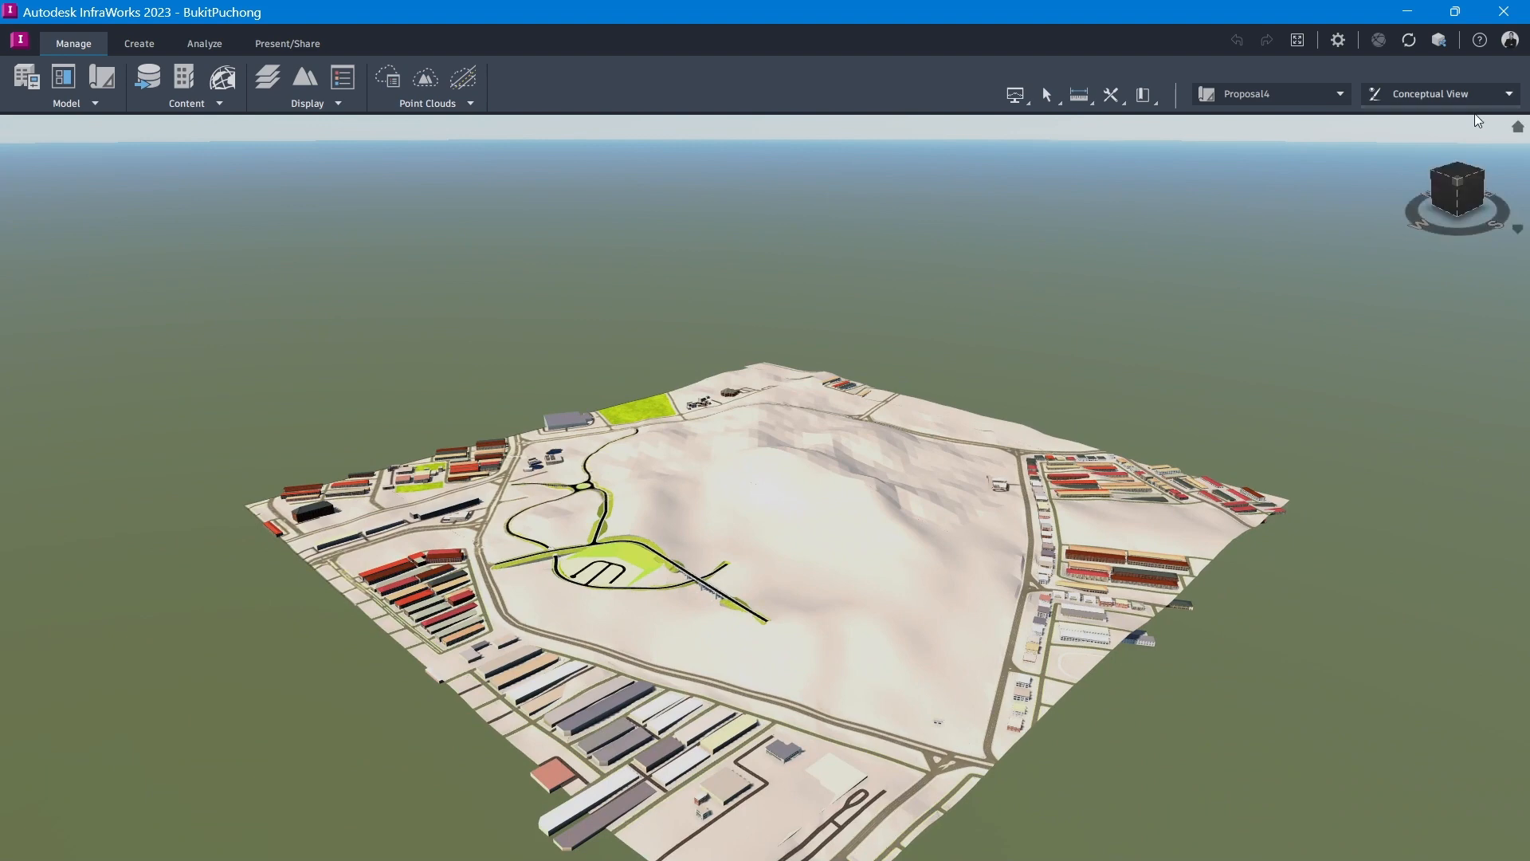
pyautogui.click(1464, 177)
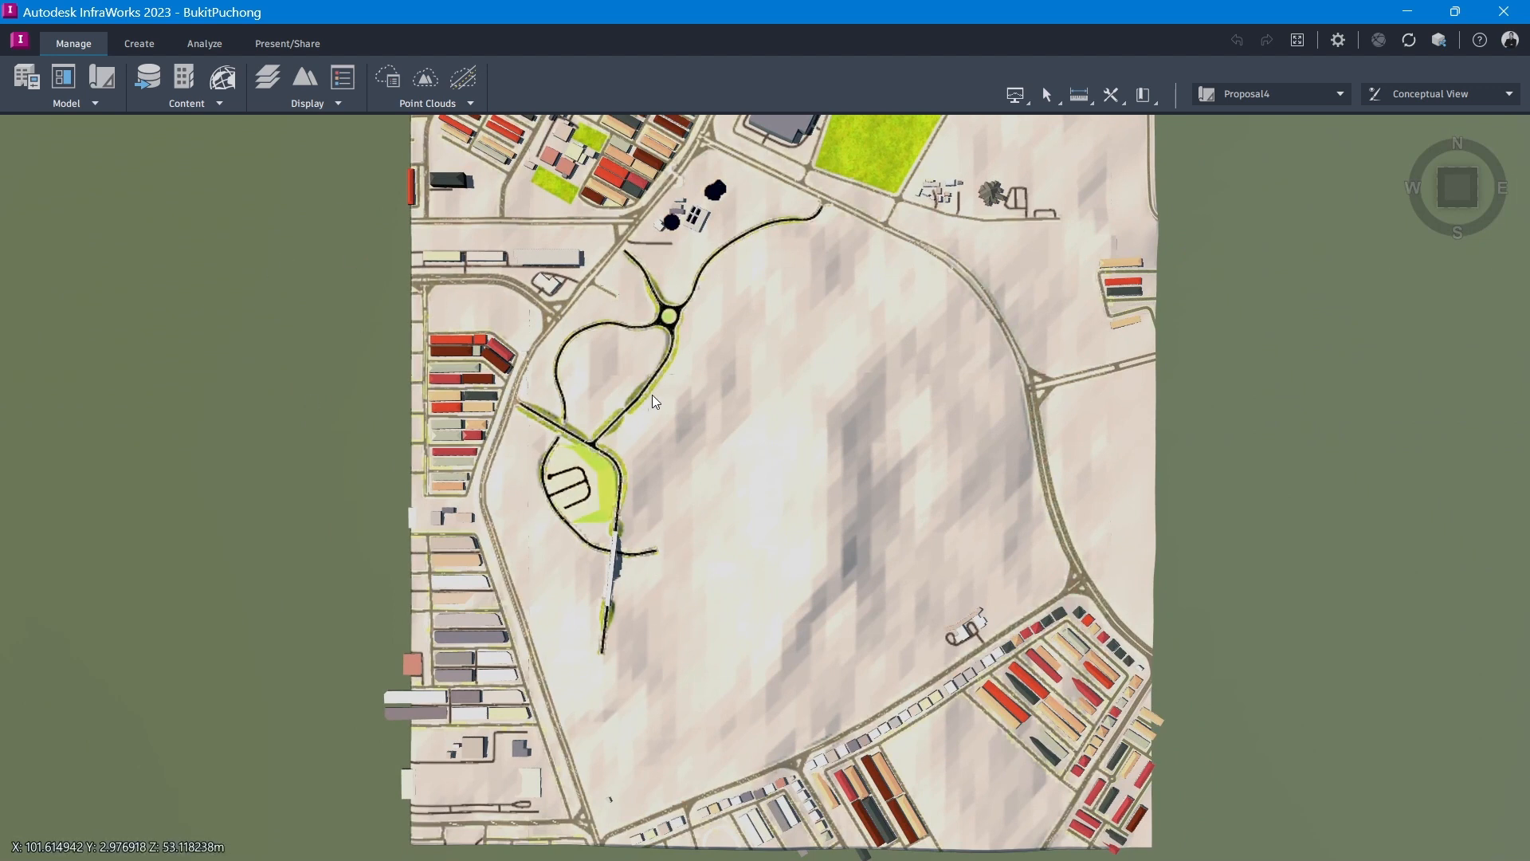
pyautogui.scroll(3, 652, 395)
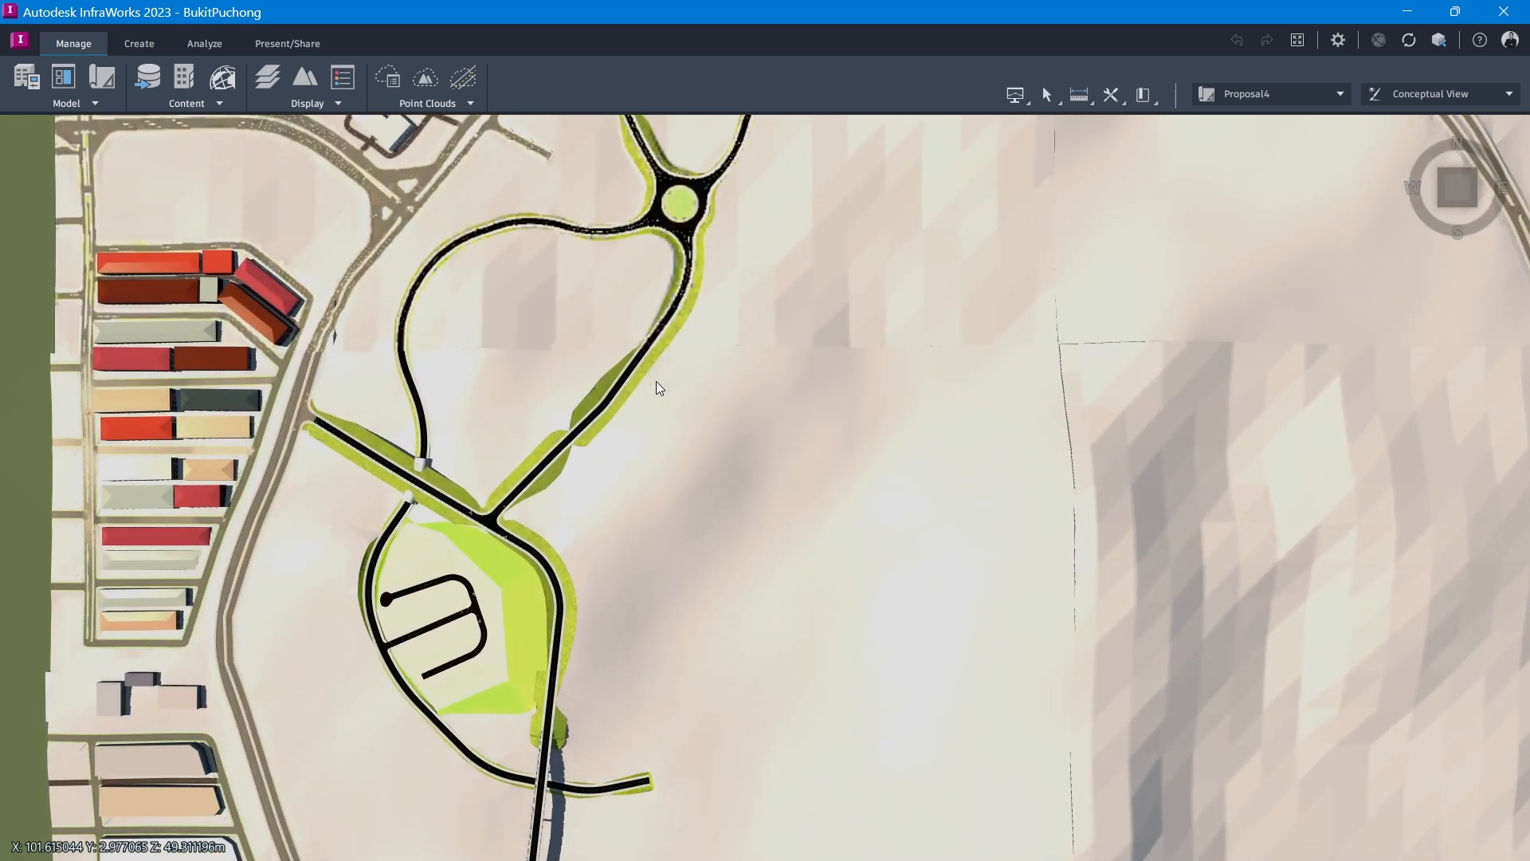
pyautogui.scroll(-3, 651, 395)
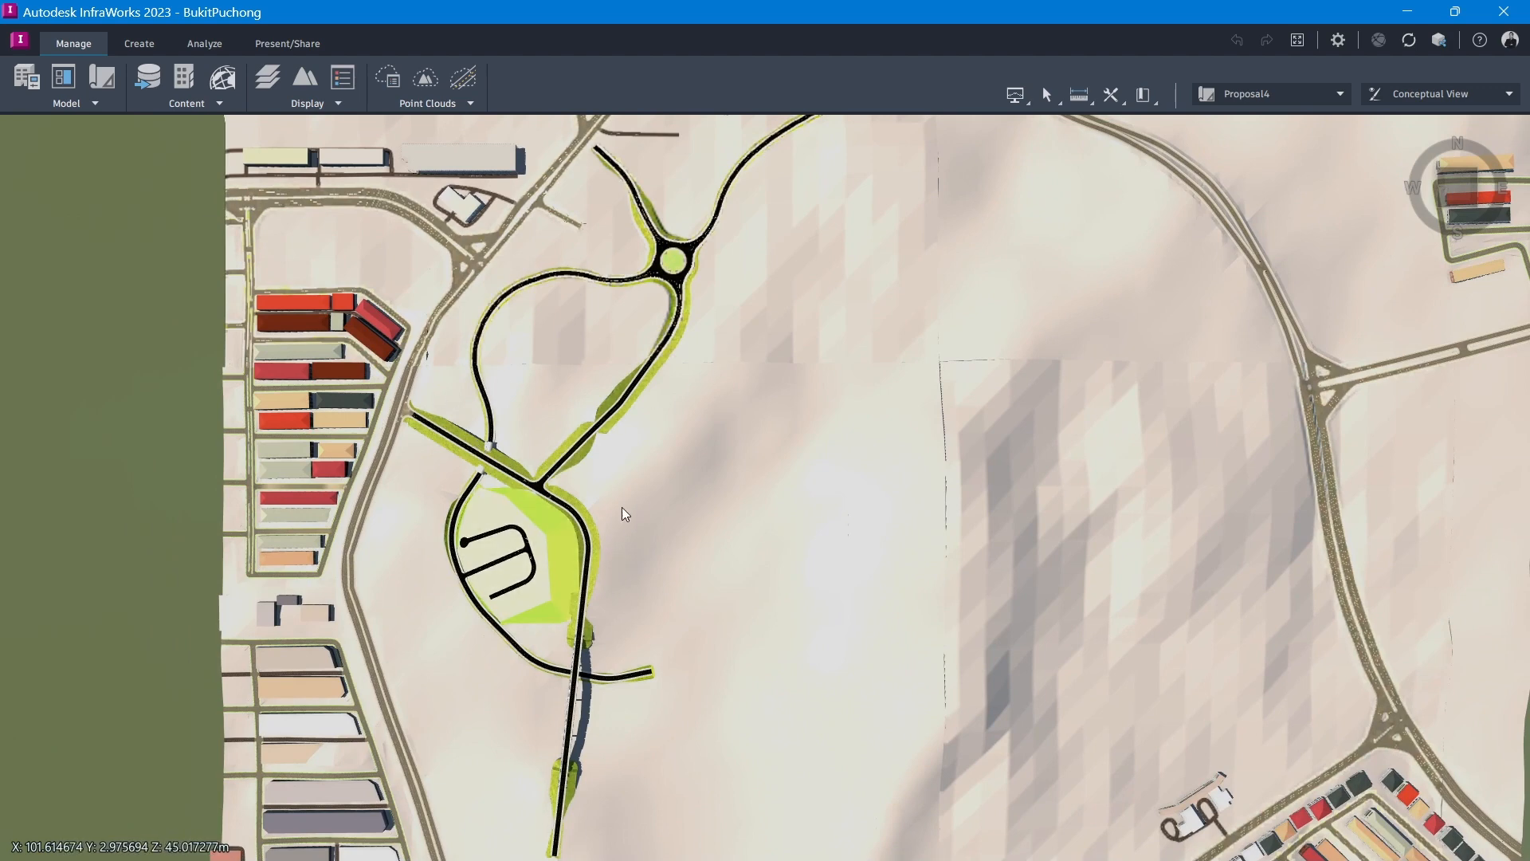
# Examine from above the T-intersection where the proposed diagonal road meets the main proposed road
pyautogui.scroll(2, 553, 489)
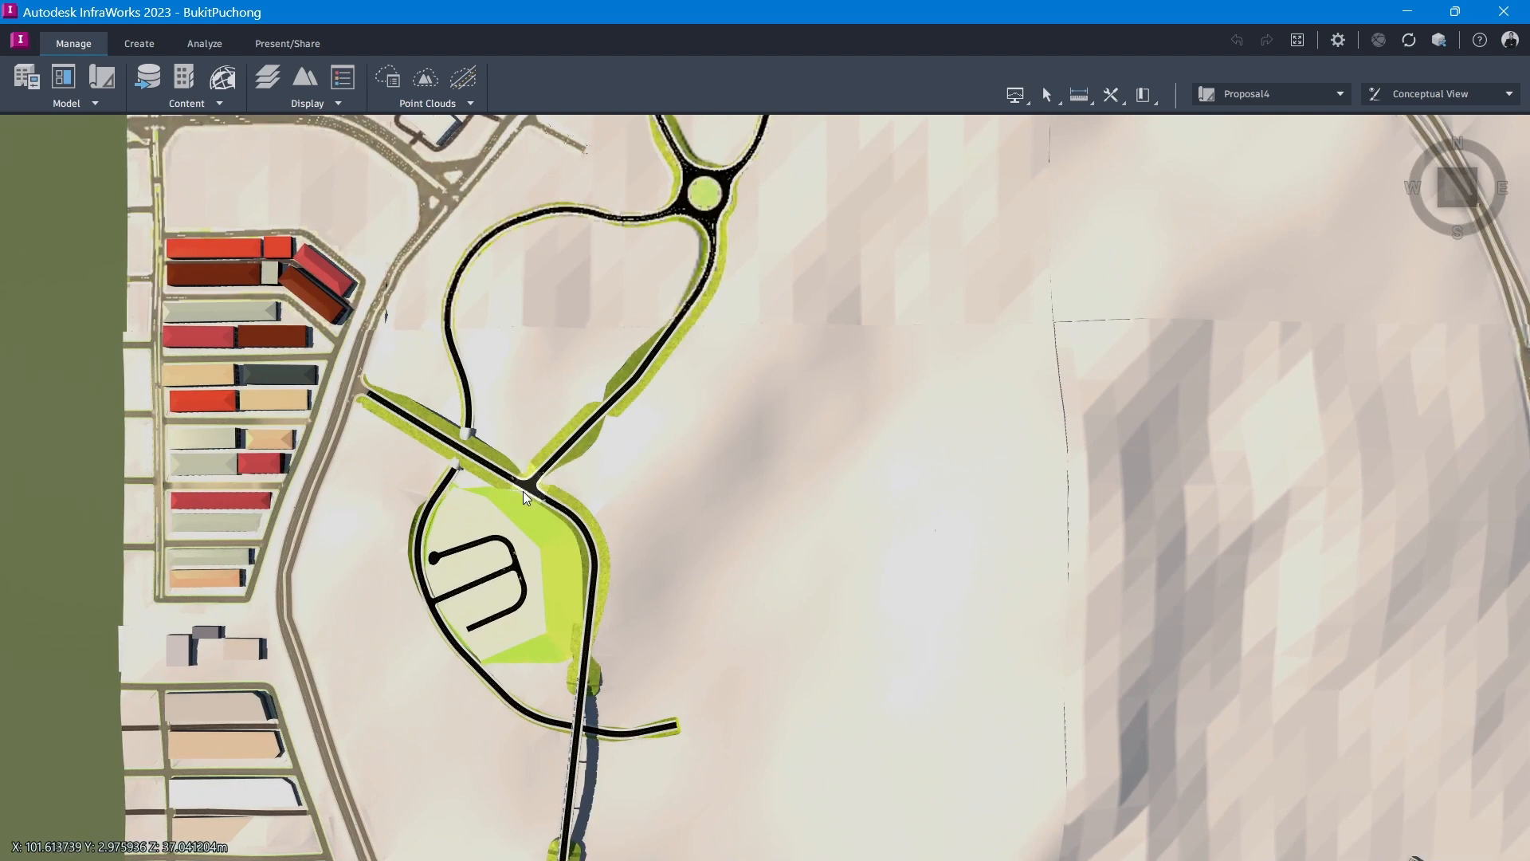
pyautogui.scroll(2, 558, 484)
pyautogui.scroll(1, 555, 486)
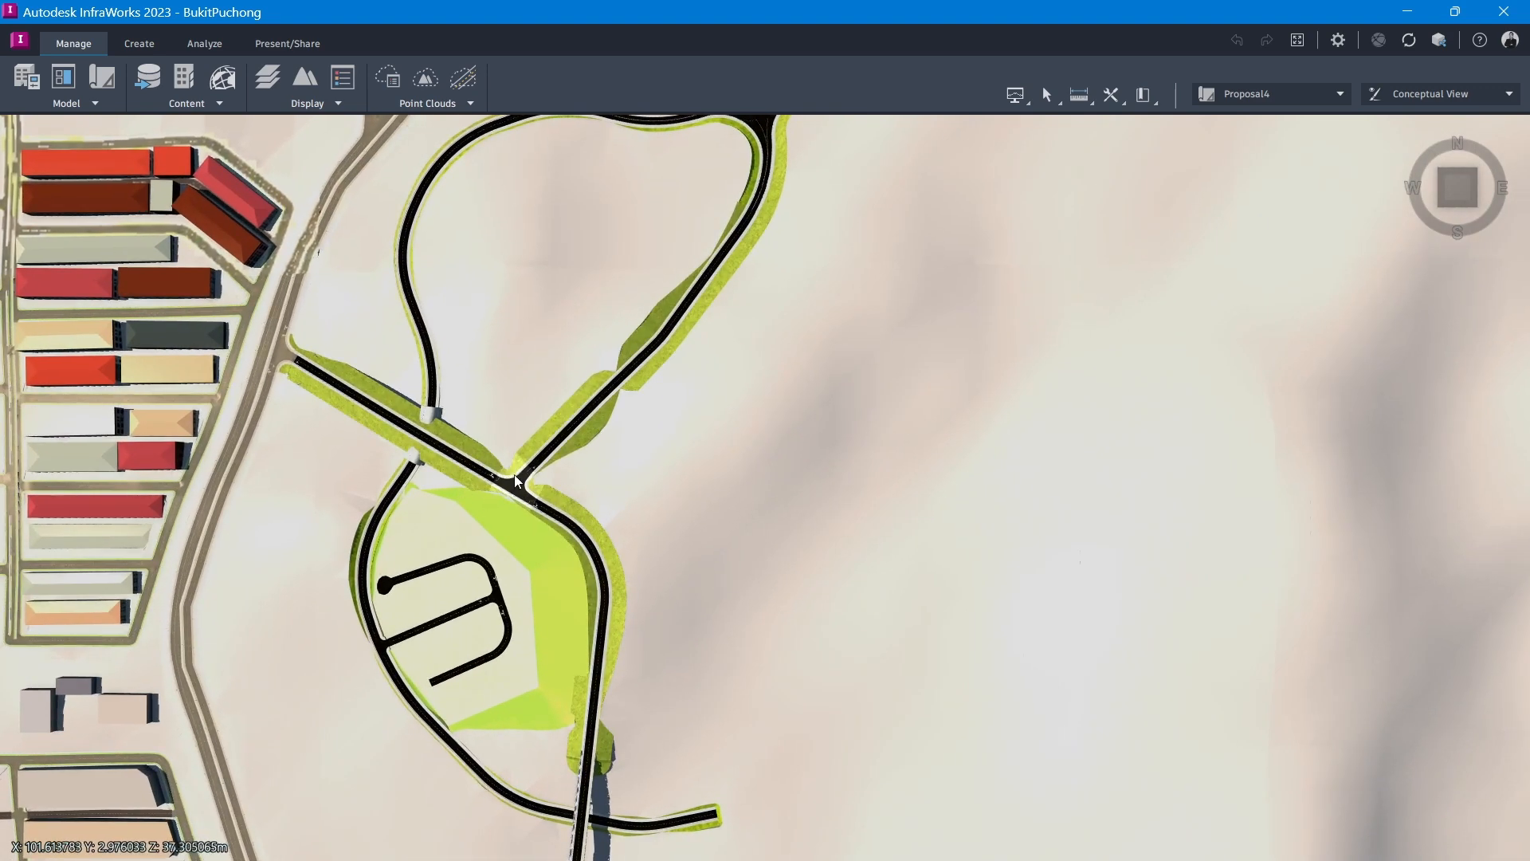
pyautogui.scroll(2, 531, 485)
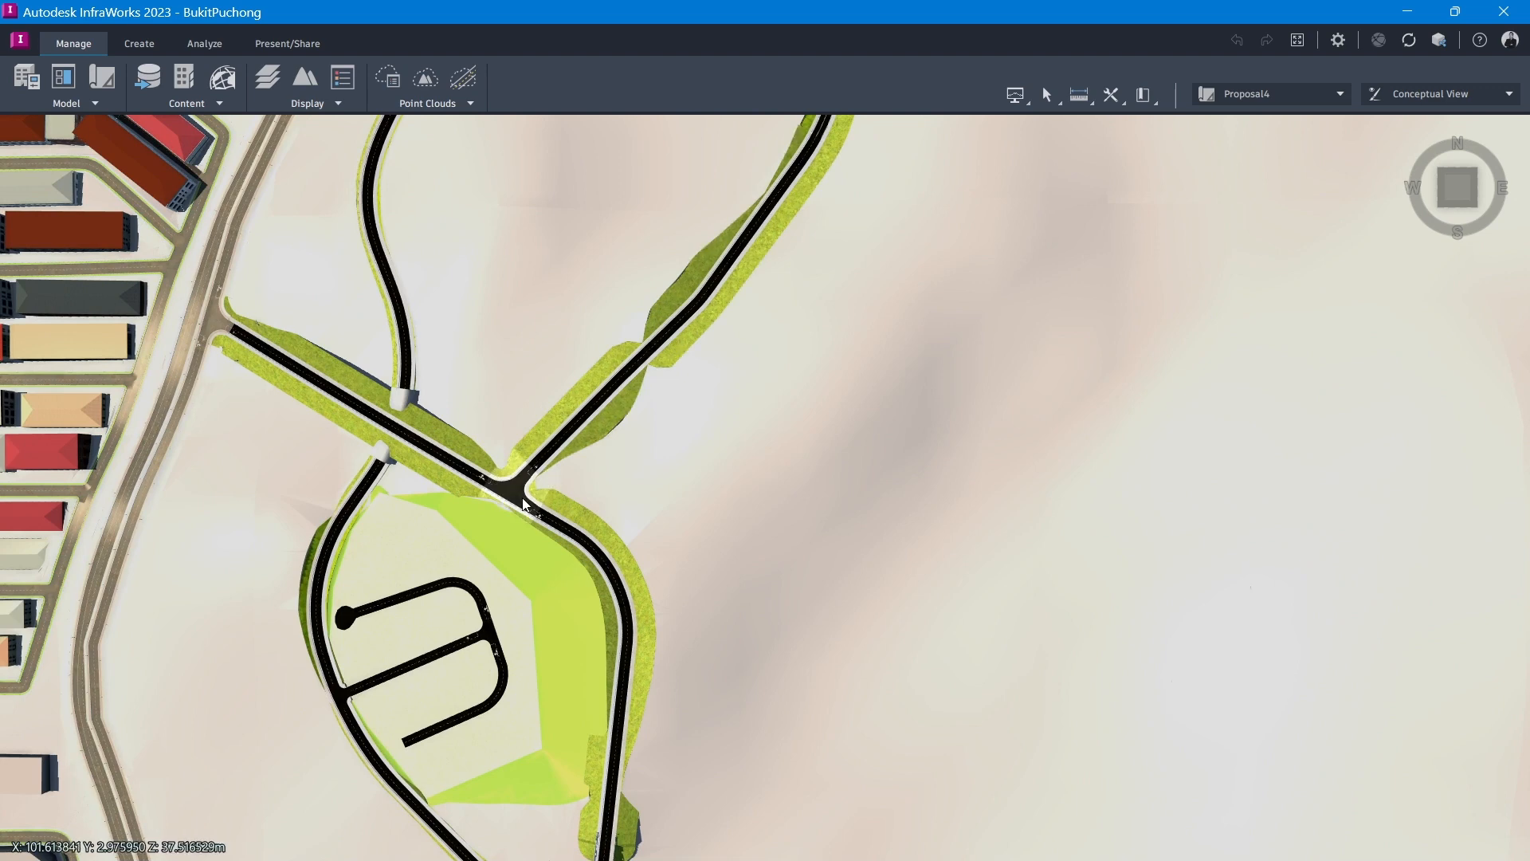
pyautogui.scroll(-1, 524, 504)
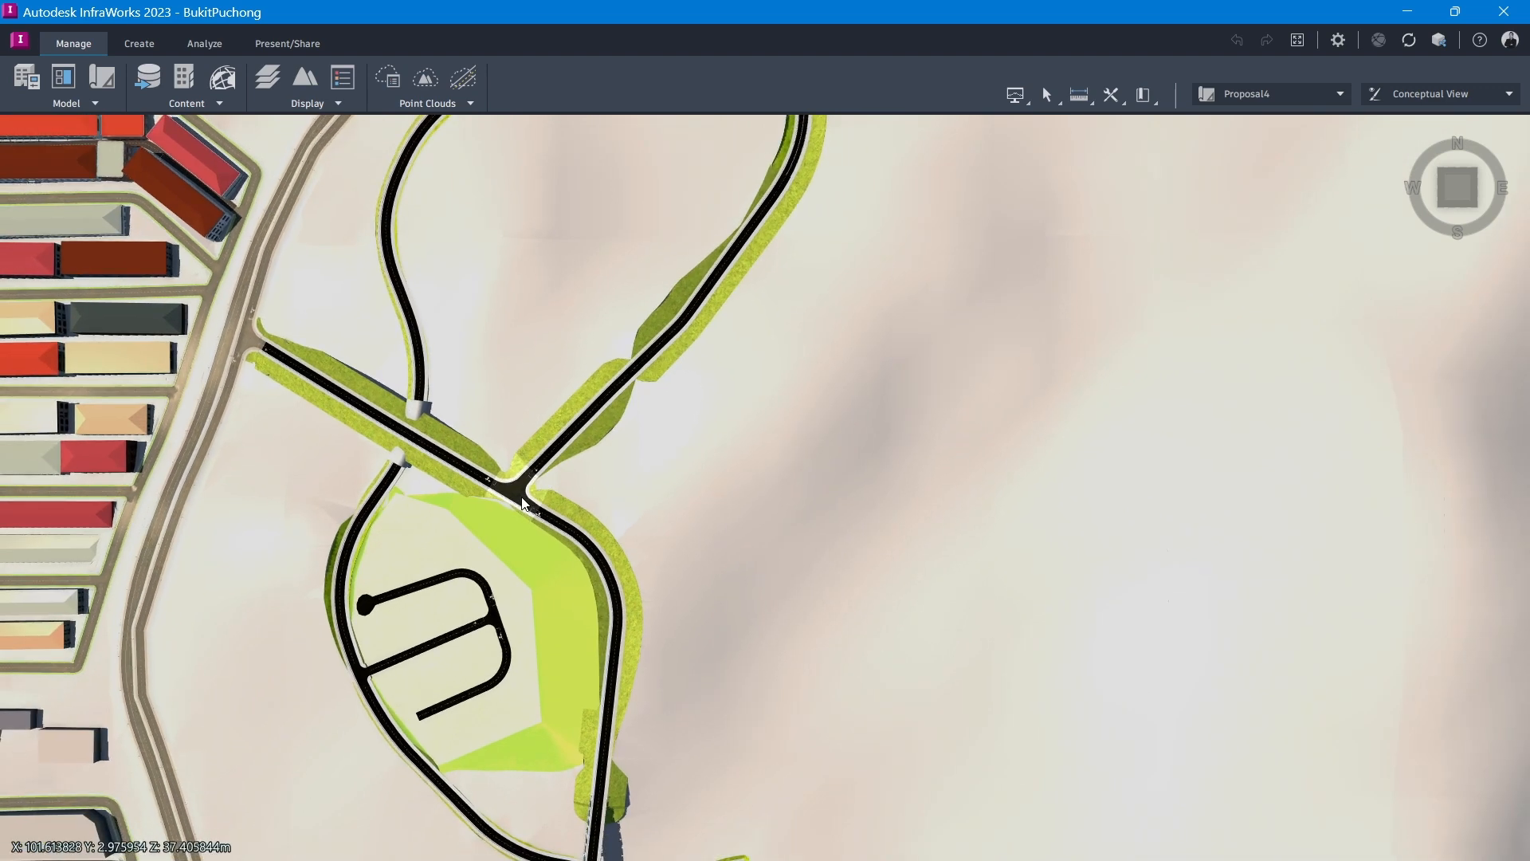
pyautogui.scroll(4, 522, 498)
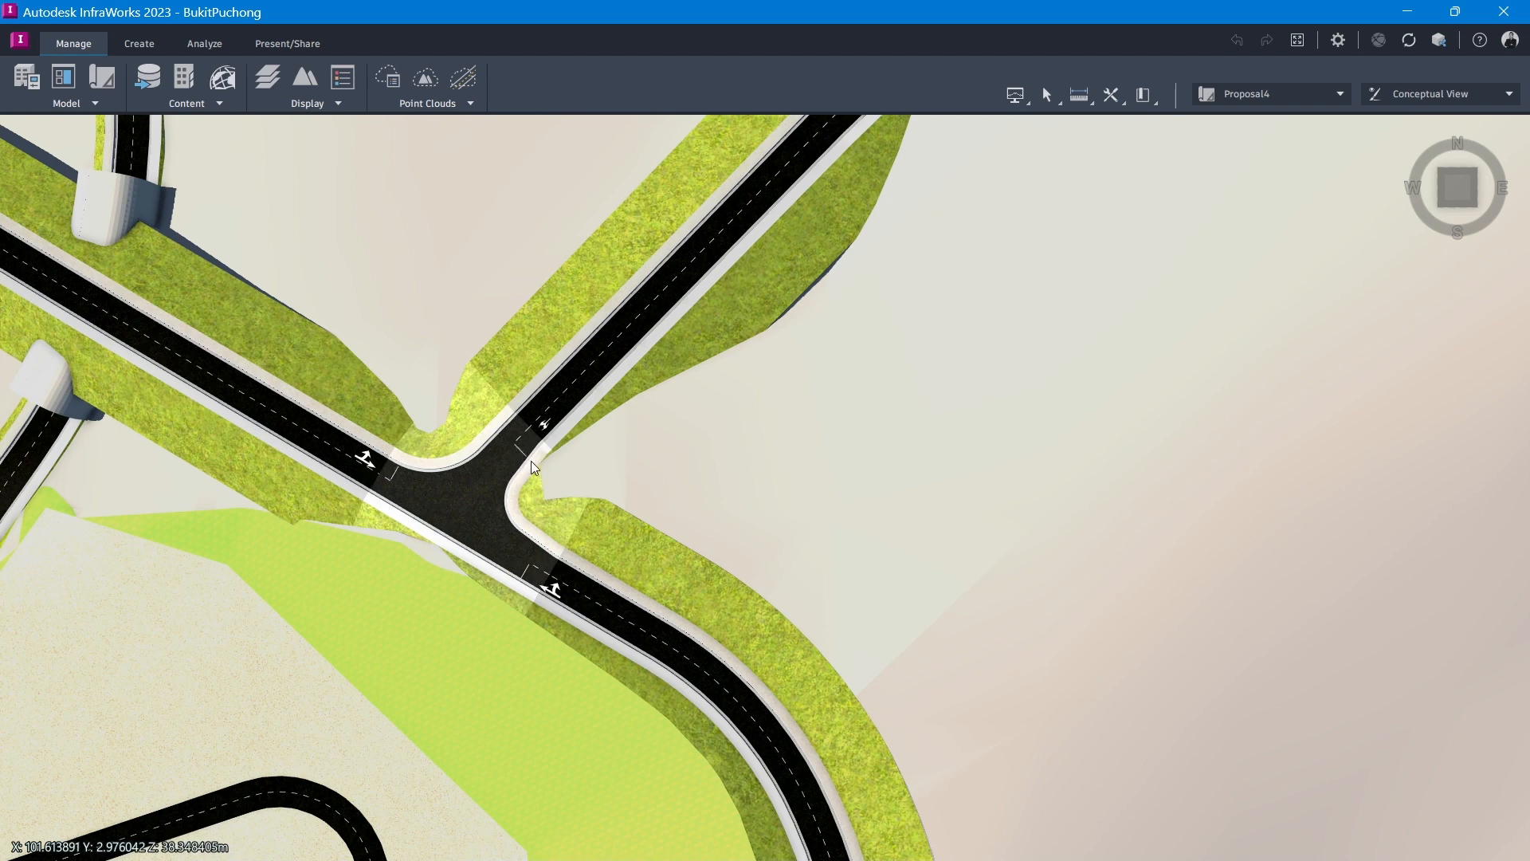
pyautogui.scroll(-3, 532, 464)
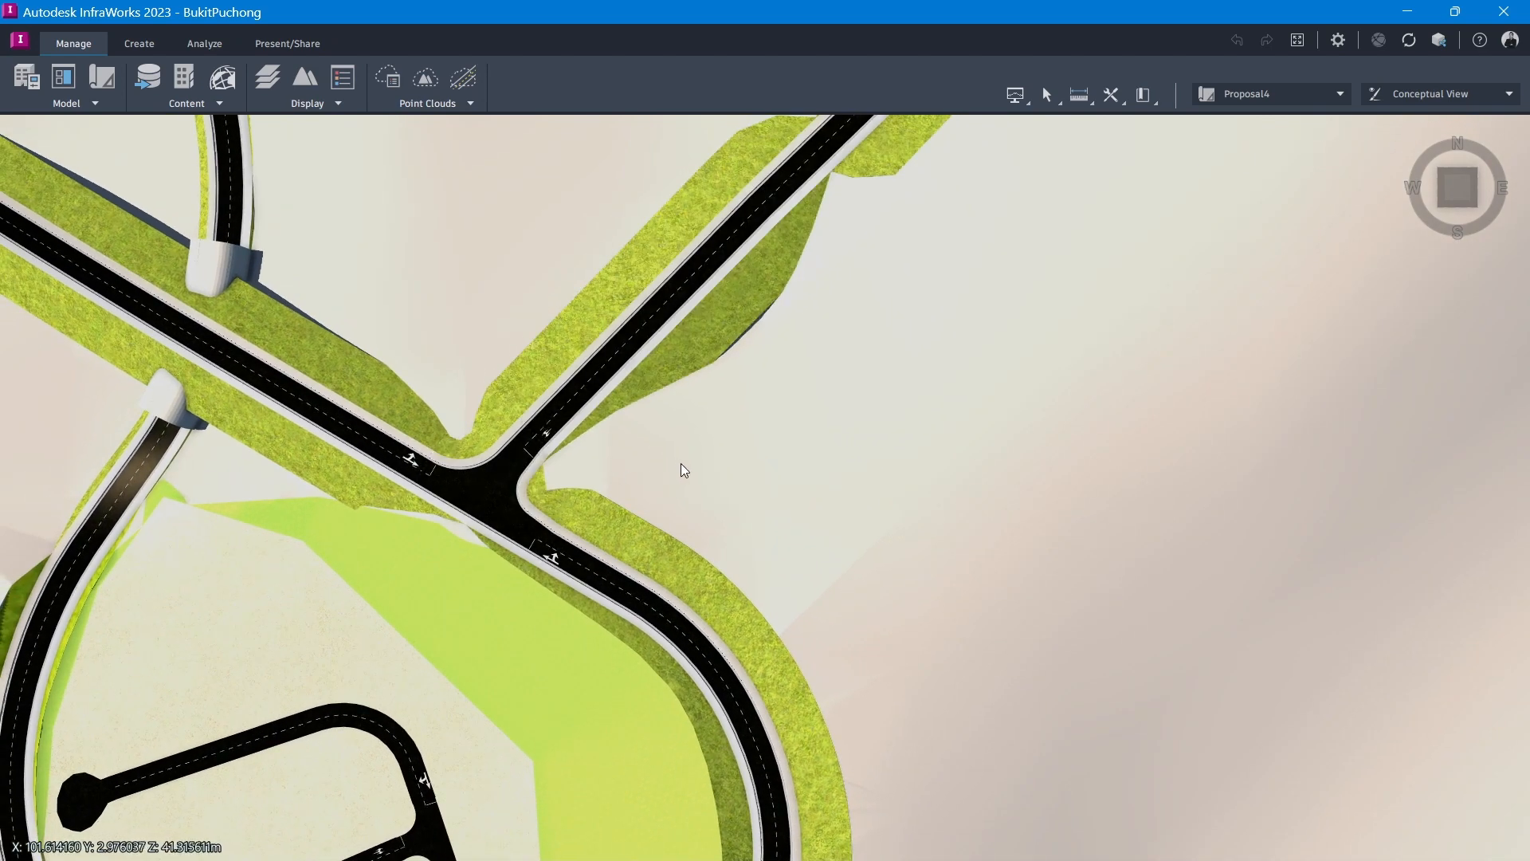
pyautogui.scroll(2, 680, 466)
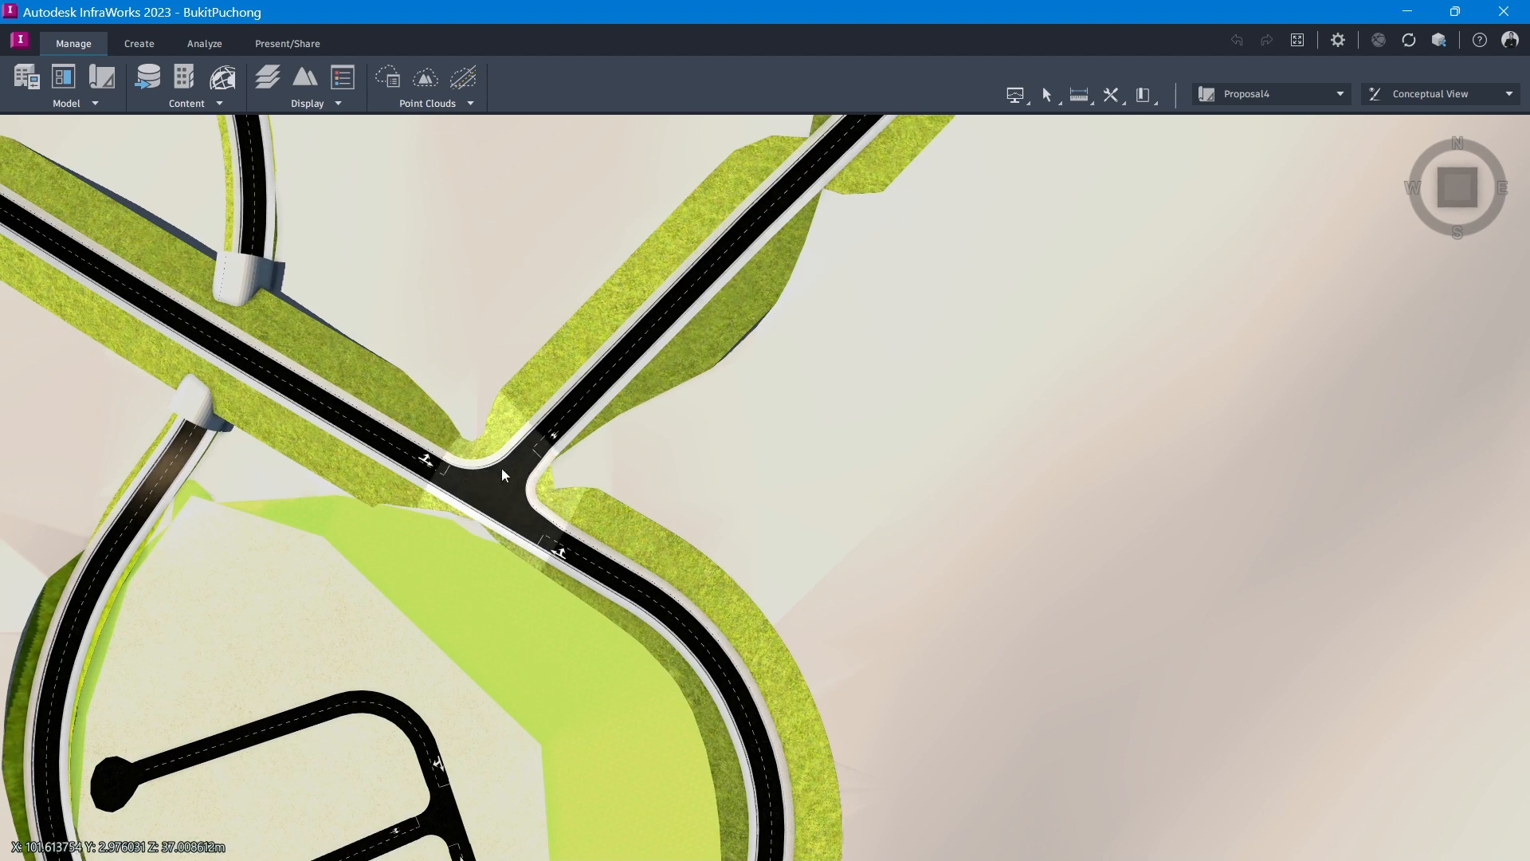
pyautogui.scroll(-2, 677, 448)
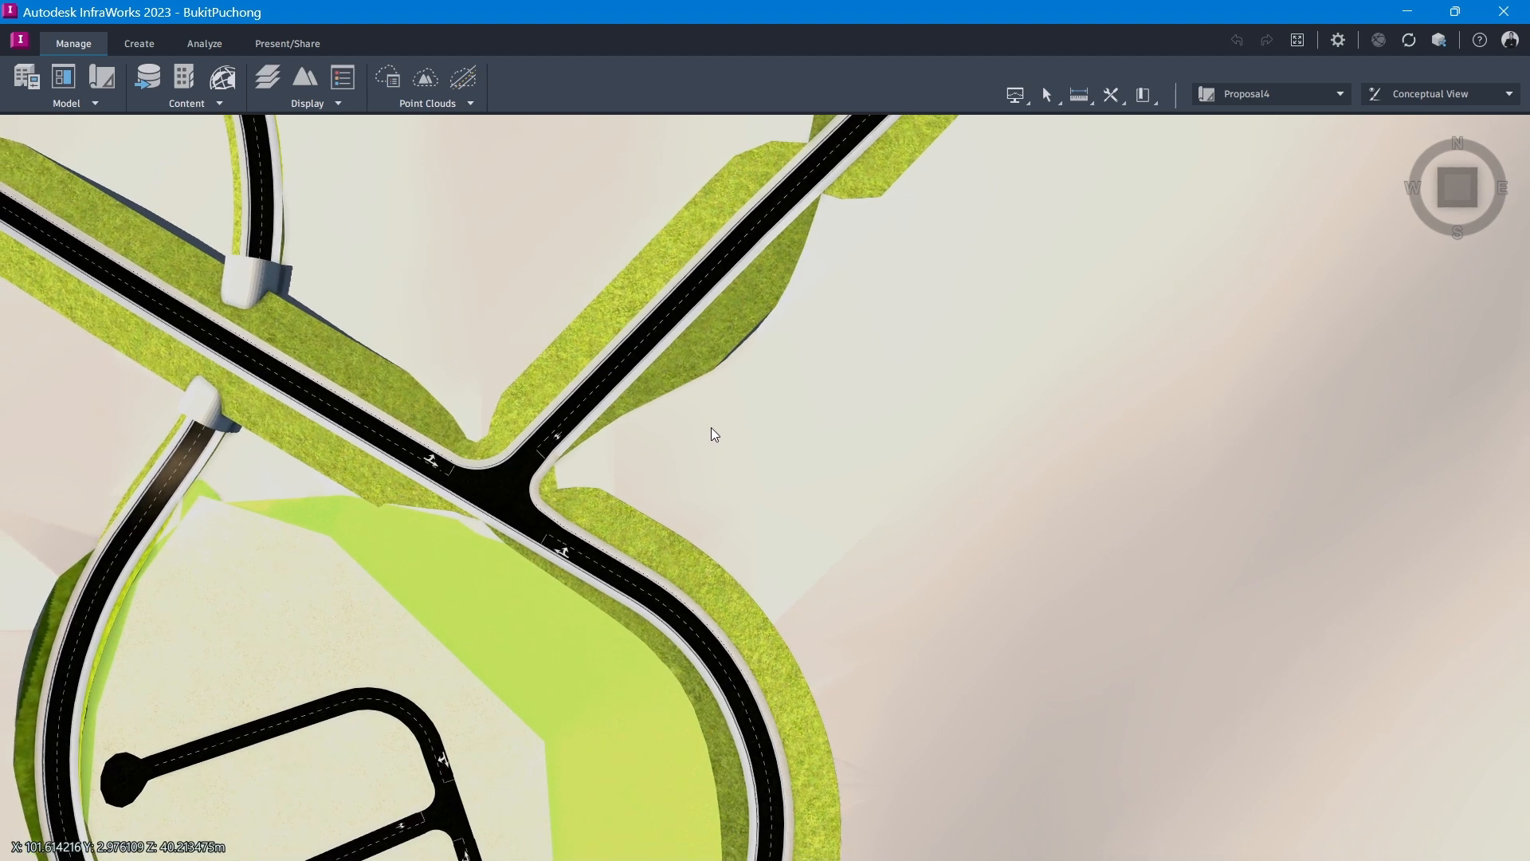
pyautogui.scroll(3, 710, 431)
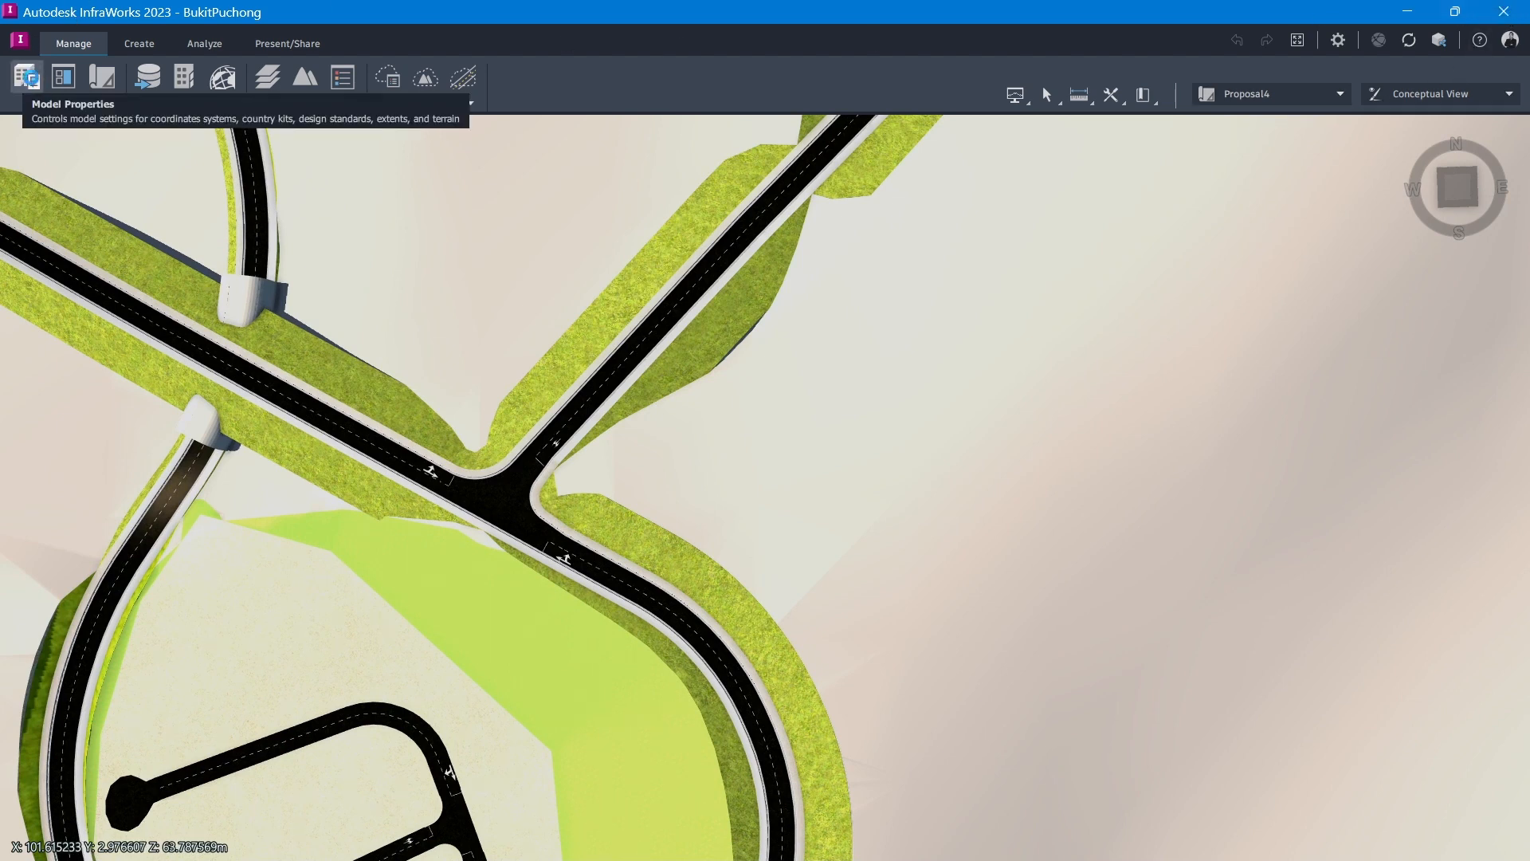
# Review the model properties, including coordinate system, extent, terrain and road design standards, and close them without changes
pyautogui.click(32, 82)
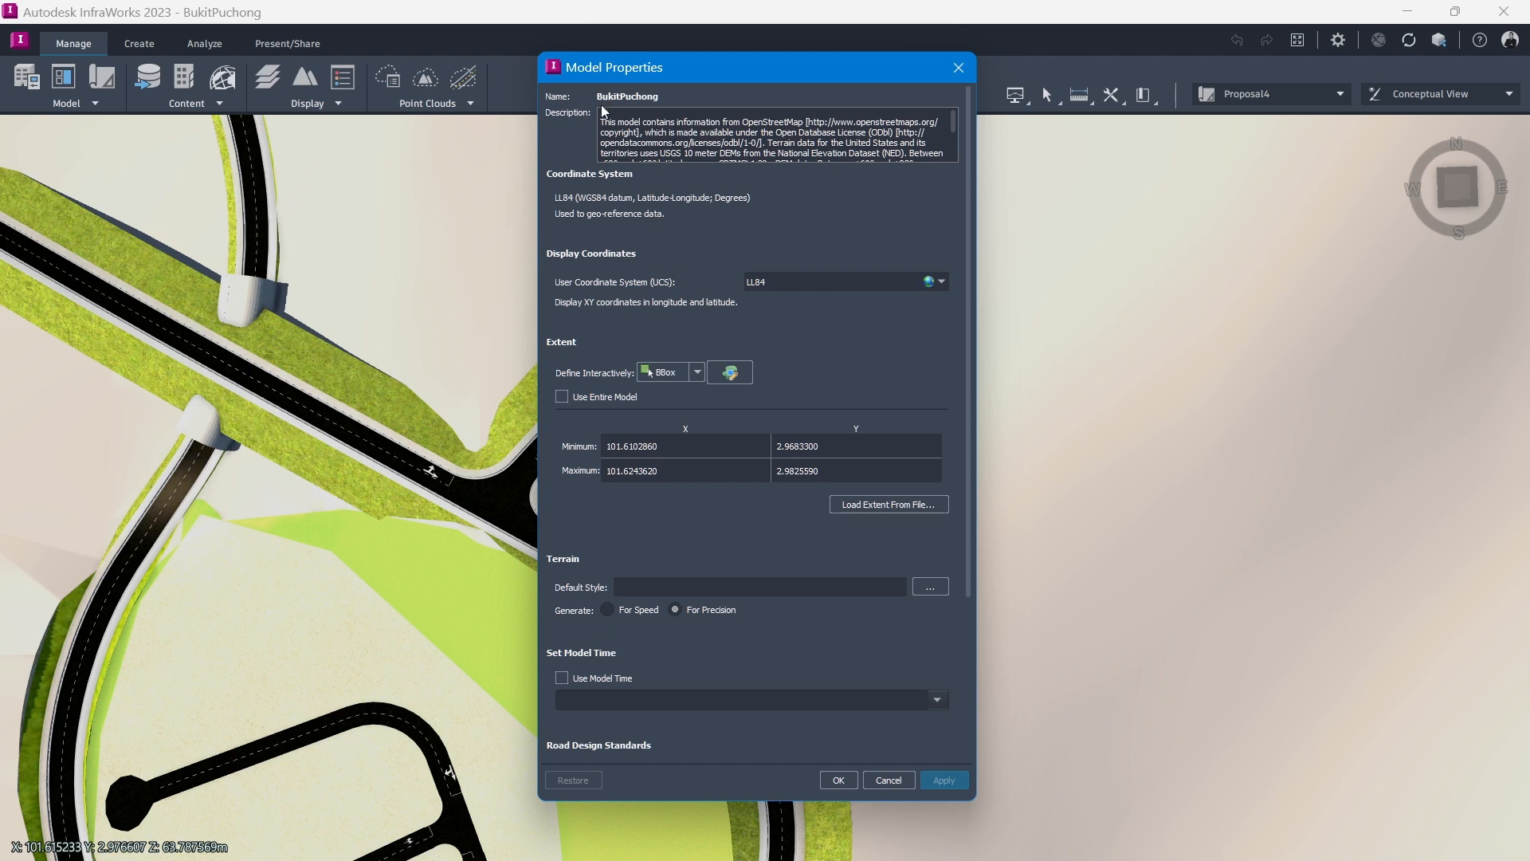
pyautogui.scroll(-3, 623, 524)
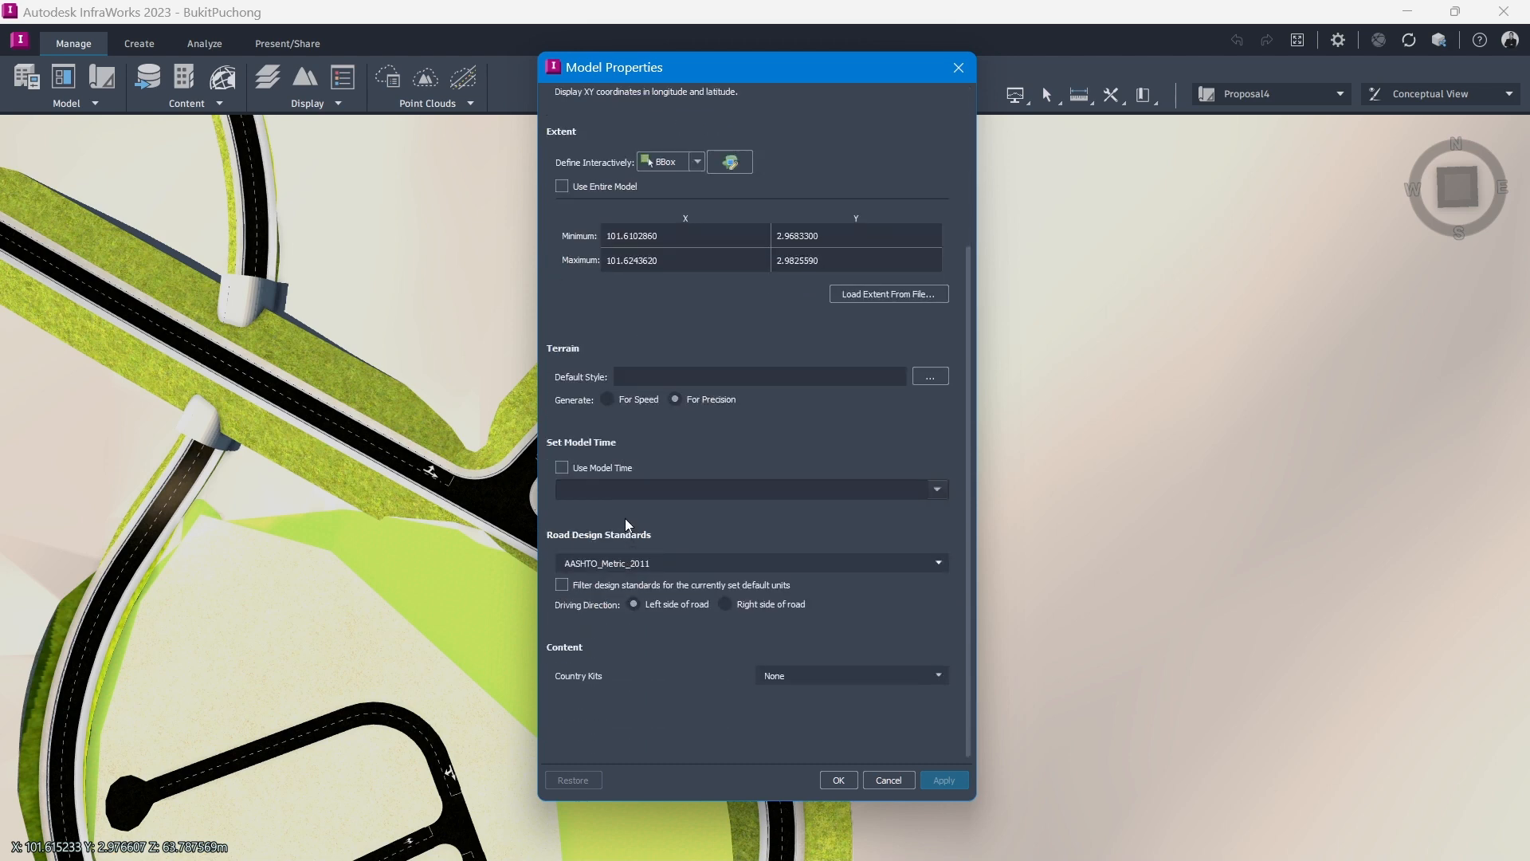
pyautogui.scroll(3, 624, 518)
pyautogui.scroll(1, 627, 519)
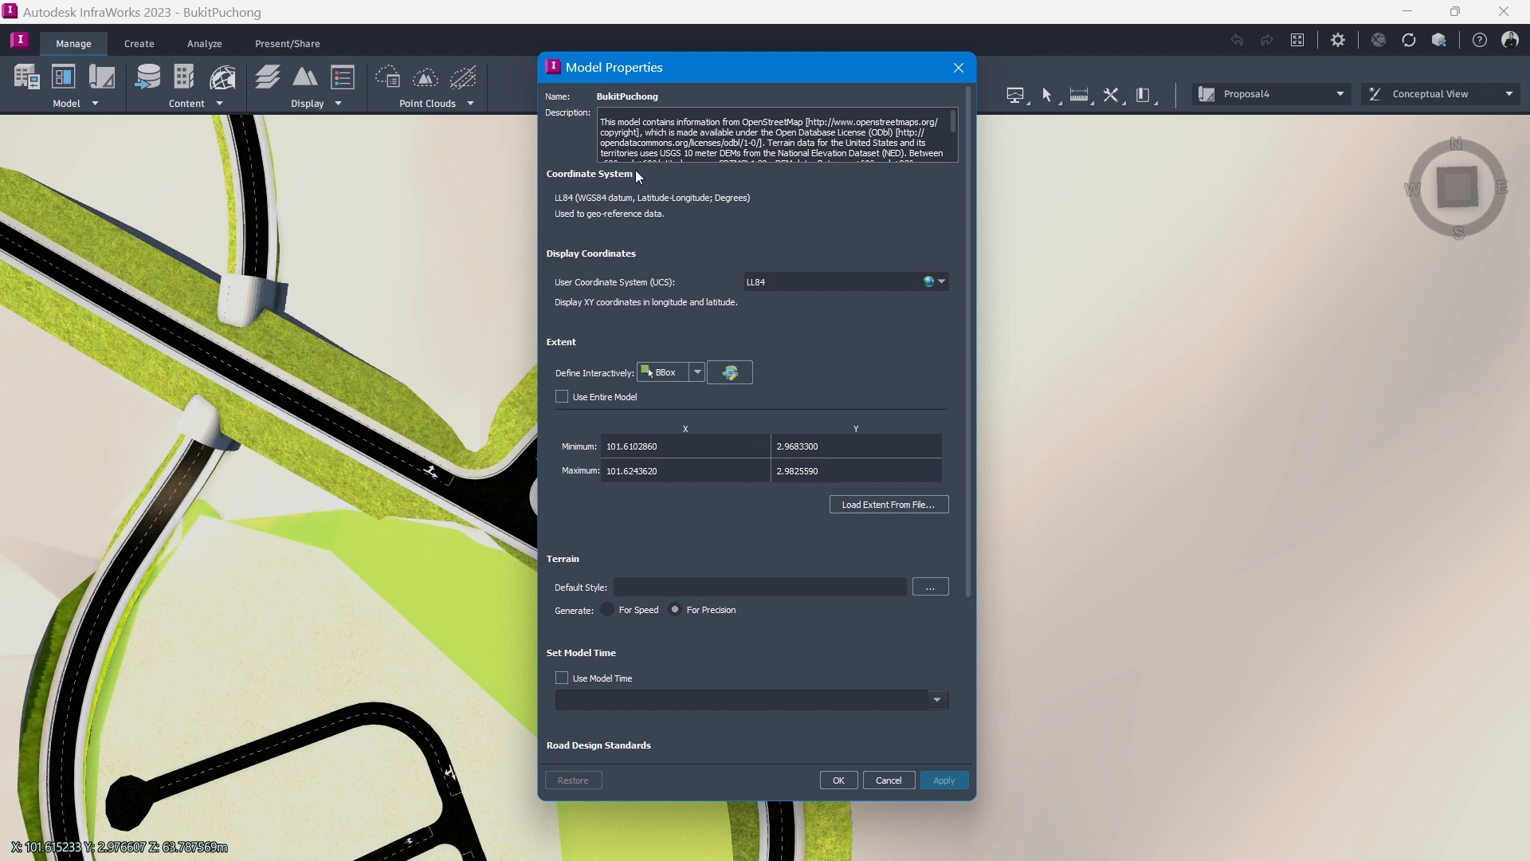
pyautogui.scroll(-3, 715, 596)
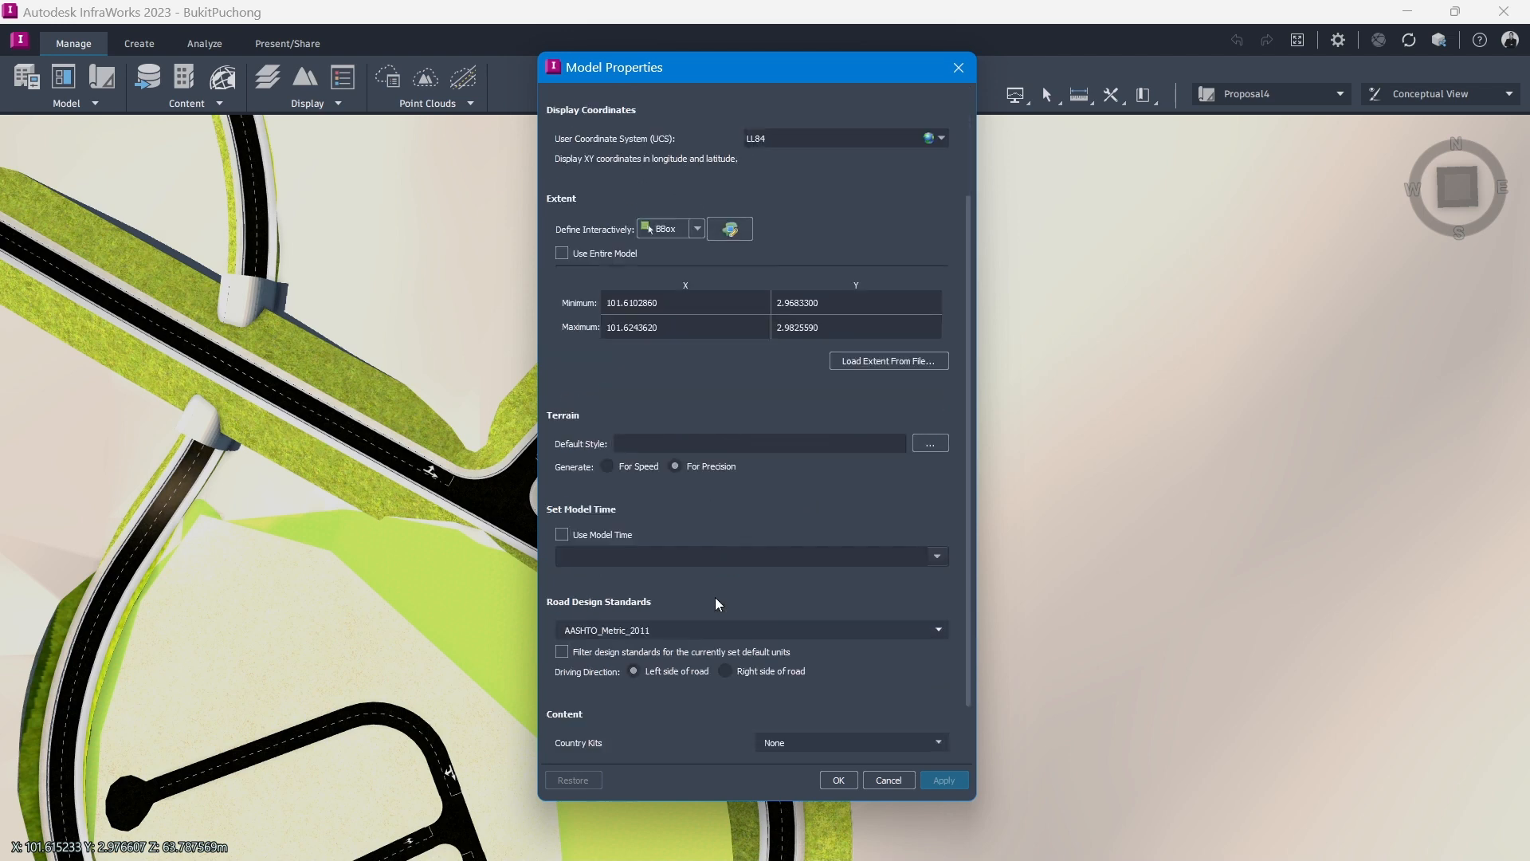
pyautogui.scroll(3, 815, 339)
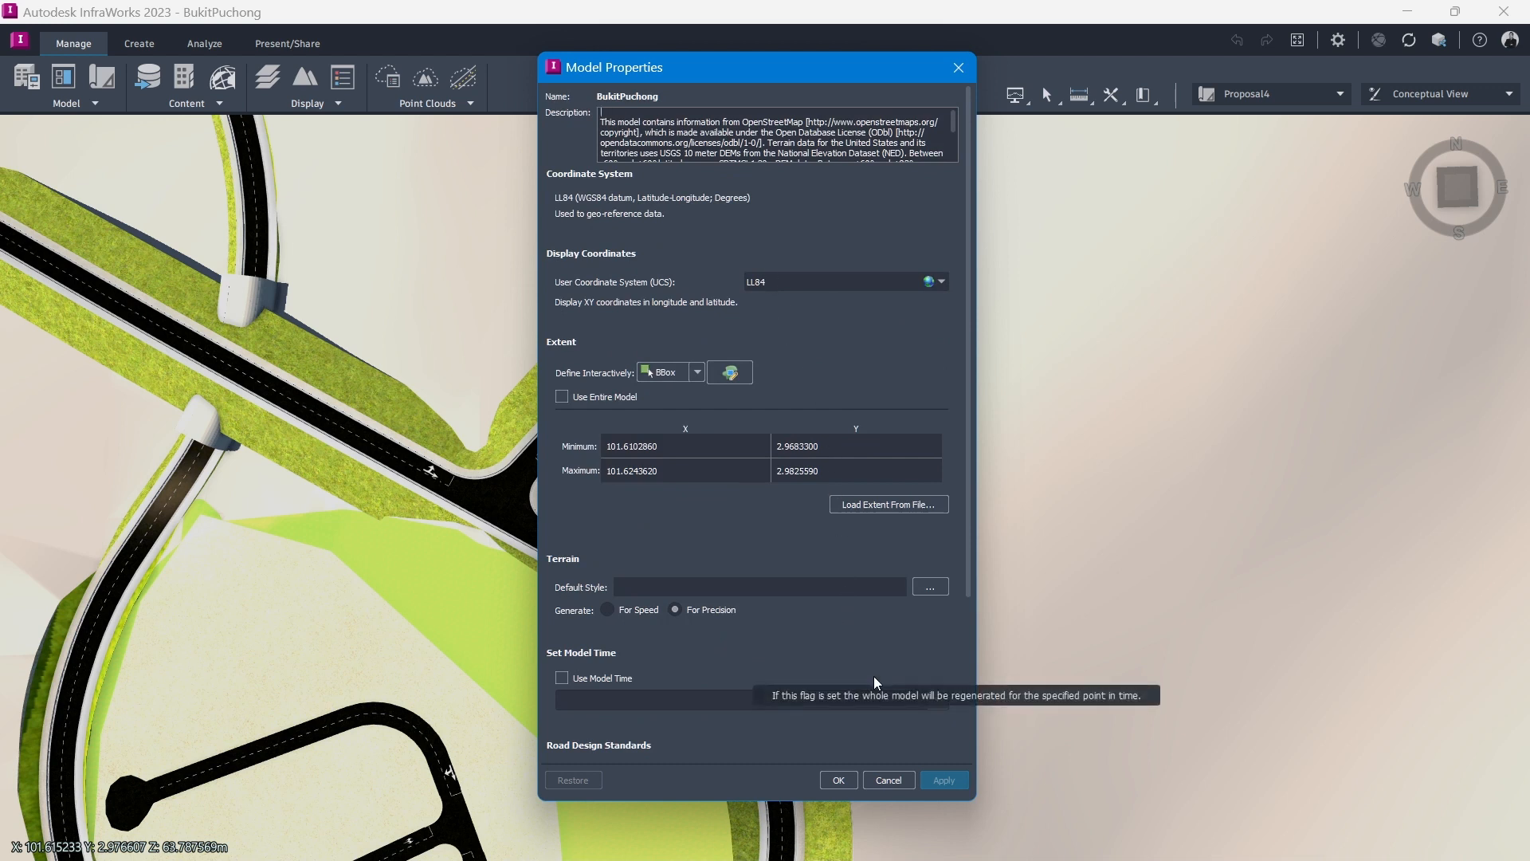
pyautogui.click(840, 780)
# Close the InfraWorks model and start Civil 3D 2023 Metric
pyautogui.click(1503, 22)
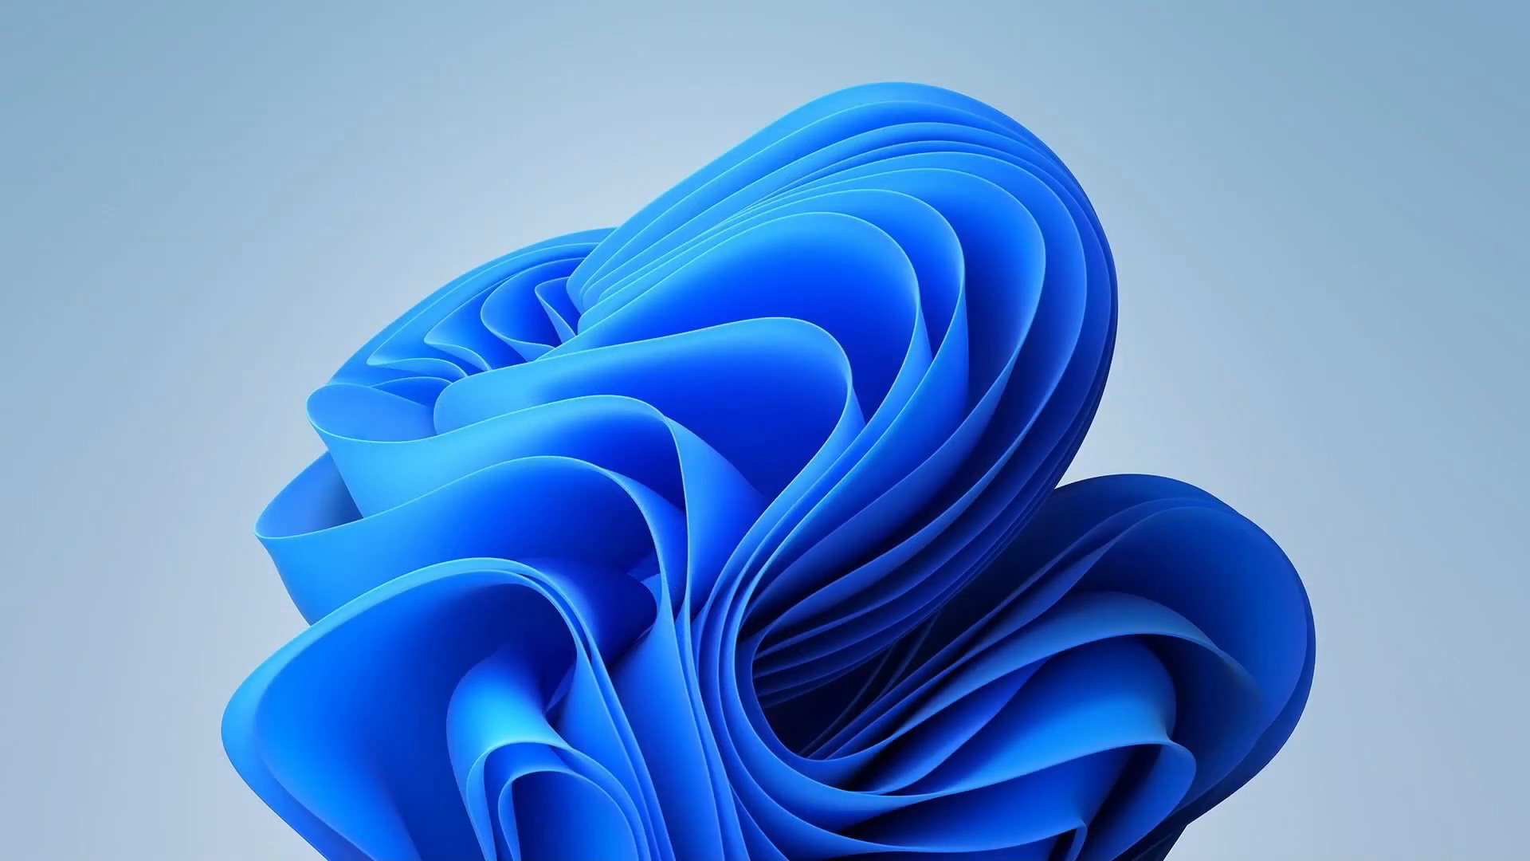
pyautogui.click(698, 839)
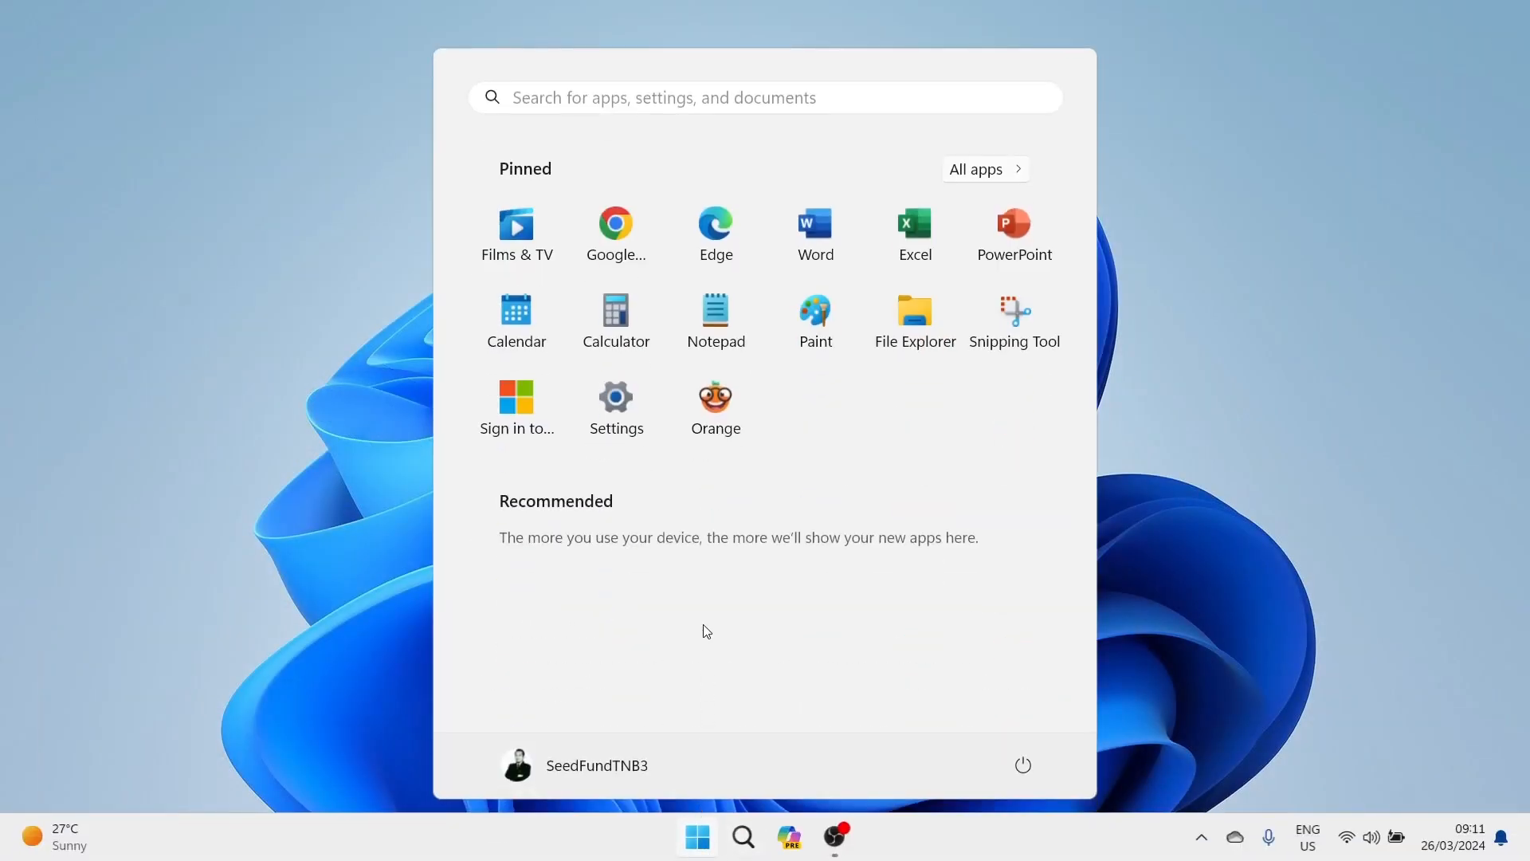
pyautogui.write('civi')
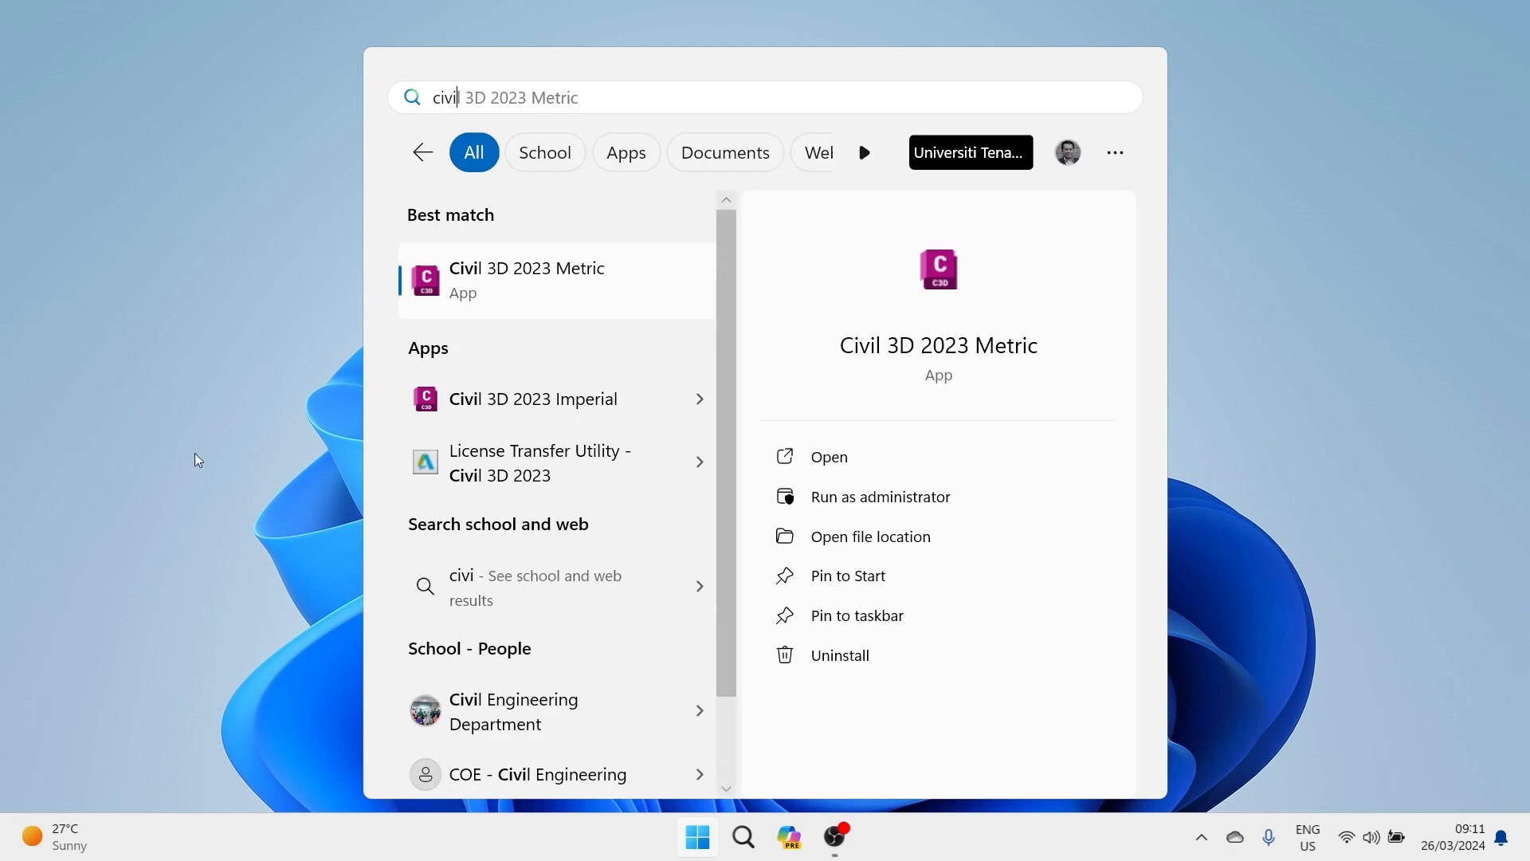
pyautogui.click(560, 273)
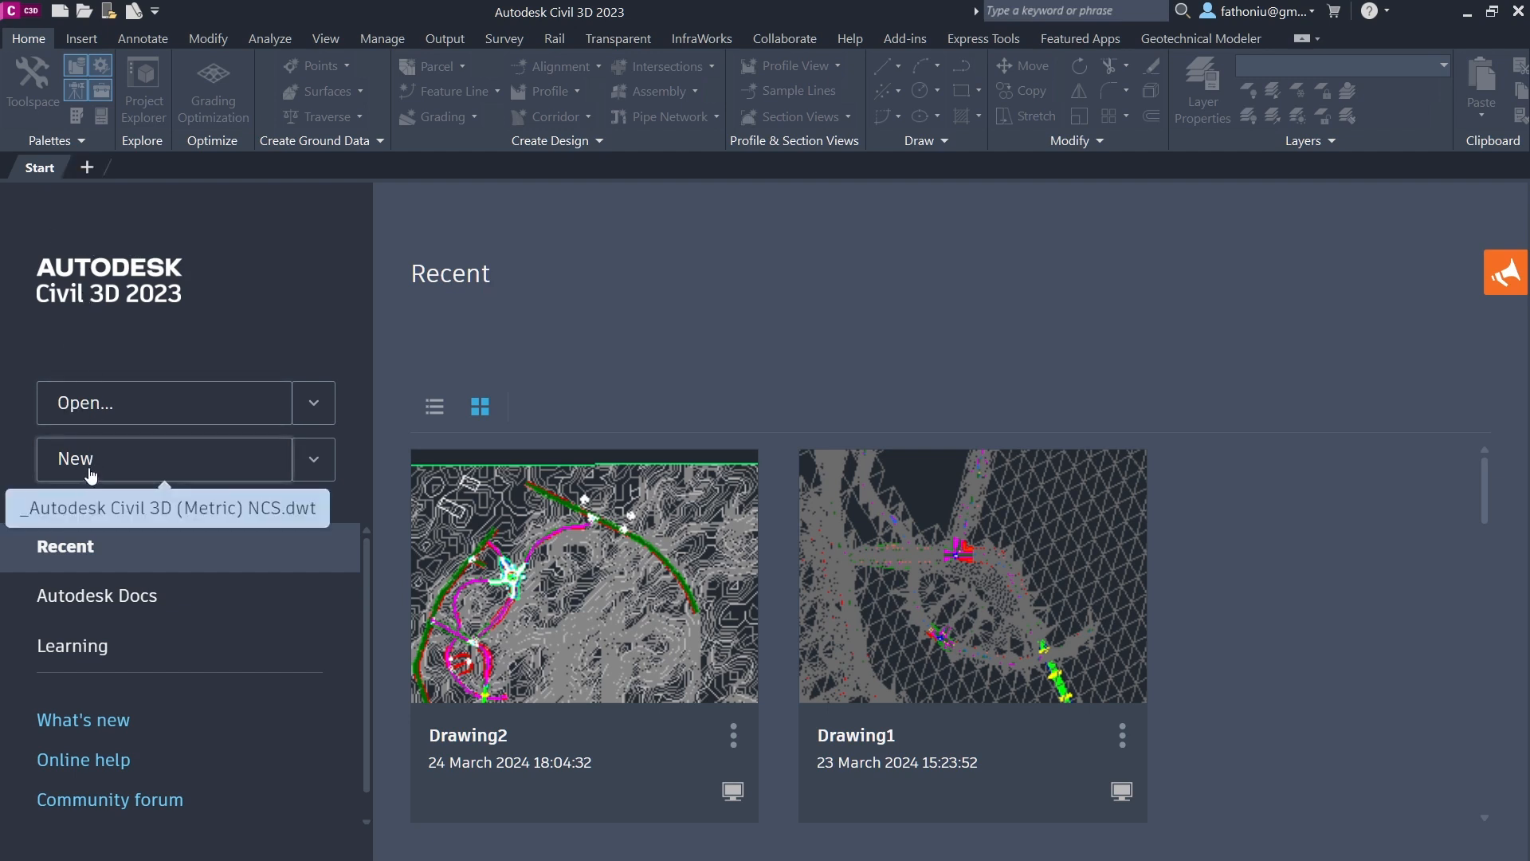
# Create a new drawing and check the list of available workspaces, keeping the Civil 3D workspace
pyautogui.click(88, 168)
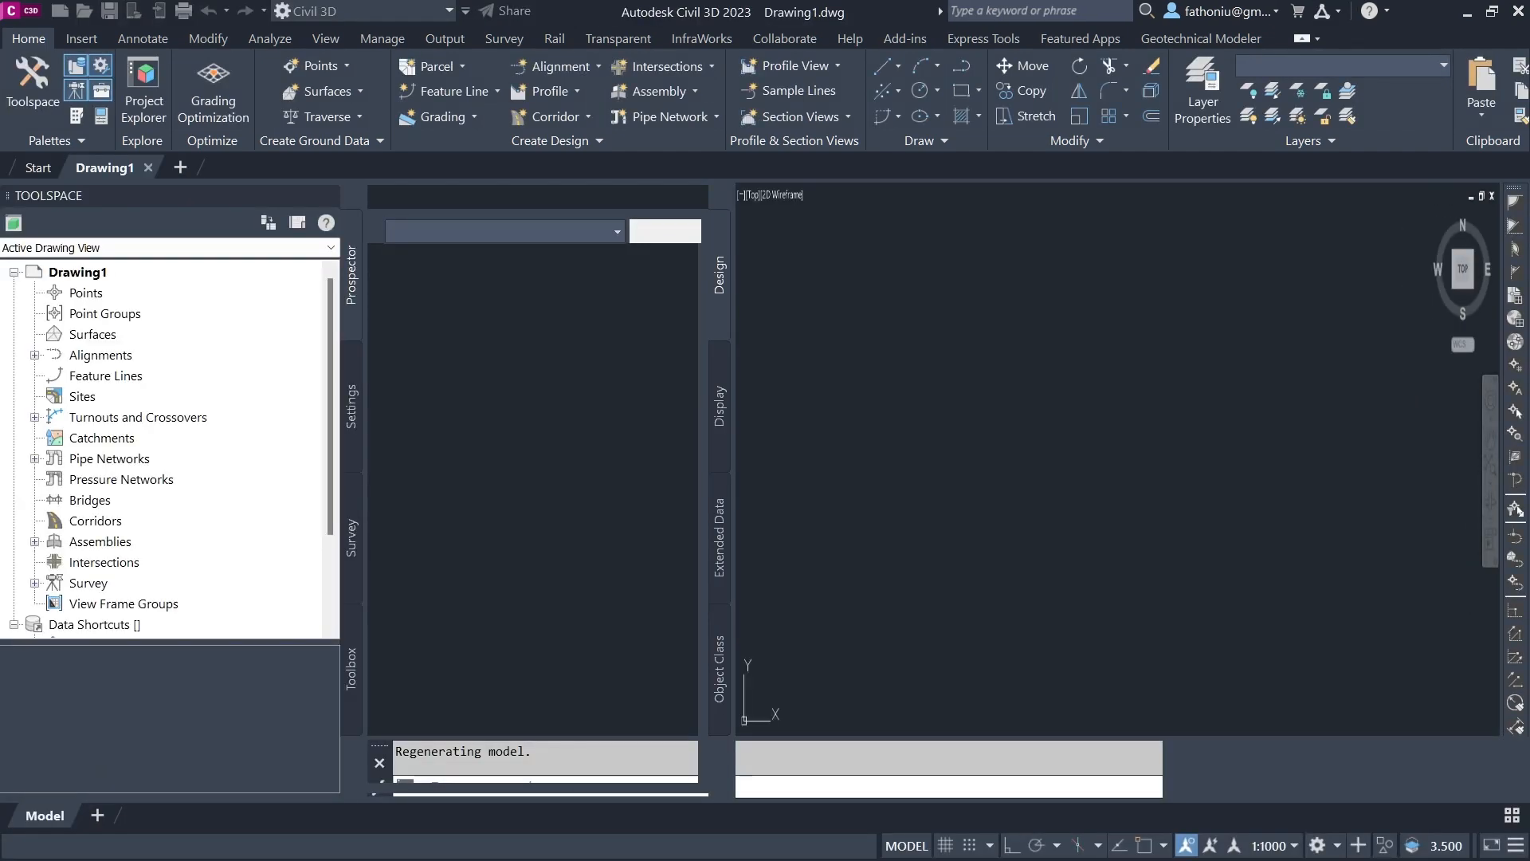
pyautogui.click(451, 12)
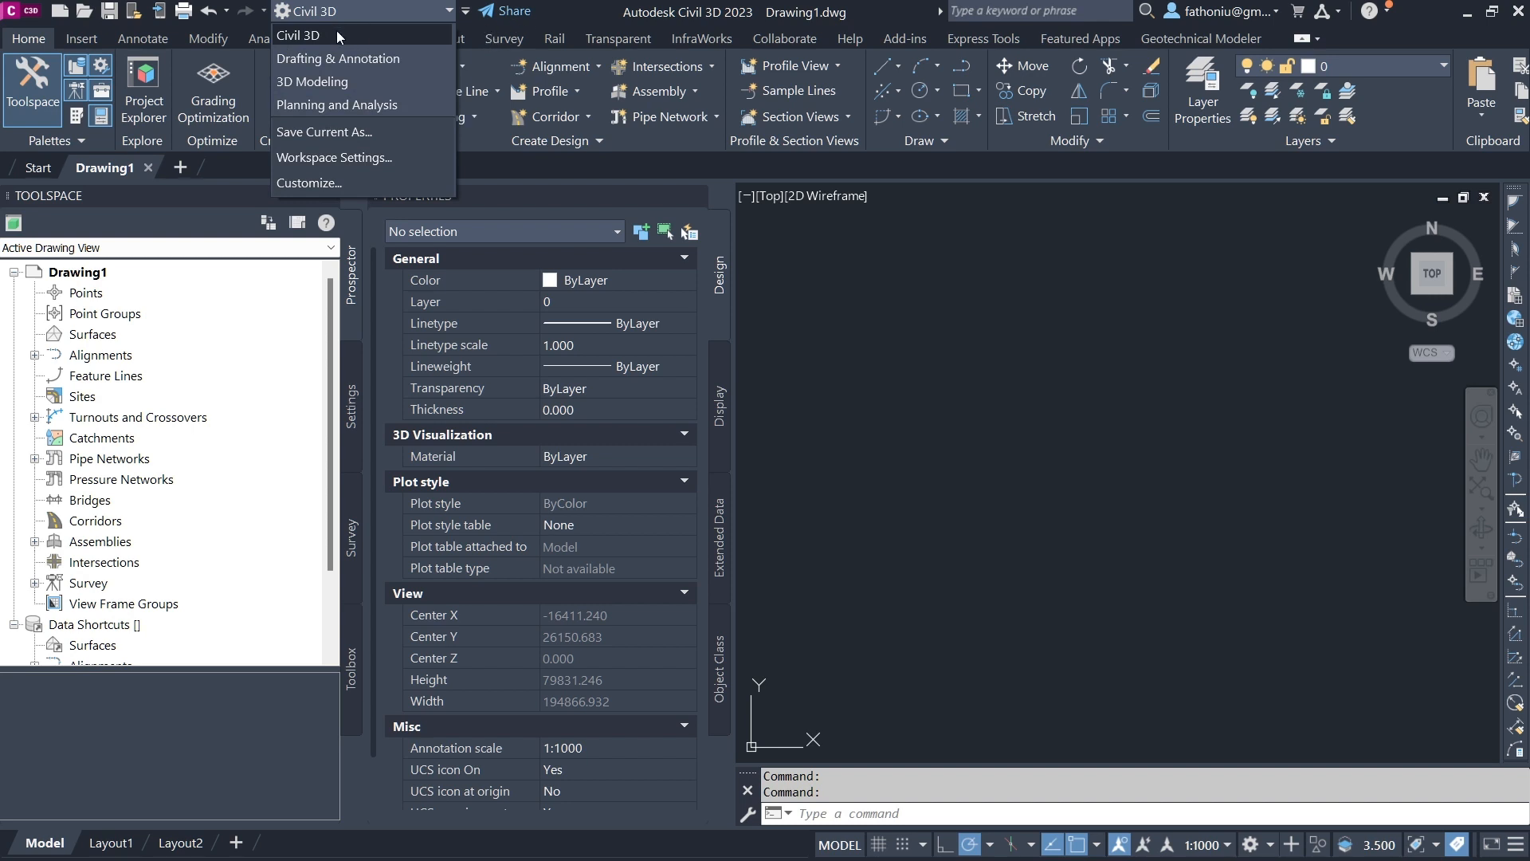
pyautogui.click(564, 16)
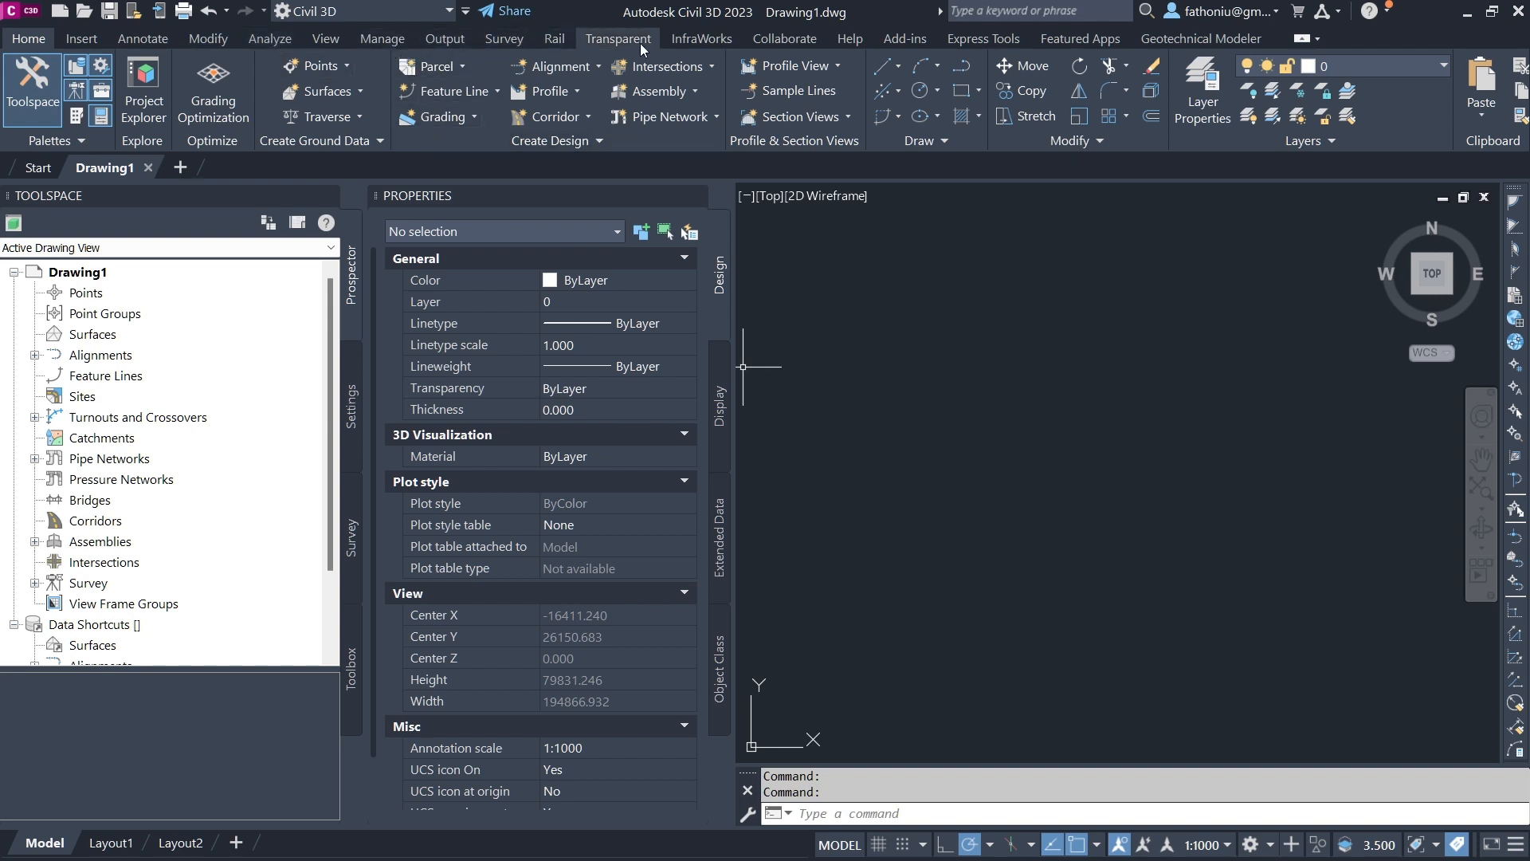
# Start opening an InfraWorks model and choose BukitPuchong.sqlite from folder 1753886 in Autodesk InfraWorks Models > Autodesk 360
pyautogui.click(716, 41)
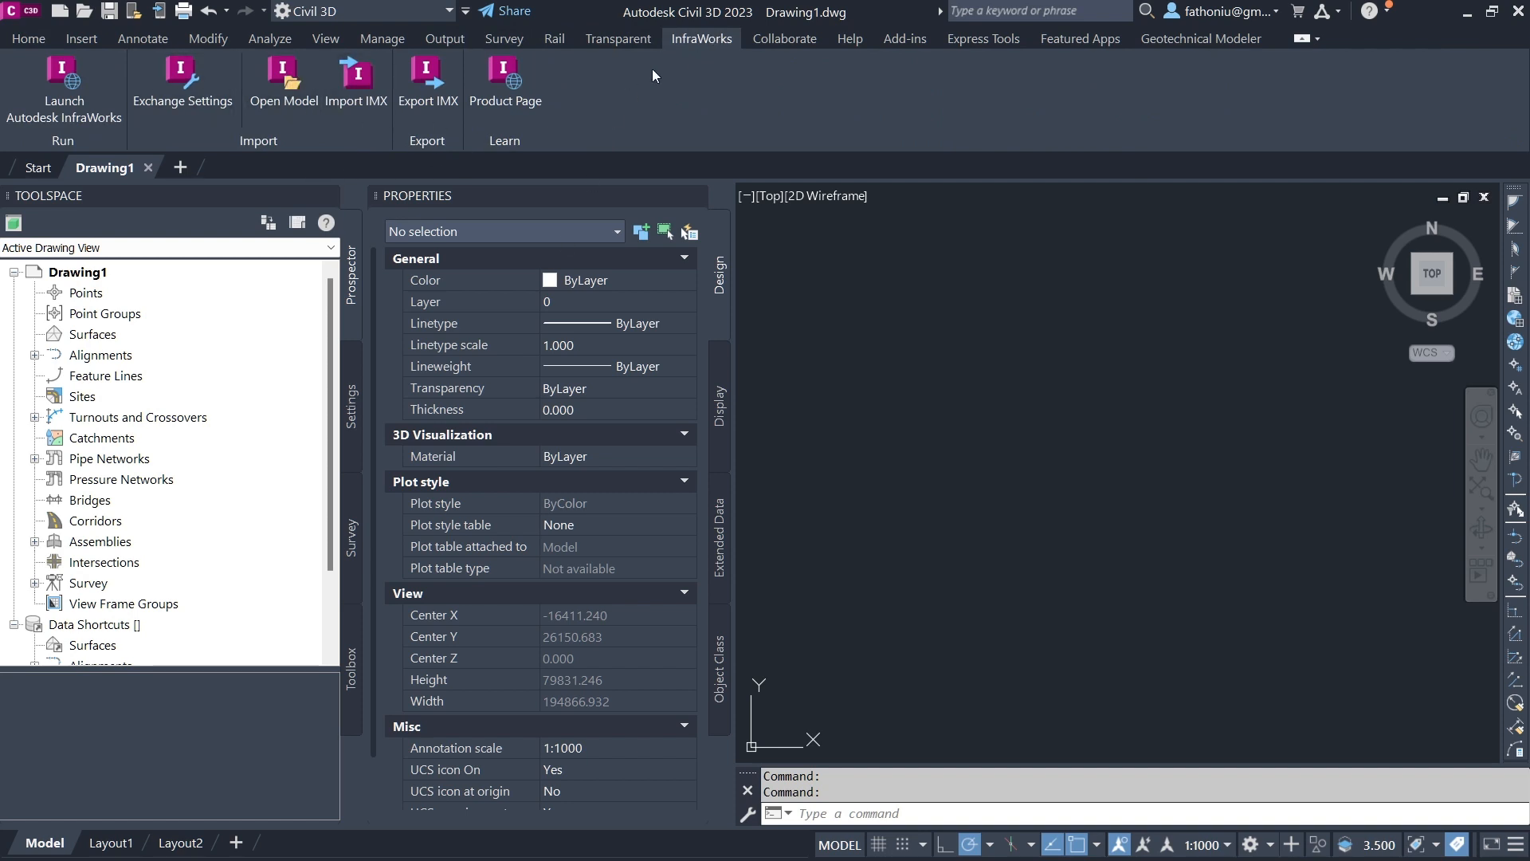
pyautogui.click(287, 80)
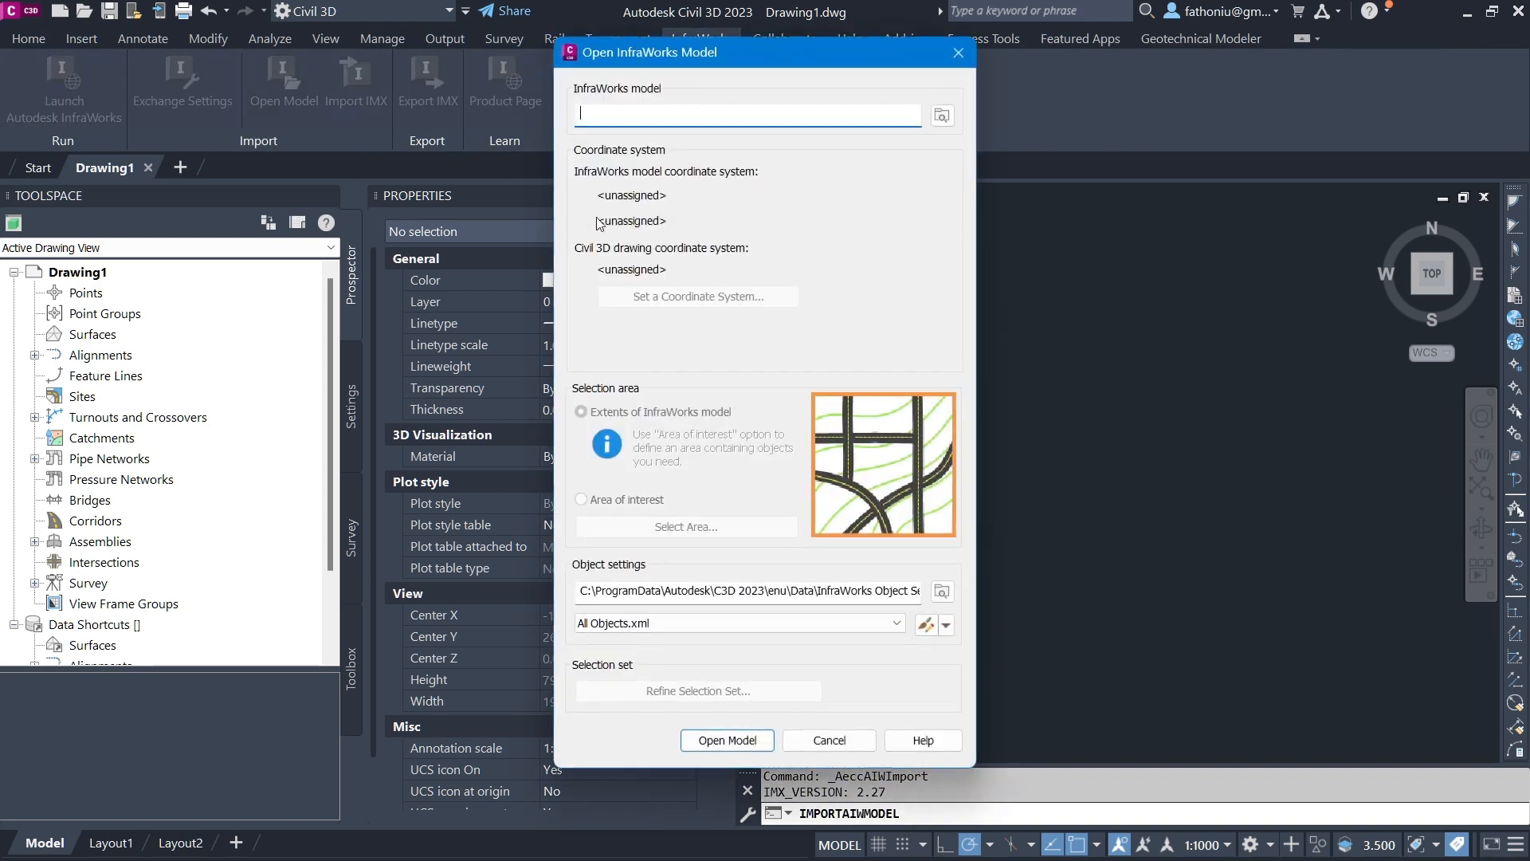
pyautogui.click(943, 116)
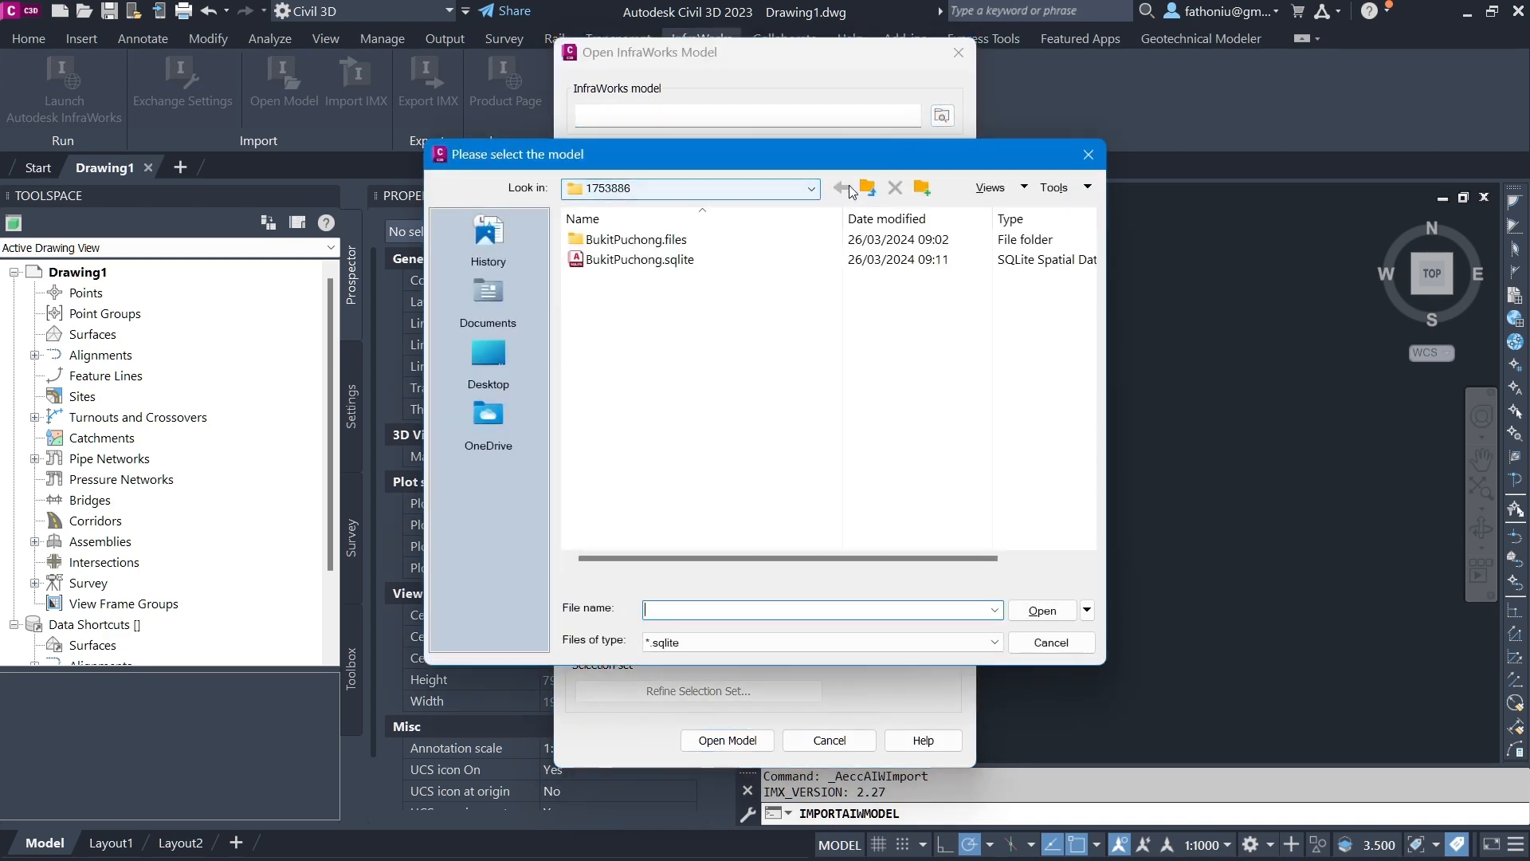
pyautogui.click(868, 188)
pyautogui.click(870, 192)
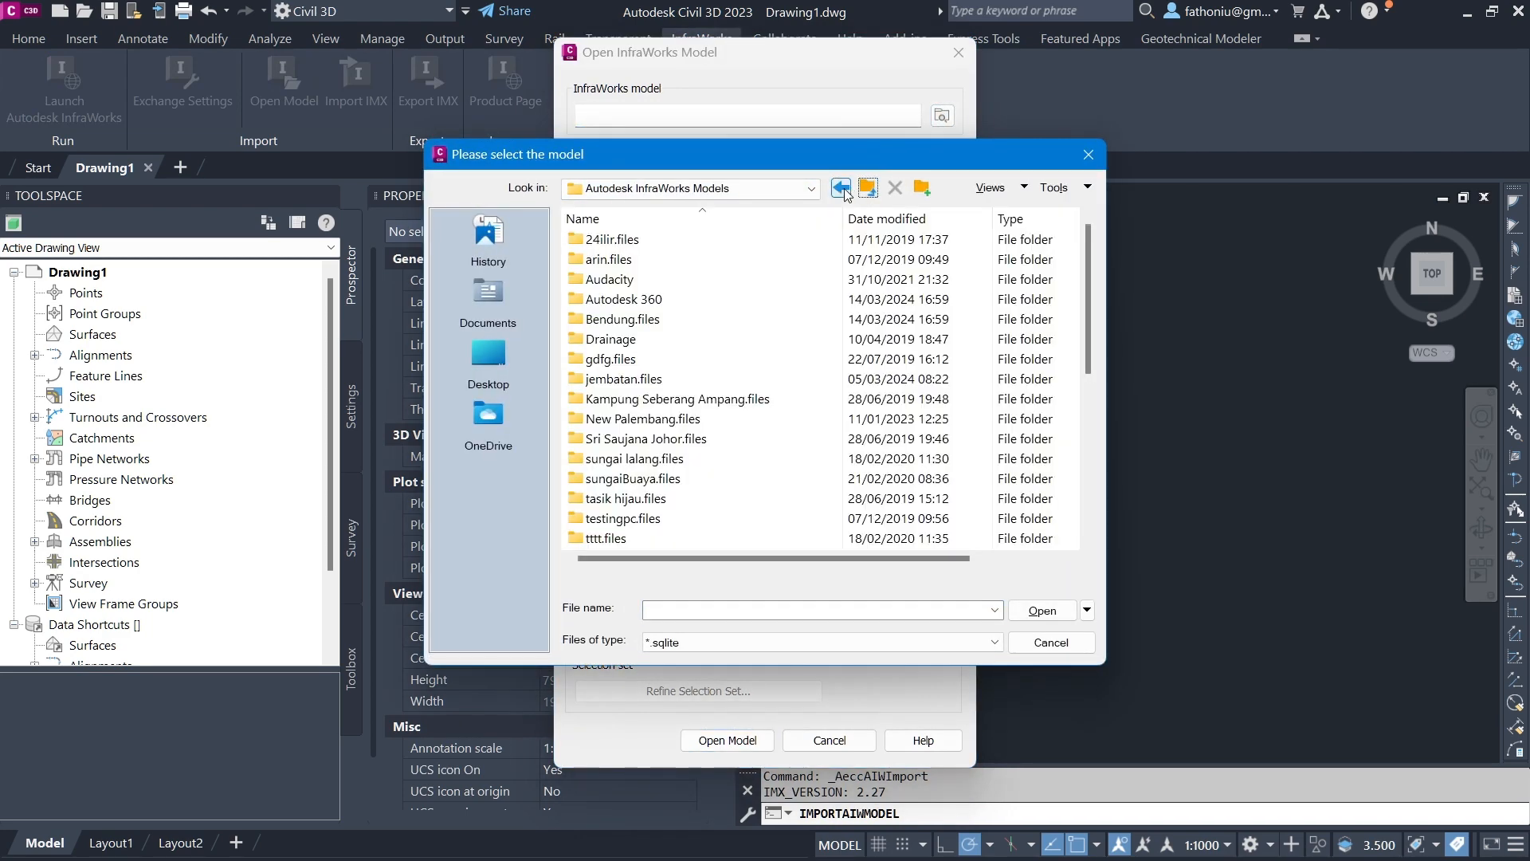
pyautogui.click(868, 188)
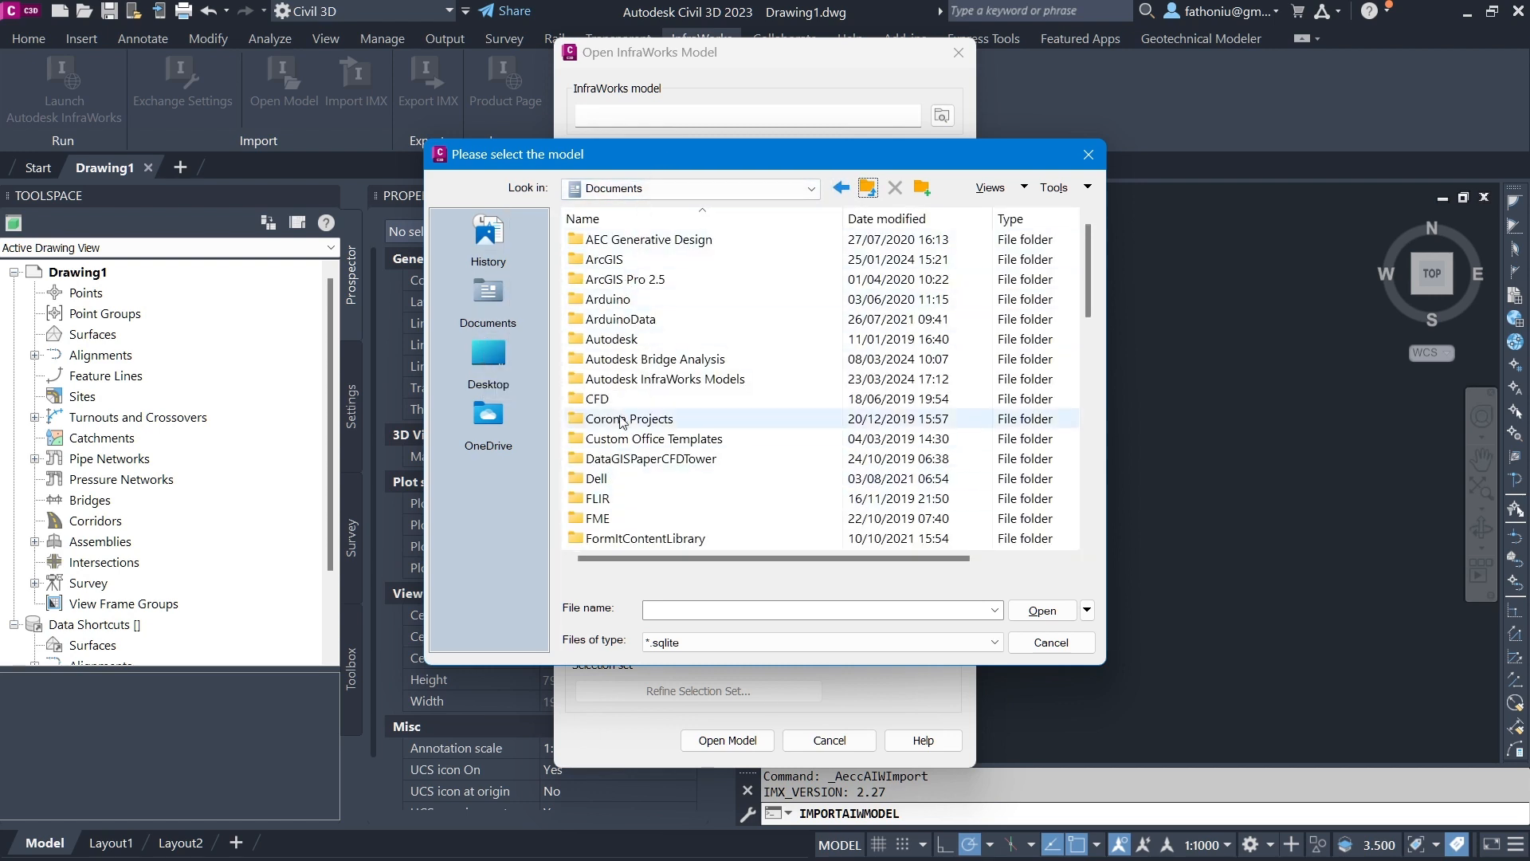
pyautogui.doubleClick(650, 379)
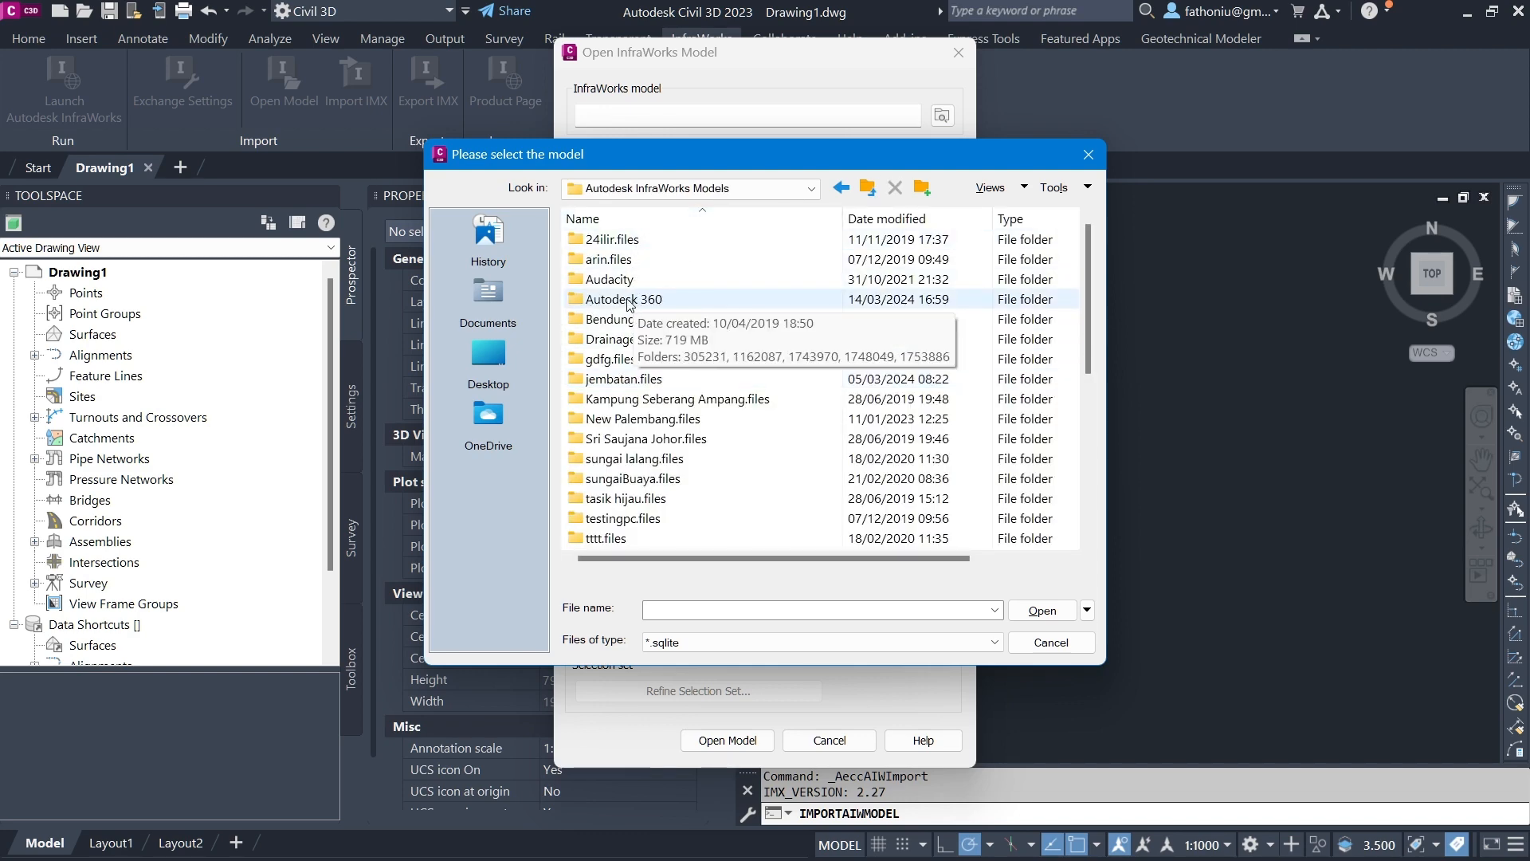
pyautogui.doubleClick(615, 301)
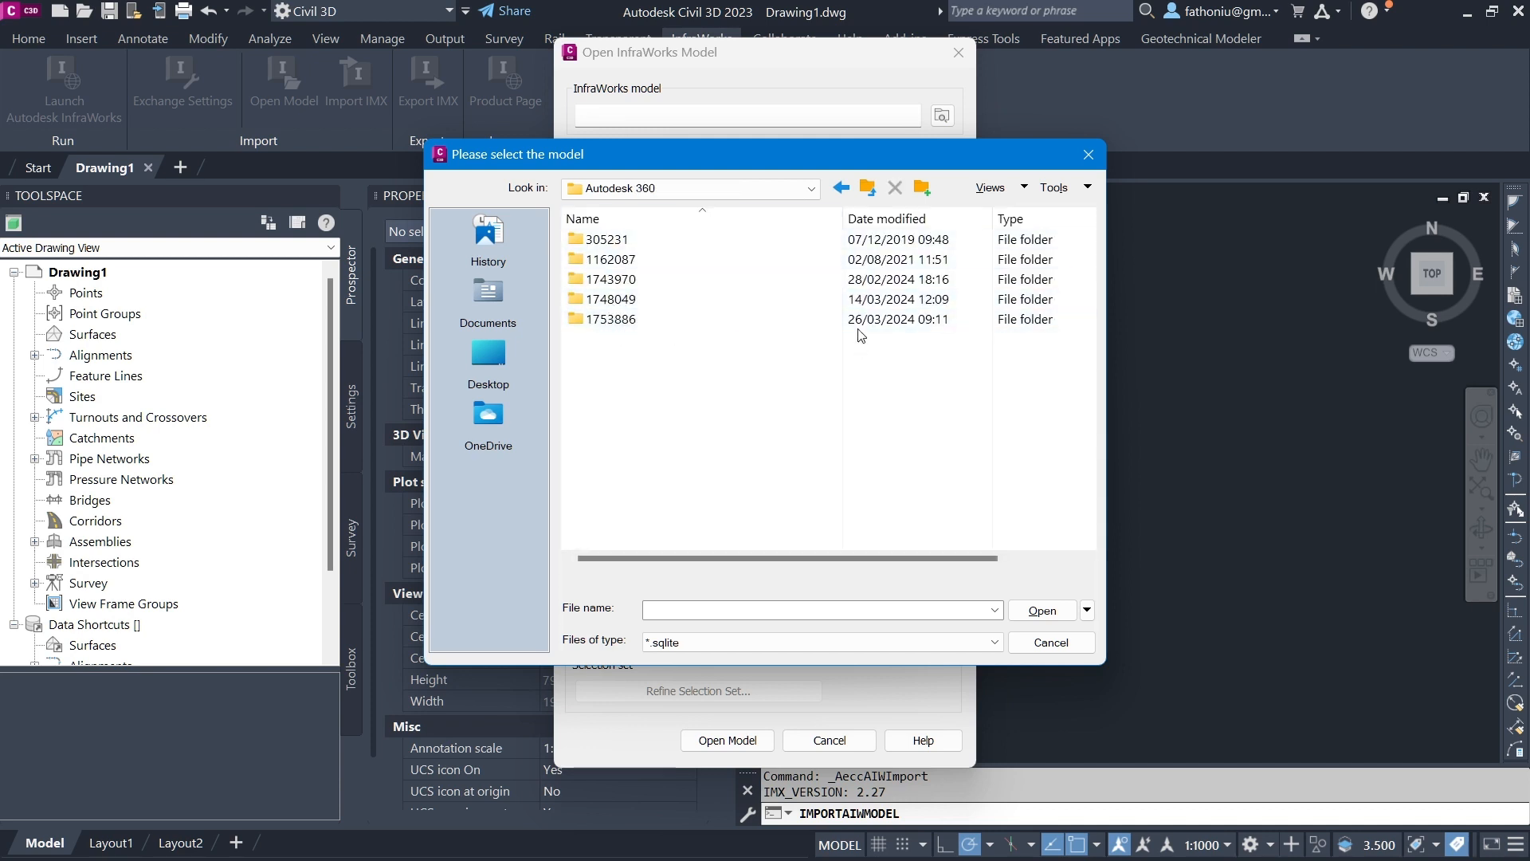
pyautogui.doubleClick(601, 316)
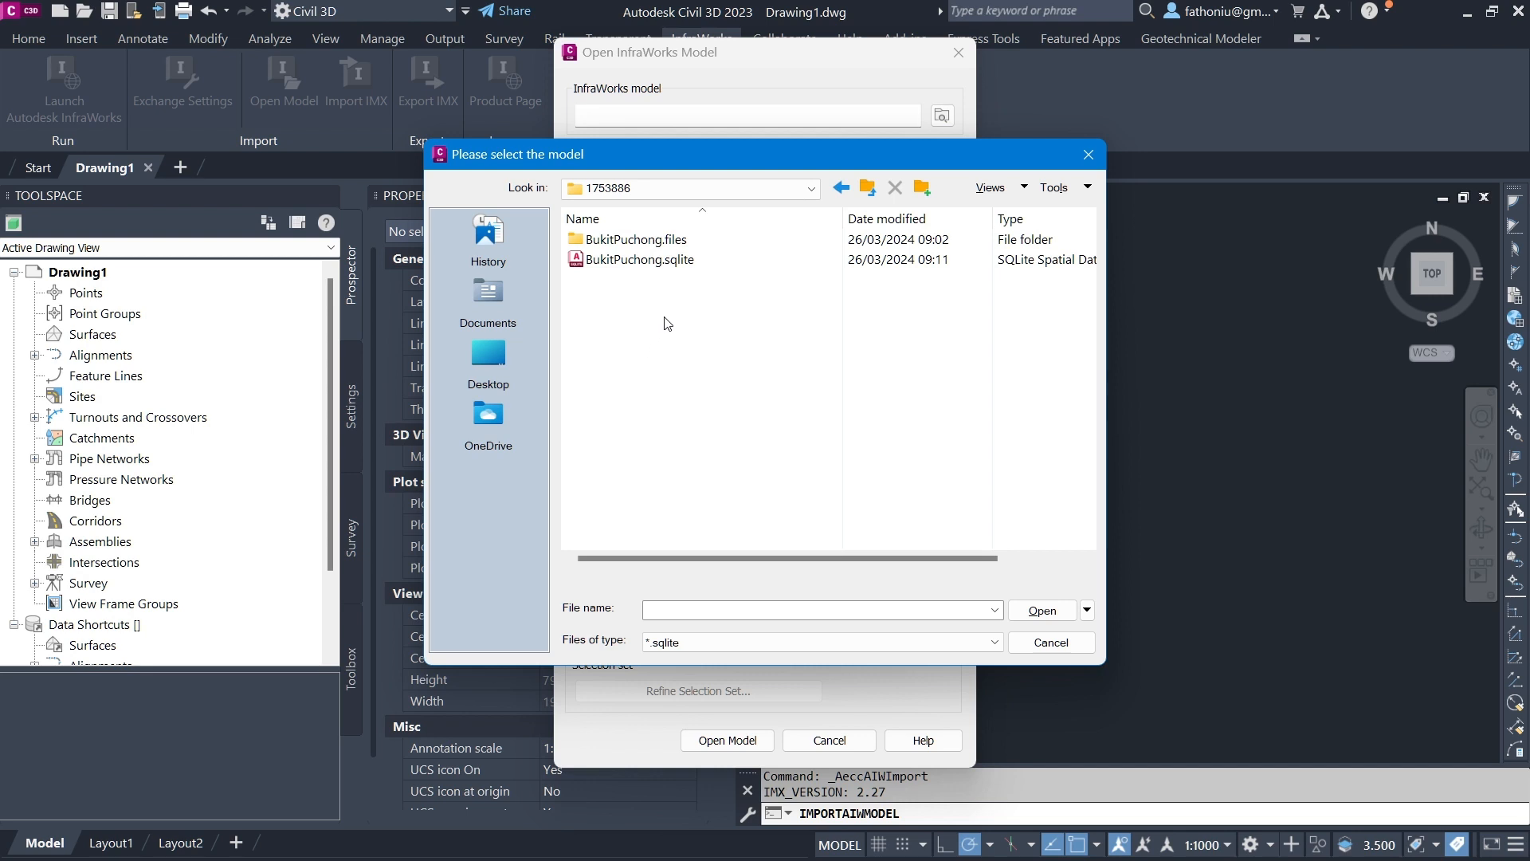
pyautogui.click(675, 268)
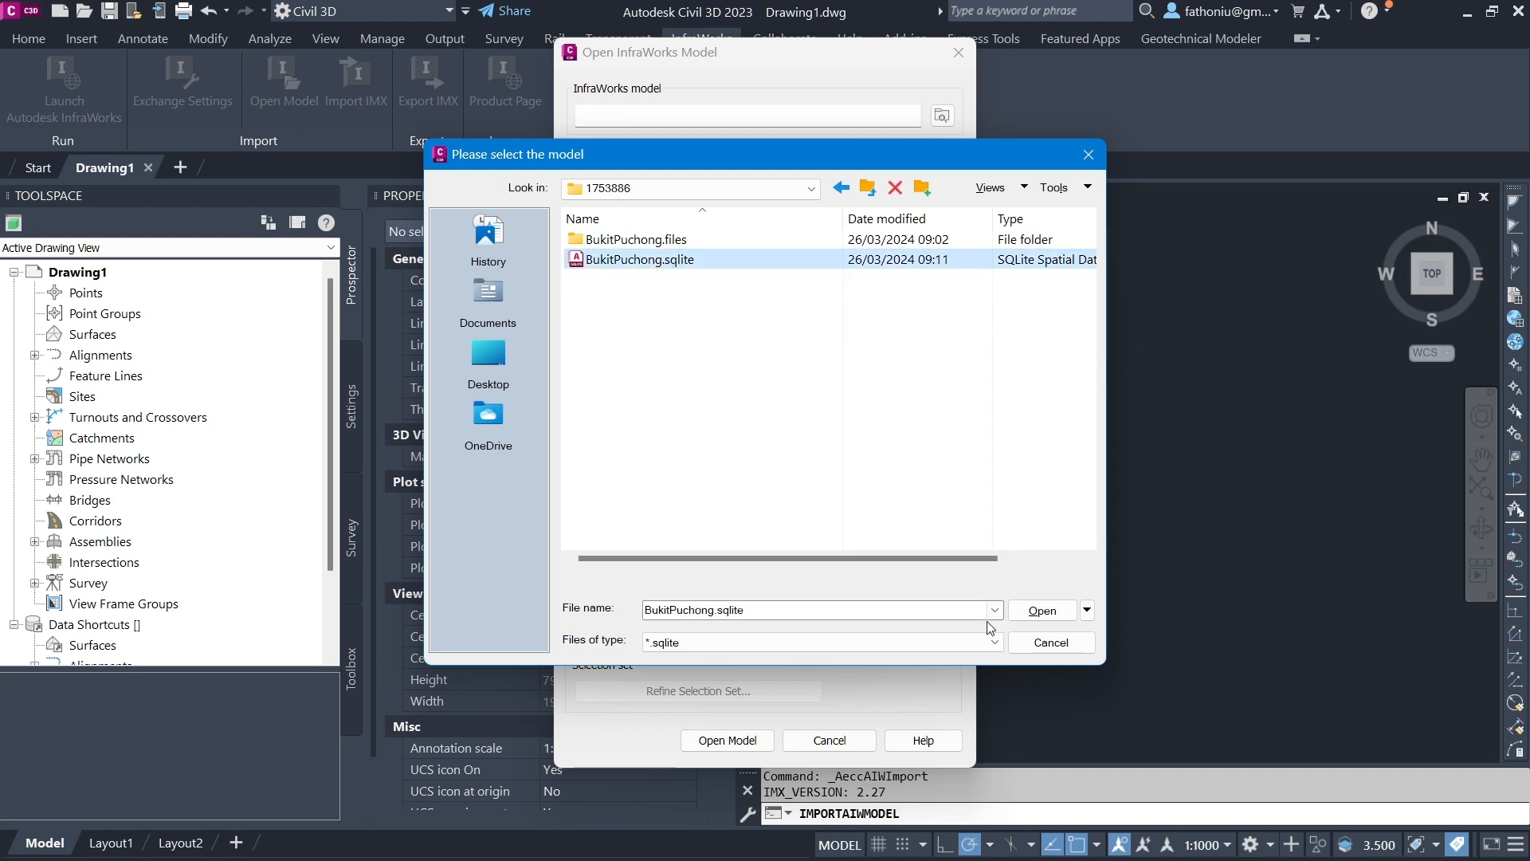
pyautogui.click(1043, 610)
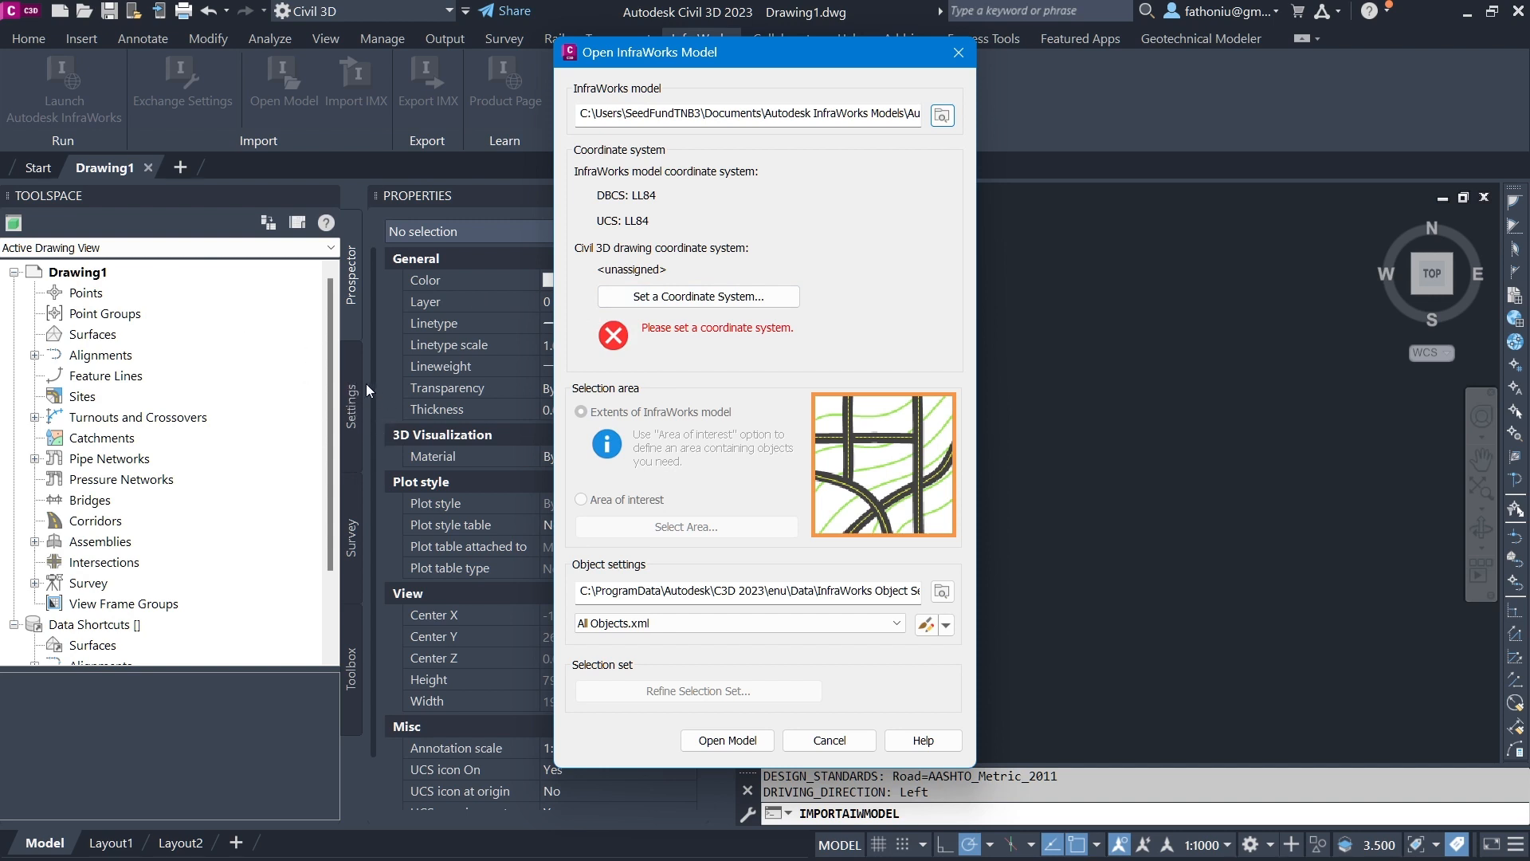
# Set the drawing's coordinate system to the suggested UTM84-47N
pyautogui.click(697, 297)
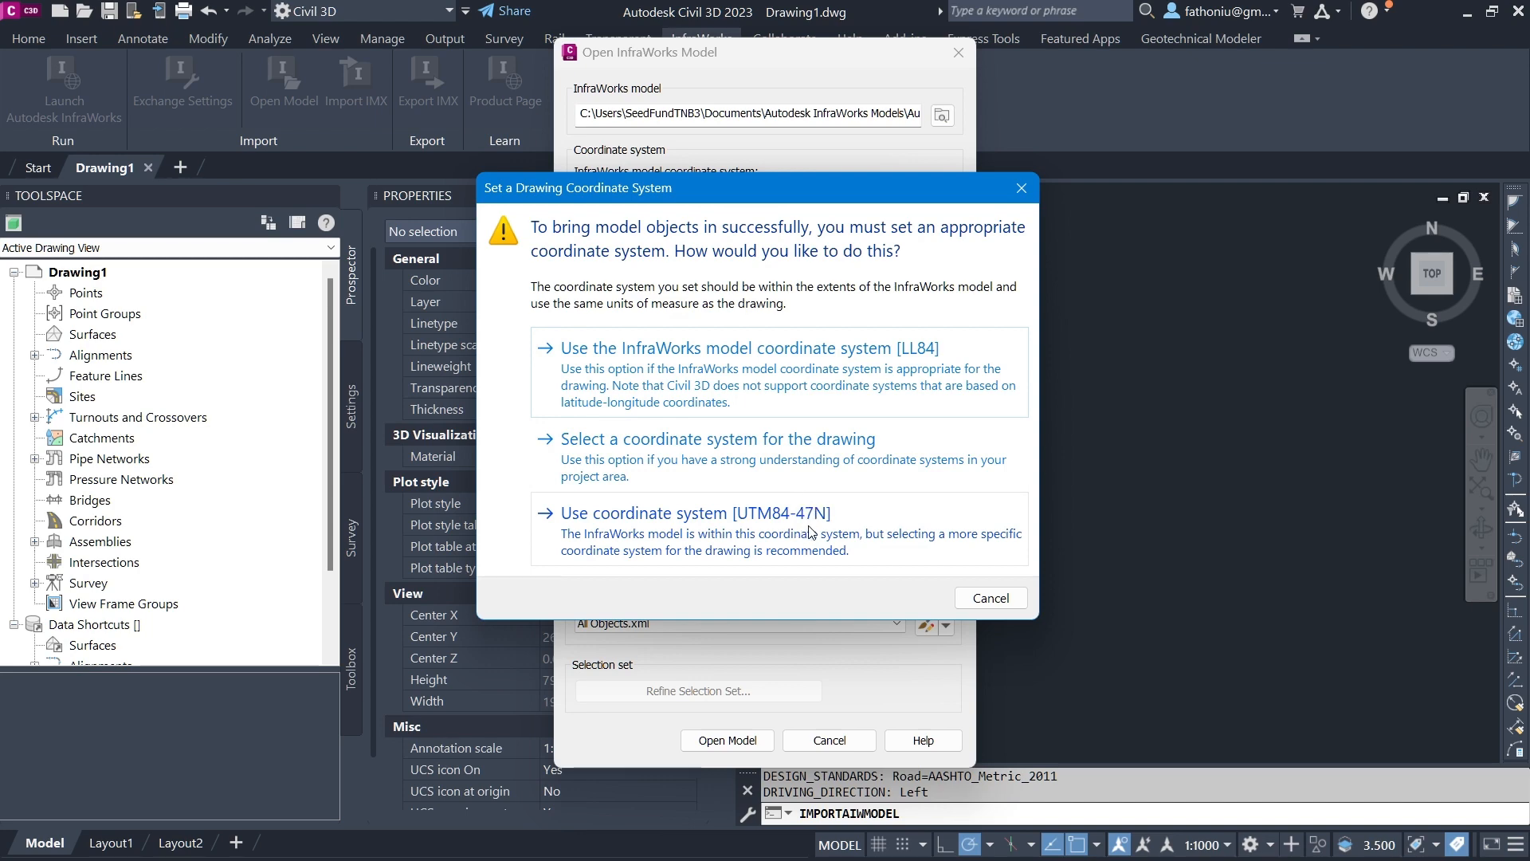
pyautogui.click(731, 522)
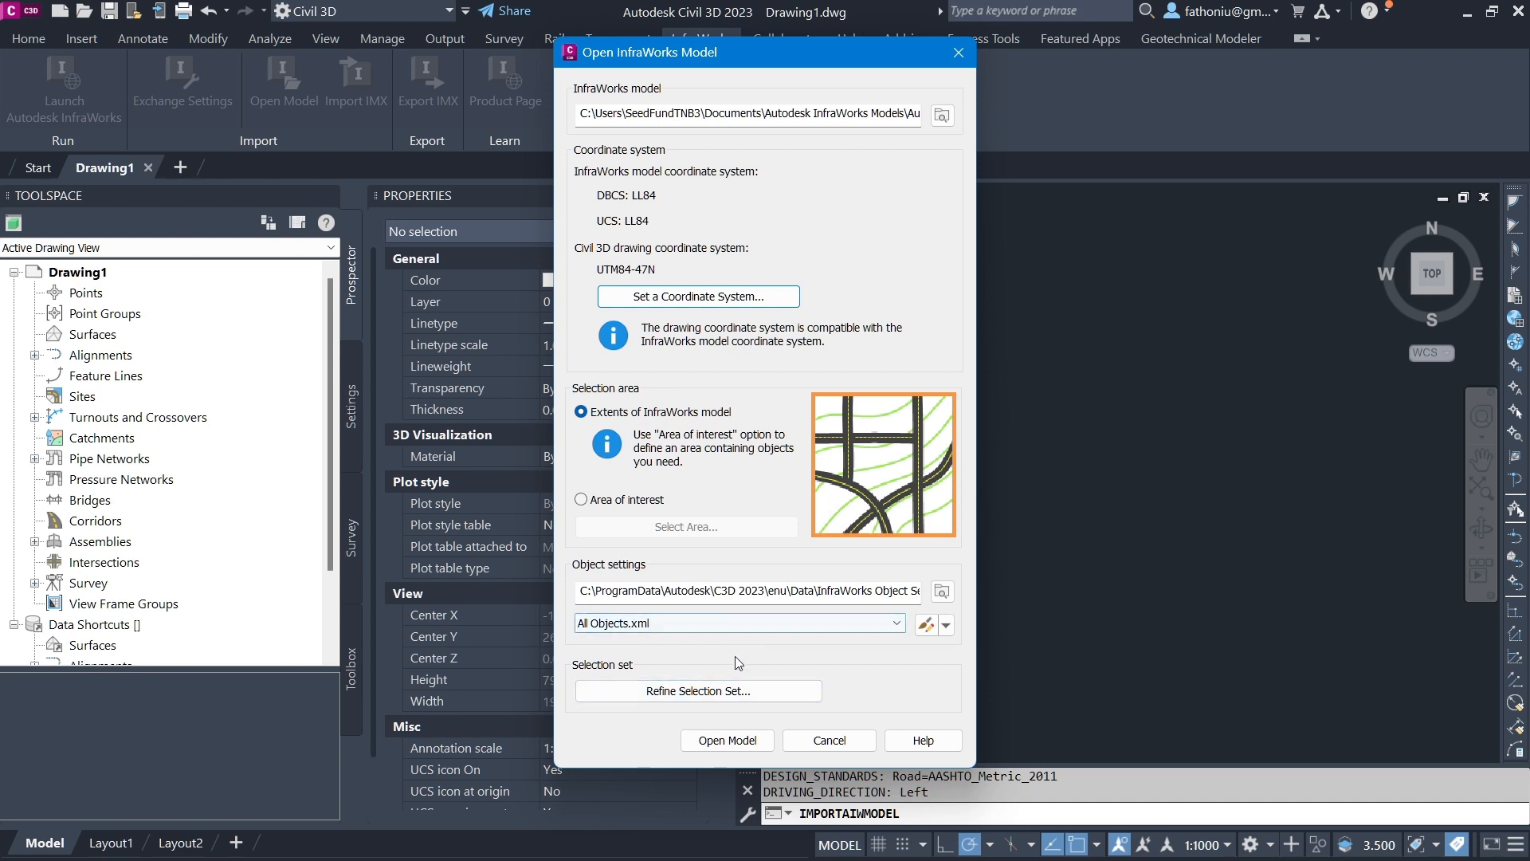
# Refine the model's selection set to exclude the AIW_Existing_Transportation and AIW_Proposed_Ground terrain surfaces
pyautogui.click(682, 697)
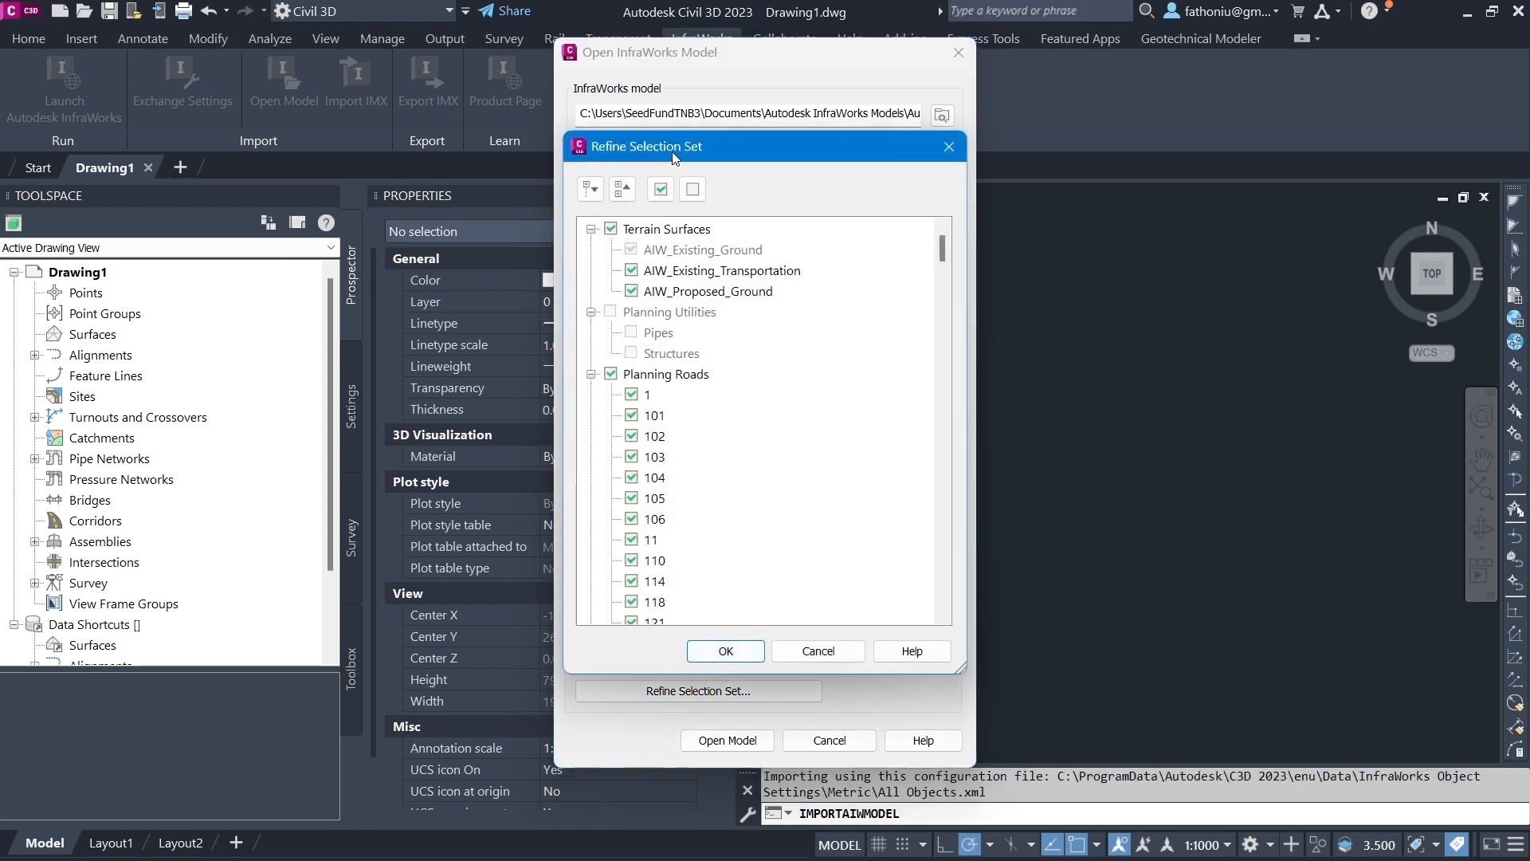
pyautogui.moveTo(673, 157); pyautogui.dragTo(687, 126)
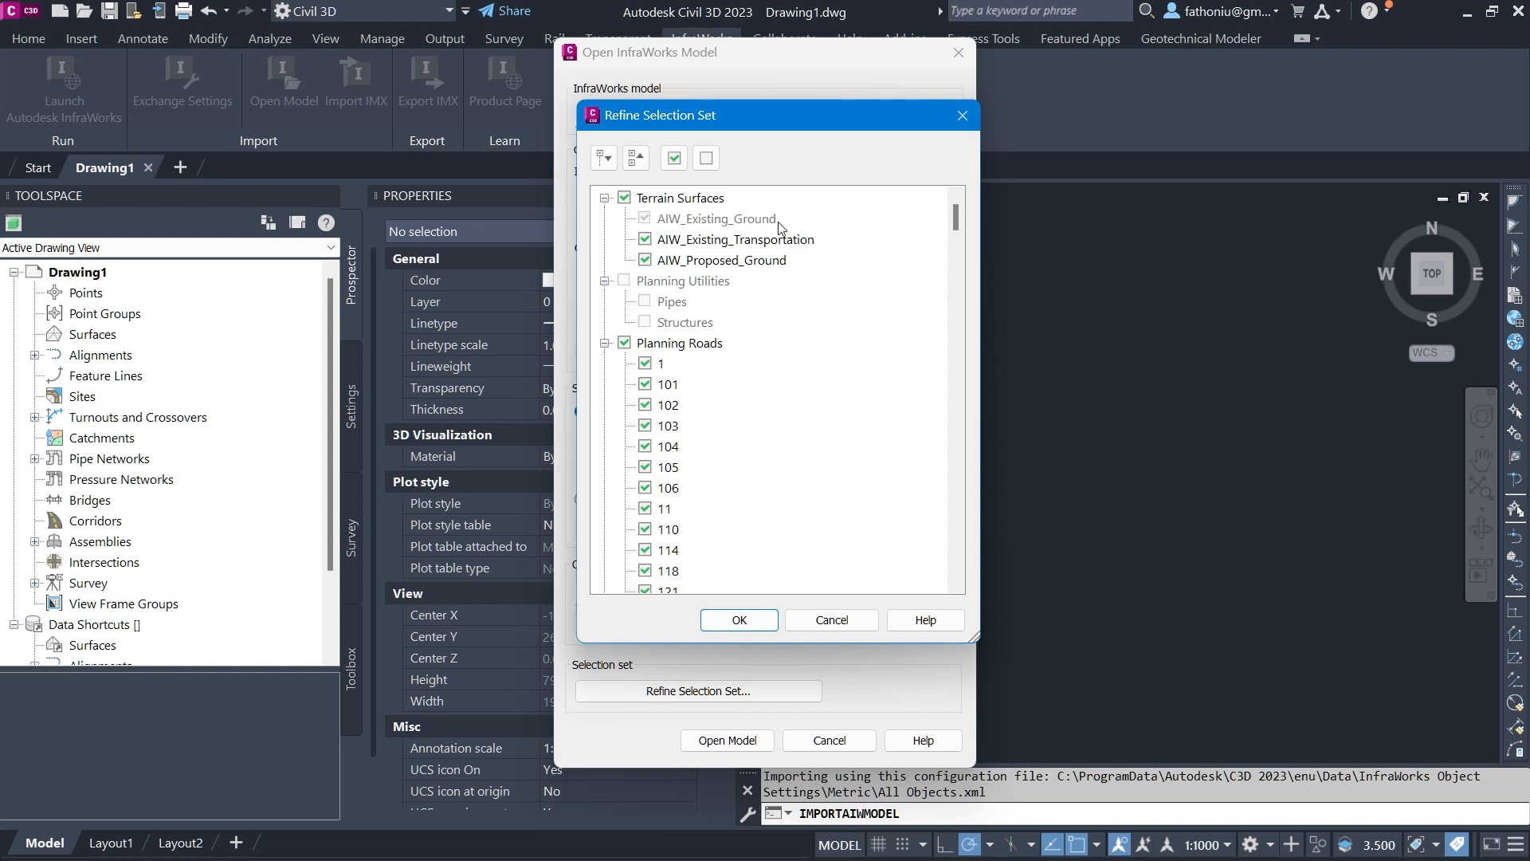
pyautogui.click(645, 239)
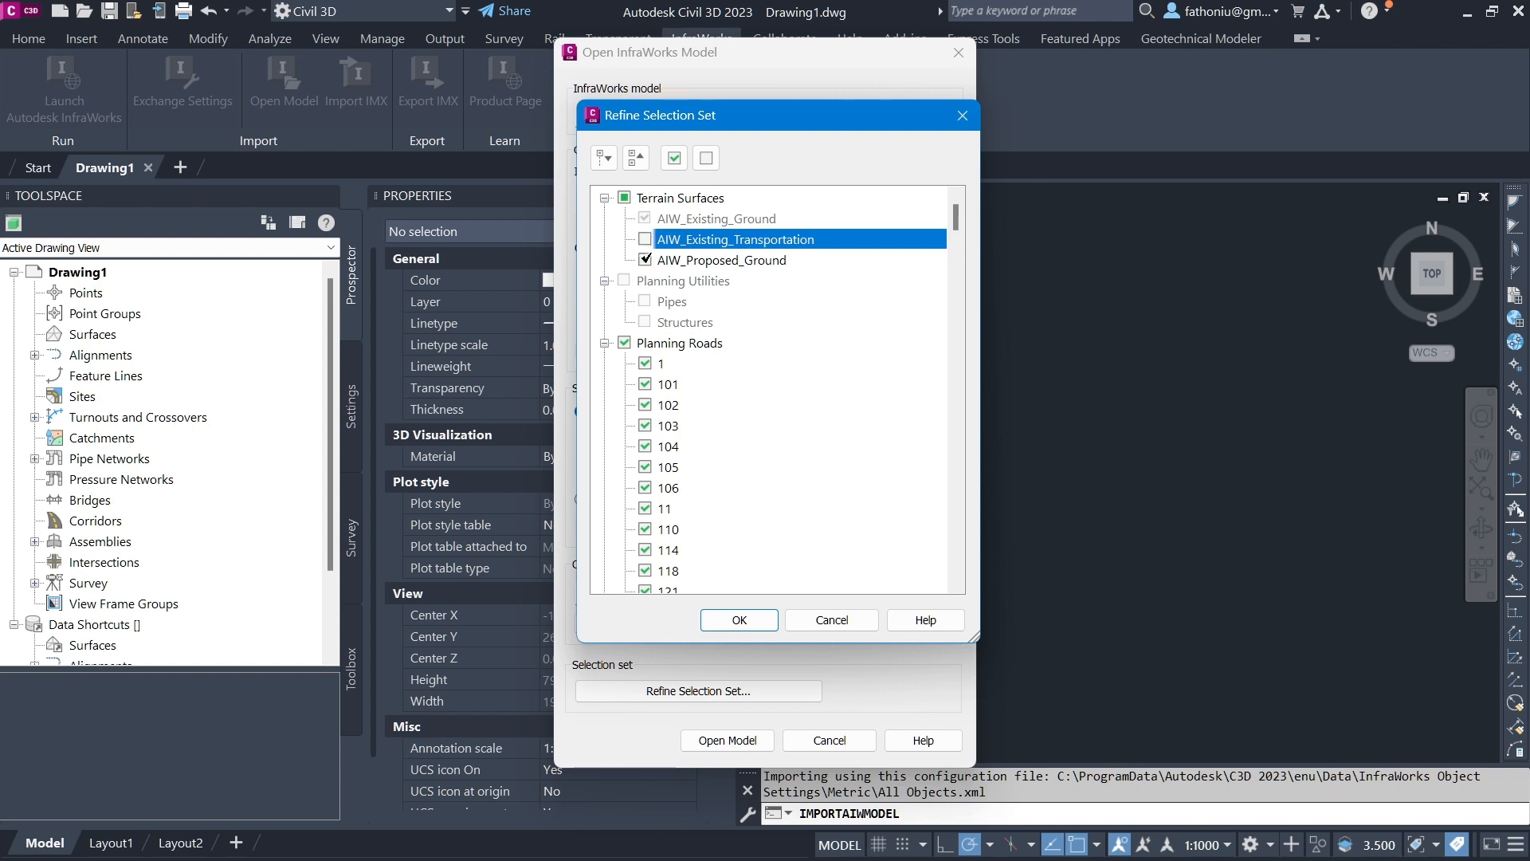
pyautogui.click(645, 260)
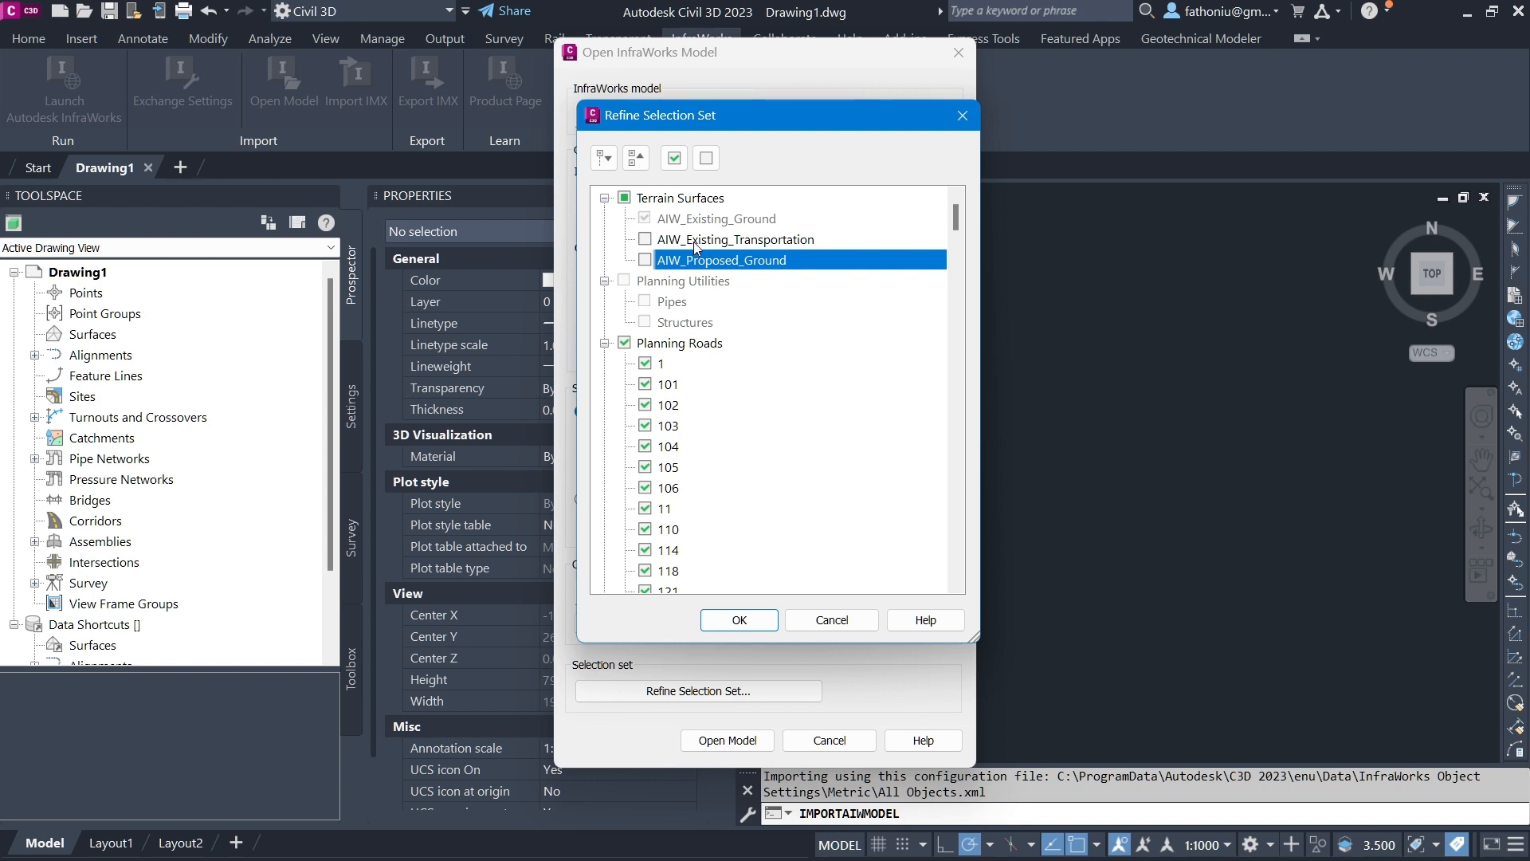
pyautogui.click(644, 217)
# Exclude all planning roads from the selection set and look through the design and component road entries
pyautogui.click(625, 342)
pyautogui.scroll(-15, 681, 375)
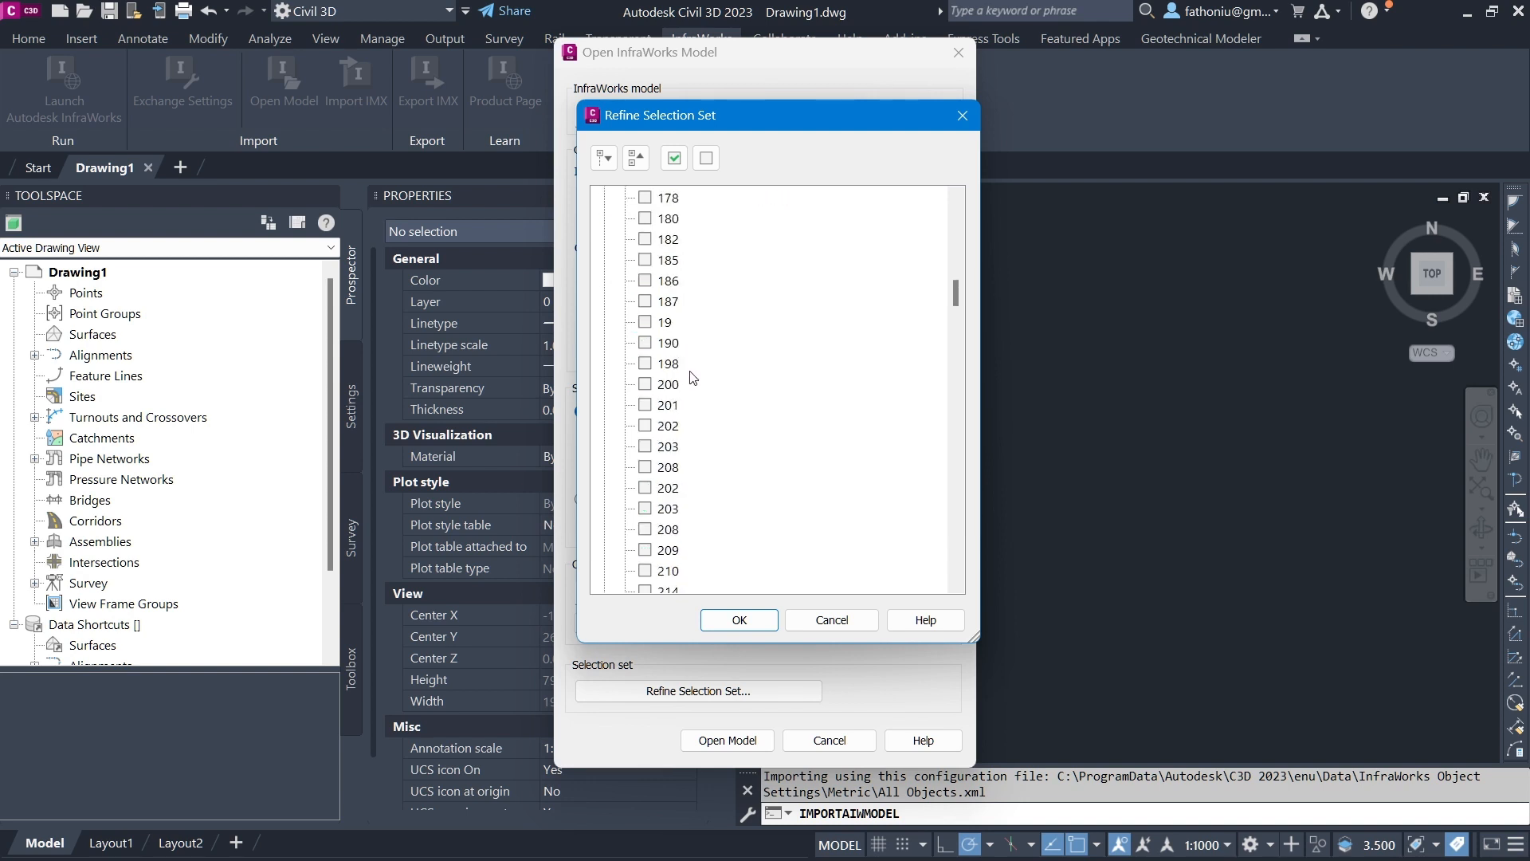
pyautogui.scroll(-20, 685, 381)
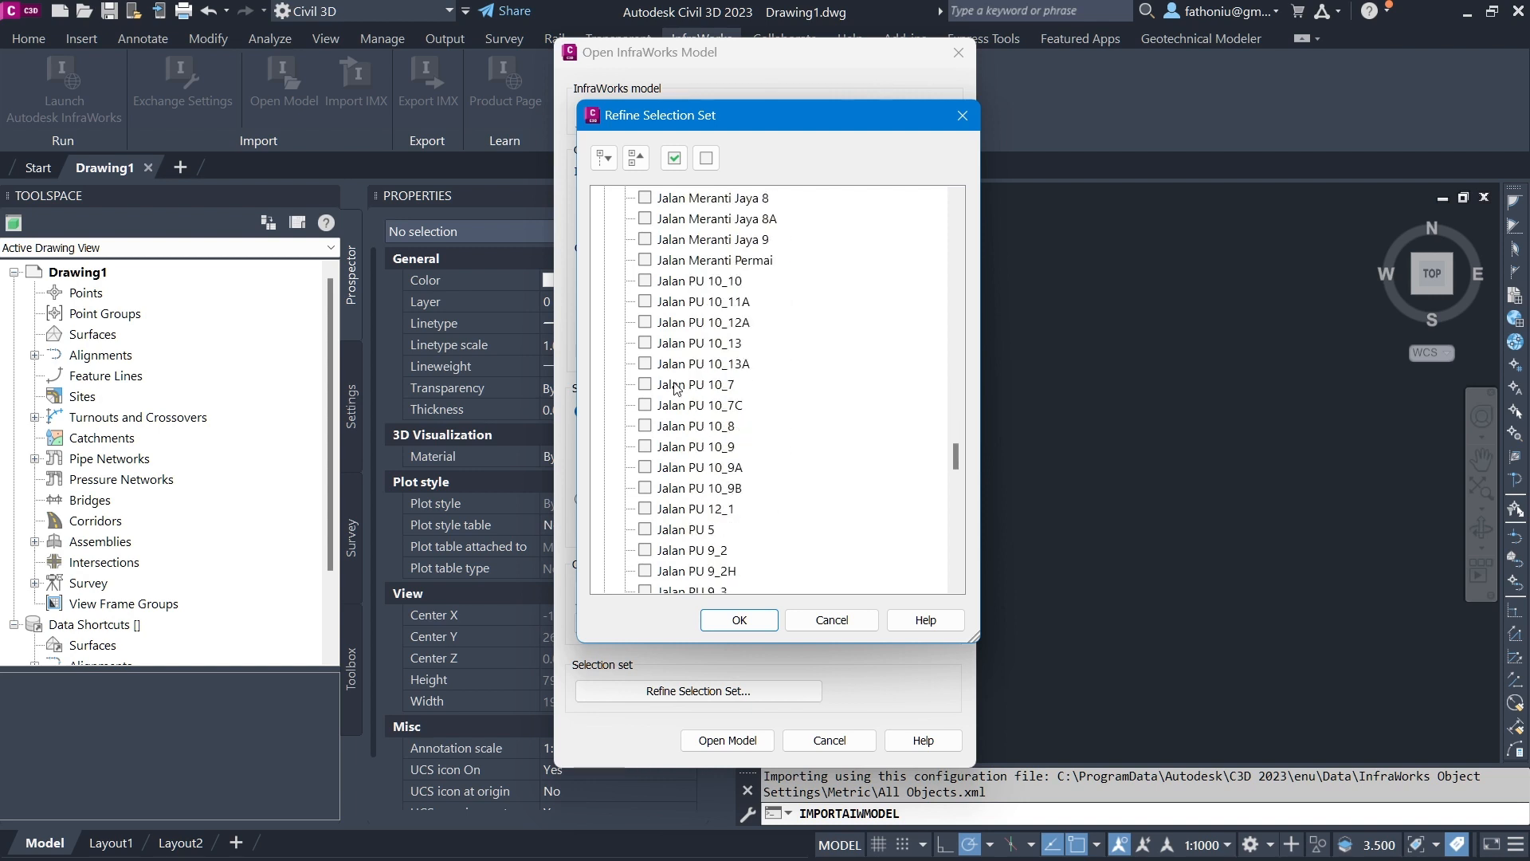
pyautogui.scroll(-10, 674, 388)
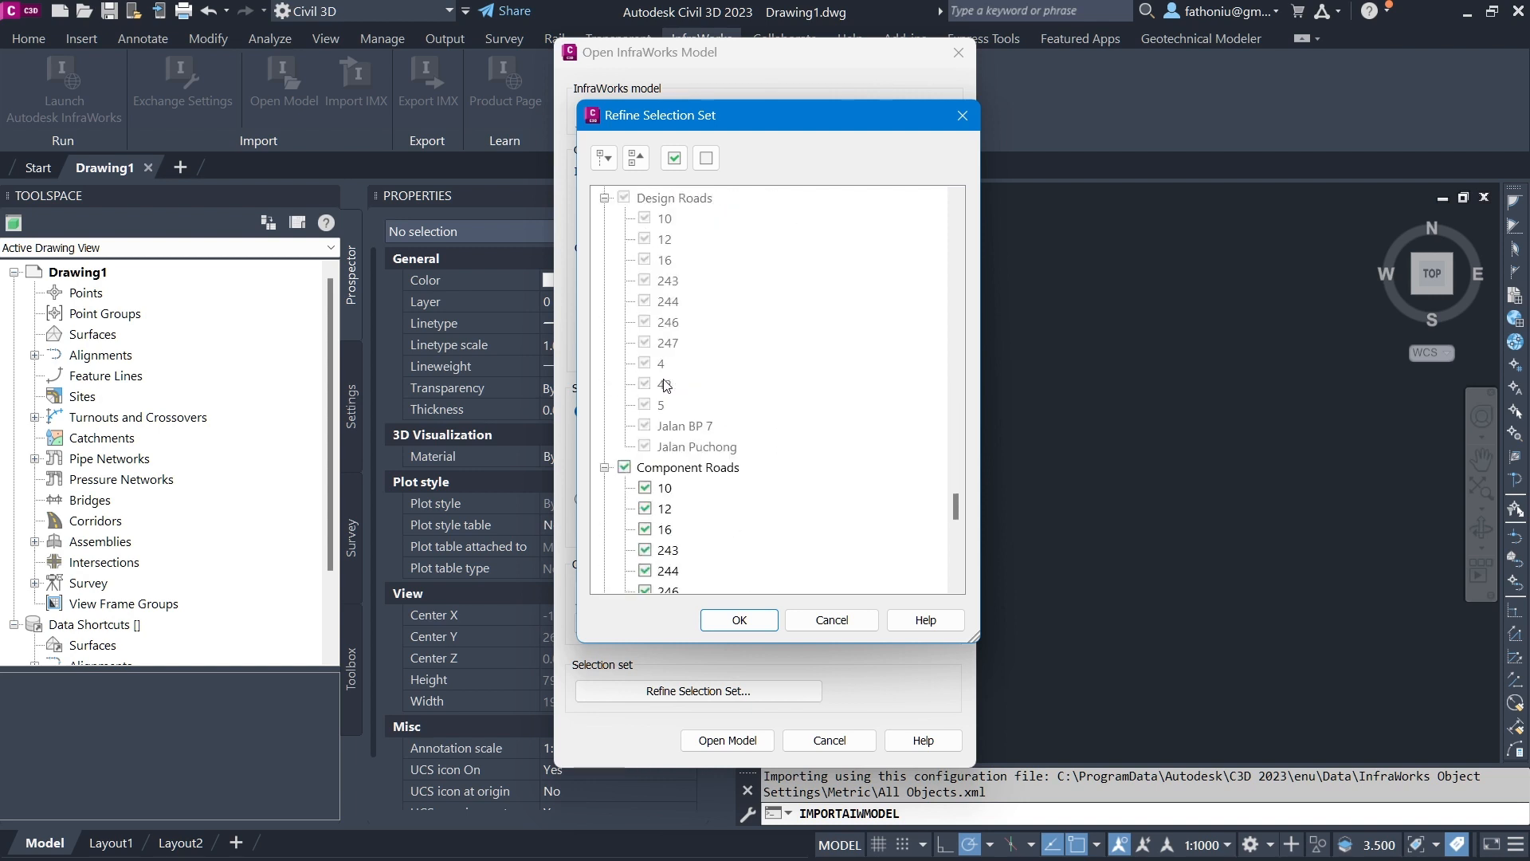
pyautogui.scroll(-2, 665, 388)
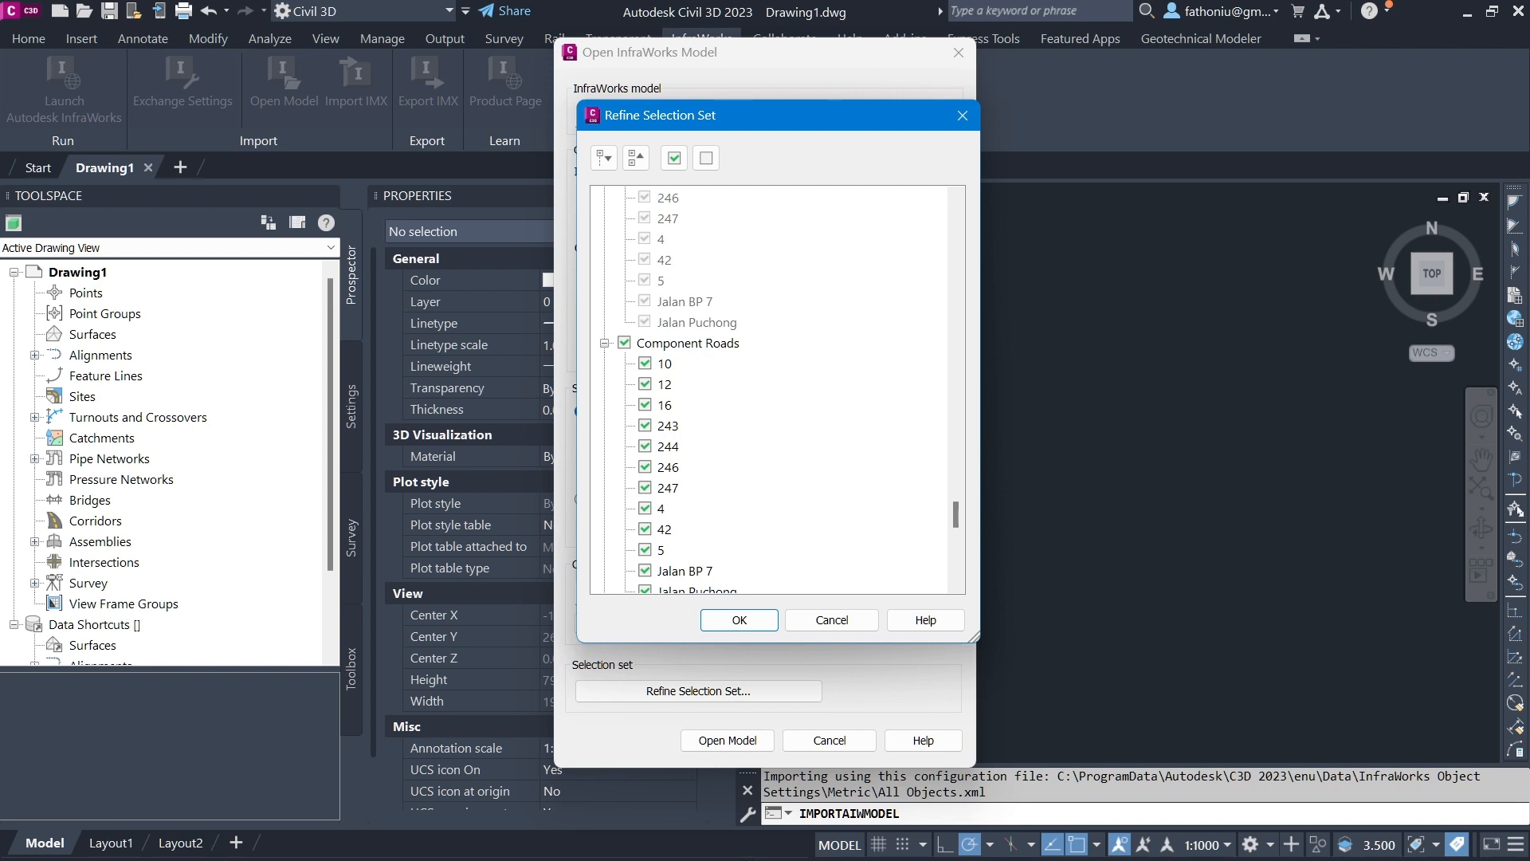
# Switch to Autodesk InfraWorks, open the recent BukitPuchong model and zoom in on the designed roads
pyautogui.press('super')
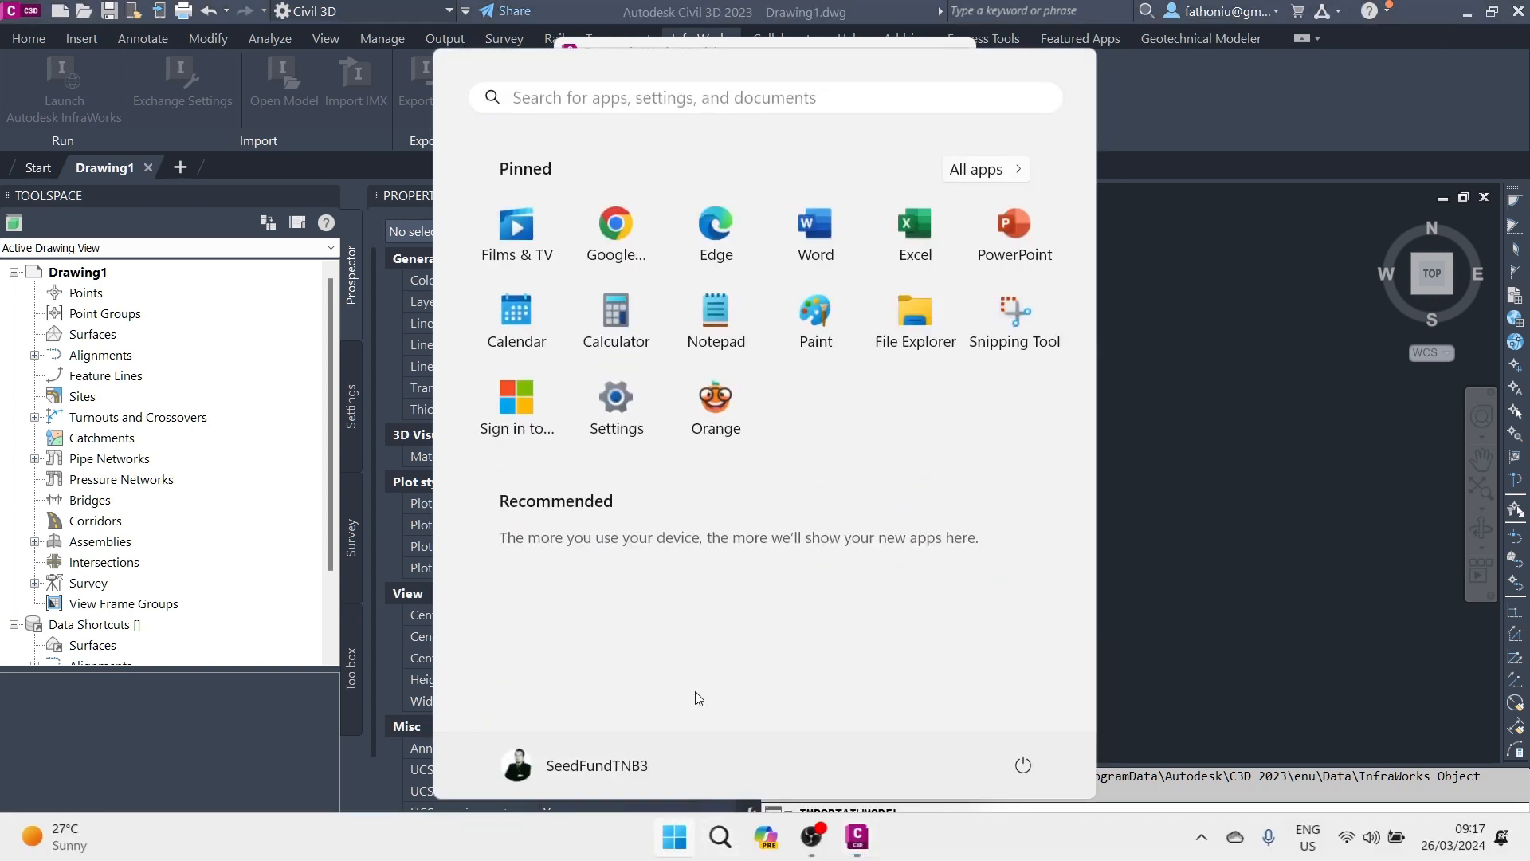
pyautogui.write('in')
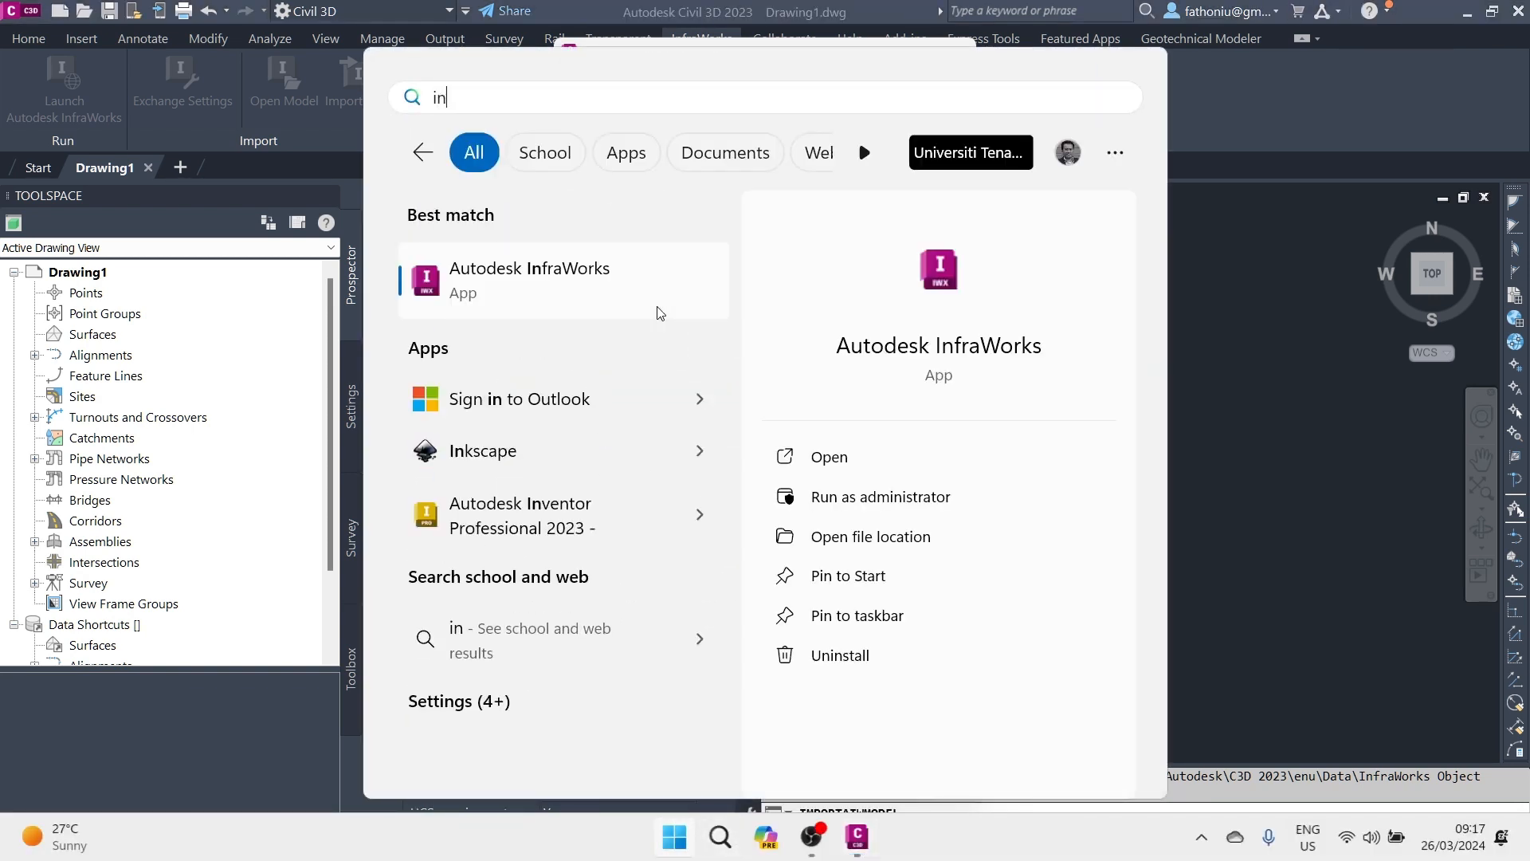
pyautogui.press('Escape')
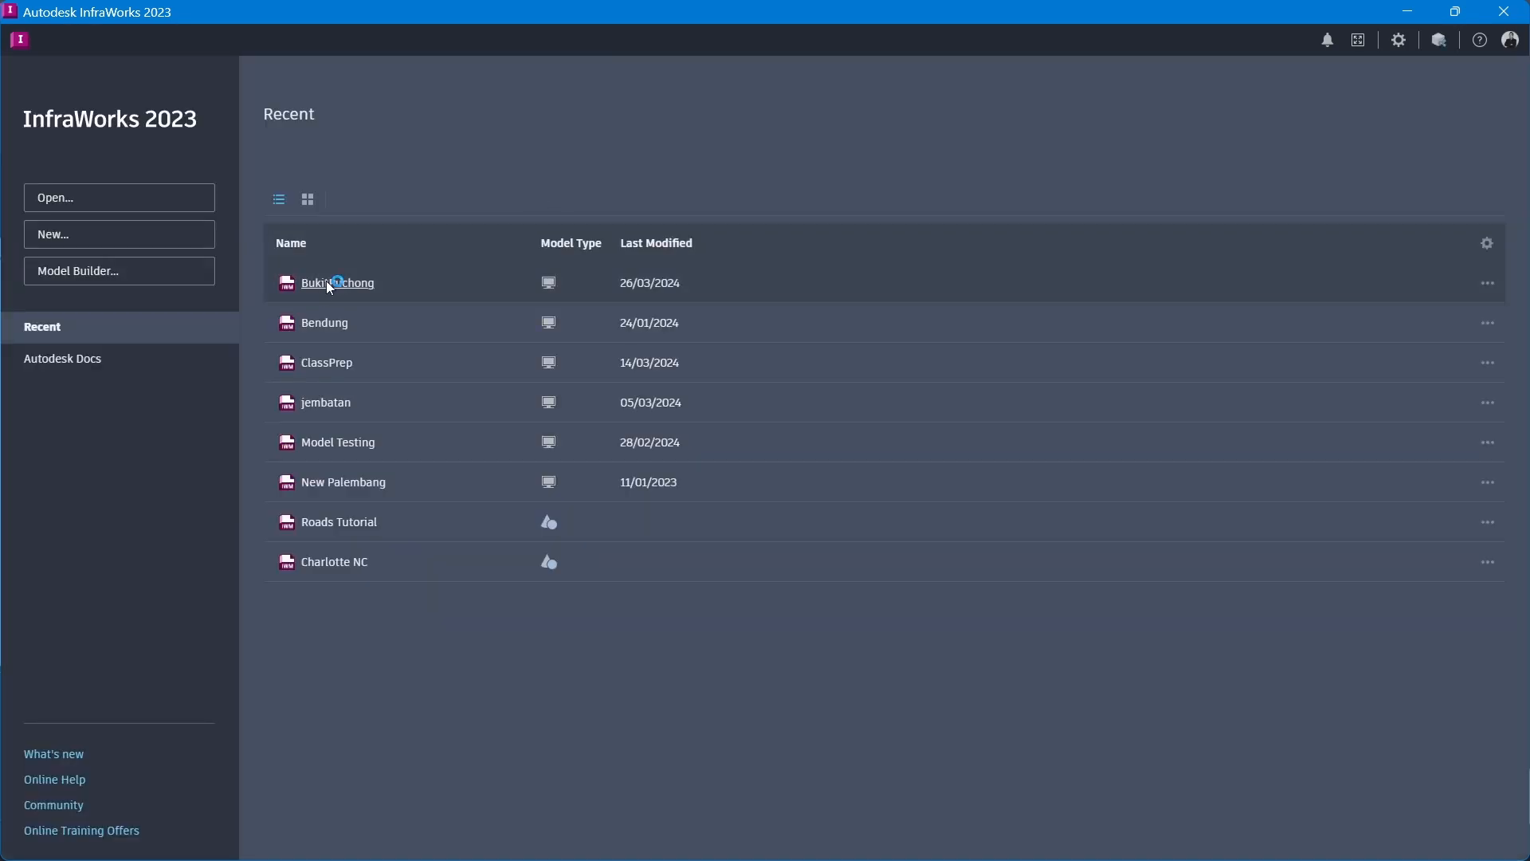
pyautogui.click(329, 283)
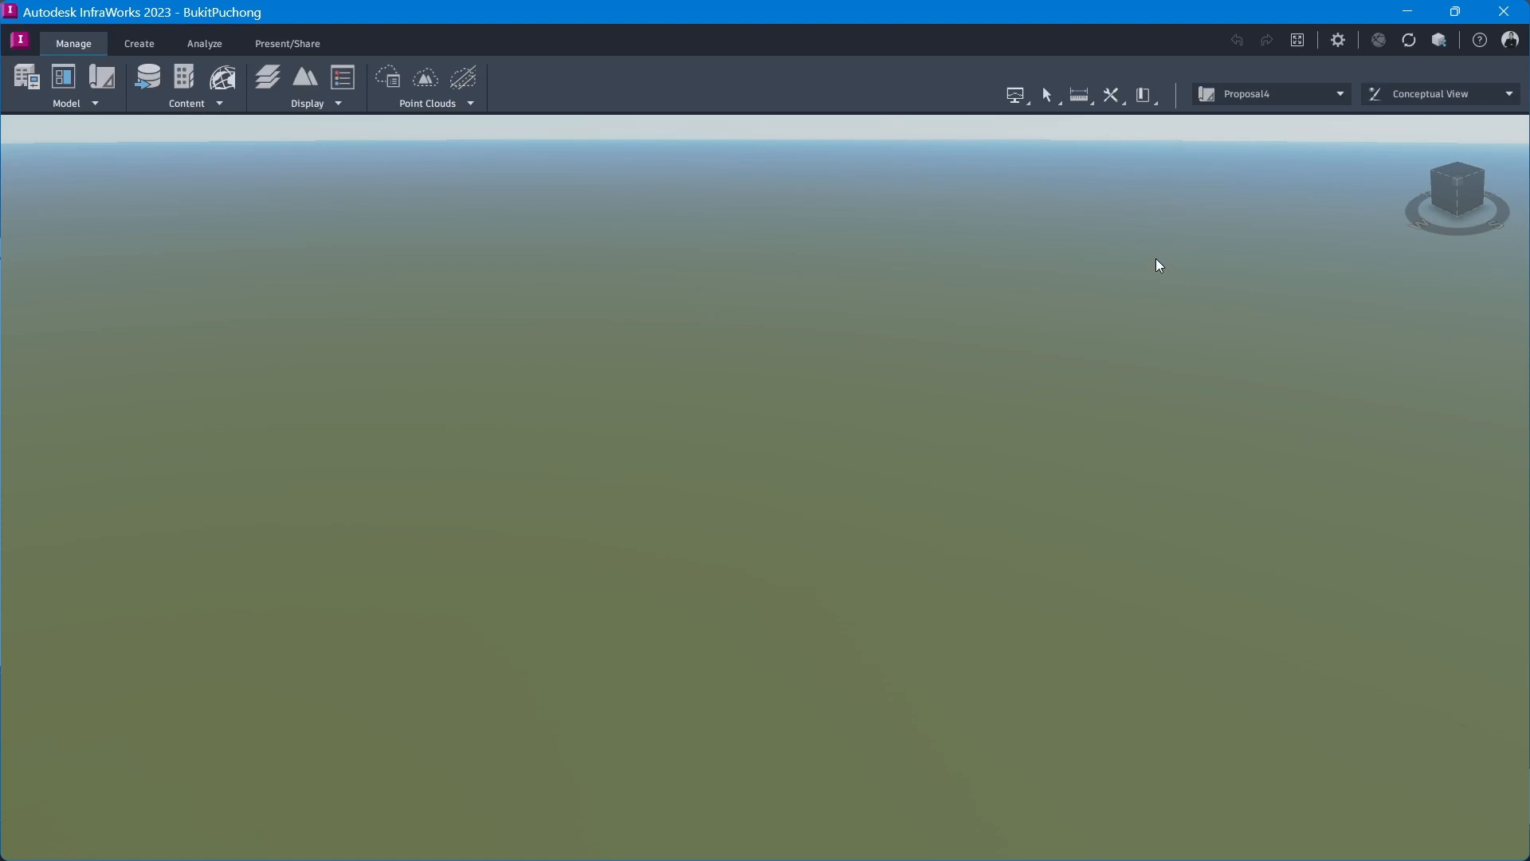
pyautogui.scroll(4, 673, 542)
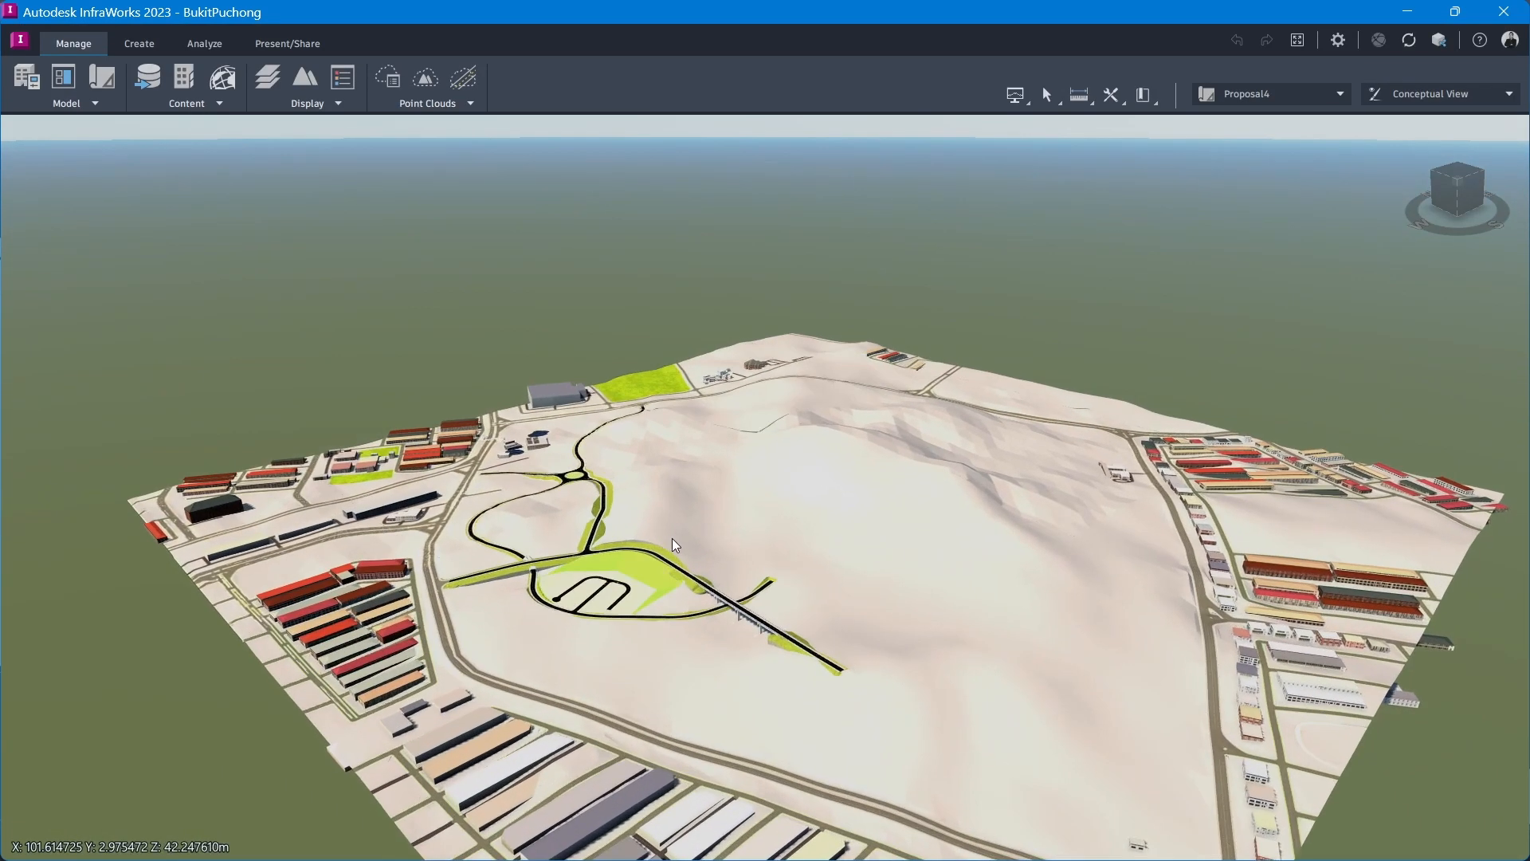
pyautogui.scroll(4, 674, 545)
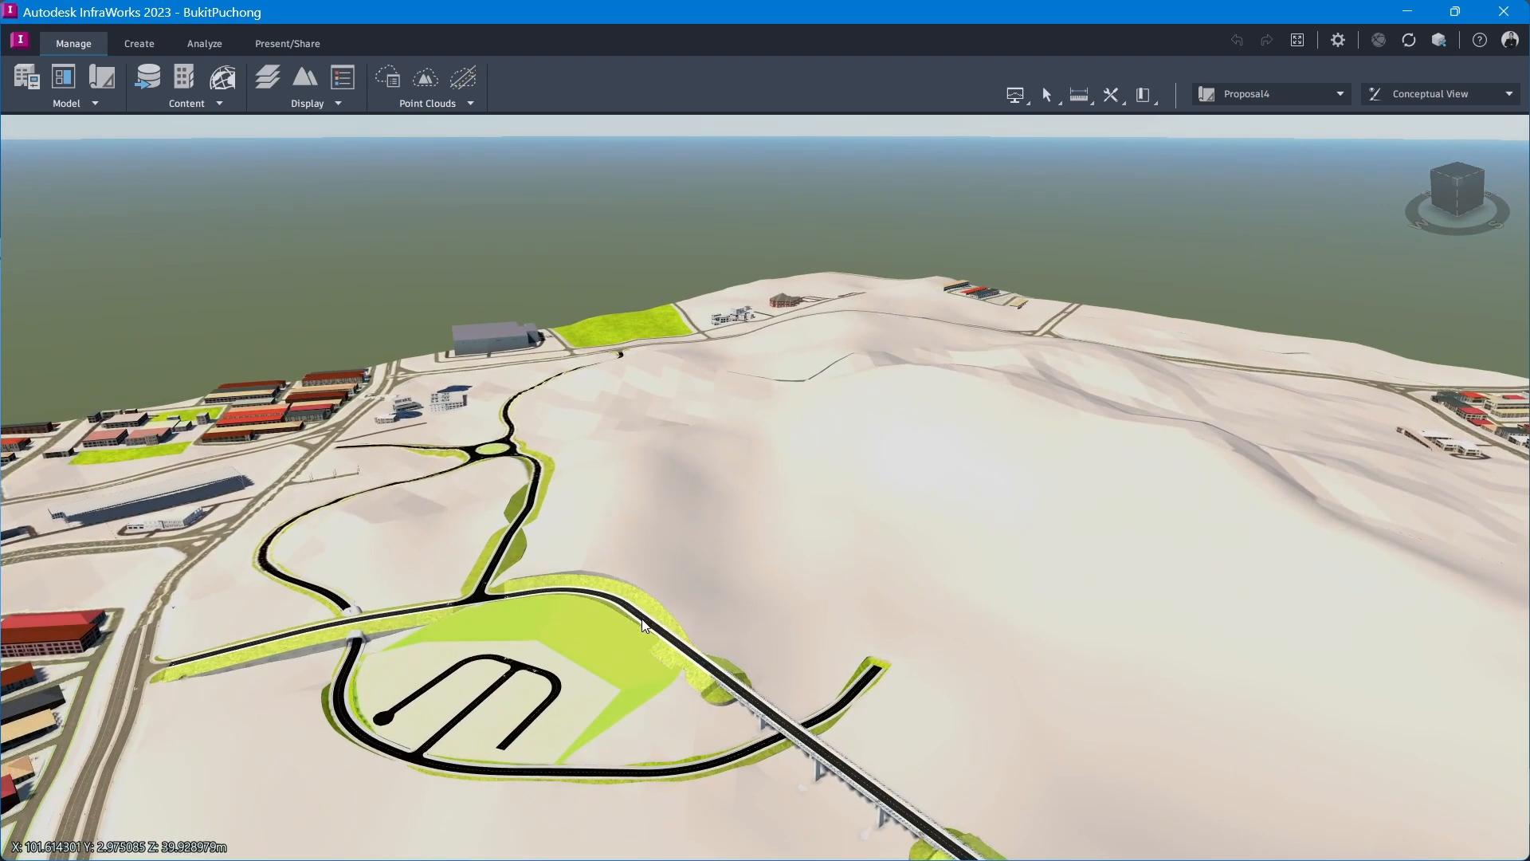
# Examine the properties of the main road with the bridge and of the road linking it to the roundabout for an identifying name
pyautogui.click(646, 625)
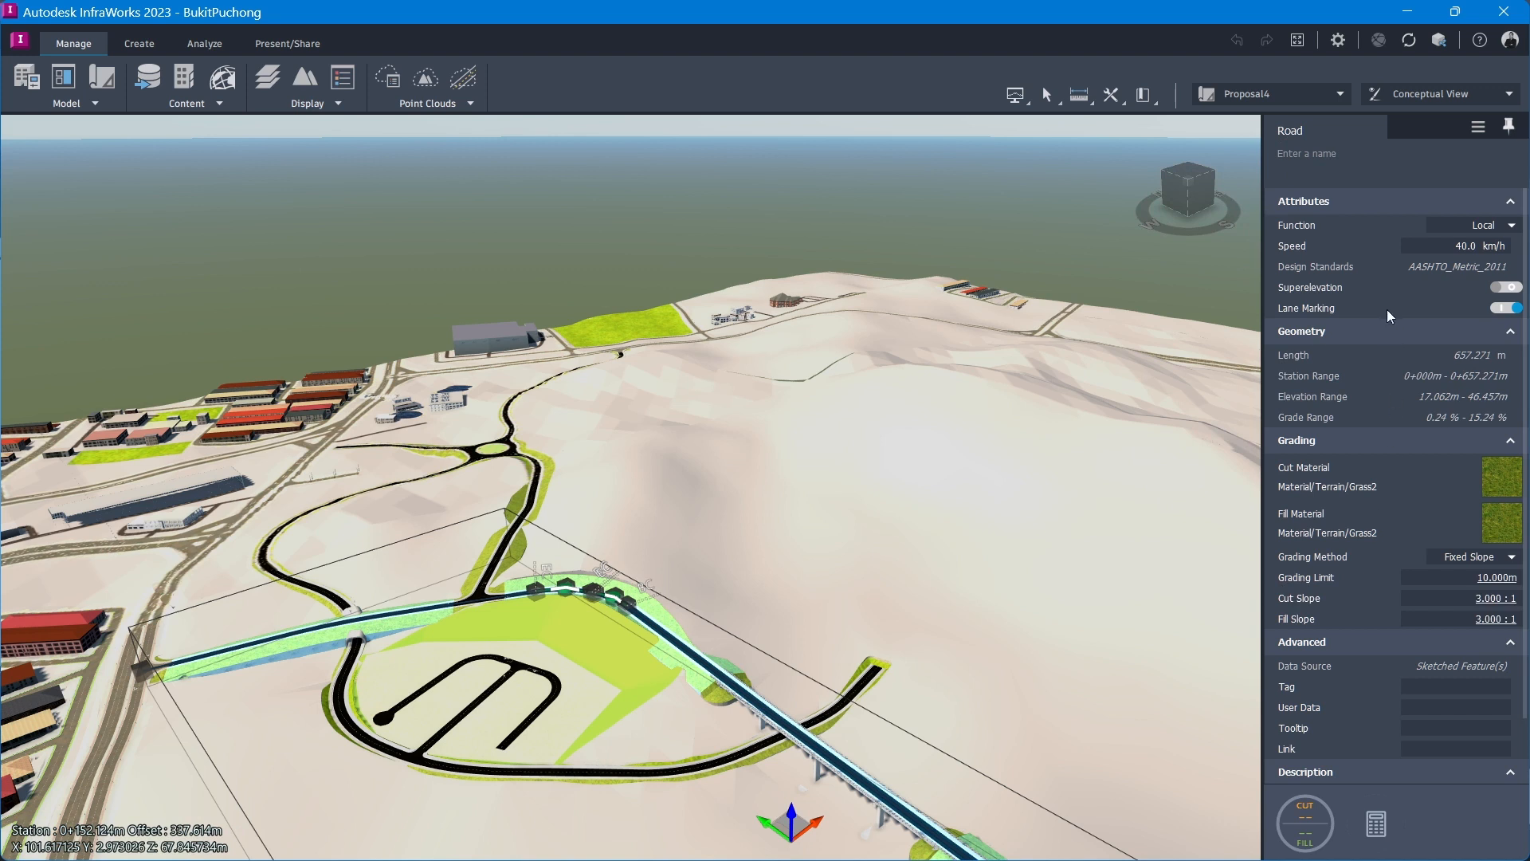
pyautogui.scroll(-1, 1386, 314)
pyautogui.scroll(1, 1384, 329)
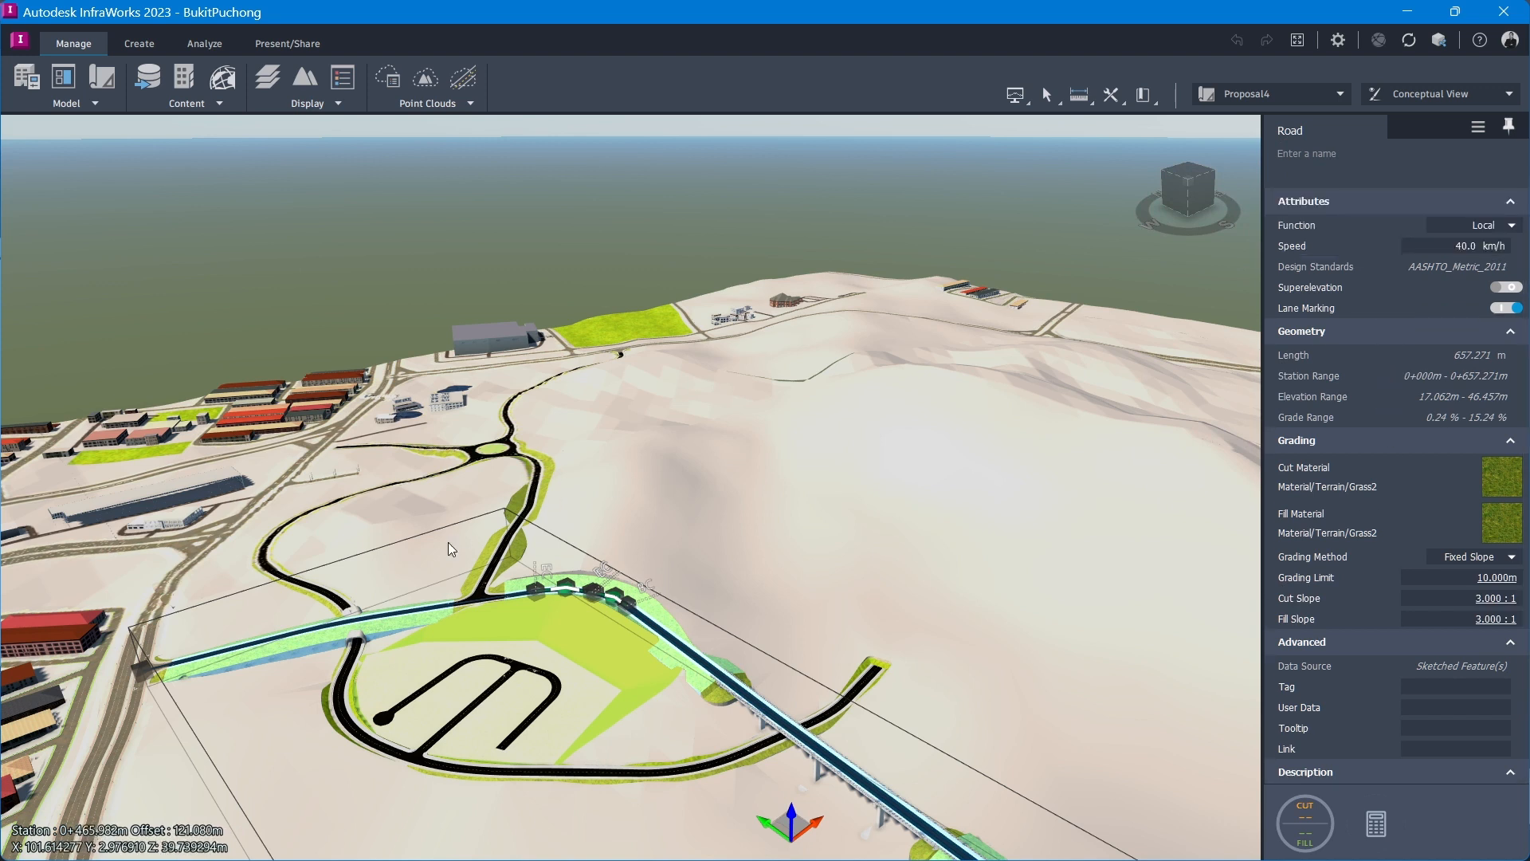
pyautogui.click(500, 559)
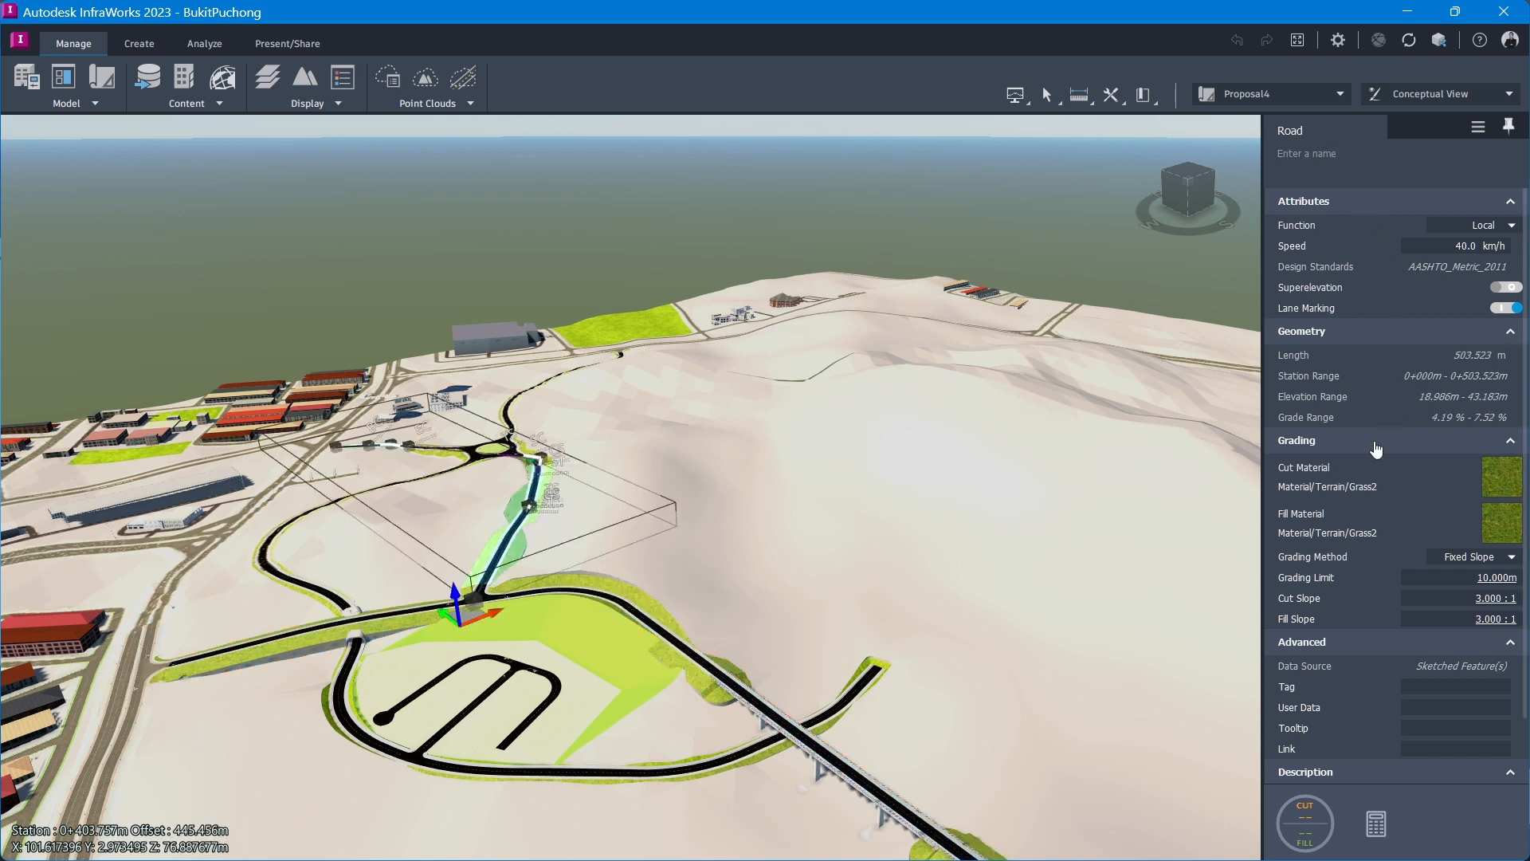
pyautogui.scroll(-2, 1416, 661)
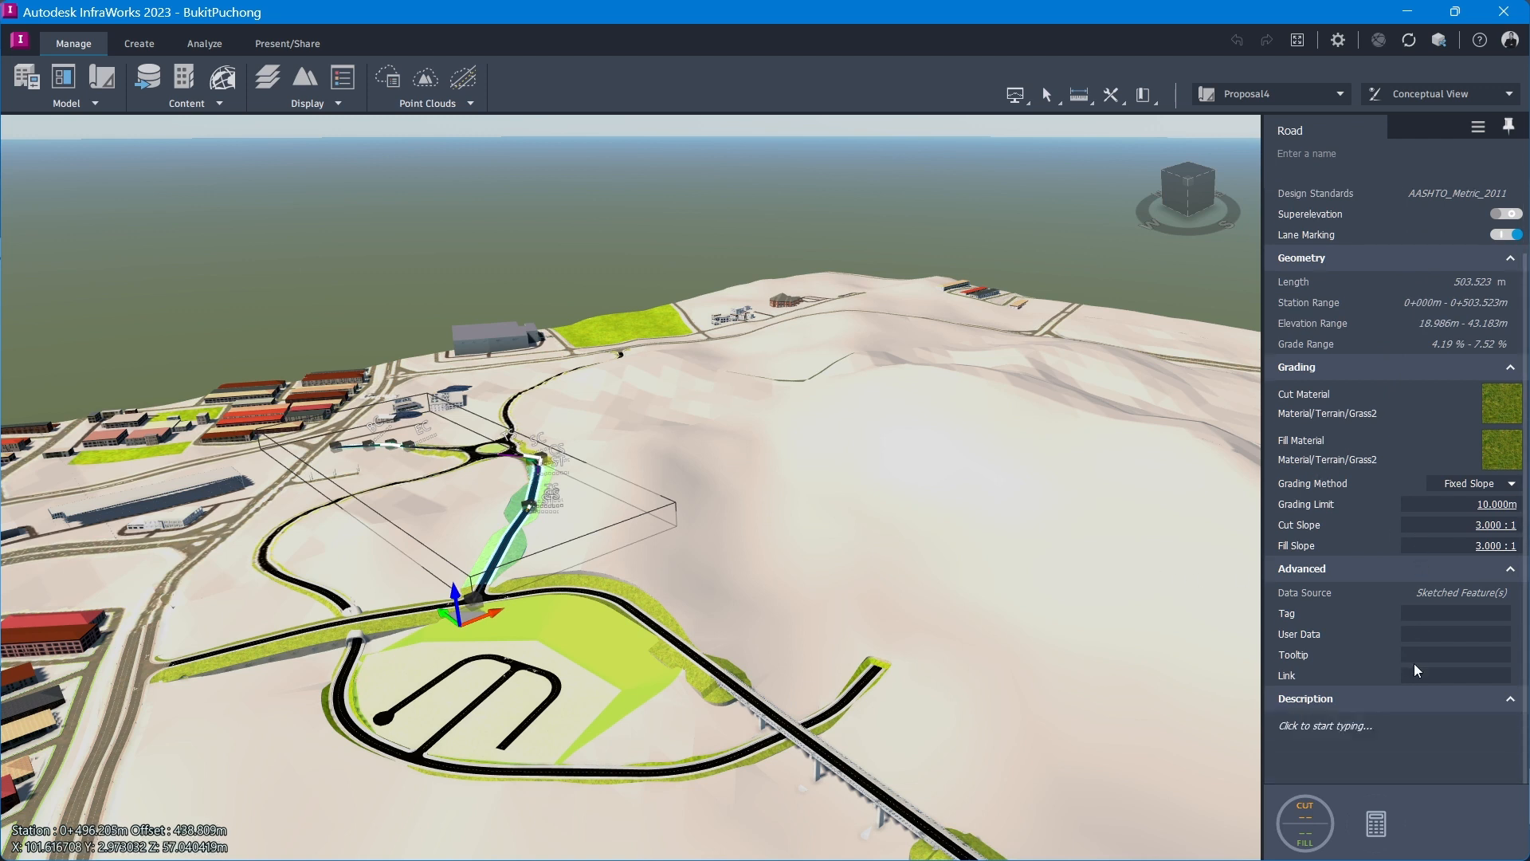
pyautogui.scroll(2, 1407, 663)
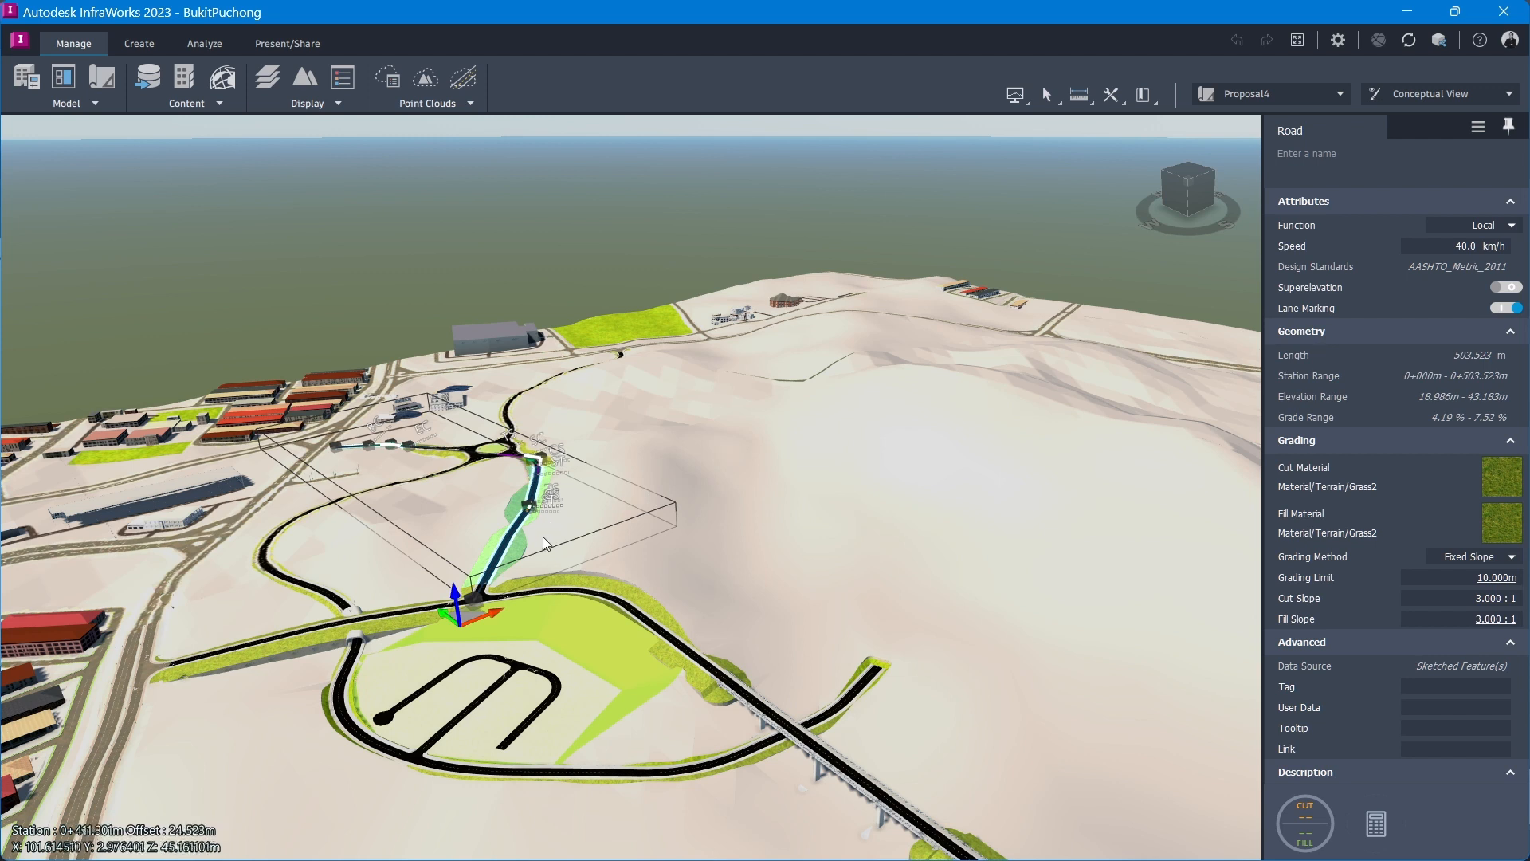
# Check the commands available for the main road, then recheck the properties of the road leading to the roundabout
pyautogui.rightClick(576, 590)
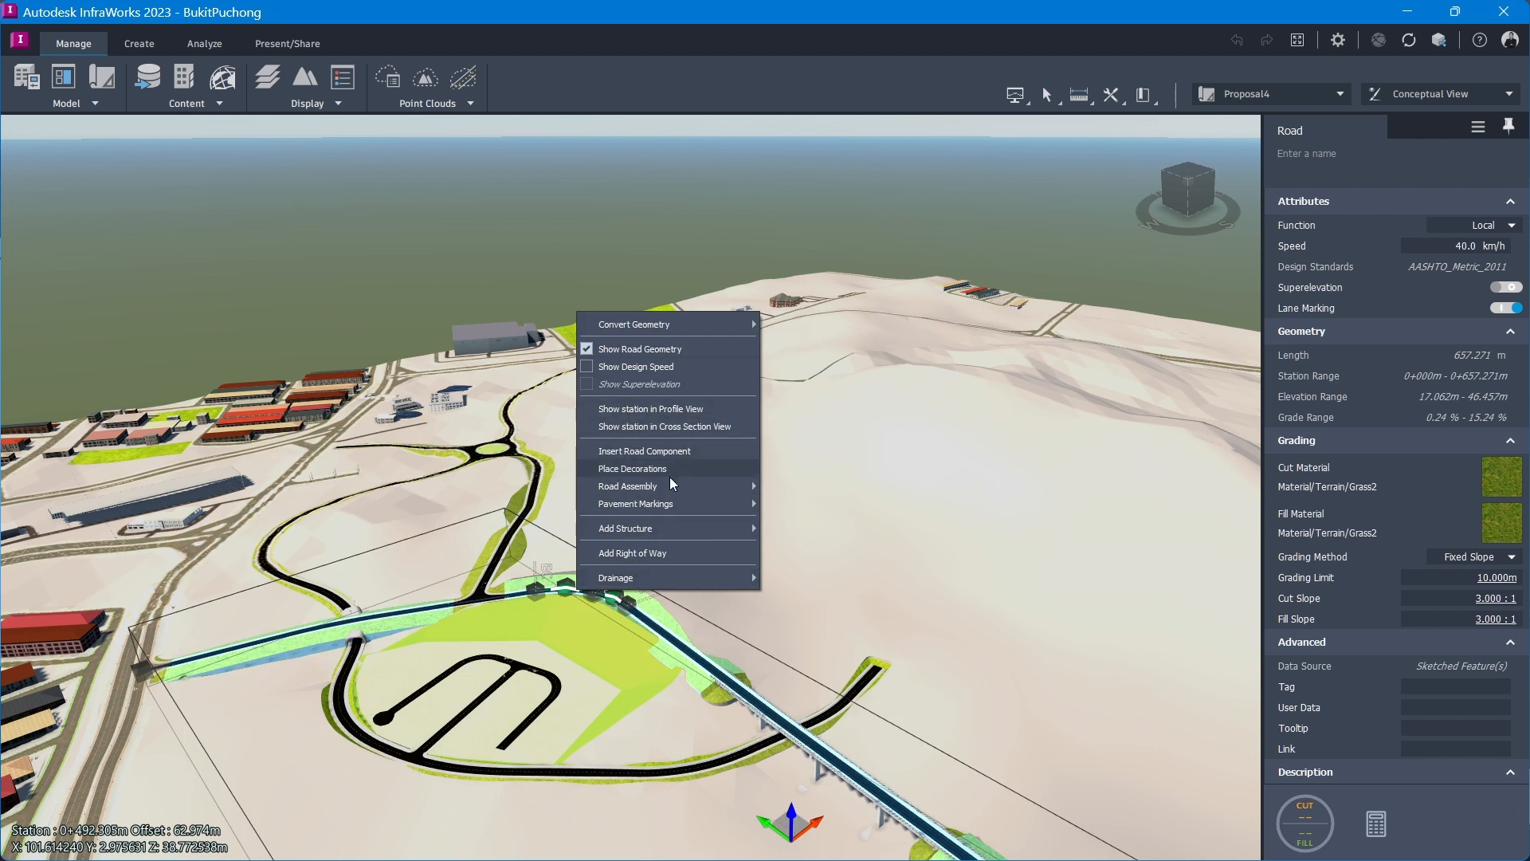
pyautogui.click(741, 219)
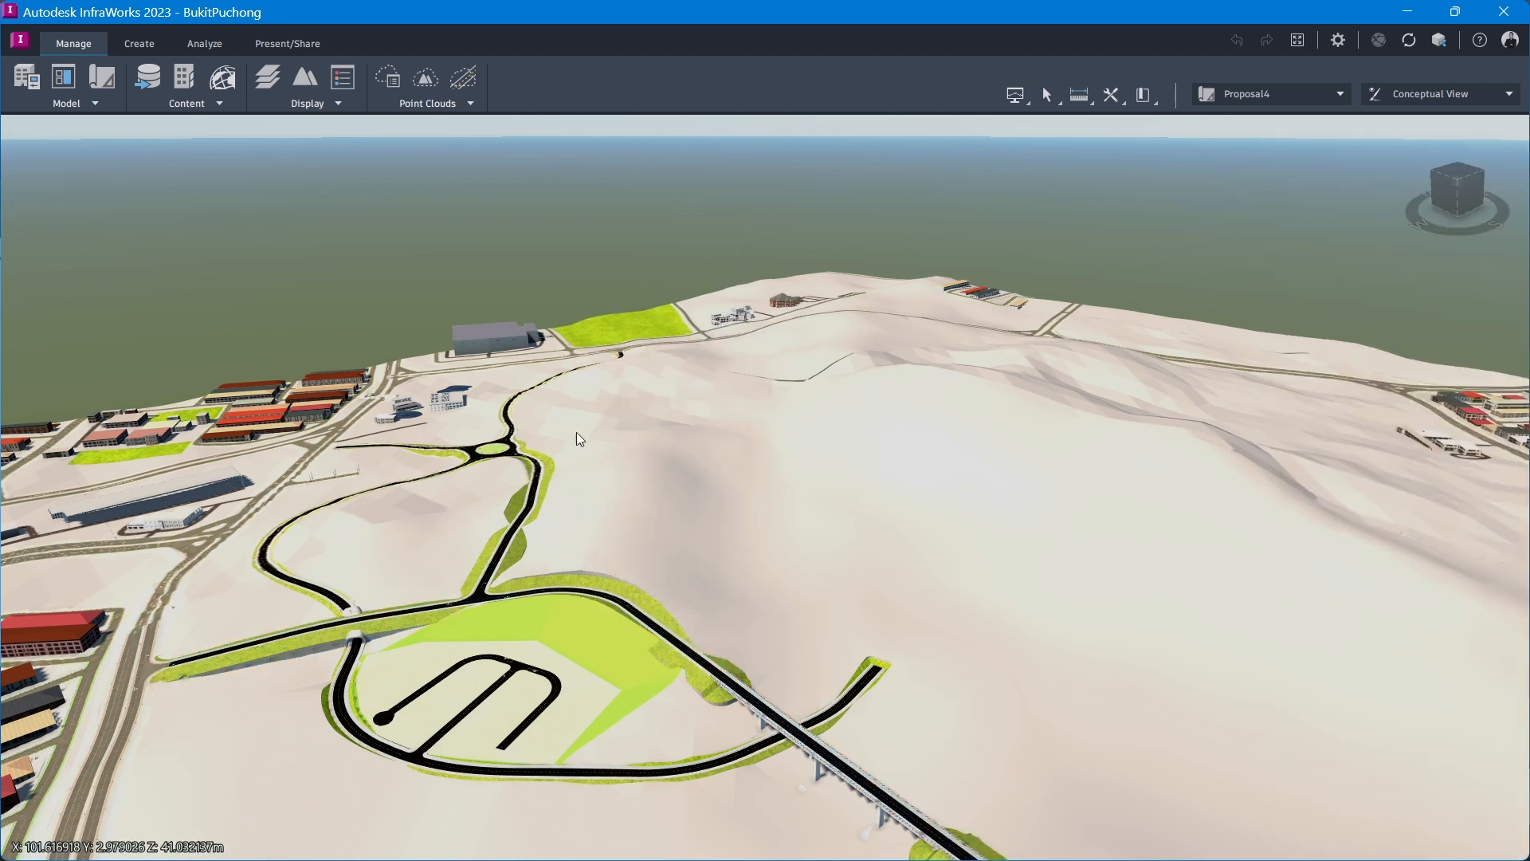
pyautogui.click(533, 514)
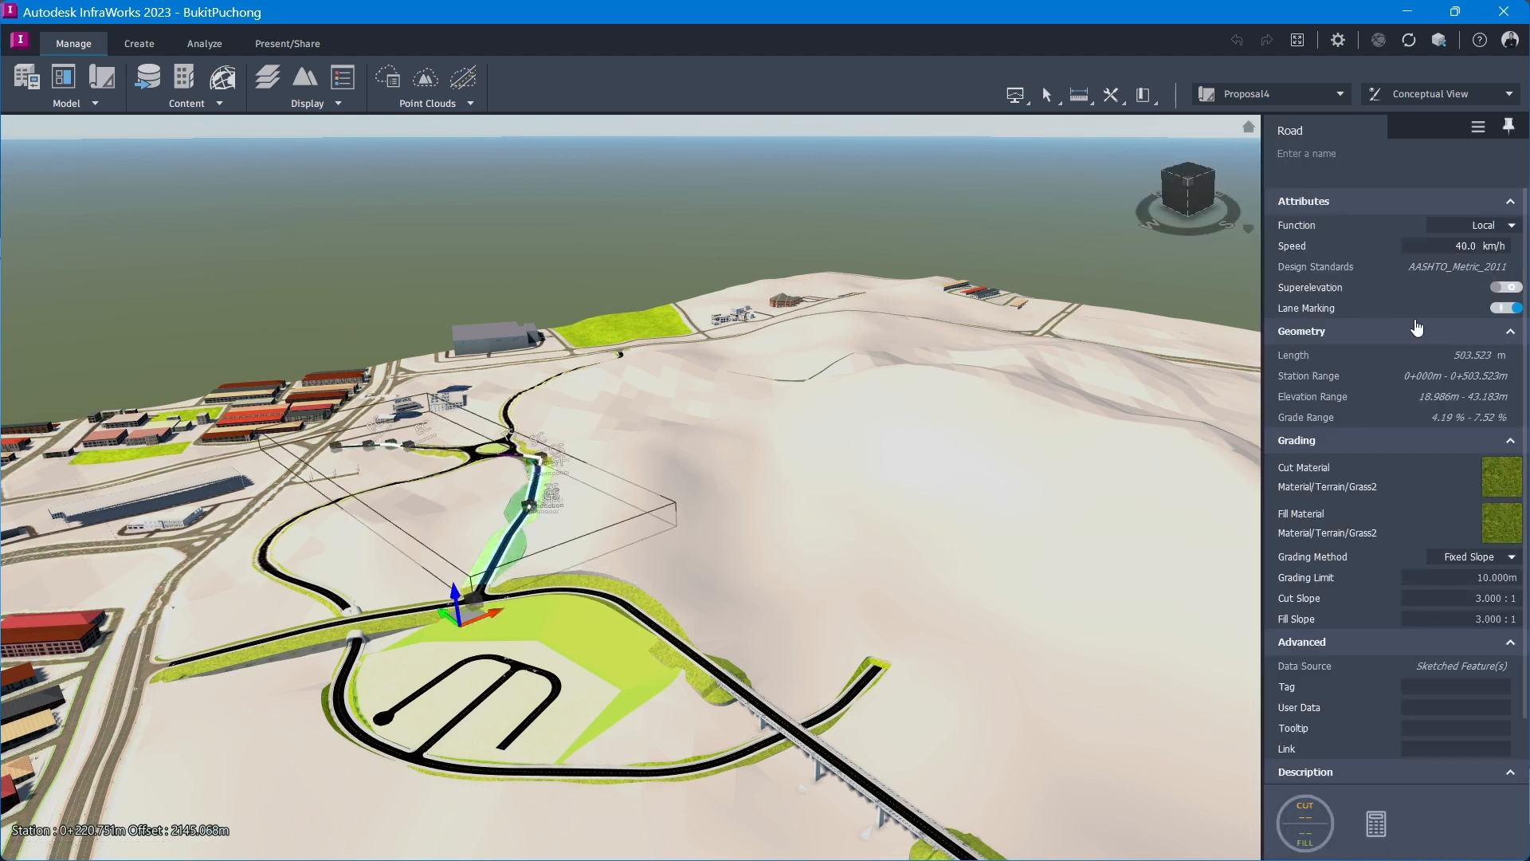
pyautogui.scroll(-1, 1436, 360)
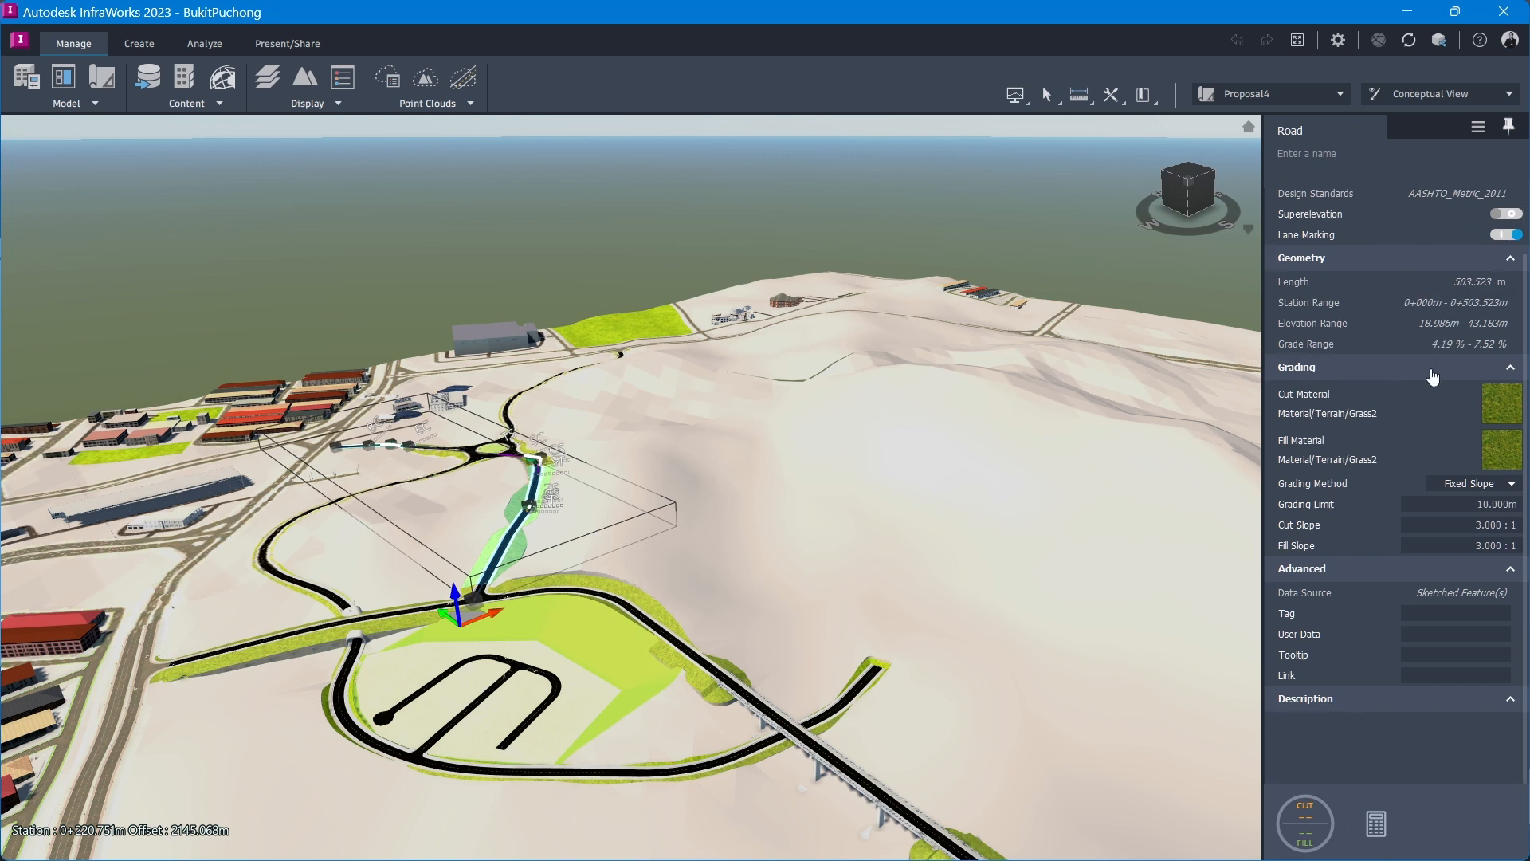
pyautogui.scroll(1, 1424, 365)
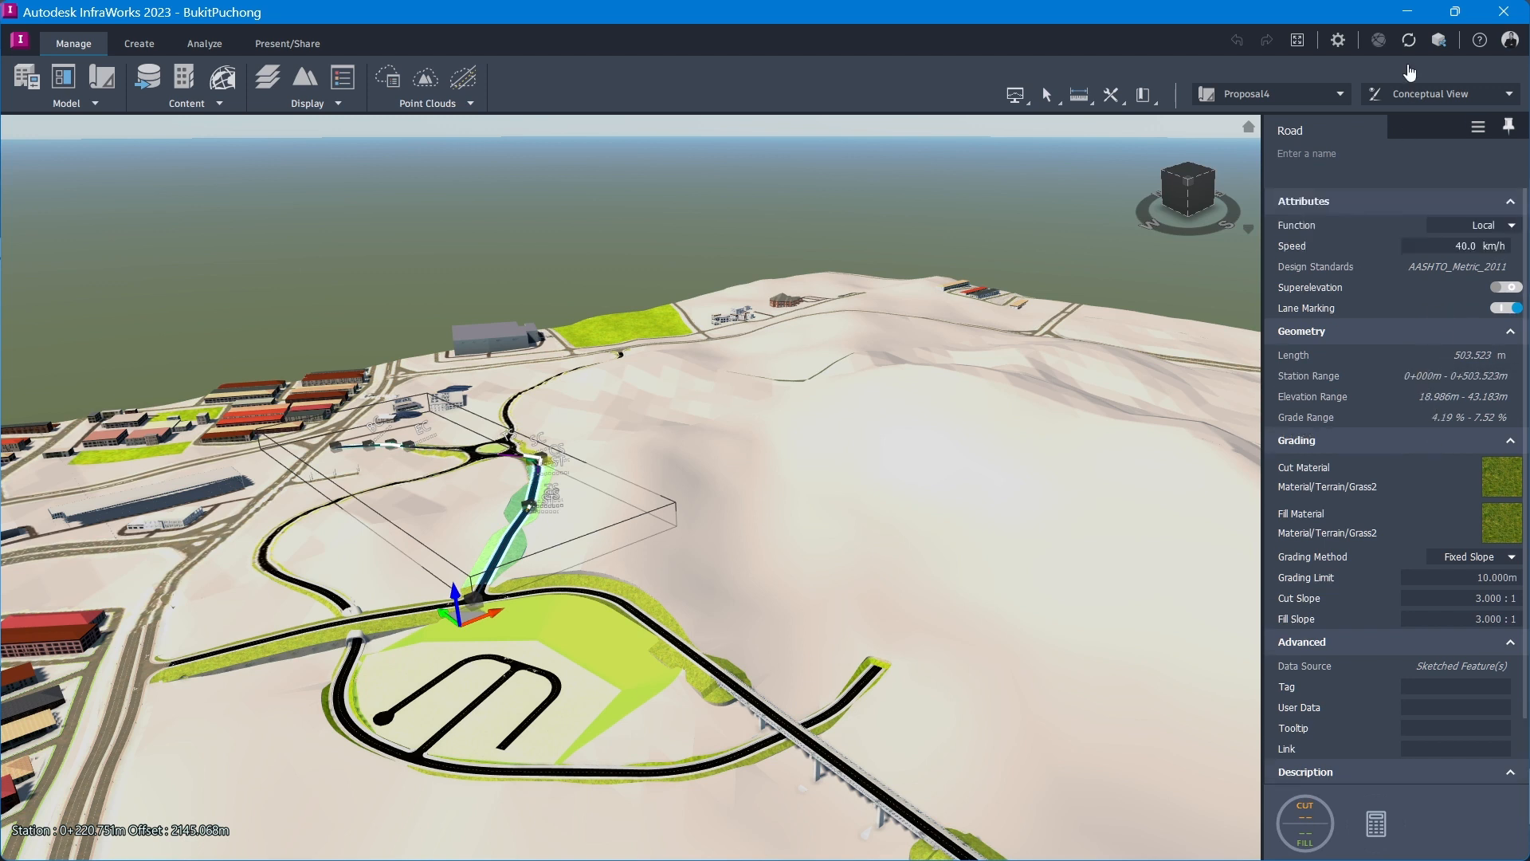
# Check the customizable attributes of the road leading to the roundabout, cancel the customization and look over its properties again
pyautogui.click(1480, 130)
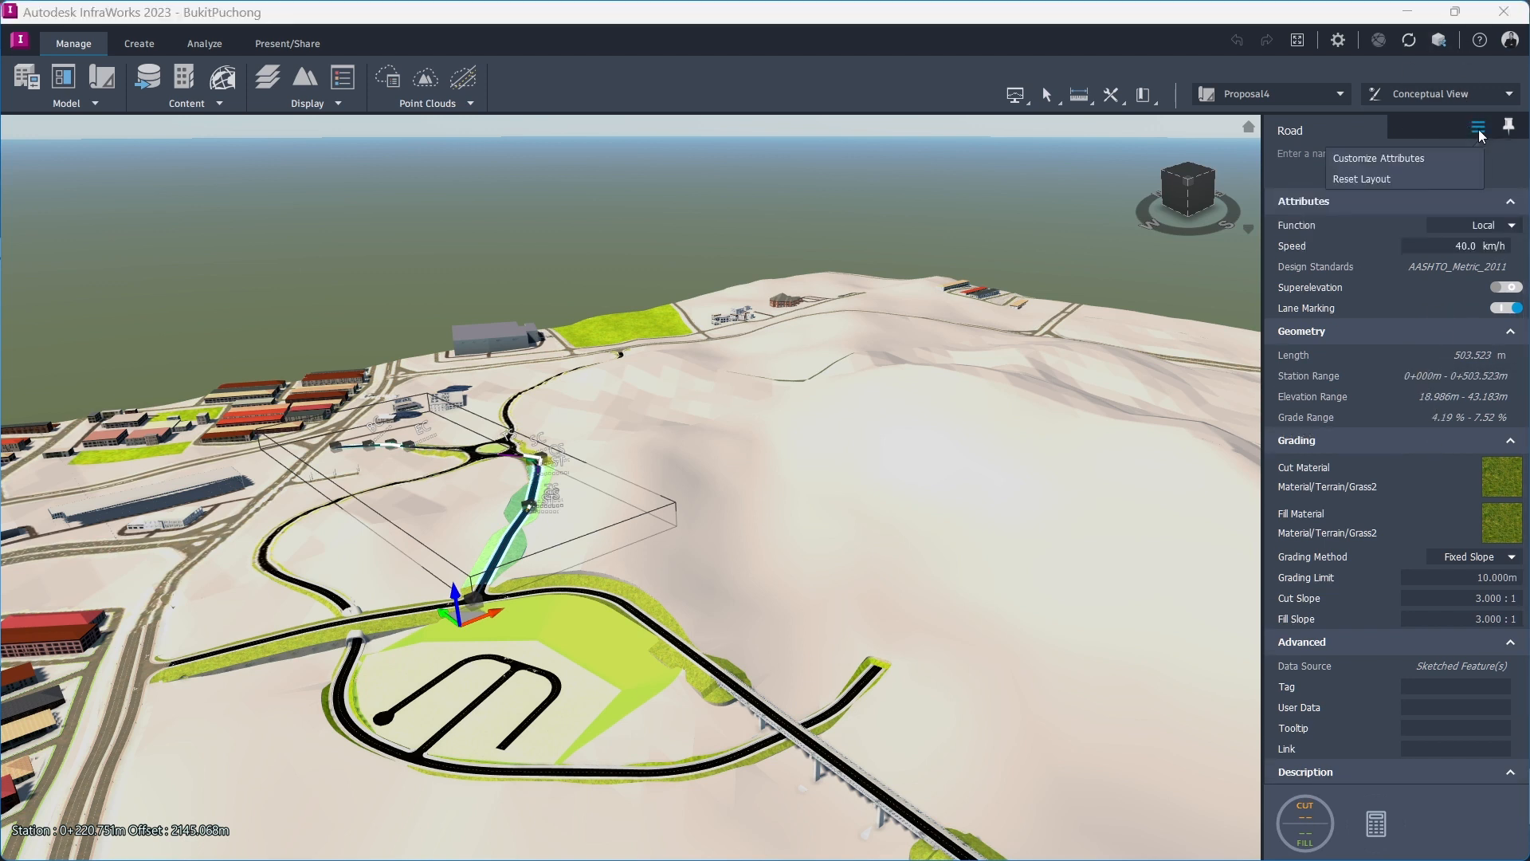
pyautogui.click(1407, 159)
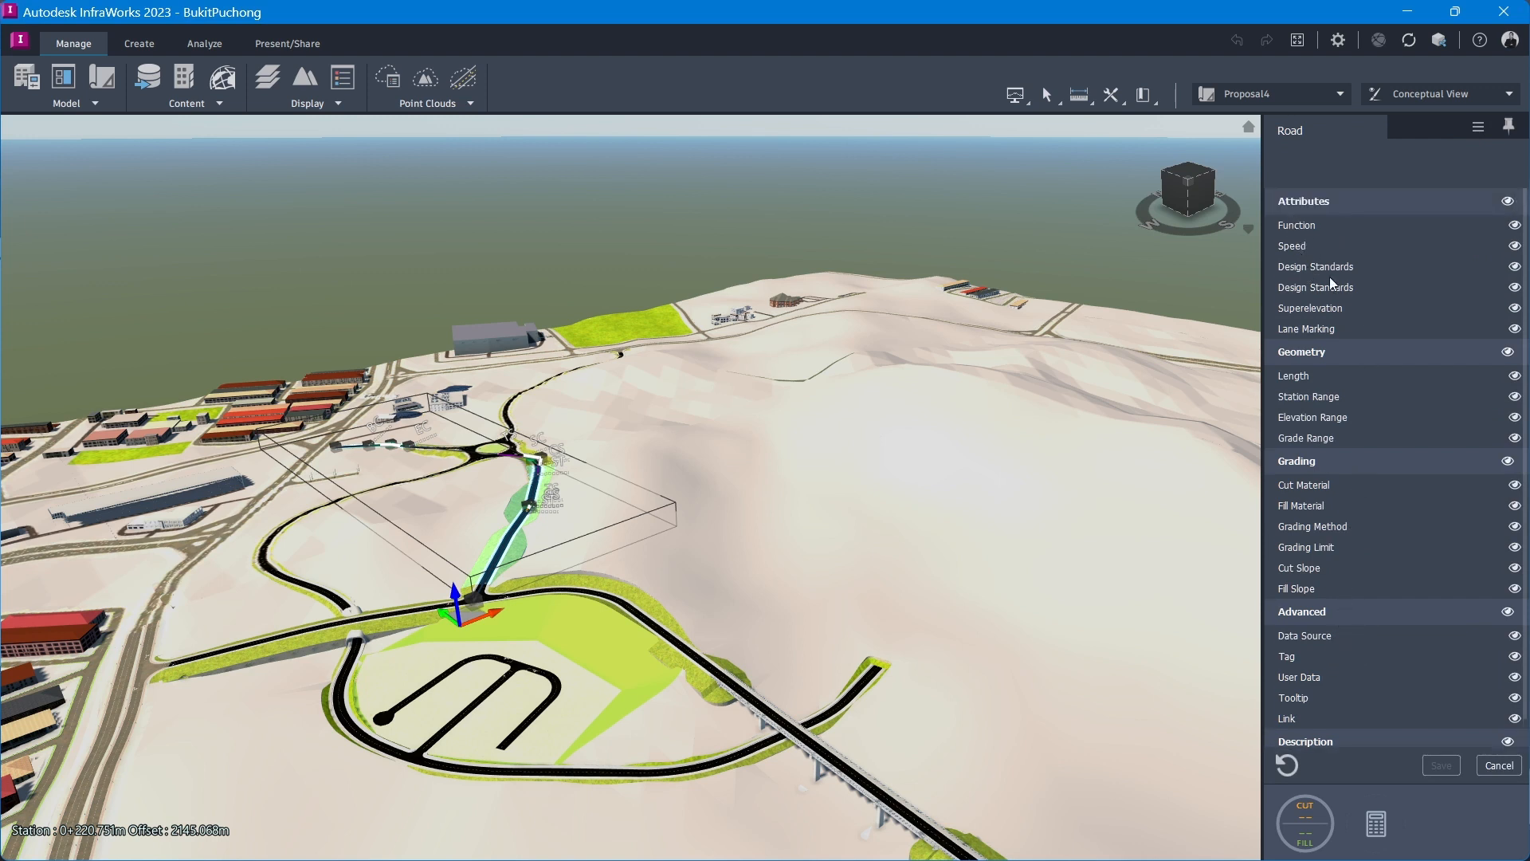
pyautogui.scroll(-1, 1334, 391)
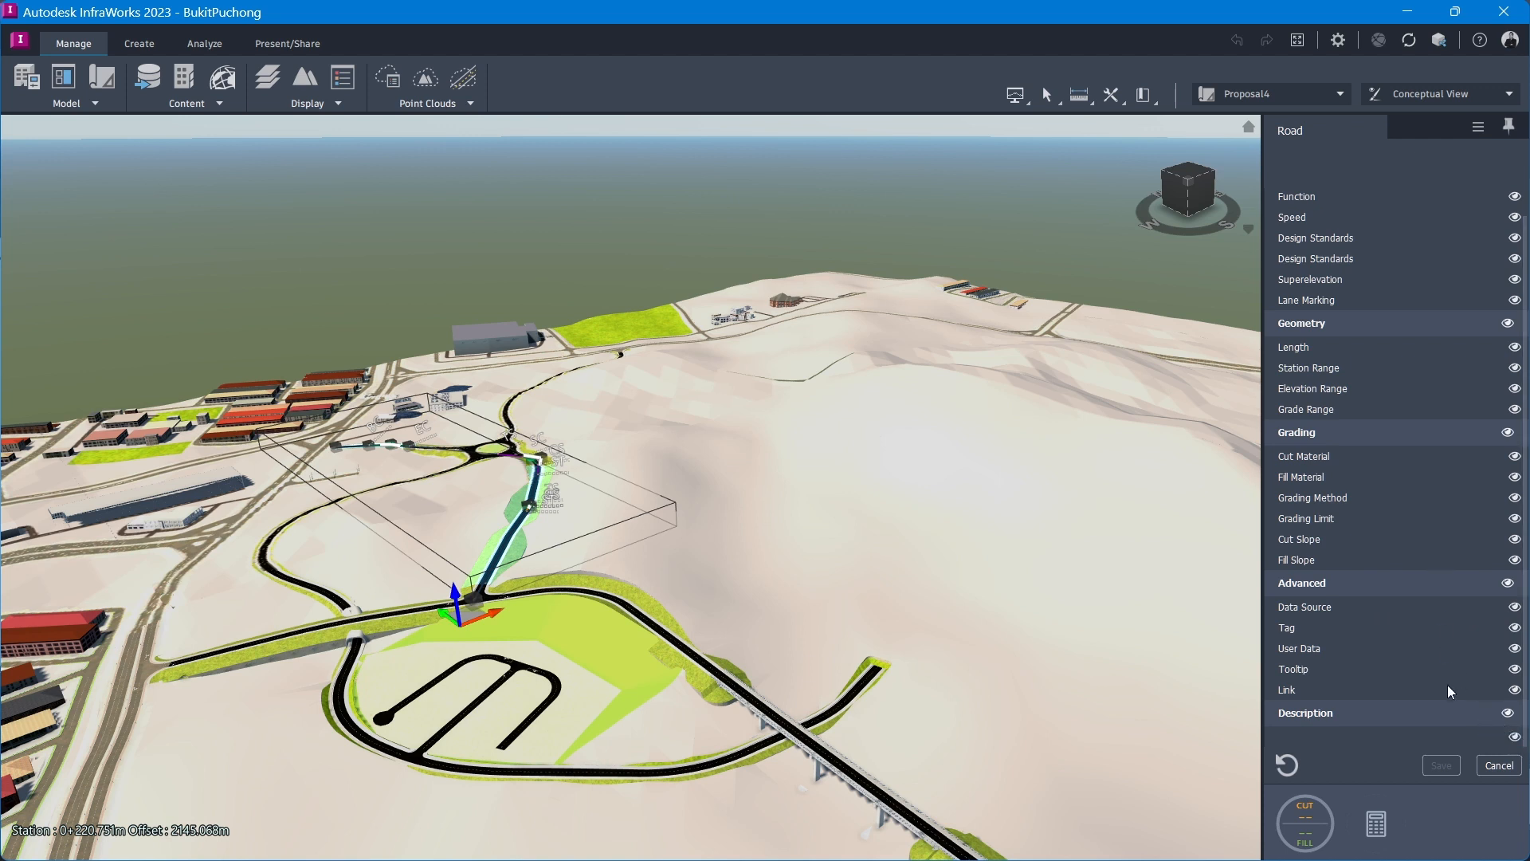
pyautogui.click(1481, 766)
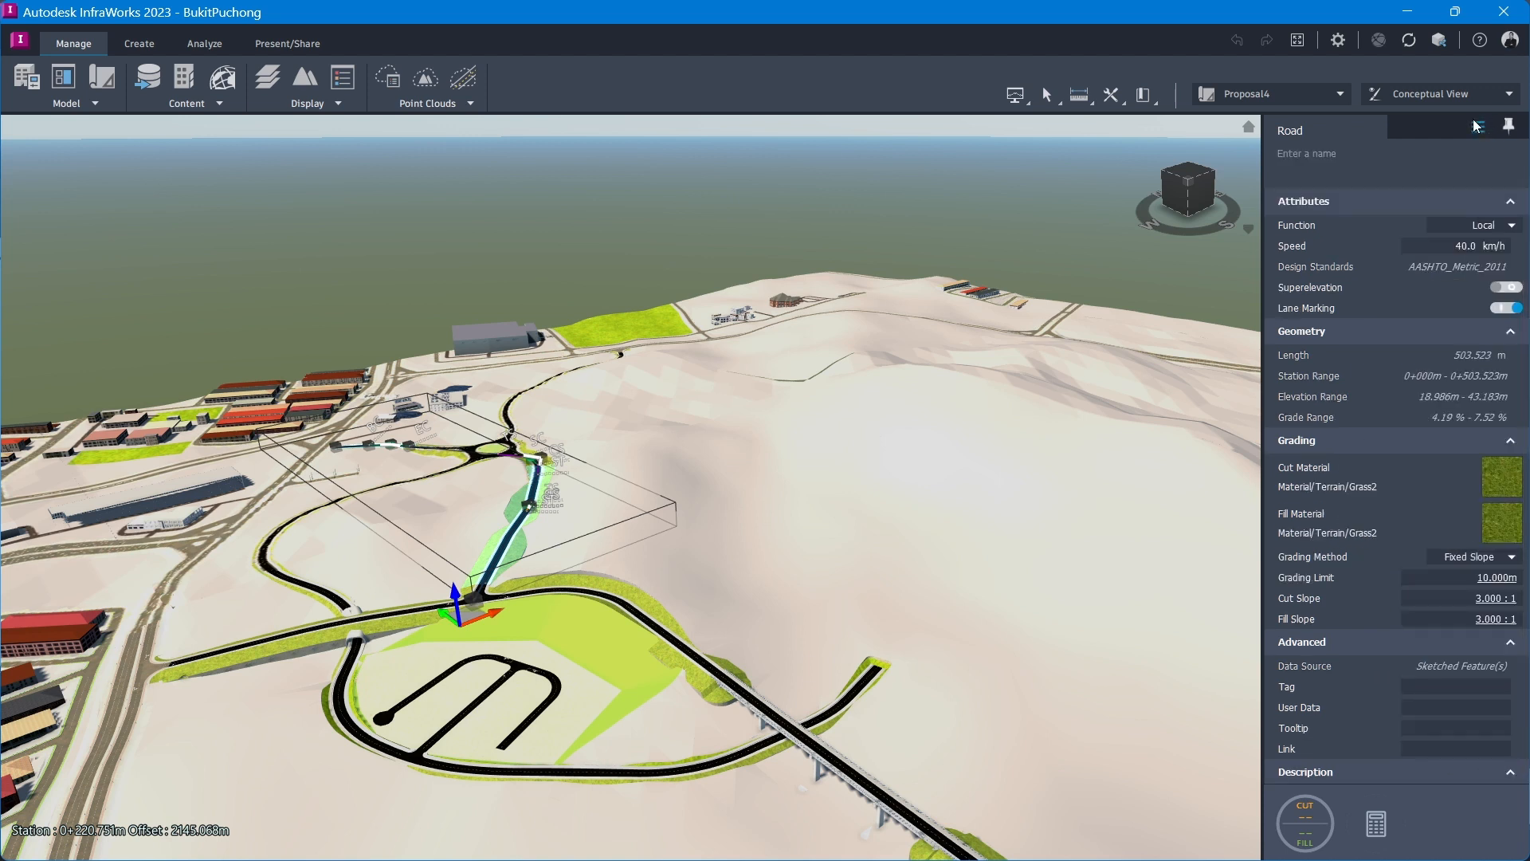
pyautogui.scroll(-2, 1422, 447)
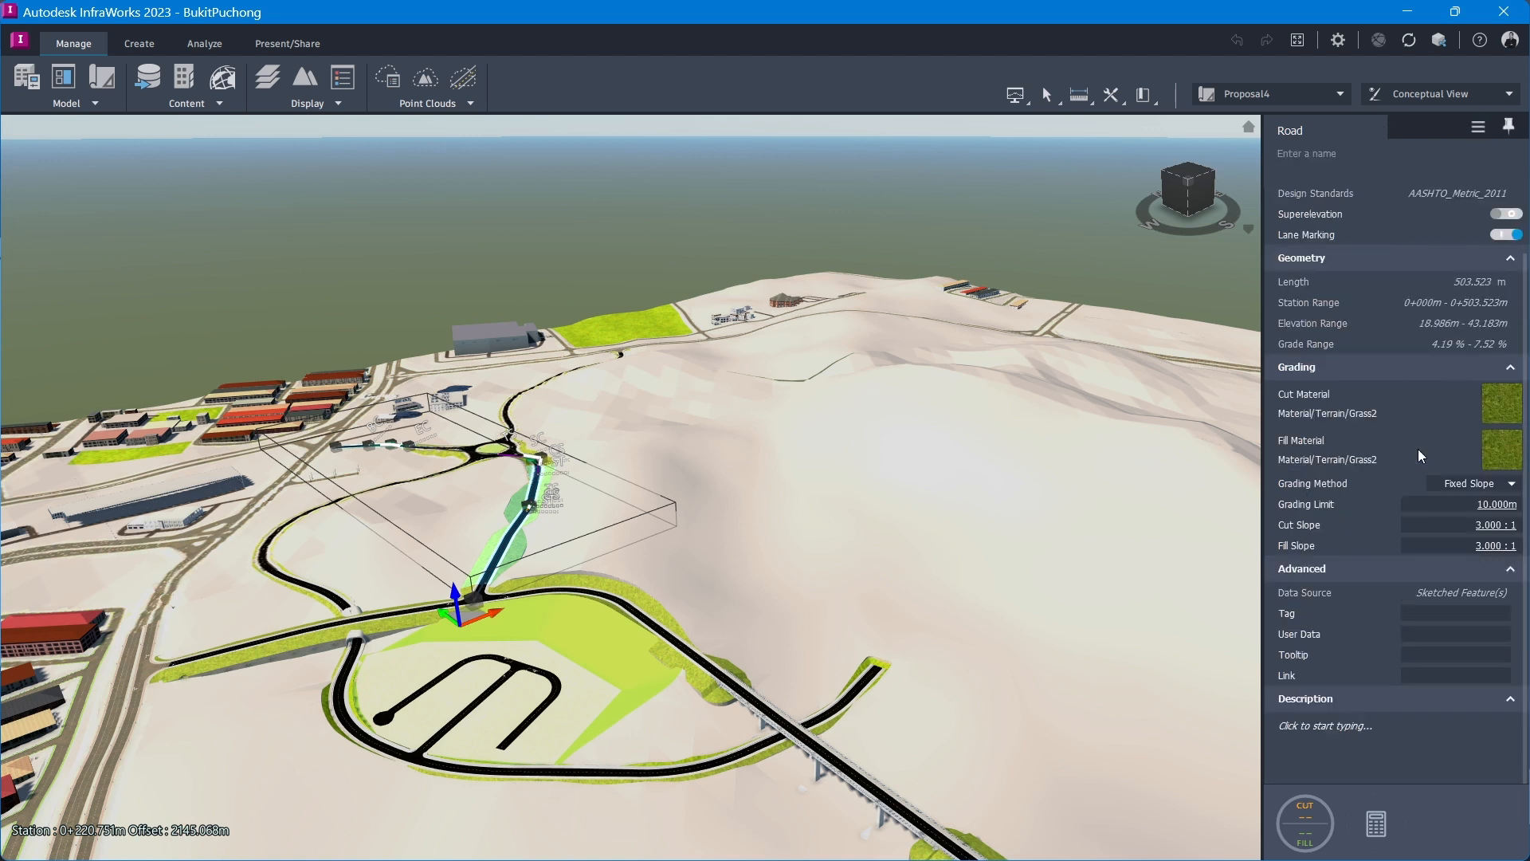
pyautogui.scroll(2, 1361, 513)
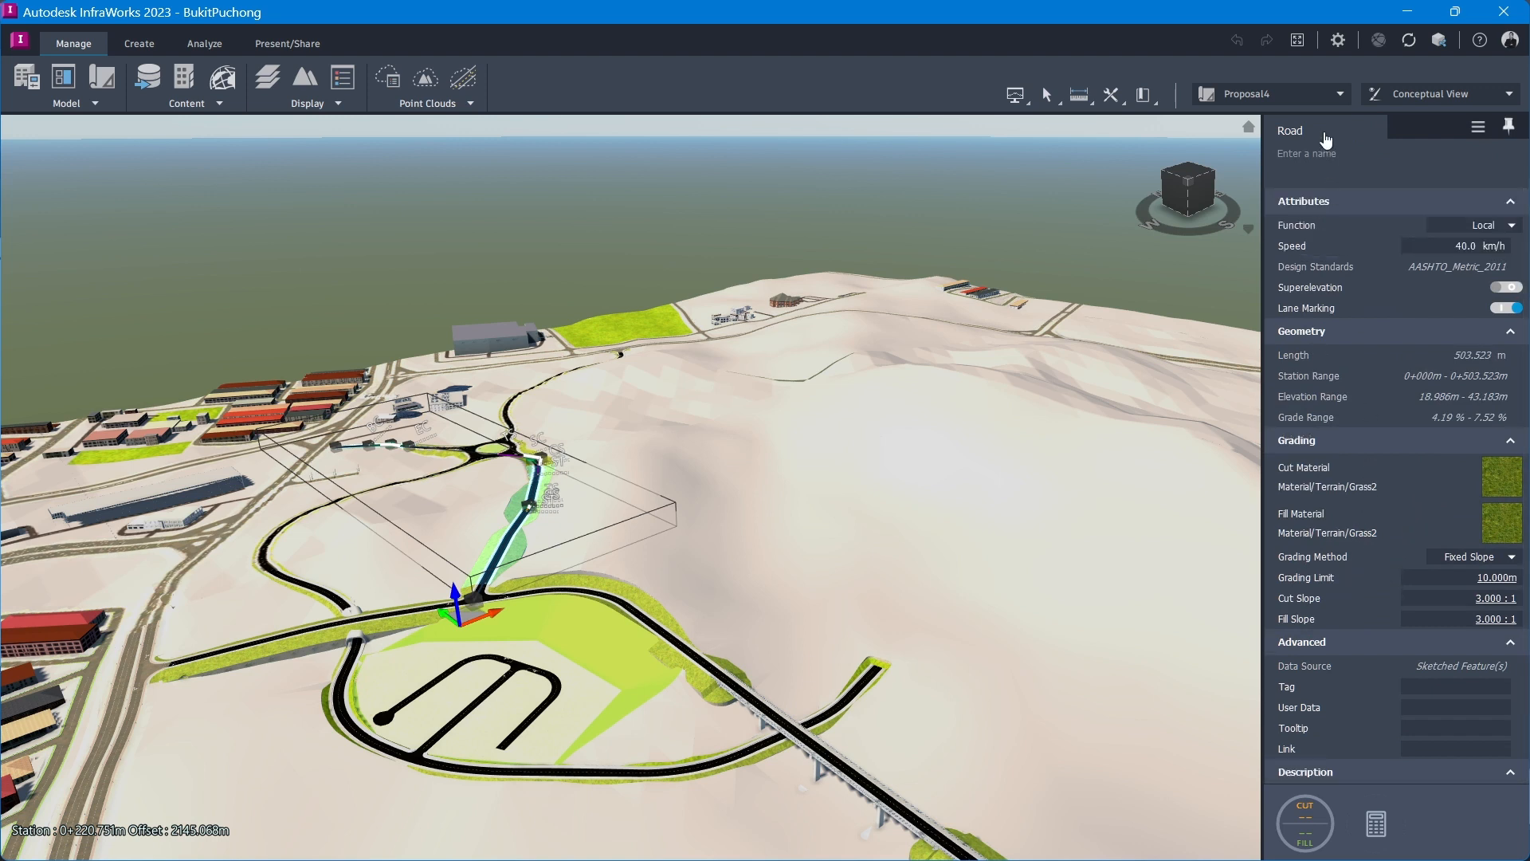
# Close InfraWorks to return to Civil 3D and exclude the component roads Jalan Puchong and Jalan BP 7 from the selection set
pyautogui.click(1512, 11)
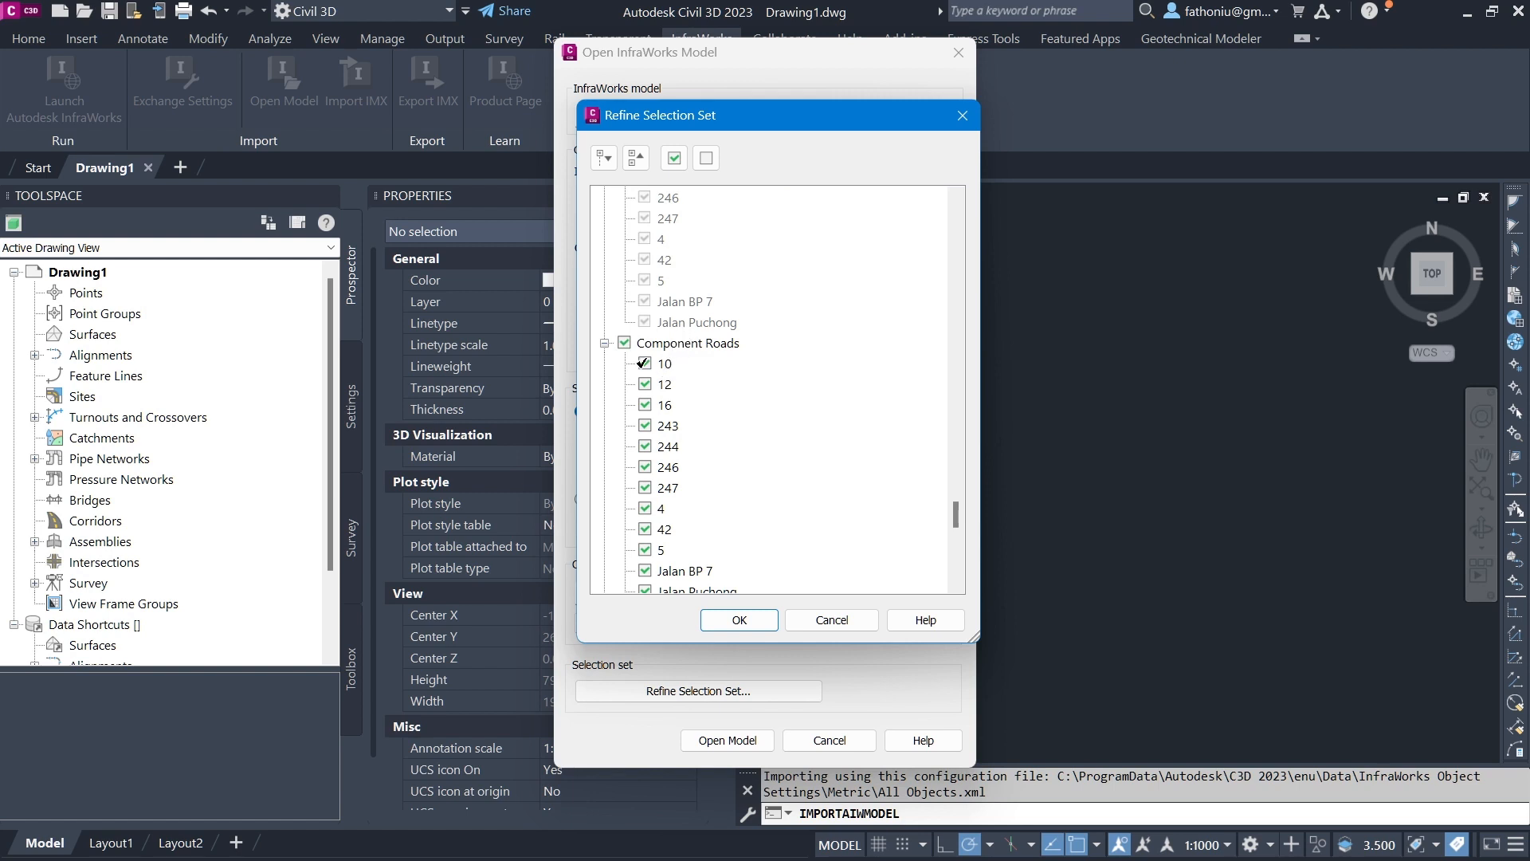
pyautogui.scroll(-2, 683, 430)
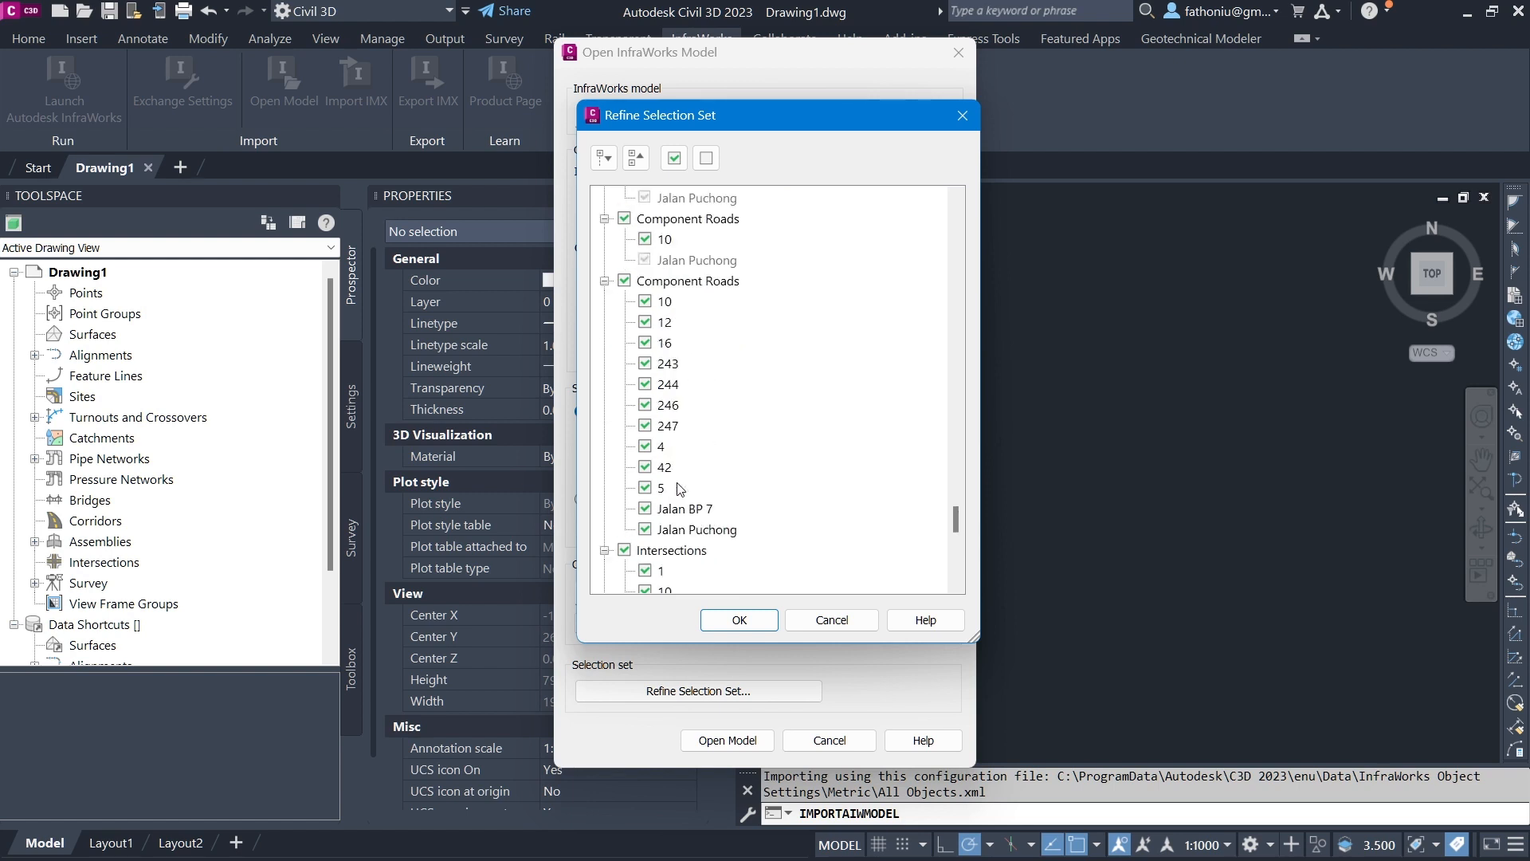
pyautogui.scroll(1, 646, 301)
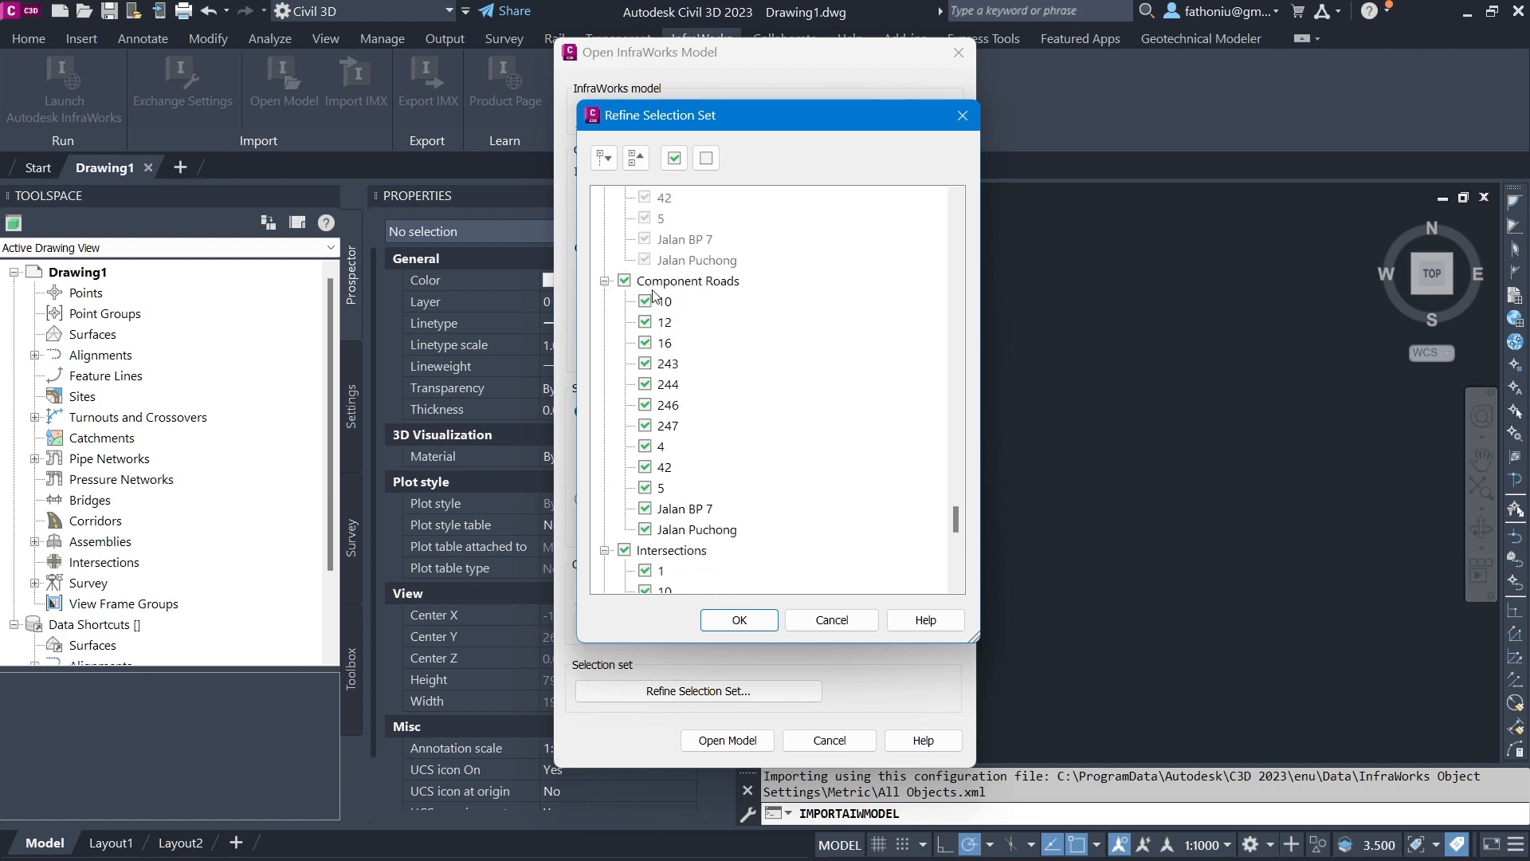
pyautogui.click(646, 530)
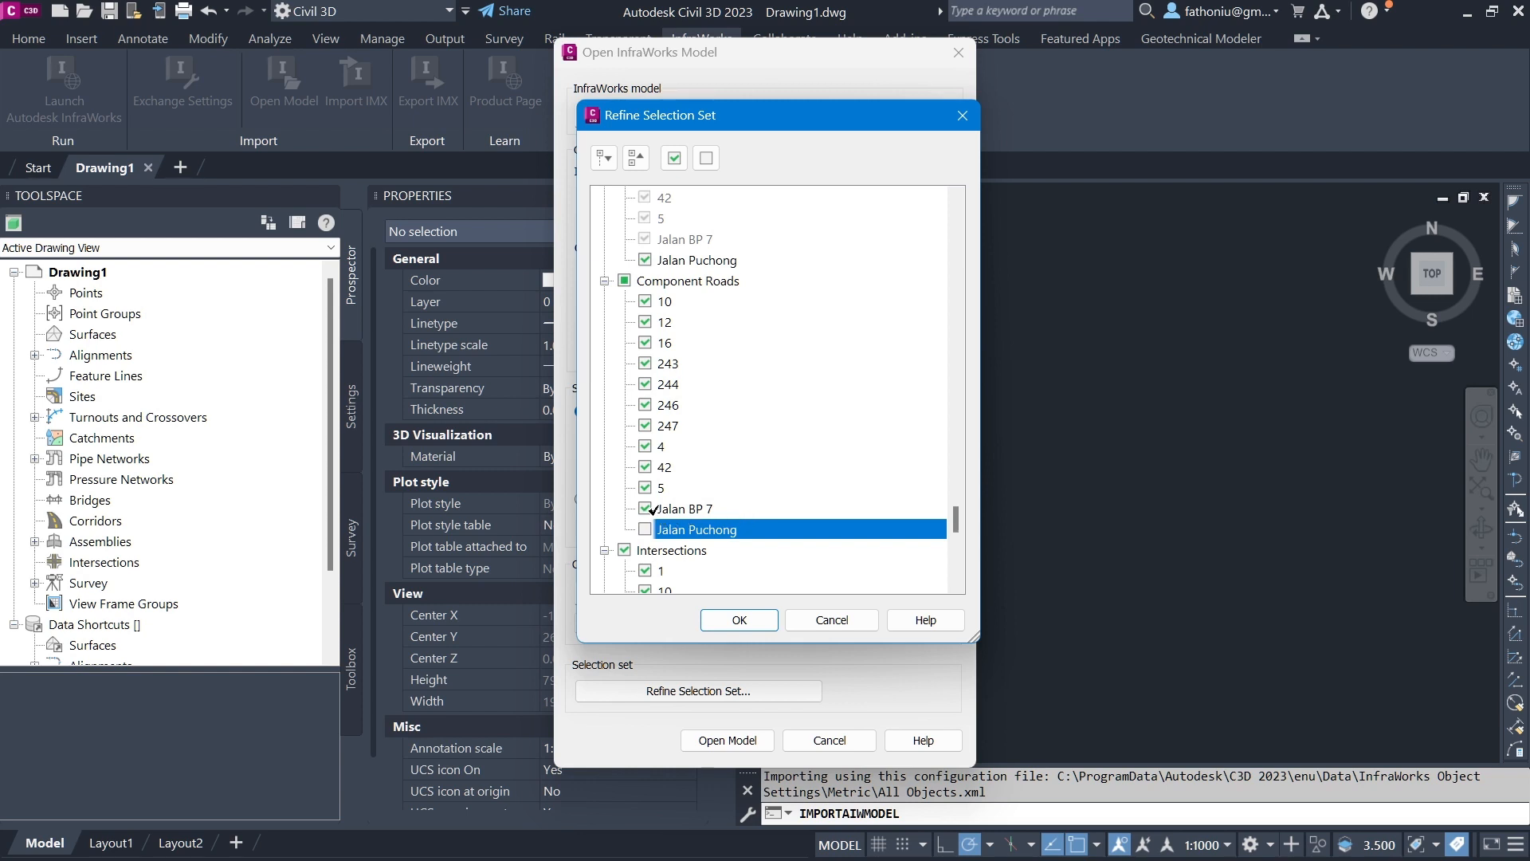
pyautogui.click(645, 508)
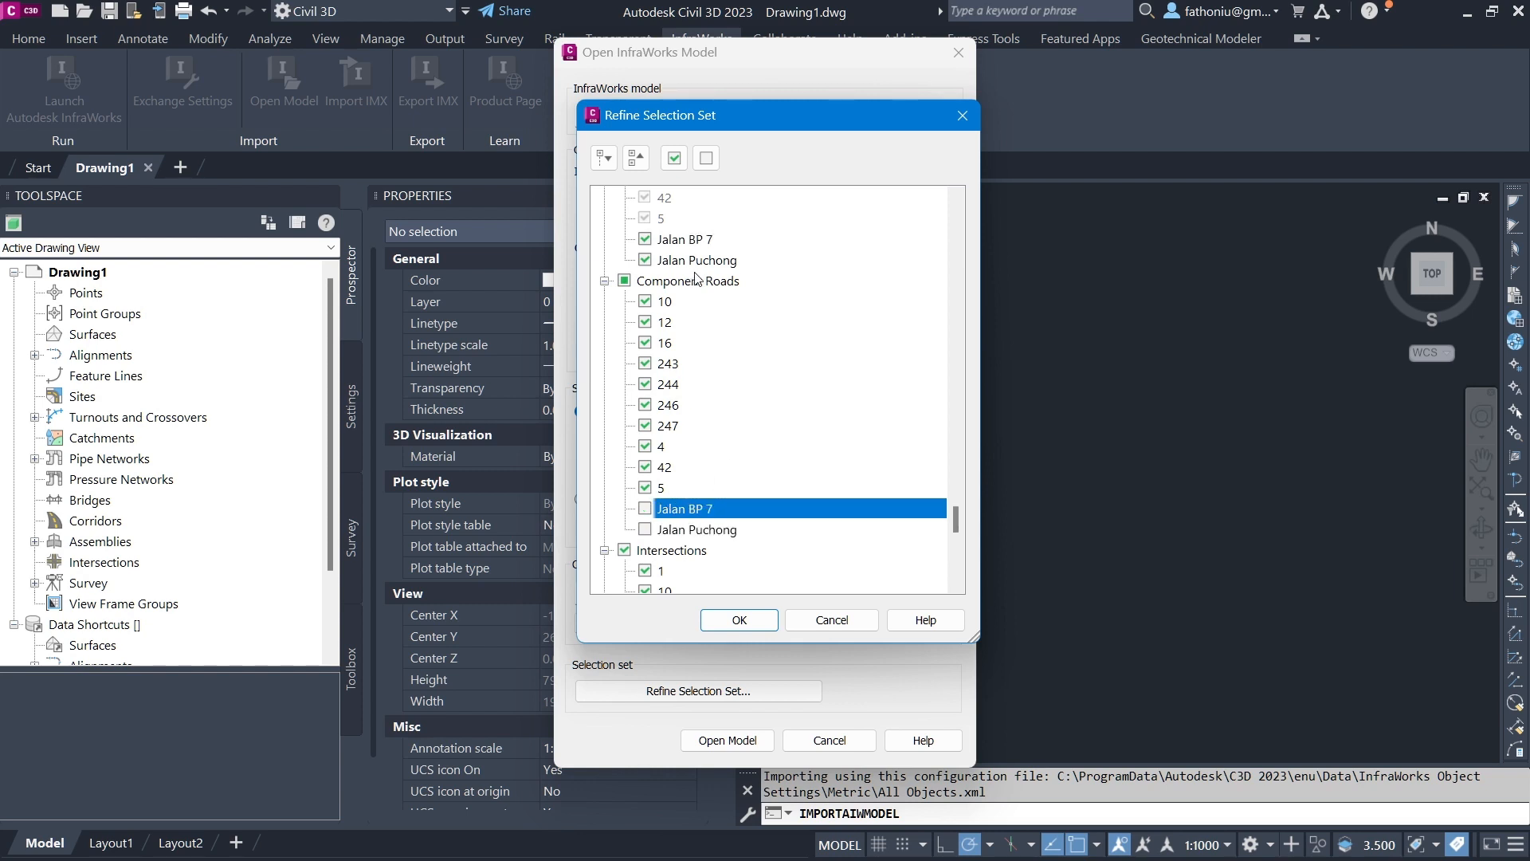
# Include the component roads Jalan BP 7 and Jalan Puchong again and exclude all water areas from the selection set
pyautogui.scroll(-4, 707, 287)
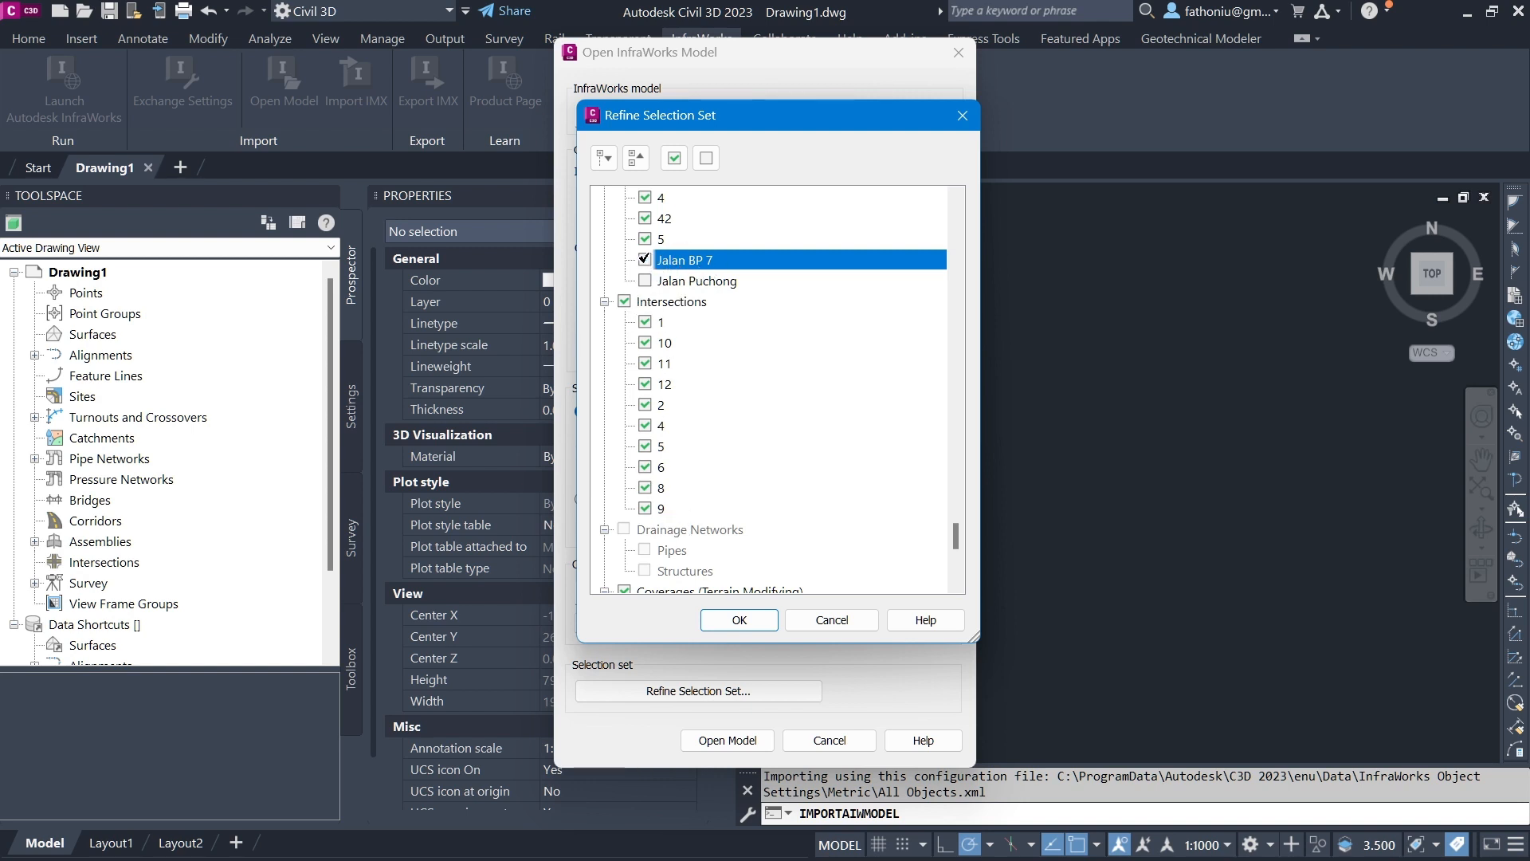
pyautogui.click(687, 282)
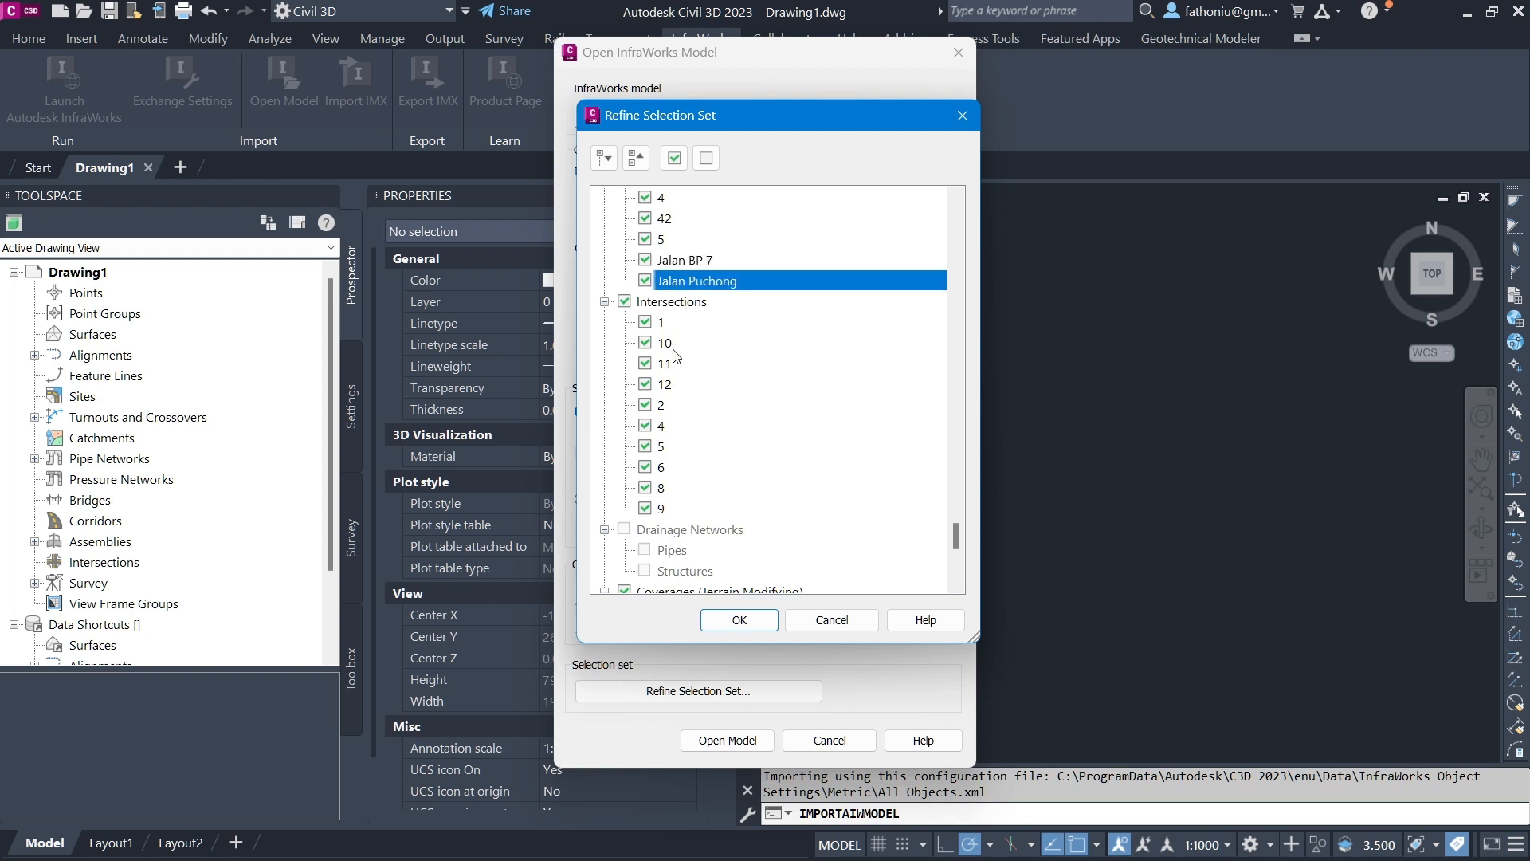
pyautogui.scroll(-2, 685, 375)
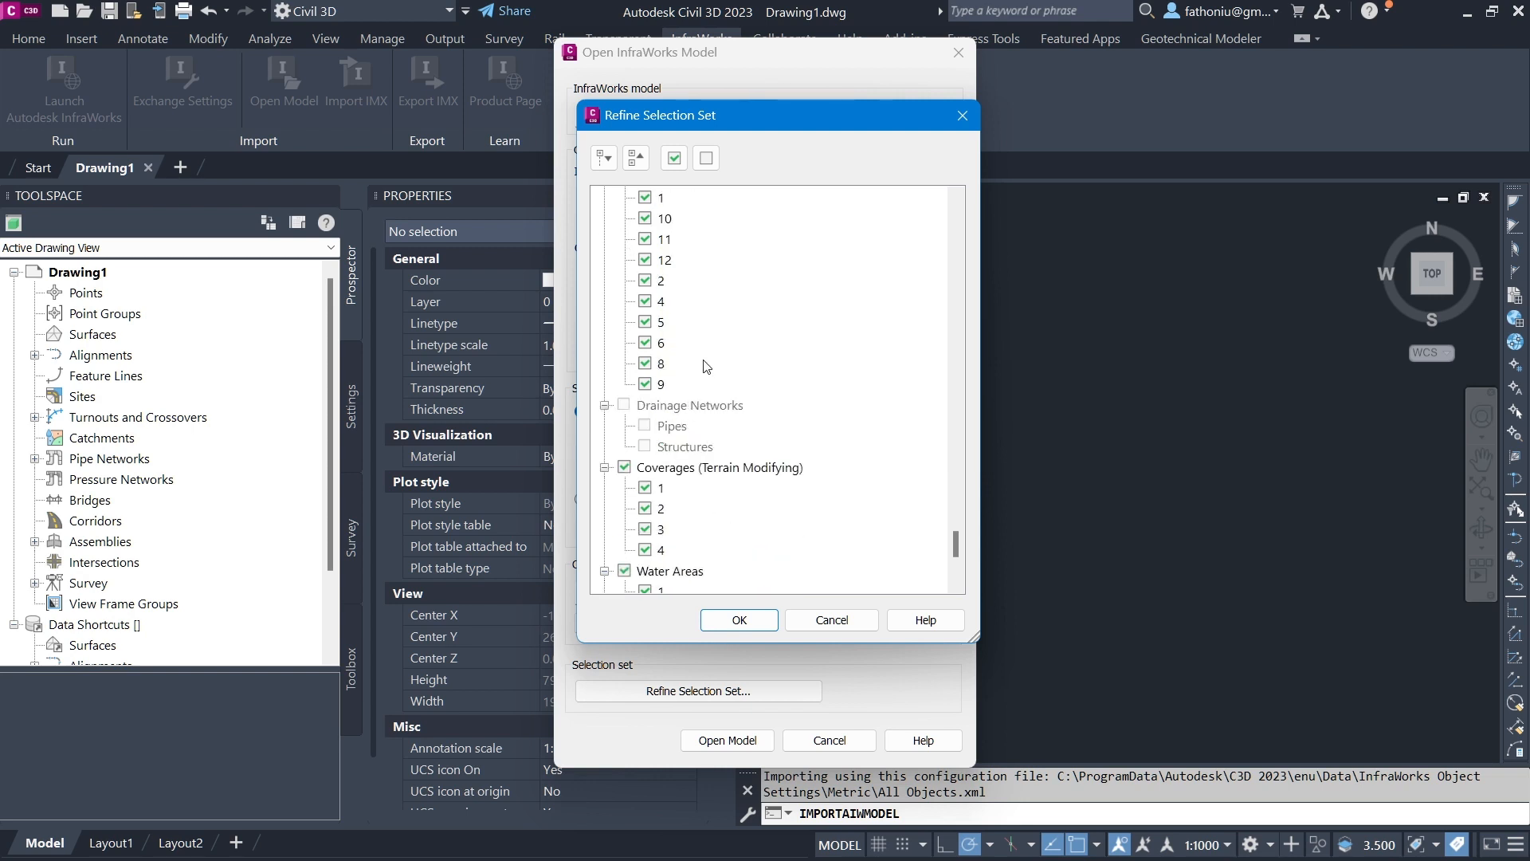
pyautogui.scroll(-2, 705, 369)
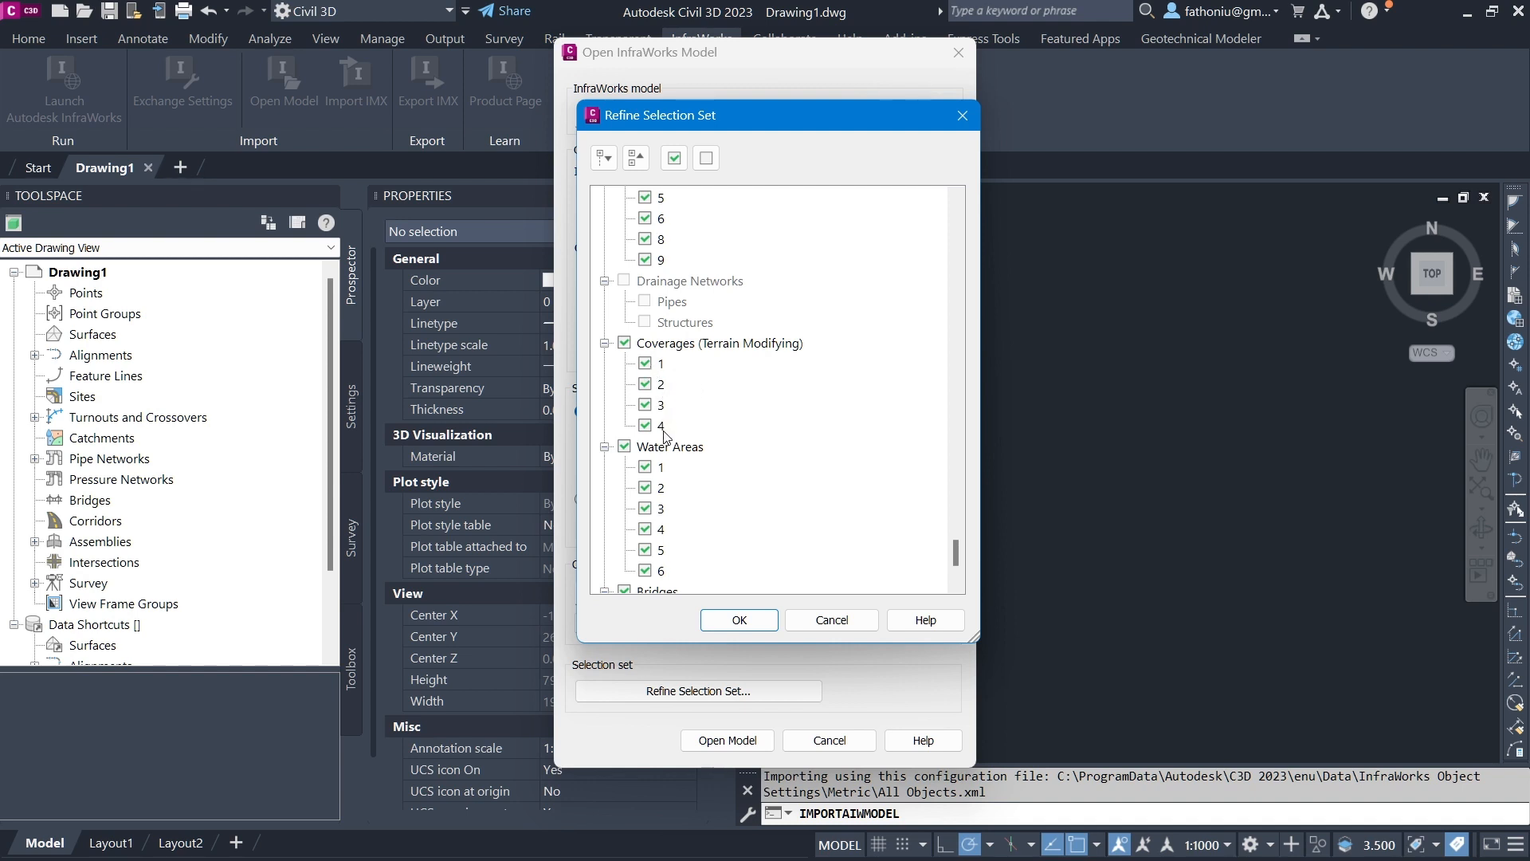
pyautogui.scroll(-2, 660, 428)
pyautogui.click(624, 322)
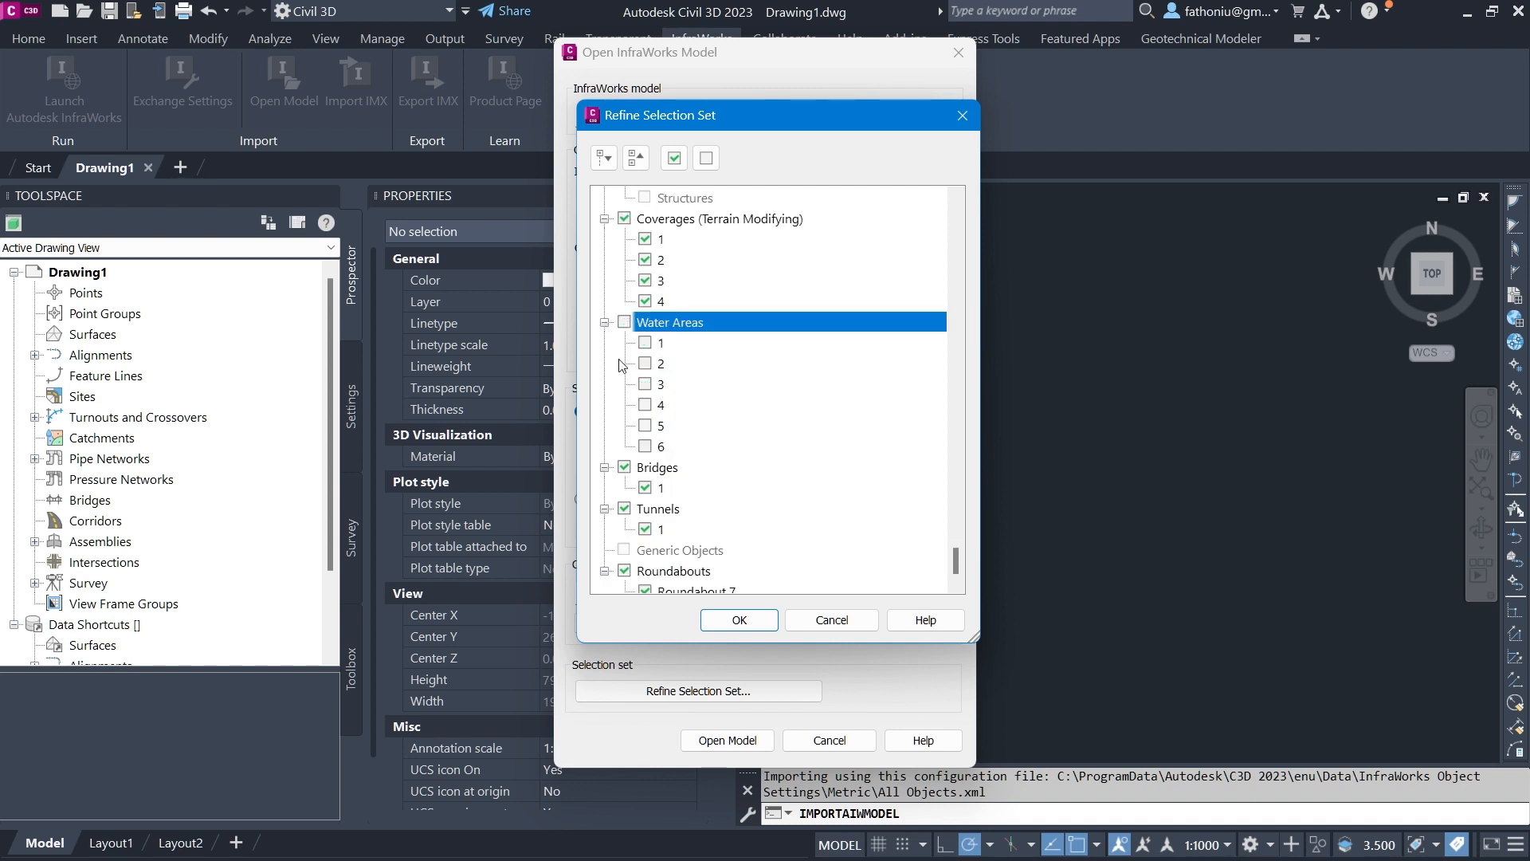
# Exclude the tunnels, accept the refined selection set and open the InfraWorks model in the drawing
pyautogui.scroll(-1, 662, 487)
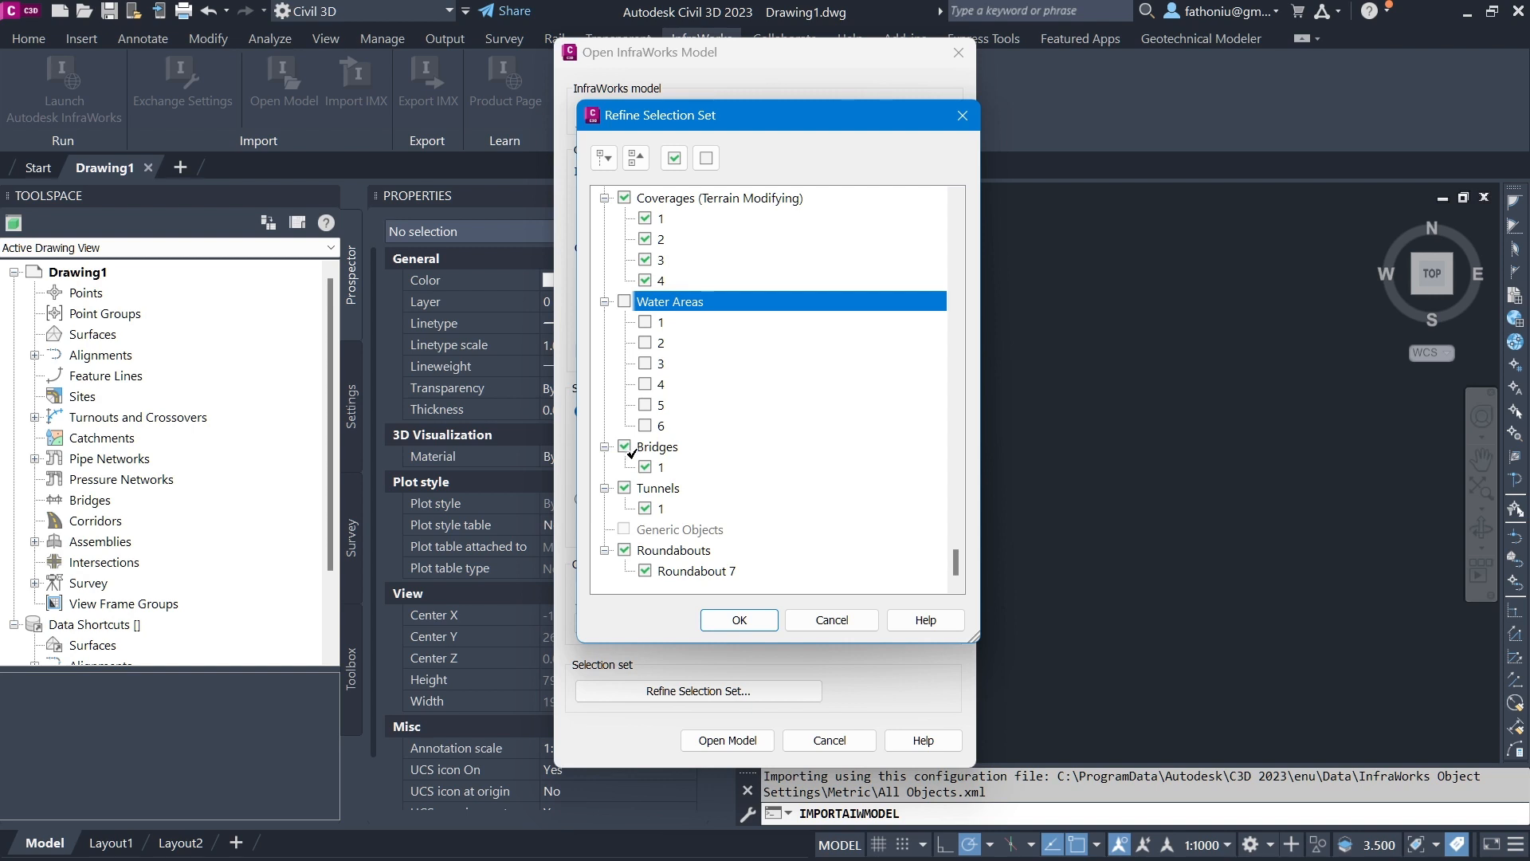
pyautogui.click(624, 488)
pyautogui.click(678, 488)
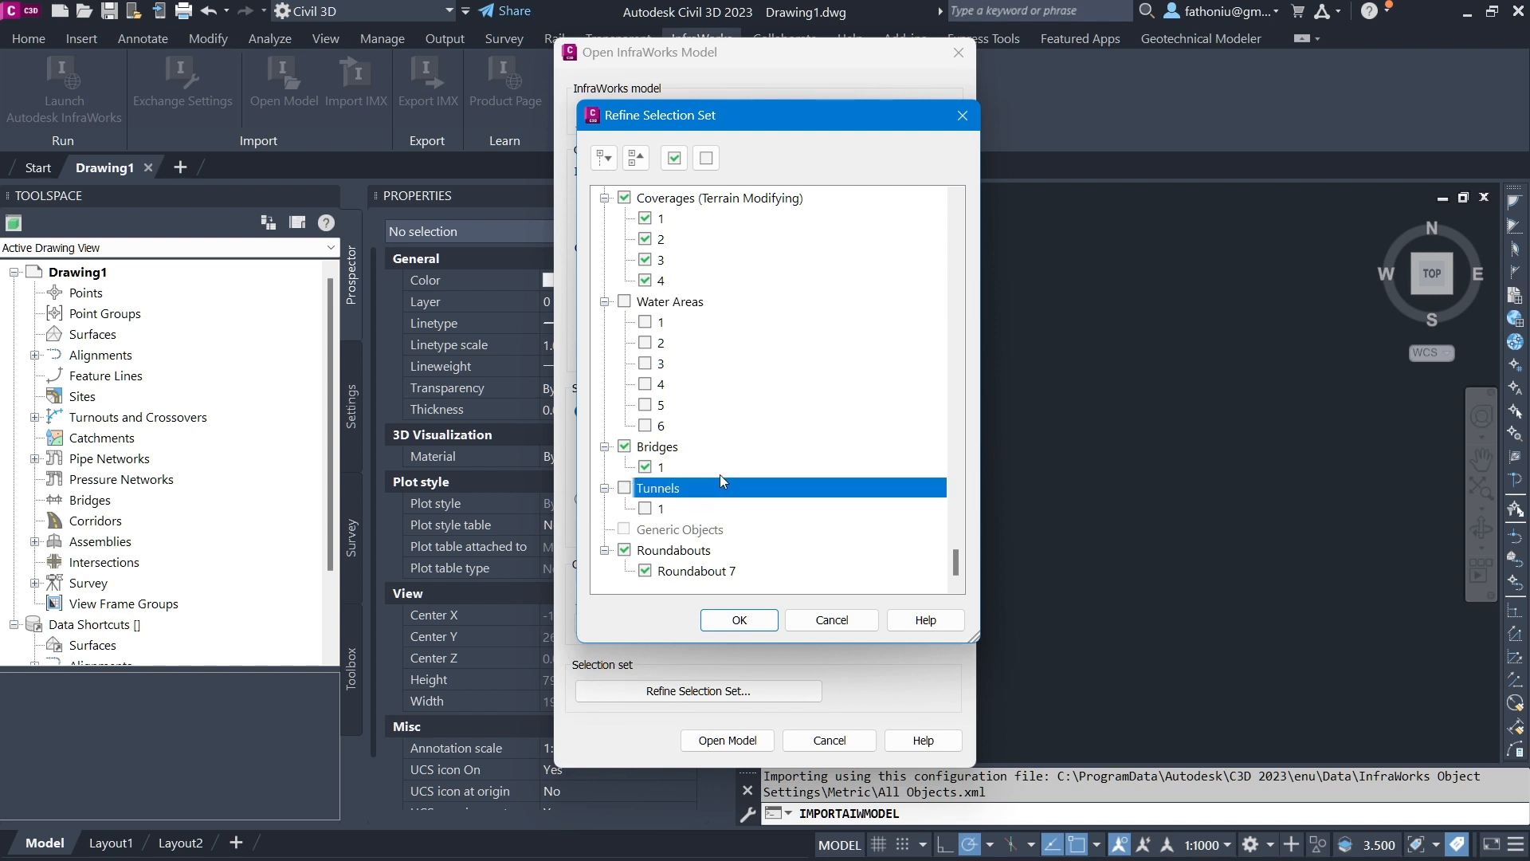
pyautogui.click(624, 487)
pyautogui.click(739, 621)
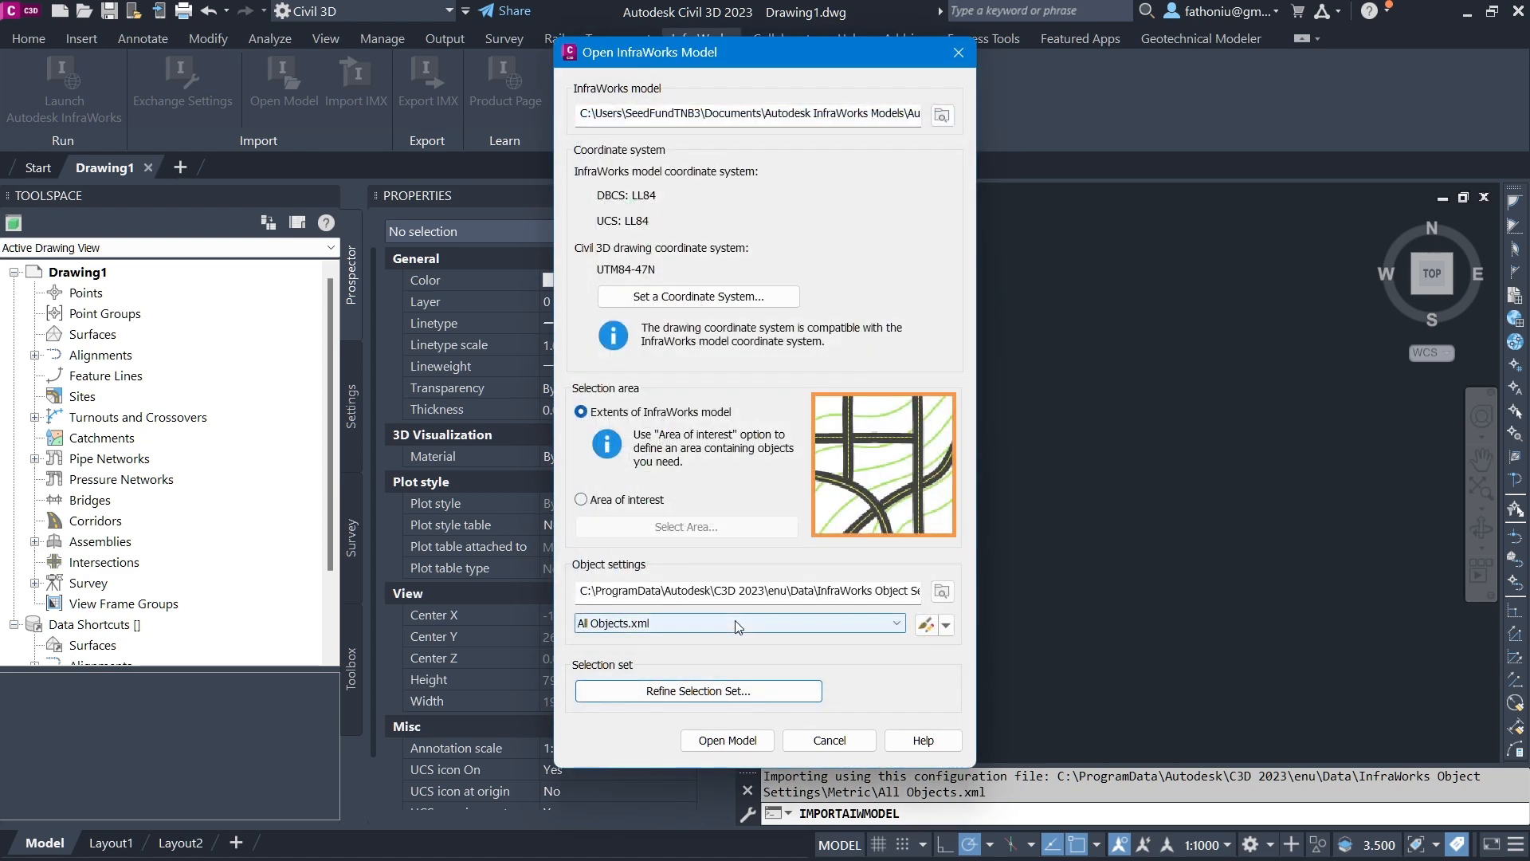
pyautogui.click(730, 741)
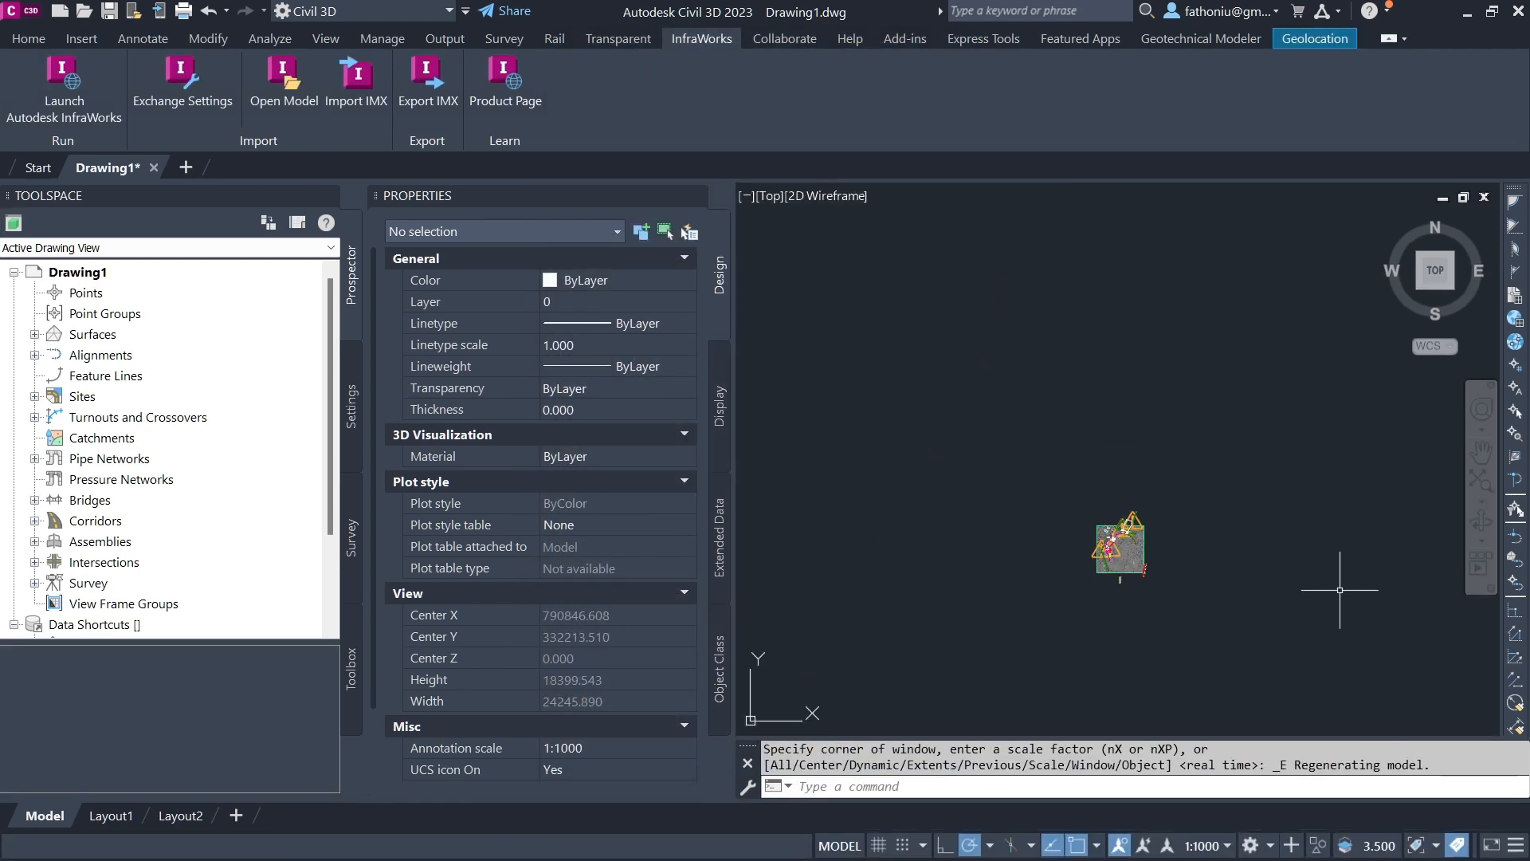
# Examine the imported surface contours, roads and intersections across the extents of the model
pyautogui.scroll(5, 1134, 531)
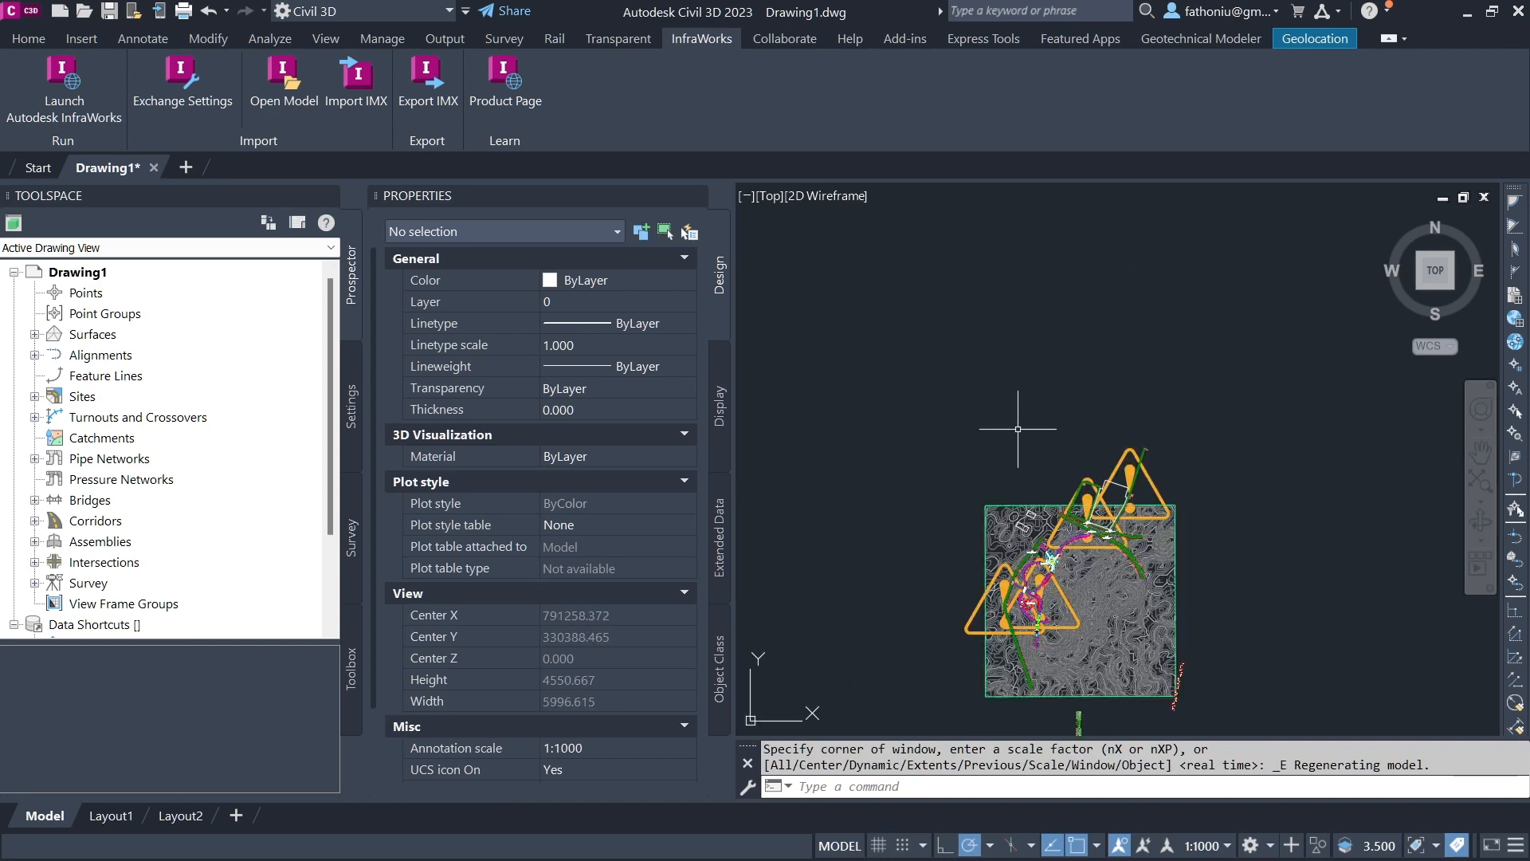
pyautogui.scroll(3, 1134, 531)
pyautogui.moveTo(1023, 430)
pyautogui.mouseDown(button='middle')
pyautogui.moveTo(927, 295)
pyautogui.moveTo(1009, 263)
pyautogui.mouseUp(button='middle')
pyautogui.scroll(3, 981, 335)
pyautogui.scroll(-1, 980, 334)
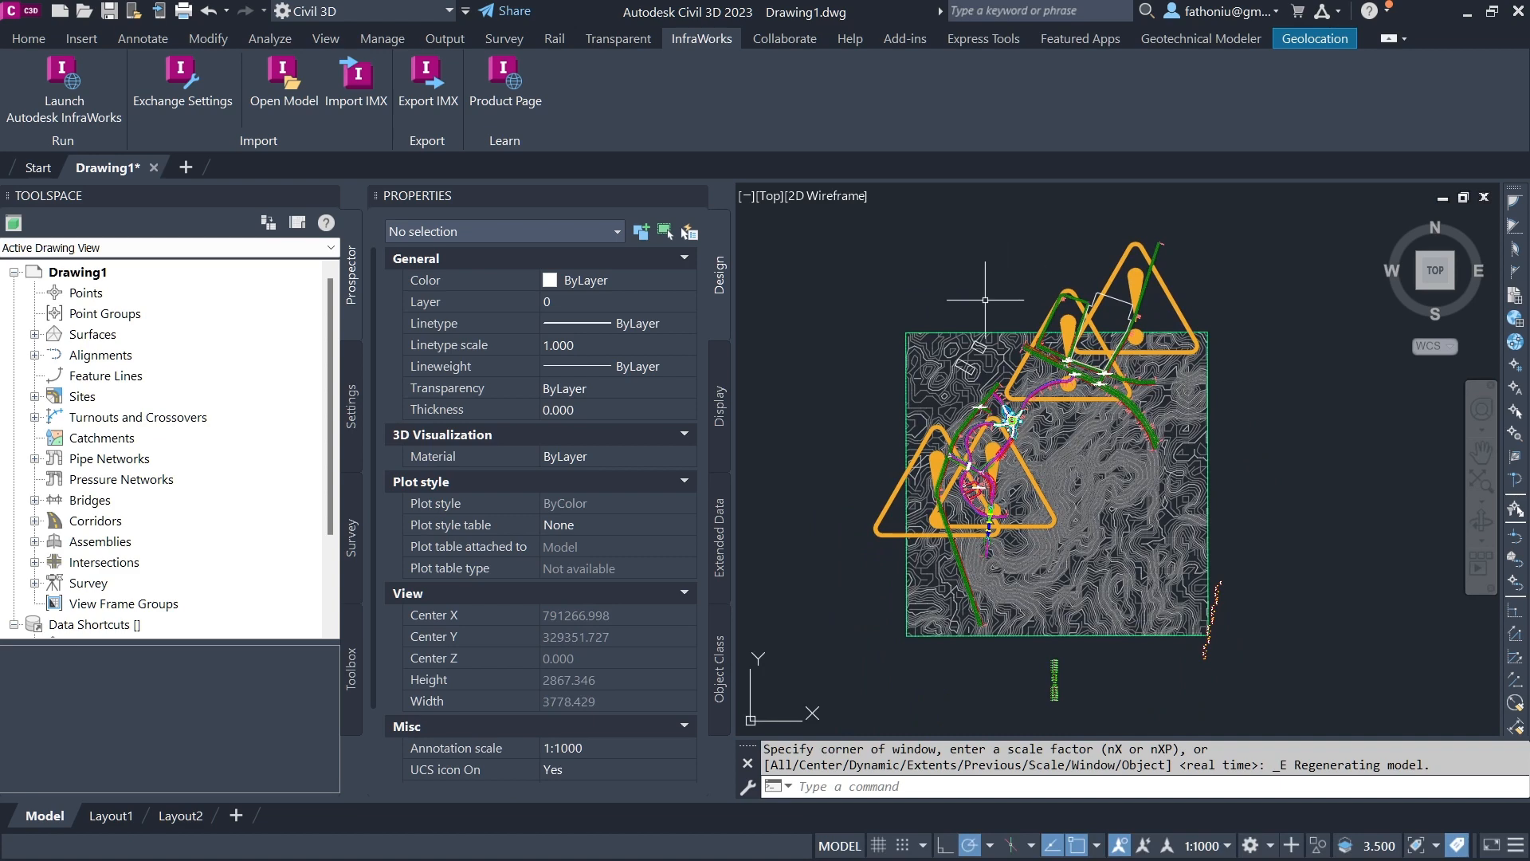
pyautogui.scroll(3, 987, 351)
pyautogui.scroll(-1, 987, 351)
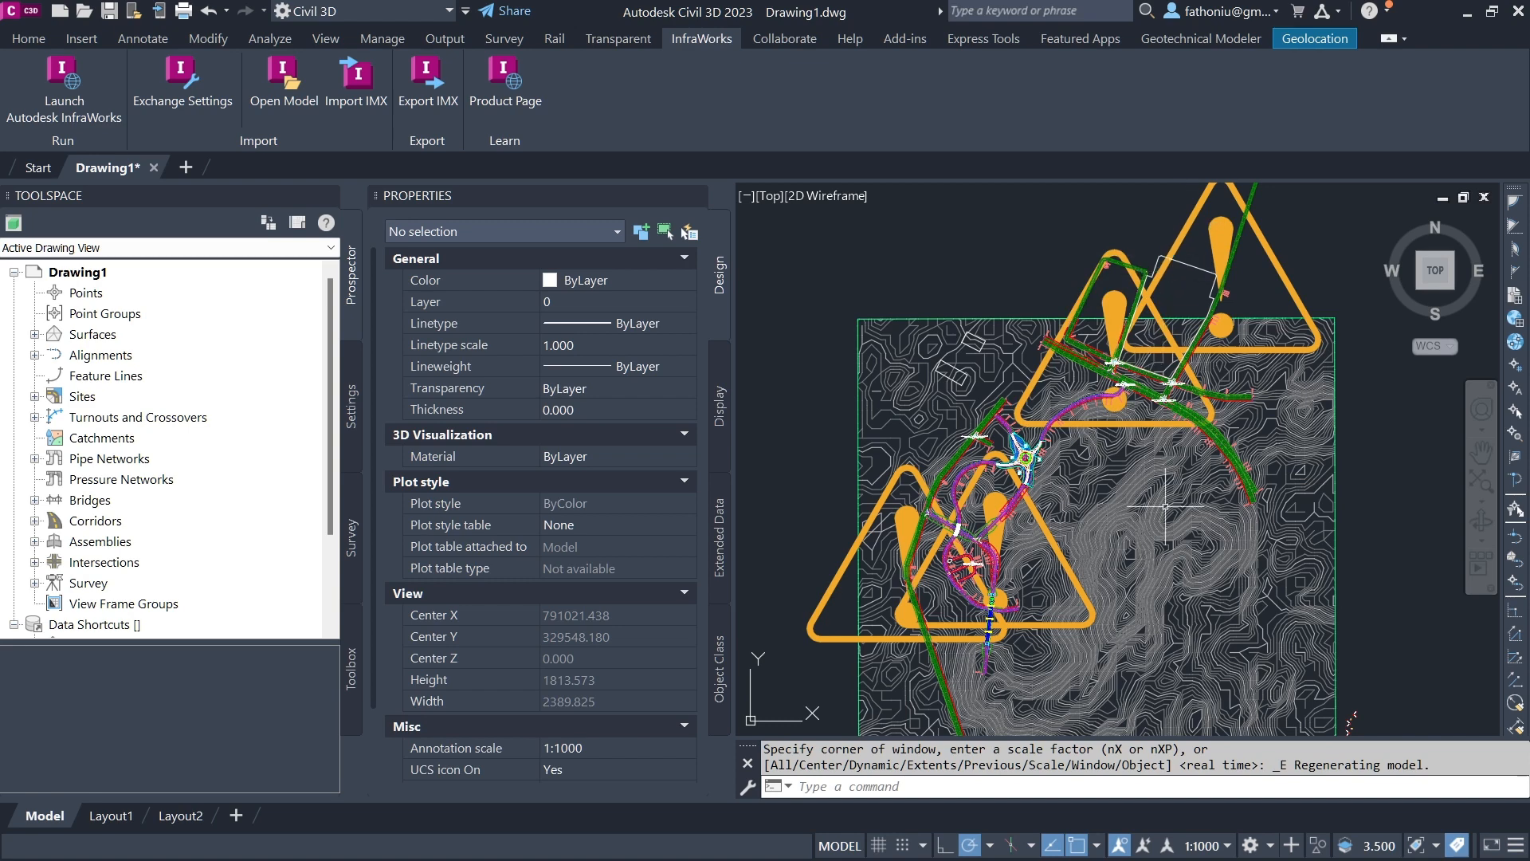
pyautogui.scroll(2, 1060, 351)
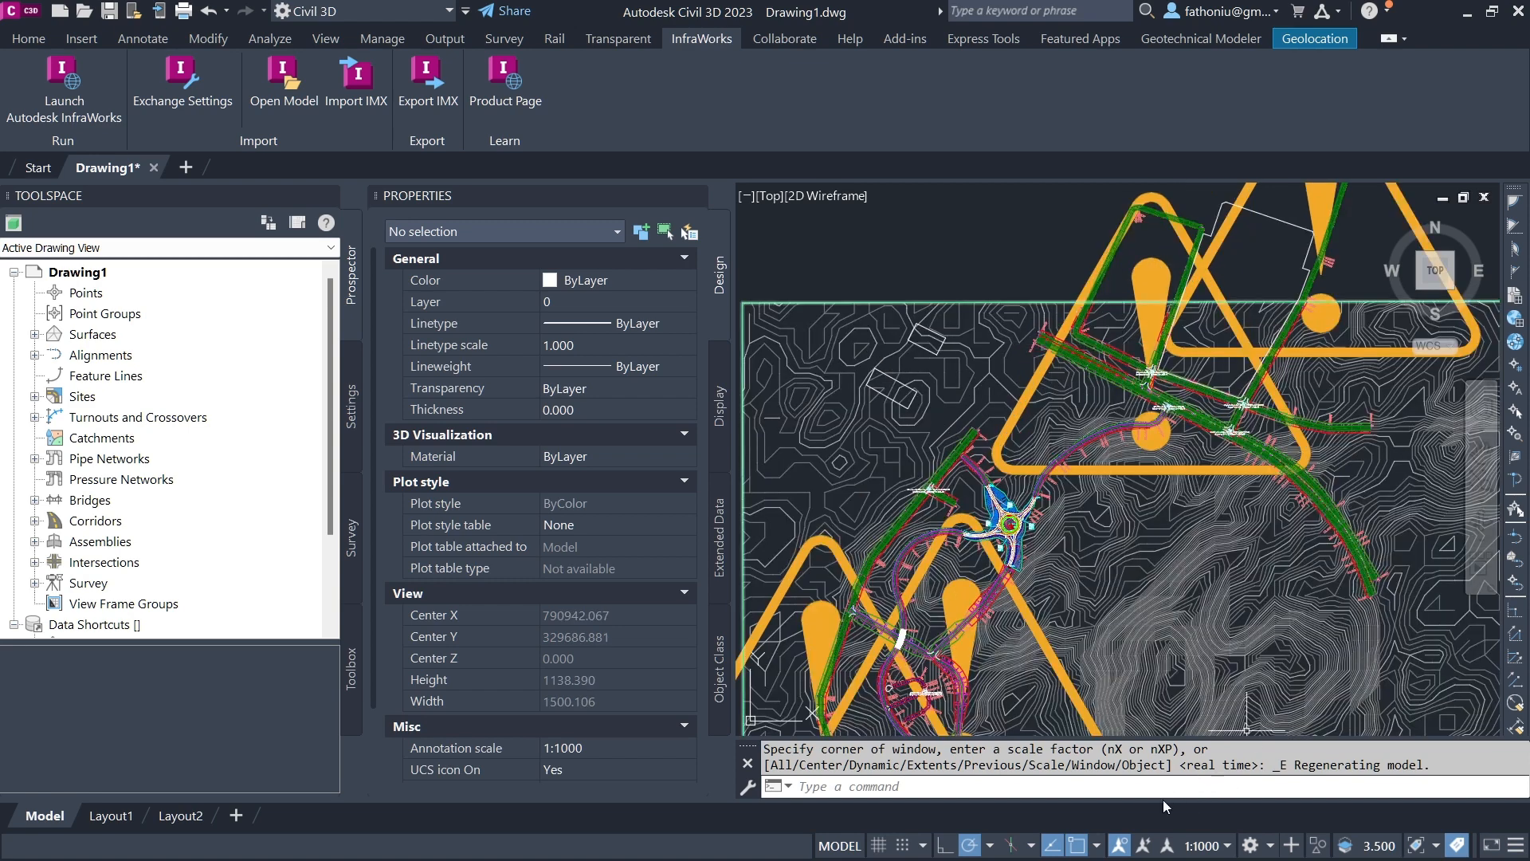
# Set the annotation scale to 1:25 and inspect the roads, roundabout and bridge area at that scale
pyautogui.click(1228, 847)
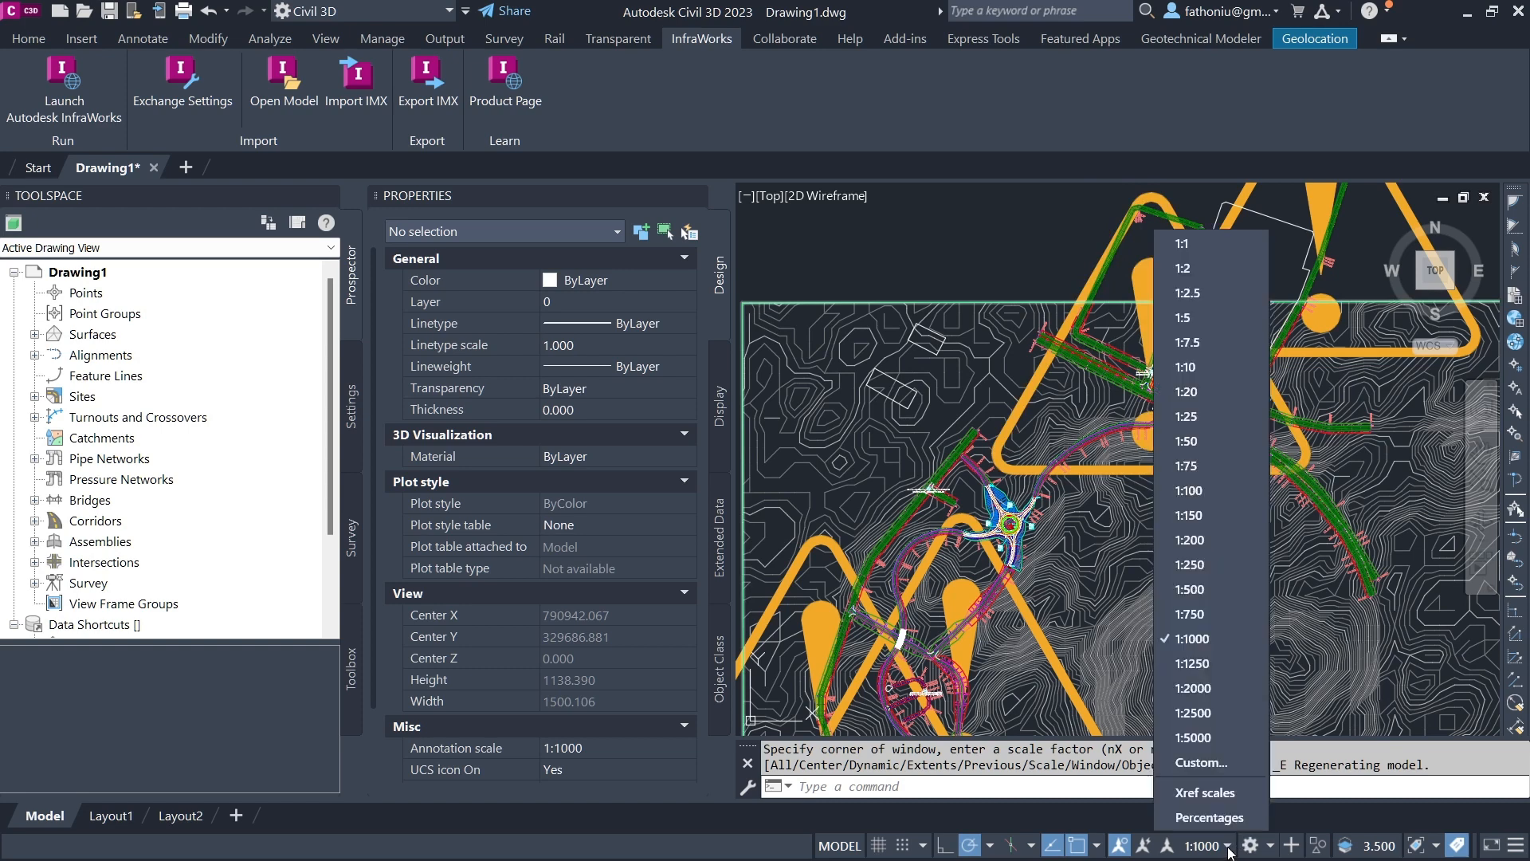
pyautogui.click(1187, 416)
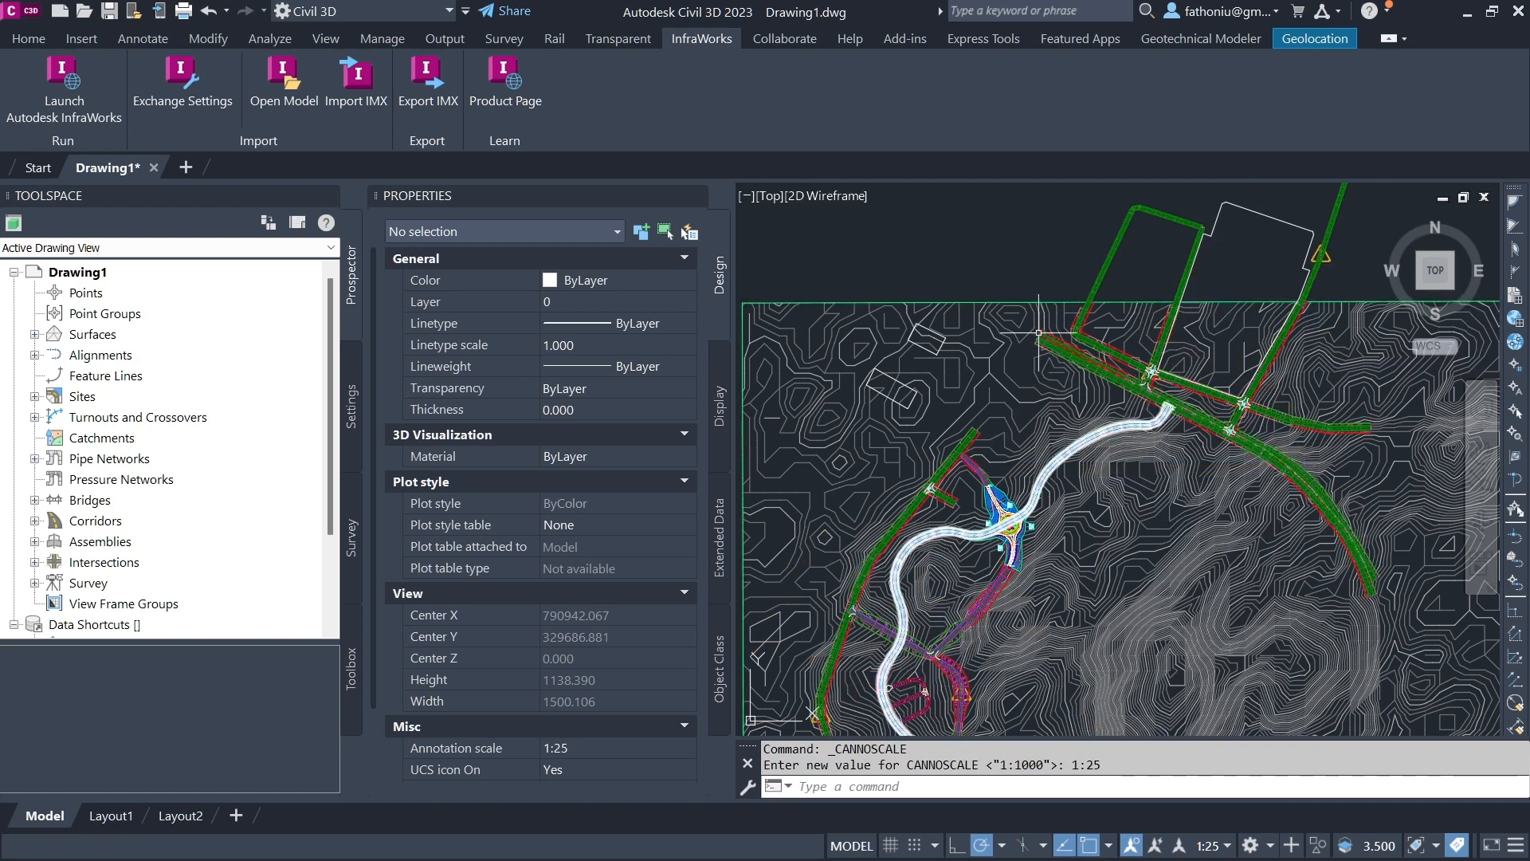
pyautogui.scroll(-5, 992, 269)
pyautogui.scroll(5, 944, 460)
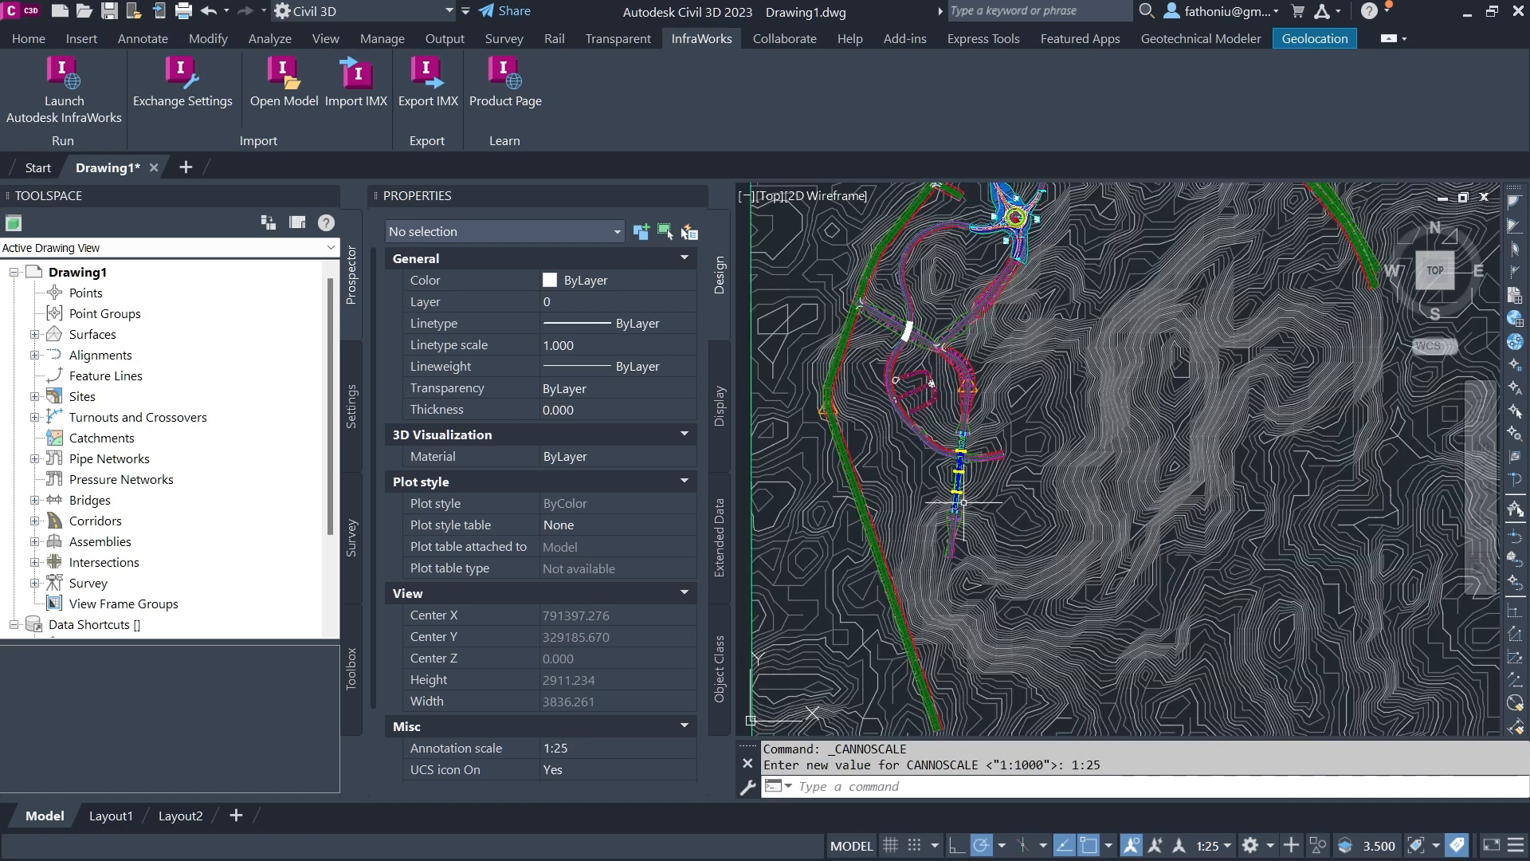
pyautogui.scroll(3, 944, 460)
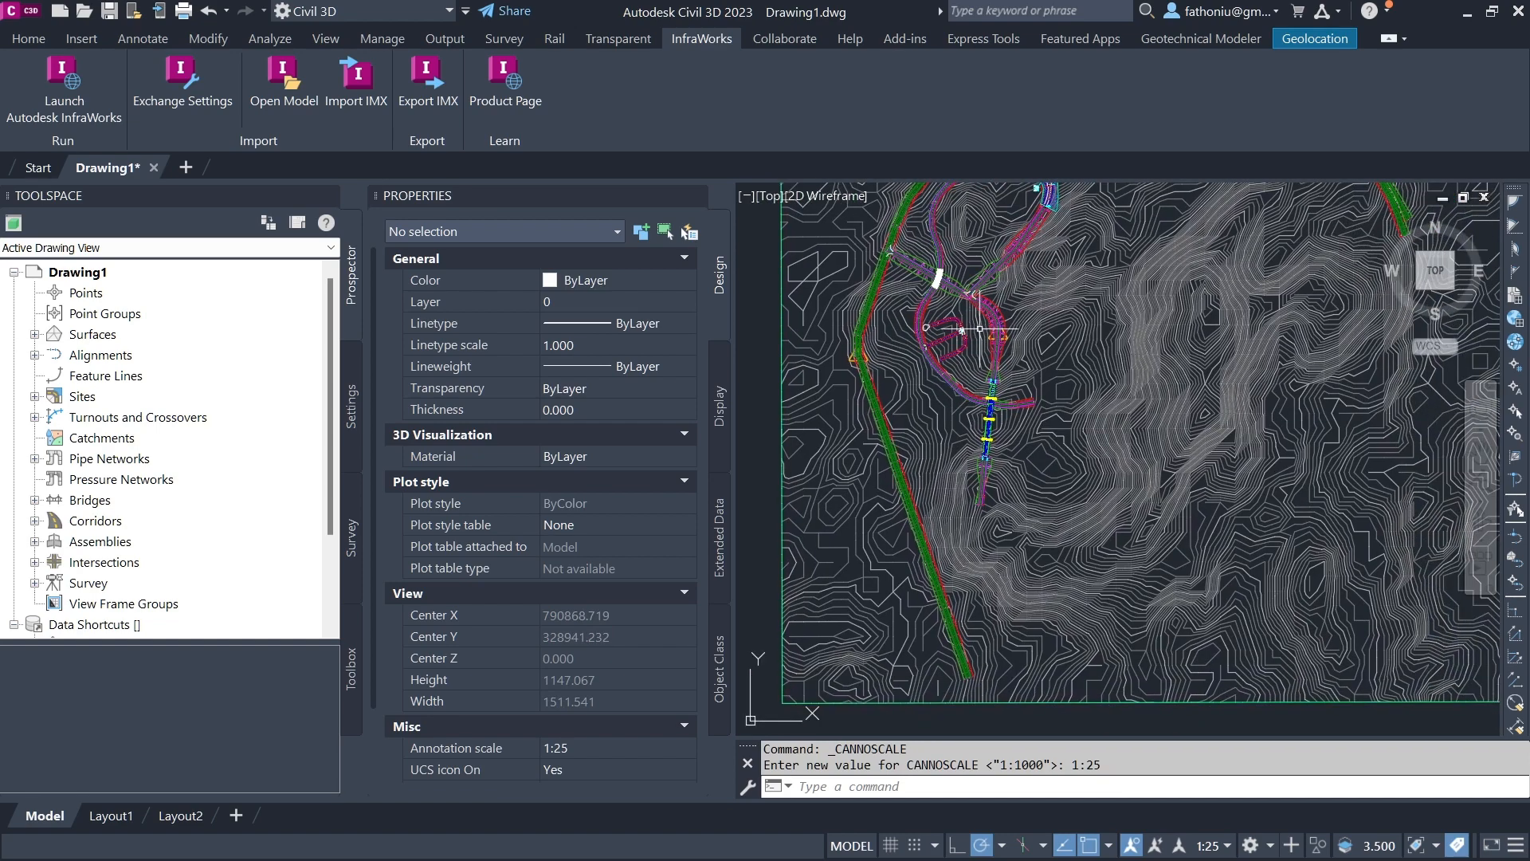
pyautogui.scroll(2, 974, 324)
pyautogui.scroll(2, 974, 323)
pyautogui.scroll(3, 1051, 454)
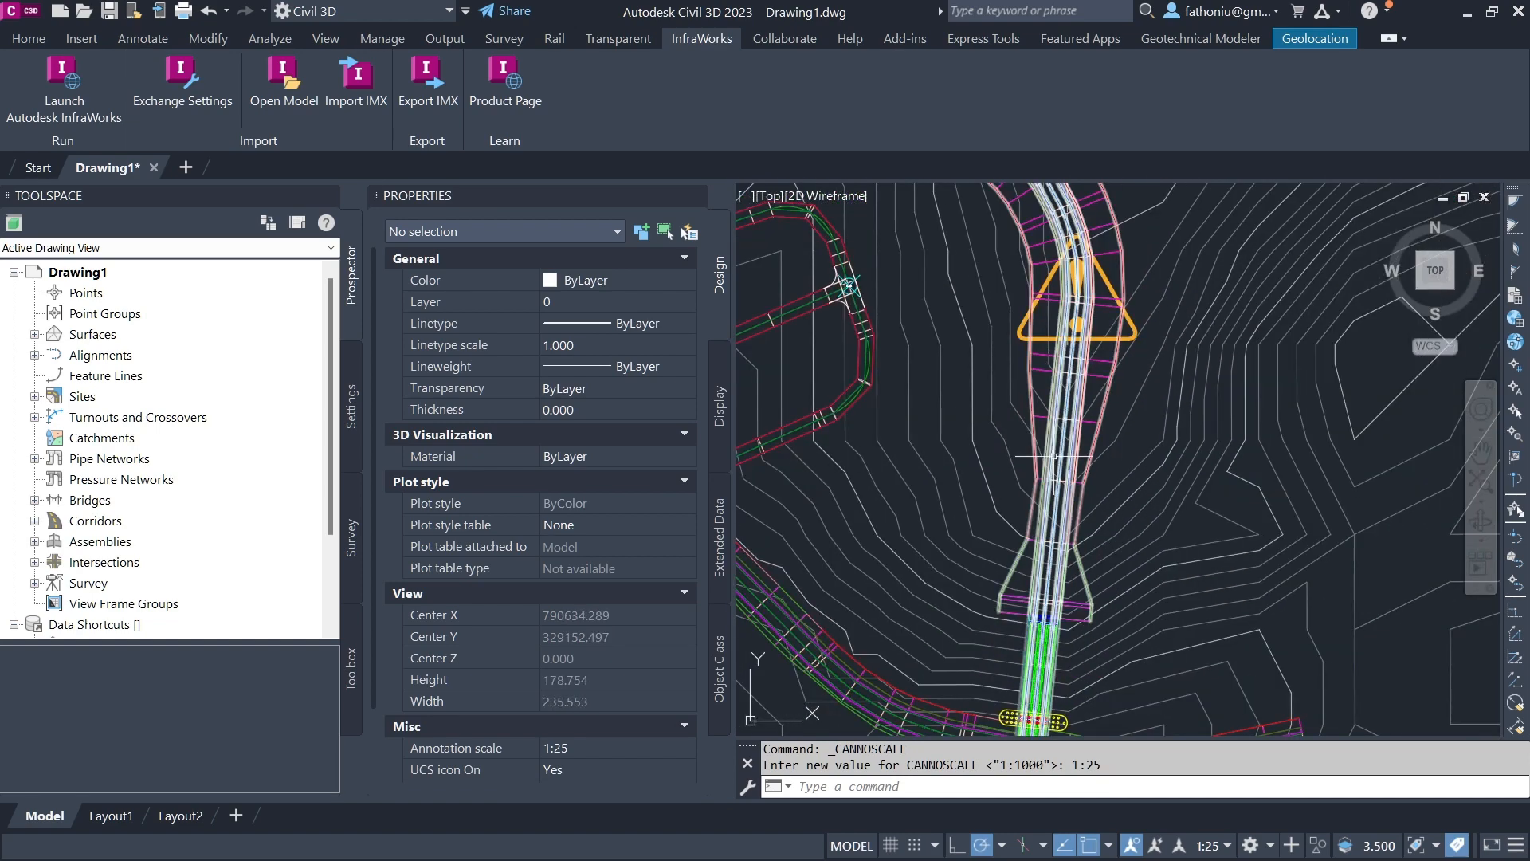
pyautogui.scroll(-3, 1041, 434)
pyautogui.moveTo(941, 327)
pyautogui.mouseDown(button='middle')
pyautogui.moveTo(993, 503)
pyautogui.moveTo(1022, 352)
pyautogui.mouseUp(button='middle')
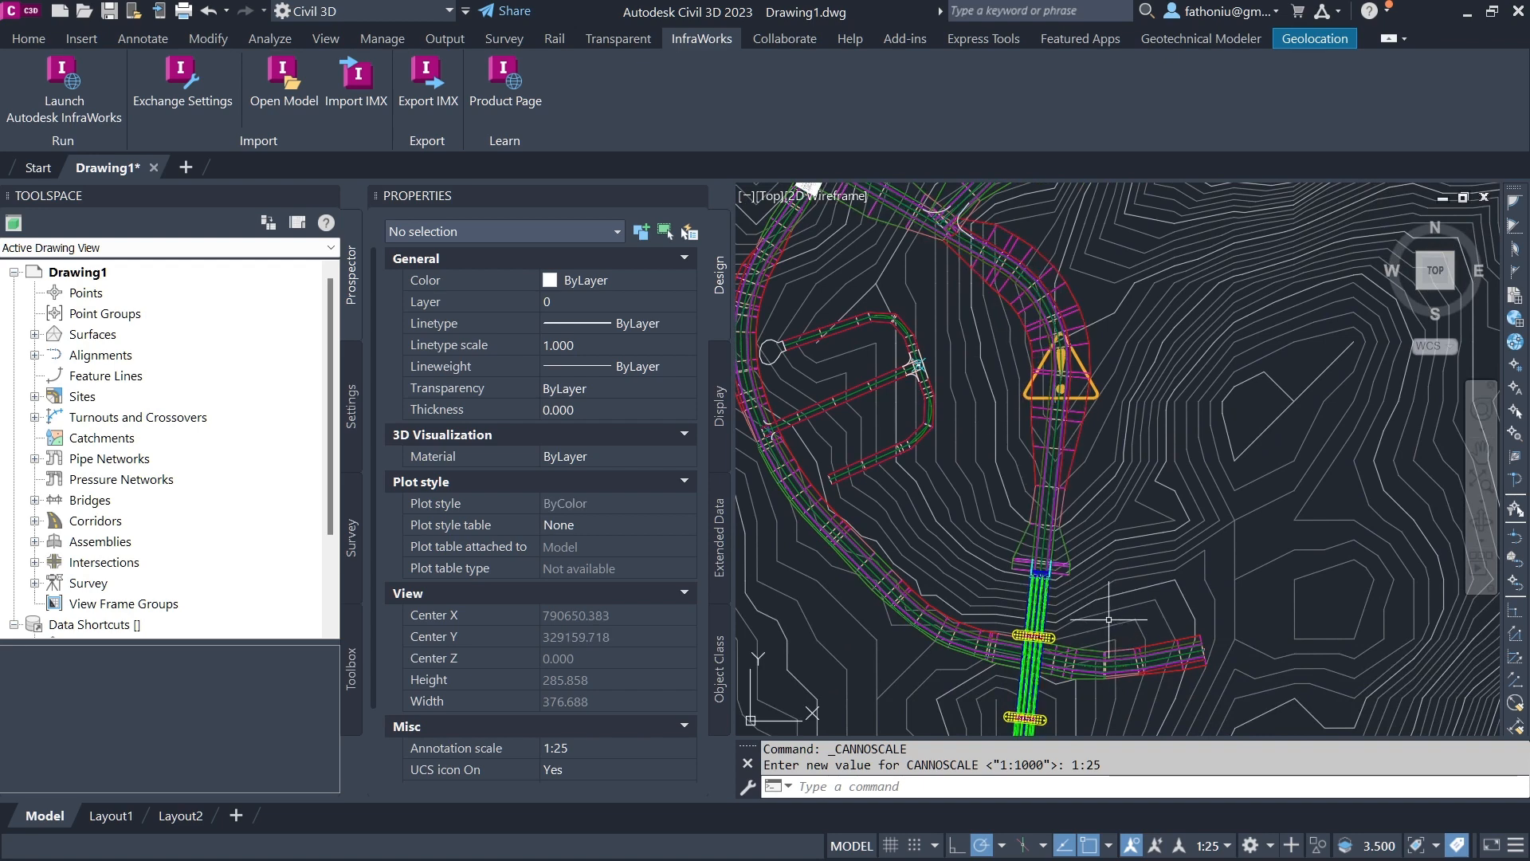
# Set the annotation scale to 1:20 and check the road leading onto the bridge
pyautogui.click(1228, 846)
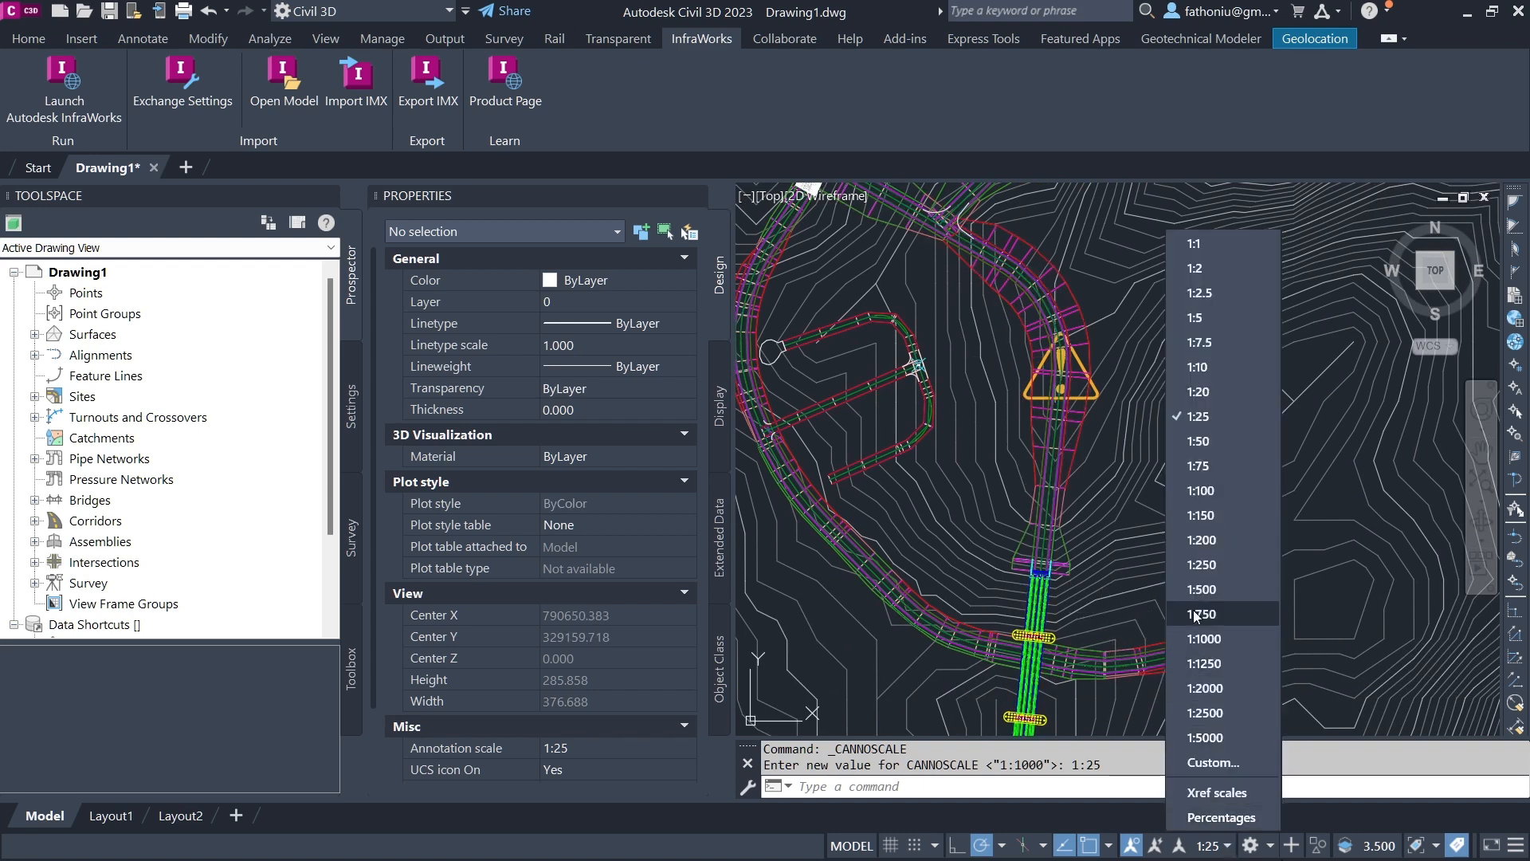
pyautogui.click(1207, 392)
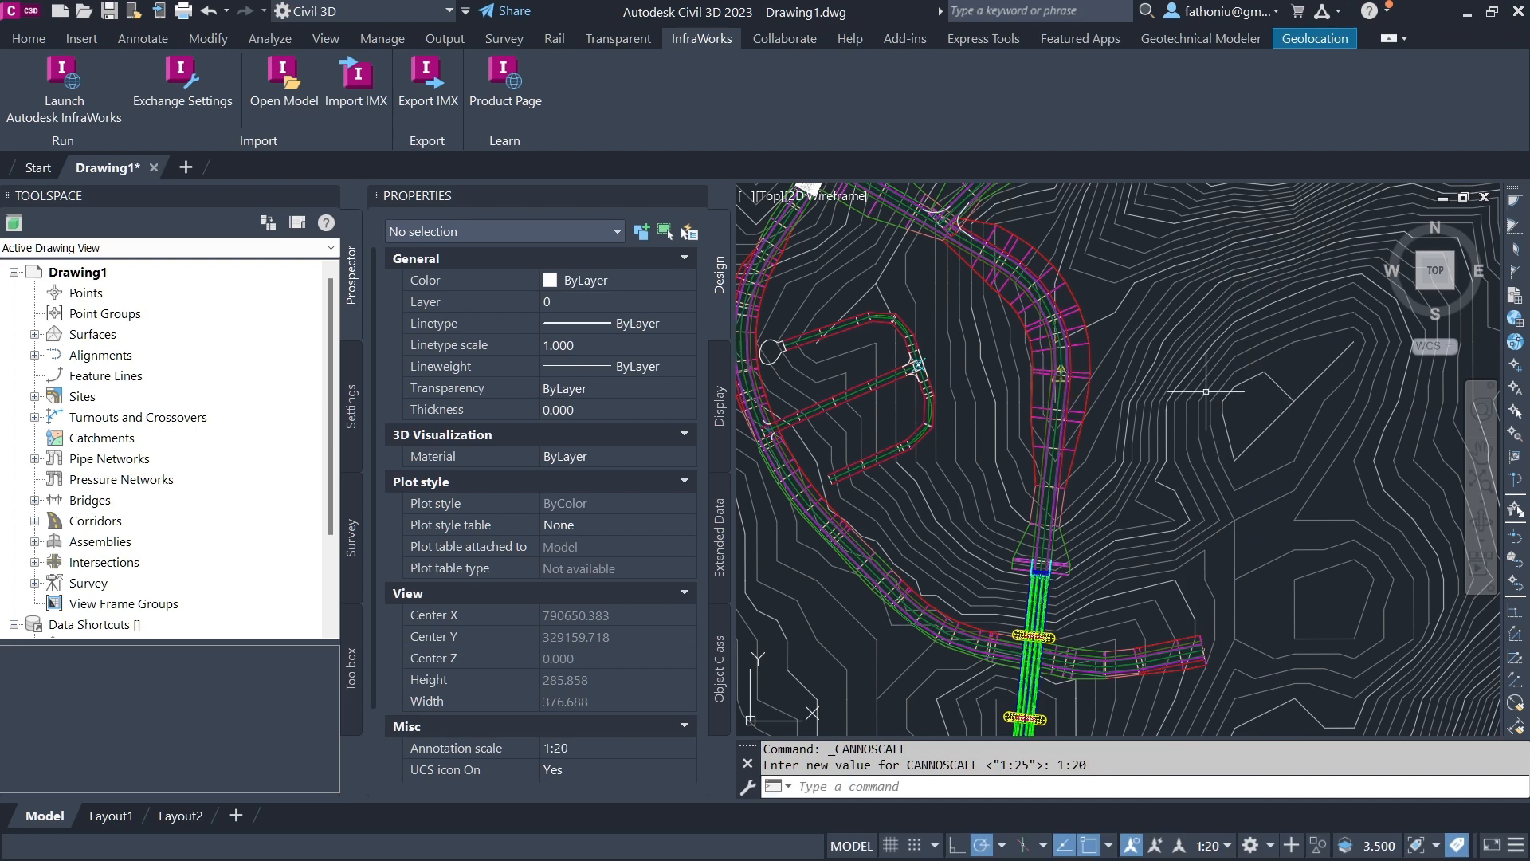
pyautogui.scroll(2, 1040, 622)
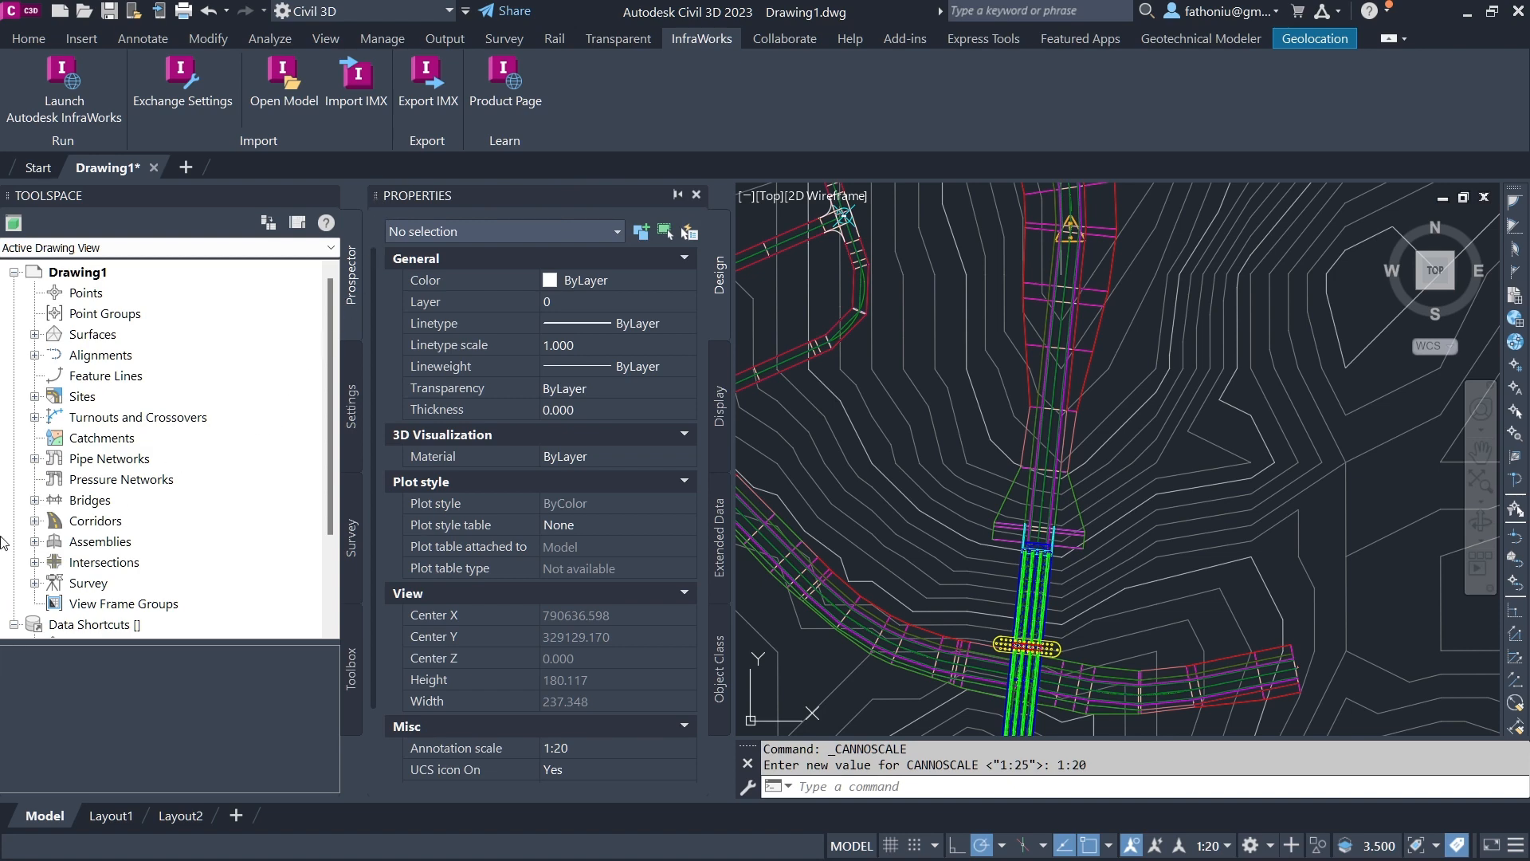
# Dock the Properties palette beneath Toolspace and give the Toolspace more height
pyautogui.moveTo(2, 501); pyautogui.dragTo(3, 502)
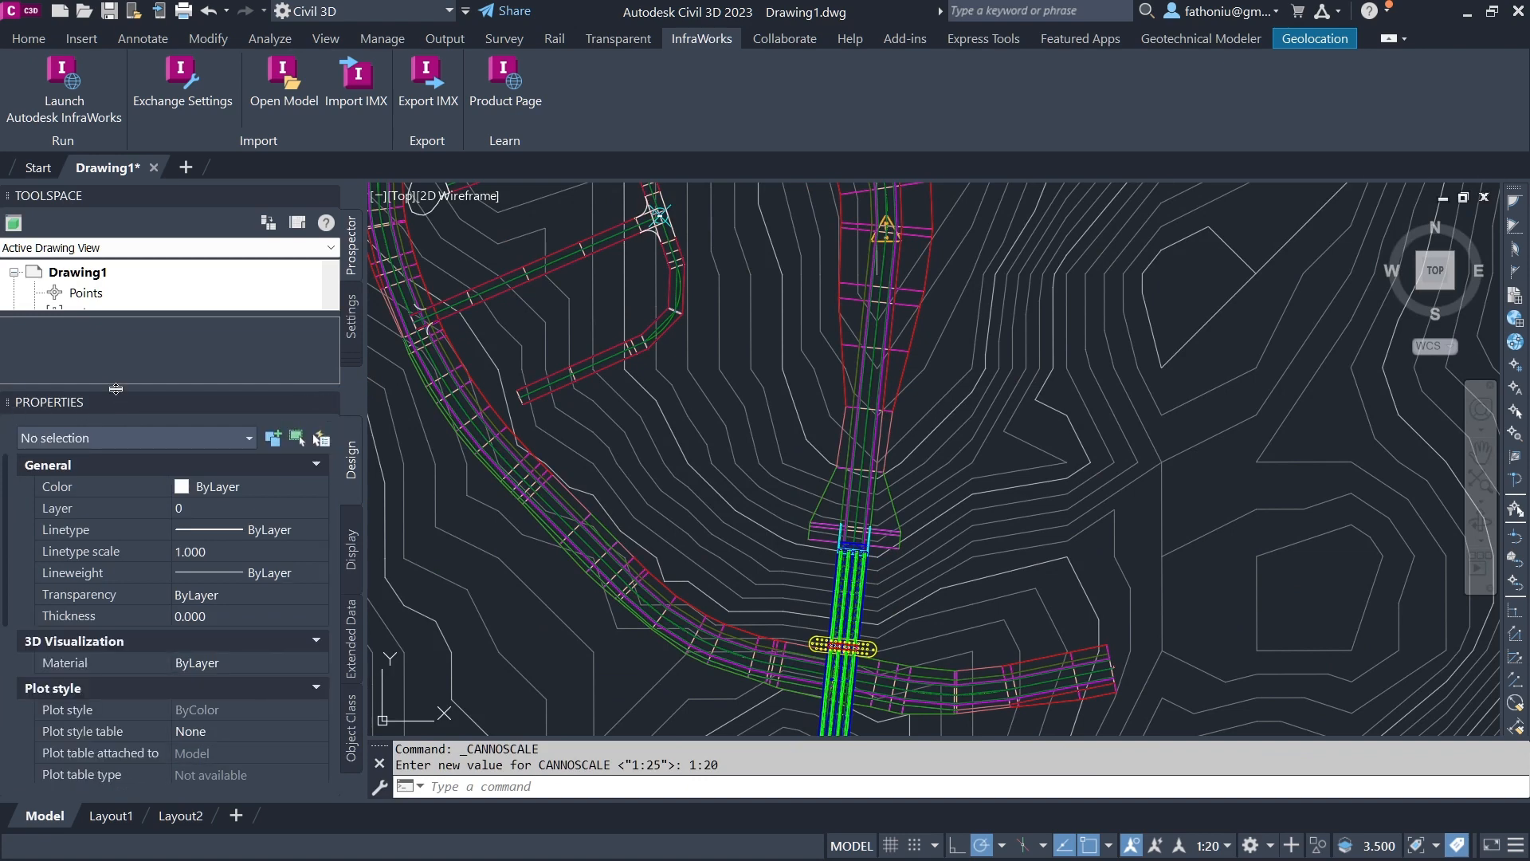
pyautogui.moveTo(114, 389); pyautogui.dragTo(136, 388)
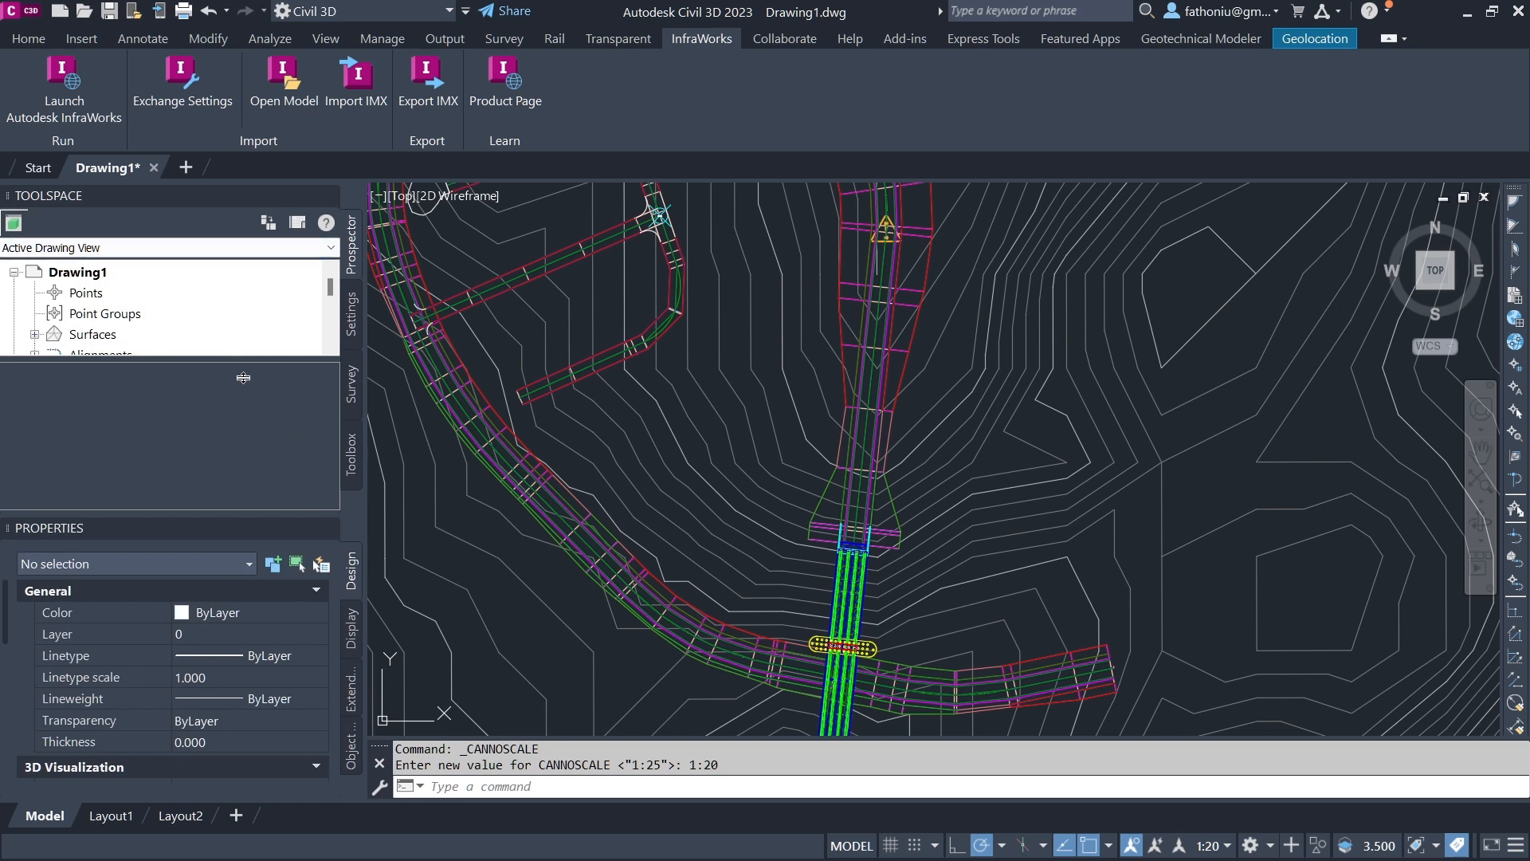
pyautogui.click(275, 312)
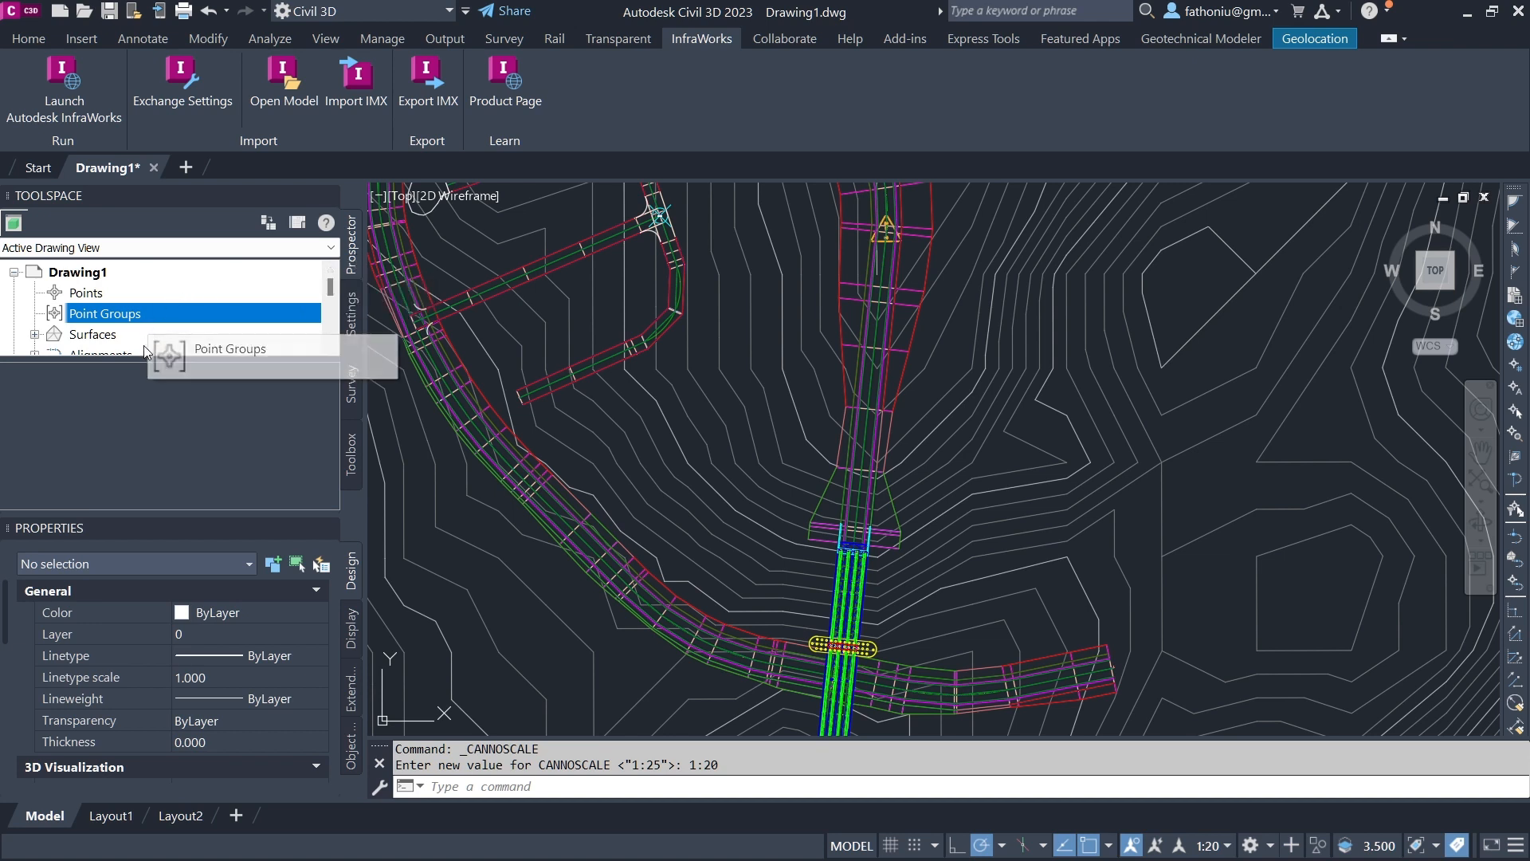
pyautogui.moveTo(140, 363); pyautogui.dragTo(133, 432)
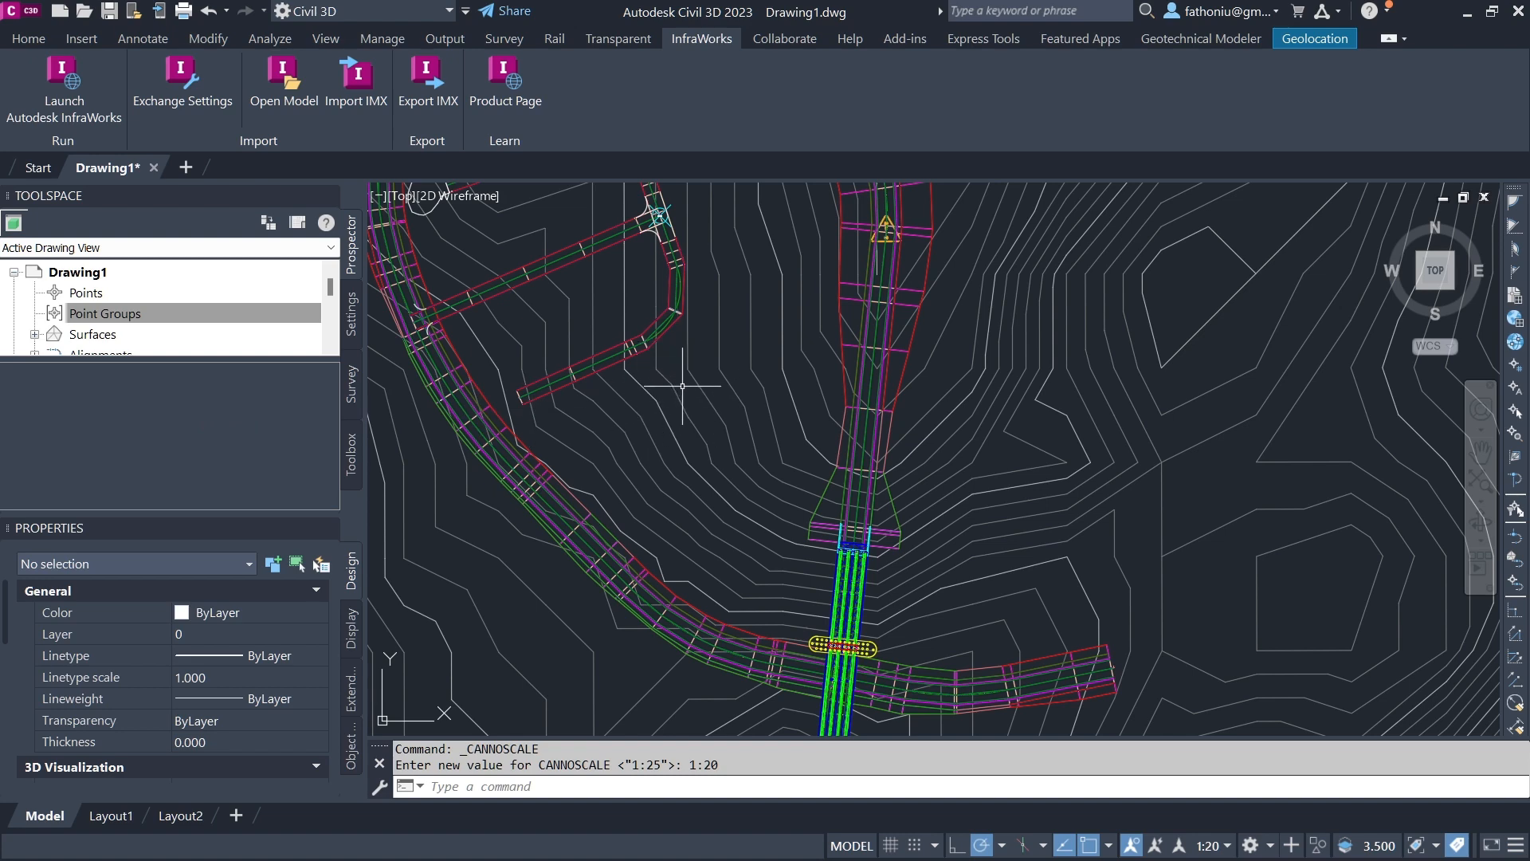
# Look through the drawing's layer list in the Layer Properties Manager, including the annotation and bridge layers, and close it
pyautogui.moveTo(680, 383)
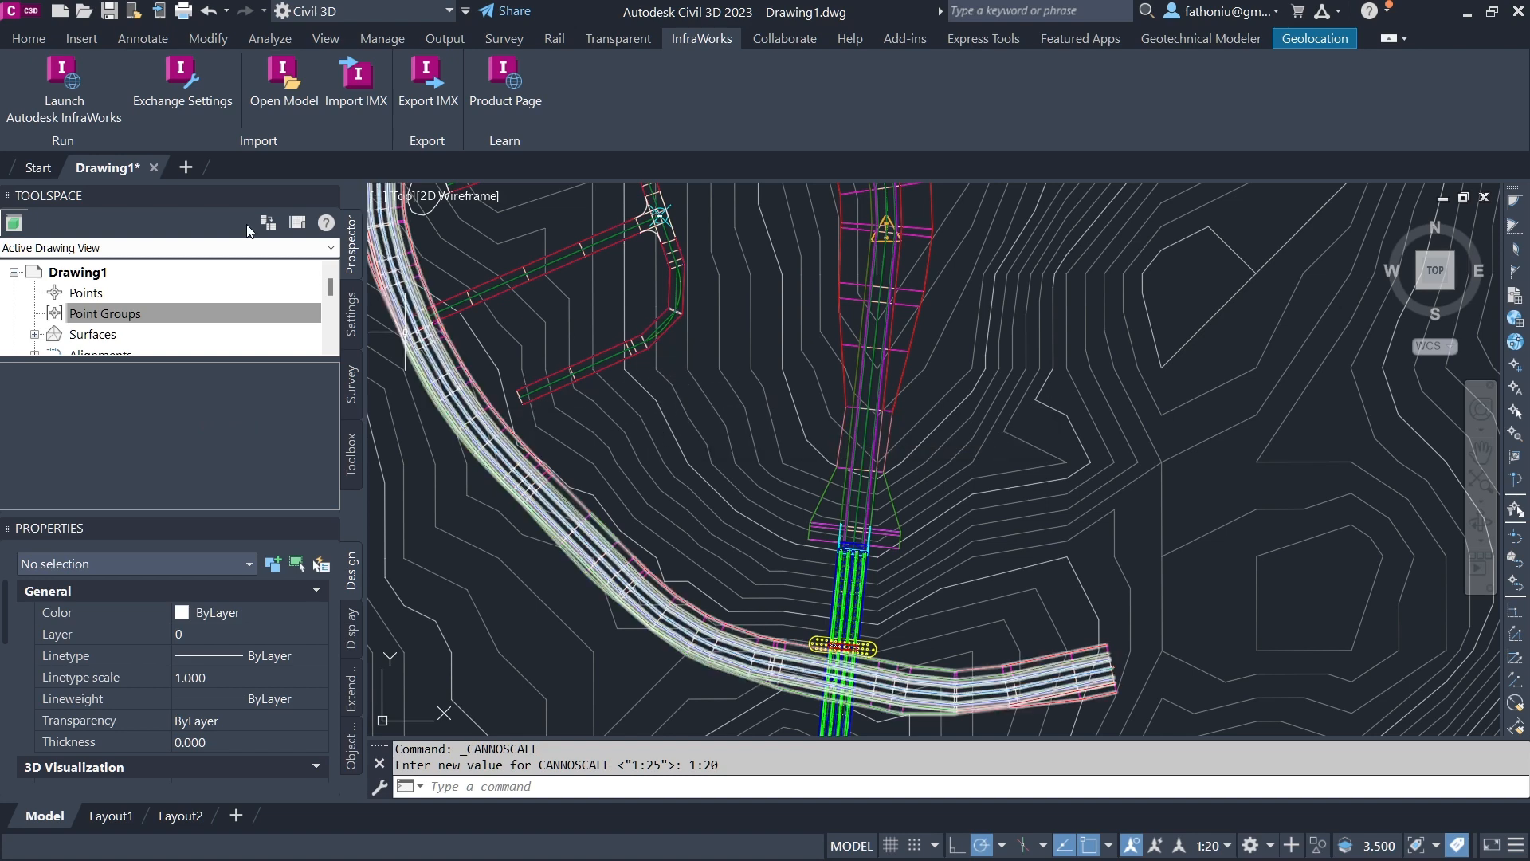
pyautogui.click(29, 38)
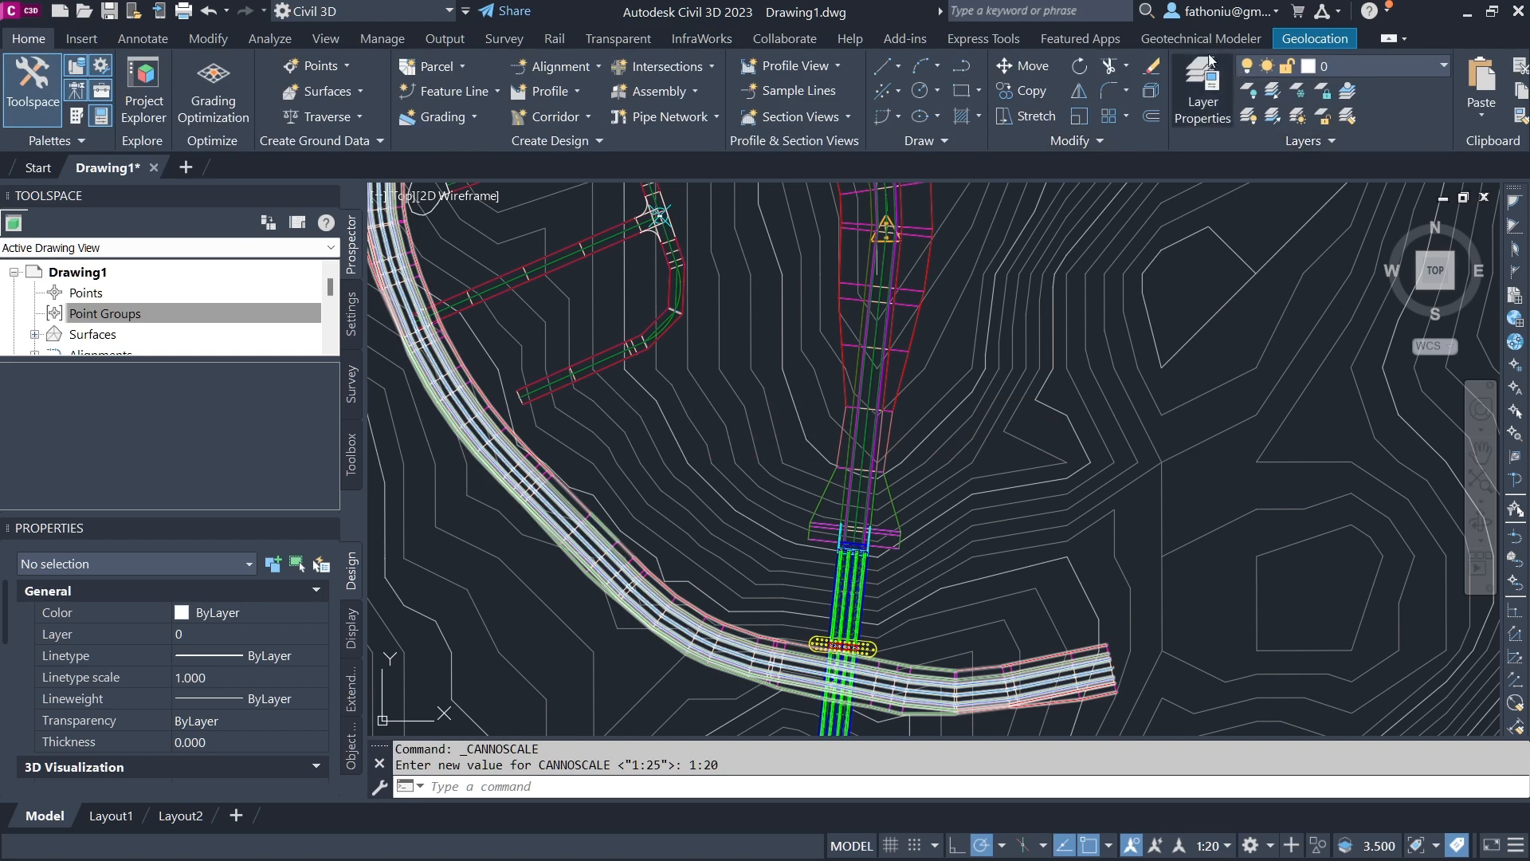
pyautogui.click(1202, 89)
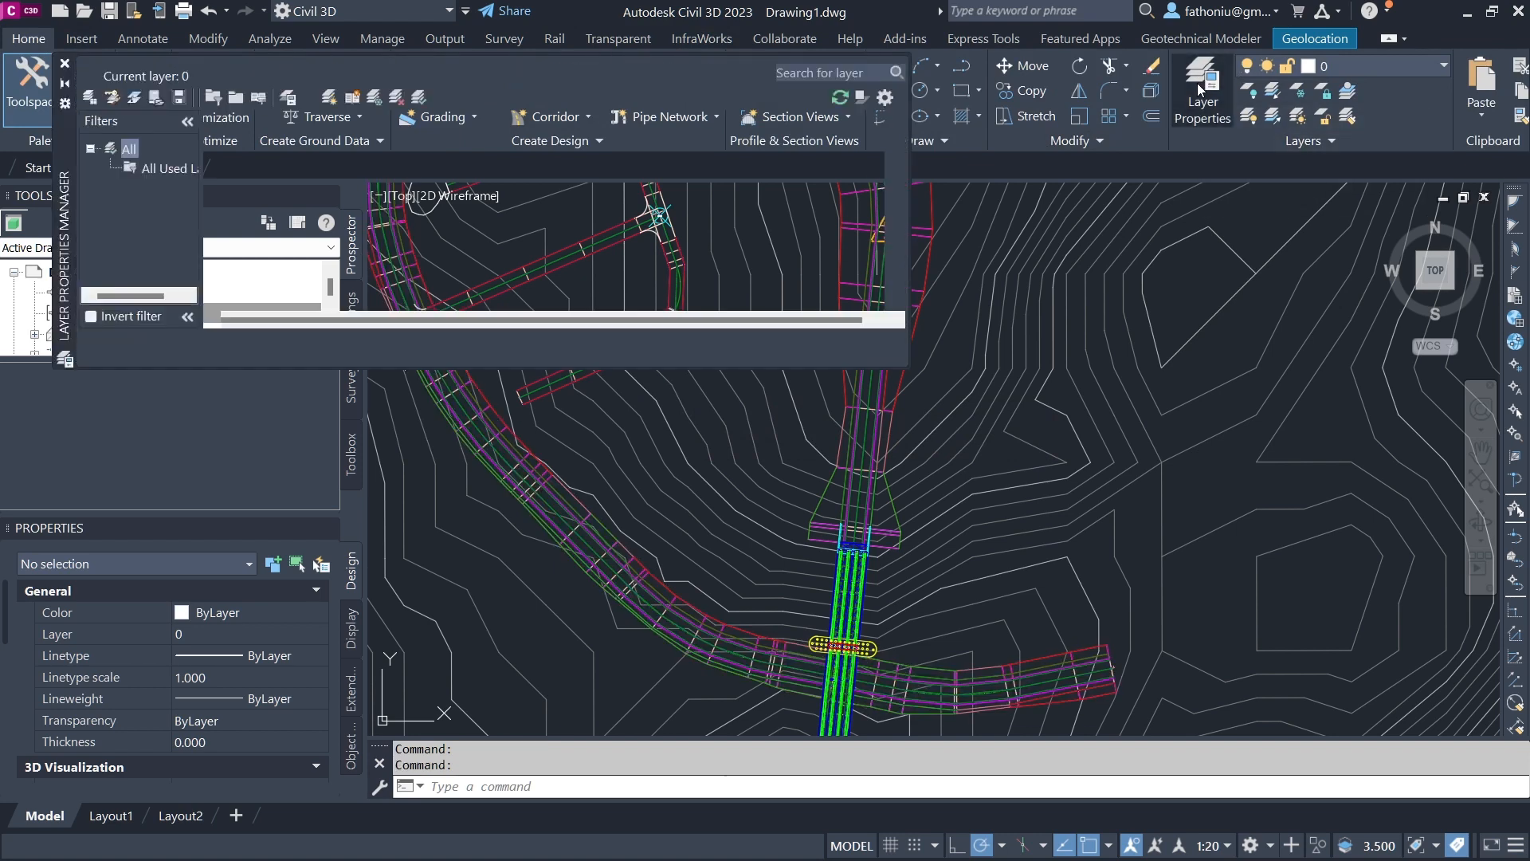
pyautogui.scroll(-6, 263, 199)
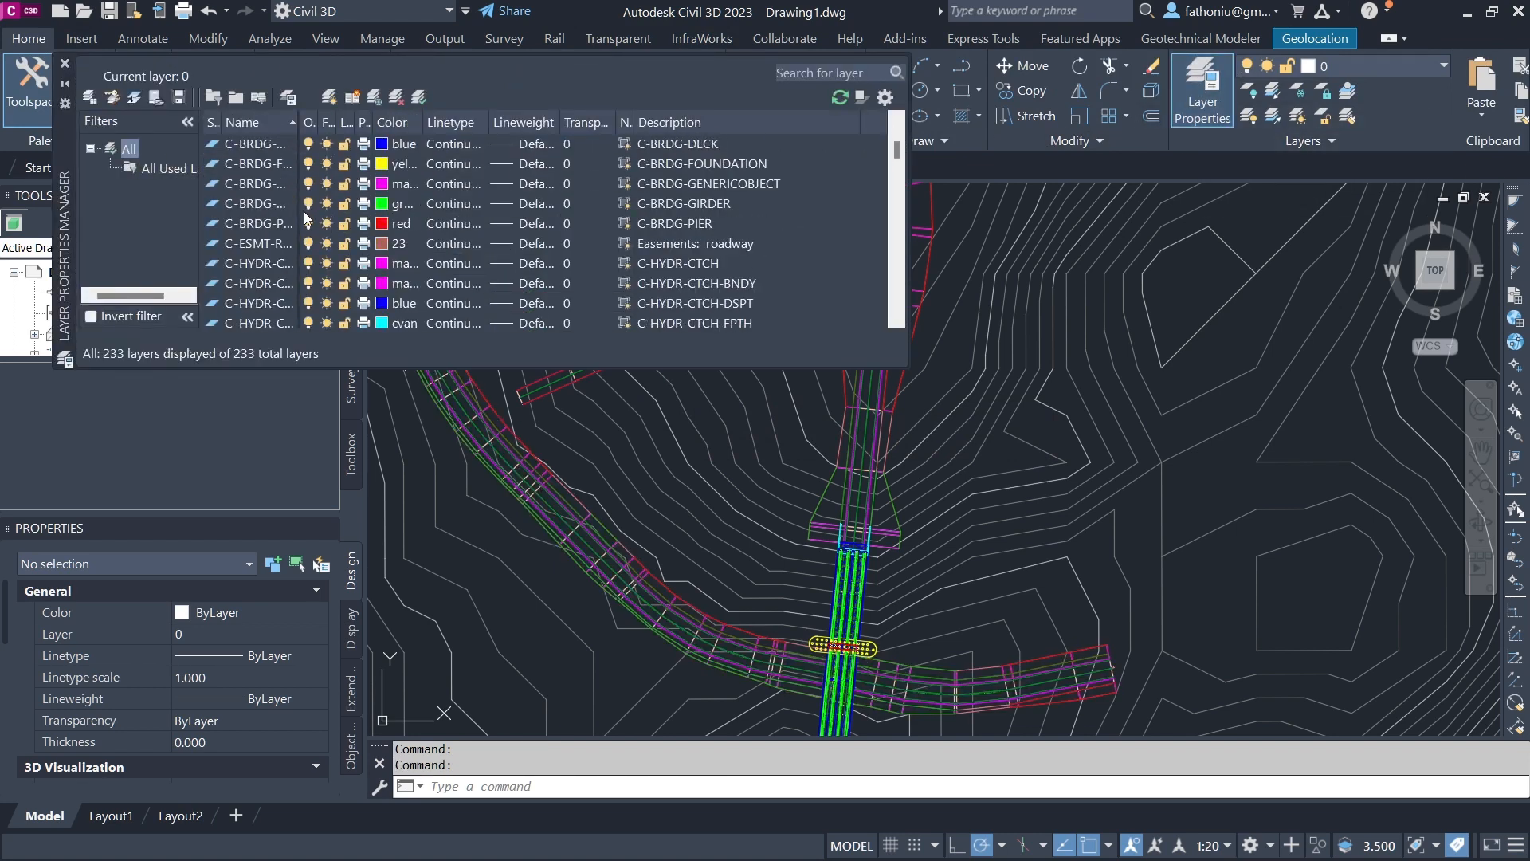
pyautogui.scroll(3, 307, 209)
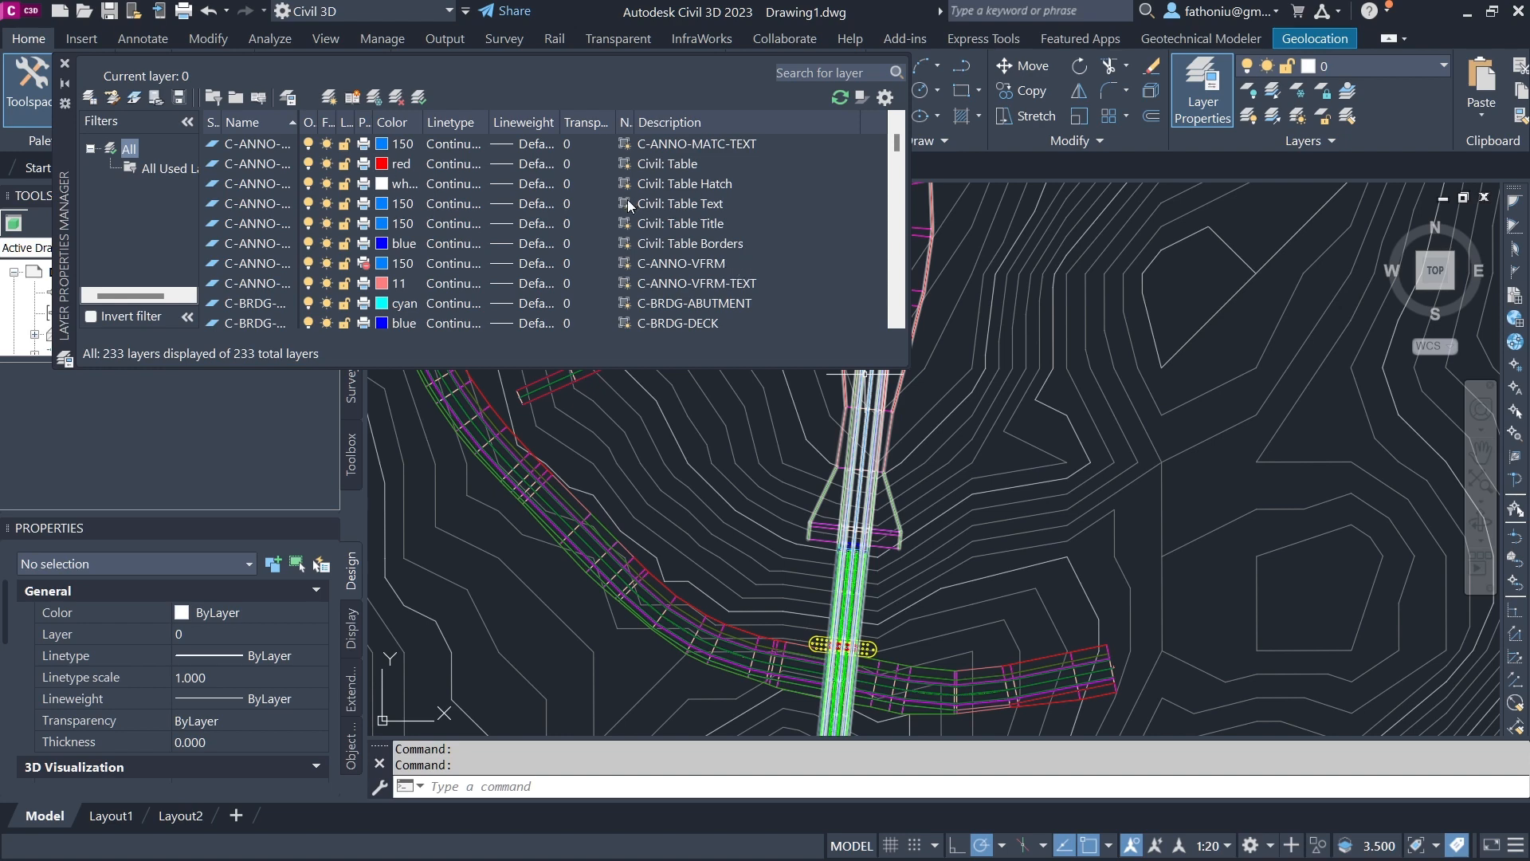
pyautogui.click(65, 64)
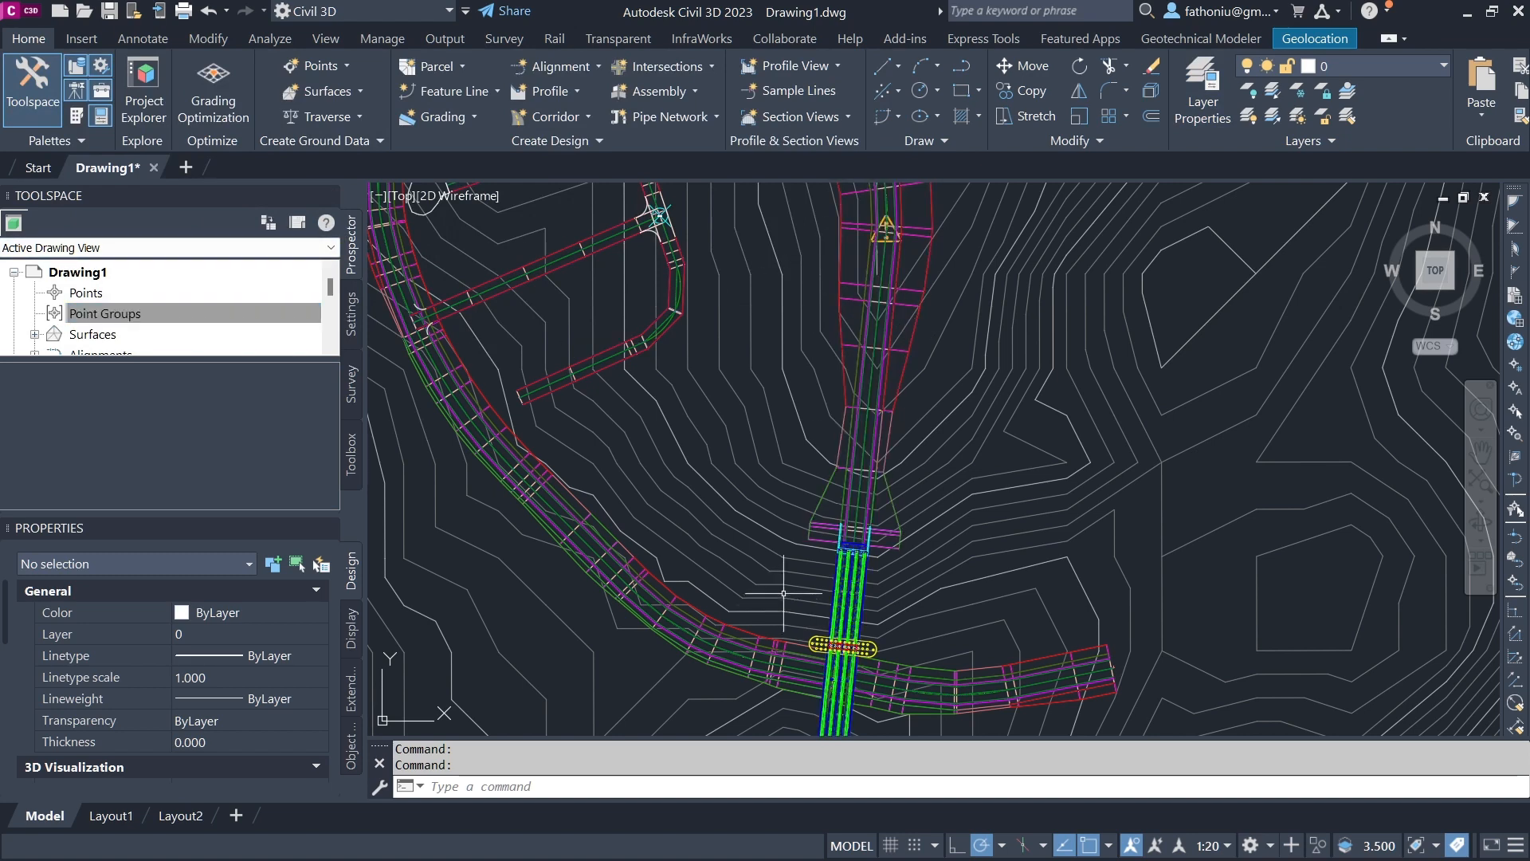
# Look through the drawing's object collections in Prospector, from Surfaces and Alignments down to Intersections and Survey
pyautogui.scroll(-4, 125, 320)
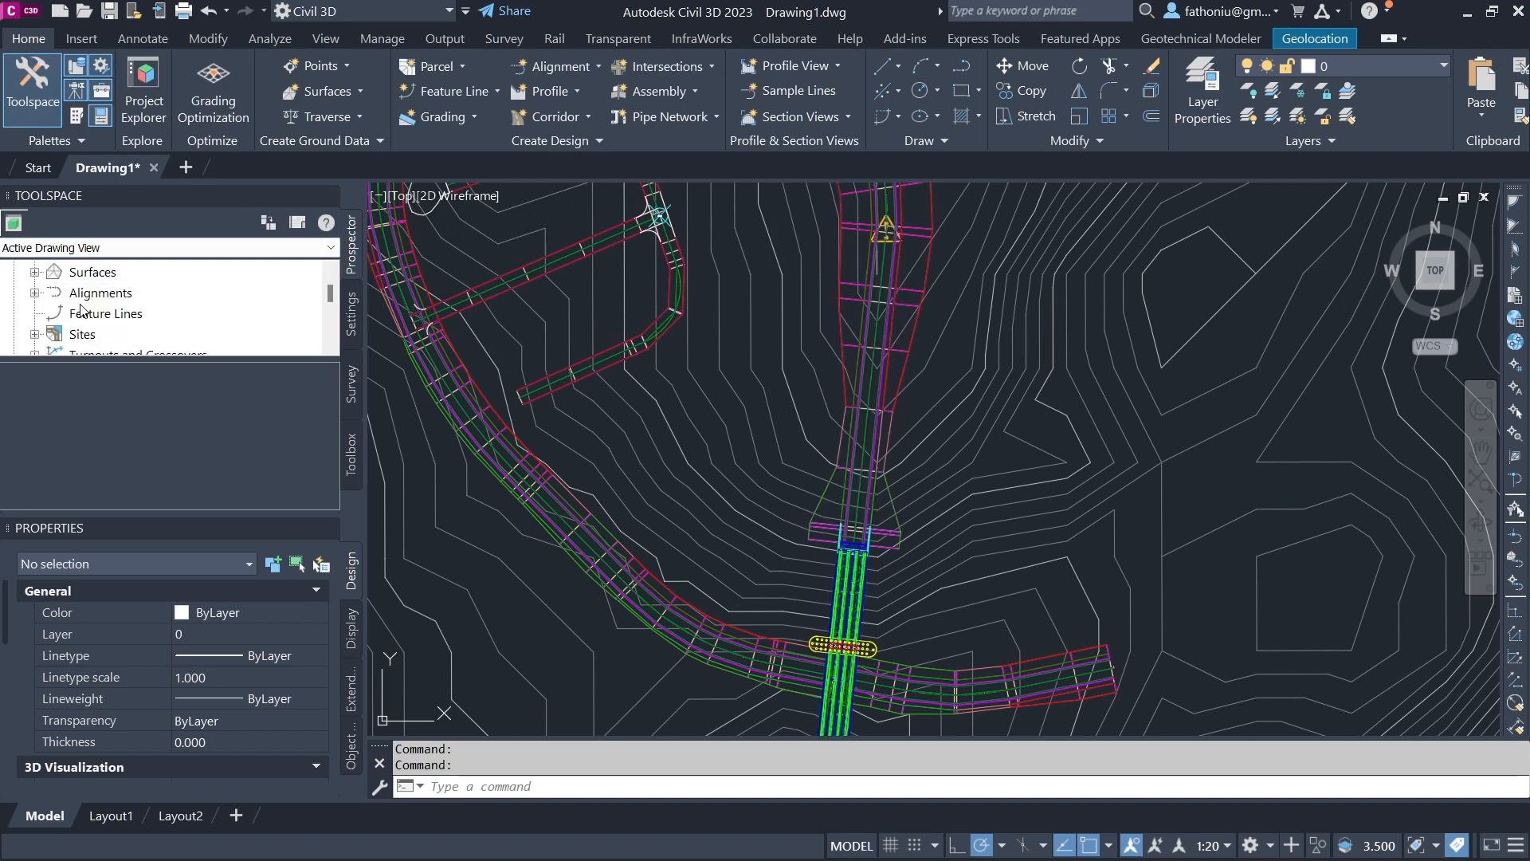
pyautogui.scroll(3, 86, 299)
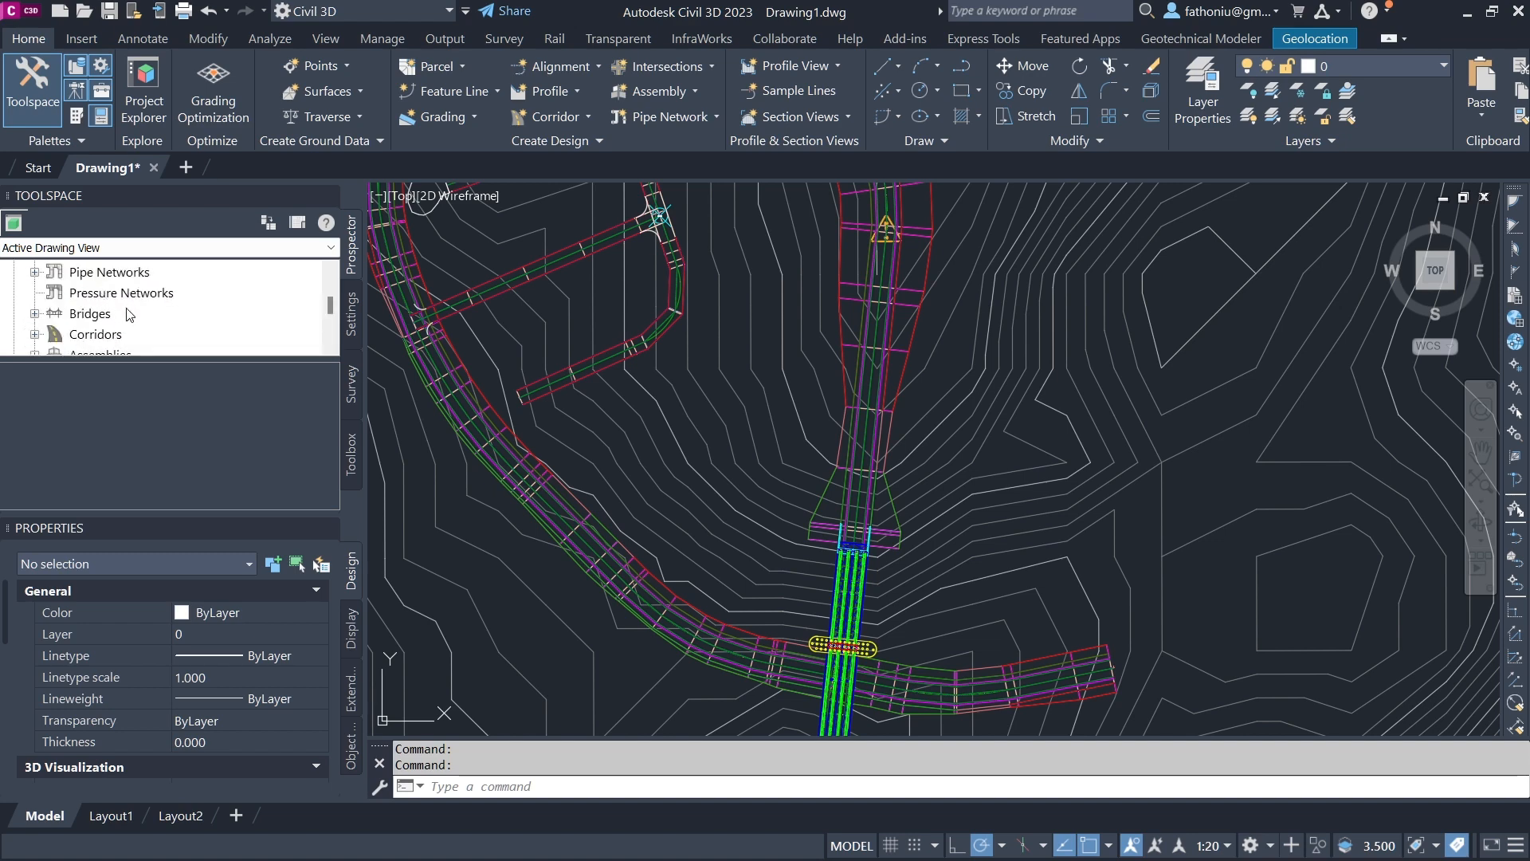
pyautogui.scroll(2, 126, 310)
pyautogui.scroll(-1, 113, 283)
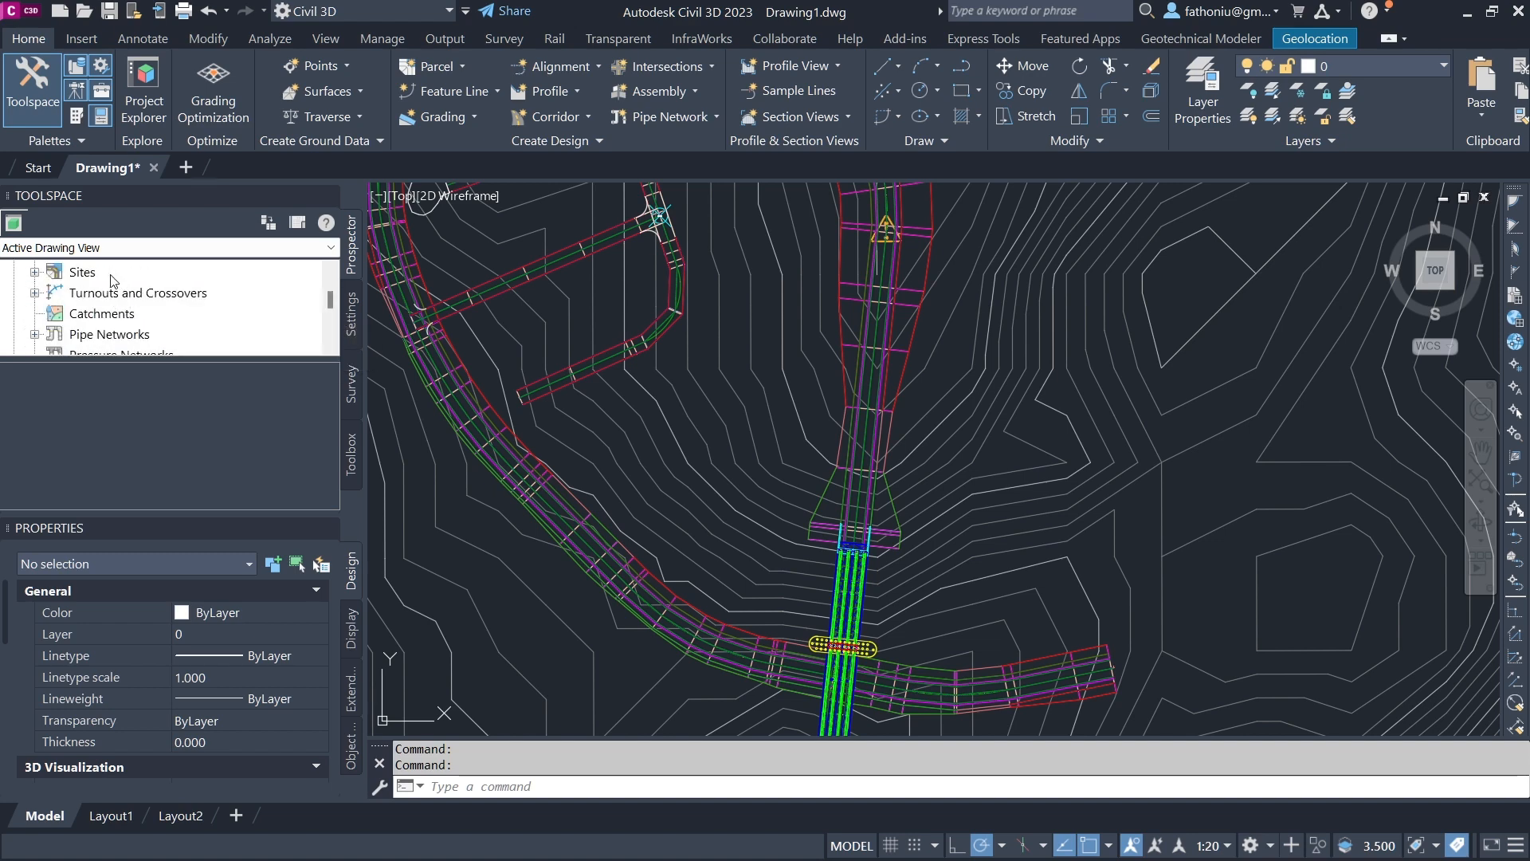
pyautogui.scroll(-2, 98, 340)
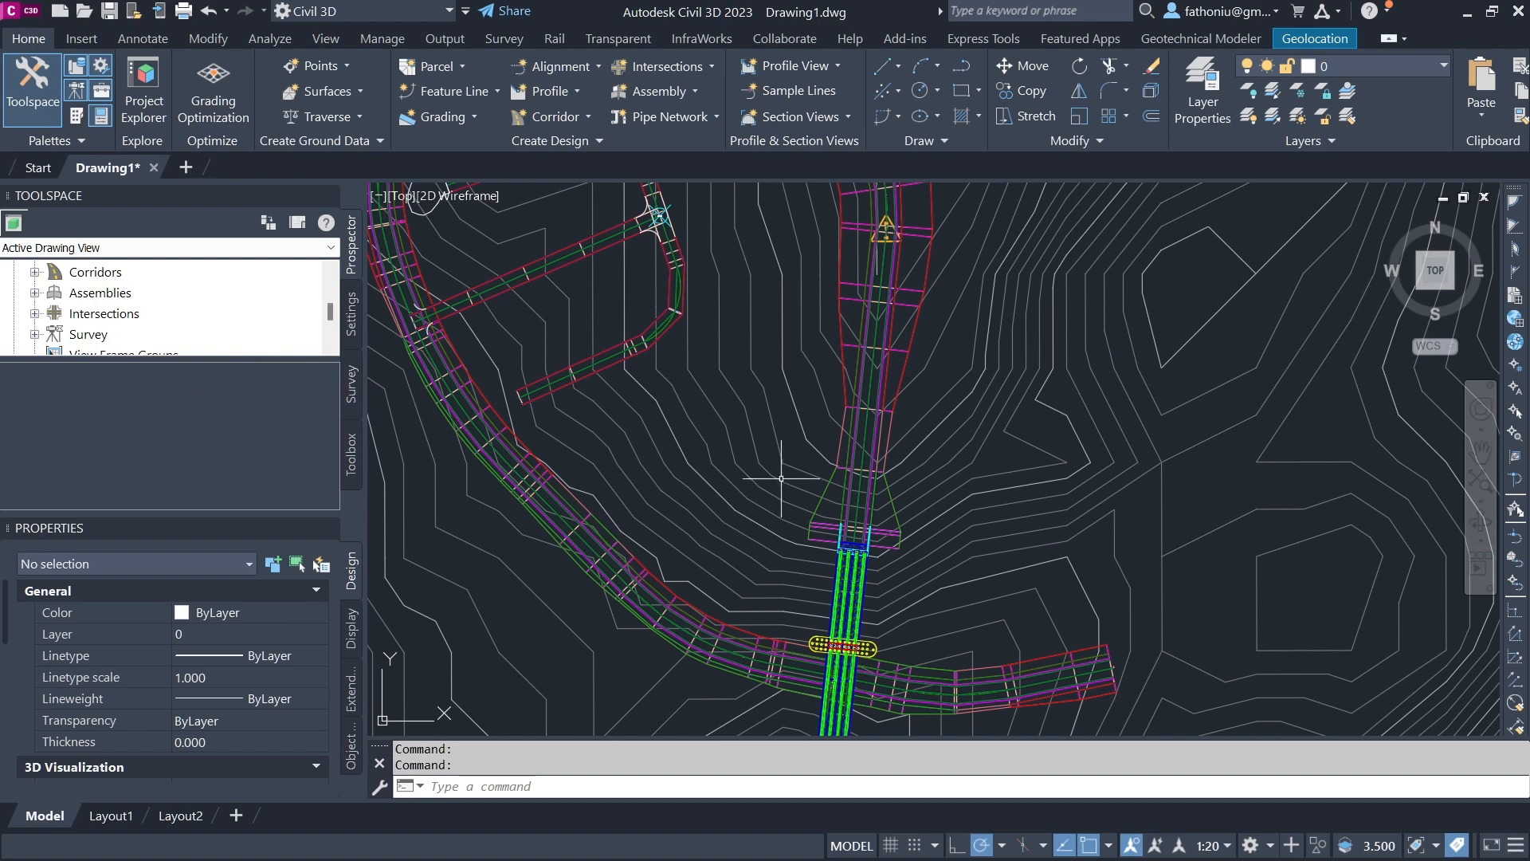
# Inspect the full drawing extent, including the column of assemblies below the surface boundary and the road network
pyautogui.scroll(-5, 787, 476)
pyautogui.scroll(-4, 788, 477)
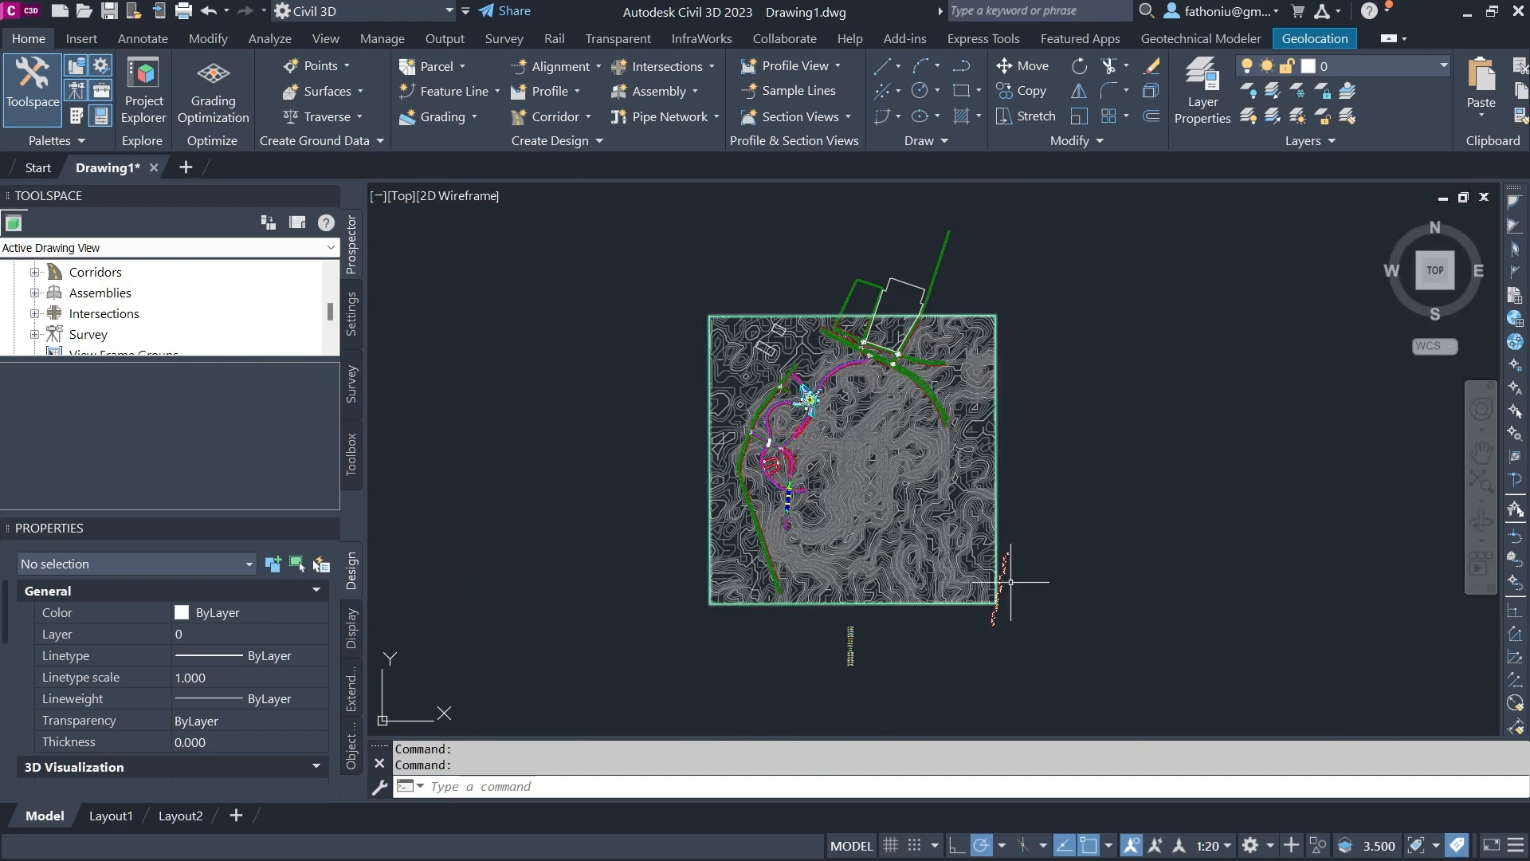
pyautogui.scroll(8, 861, 635)
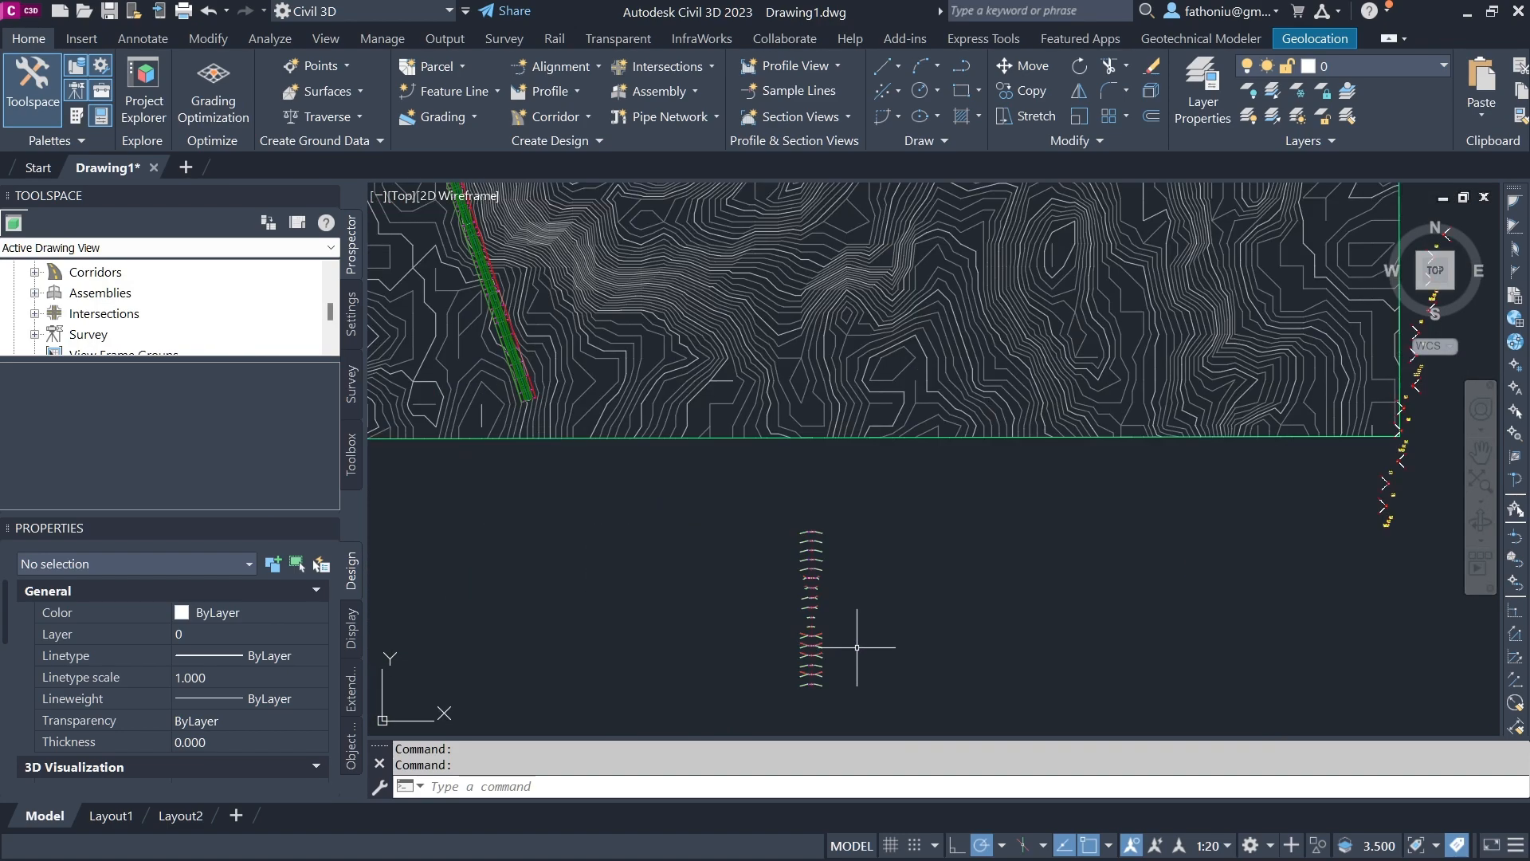
pyautogui.scroll(-6, 916, 351)
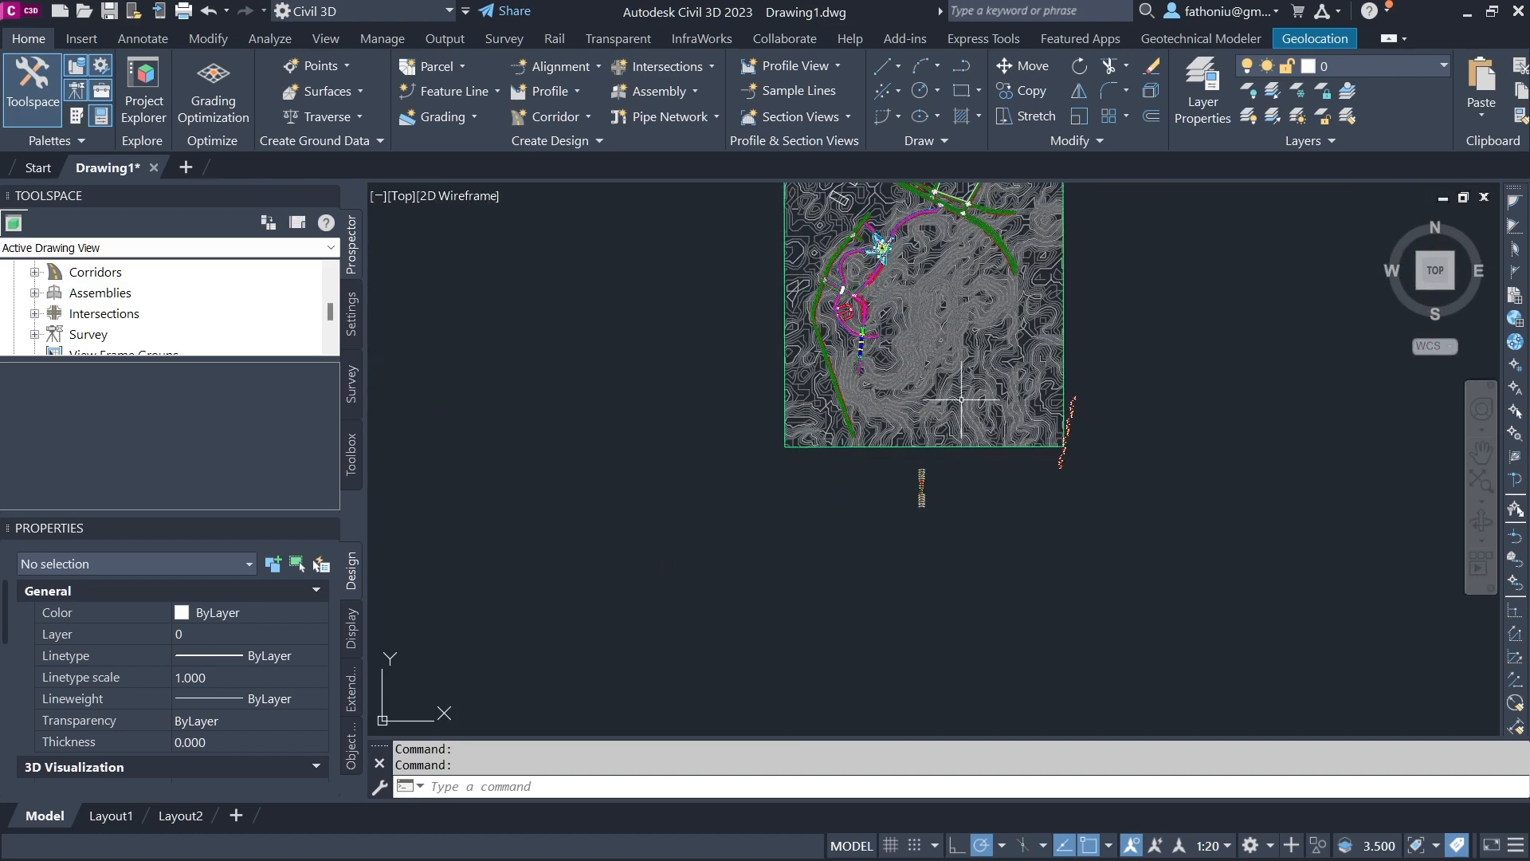
pyautogui.scroll(8, 947, 351)
pyautogui.scroll(-8, 941, 346)
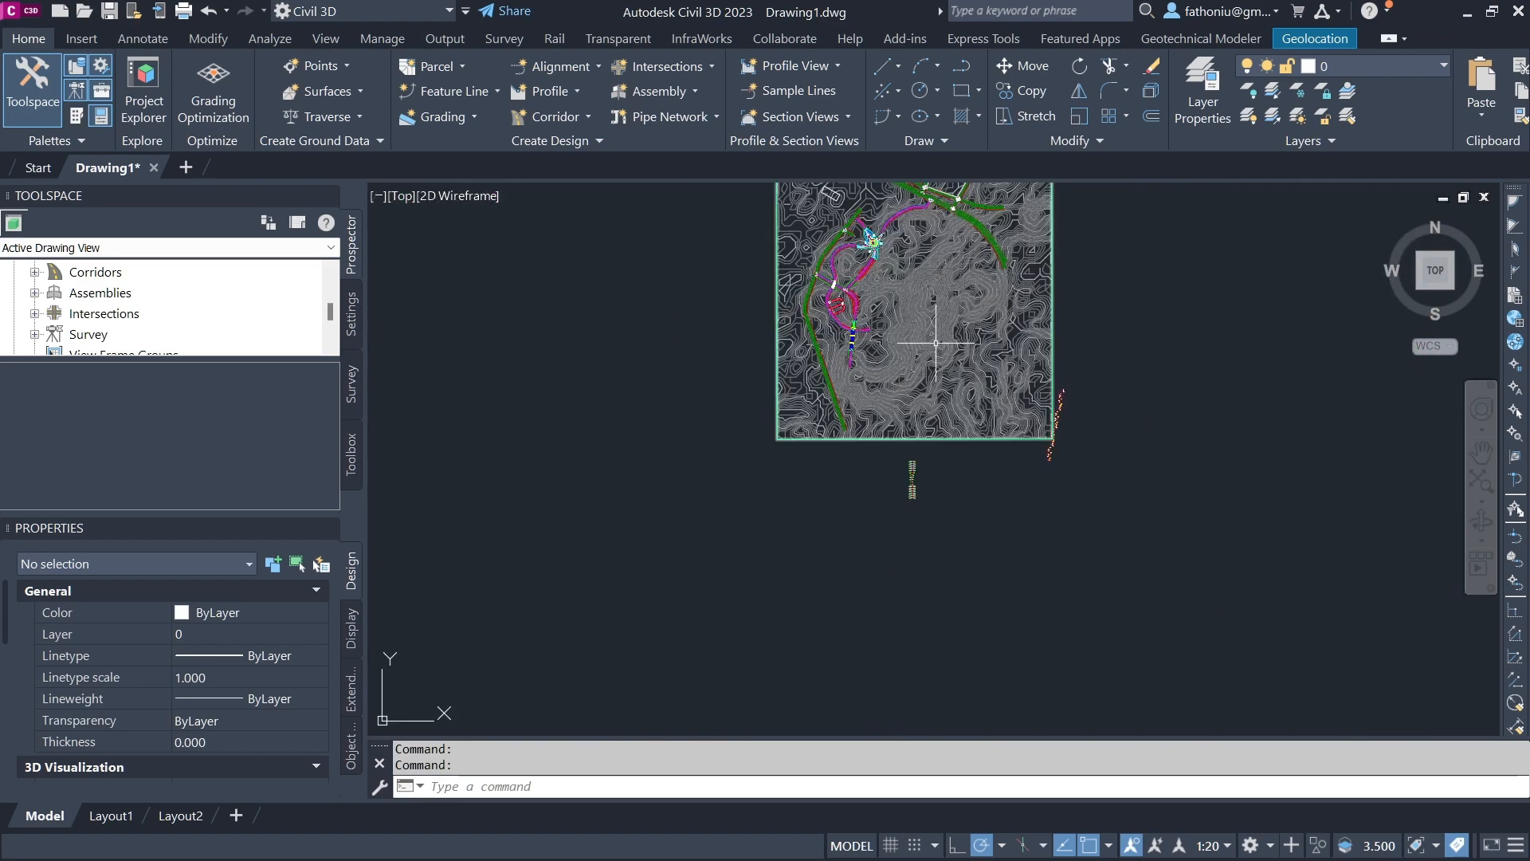
pyautogui.scroll(2, 892, 323)
pyautogui.scroll(4, 893, 323)
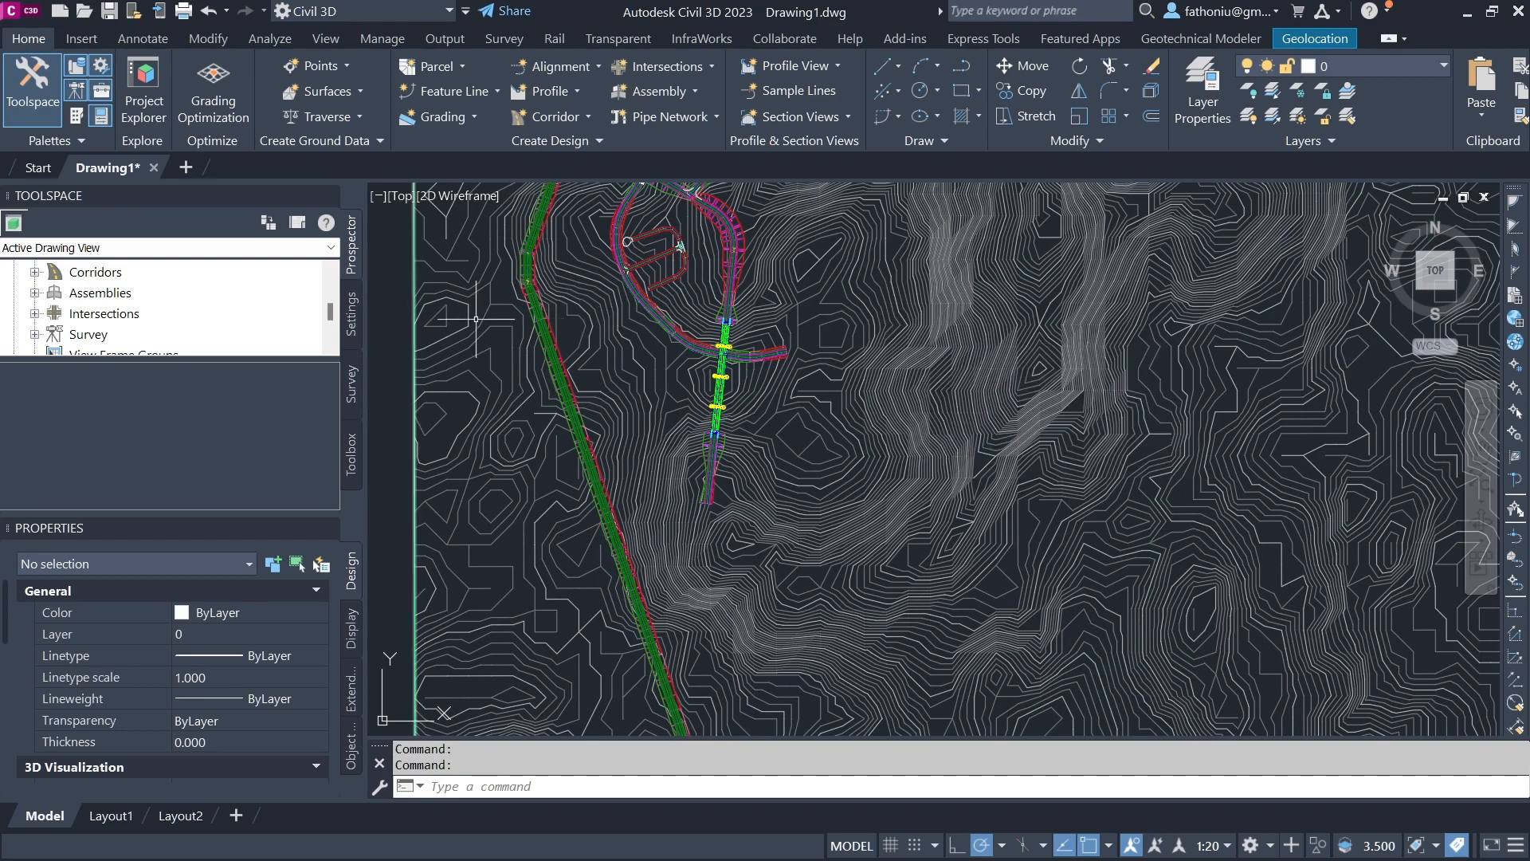
# Expand the Surfaces collection in Prospector to list the imported surfaces
pyautogui.scroll(4, 49, 295)
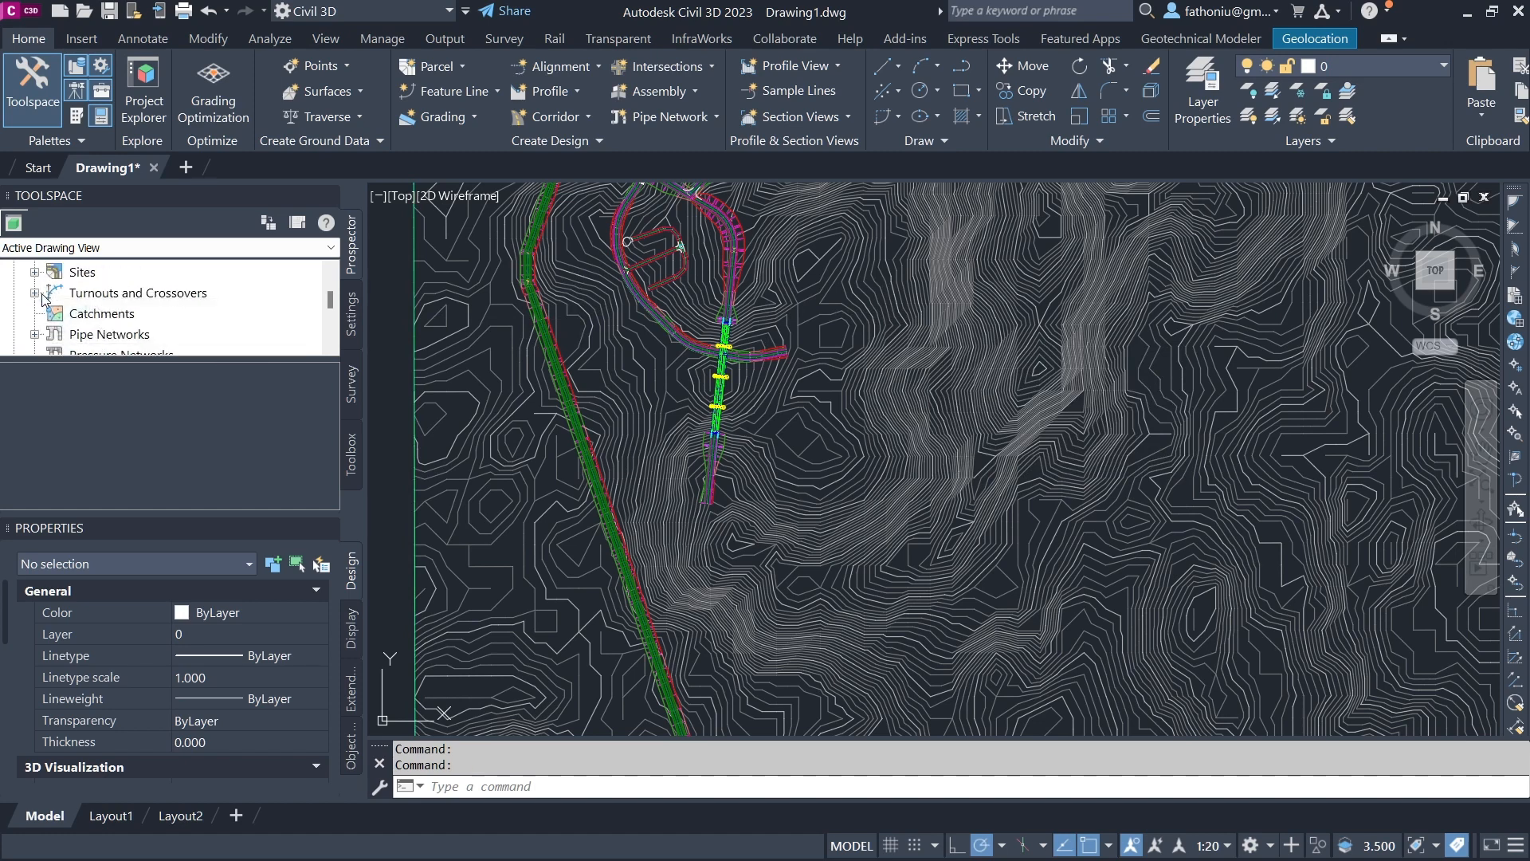
pyautogui.click(35, 336)
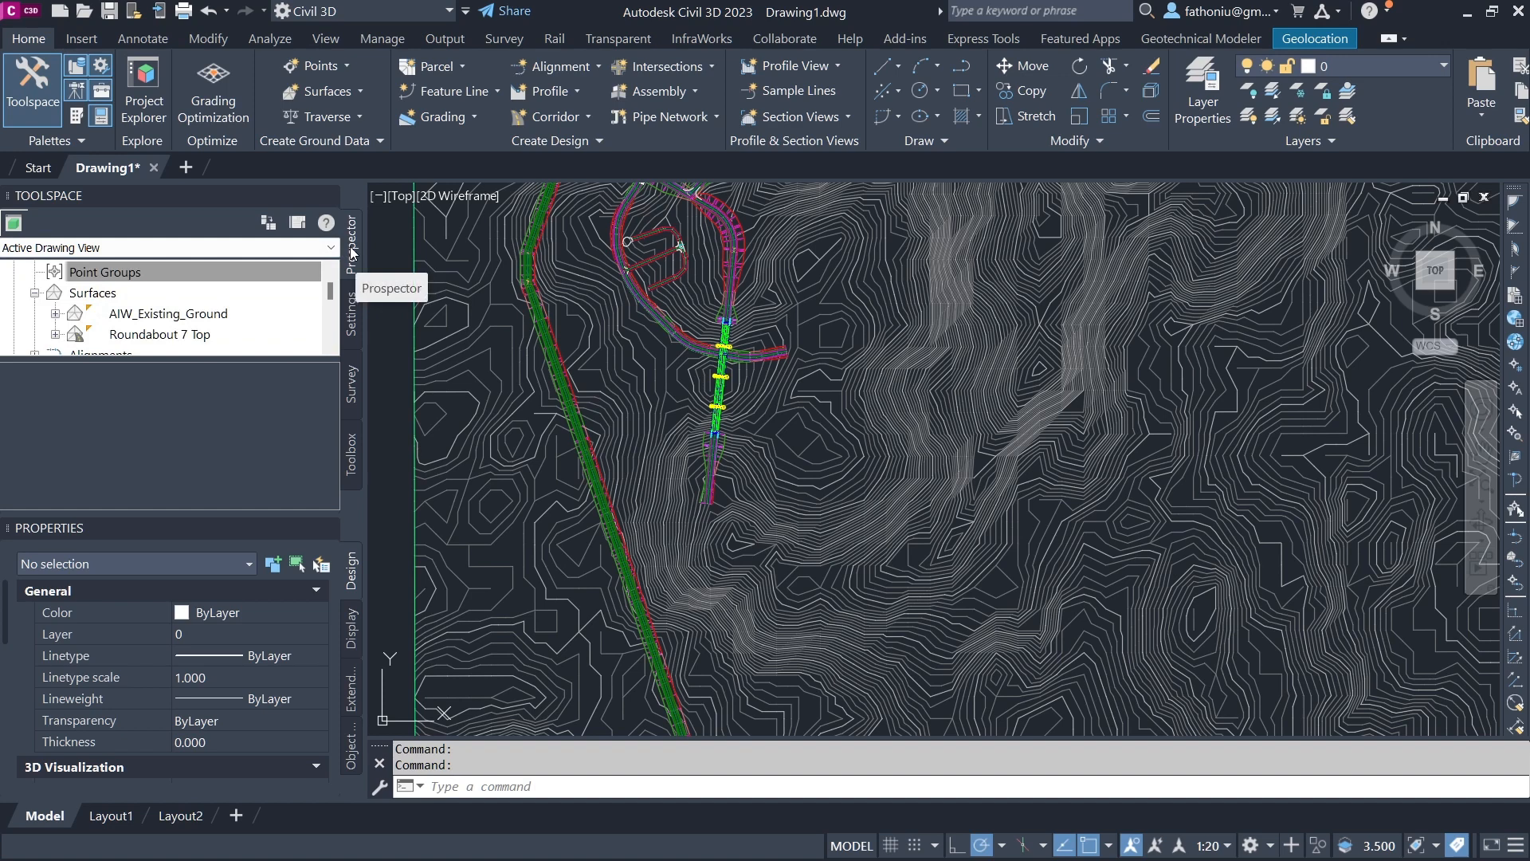
pyautogui.click(278, 263)
pyautogui.scroll(-1, 112, 318)
pyautogui.scroll(1, 120, 317)
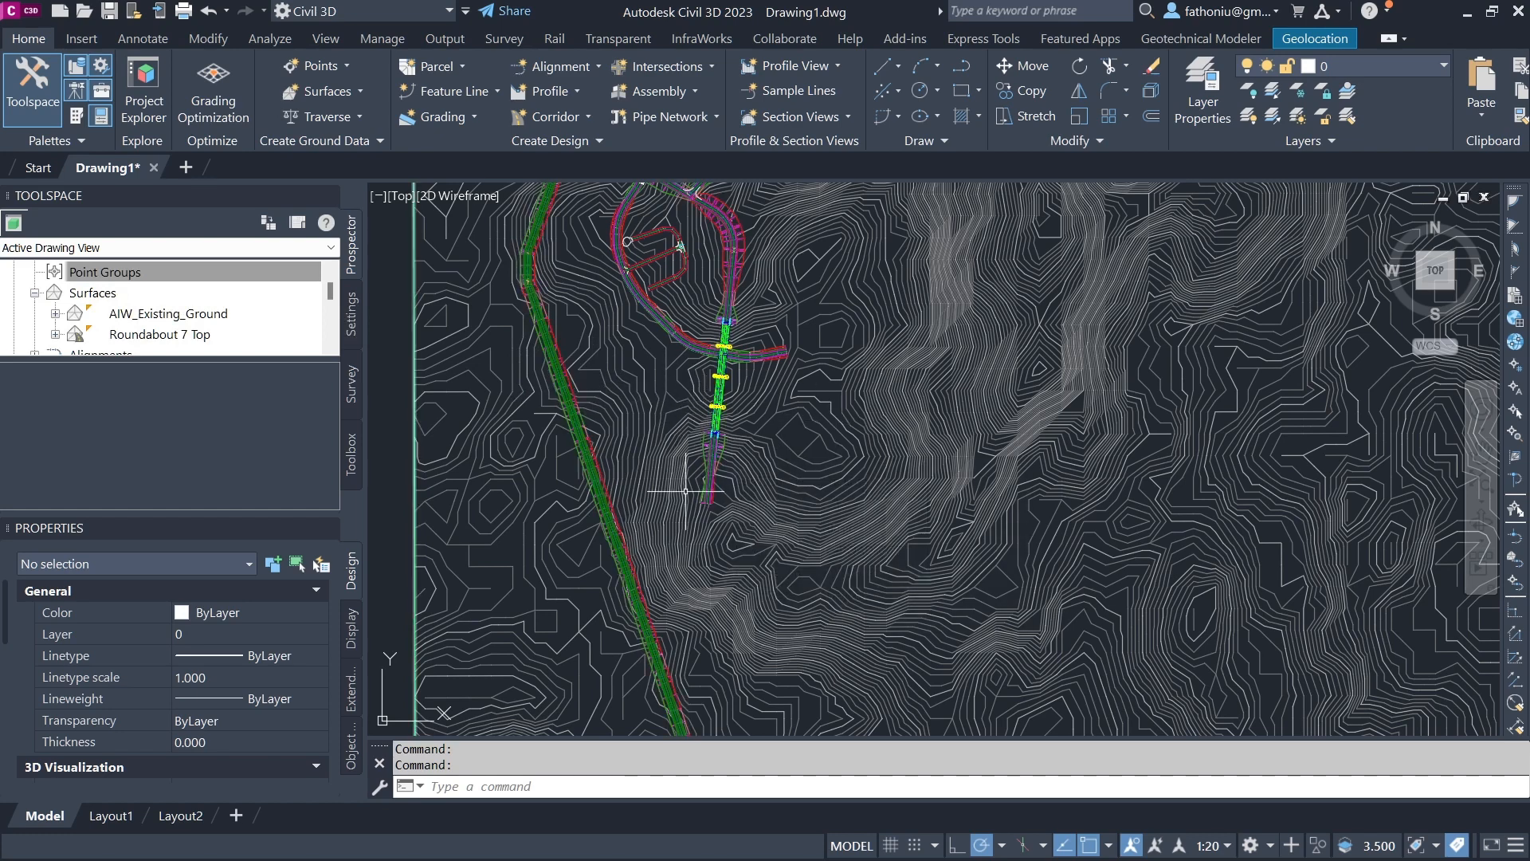
# Check the roads between the long western road and the bridge, and list the drawing's corridors in Prospector
pyautogui.scroll(-2, 685, 491)
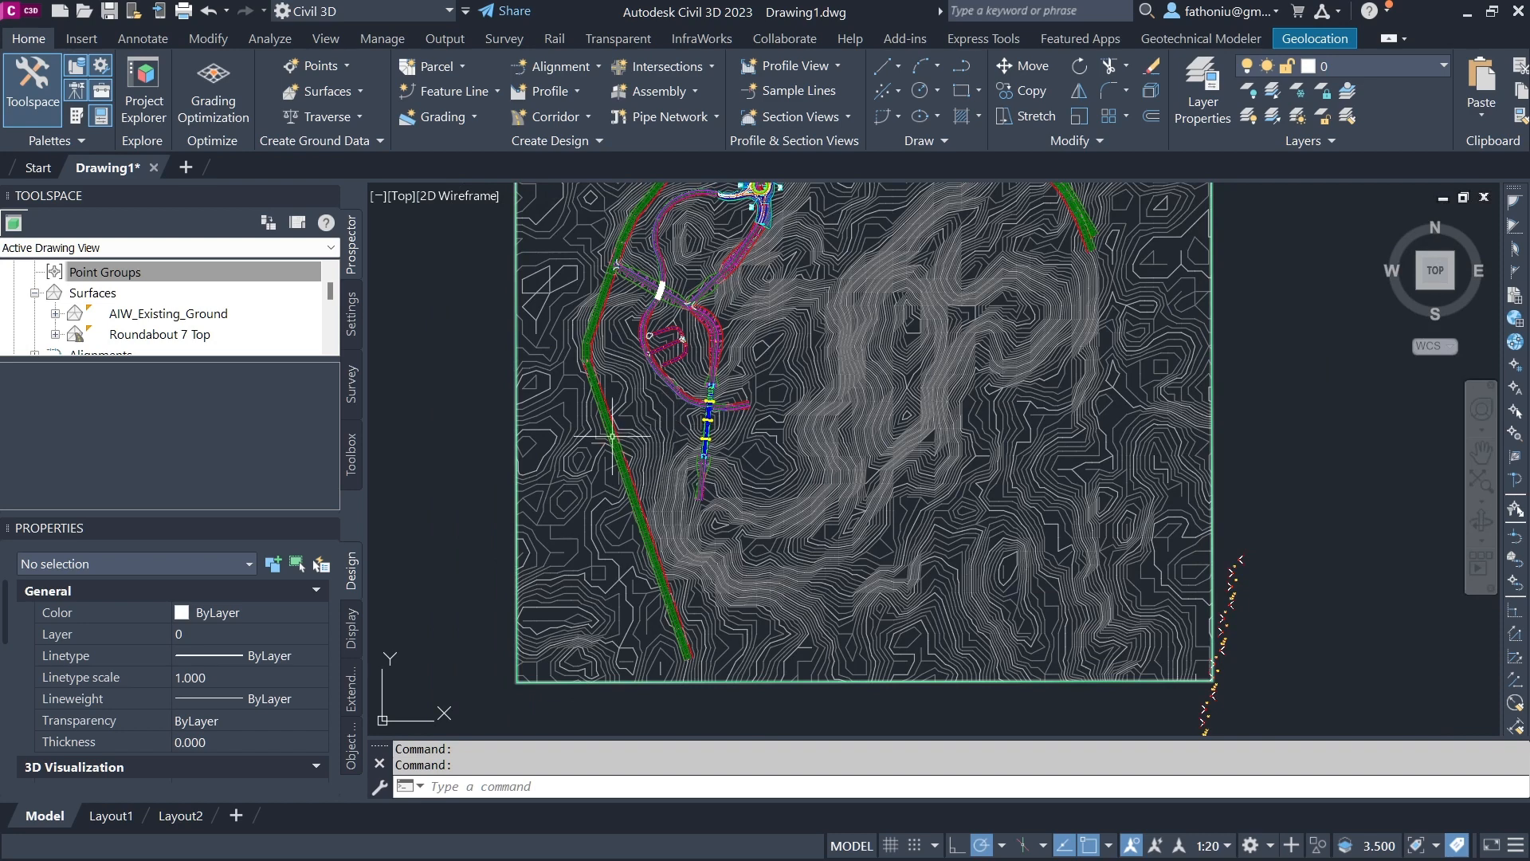
pyautogui.scroll(5, 670, 343)
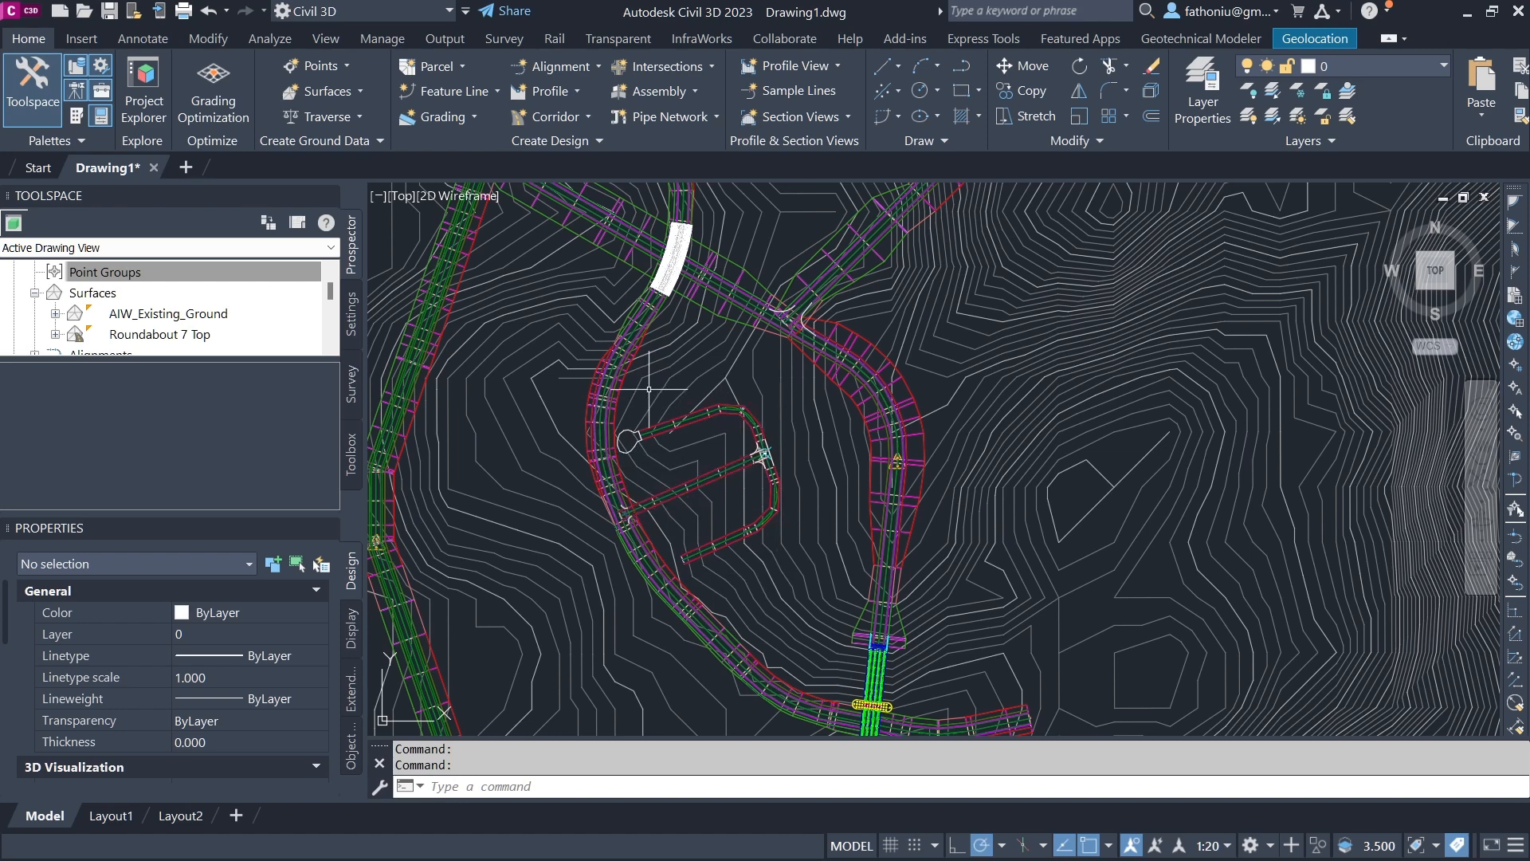
pyautogui.scroll(-2, 696, 495)
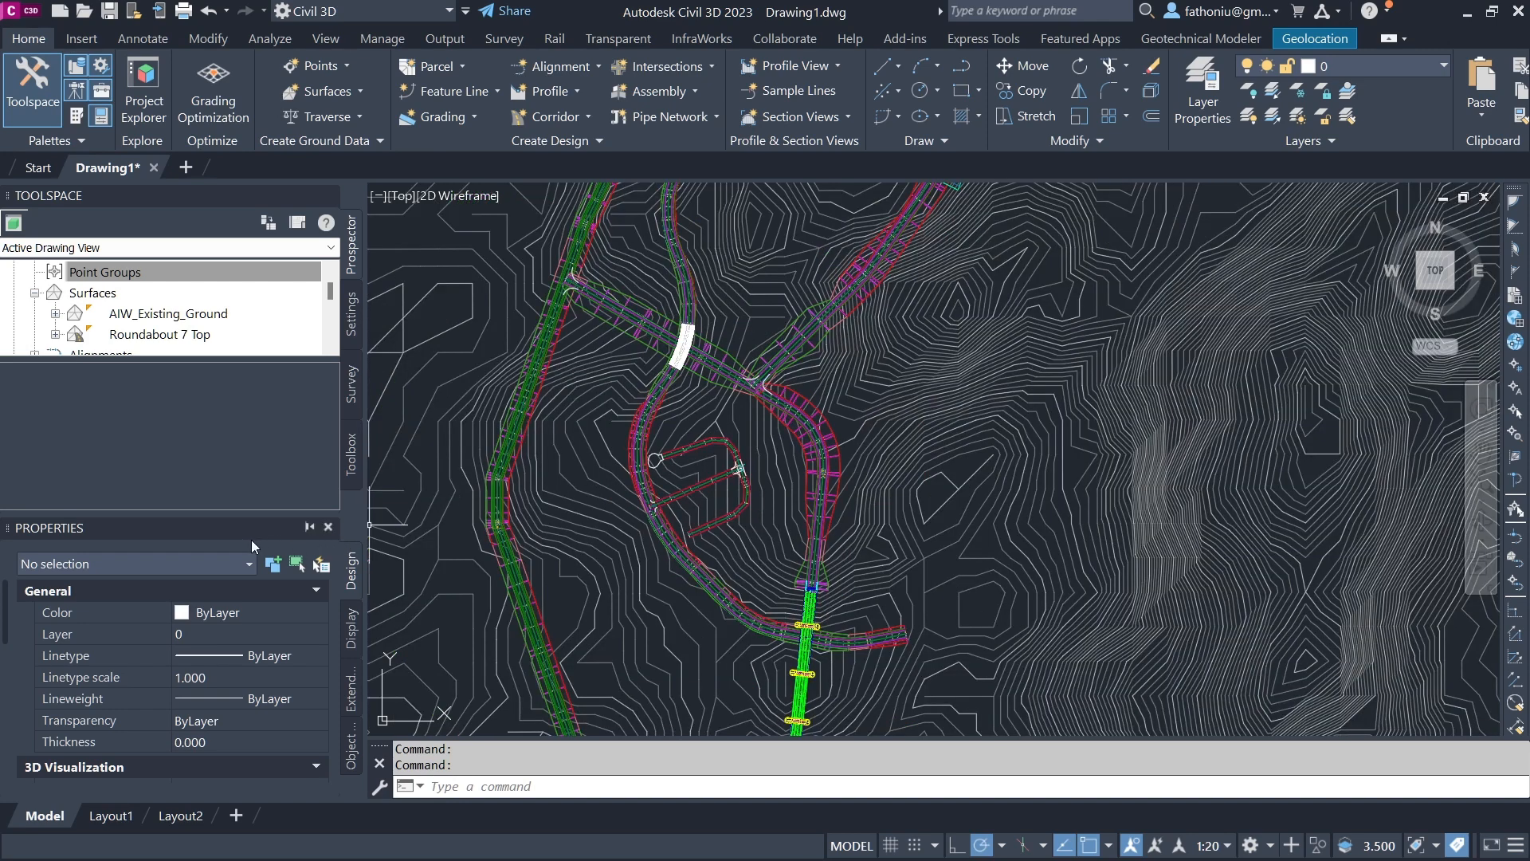
pyautogui.scroll(-3, 158, 585)
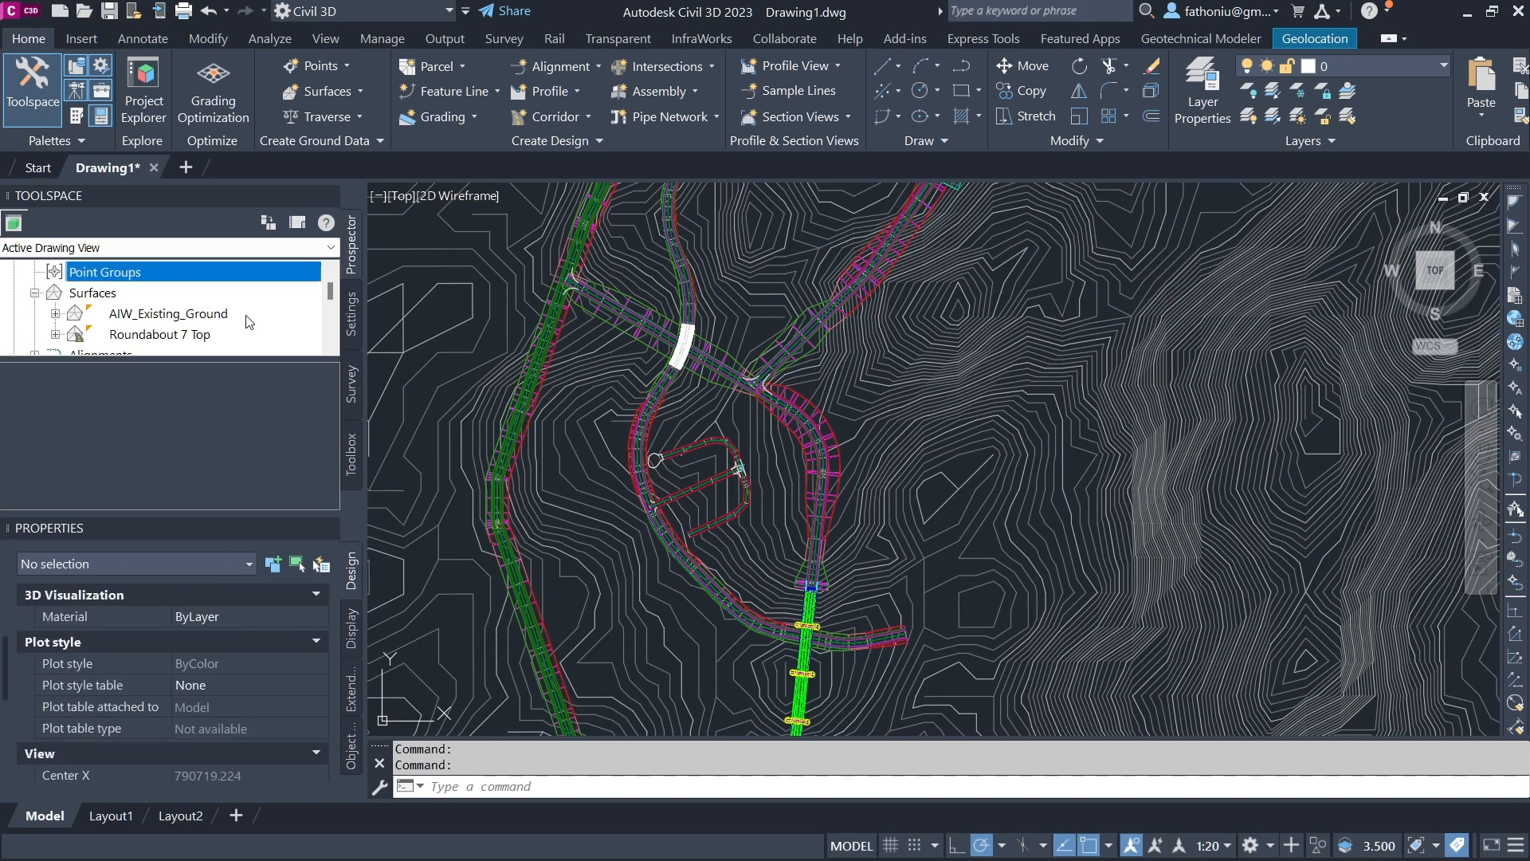
pyautogui.scroll(-1, 247, 322)
pyautogui.scroll(-1, 247, 322)
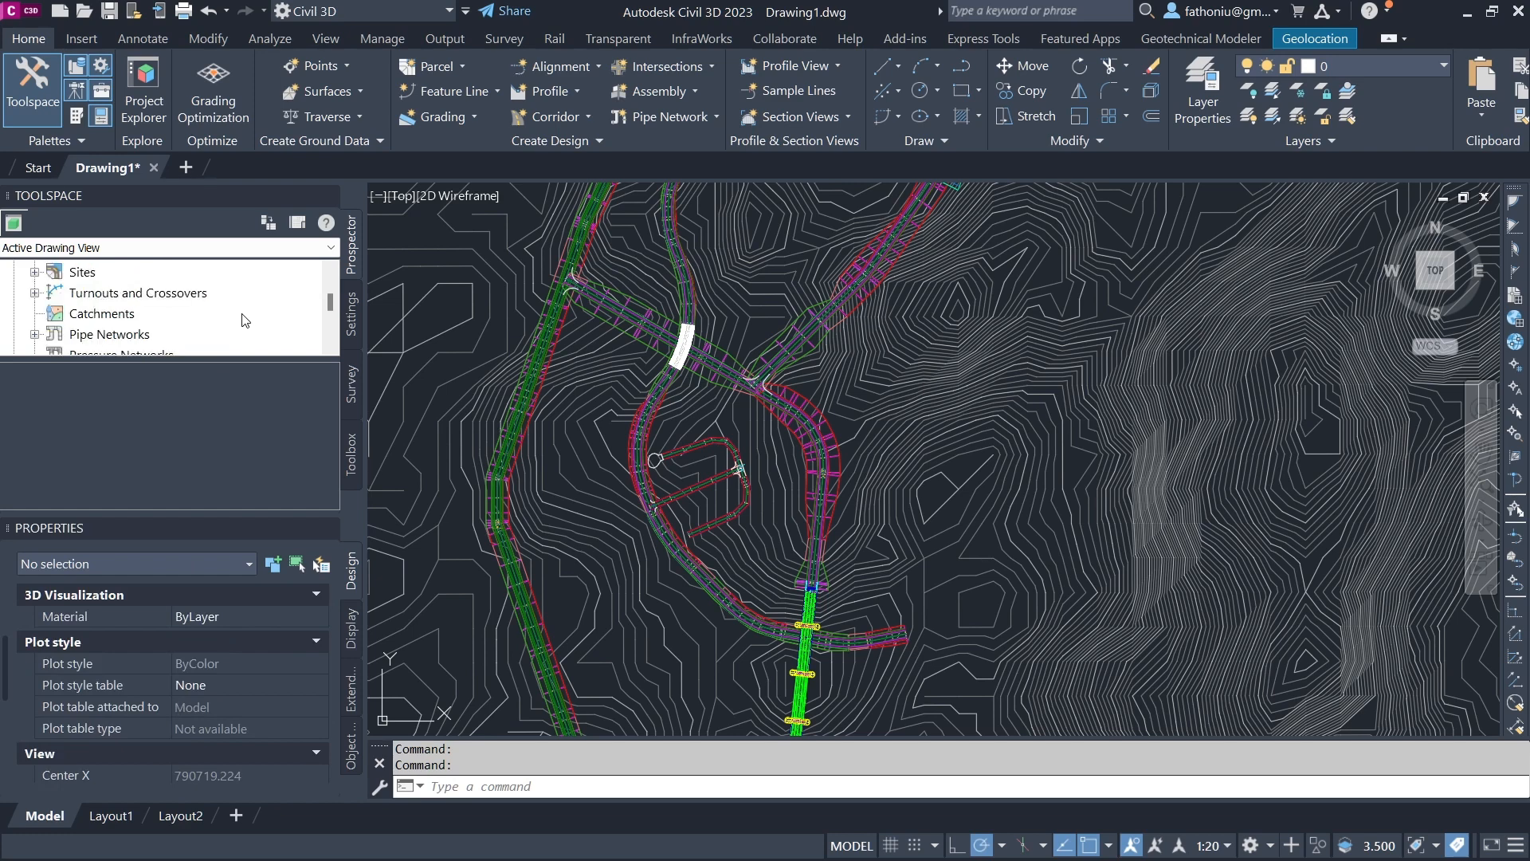
pyautogui.scroll(-1, 245, 320)
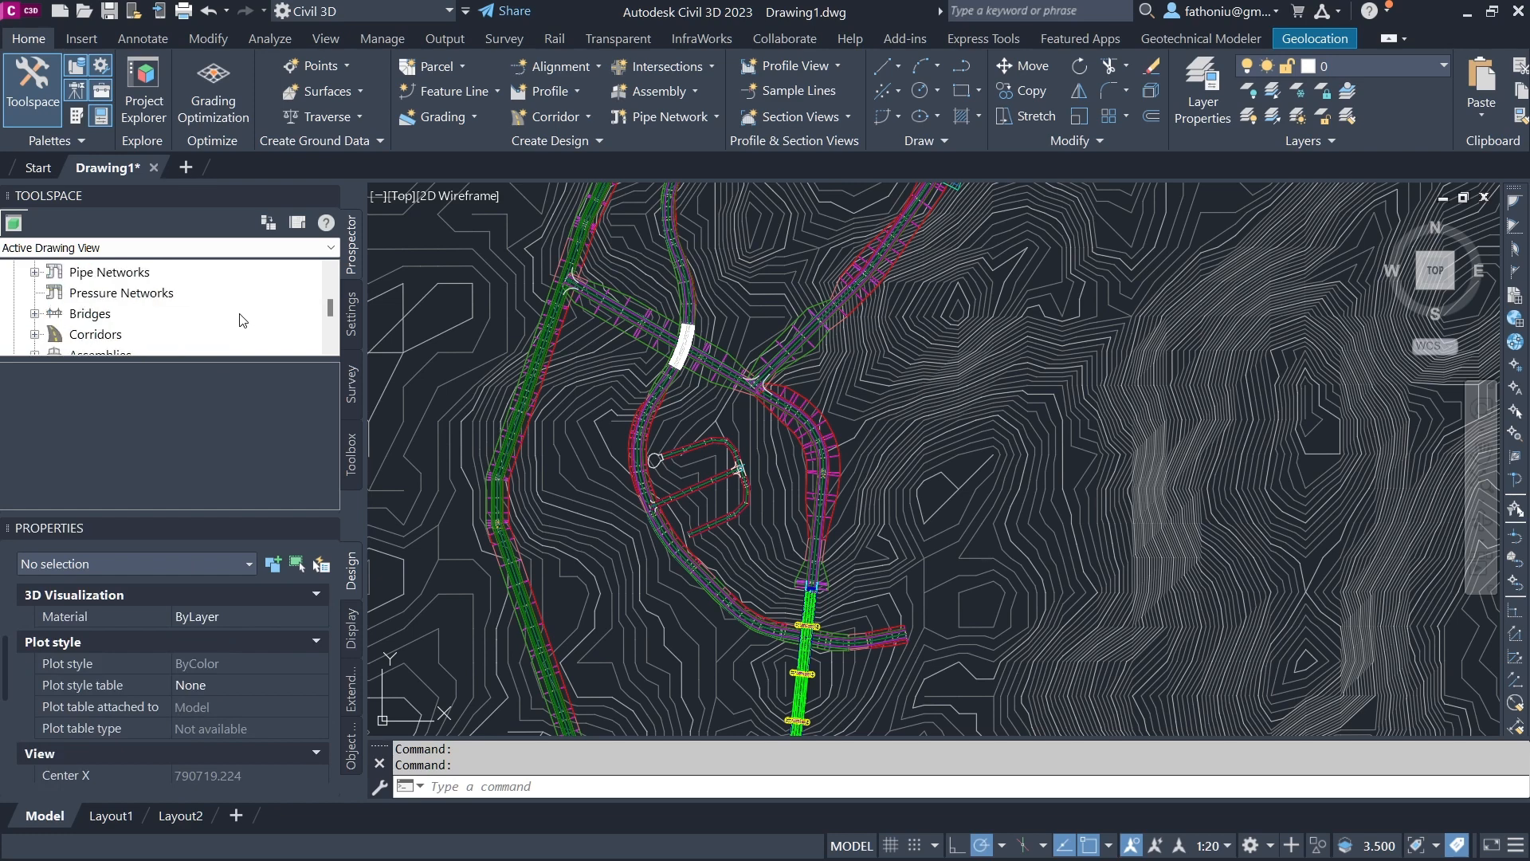
pyautogui.click(34, 336)
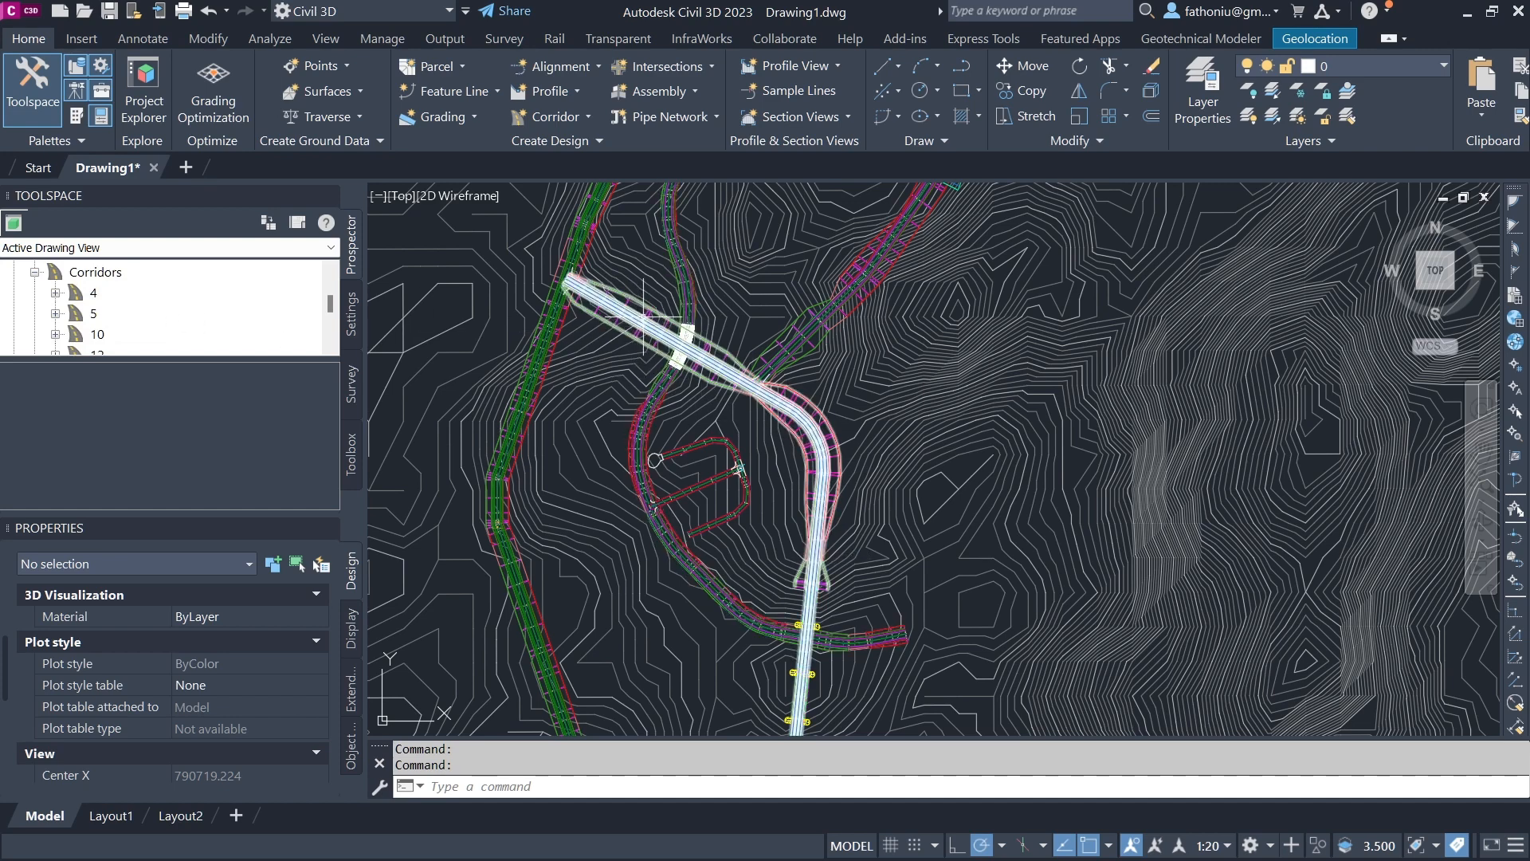
# Examine the corridors around the white crossing structure and go through the rest of the Corridors collection
pyautogui.scroll(6, 644, 316)
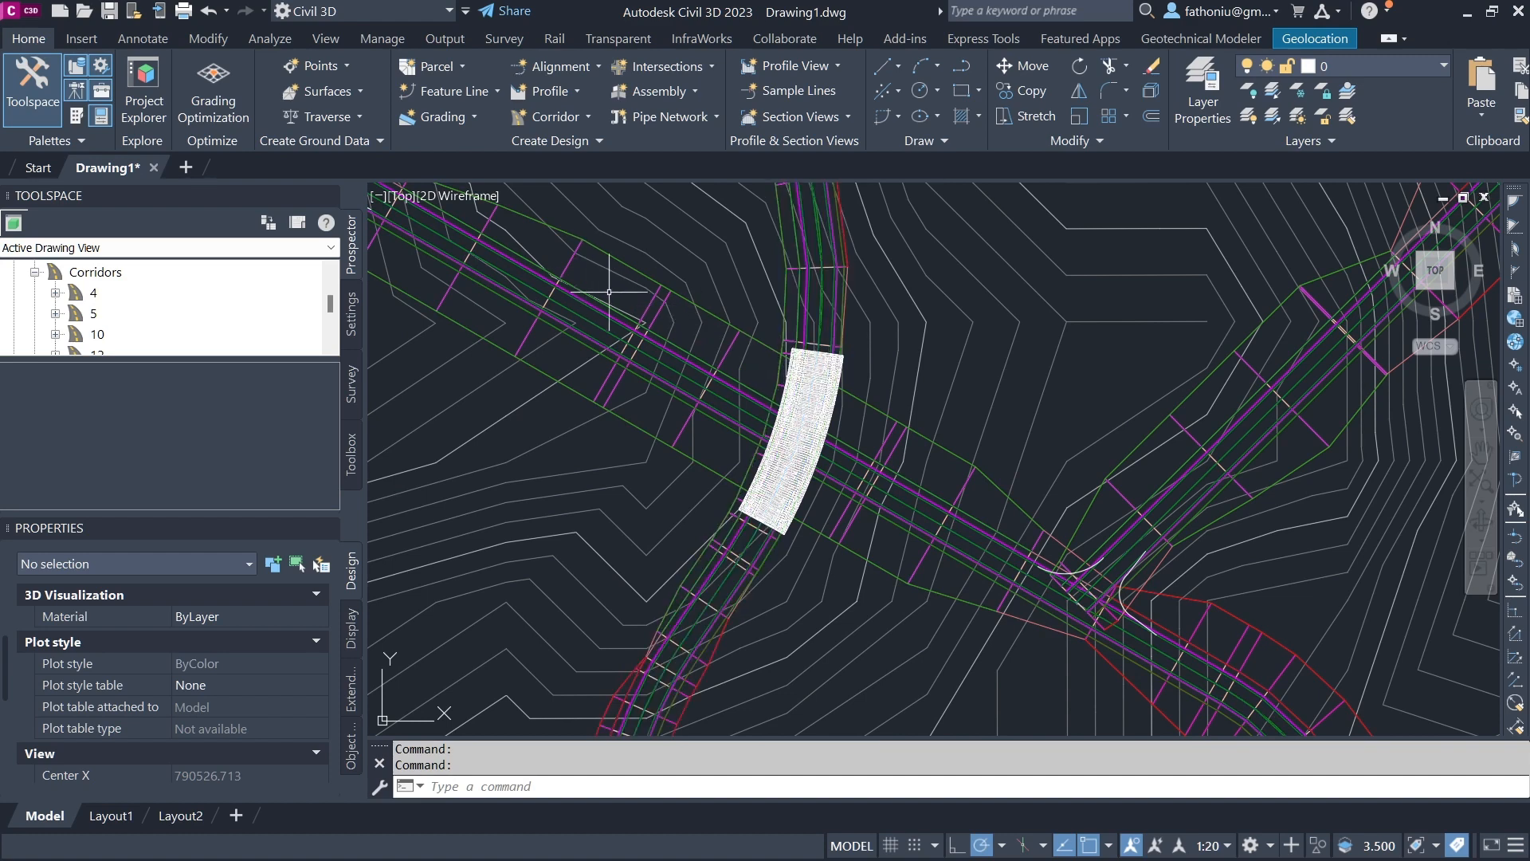
pyautogui.scroll(-6, 820, 444)
pyautogui.scroll(2, 820, 444)
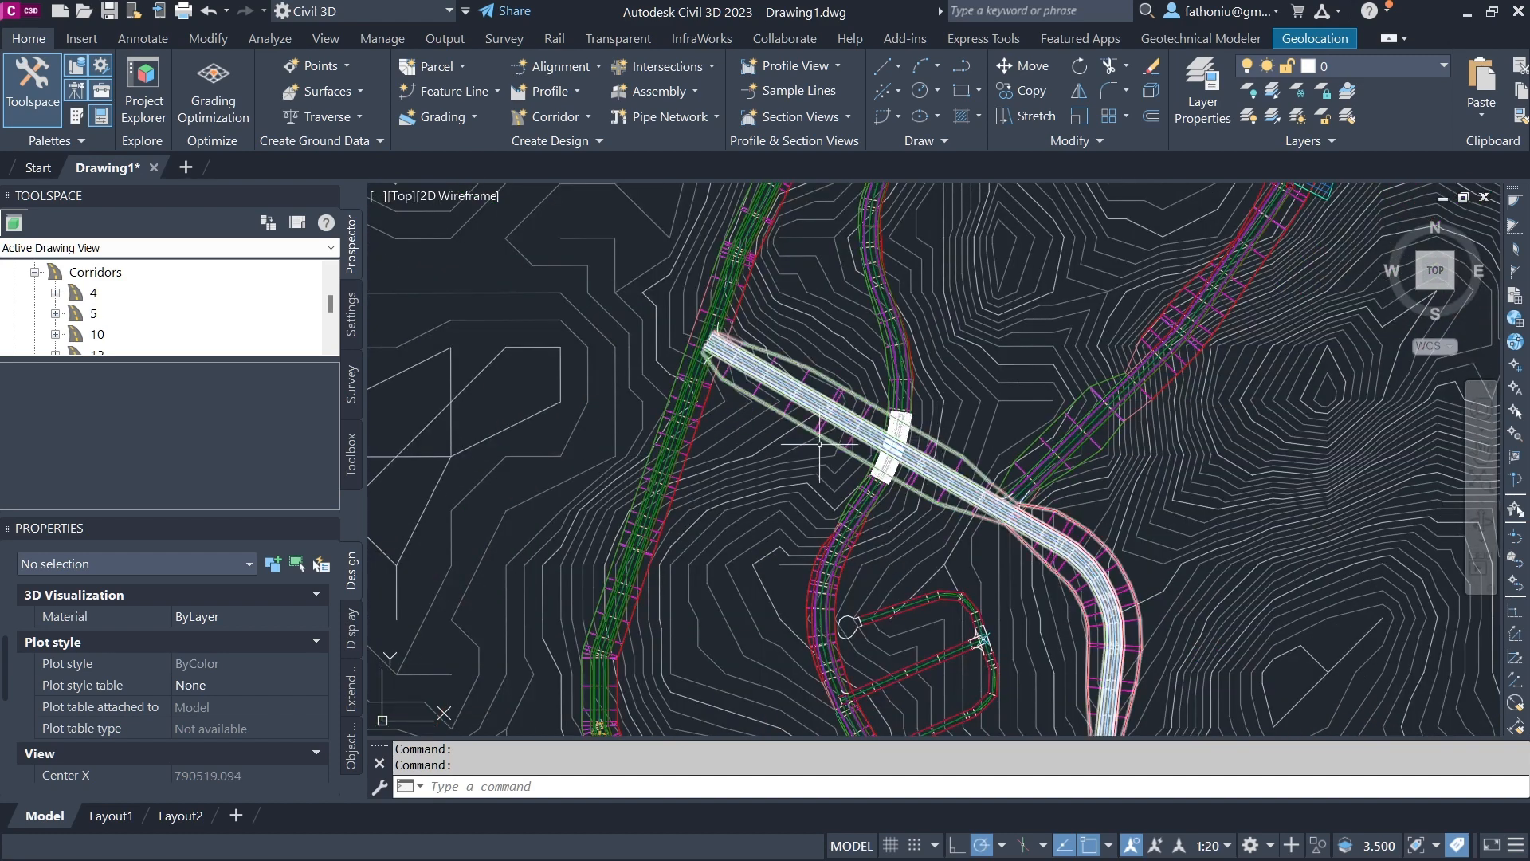
pyautogui.scroll(-3, 819, 444)
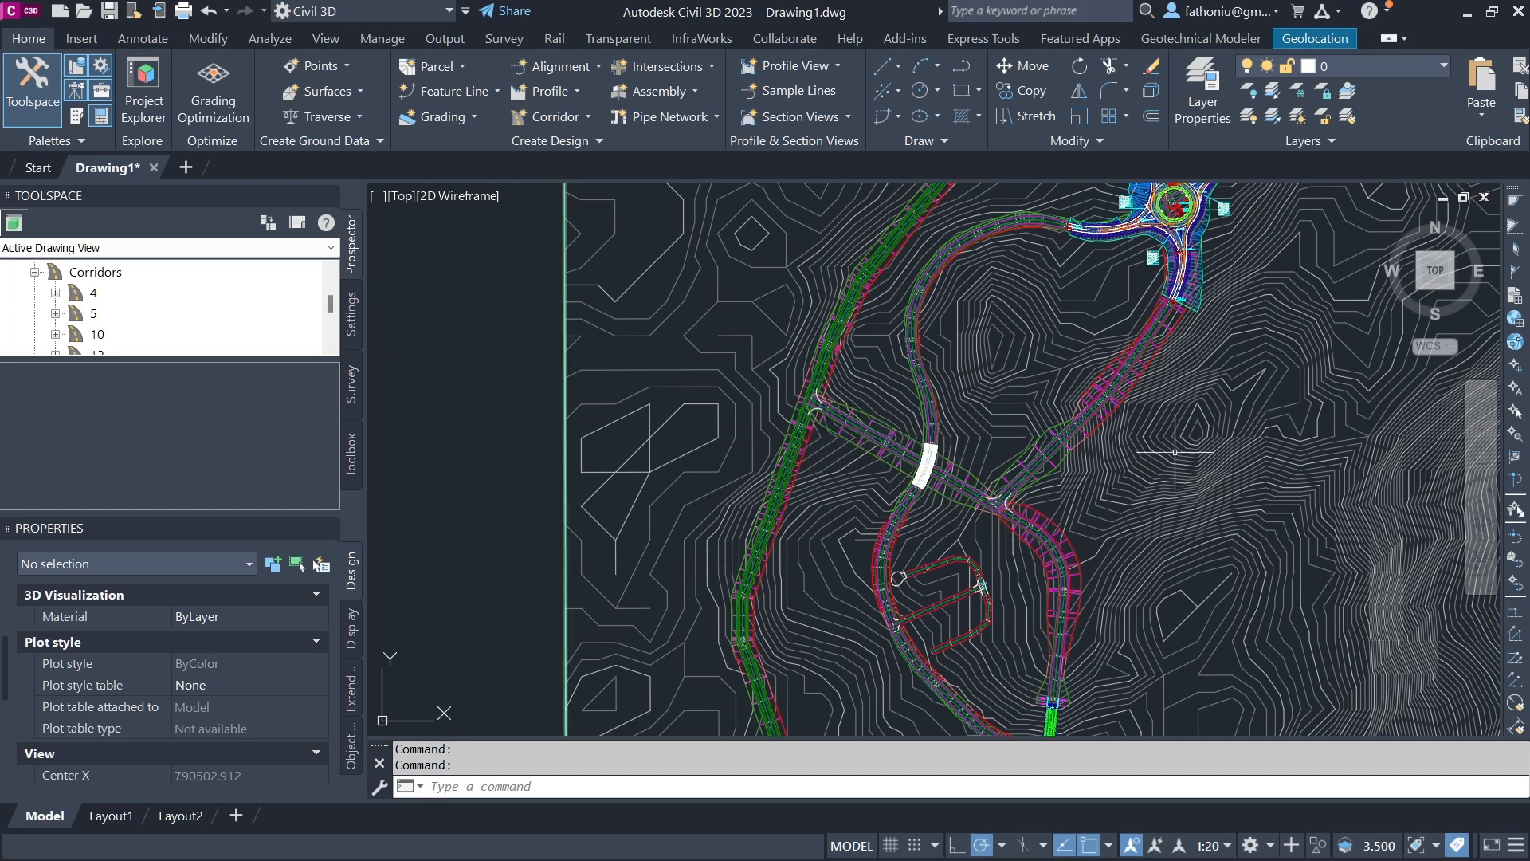
pyautogui.scroll(-10, 151, 330)
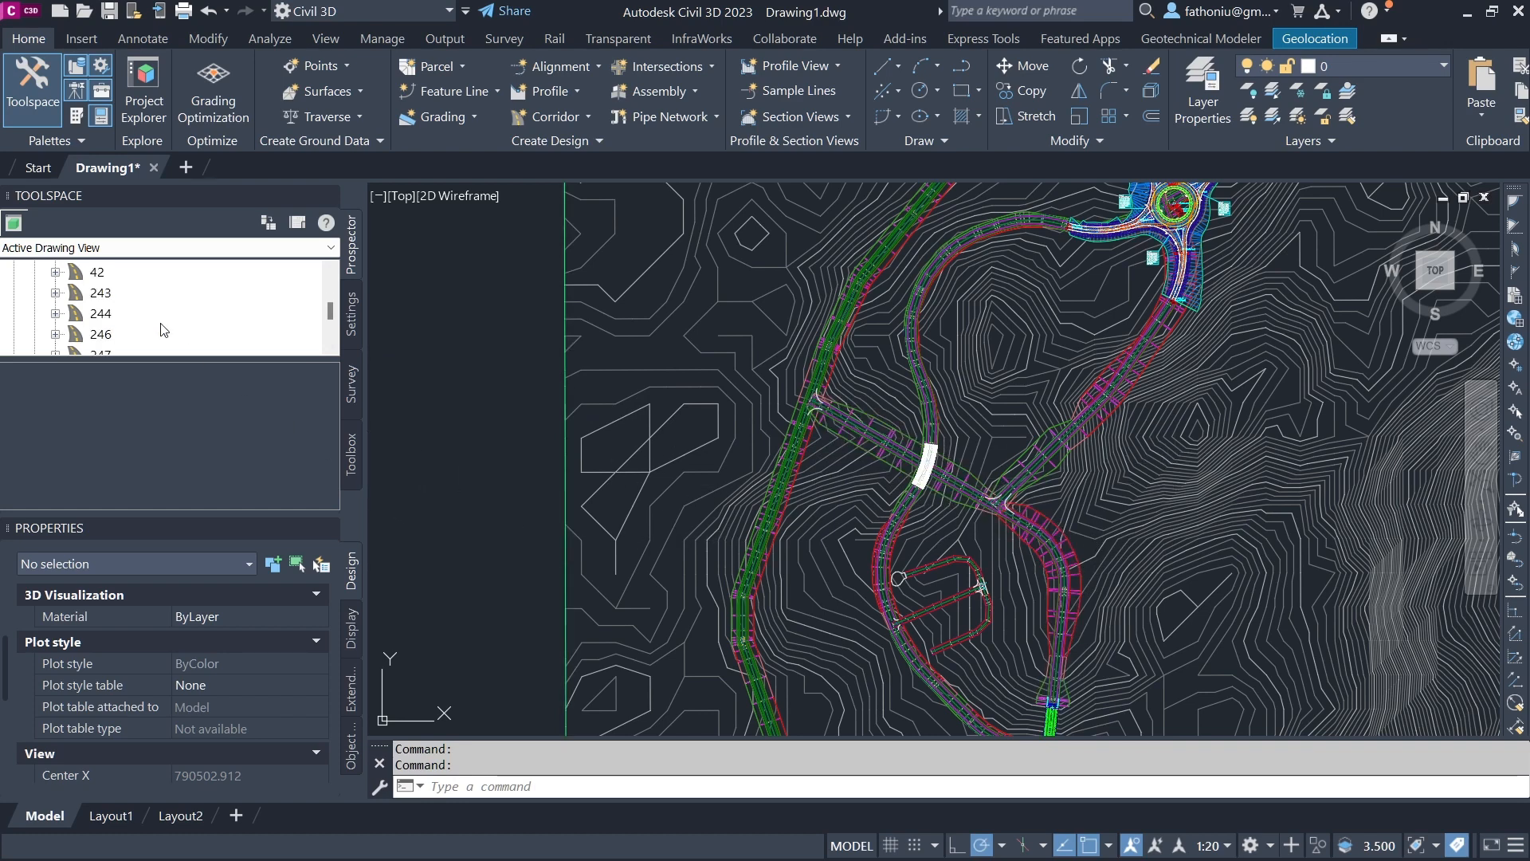
pyautogui.scroll(-6, 601, 581)
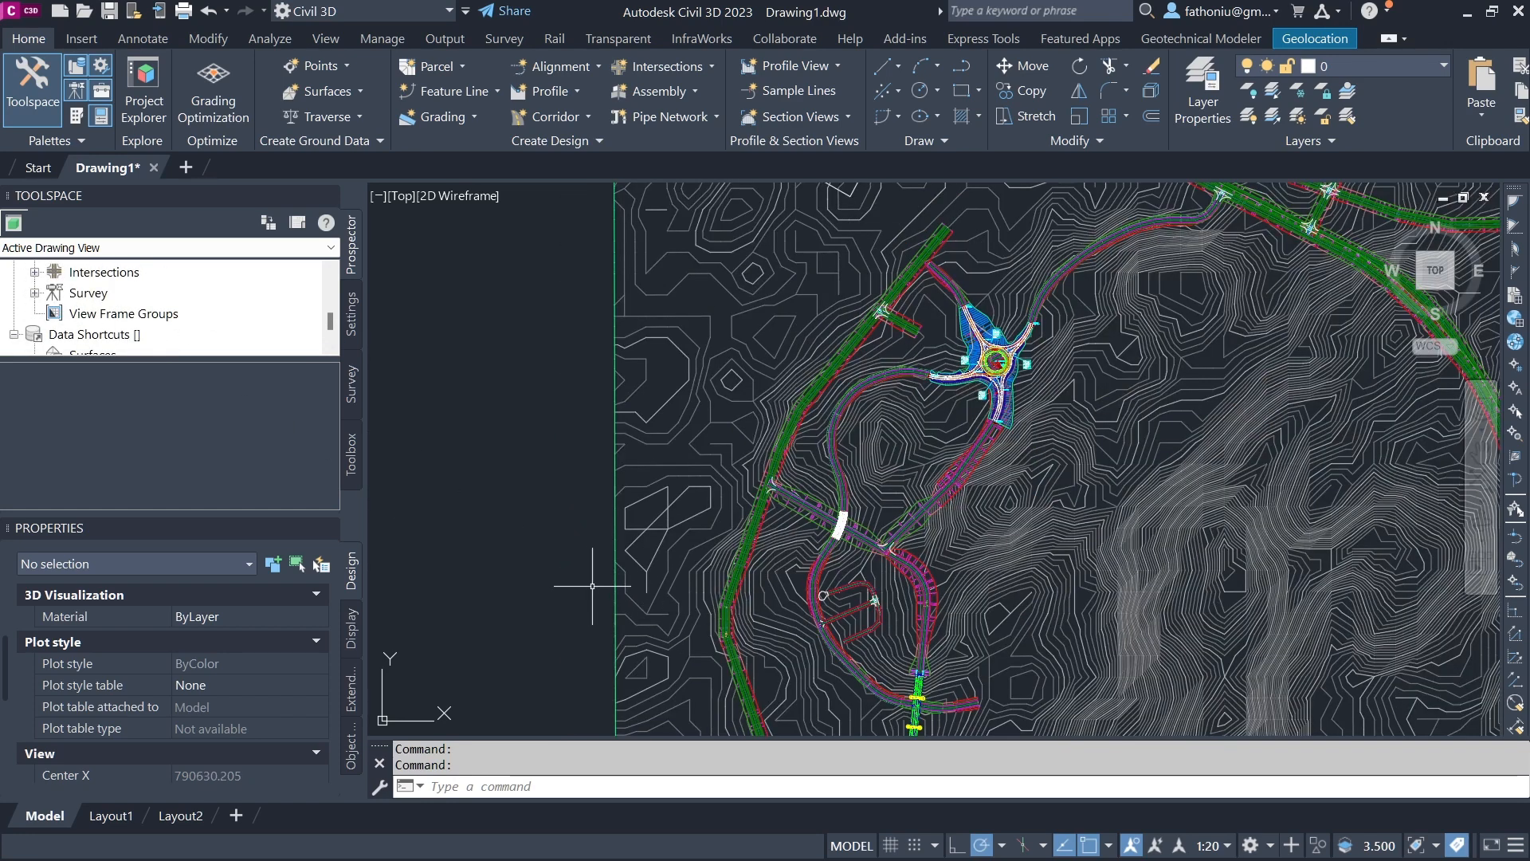
# Check the properties of the top two assemblies in the column one after the other and clear the selection
pyautogui.scroll(10, 799, 656)
pyautogui.scroll(8, 830, 649)
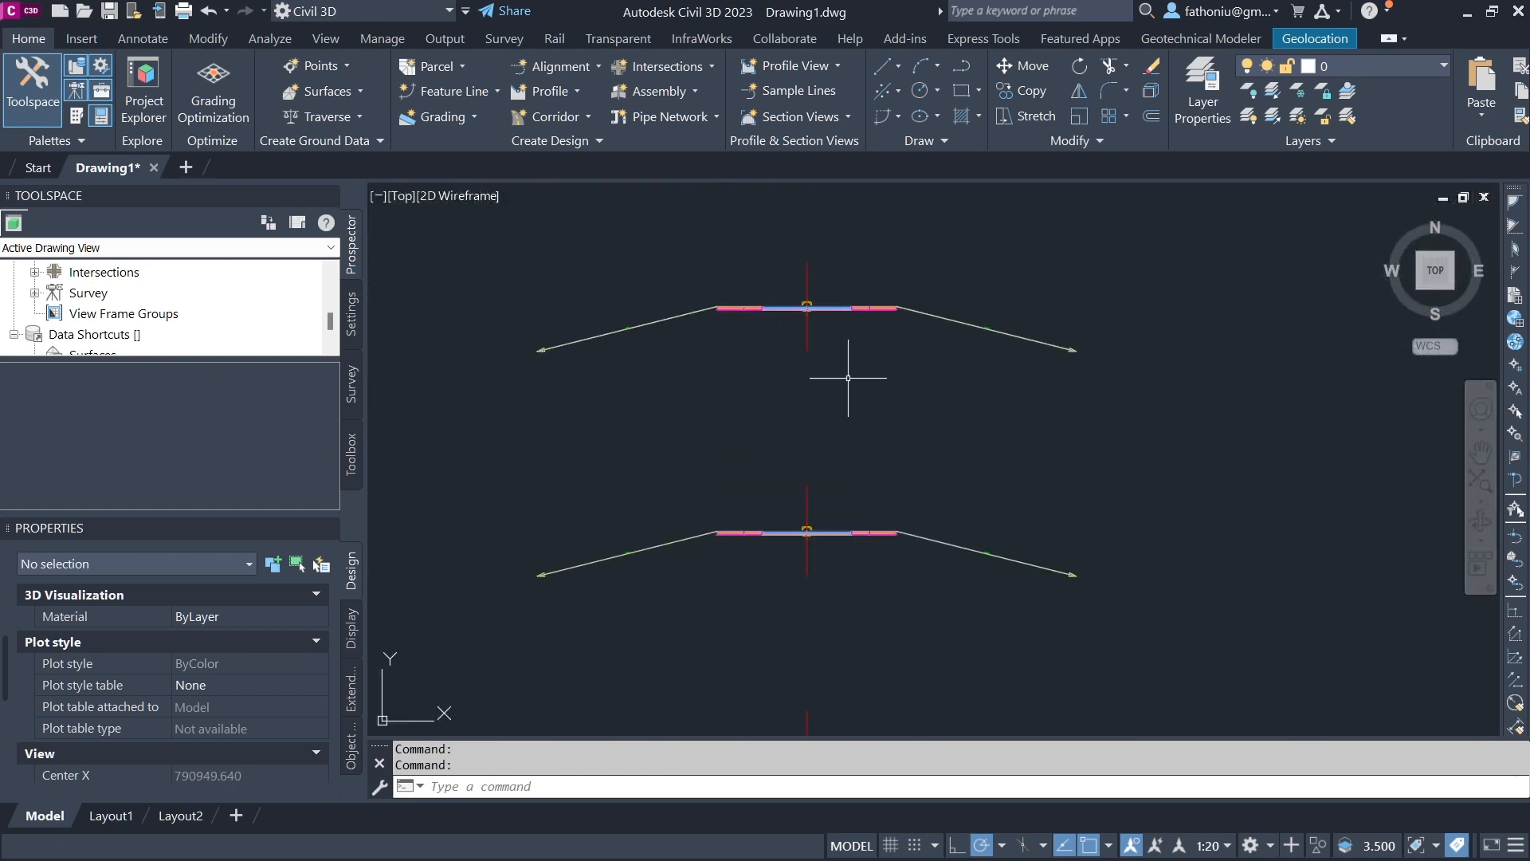
pyautogui.click(807, 275)
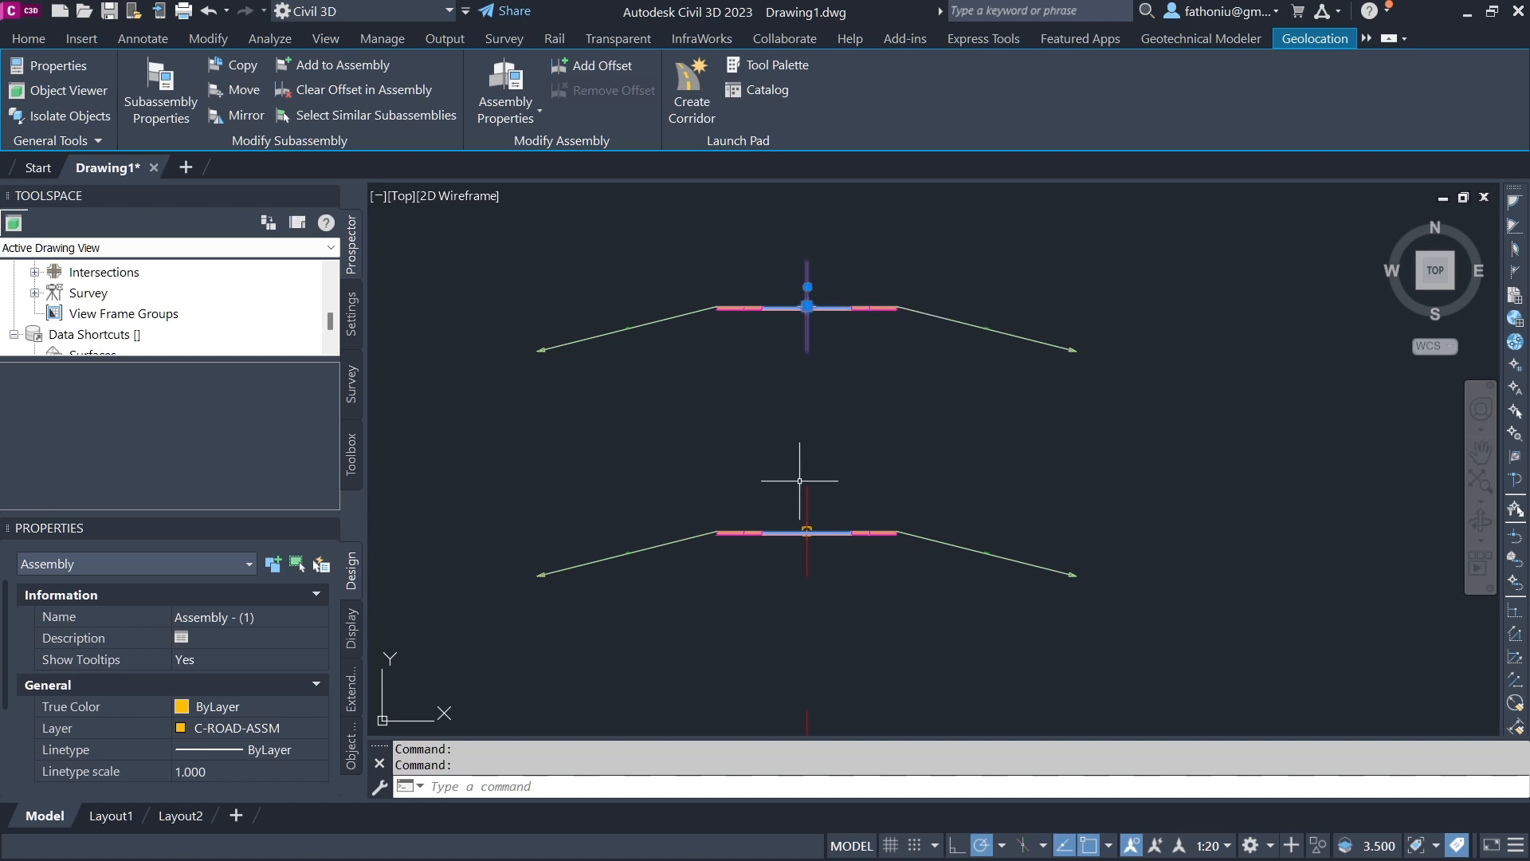
pyautogui.press('Escape')
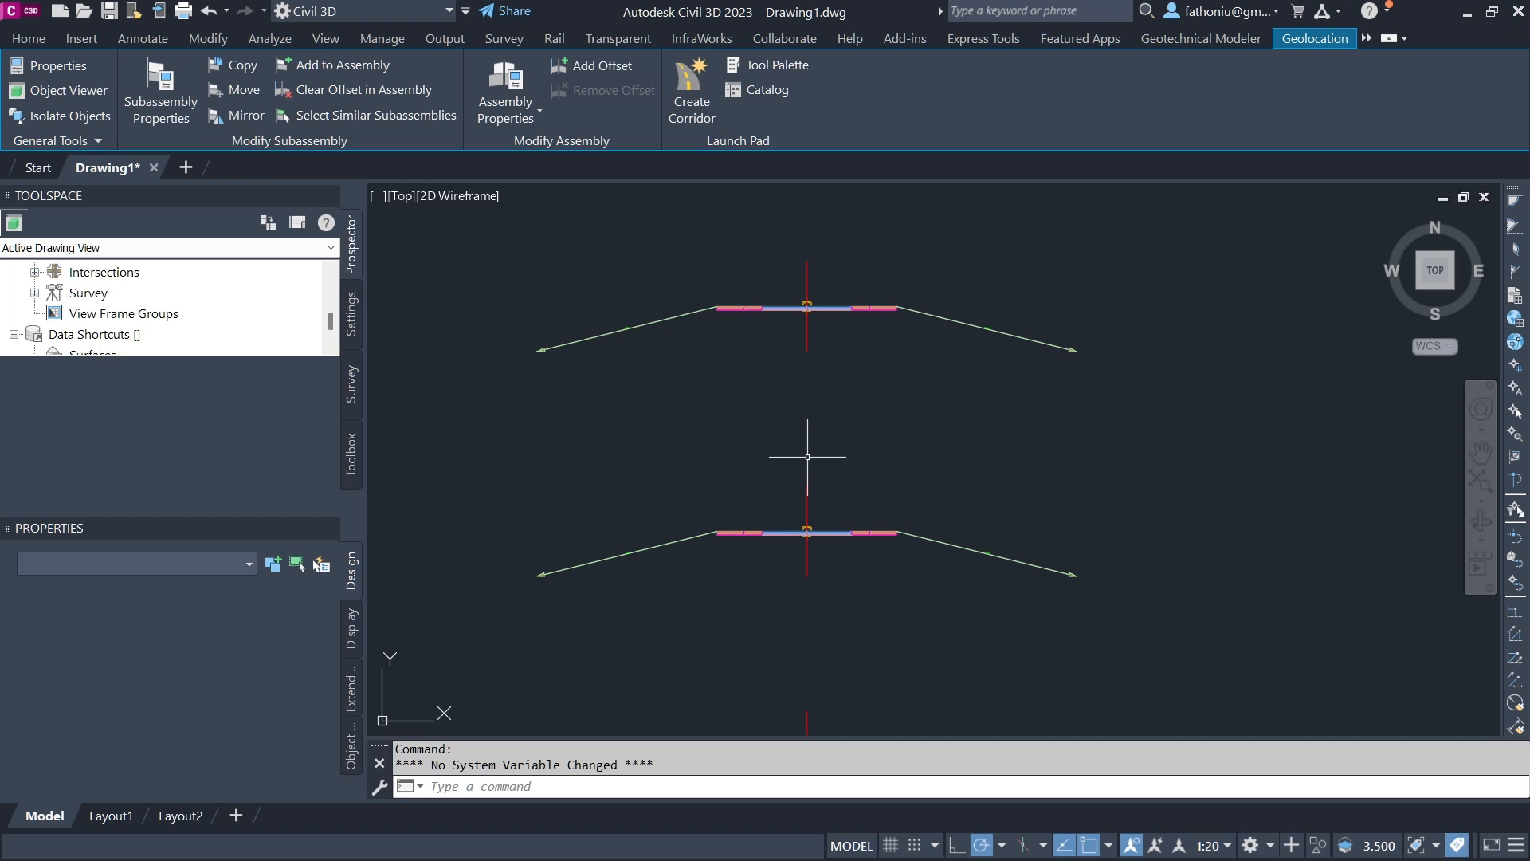
pyautogui.press('Escape')
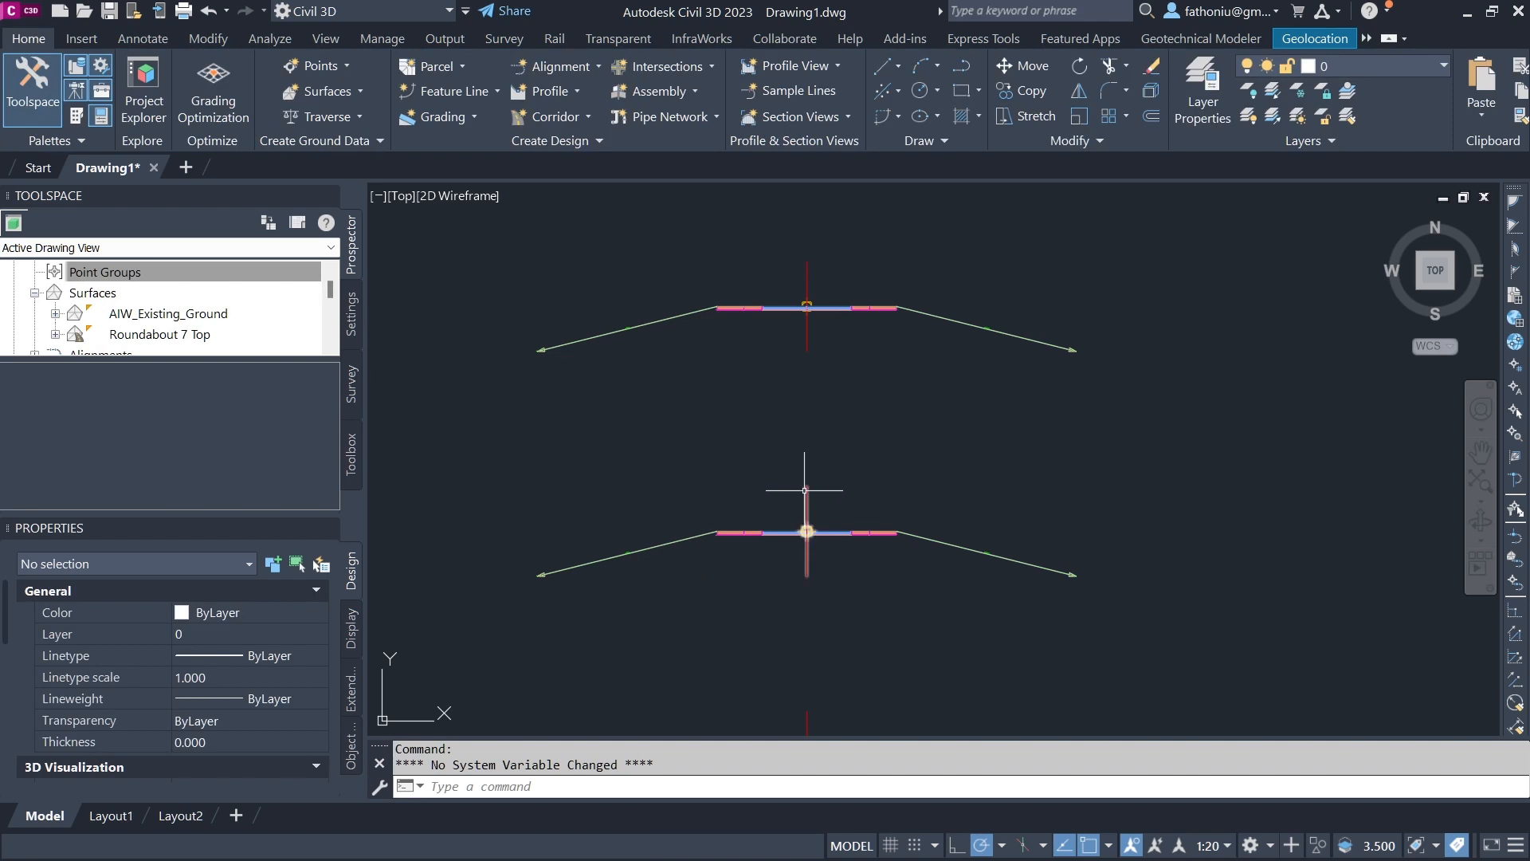
pyautogui.click(807, 526)
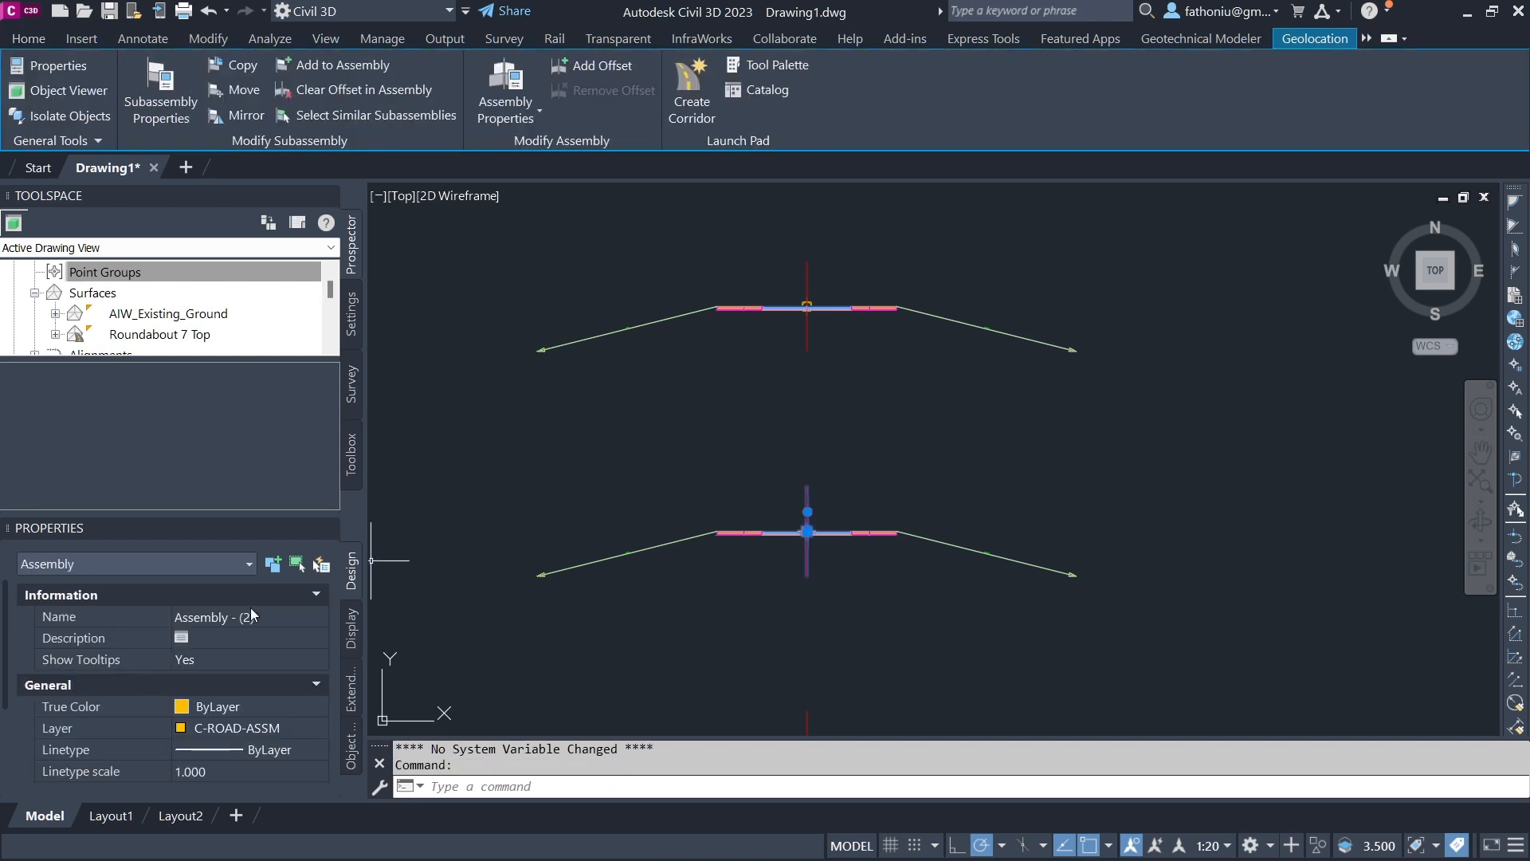
pyautogui.press('Escape')
# Examine the other assemblies down the column, including a kerbed cross-section with different side slopes on each side
pyautogui.scroll(-2, 728, 539)
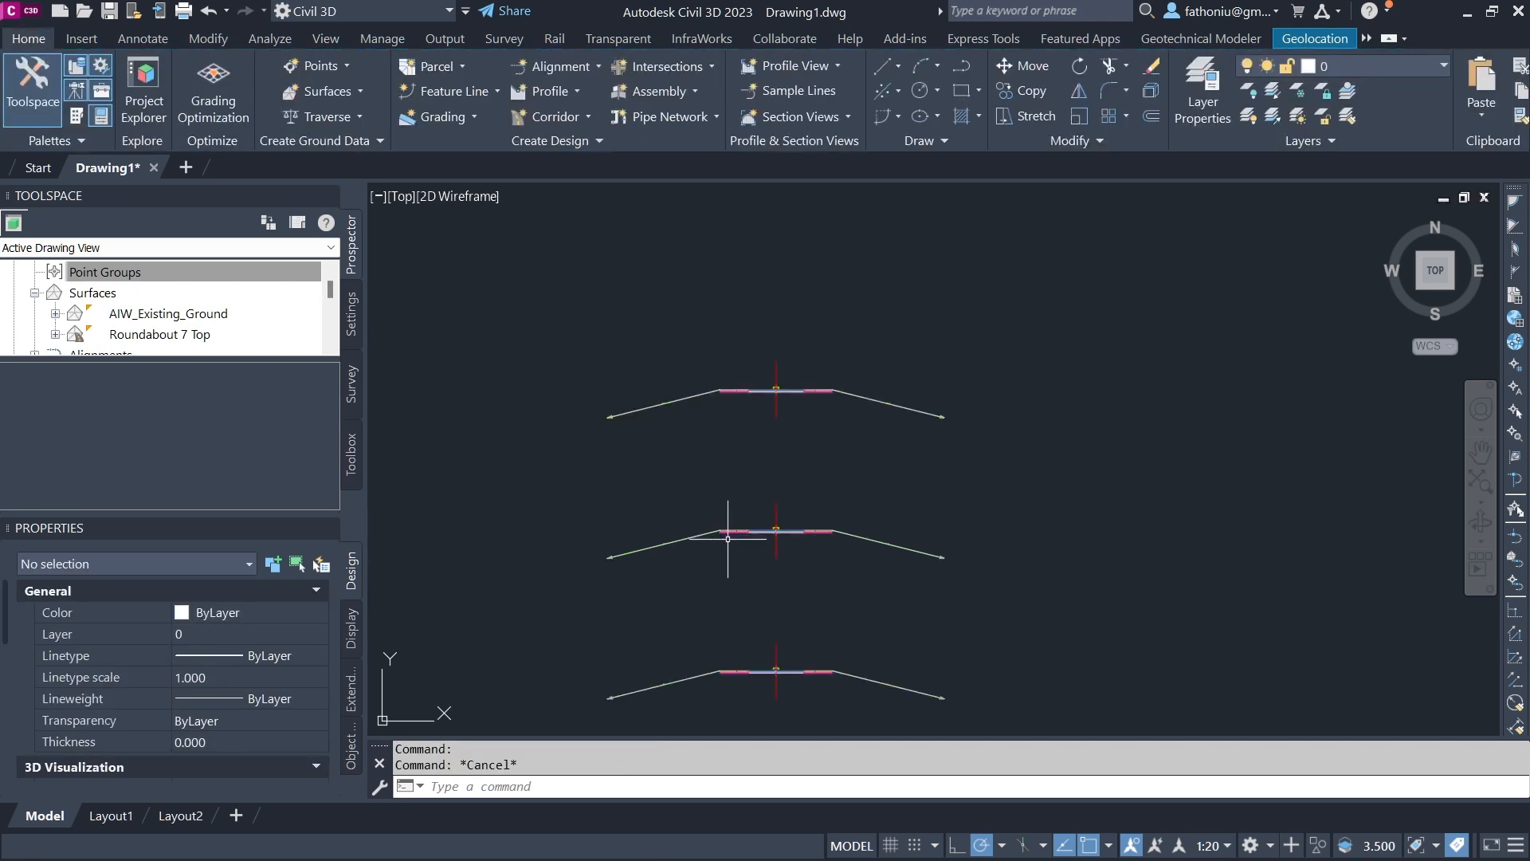
pyautogui.scroll(-6, 728, 538)
pyautogui.moveTo(745, 511); pyautogui.dragTo(781, 327, button='middle')
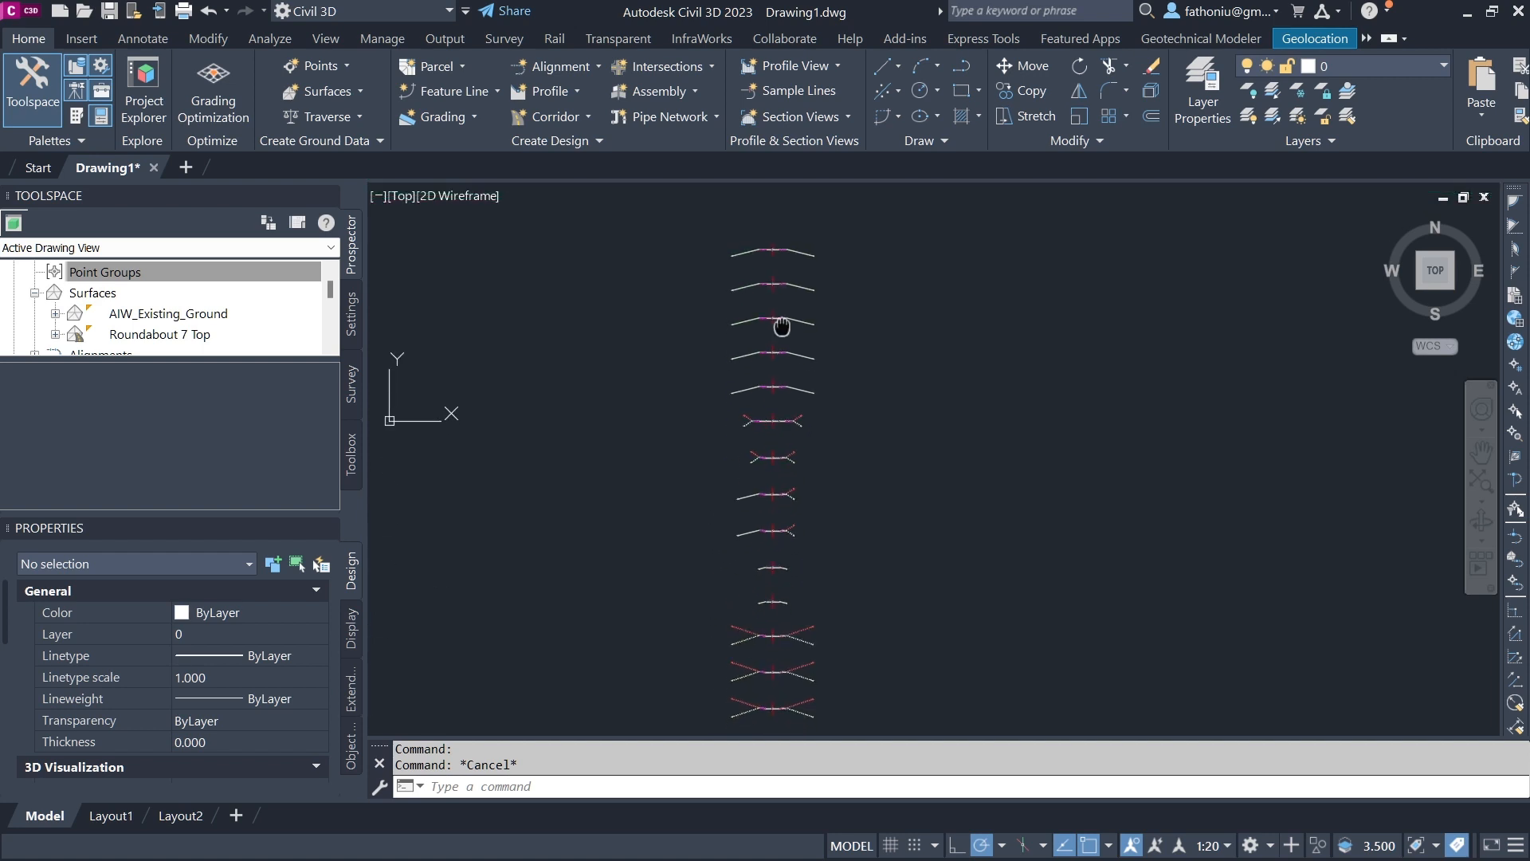
pyautogui.scroll(4, 779, 403)
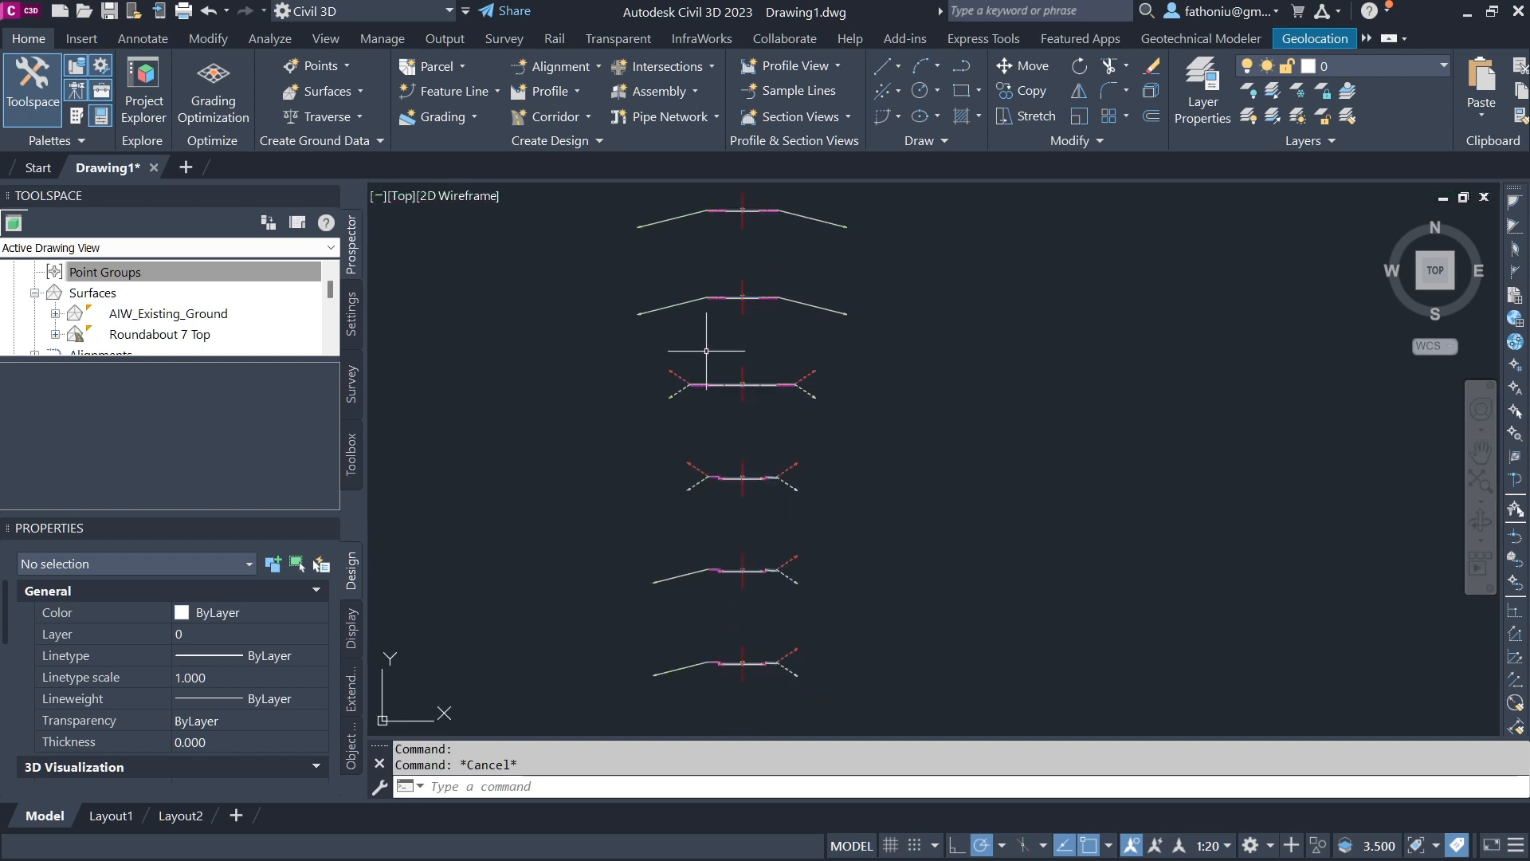
pyautogui.scroll(4, 693, 495)
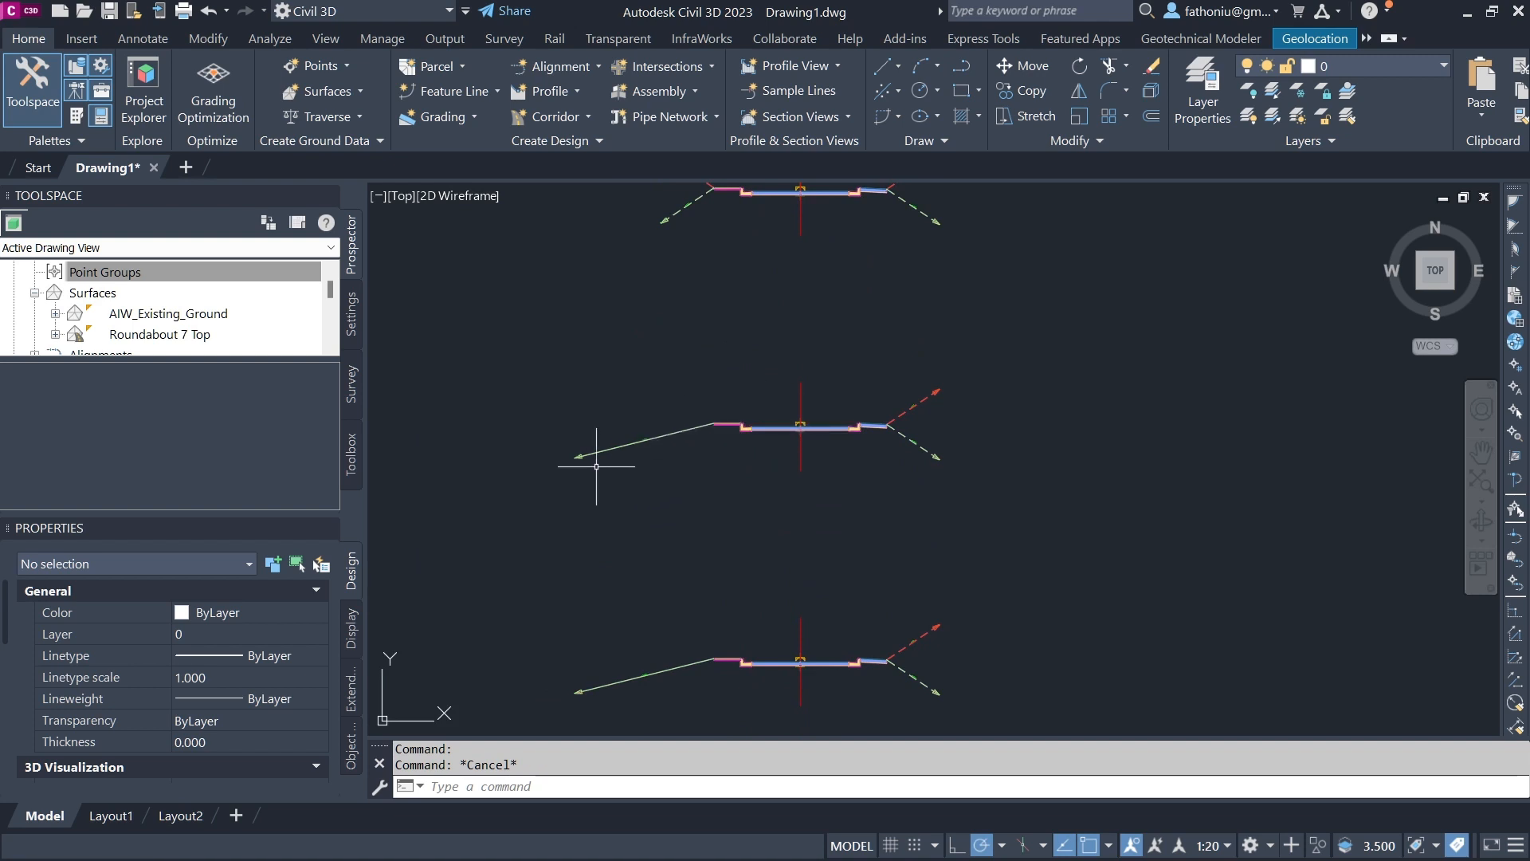
pyautogui.scroll(4, 638, 438)
pyautogui.scroll(-2, 659, 451)
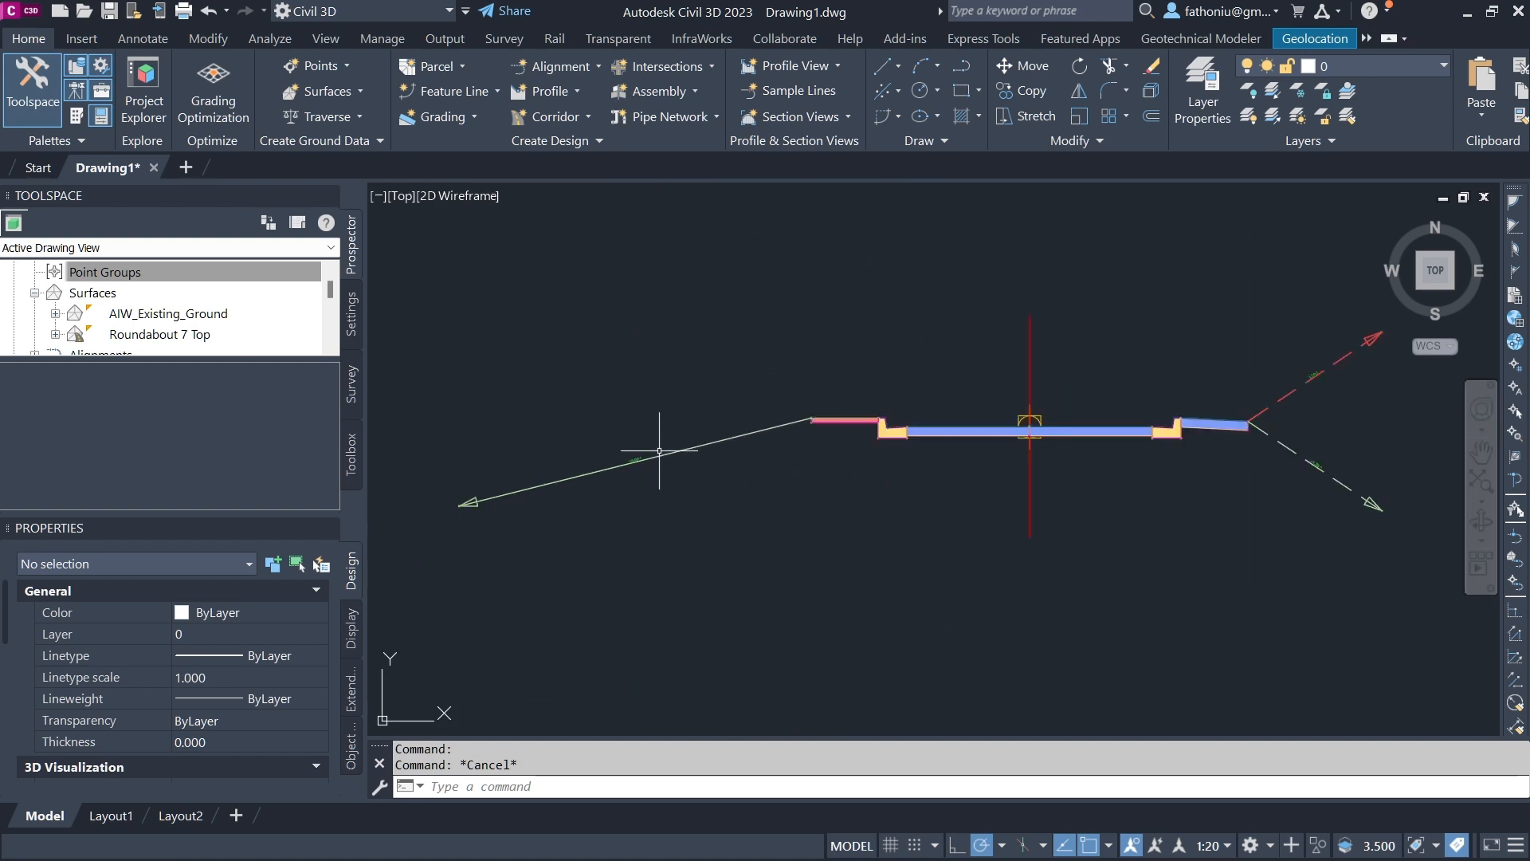
pyautogui.scroll(-4, 659, 450)
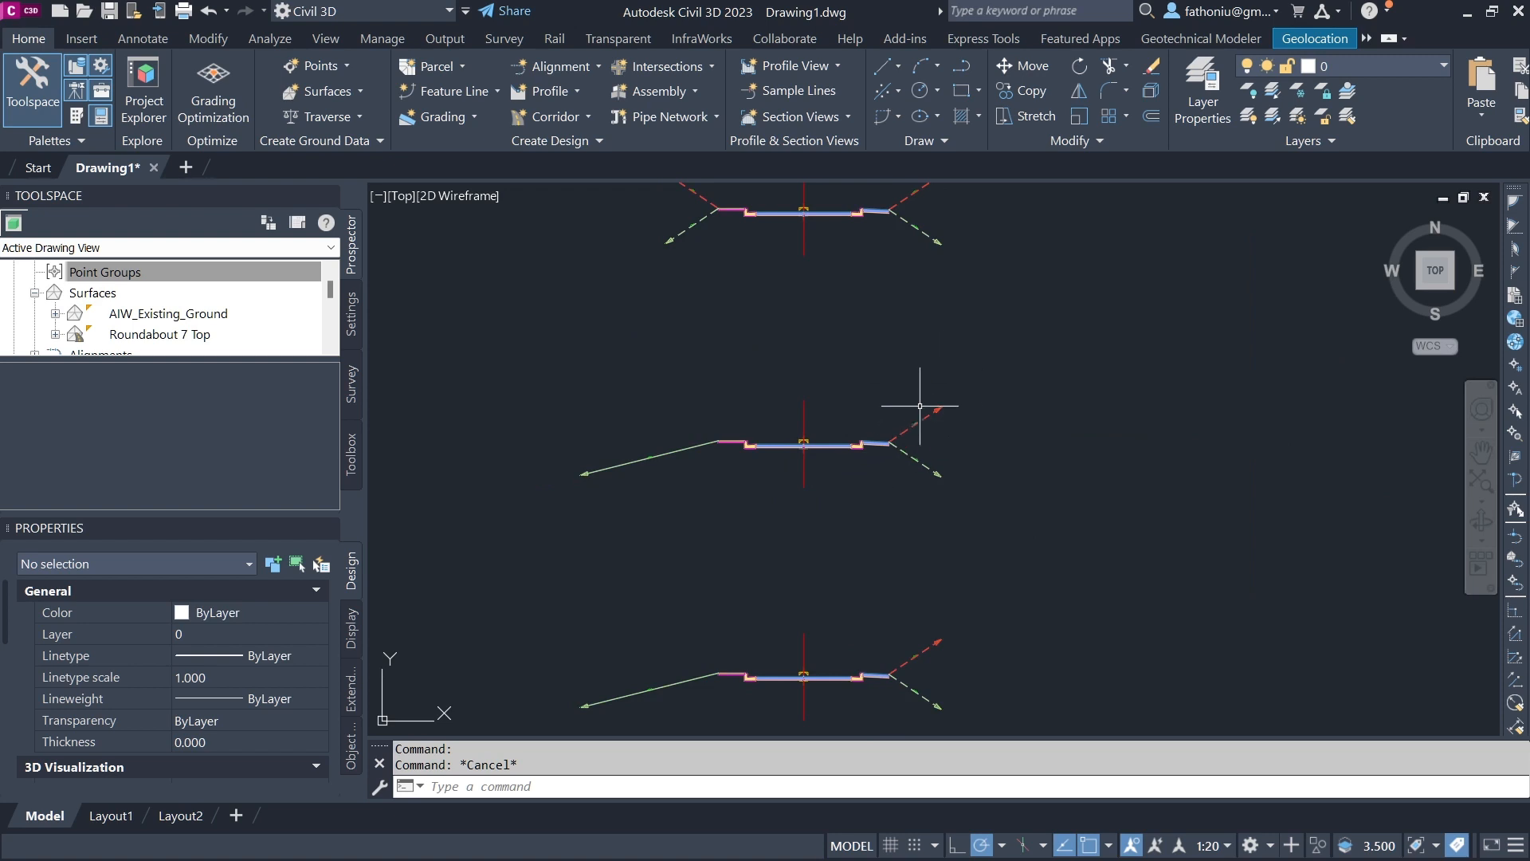
# Examine the remaining assemblies down the column, including a close look at the curb and sidewalk of a symmetrical road cross-section
pyautogui.moveTo(845, 558); pyautogui.dragTo(808, 284, button='middle')
pyautogui.scroll(-3, 804, 432)
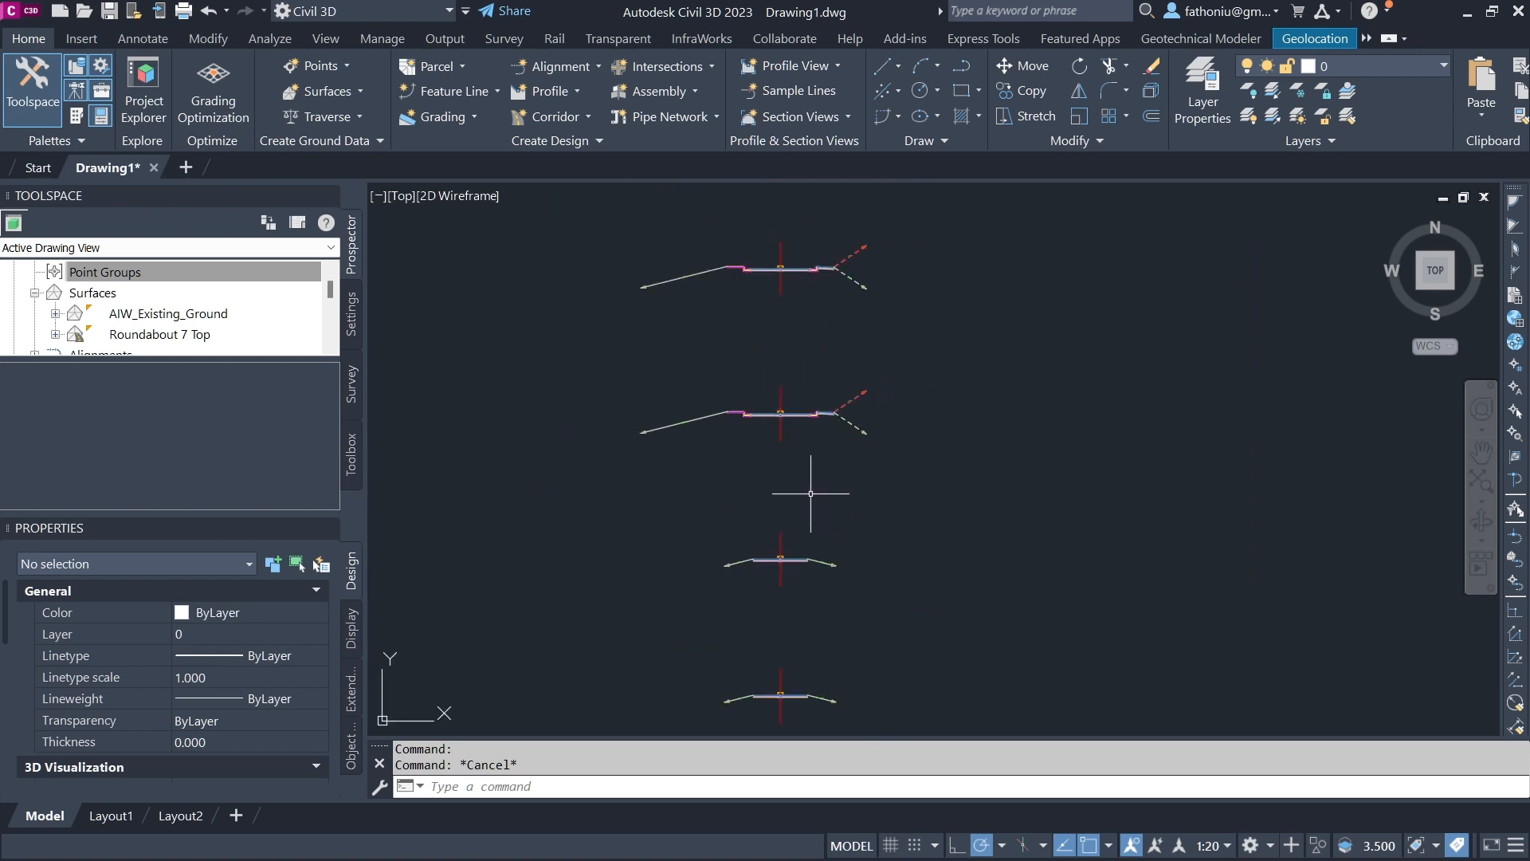
pyautogui.moveTo(818, 554); pyautogui.dragTo(797, 333, button='middle')
pyautogui.scroll(2, 782, 564)
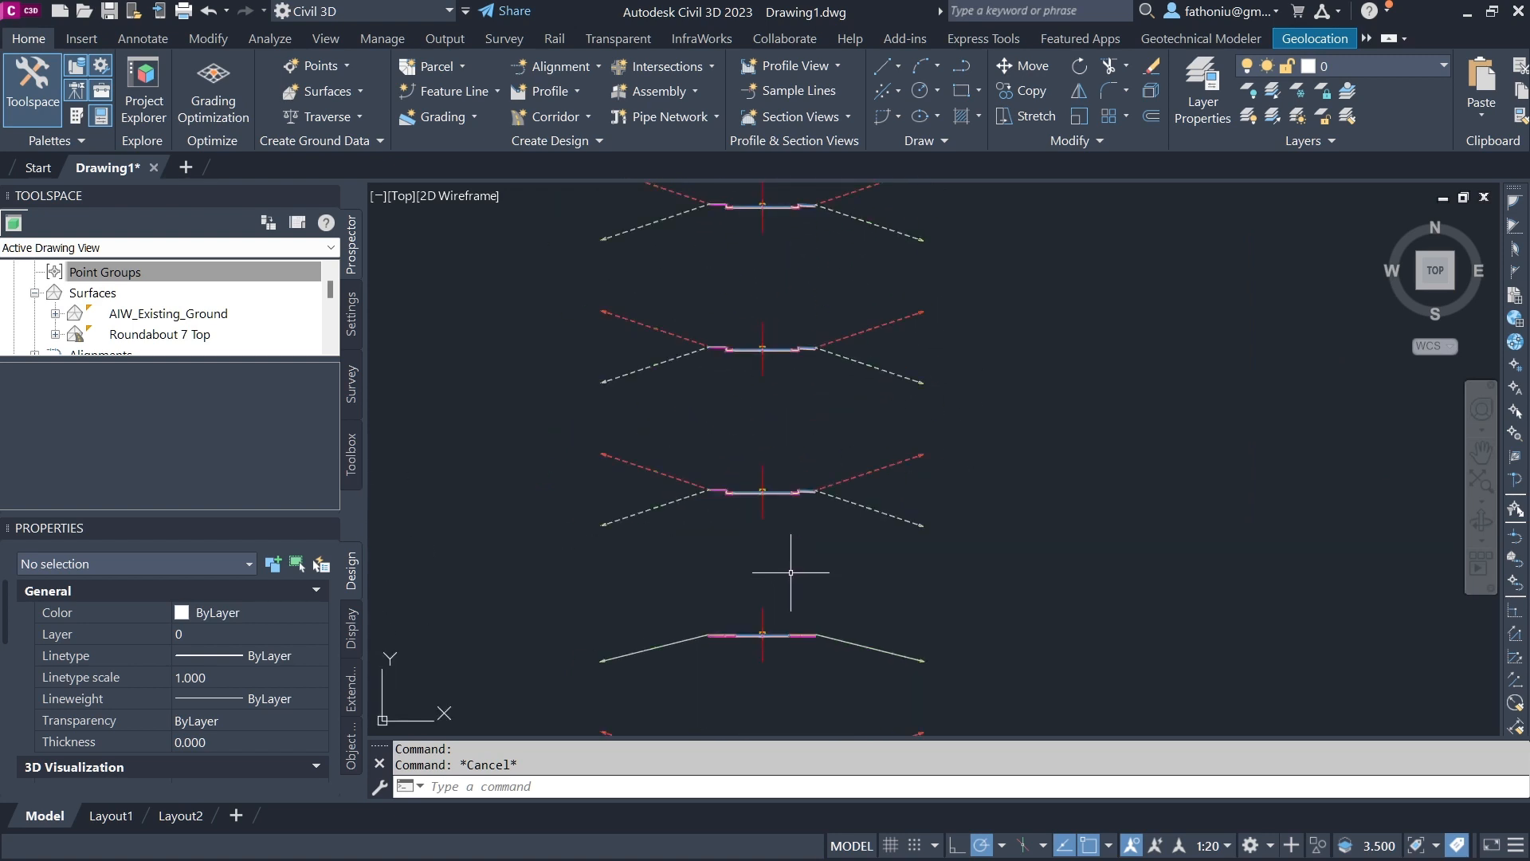
pyautogui.scroll(-5, 792, 567)
pyautogui.scroll(6, 768, 490)
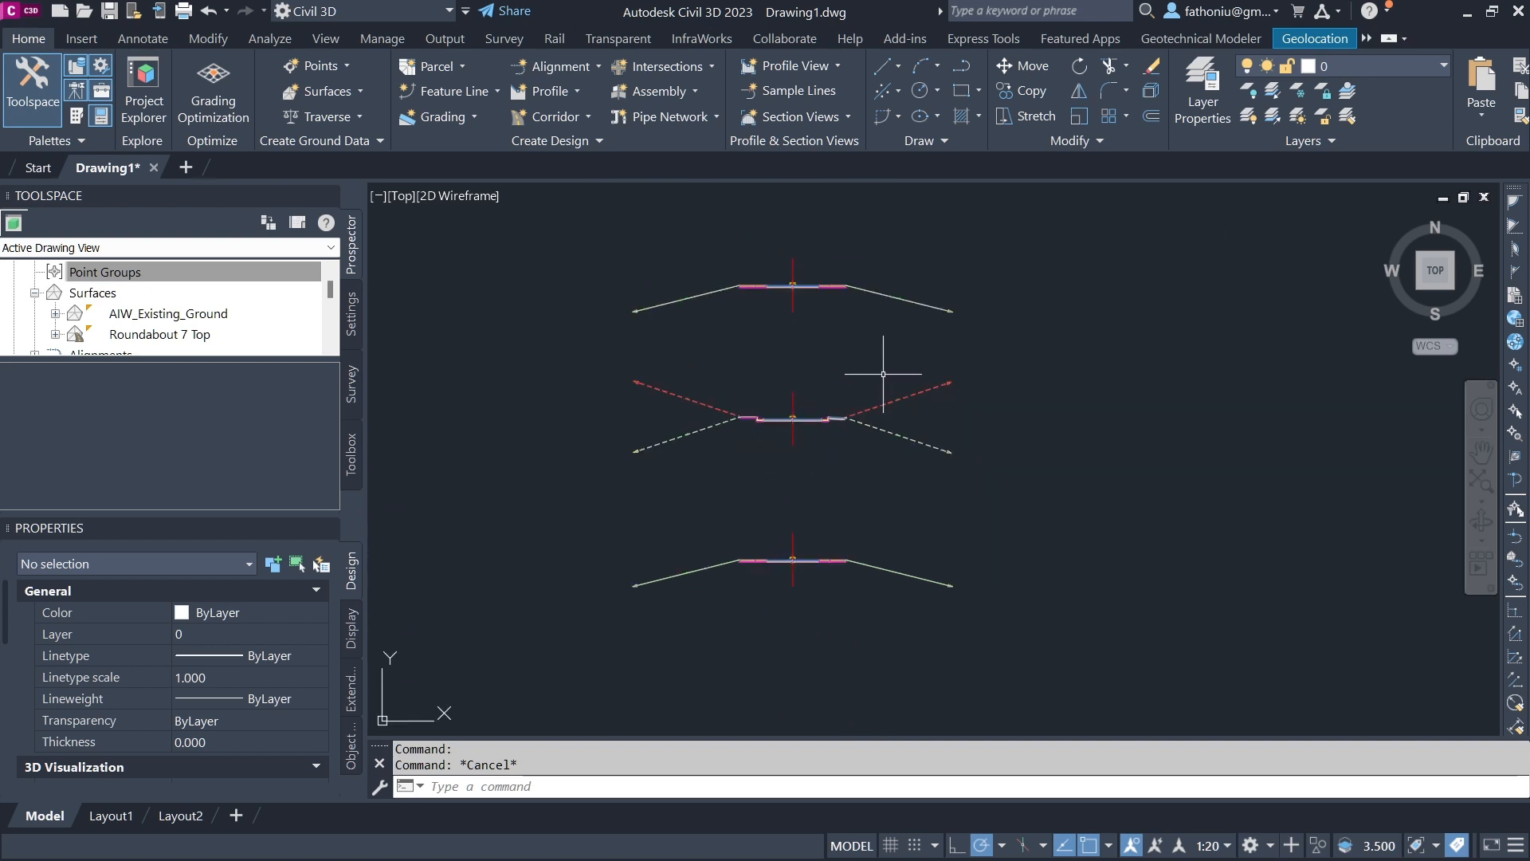
pyautogui.scroll(6, 839, 467)
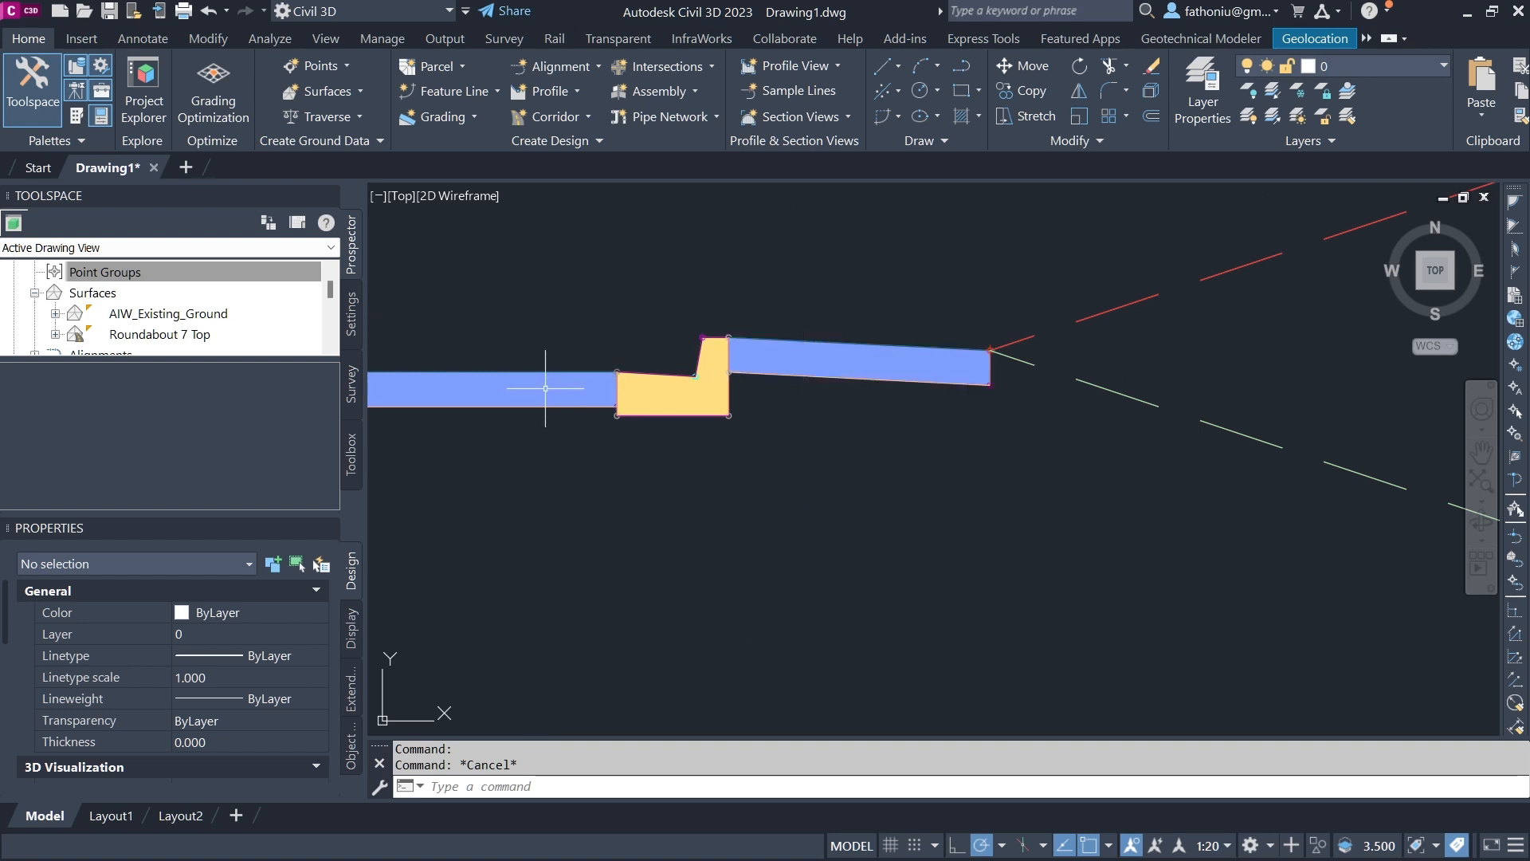
pyautogui.scroll(-6, 546, 389)
pyautogui.moveTo(547, 428); pyautogui.dragTo(717, 434, button='middle')
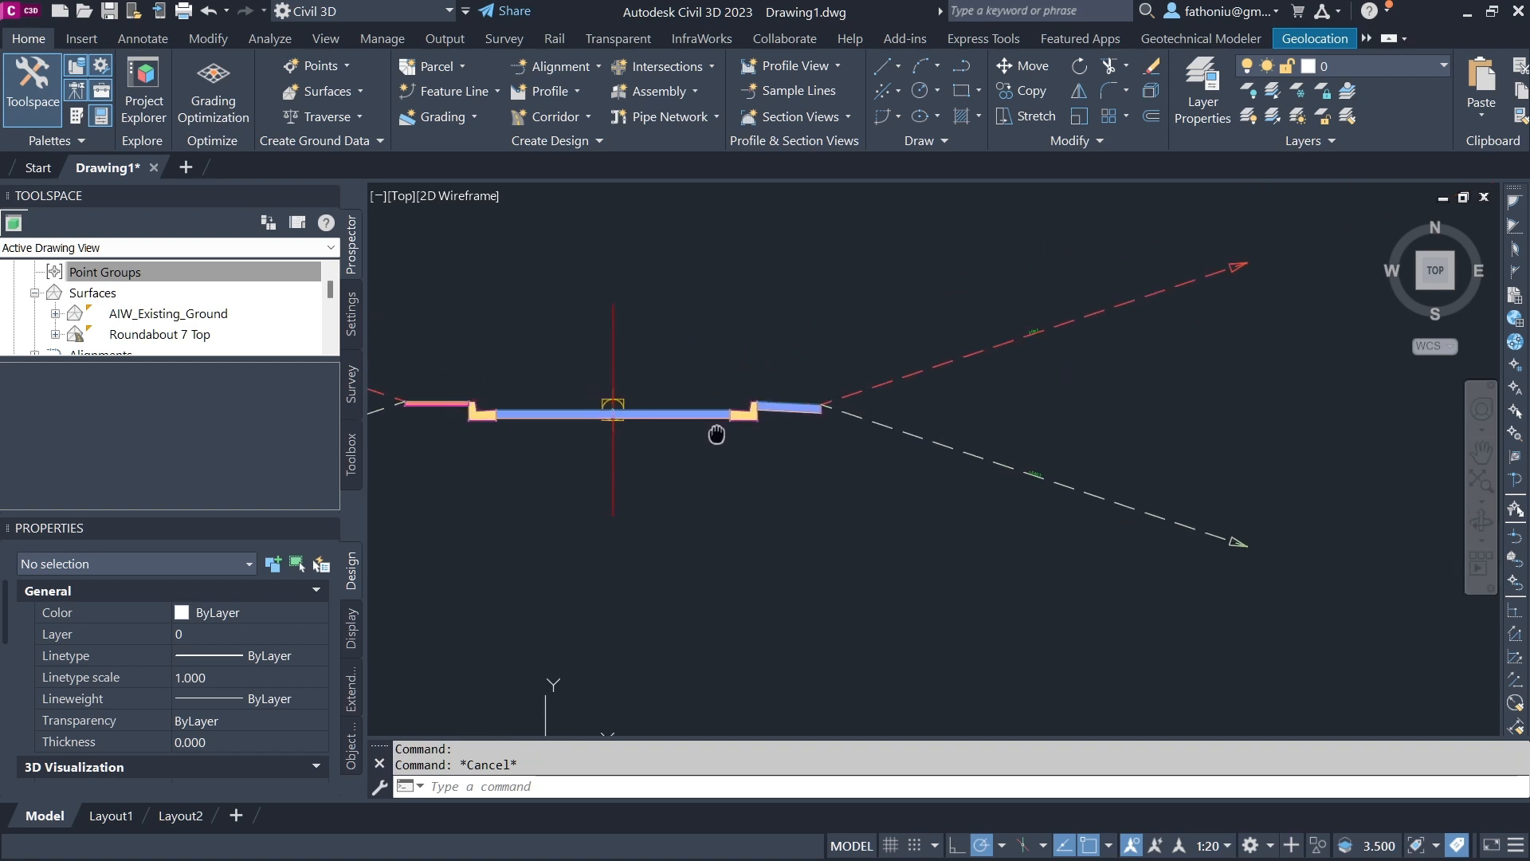
# Browse the Civil Metric Subassemblies tool palettes for lanes, common assemblies and basic subassemblies, and close them
pyautogui.click(77, 118)
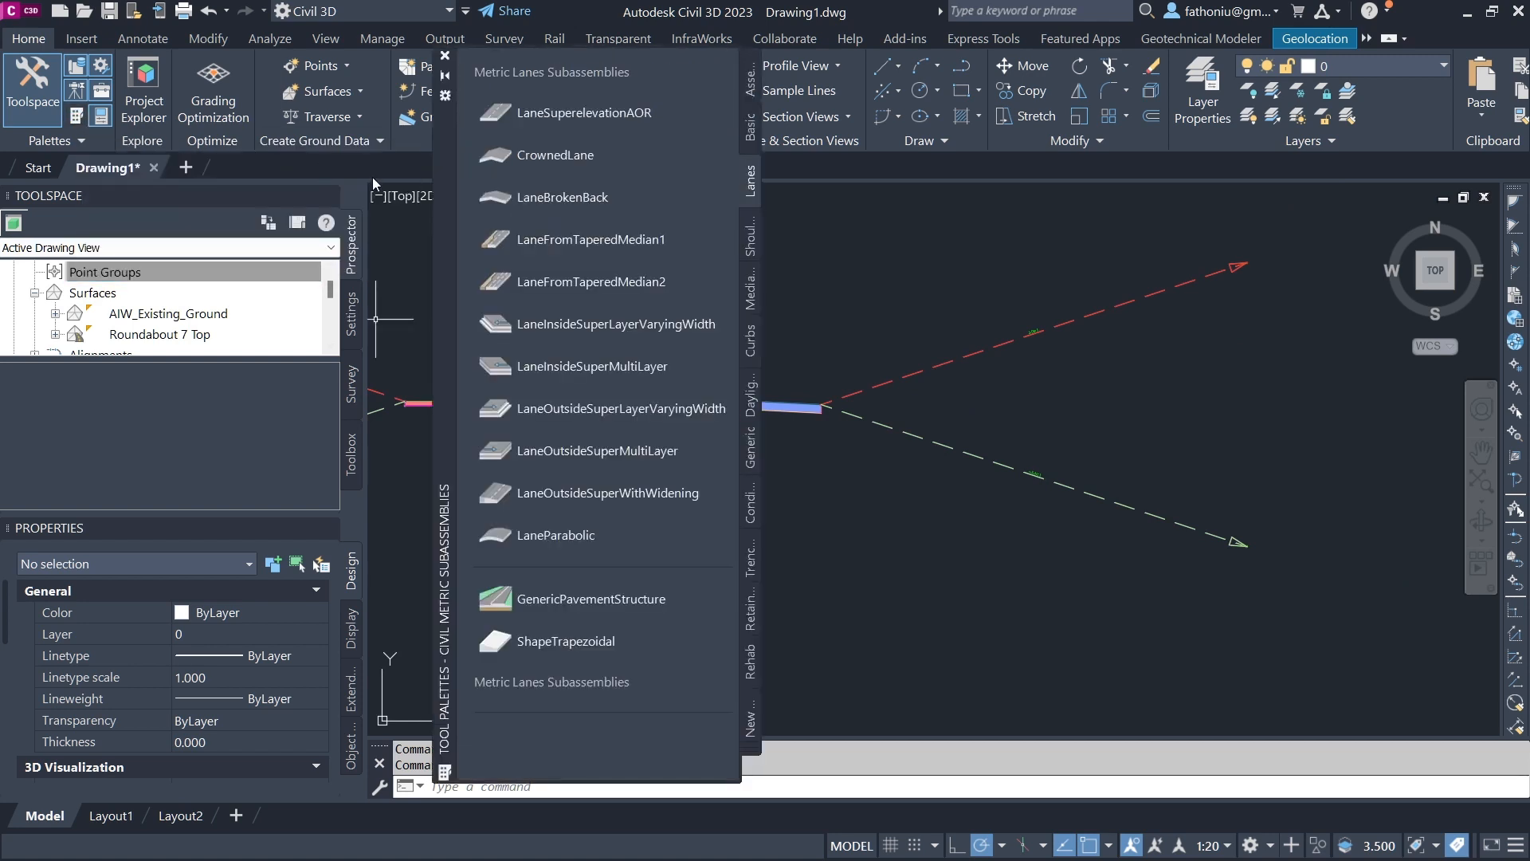
pyautogui.click(750, 80)
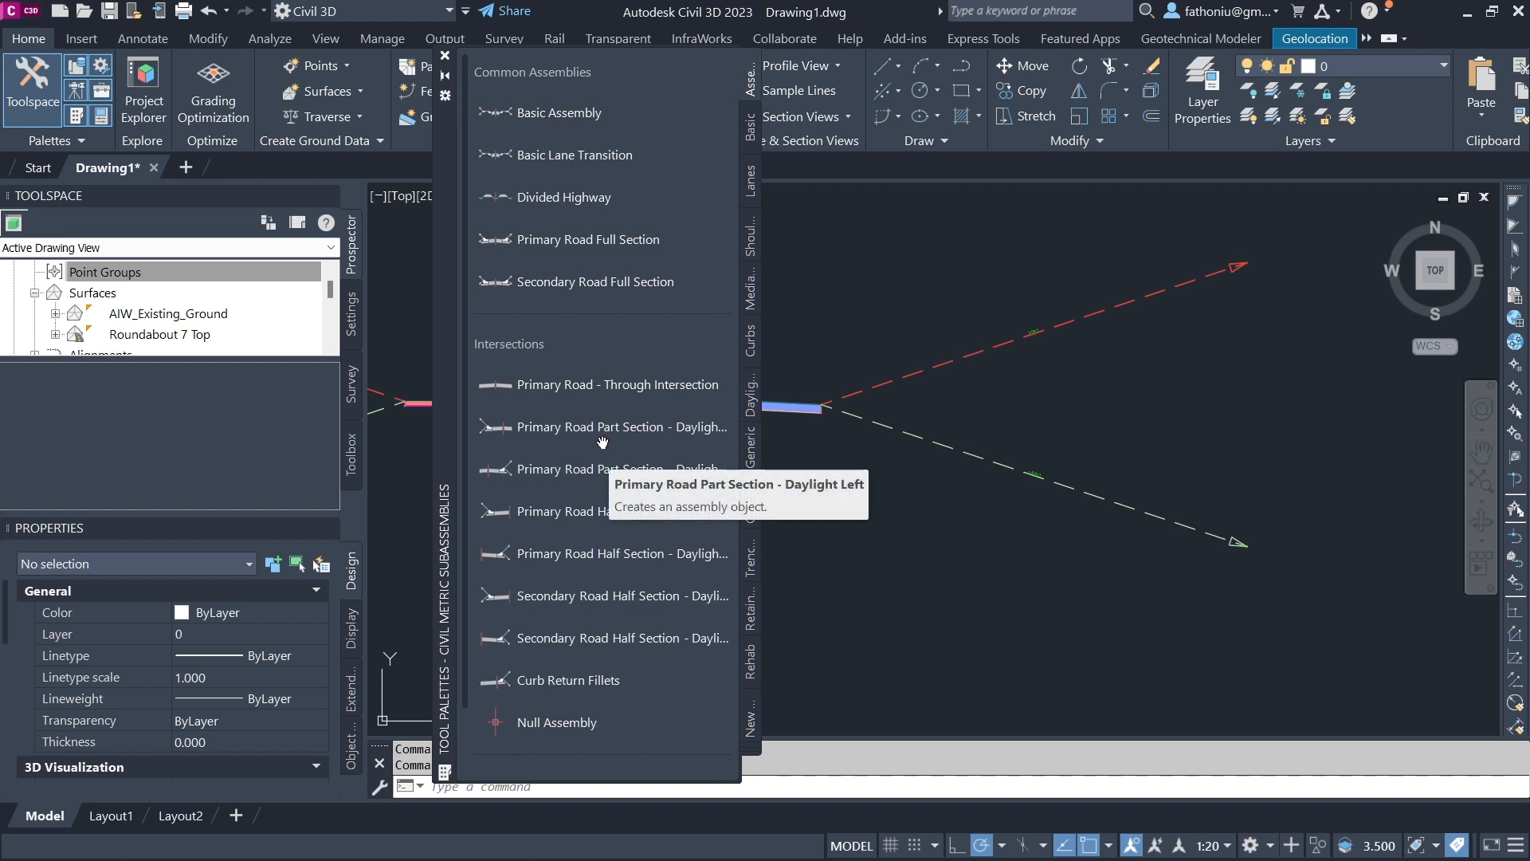
pyautogui.click(750, 147)
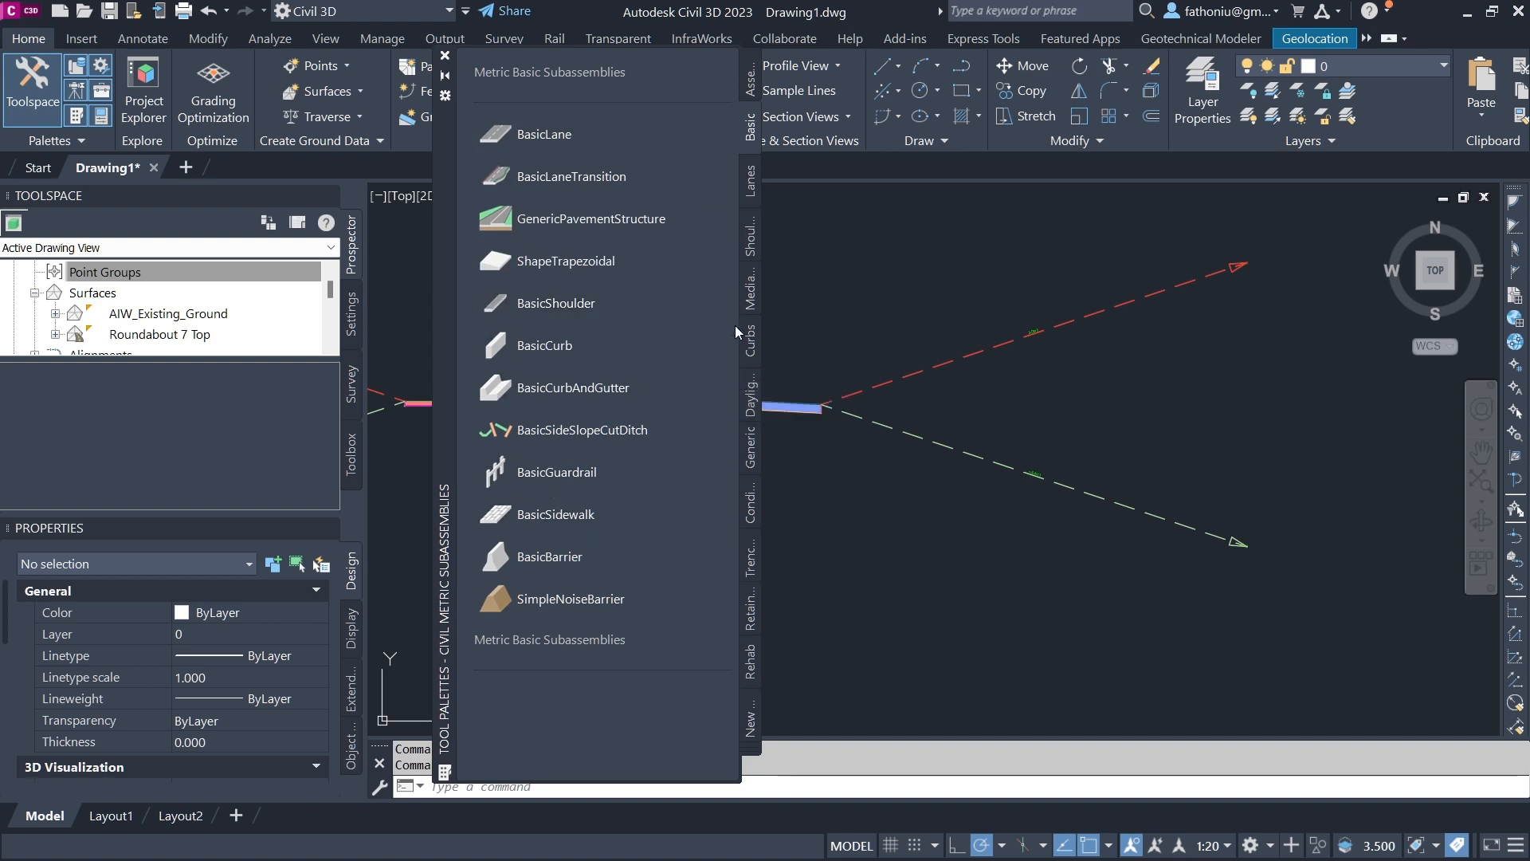
pyautogui.click(445, 58)
# Examine the assemblies east of the terrain surface, including a curb section with cut and fill slope layout modes
pyautogui.scroll(-6, 905, 335)
pyautogui.moveTo(983, 280); pyautogui.dragTo(788, 637, button='middle')
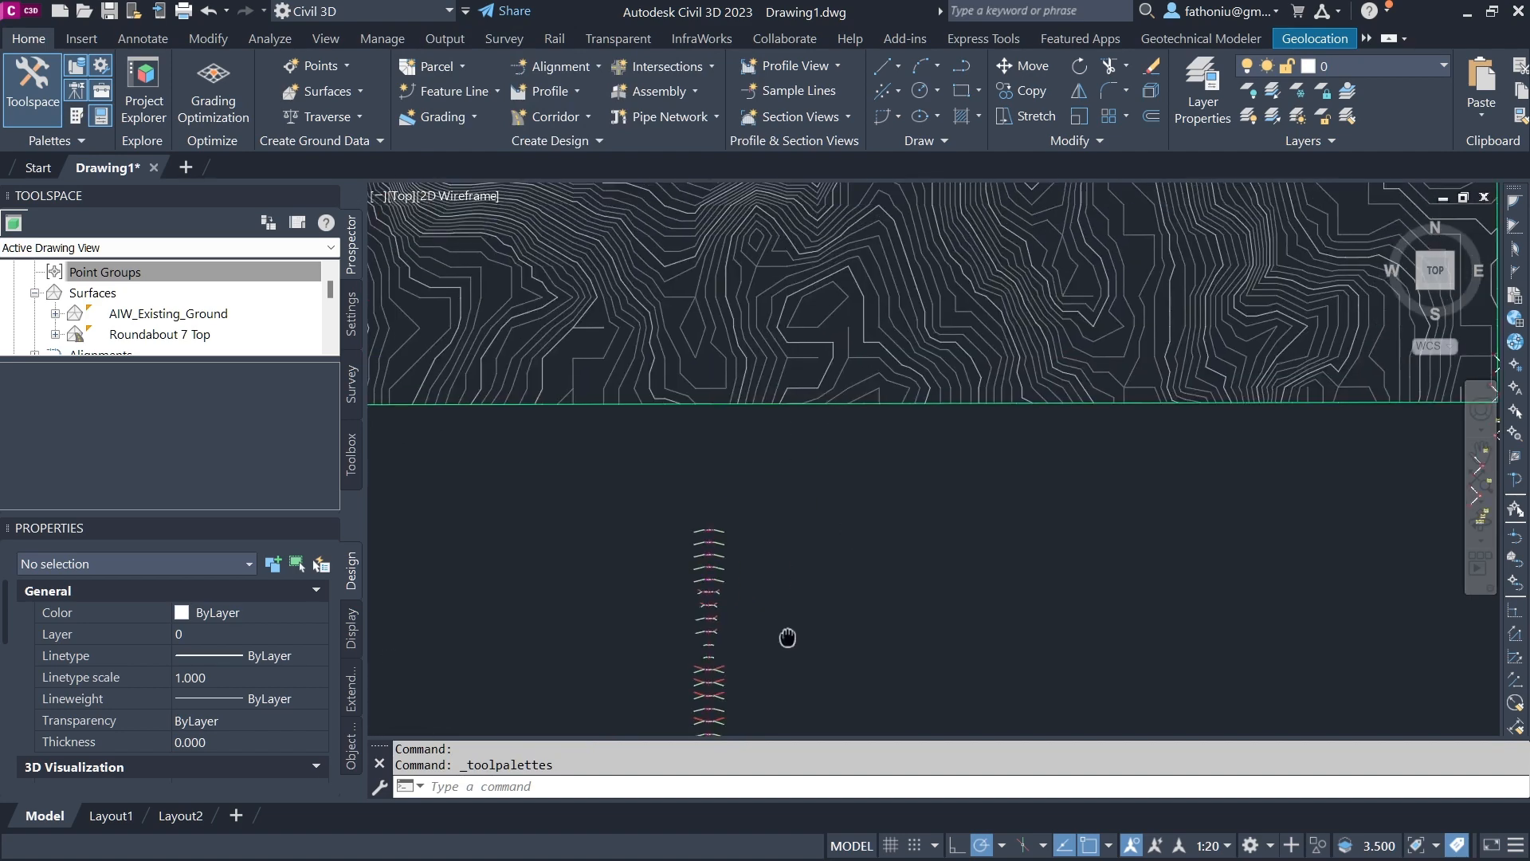
pyautogui.scroll(-3, 997, 444)
pyautogui.scroll(8, 997, 468)
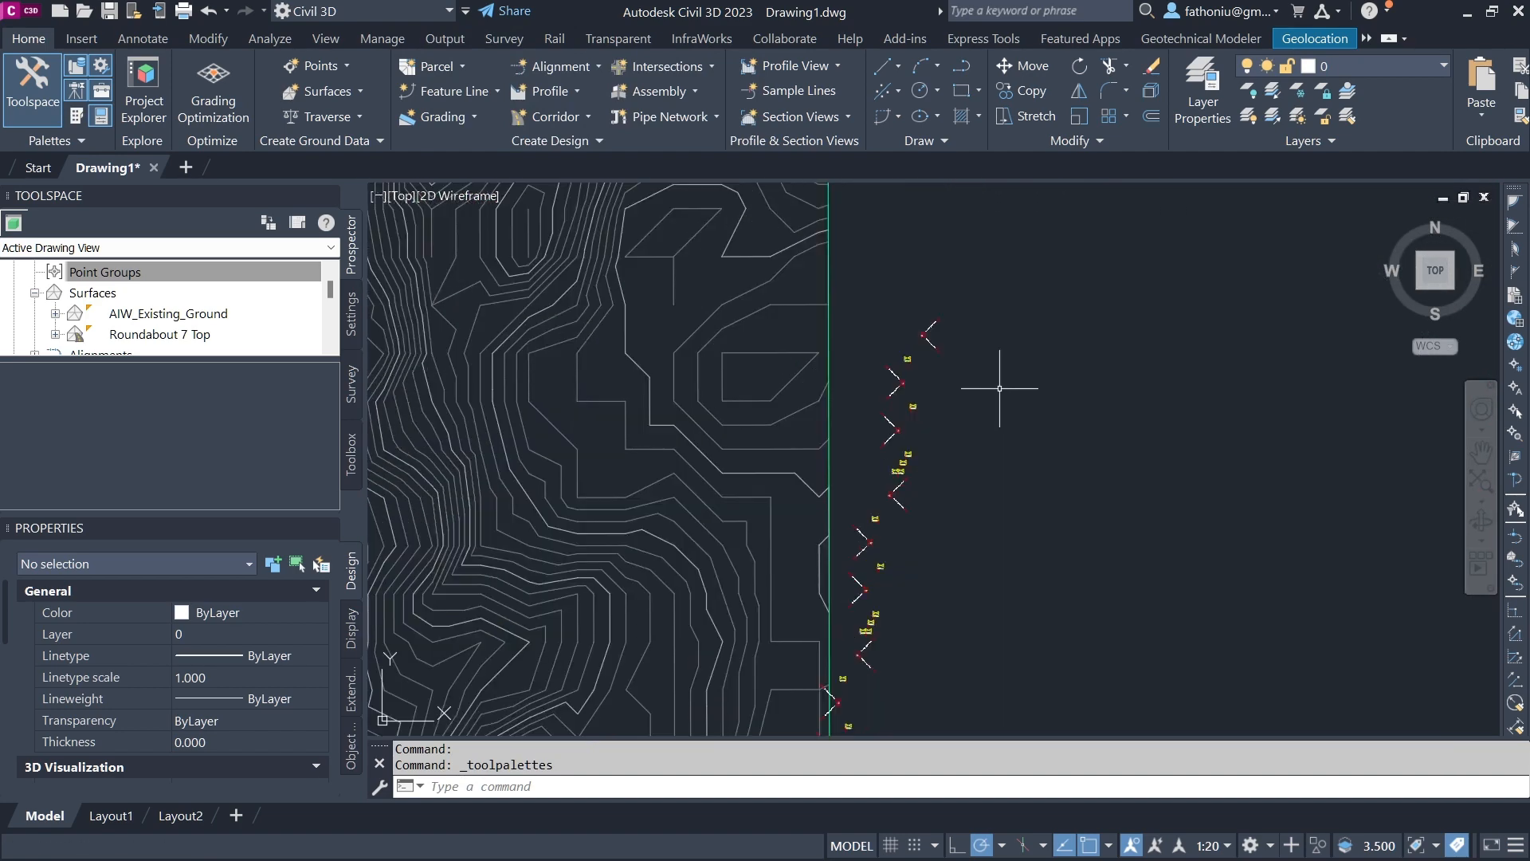
pyautogui.scroll(5, 936, 383)
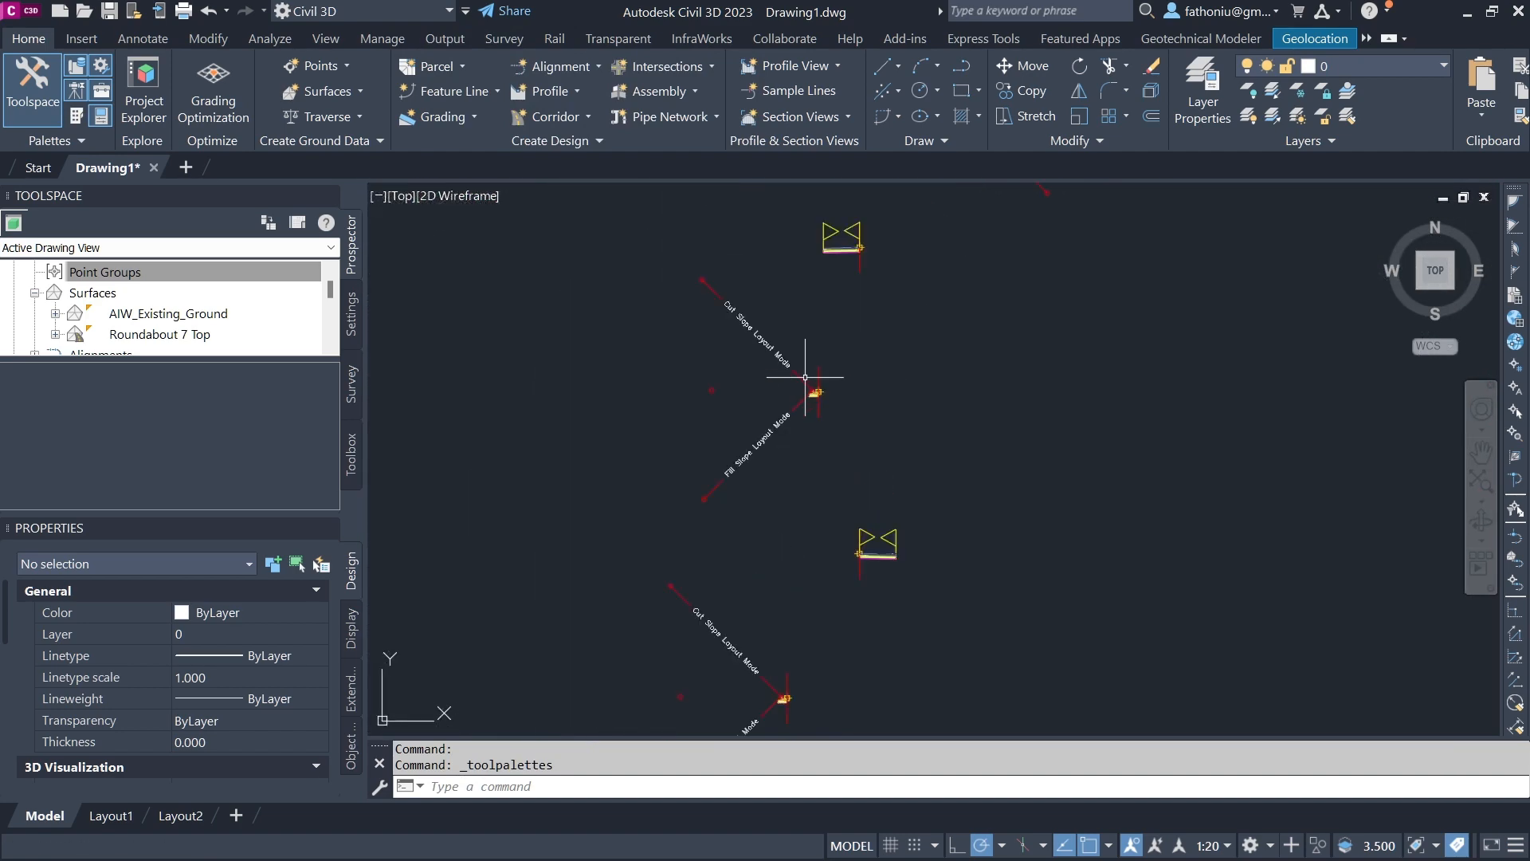
pyautogui.scroll(4, 805, 377)
pyautogui.scroll(4, 744, 361)
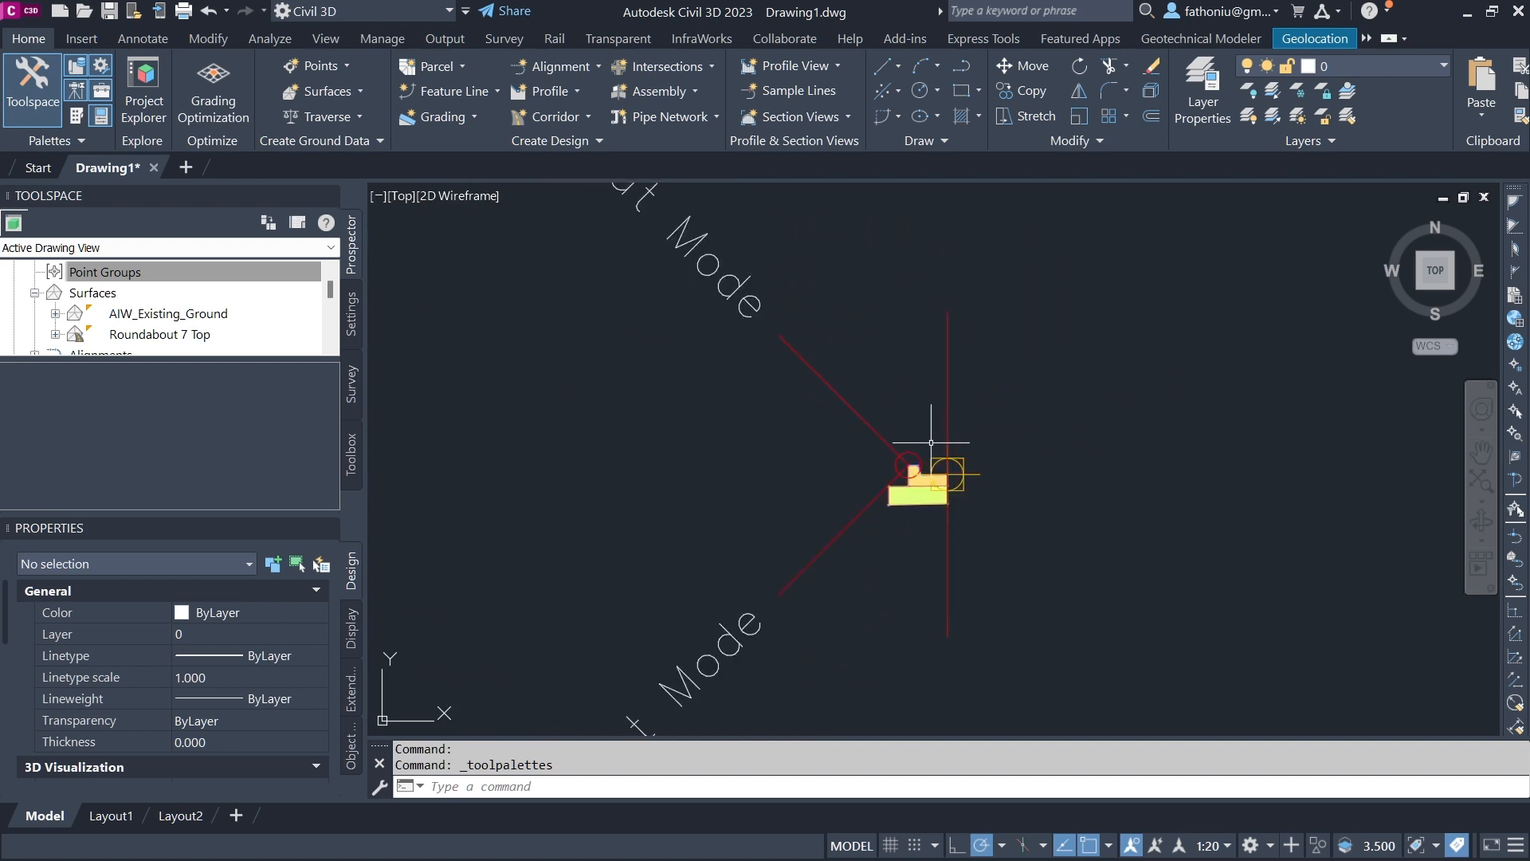
pyautogui.scroll(-6, 931, 442)
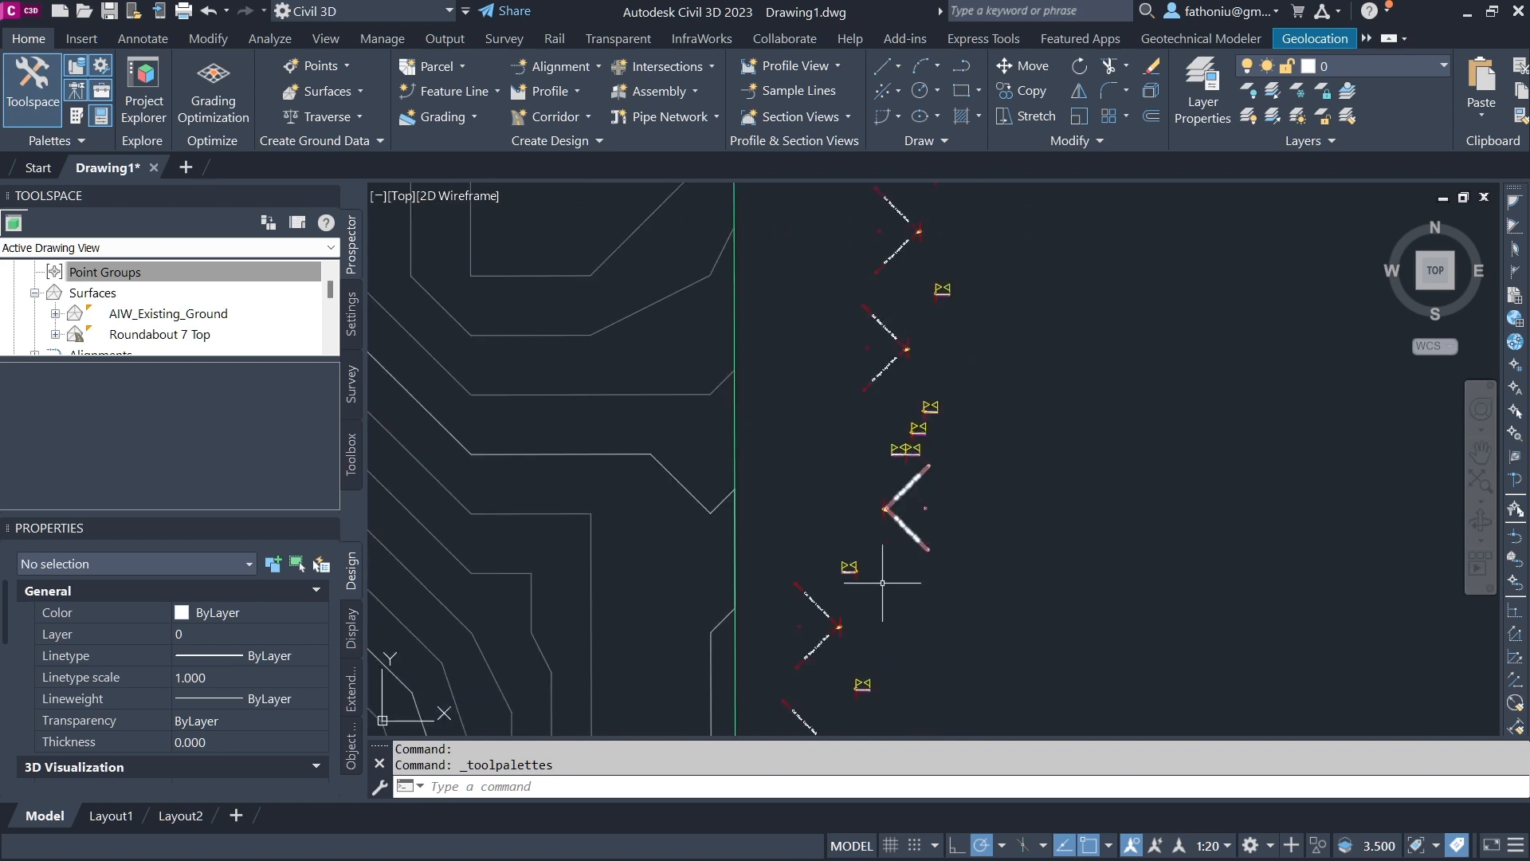
# Examine the lane assemblies farther down the staggered column along the terrain's eastern edge, with a close look at one lane's layers
pyautogui.moveTo(885, 593)
pyautogui.mouseDown(button='middle')
pyautogui.moveTo(895, 335)
pyautogui.moveTo(901, 362)
pyautogui.mouseUp(button='middle')
pyautogui.scroll(2, 864, 401)
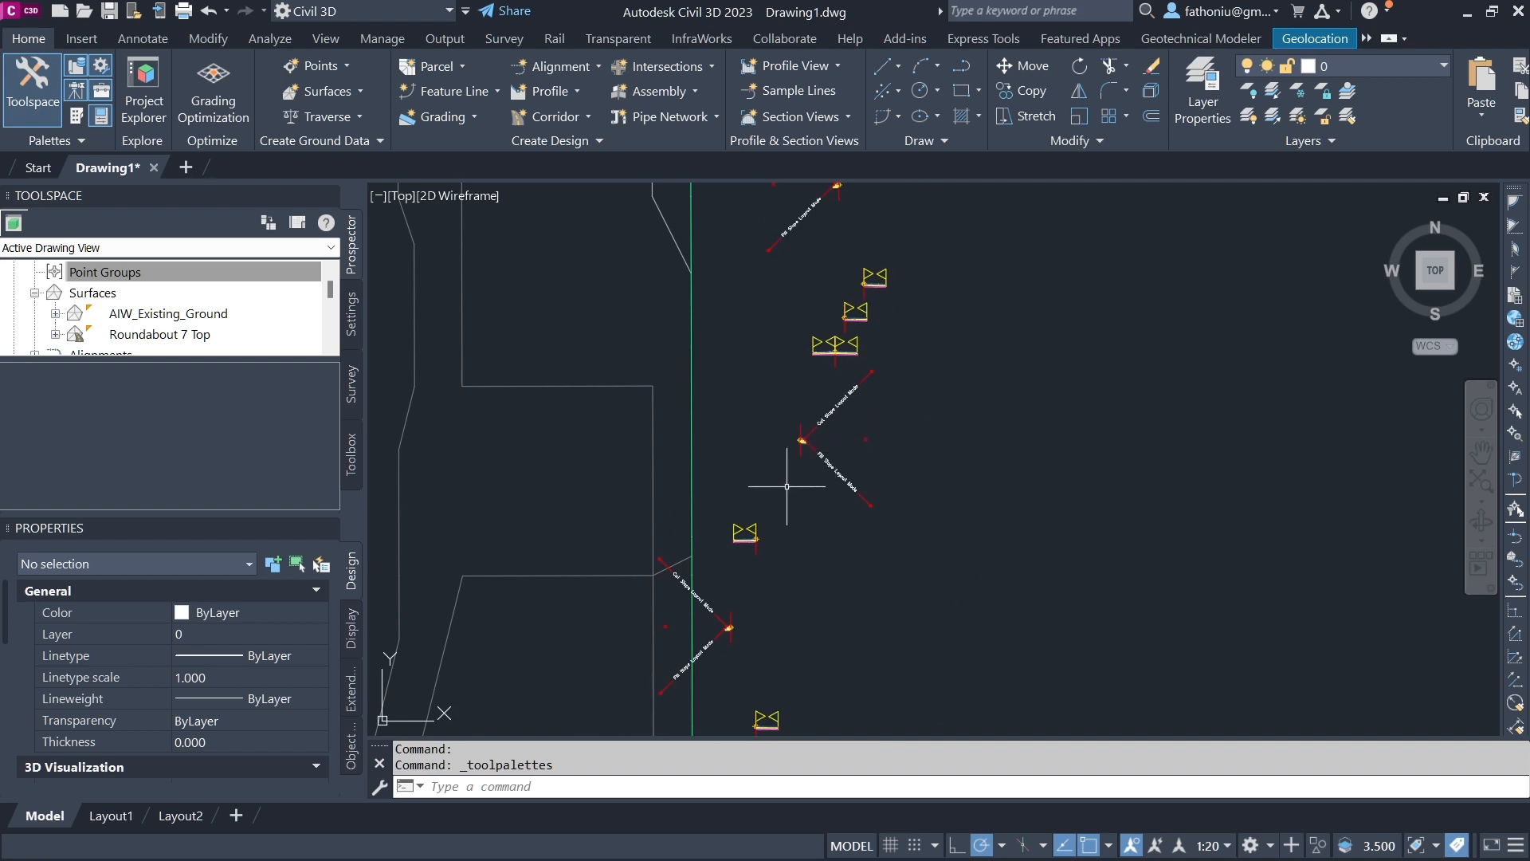
pyautogui.moveTo(787, 486); pyautogui.dragTo(908, 324, button='middle')
pyautogui.scroll(5, 879, 327)
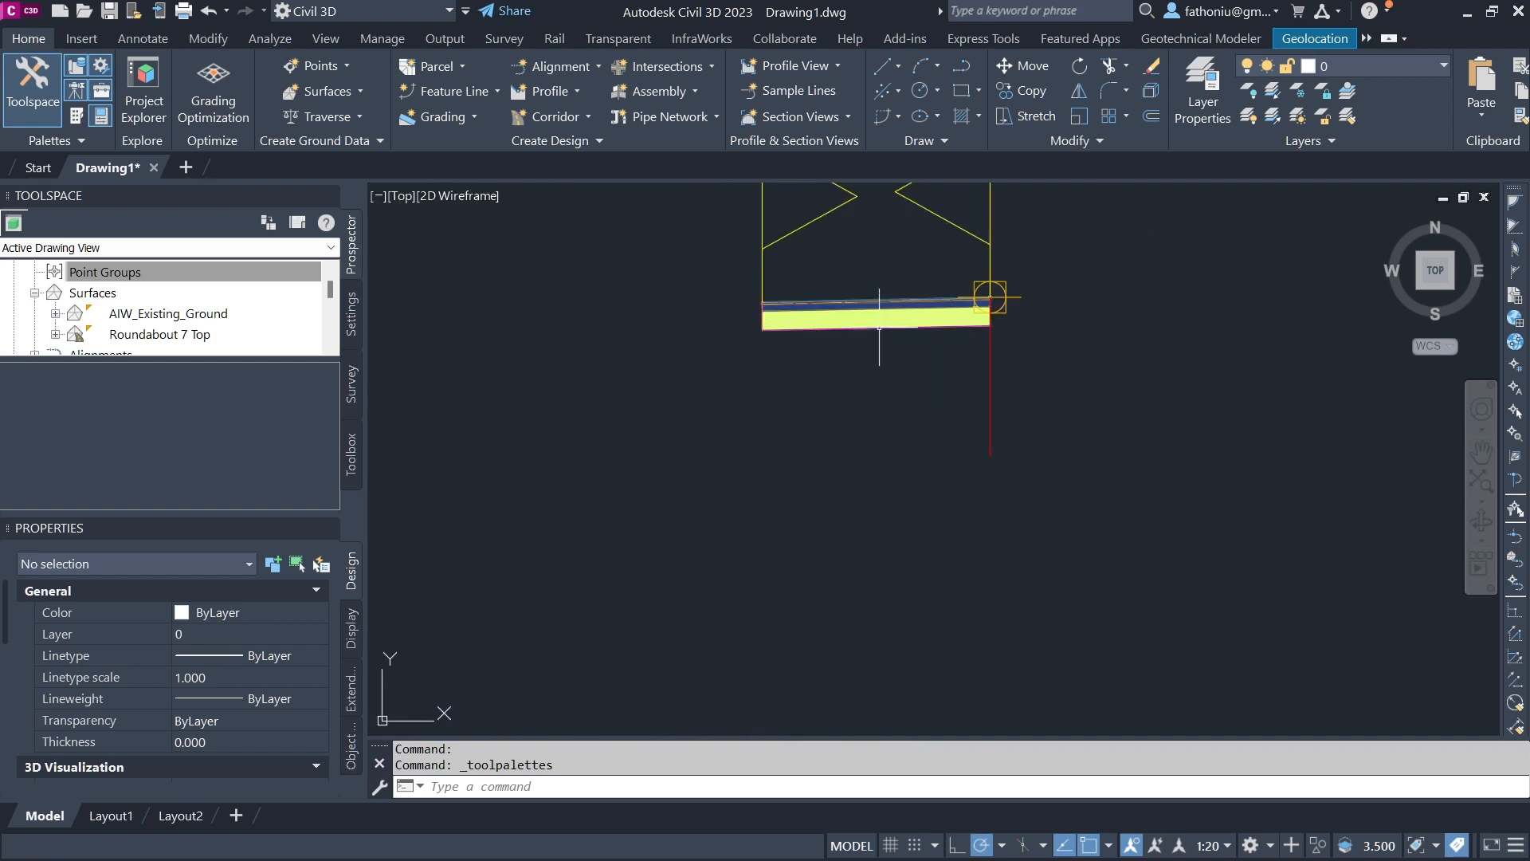
pyautogui.scroll(3, 883, 299)
pyautogui.scroll(-3, 879, 305)
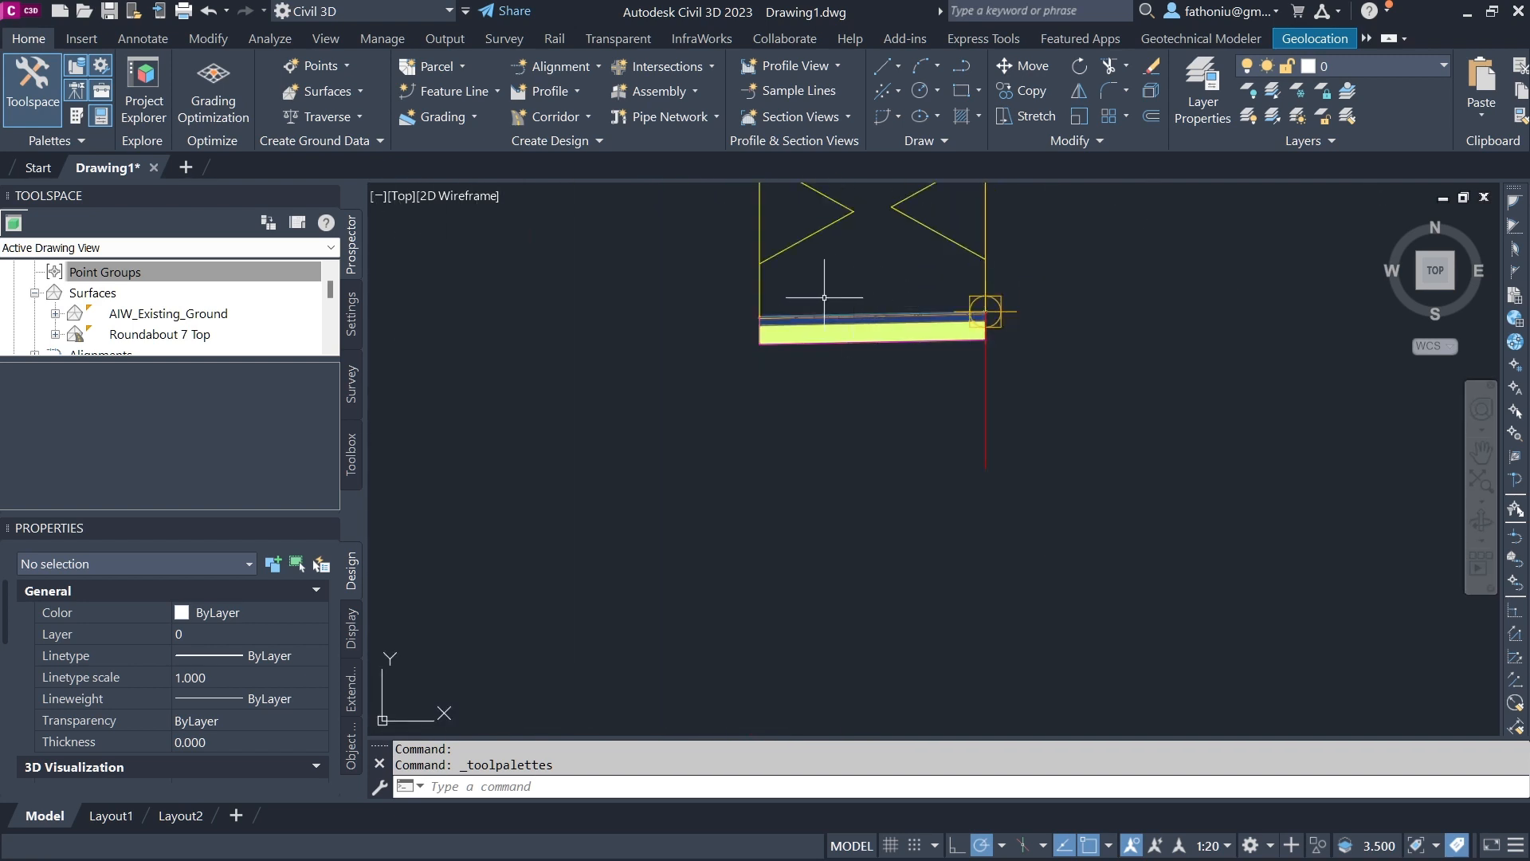
pyautogui.scroll(-6, 824, 297)
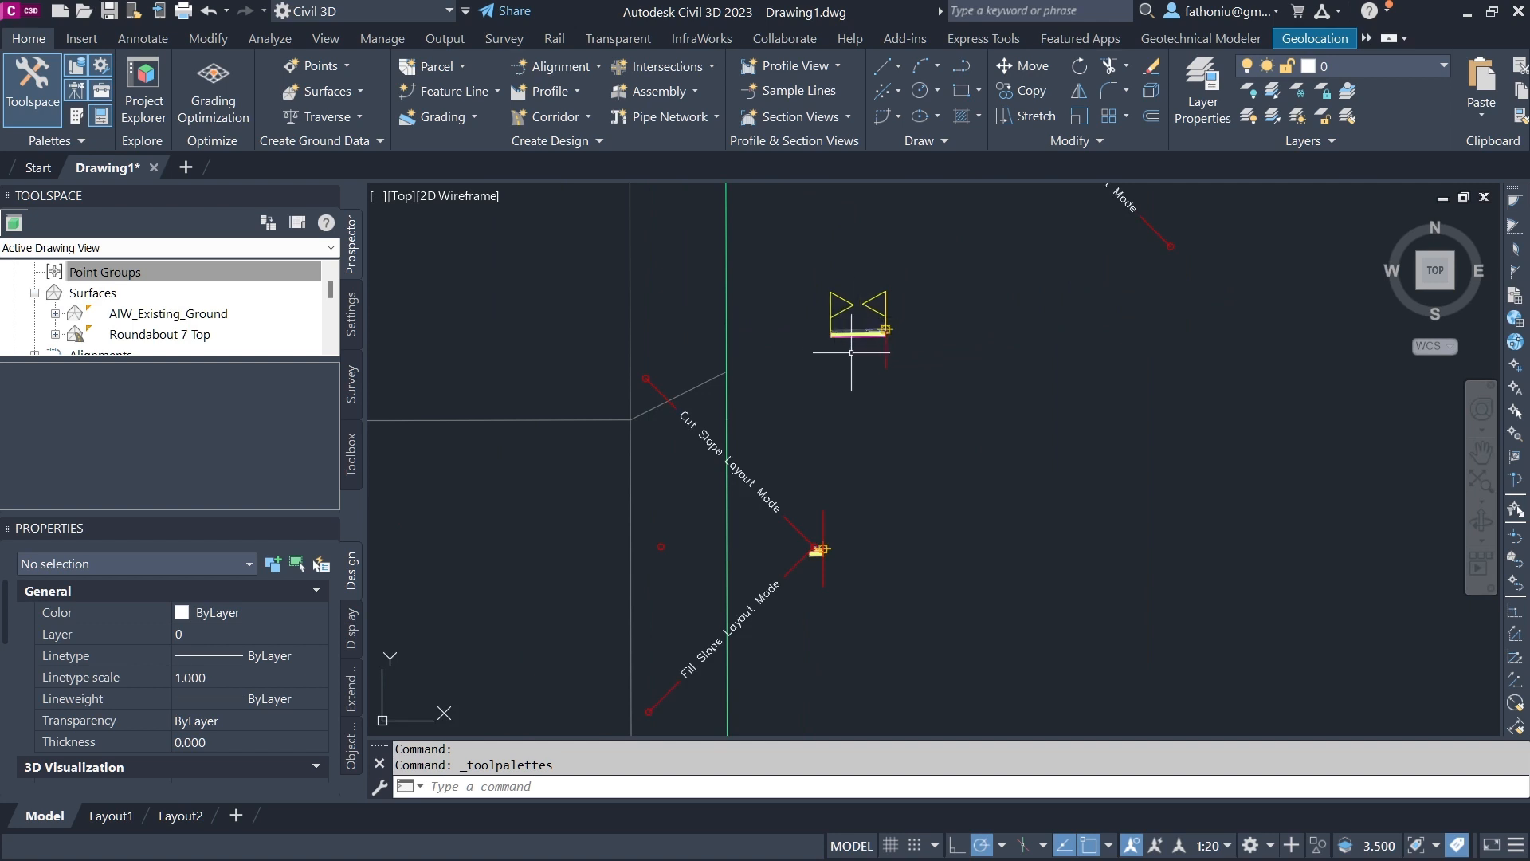
pyautogui.moveTo(838, 478); pyautogui.dragTo(861, 261, button='middle')
pyautogui.moveTo(898, 430); pyautogui.dragTo(998, 275, button='middle')
pyautogui.scroll(-4, 905, 422)
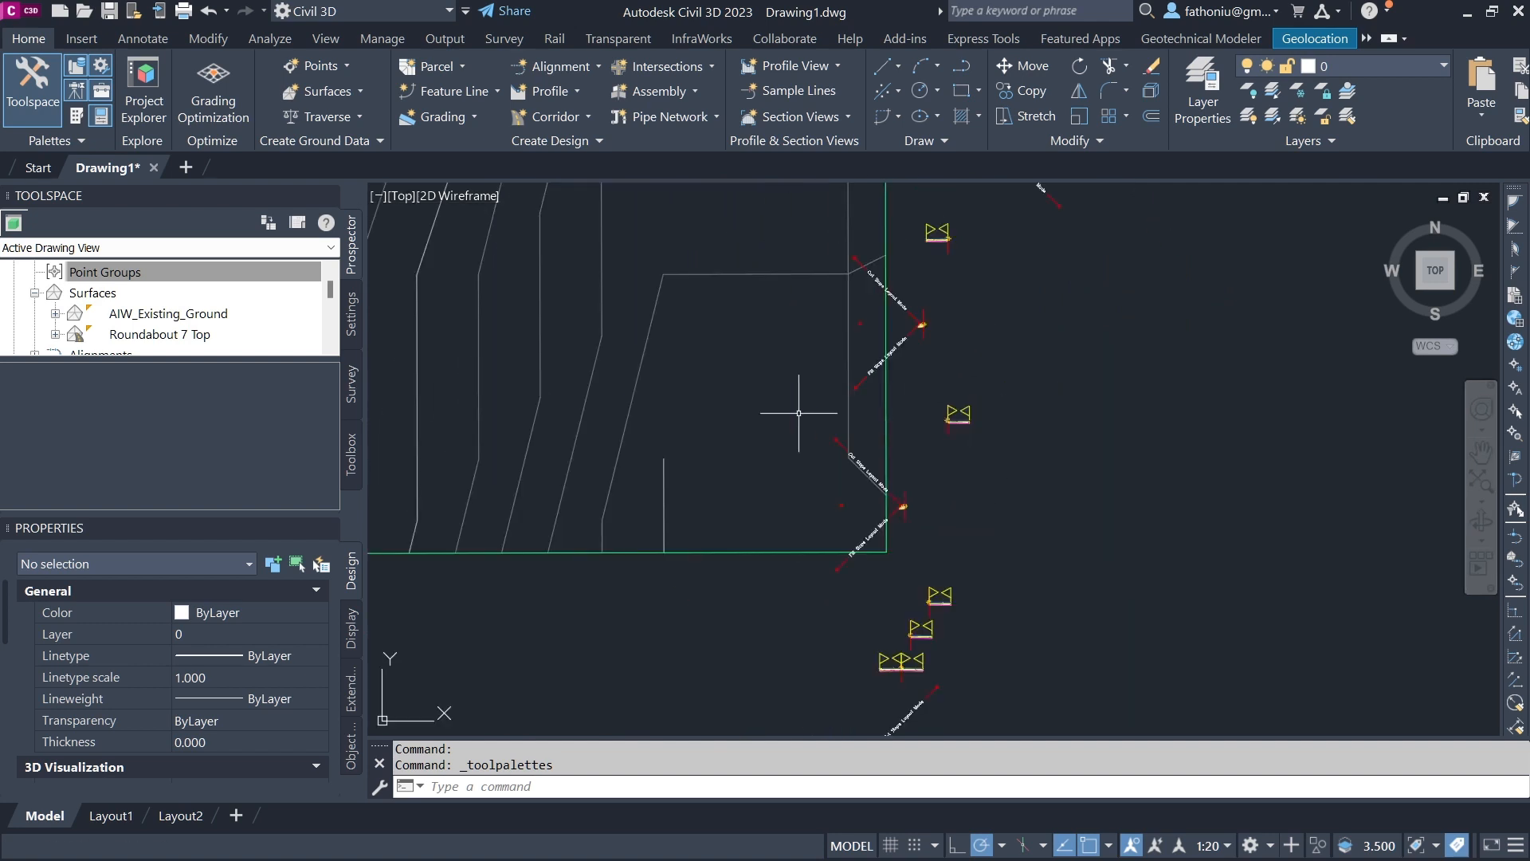
# Return to the road network and examine the junction south of the roundabout where two curved edge alignments join the roads
pyautogui.scroll(-4, 568, 421)
pyautogui.moveTo(568, 421); pyautogui.dragTo(1019, 456, button='middle')
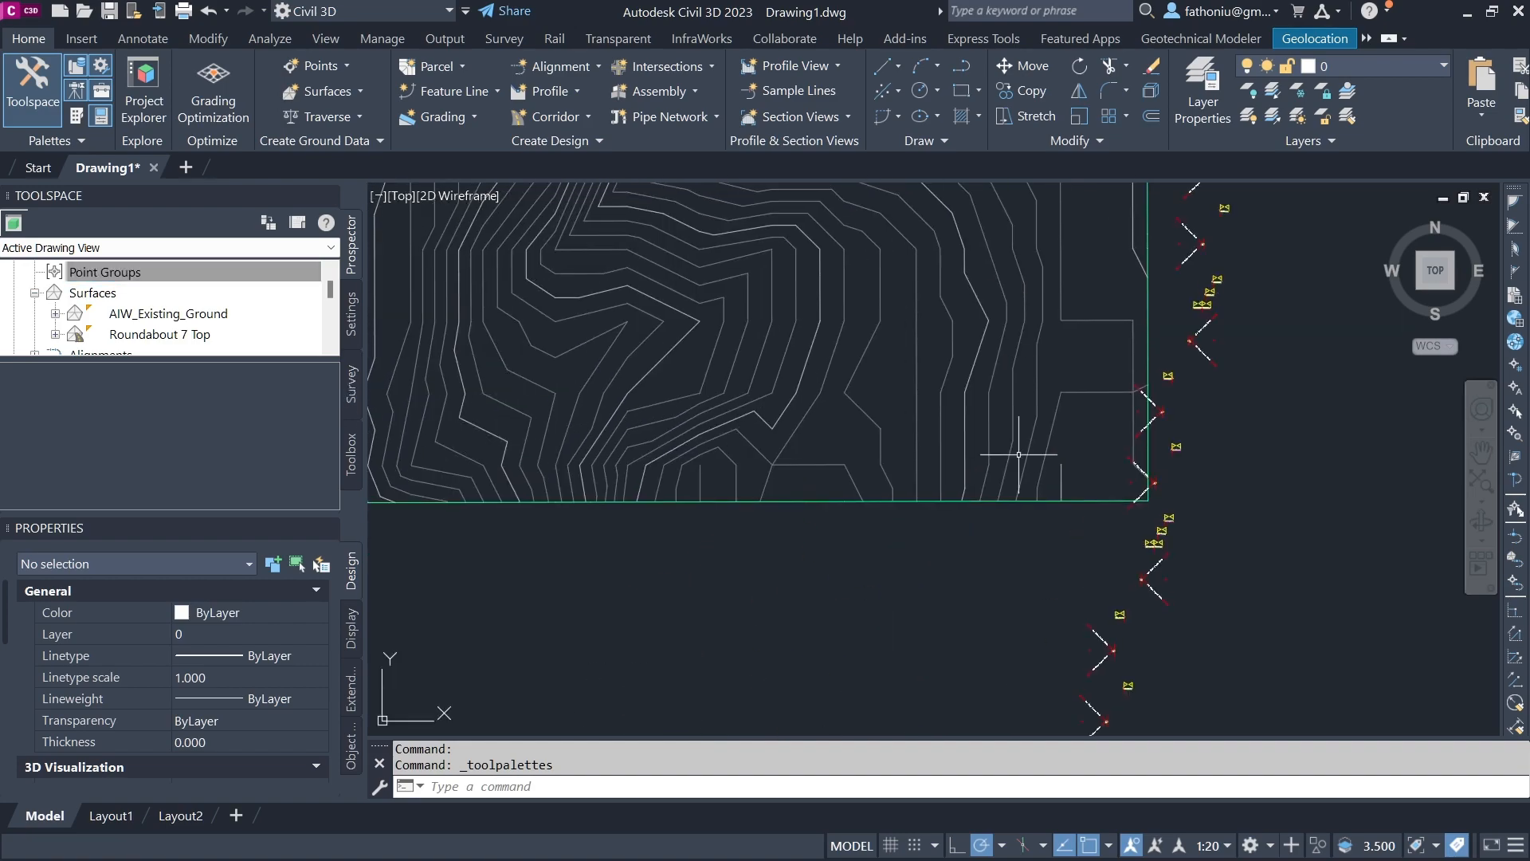
pyautogui.moveTo(807, 323); pyautogui.dragTo(820, 777, button='middle')
pyautogui.scroll(-5, 752, 439)
pyautogui.moveTo(760, 419); pyautogui.dragTo(1238, 671, button='middle')
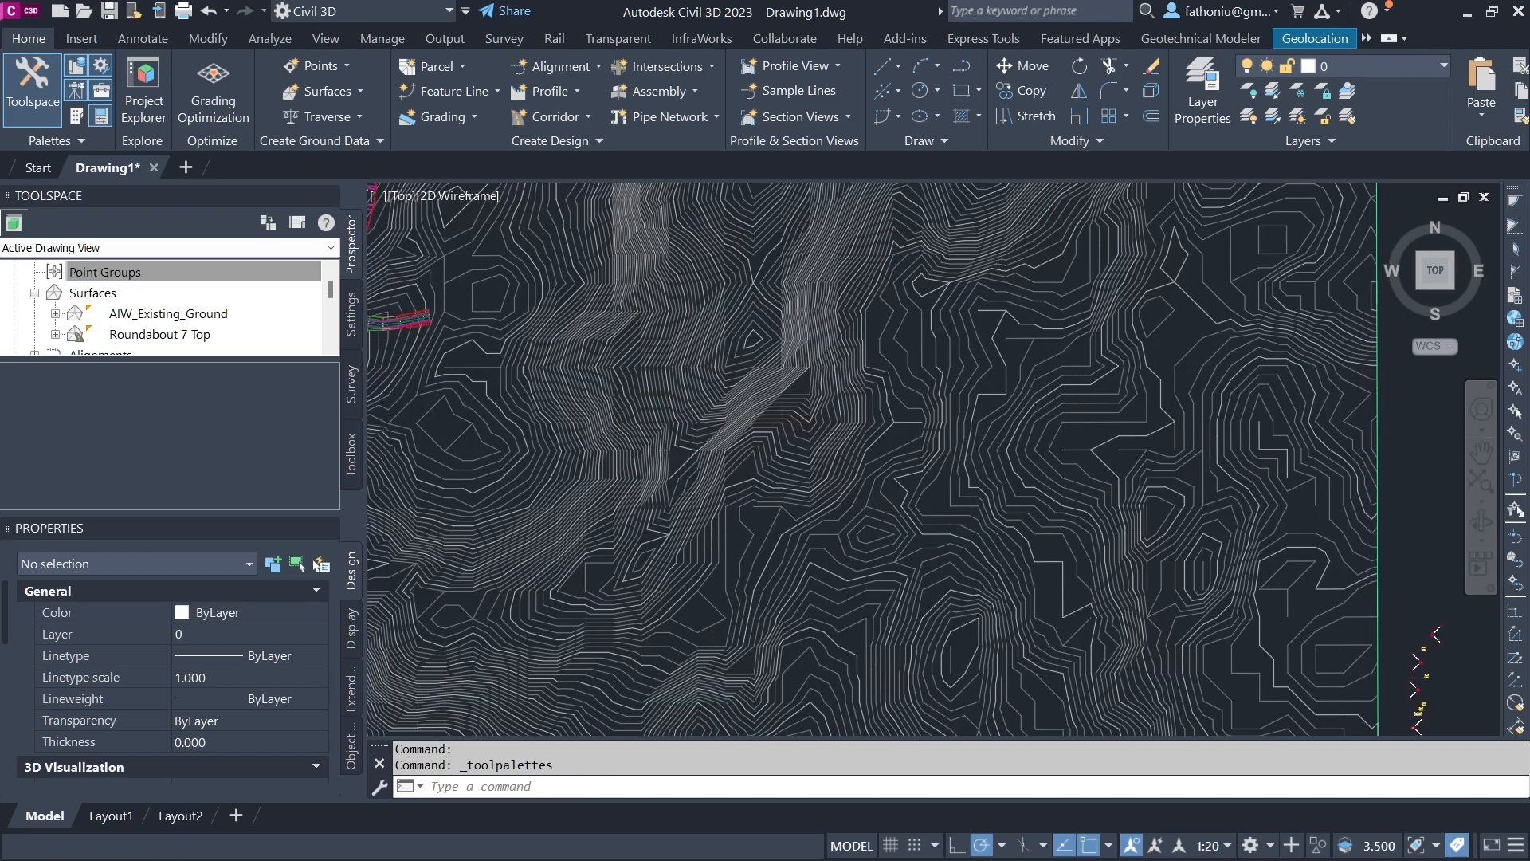
pyautogui.moveTo(864, 526); pyautogui.dragTo(1117, 649, button='middle')
pyautogui.scroll(4, 636, 414)
pyautogui.moveTo(643, 378); pyautogui.dragTo(829, 642, button='middle')
pyautogui.moveTo(852, 429); pyautogui.dragTo(1015, 647, button='middle')
pyautogui.scroll(5, 821, 461)
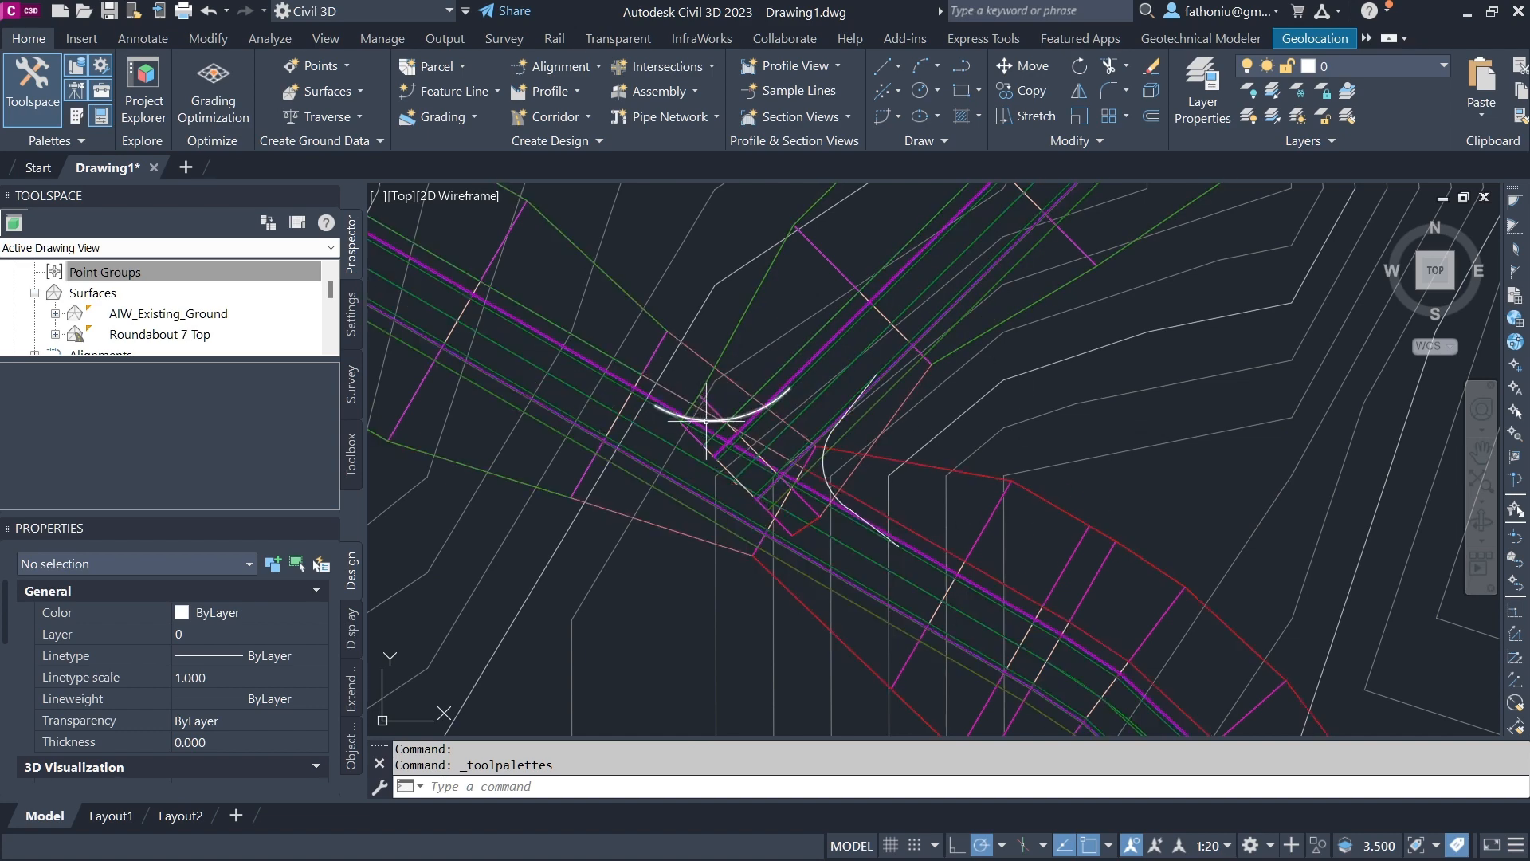
pyautogui.scroll(5, 742, 416)
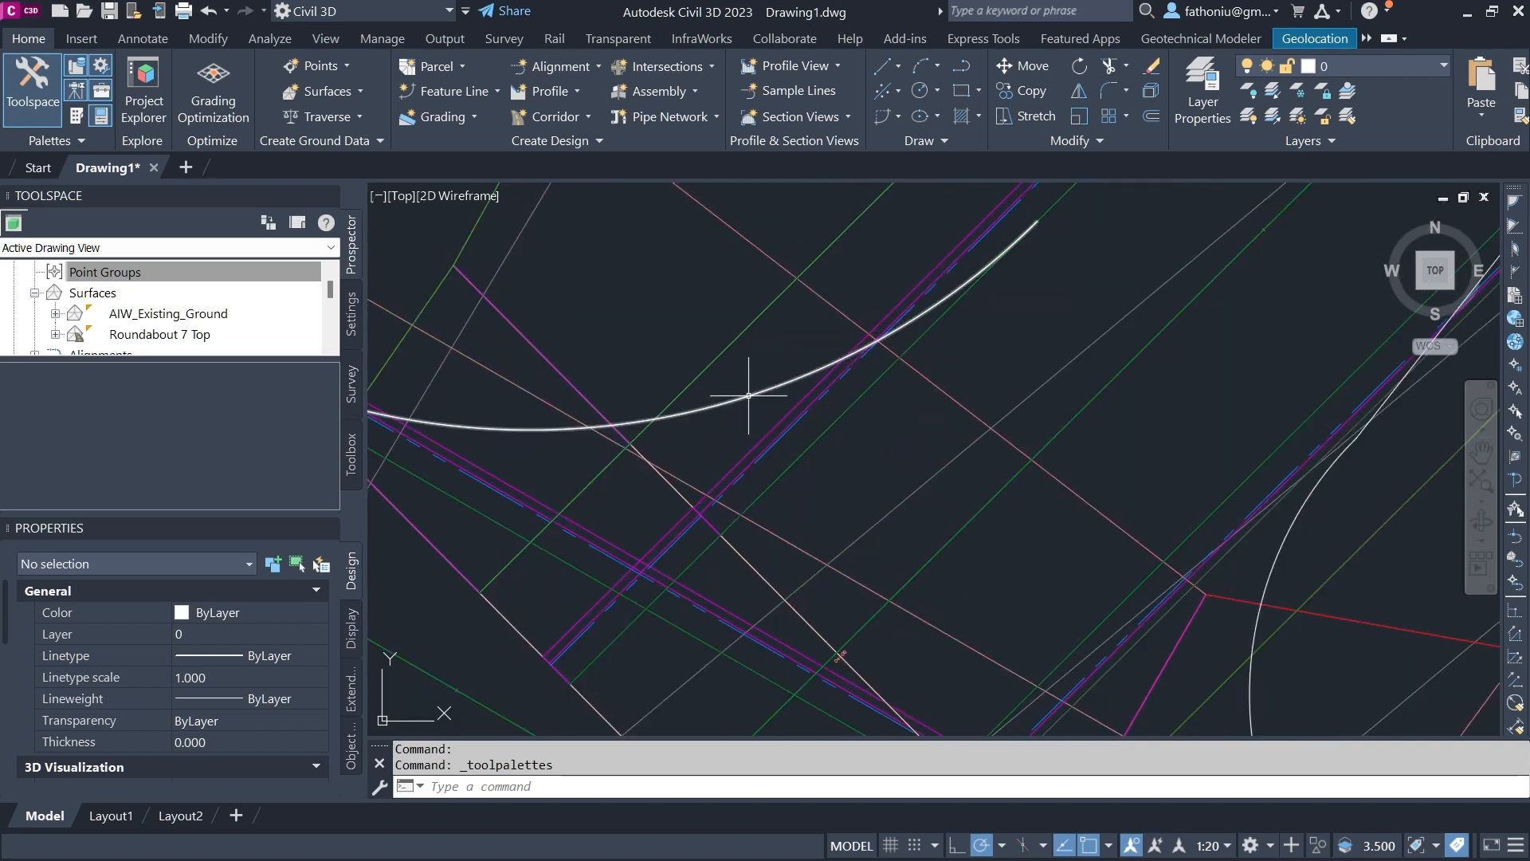
# Check the properties of the junction's northwestern curb return alignment and review the commands available for it
pyautogui.click(745, 401)
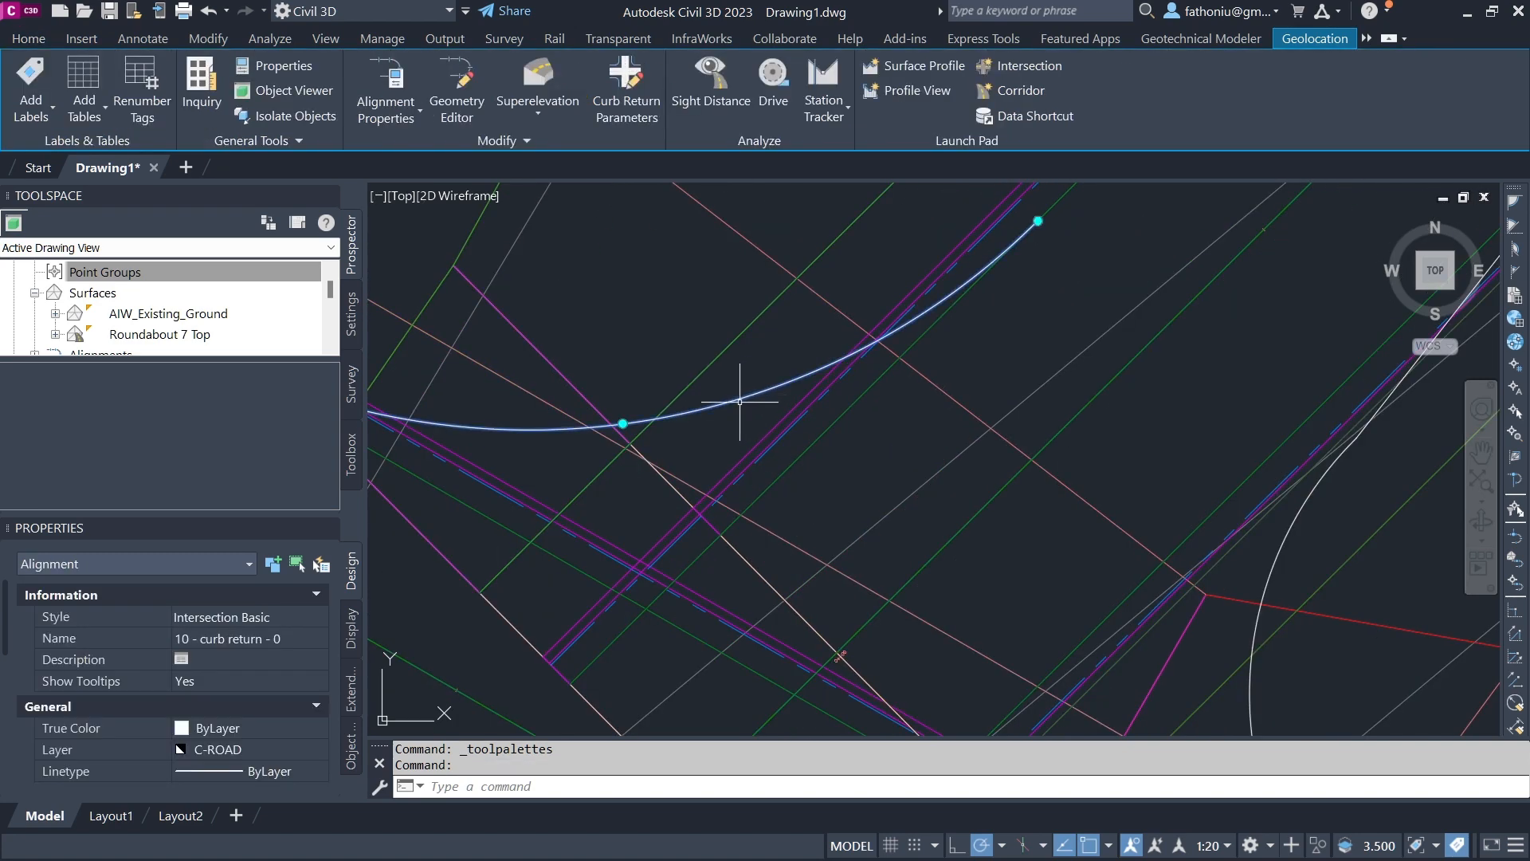
pyautogui.scroll(-6, 837, 414)
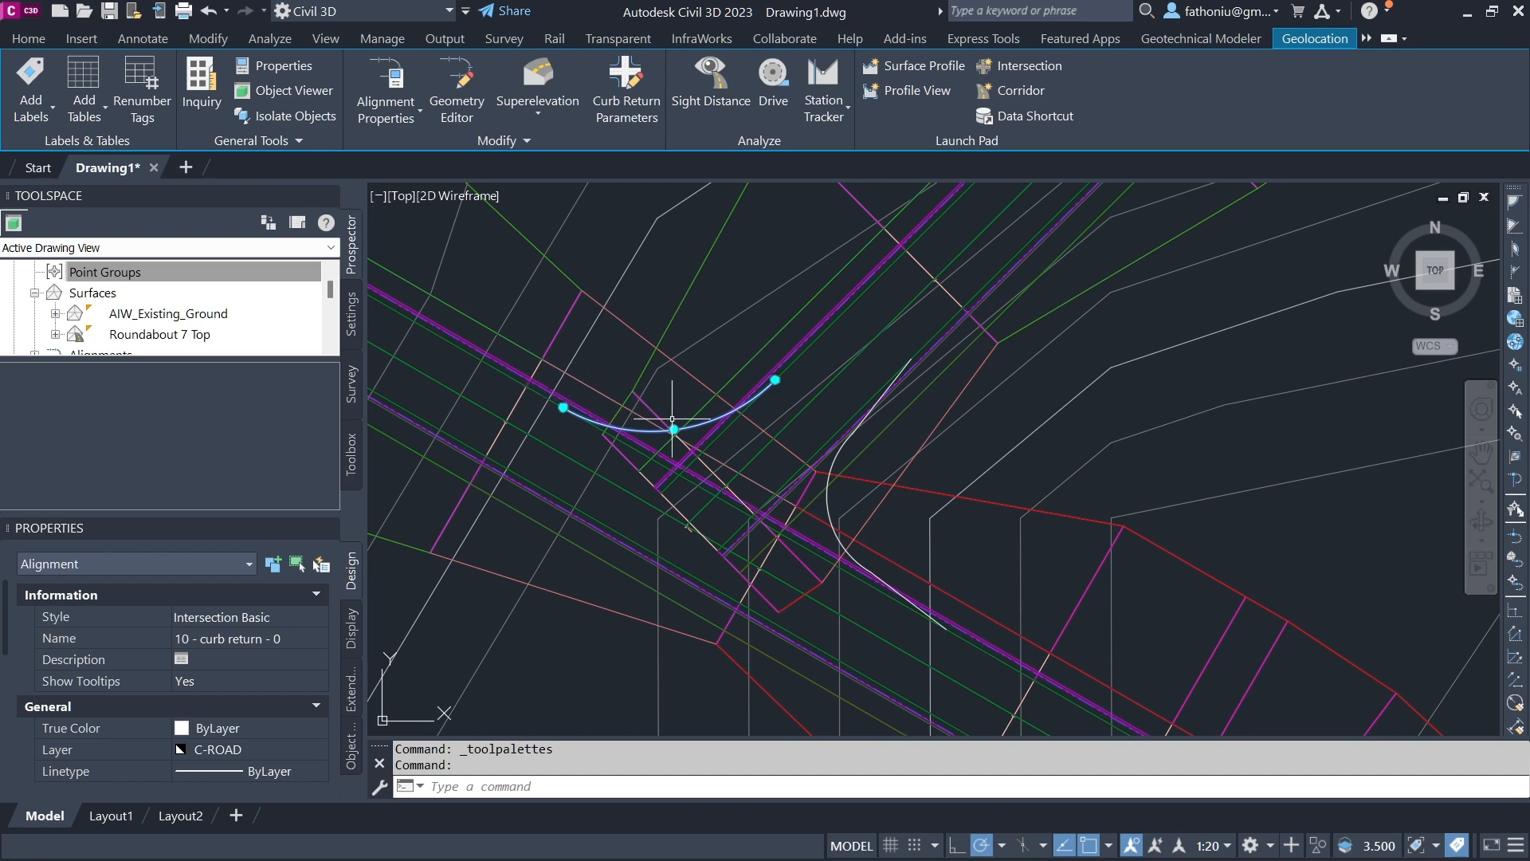
pyautogui.scroll(-5, 214, 660)
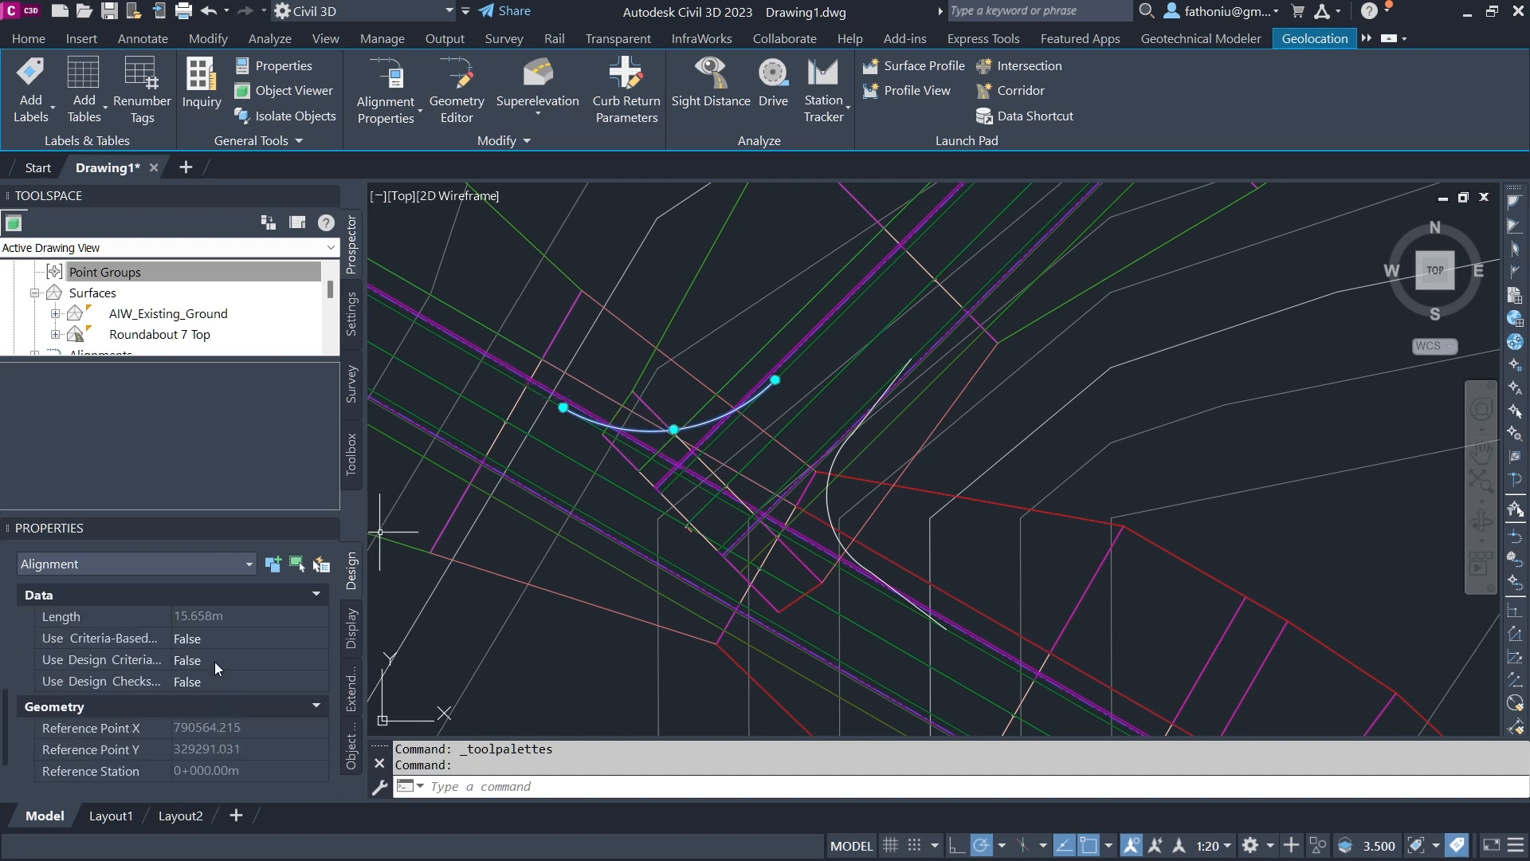
pyautogui.press('Escape')
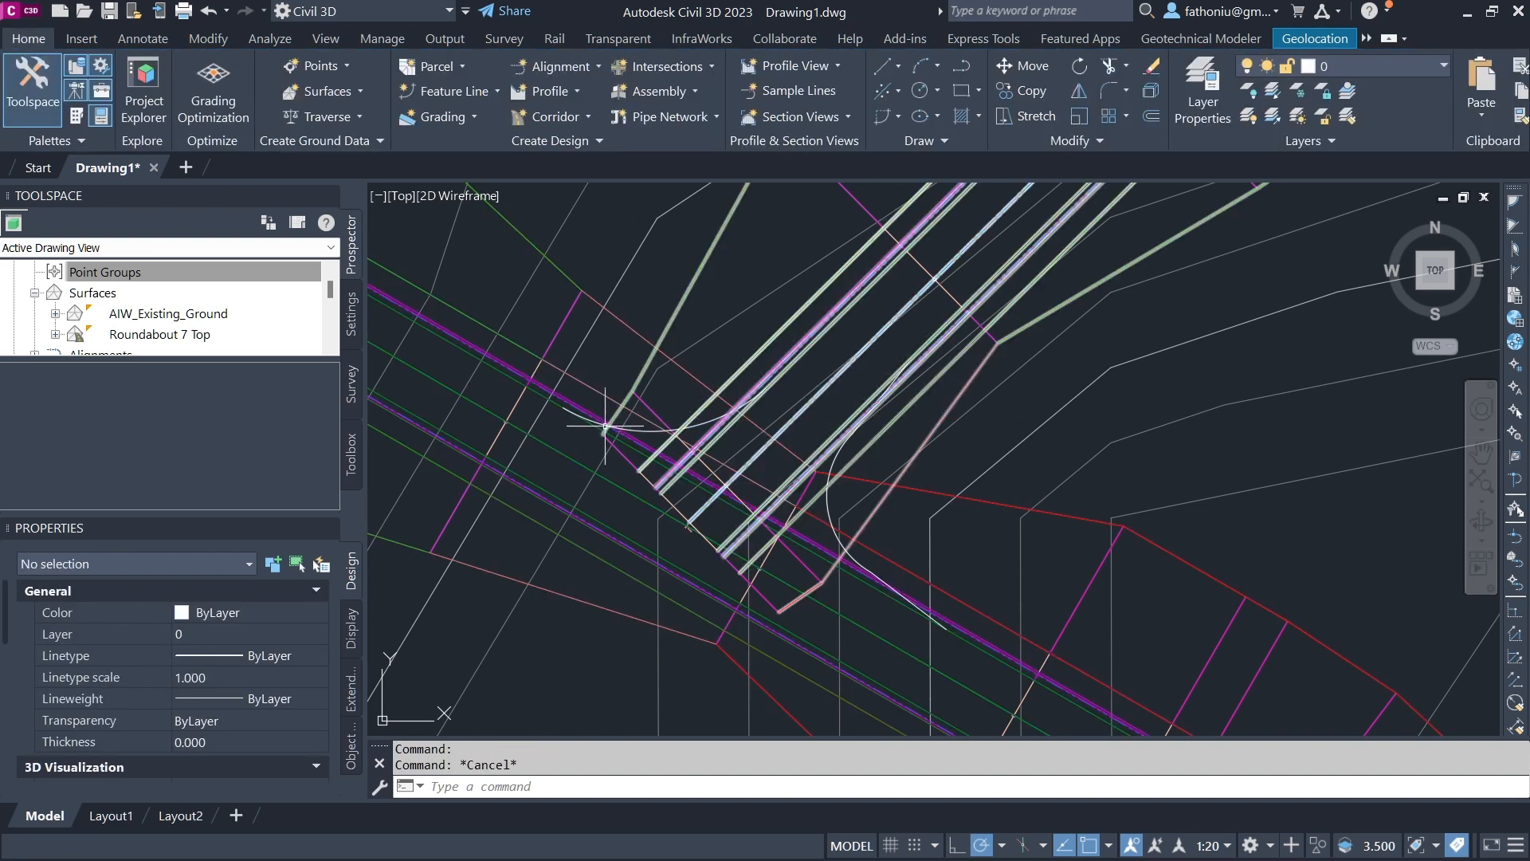
pyautogui.click(606, 425)
pyautogui.rightClick(606, 425)
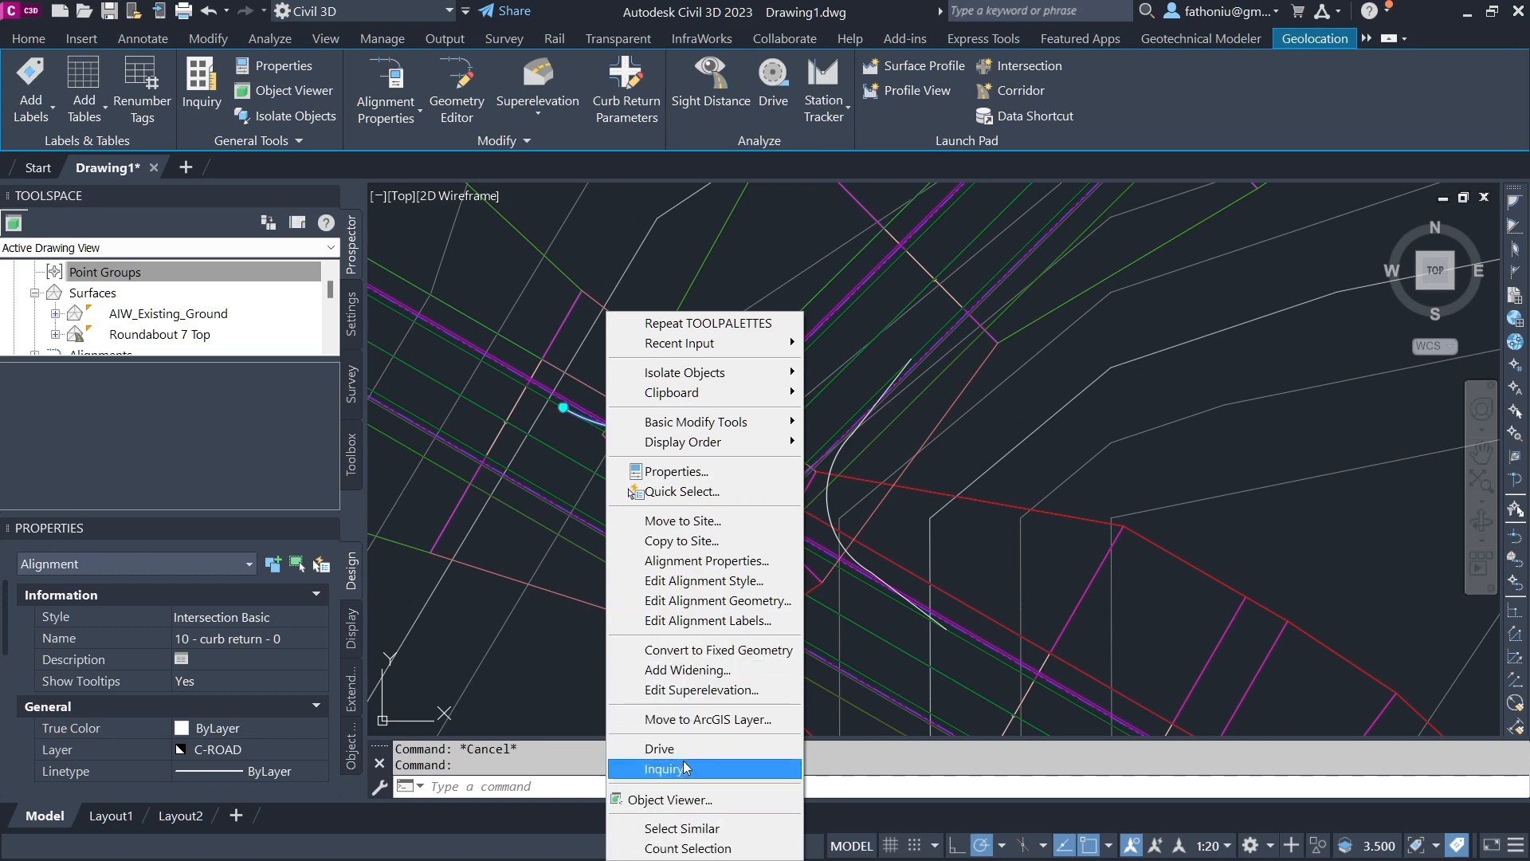
pyautogui.press('Escape')
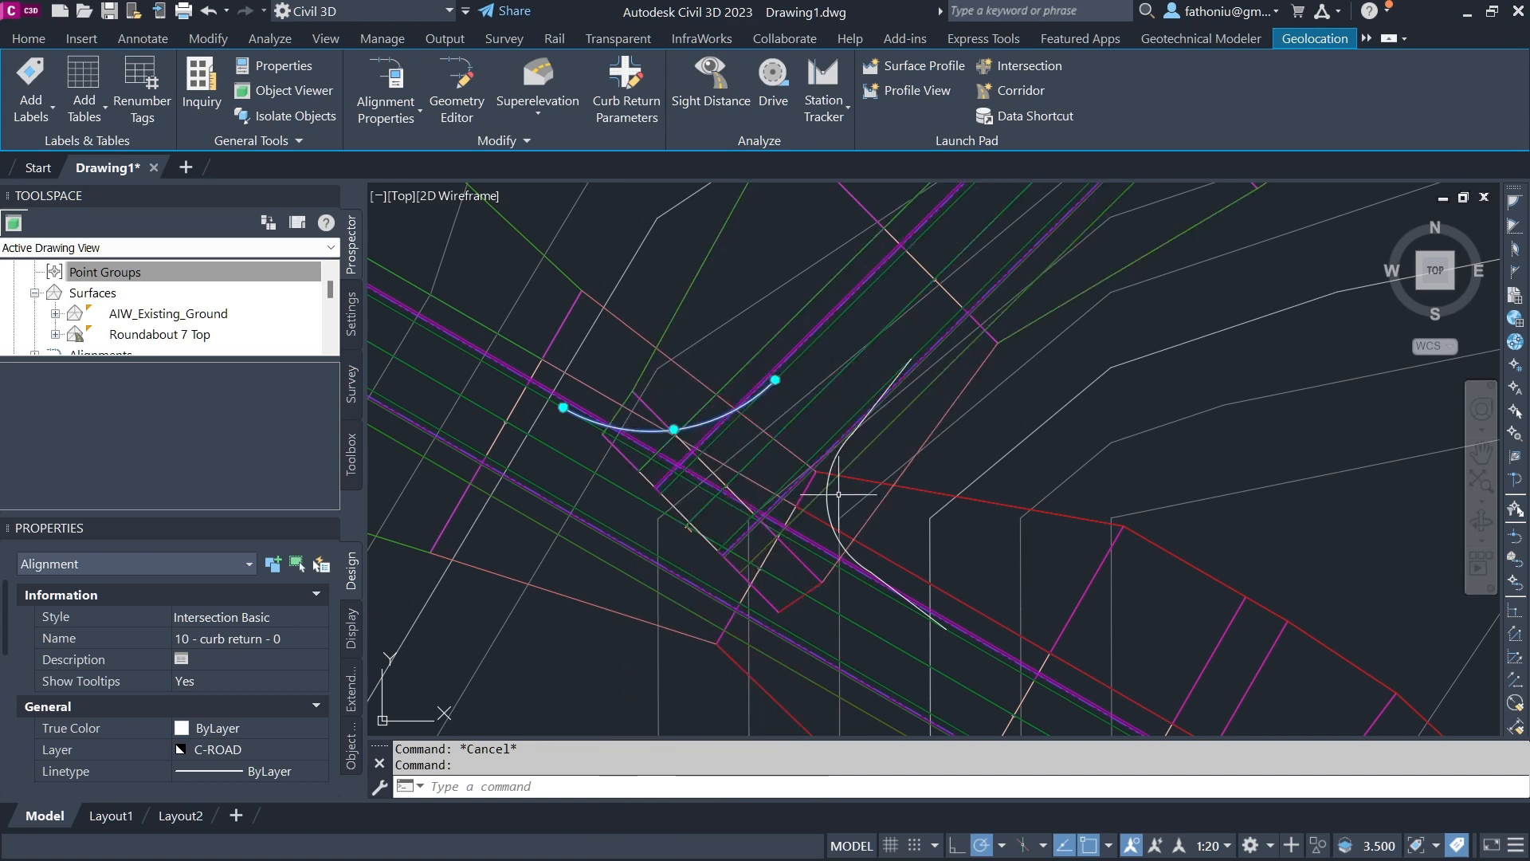
# Examine the roundabout with its approach roads and the road running from the curb return junction to the bridge
pyautogui.scroll(-3, 742, 489)
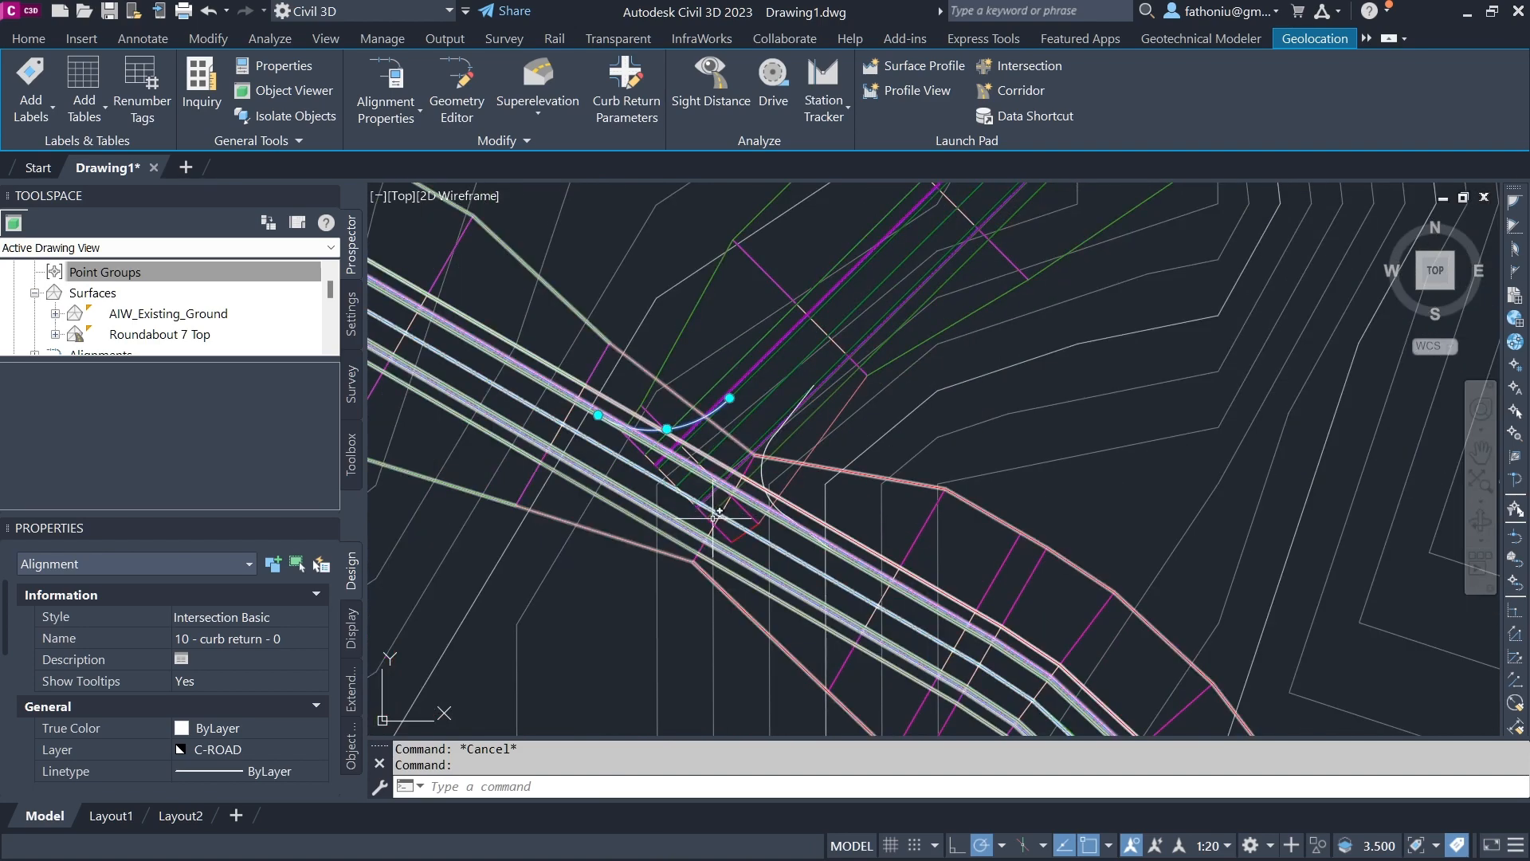
pyautogui.scroll(-3, 766, 558)
pyautogui.scroll(-2, 745, 530)
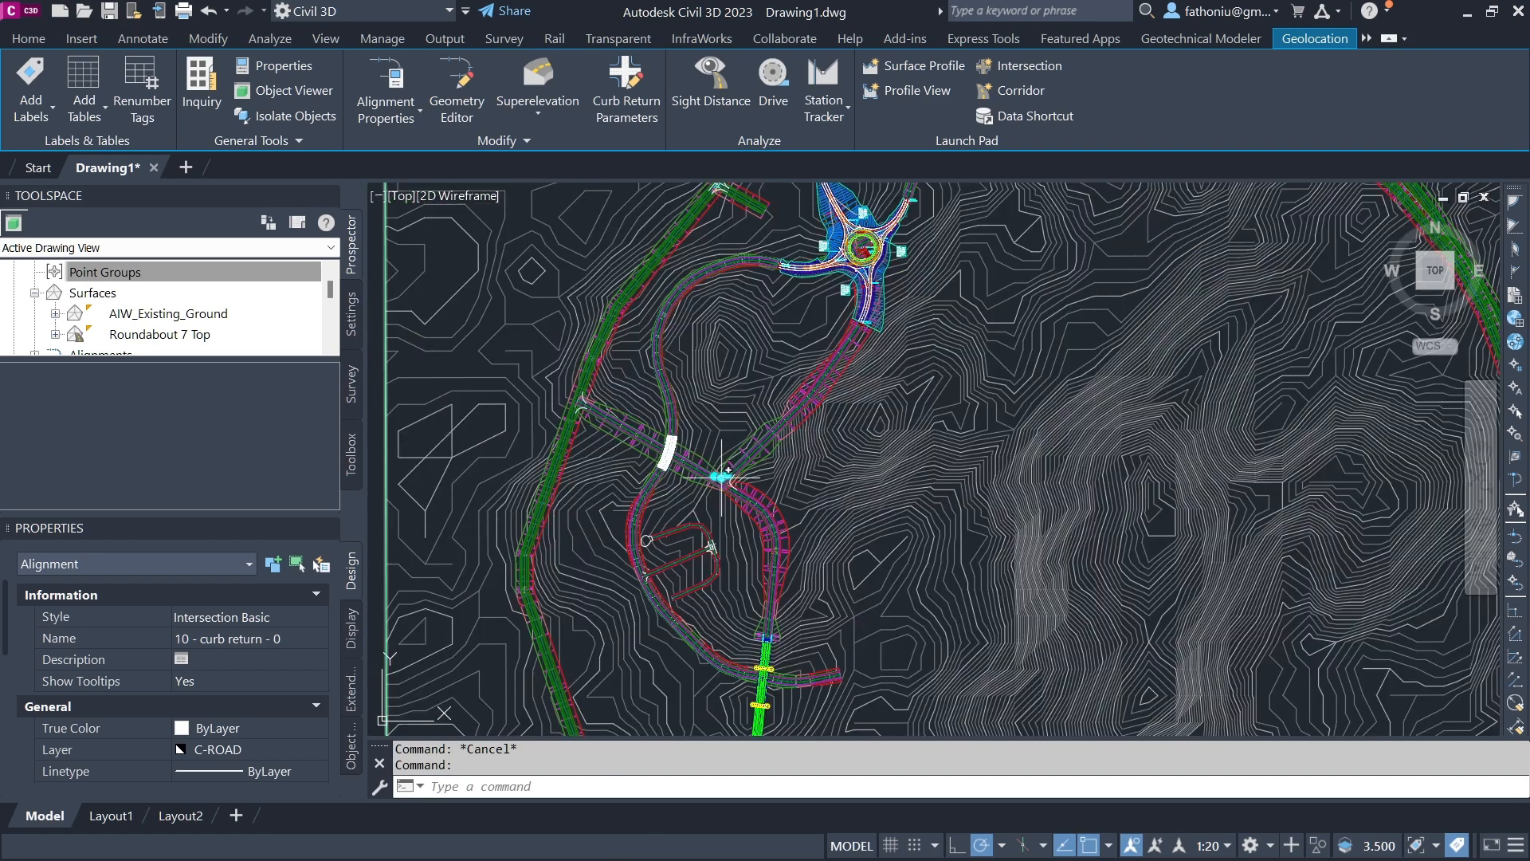
pyautogui.scroll(8, 797, 446)
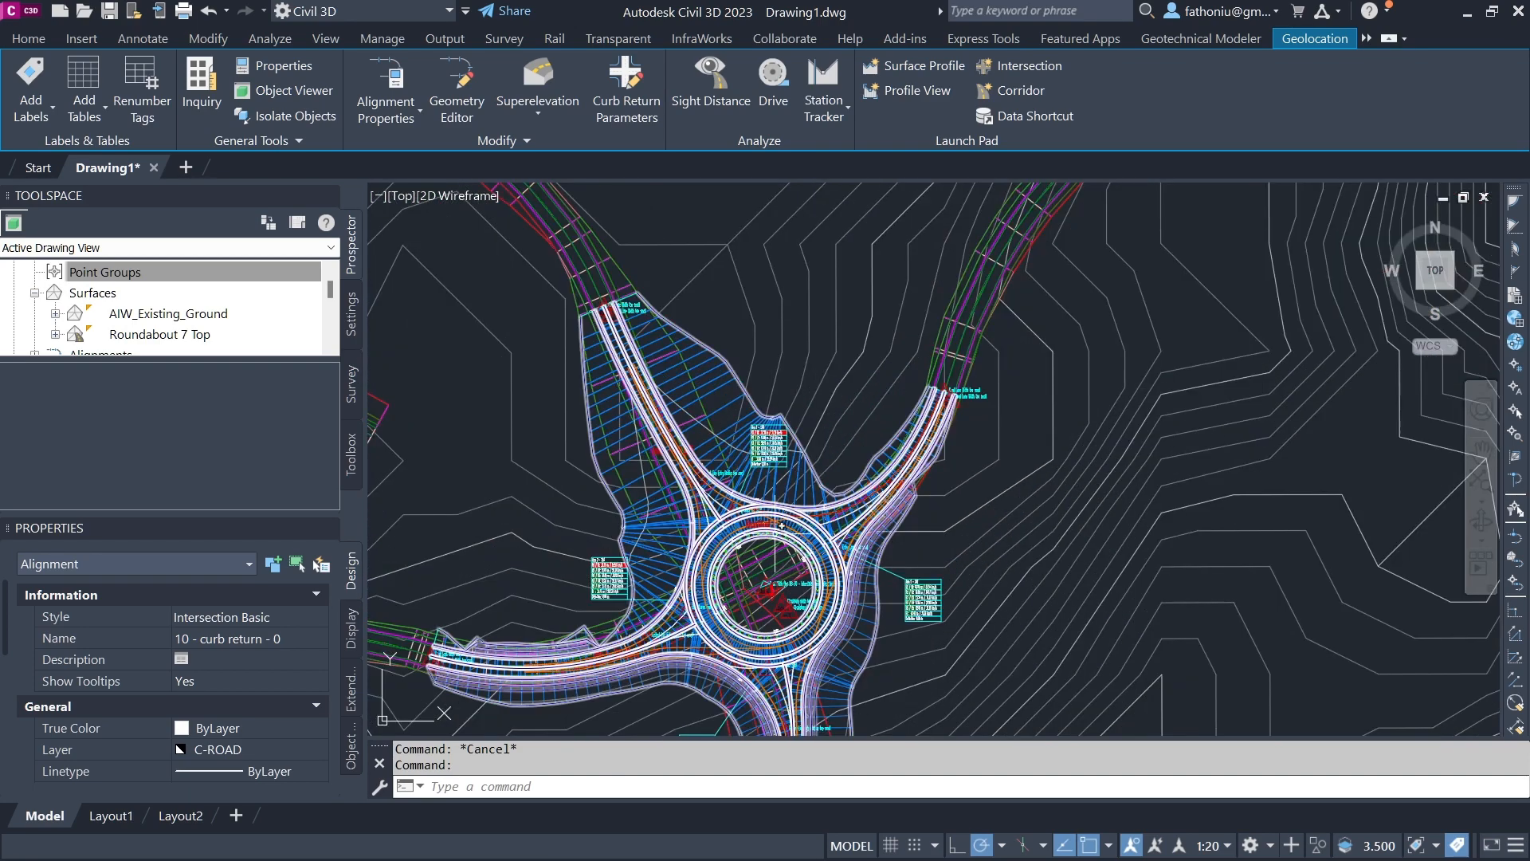
pyautogui.scroll(-2, 752, 537)
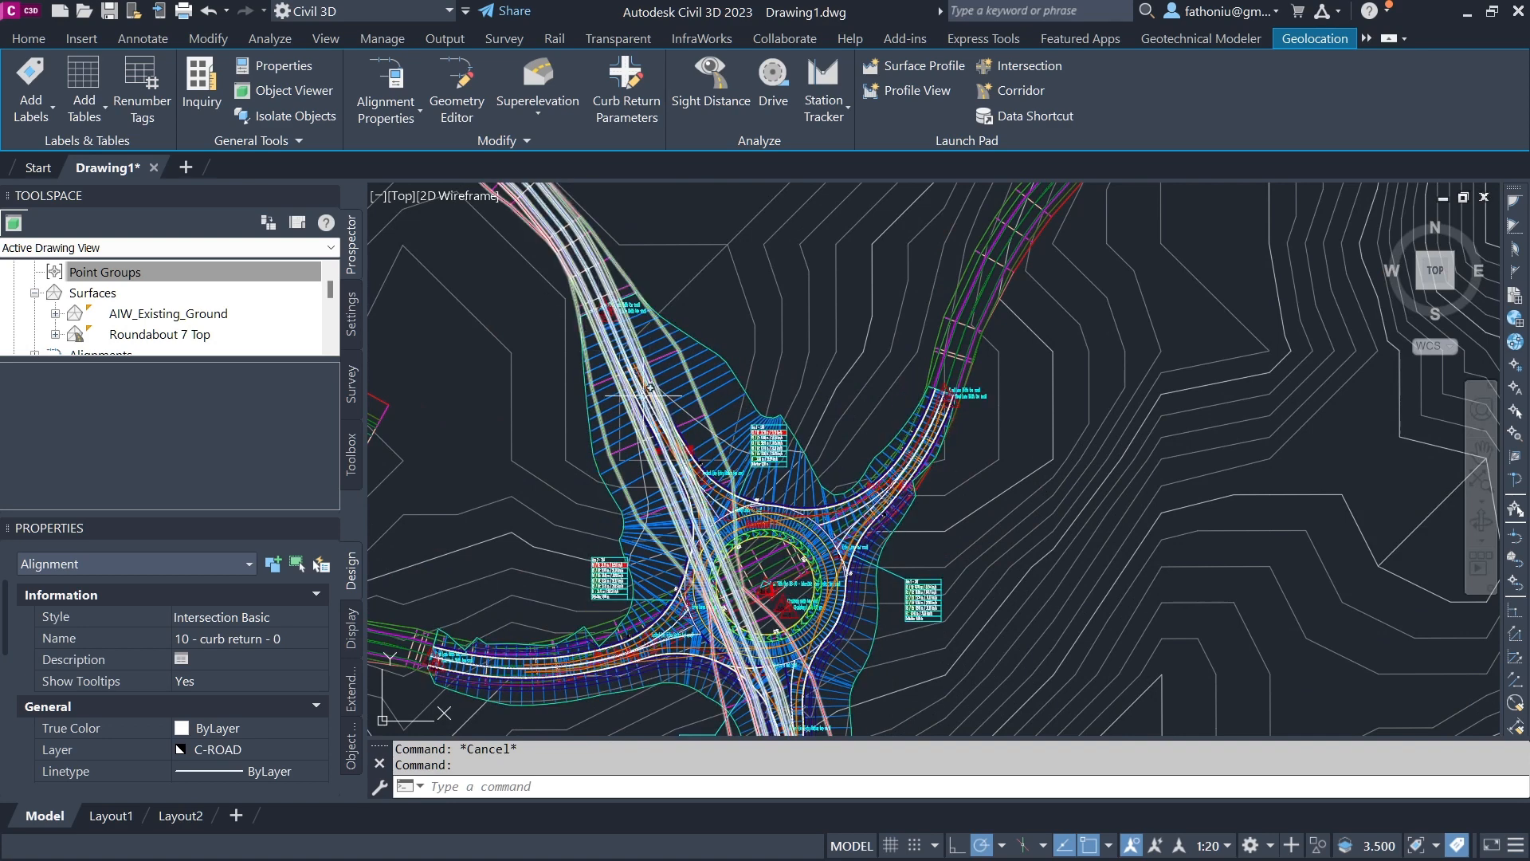
pyautogui.moveTo(755, 627); pyautogui.dragTo(787, 481, button='middle')
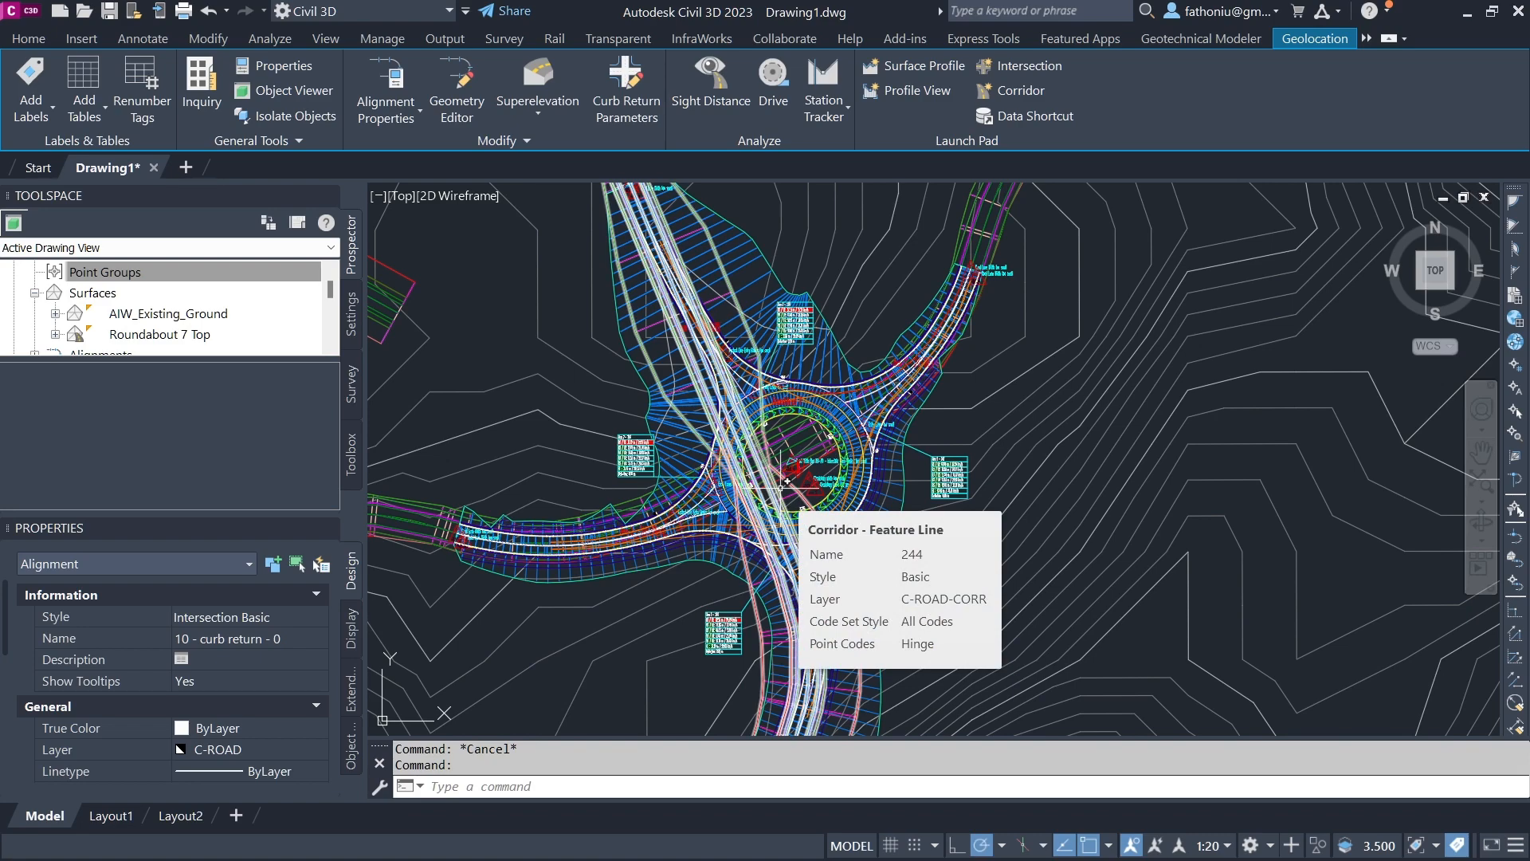
pyautogui.scroll(-5, 788, 480)
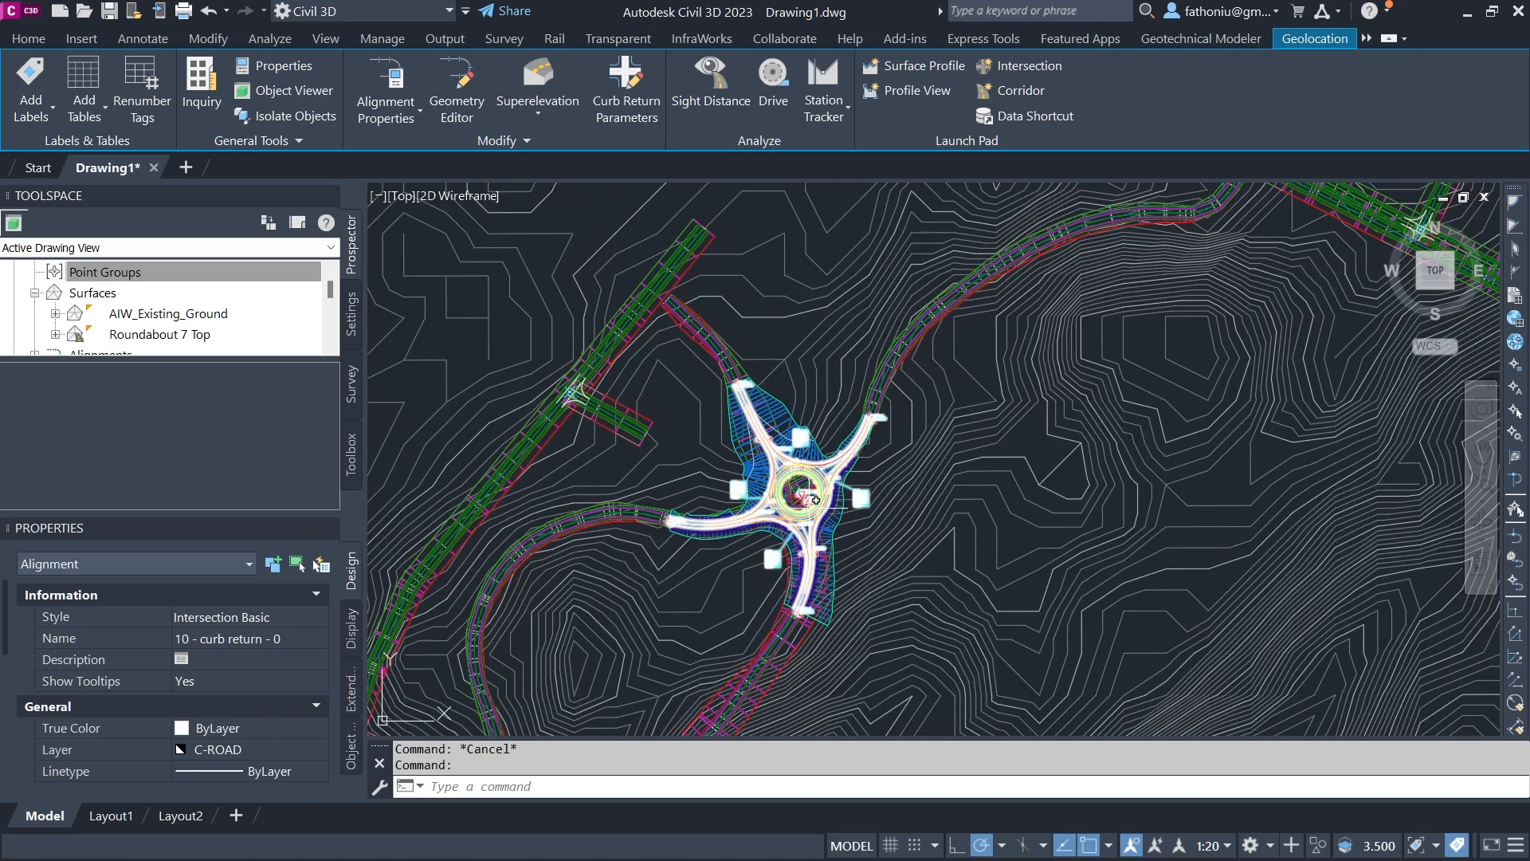
pyautogui.scroll(-2, 805, 499)
pyautogui.moveTo(877, 606); pyautogui.dragTo(881, 365, button='middle')
pyautogui.moveTo(851, 502); pyautogui.dragTo(930, 449, button='middle')
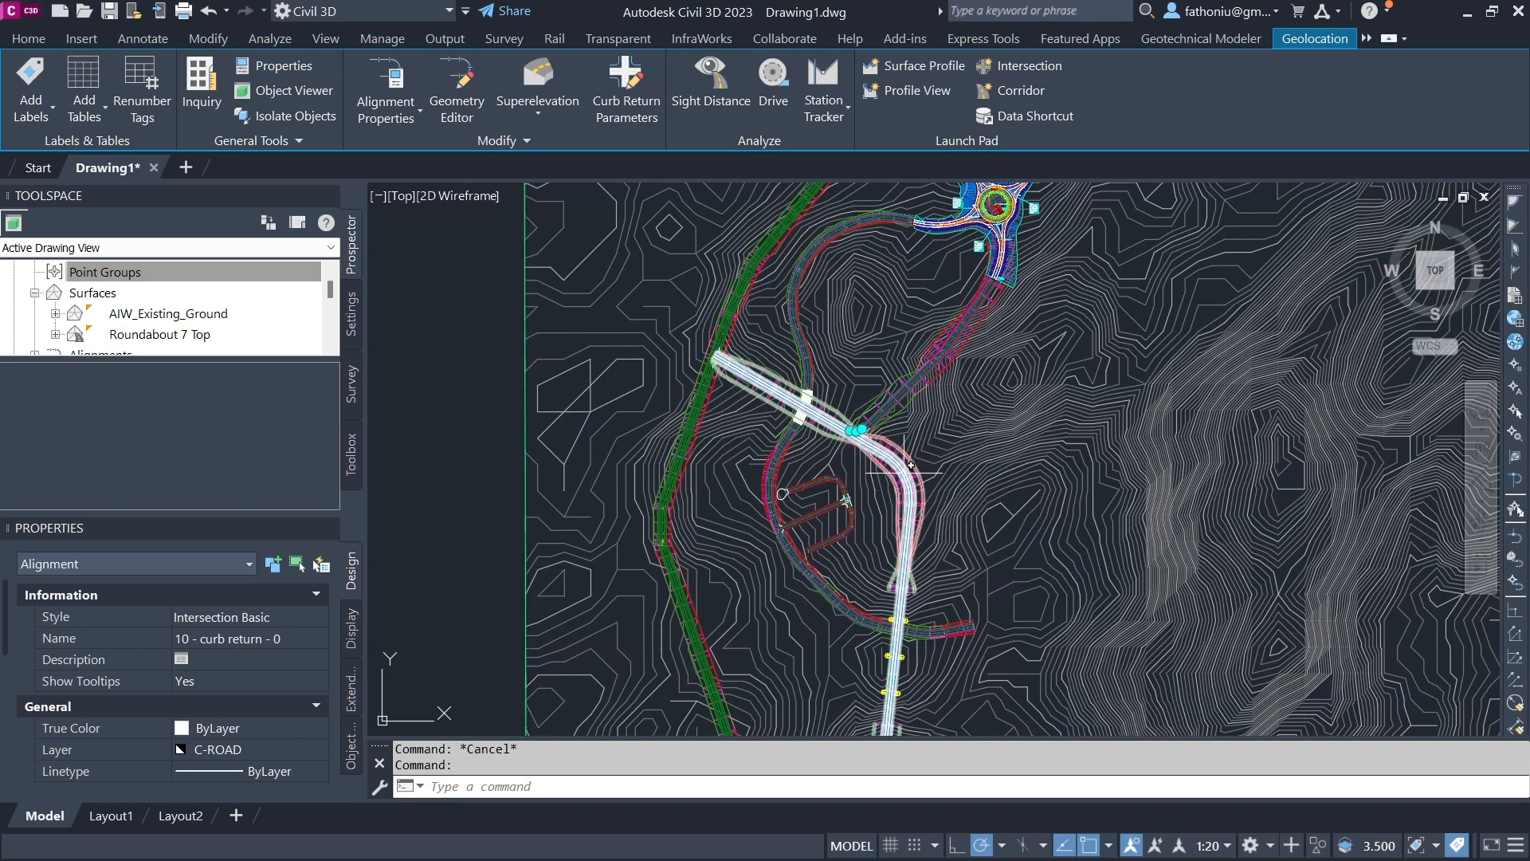
# Select the curved road leading to the bridge, review the commands available for it, and clear the selection
pyautogui.click(911, 465)
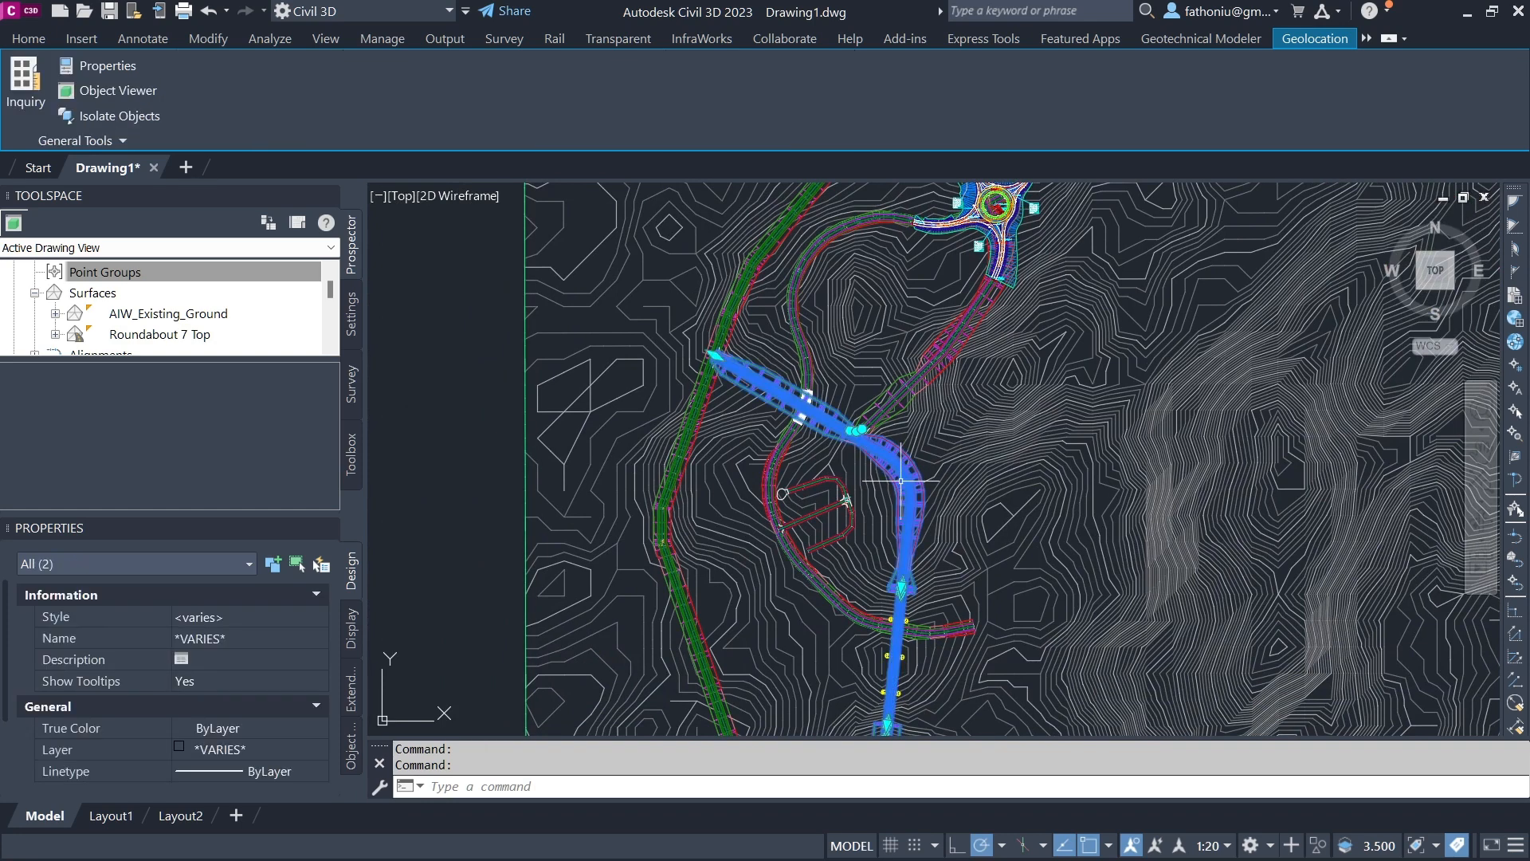
pyautogui.rightClick(905, 486)
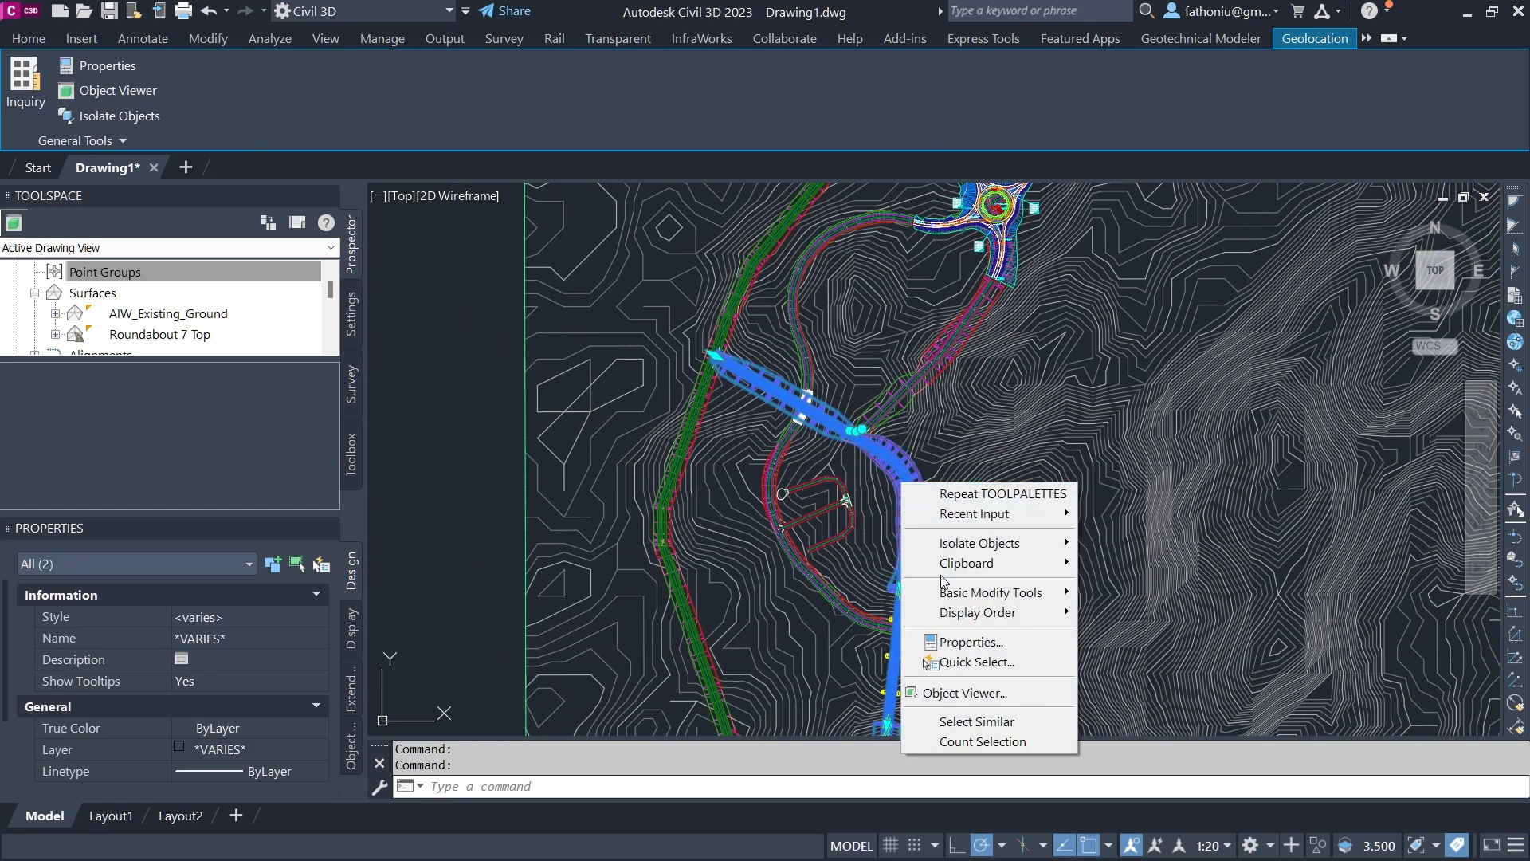
pyautogui.press('Escape')
pyautogui.press('Escape')
# Check the object type of the bridge's middle pier foundation and clear the selection
pyautogui.scroll(2, 896, 630)
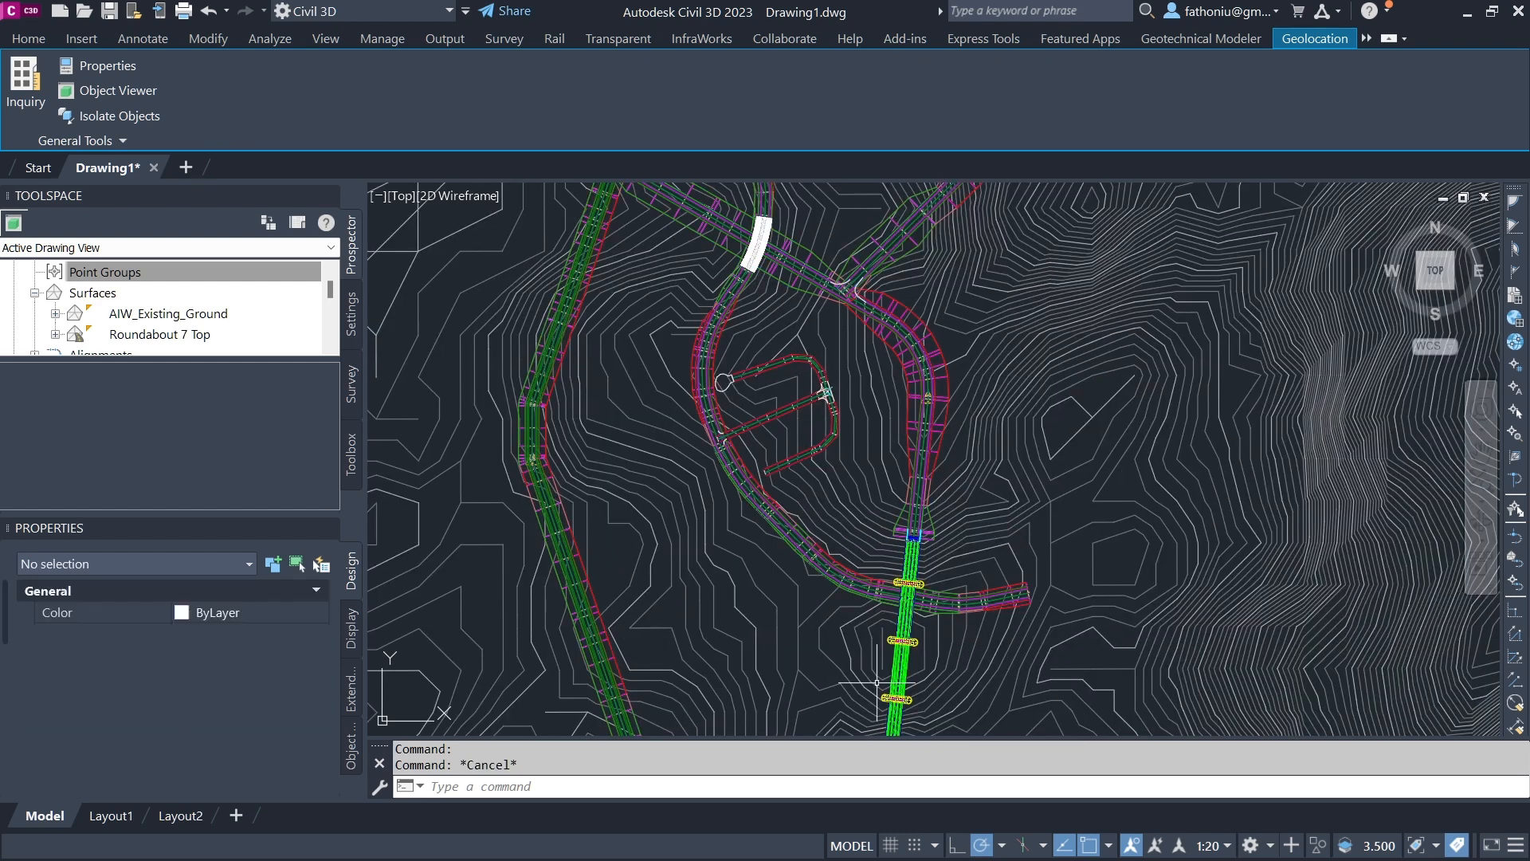
pyautogui.click(899, 640)
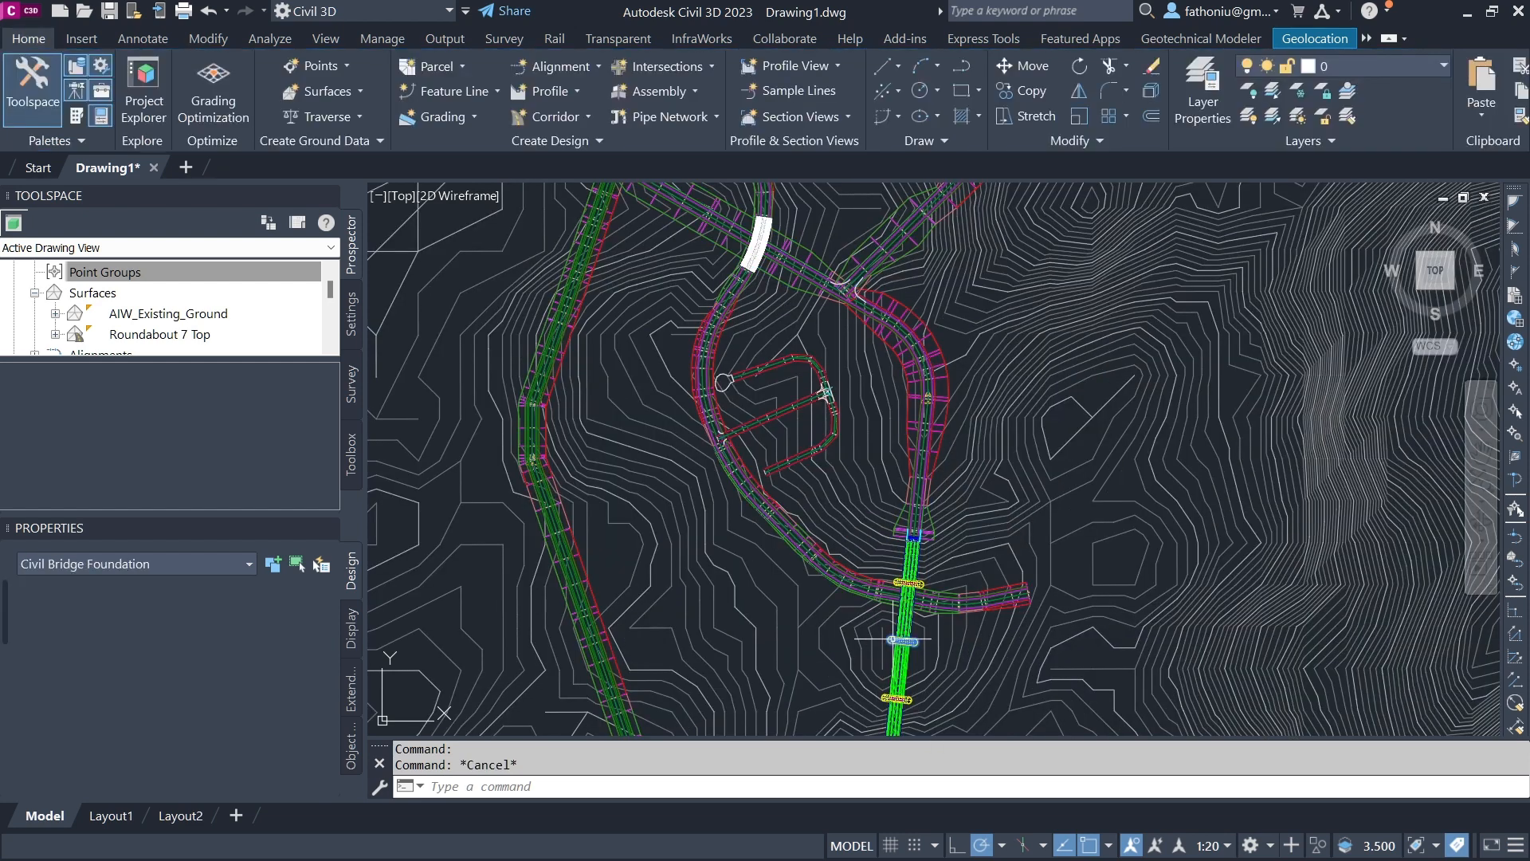
pyautogui.press('Escape')
pyautogui.scroll(4, 895, 644)
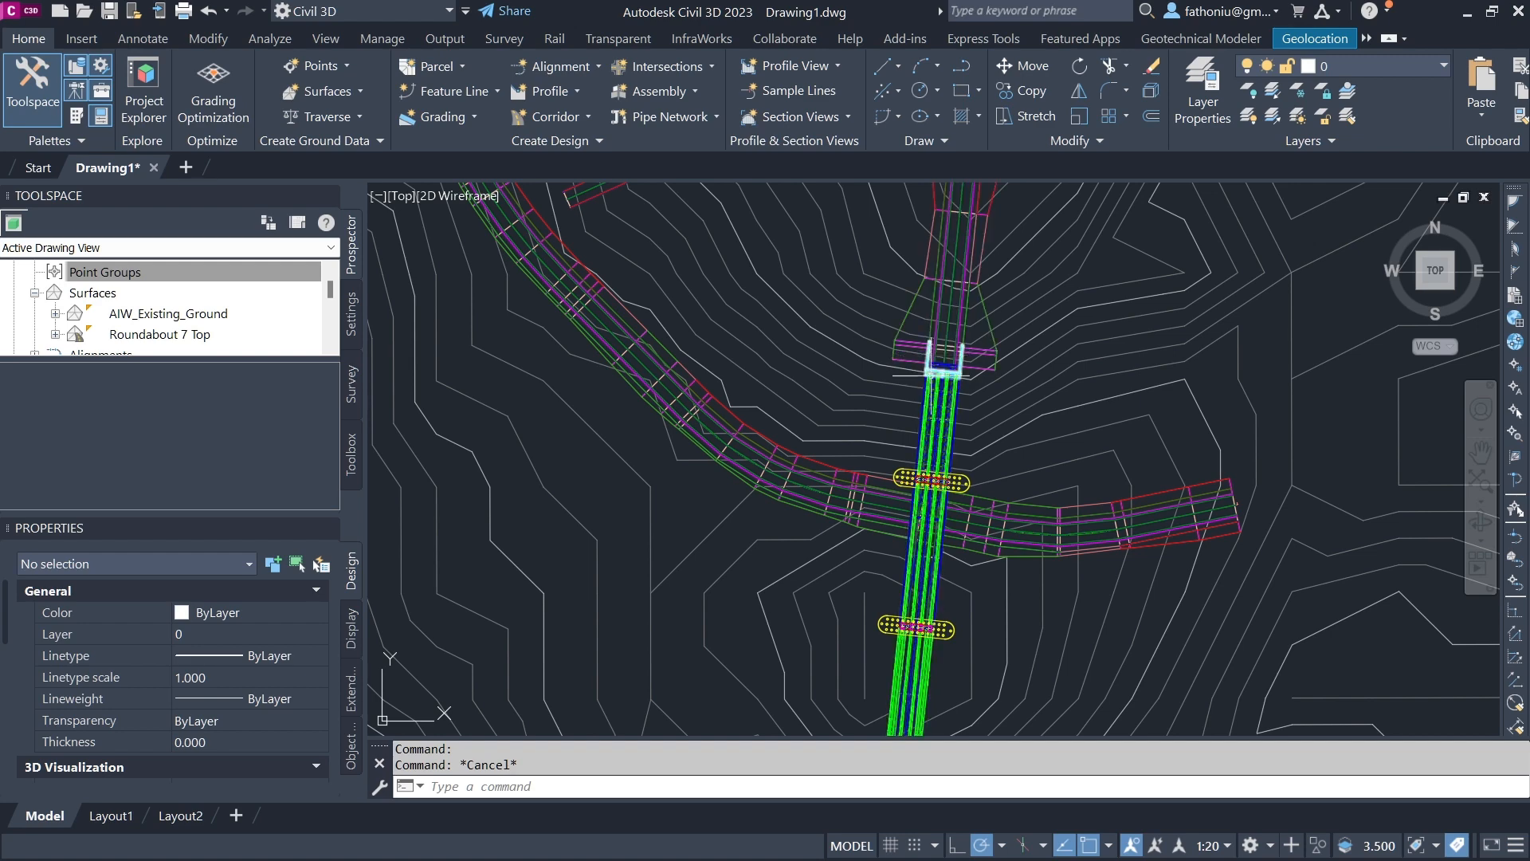
# Select the road corridor at the bridge's northern abutment and examine how it joins and runs along the bridge
pyautogui.click(939, 330)
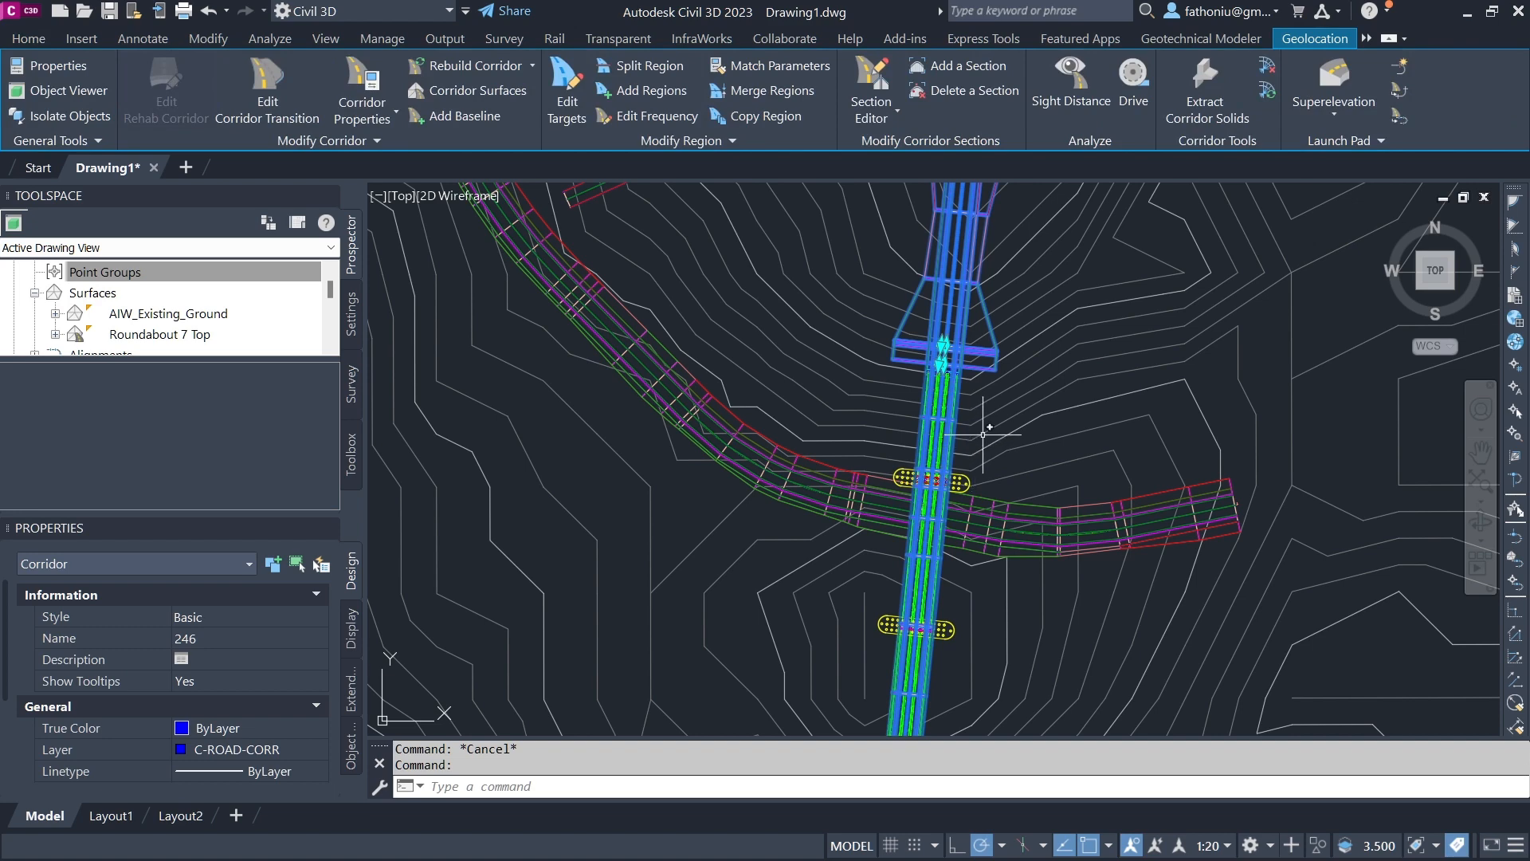
pyautogui.scroll(5, 948, 359)
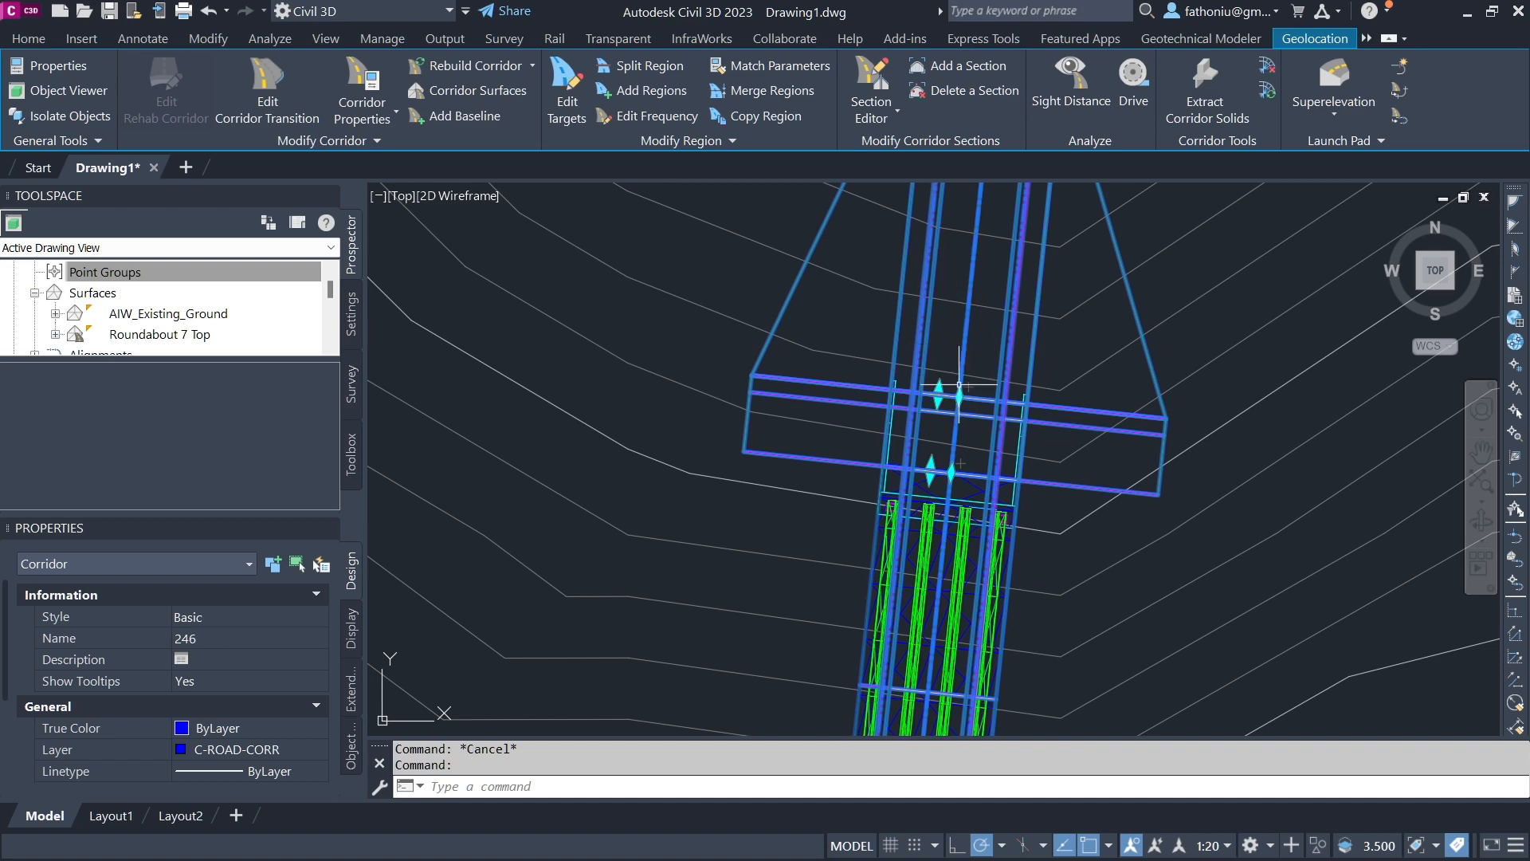
pyautogui.scroll(-2, 959, 386)
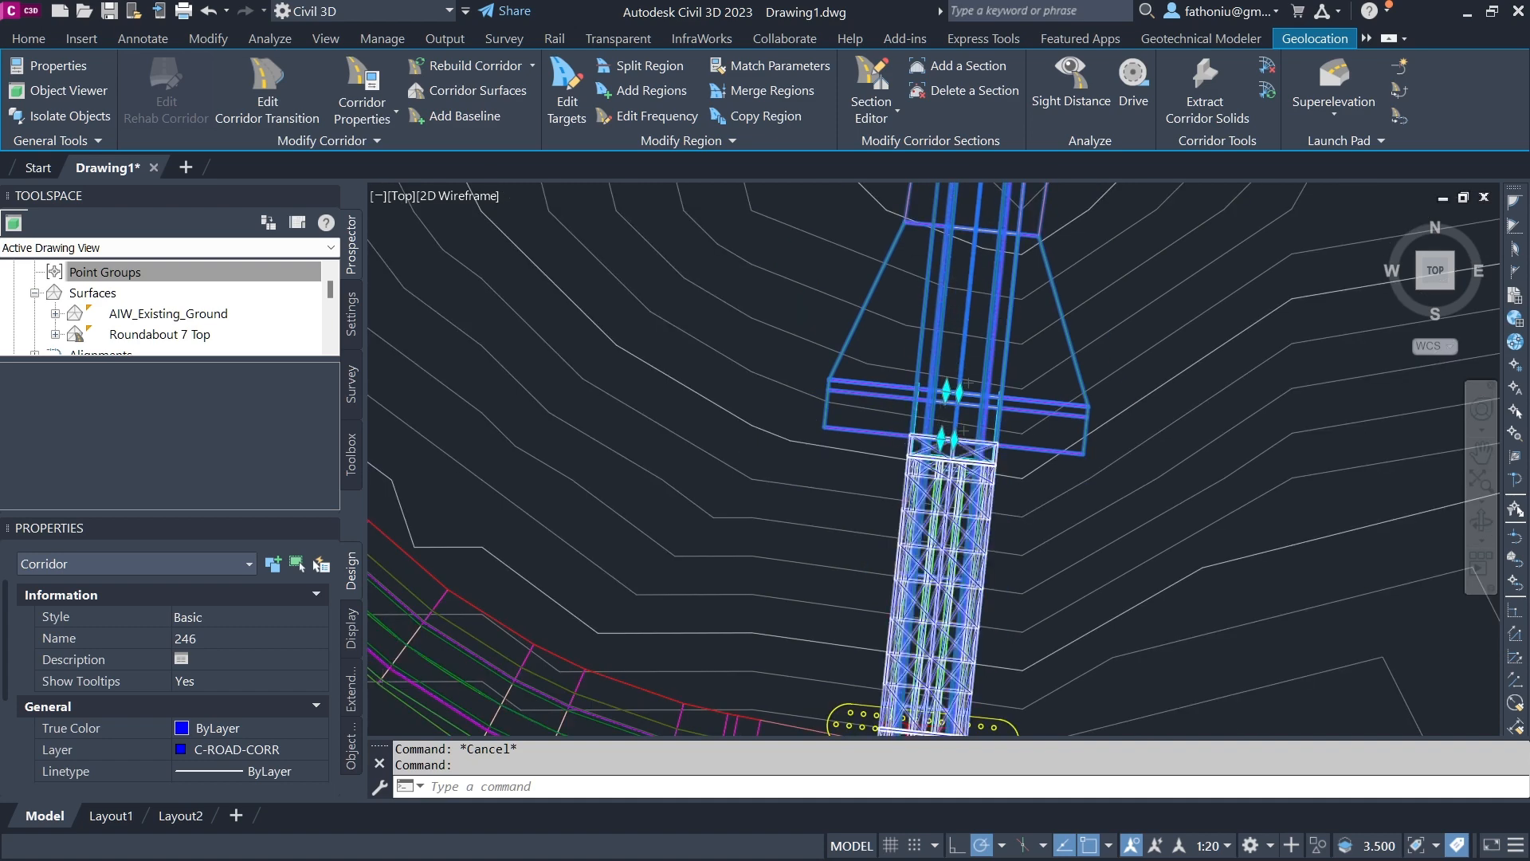
pyautogui.scroll(-6, 956, 478)
pyautogui.scroll(5, 1036, 557)
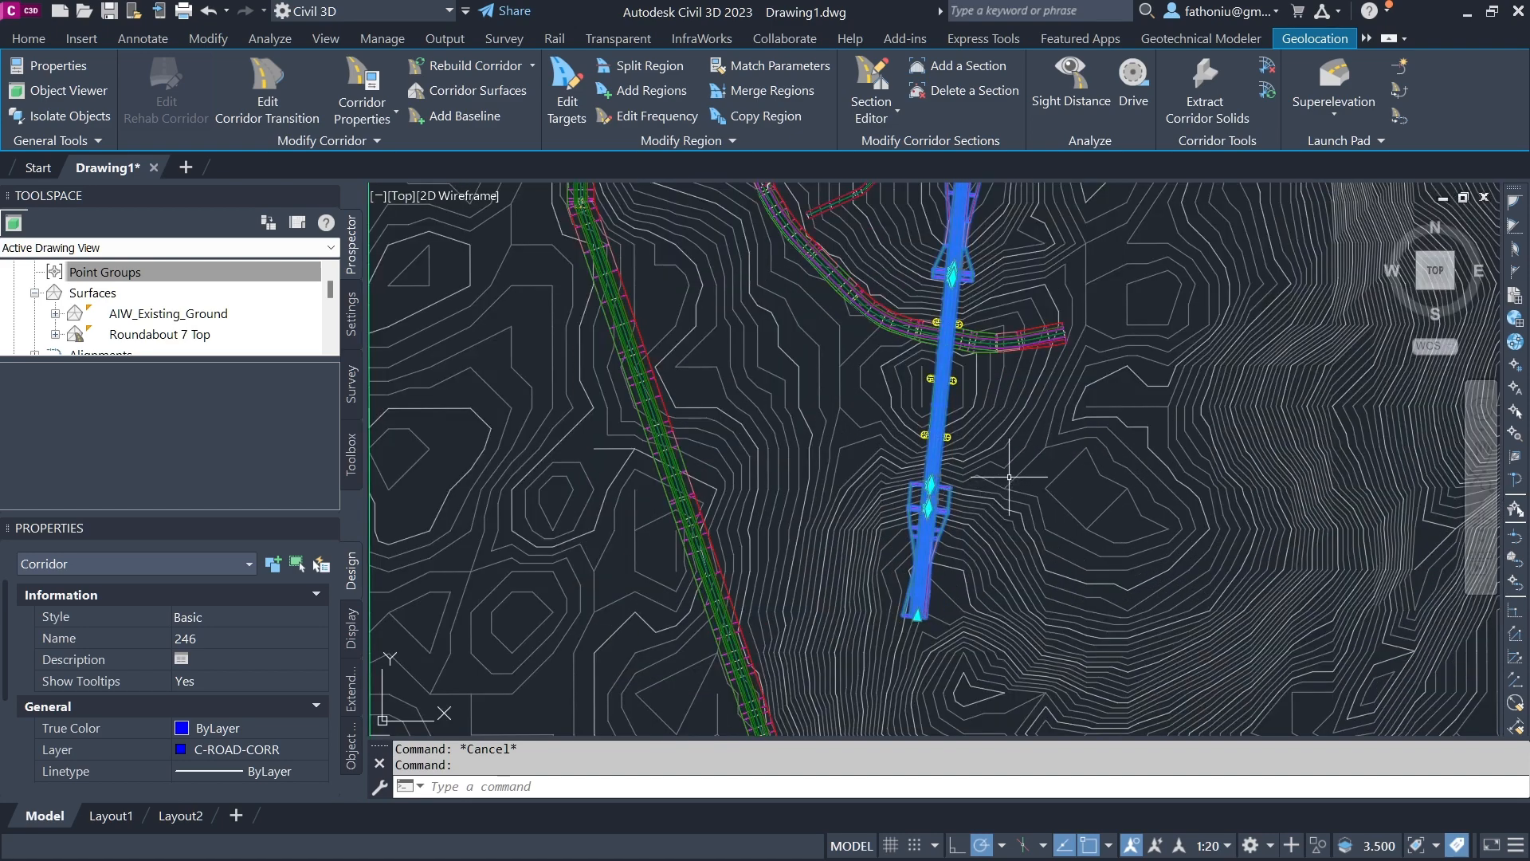
# Examine the junction where the road from the roundabout meets the selected corridor north of the bridge
pyautogui.moveTo(1054, 452); pyautogui.dragTo(1096, 787, button='middle')
pyautogui.scroll(3, 931, 389)
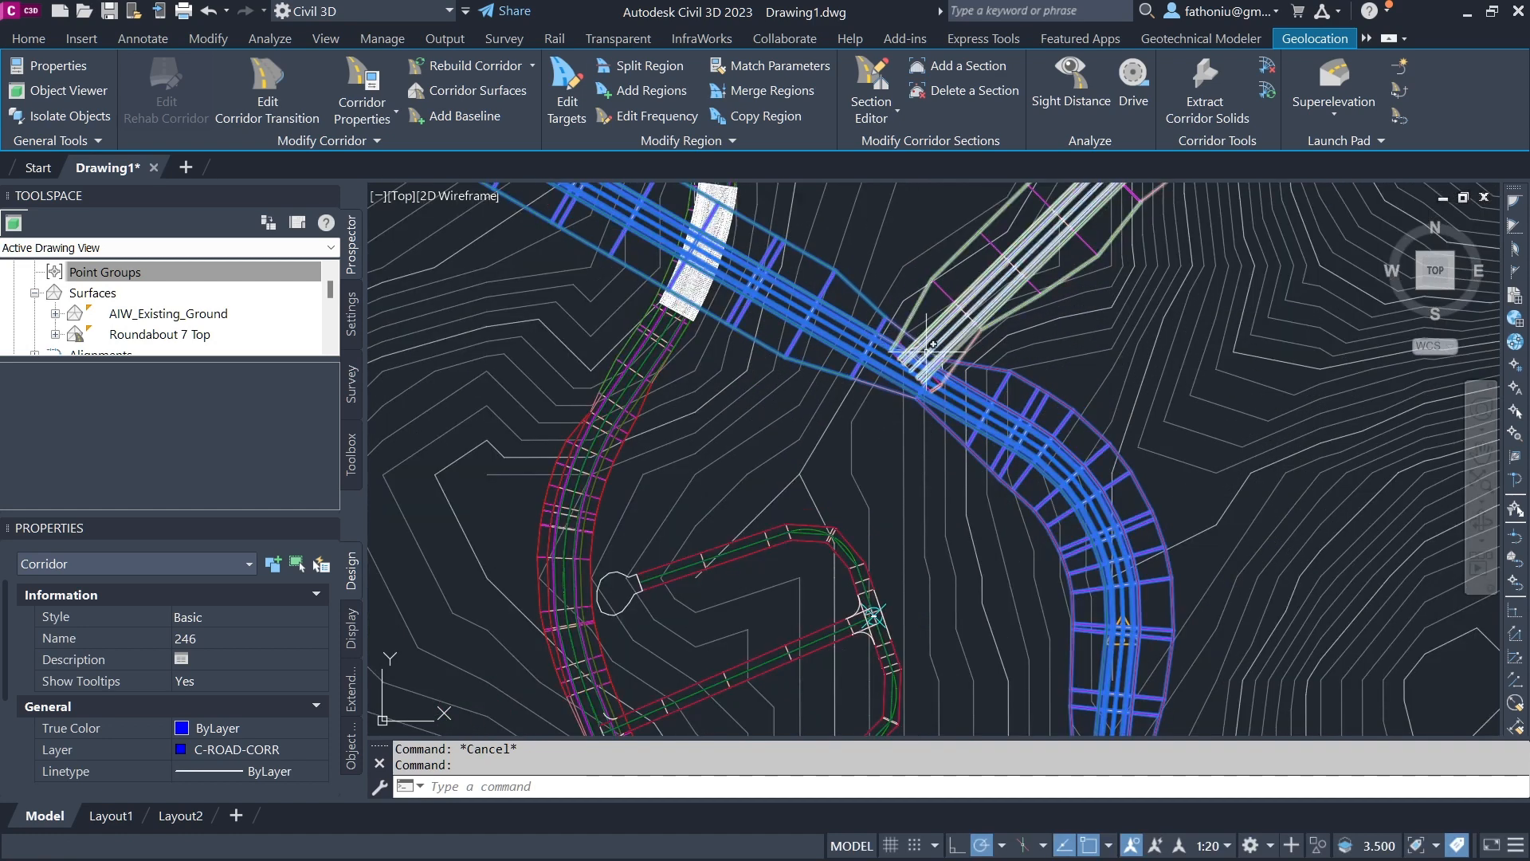
pyautogui.scroll(2, 918, 357)
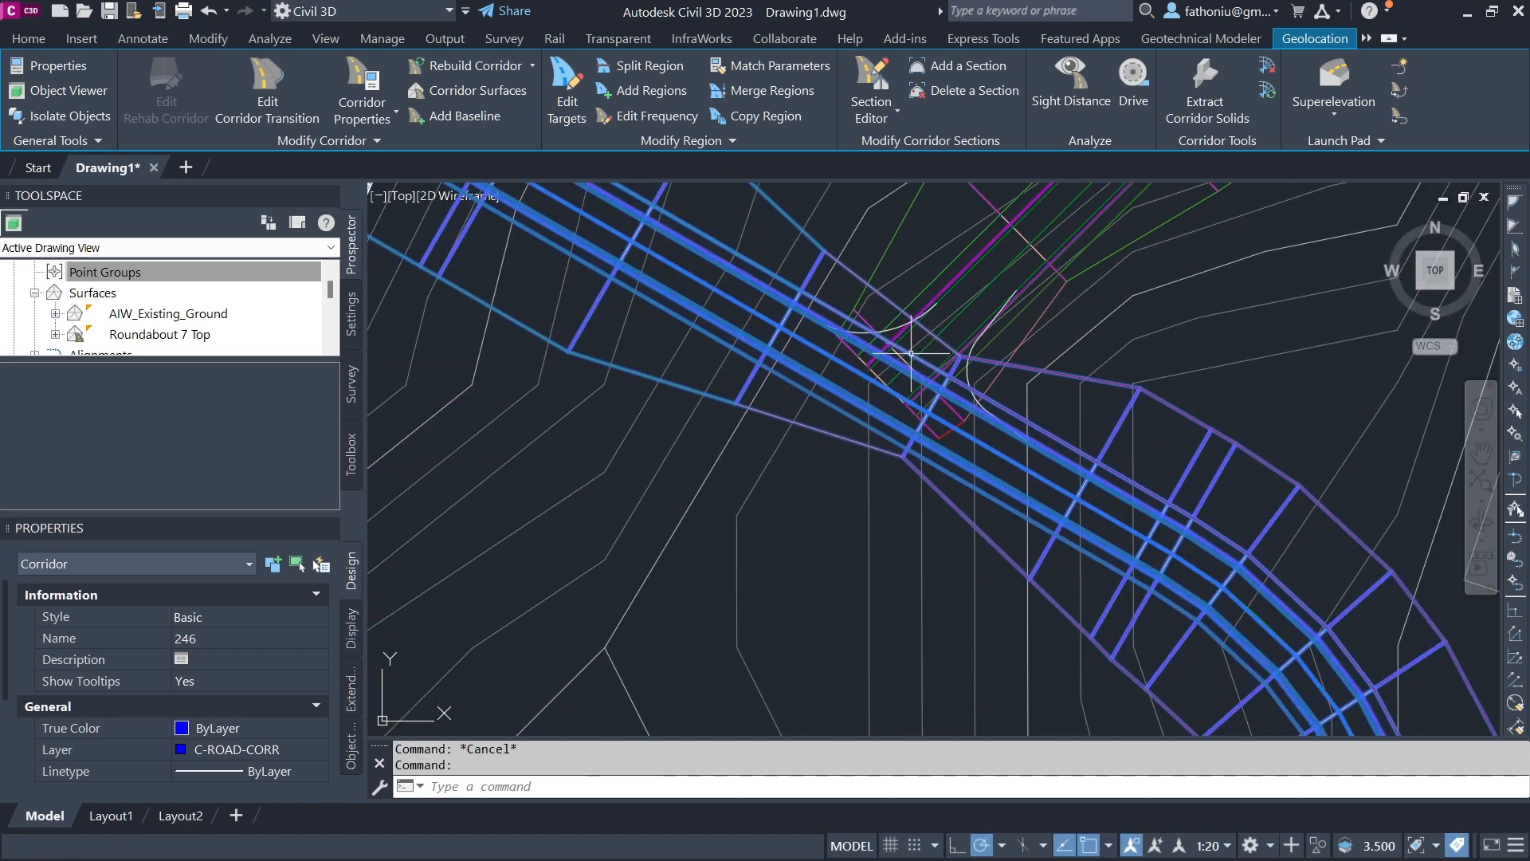
pyautogui.scroll(-2, 901, 360)
pyautogui.scroll(-6, 796, 314)
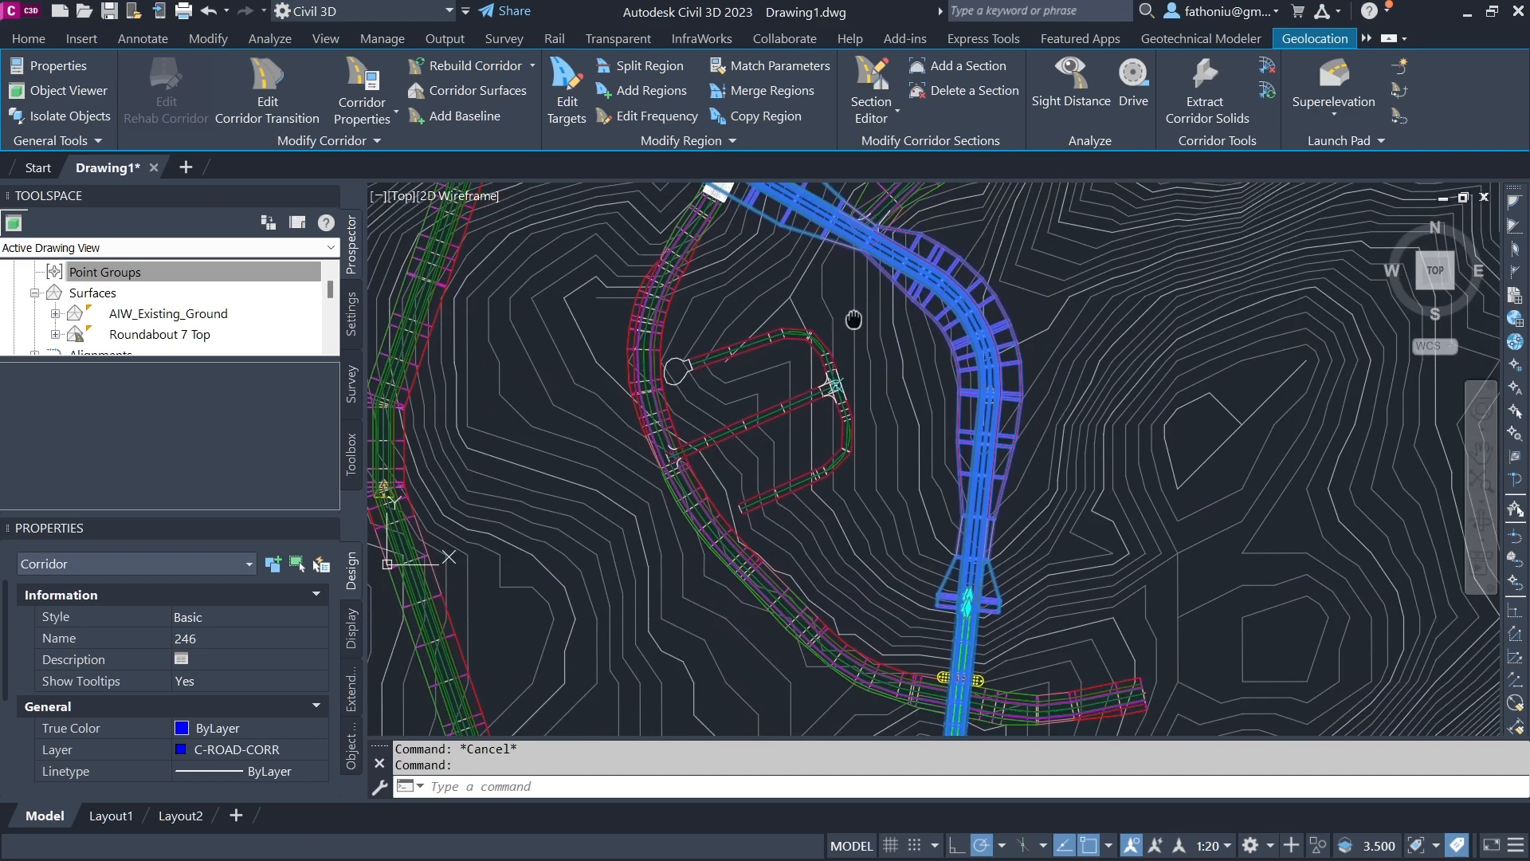
# Survey the whole terrain with its road network and the assemblies placed outside its southern and eastern edges
pyautogui.moveTo(1212, 425); pyautogui.dragTo(977, 369, button='middle')
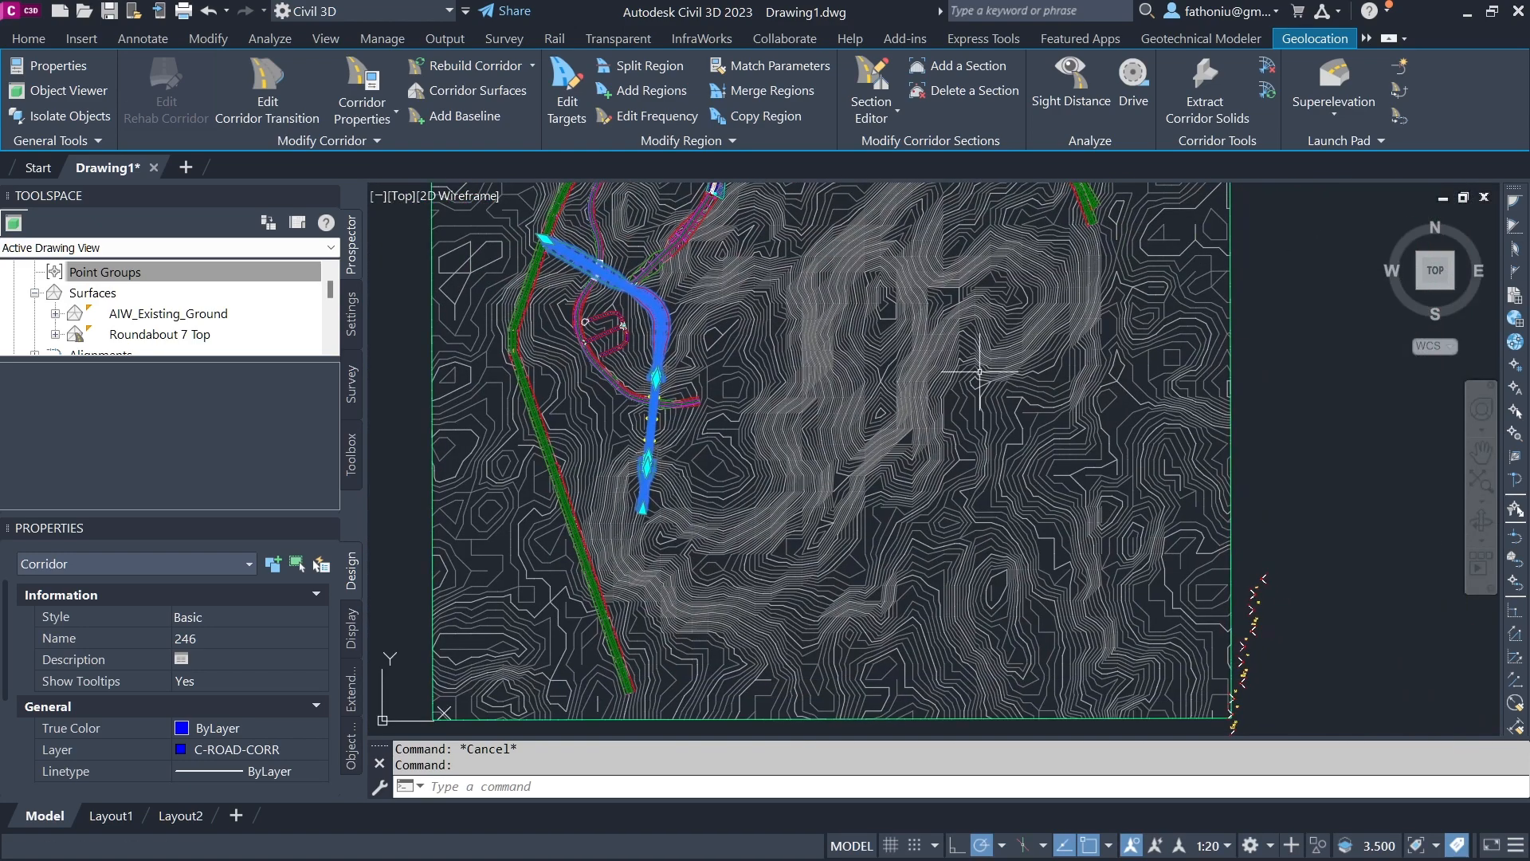
pyautogui.scroll(-2, 995, 380)
pyautogui.moveTo(811, 430); pyautogui.dragTo(837, 494, button='middle')
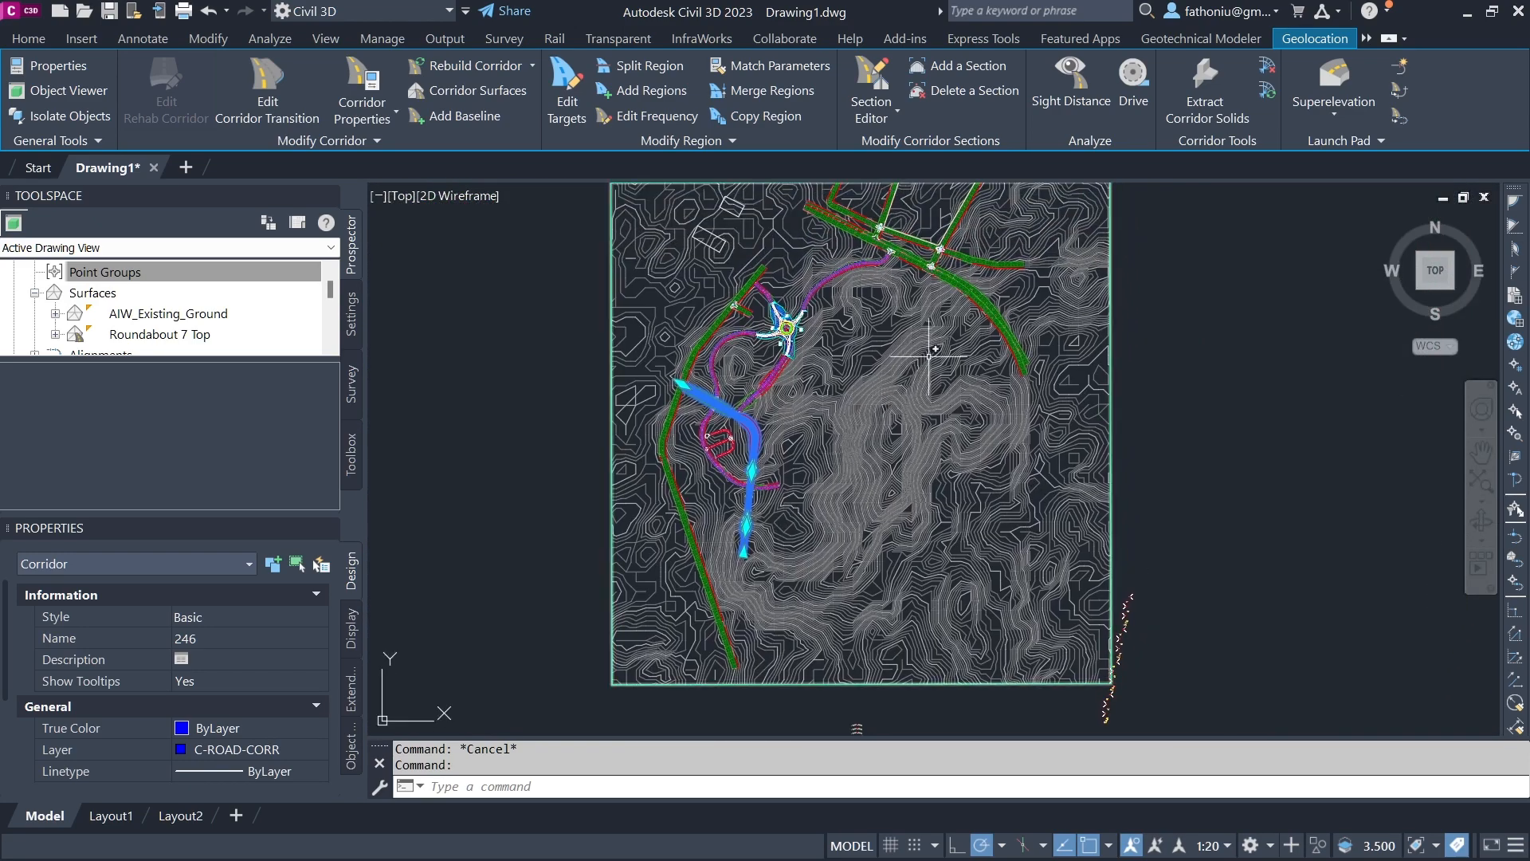
pyautogui.scroll(-2, 937, 351)
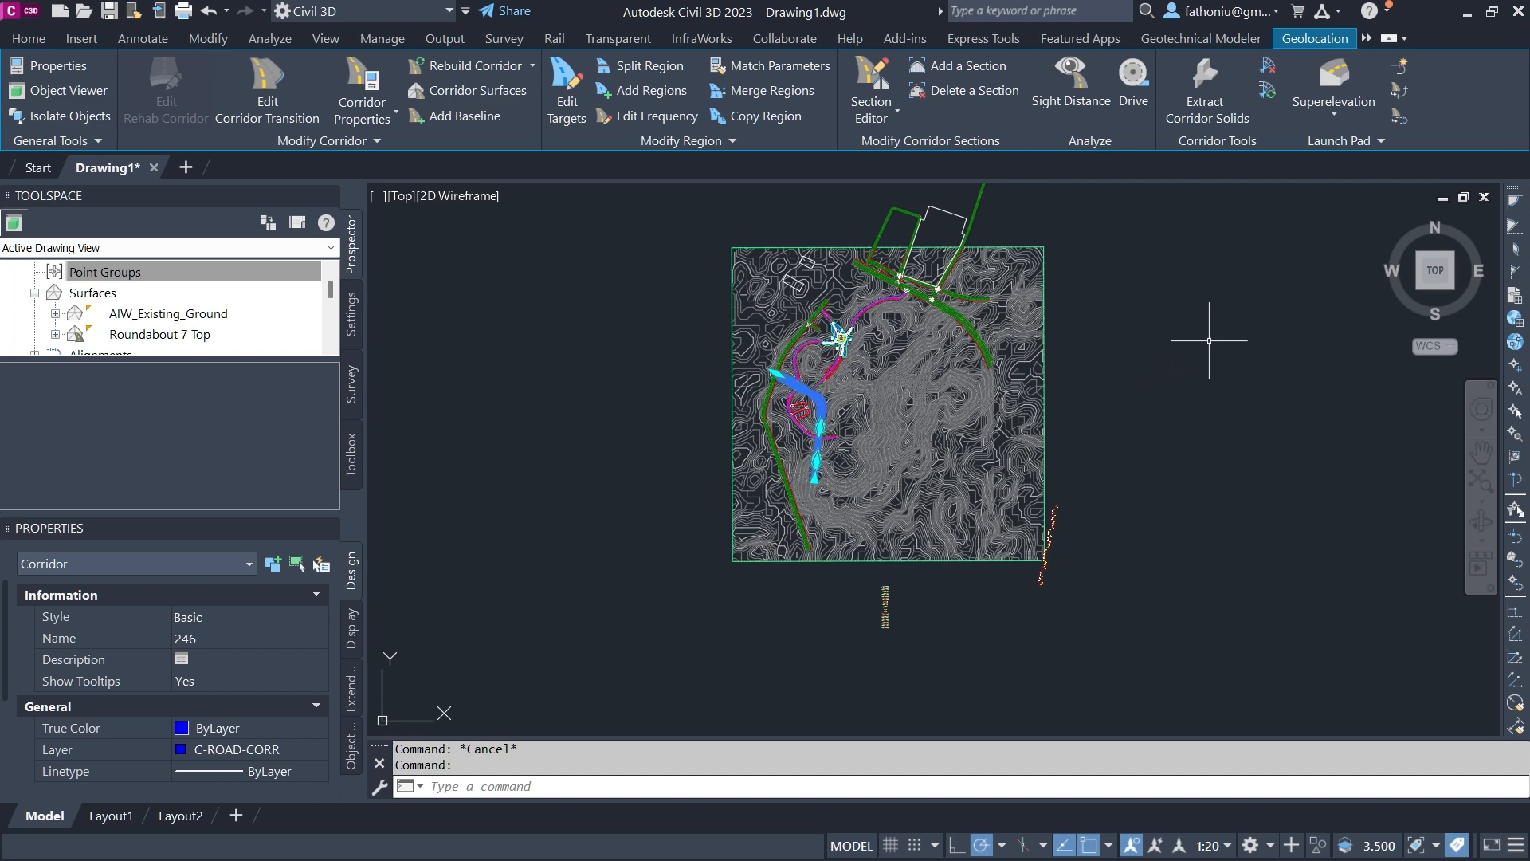
pyautogui.scroll(5, 1147, 386)
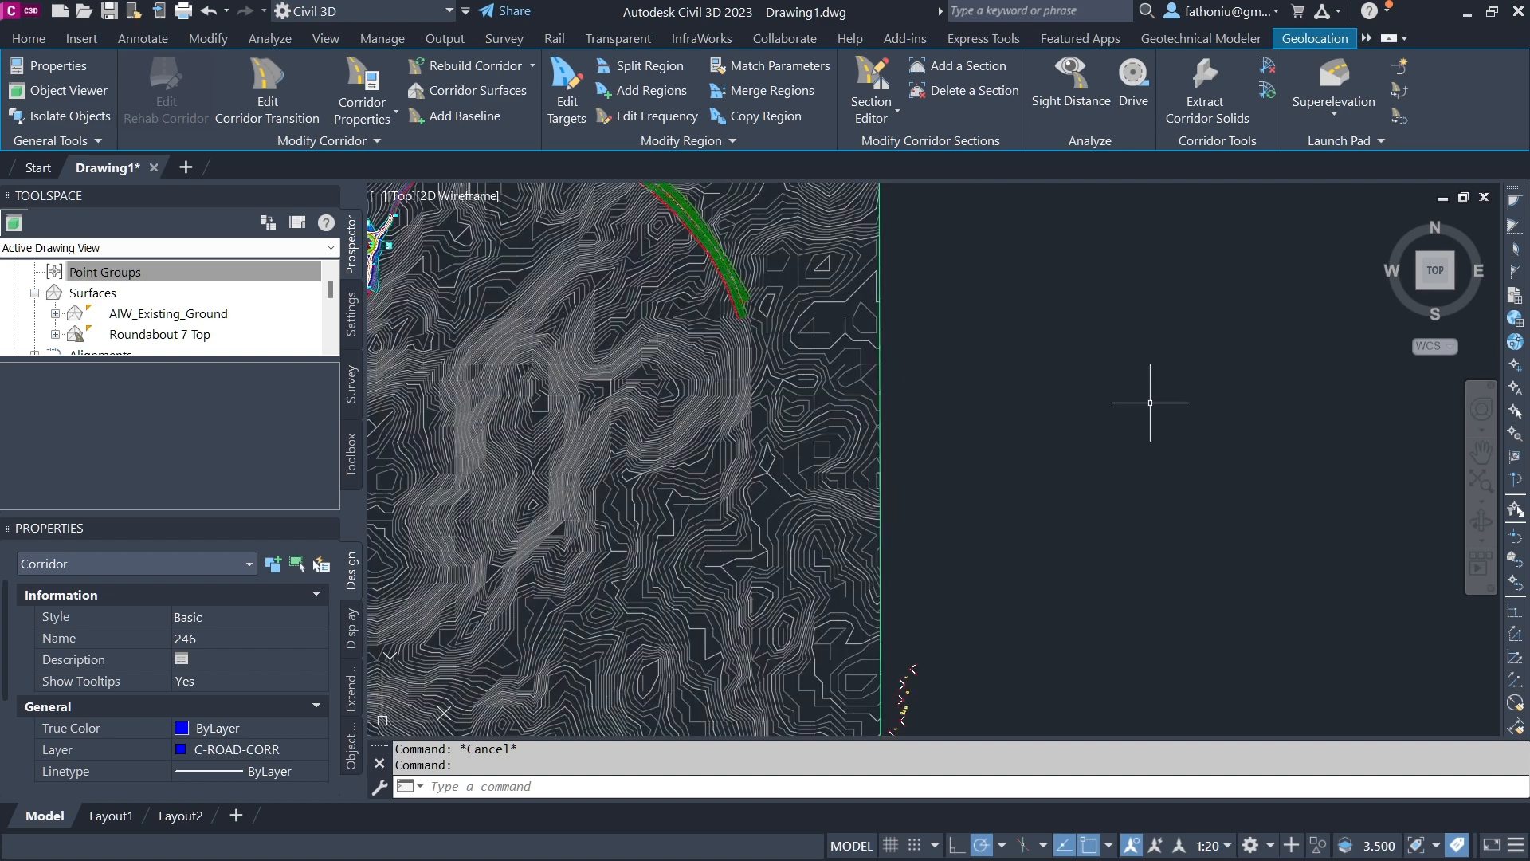
pyautogui.scroll(-5, 1148, 402)
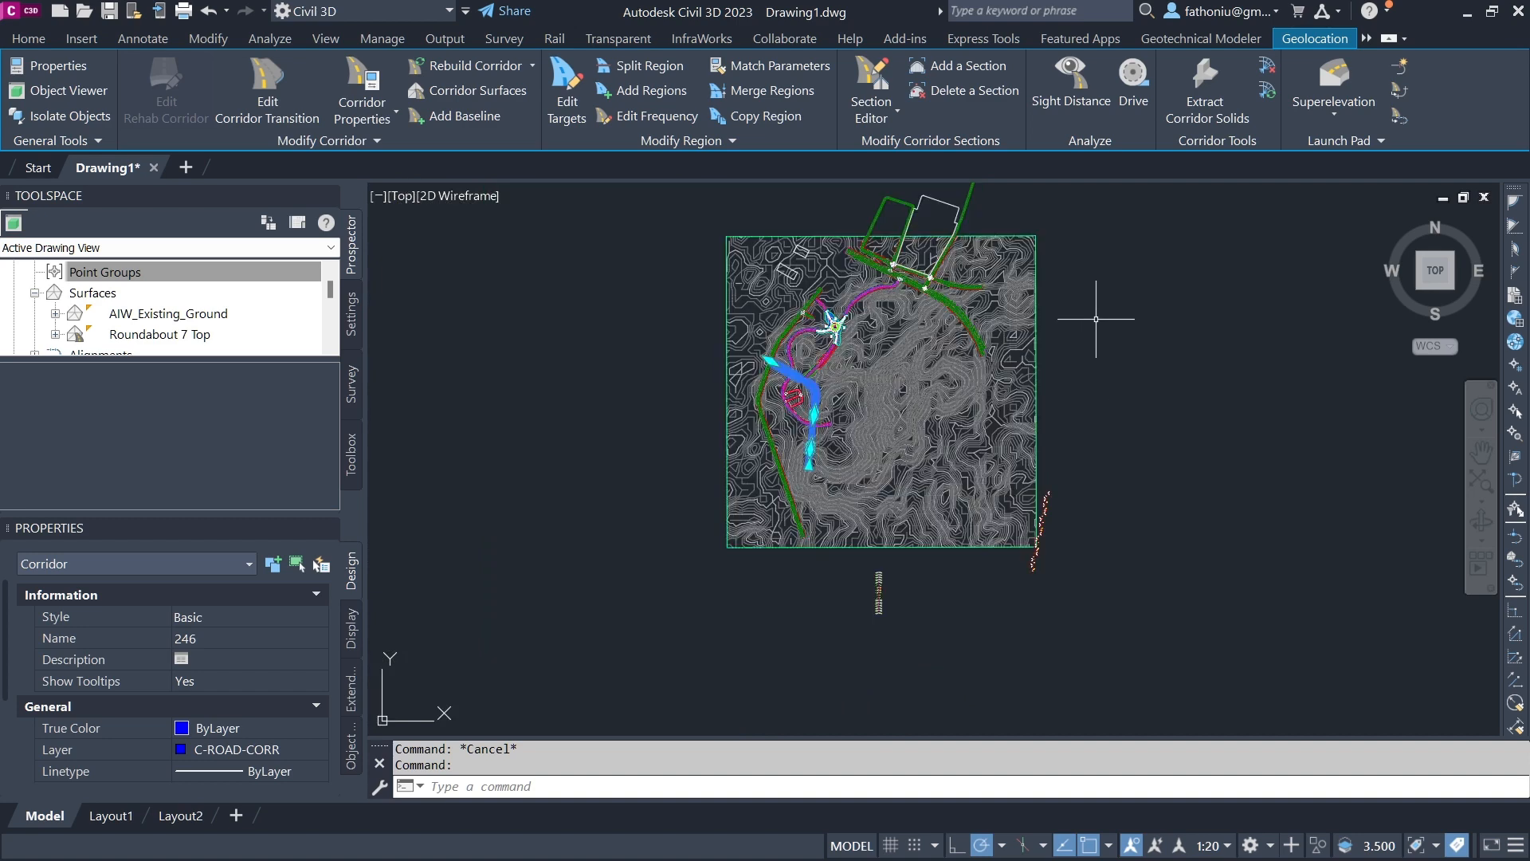
pyautogui.scroll(3, 1097, 319)
pyautogui.moveTo(1164, 336)
pyautogui.mouseDown(button='middle')
pyautogui.moveTo(1165, 363)
pyautogui.moveTo(1156, 235)
pyautogui.moveTo(1155, 334)
pyautogui.mouseUp(button='middle')
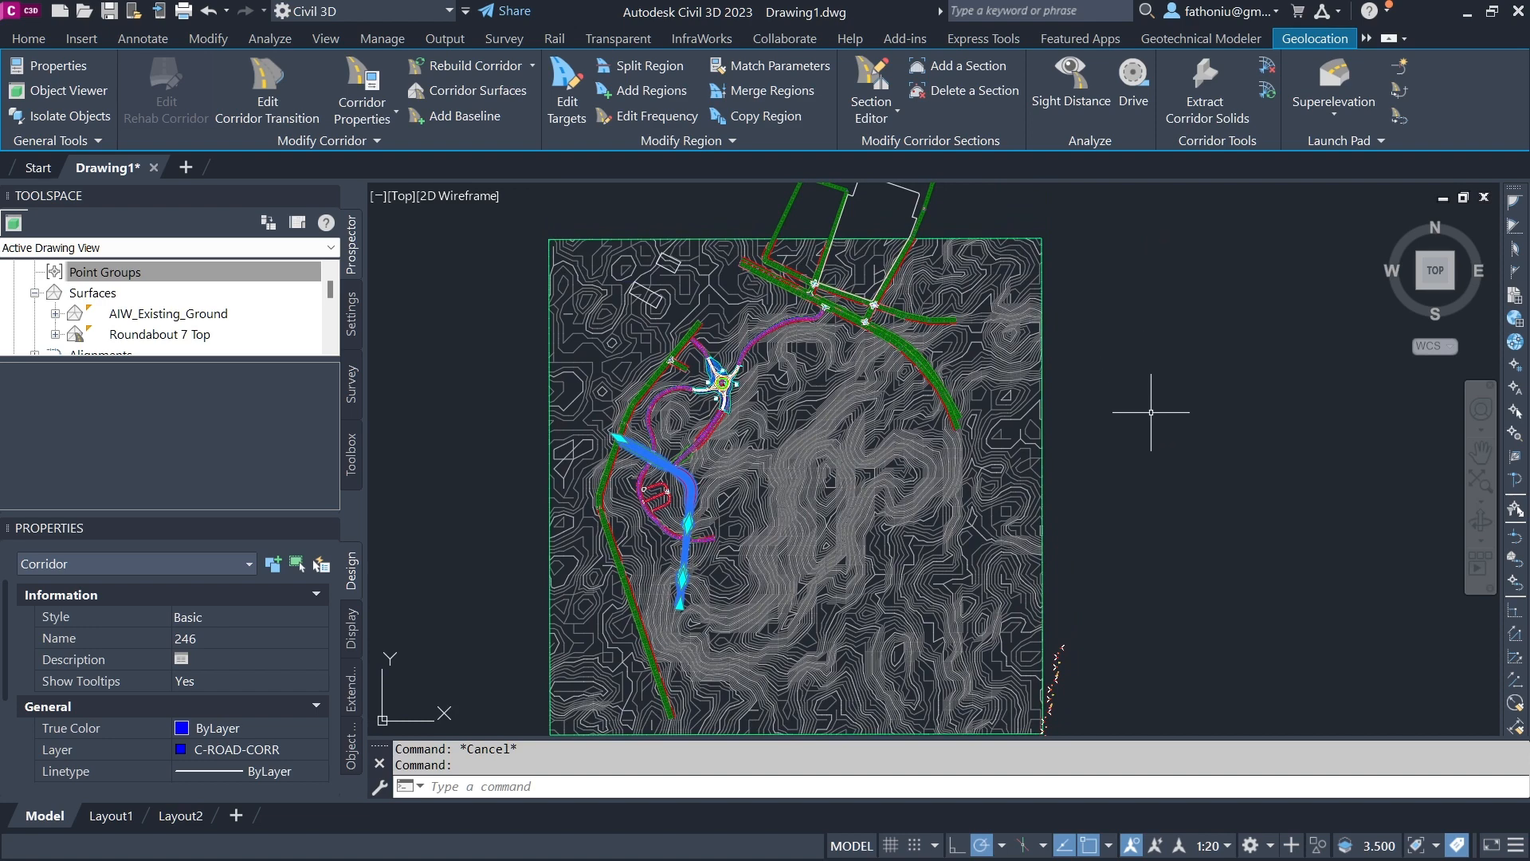
pyautogui.moveTo(1150, 404)
pyautogui.mouseDown(button='middle')
pyautogui.moveTo(1151, 327)
pyautogui.moveTo(1151, 371)
pyautogui.moveTo(1184, 348)
pyautogui.moveTo(1196, 299)
pyautogui.moveTo(1182, 285)
pyautogui.mouseUp(button='middle')
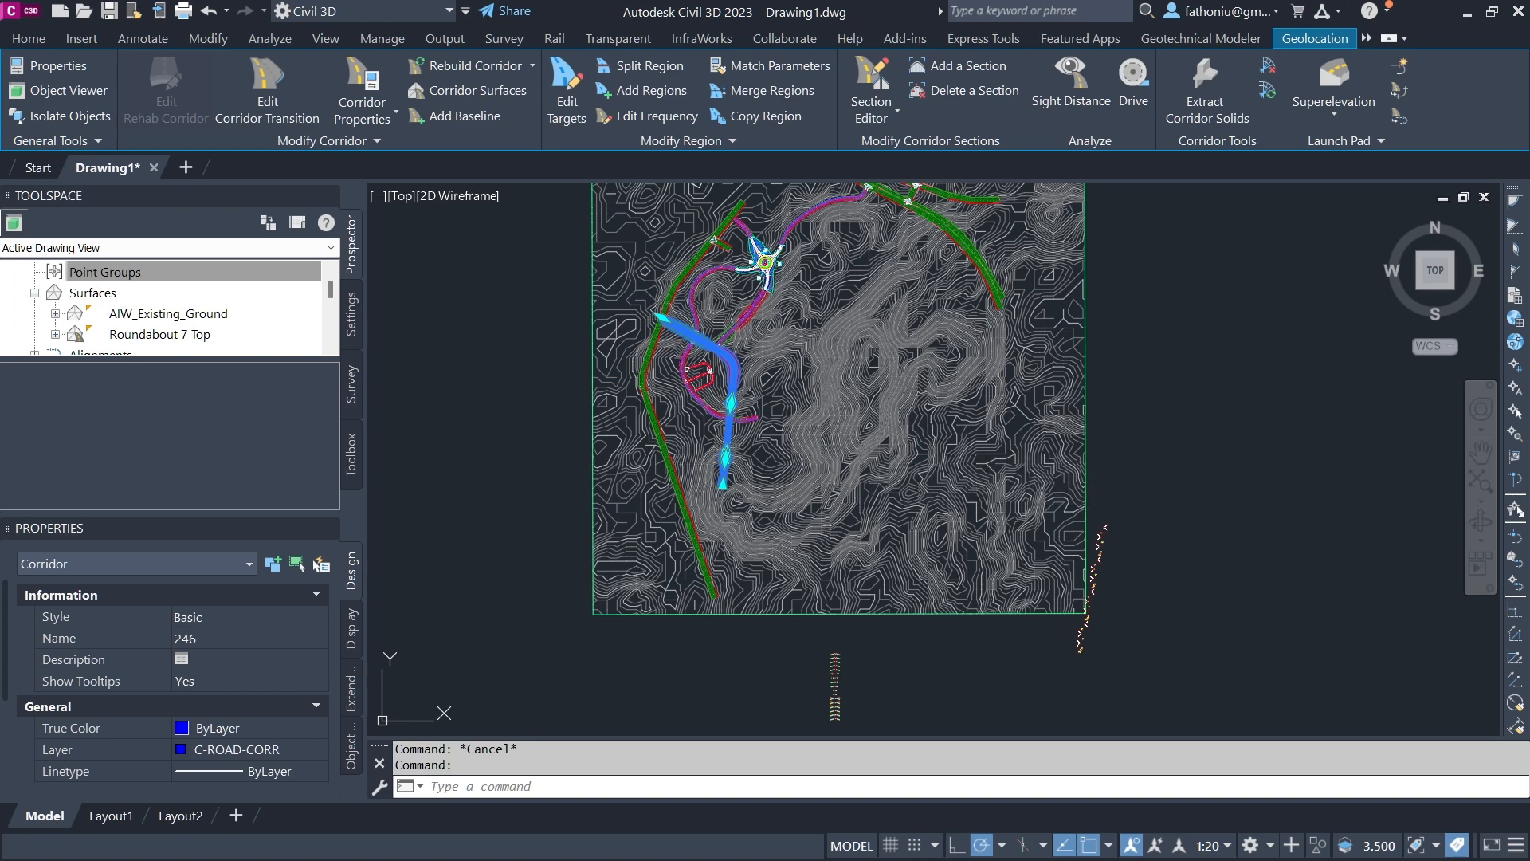
# View the imported terrain and roads in 3D from tilted, back and northeast isometric orientations
pyautogui.keyDown('shift'); pyautogui.moveTo(882, 360); pyautogui.dragTo(871, 360, button='middle'); pyautogui.keyUp('shift')
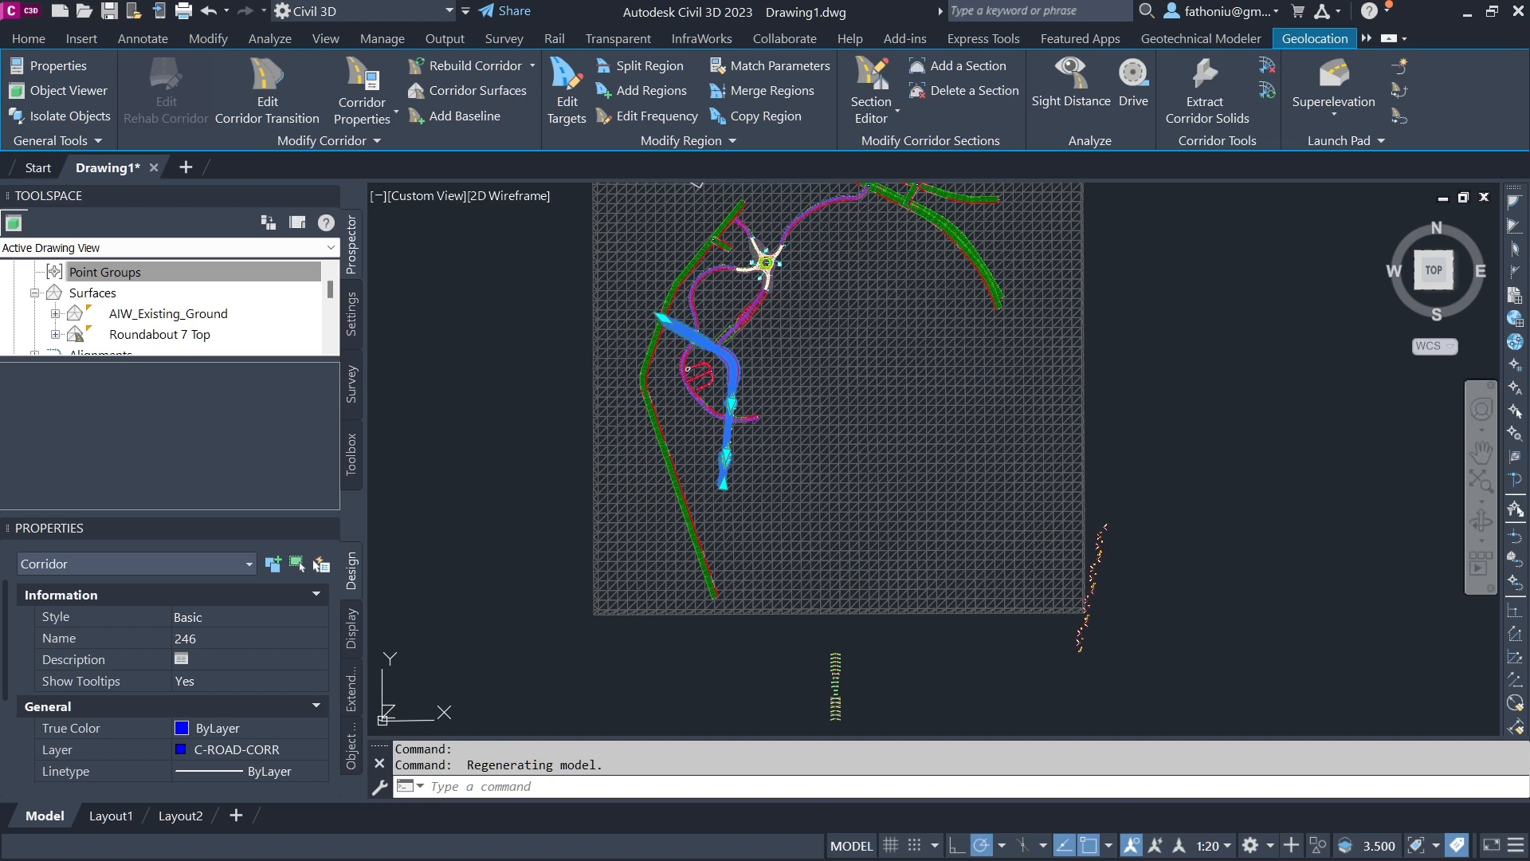
pyautogui.keyDown('shift'); pyautogui.moveTo(1155, 407); pyautogui.dragTo(956, 404, button='middle'); pyautogui.keyUp('shift')
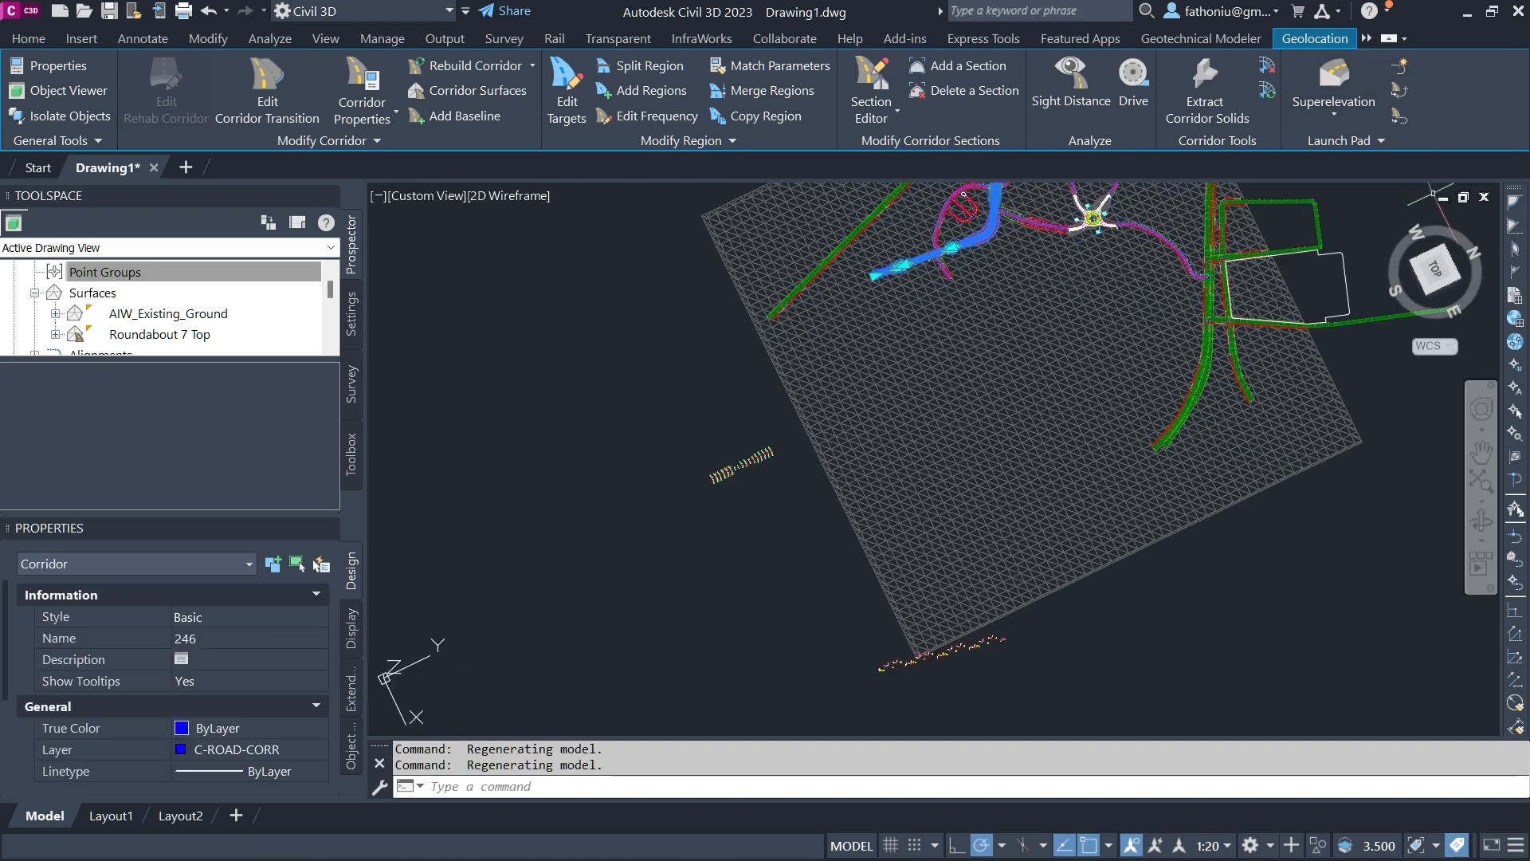
pyautogui.moveTo(1437, 268); pyautogui.dragTo(1438, 274)
pyautogui.click(1437, 273)
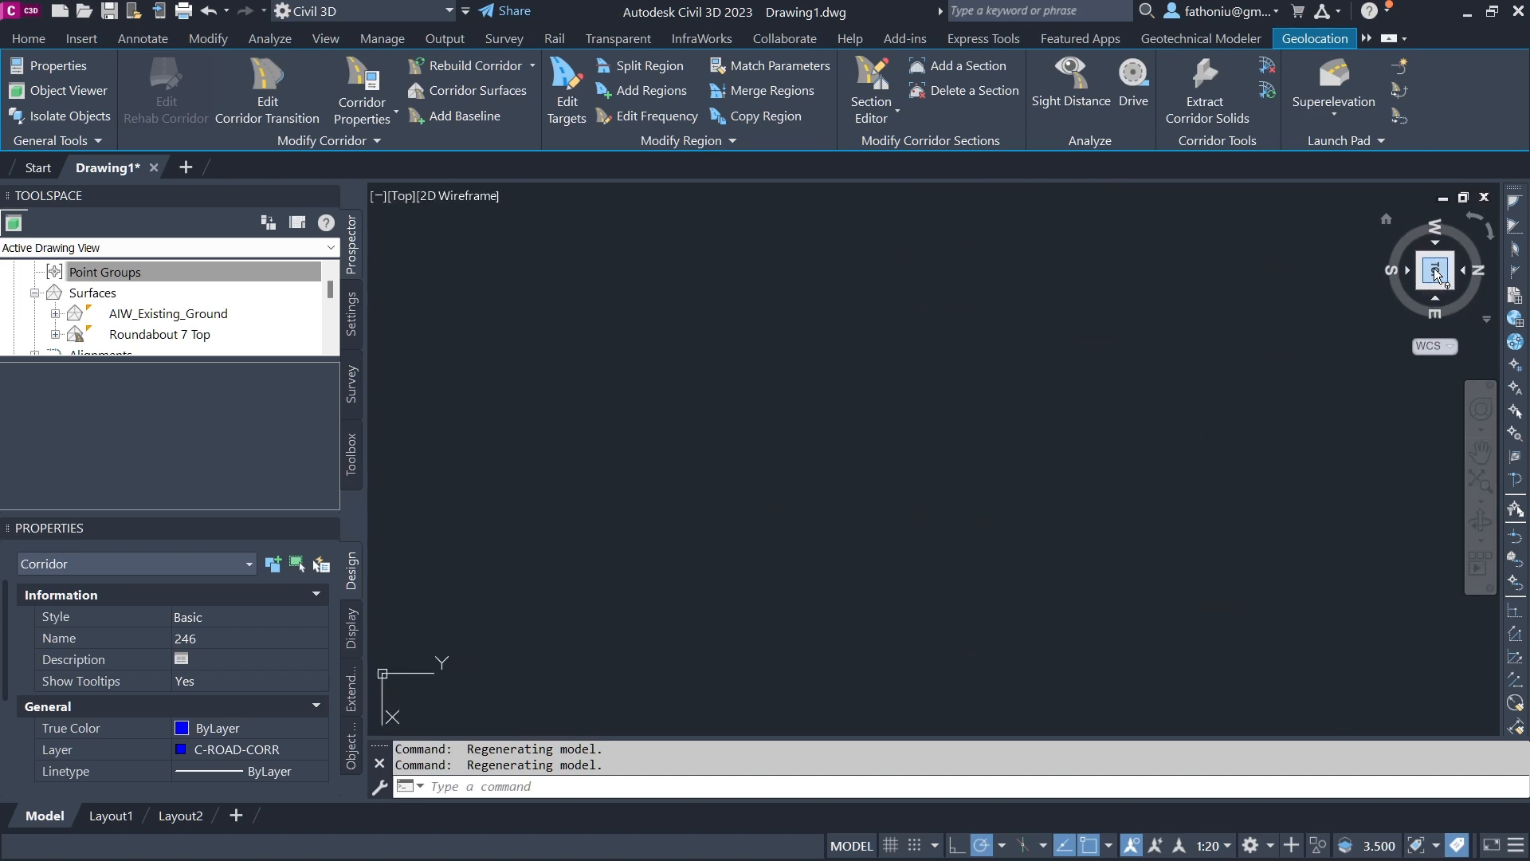
pyautogui.click(1481, 275)
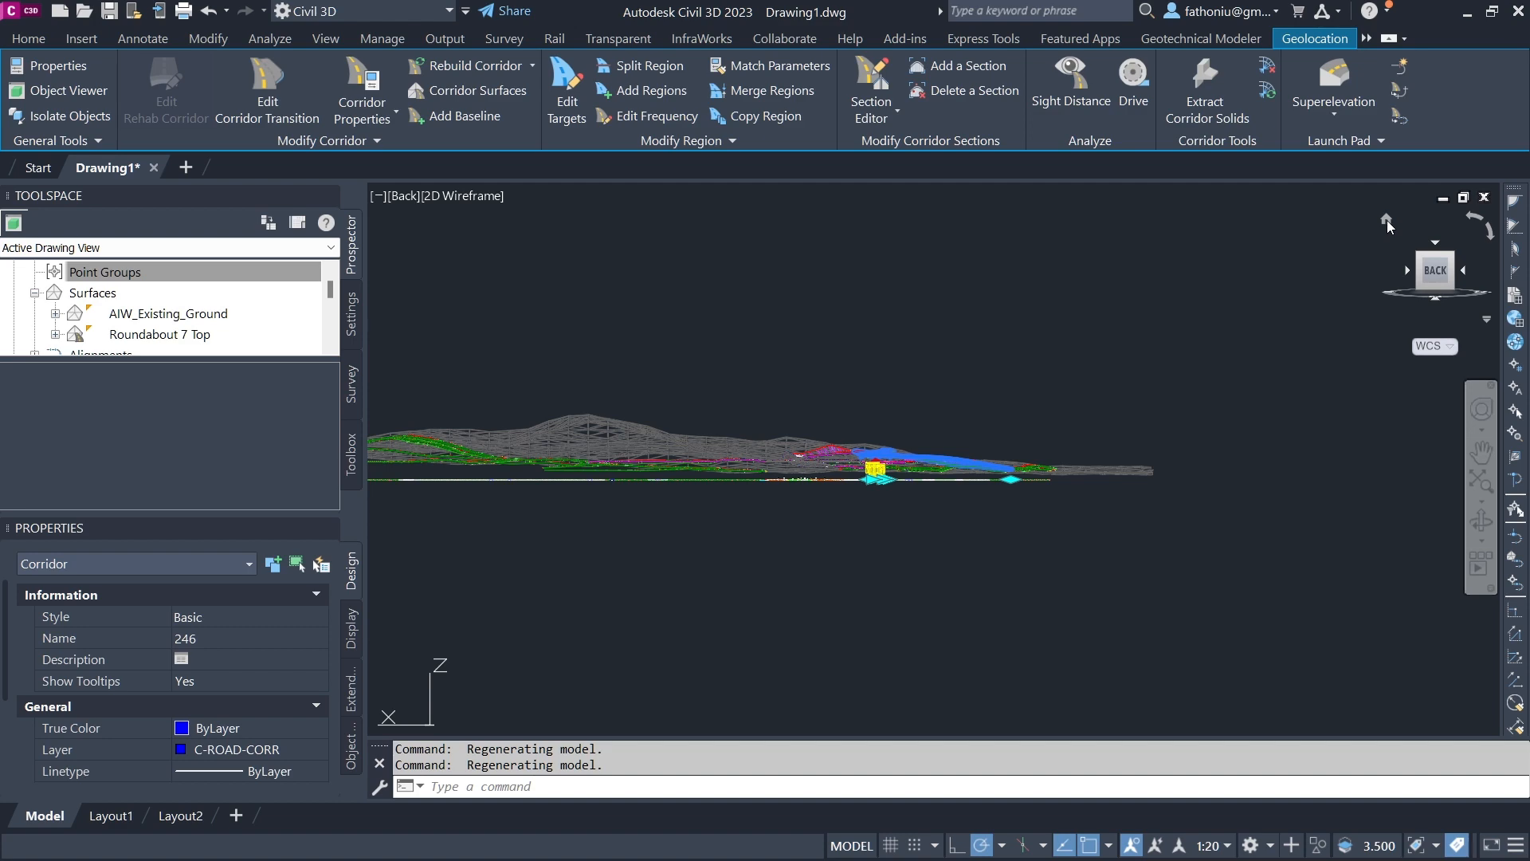
pyautogui.click(1422, 255)
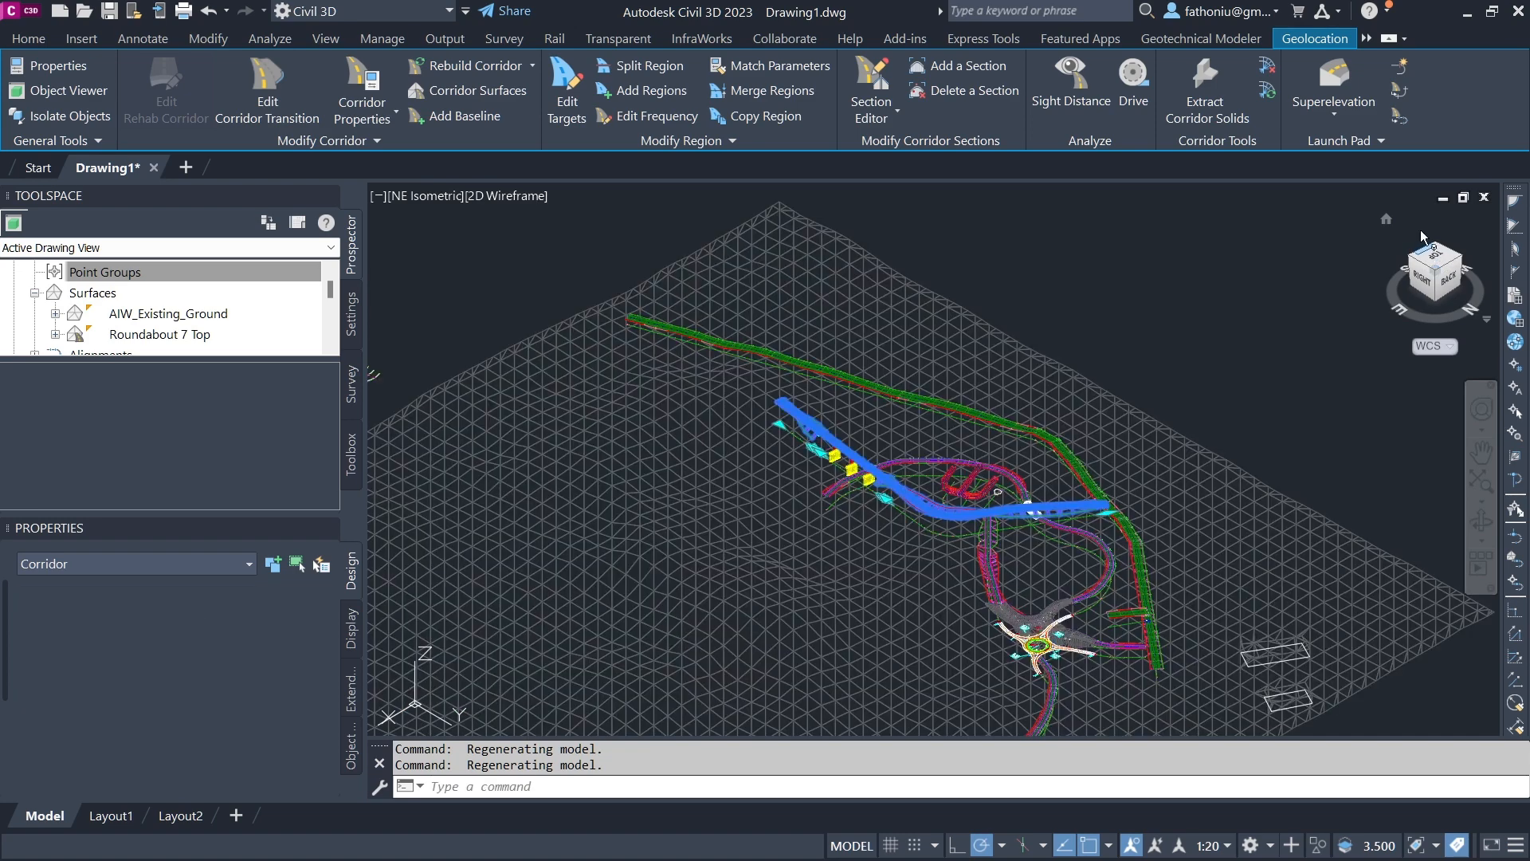
# Return to the top view with north facing up and check the available projection options without changing them
pyautogui.click(1435, 254)
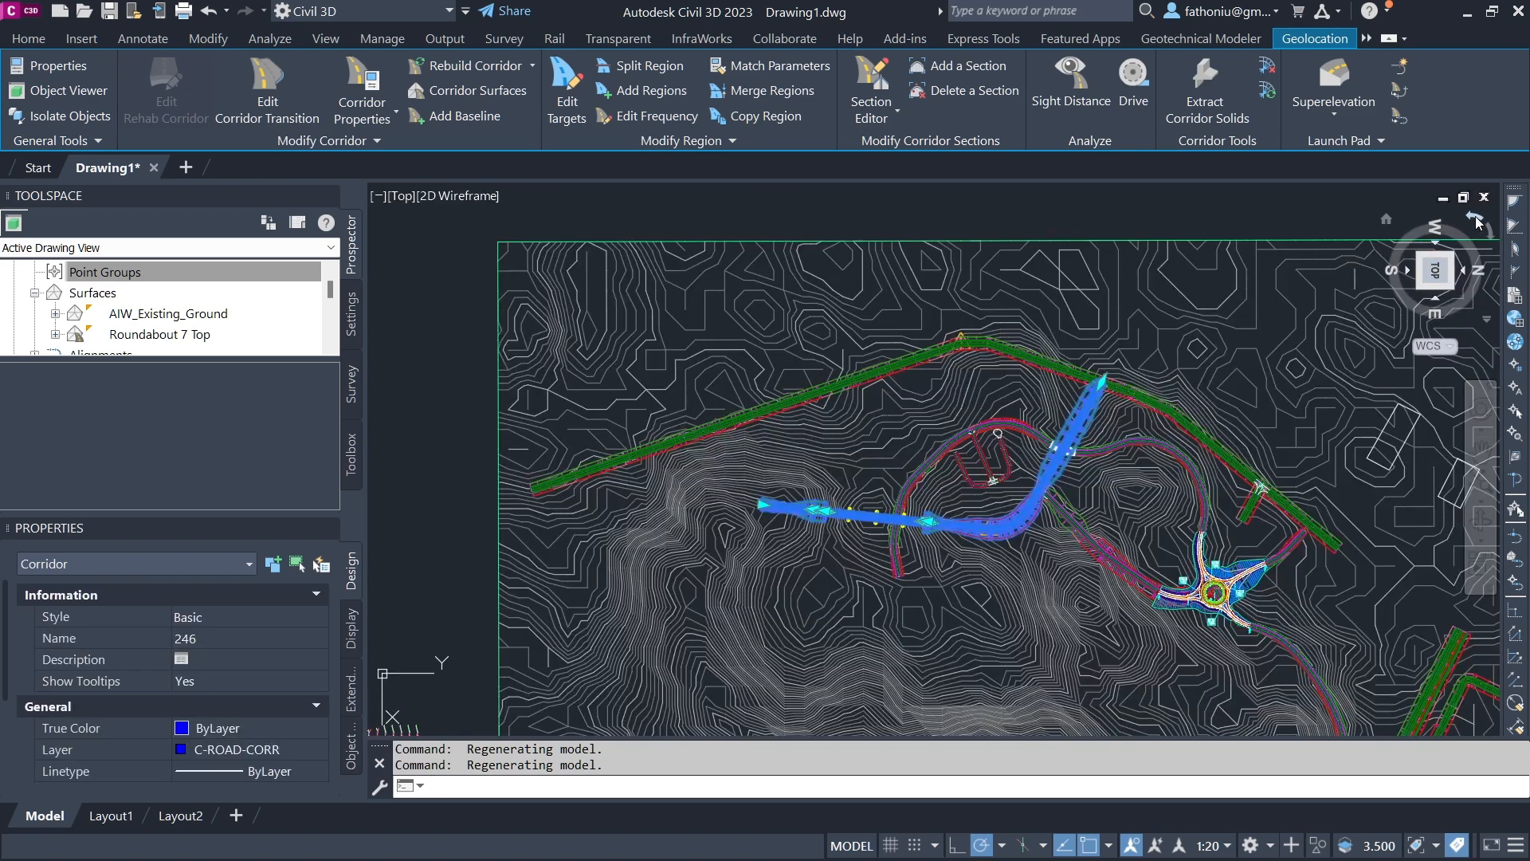
pyautogui.click(1475, 217)
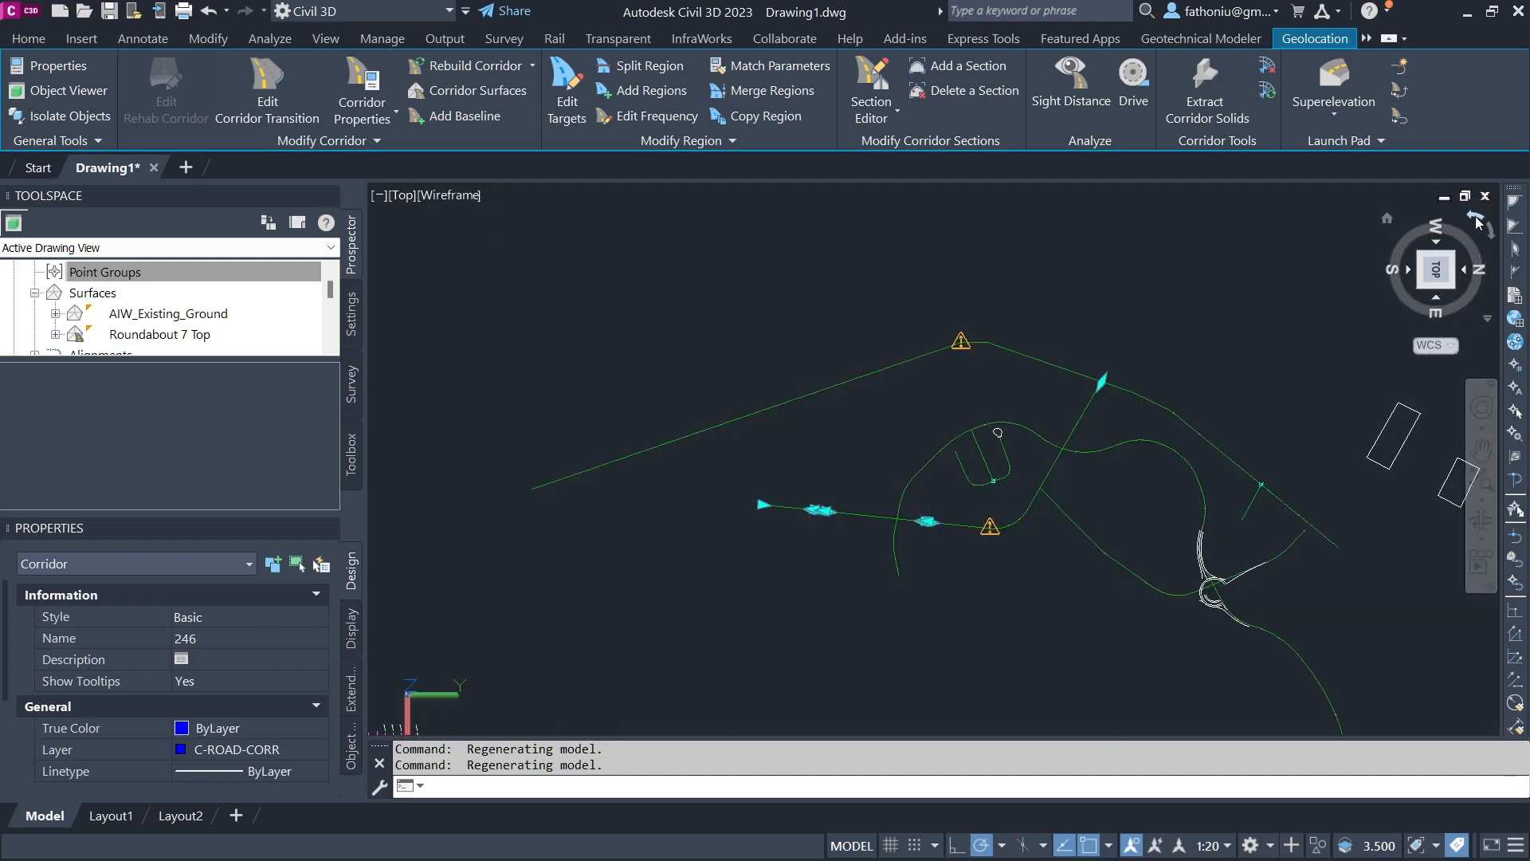
pyautogui.click(1487, 318)
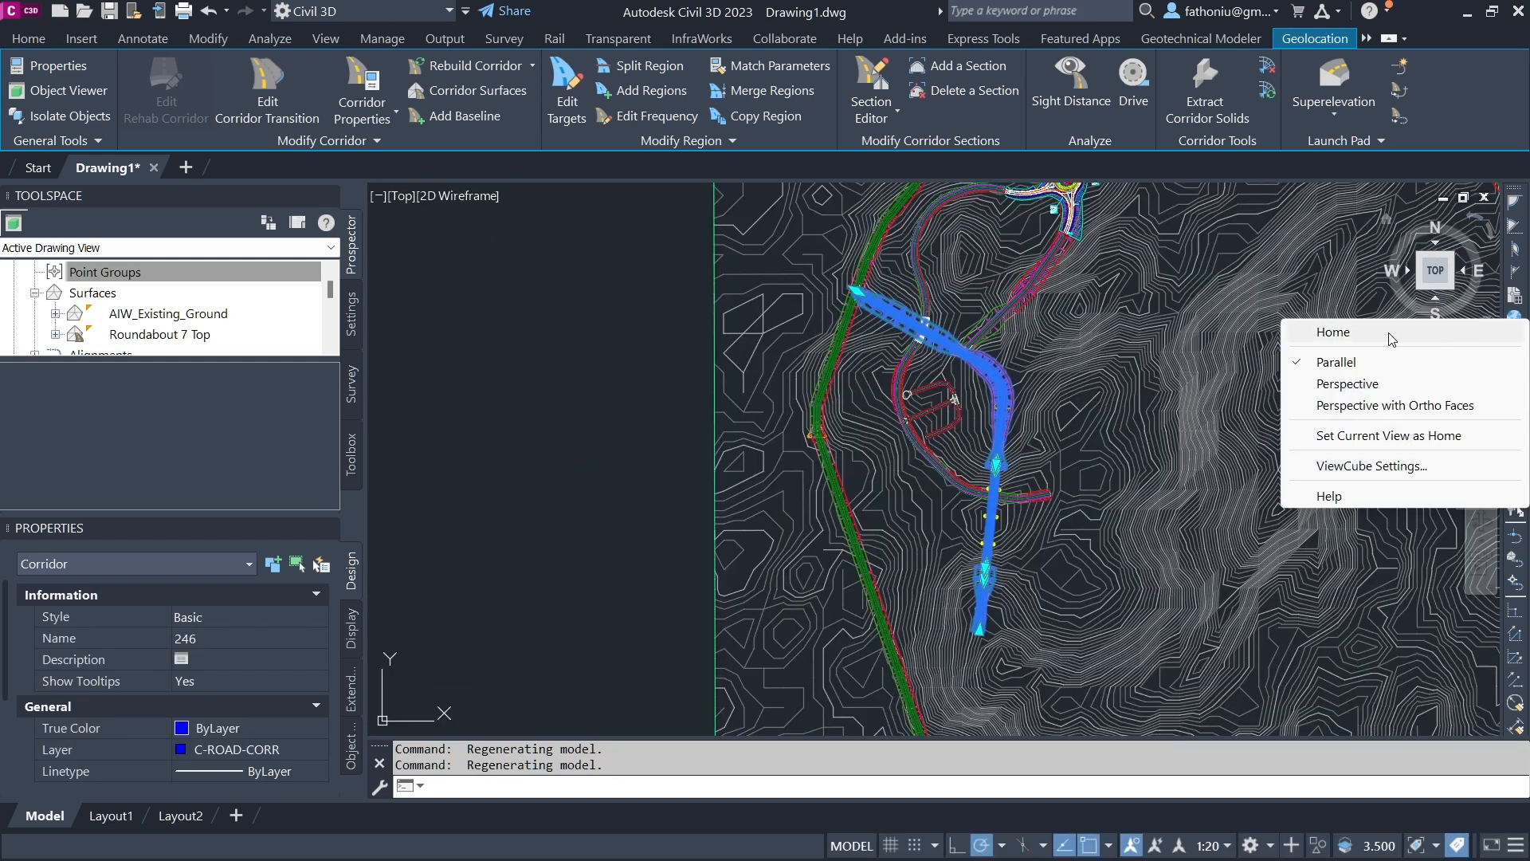
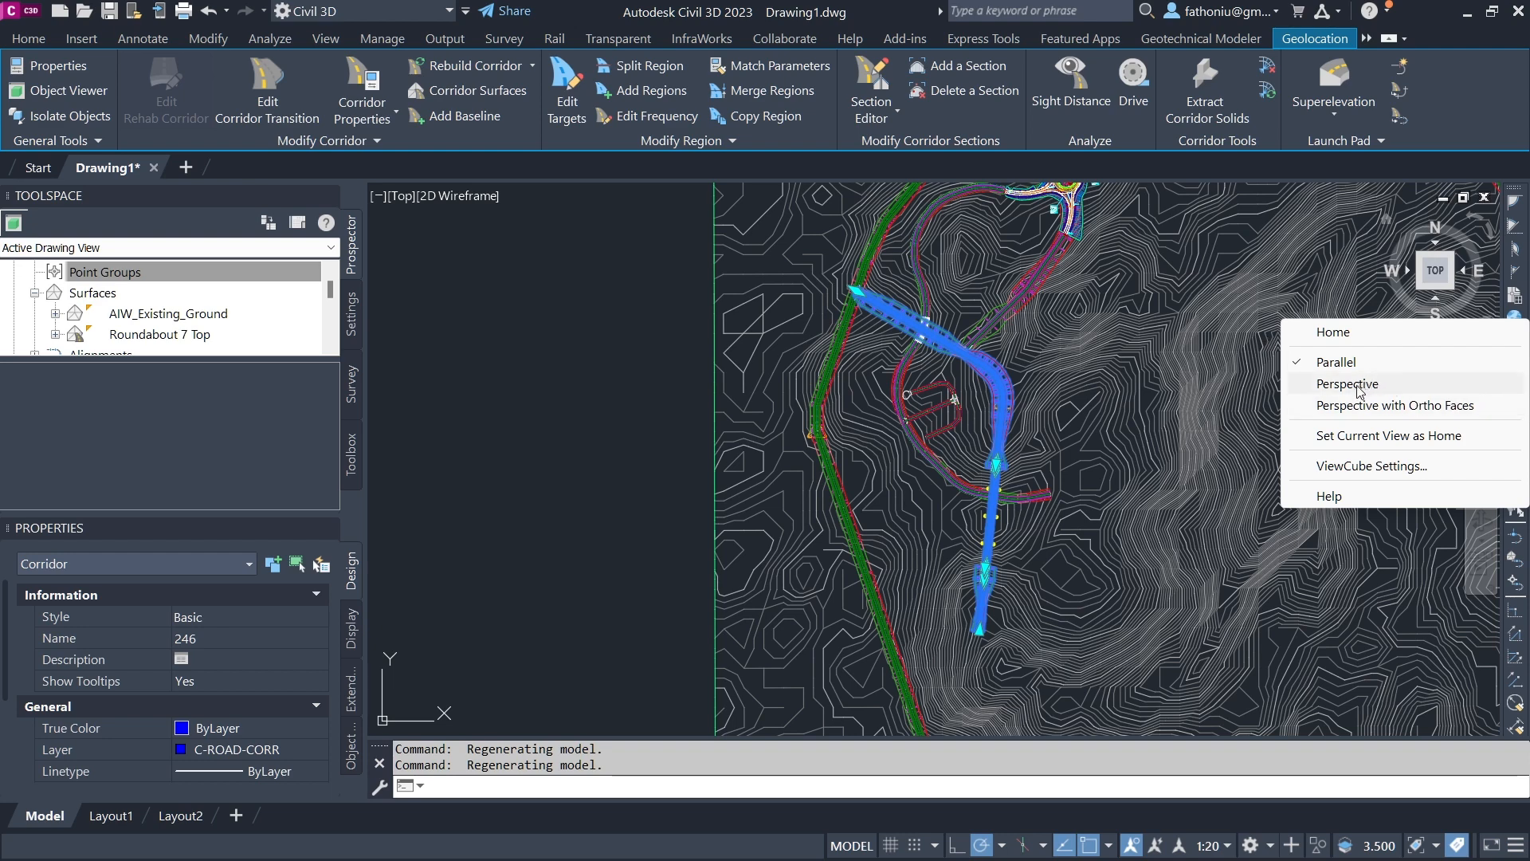
pyautogui.click(604, 257)
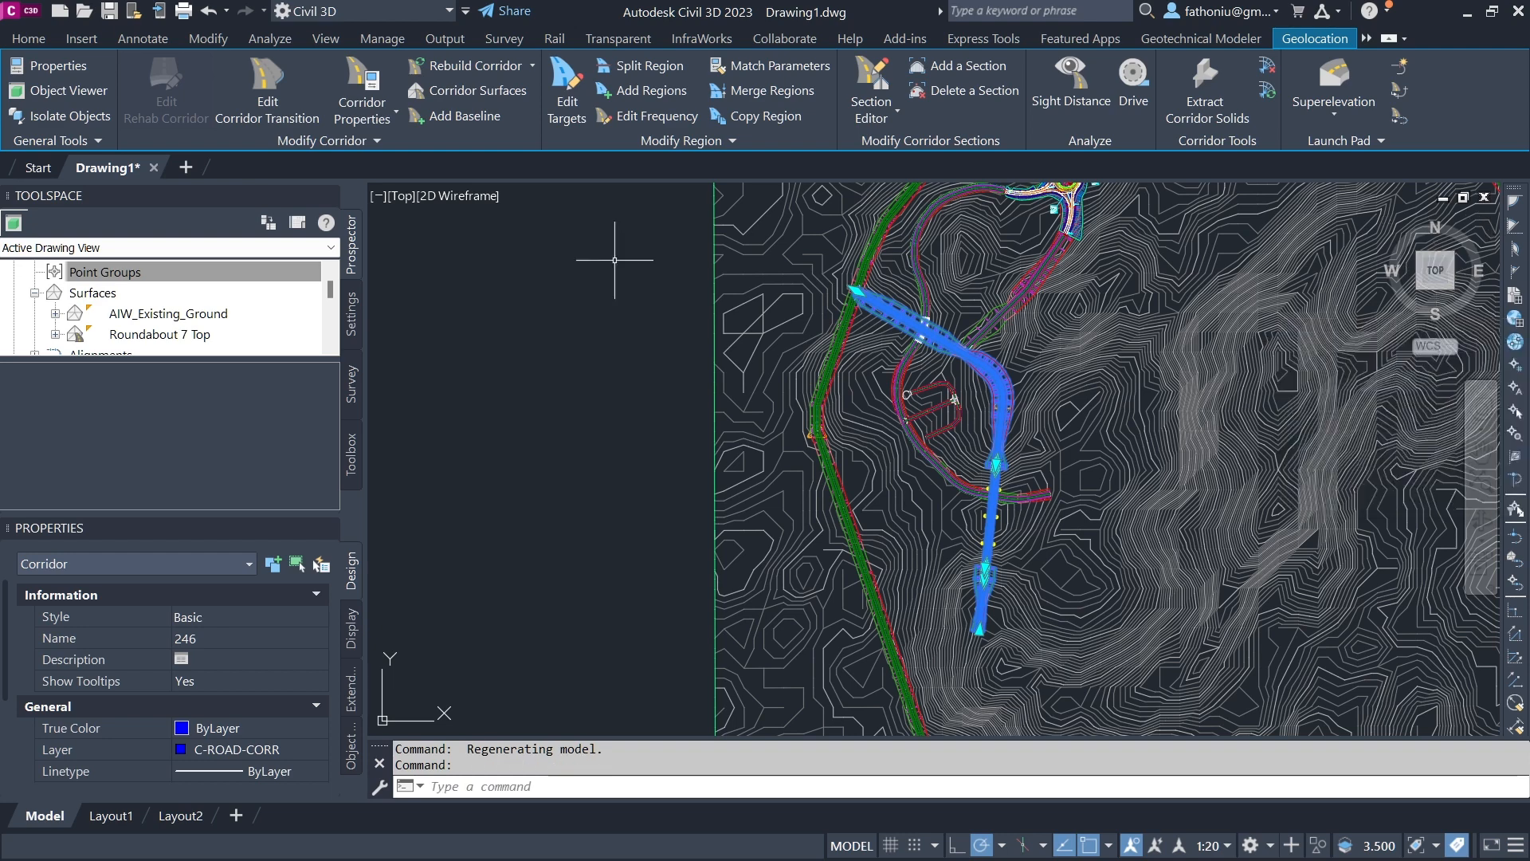
# Add the terrain surface to the corridor selection and expand AIW_Existing_Ground under the drawing's surfaces
pyautogui.scroll(-2, 632, 316)
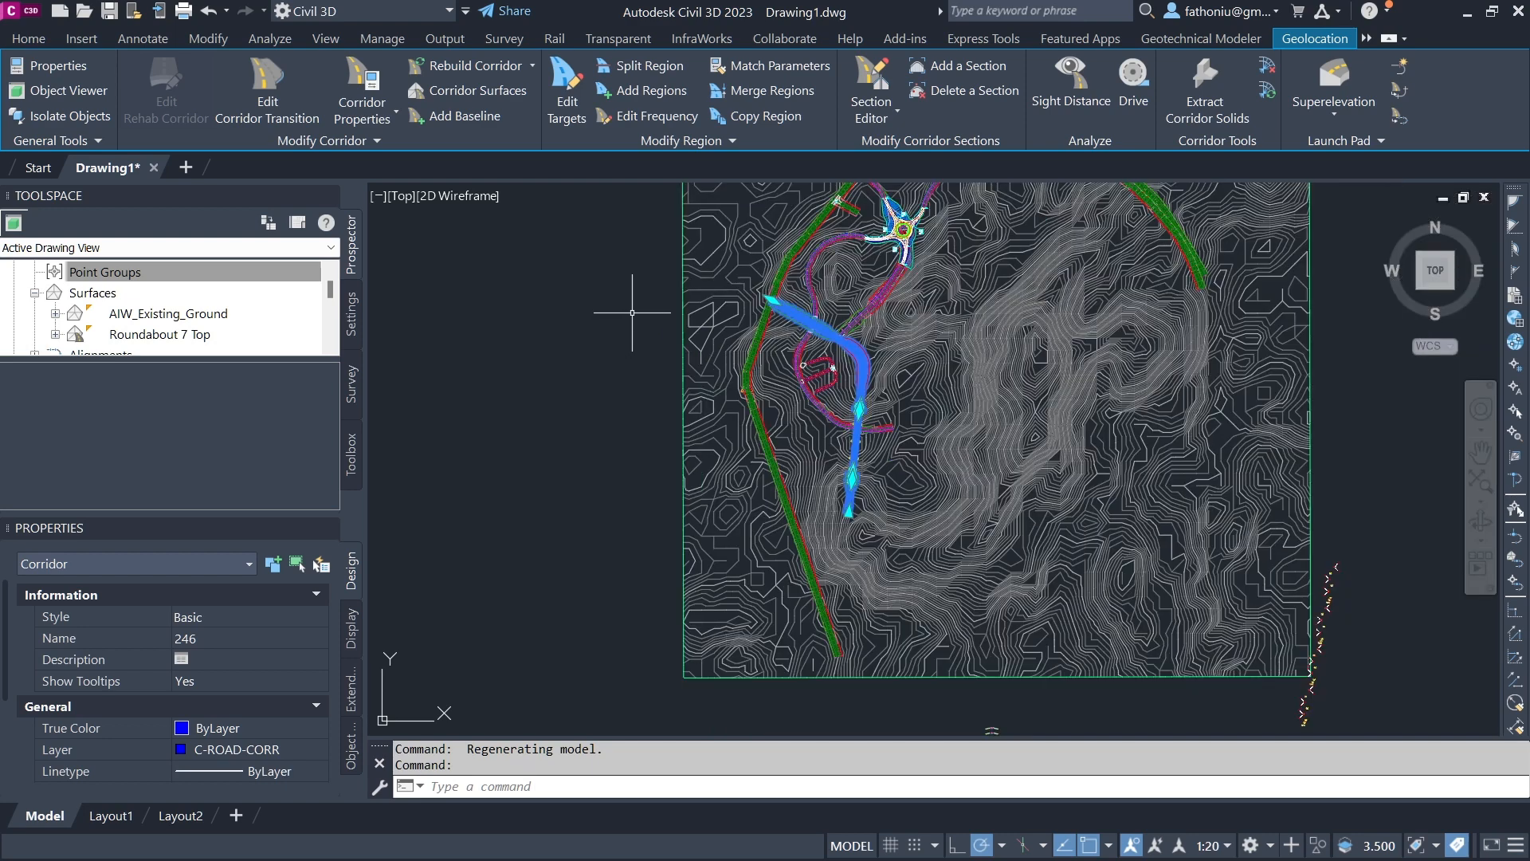
pyautogui.moveTo(631, 315)
pyautogui.mouseDown(button='middle')
pyautogui.moveTo(562, 385)
pyautogui.moveTo(543, 465)
pyautogui.mouseUp(button='middle')
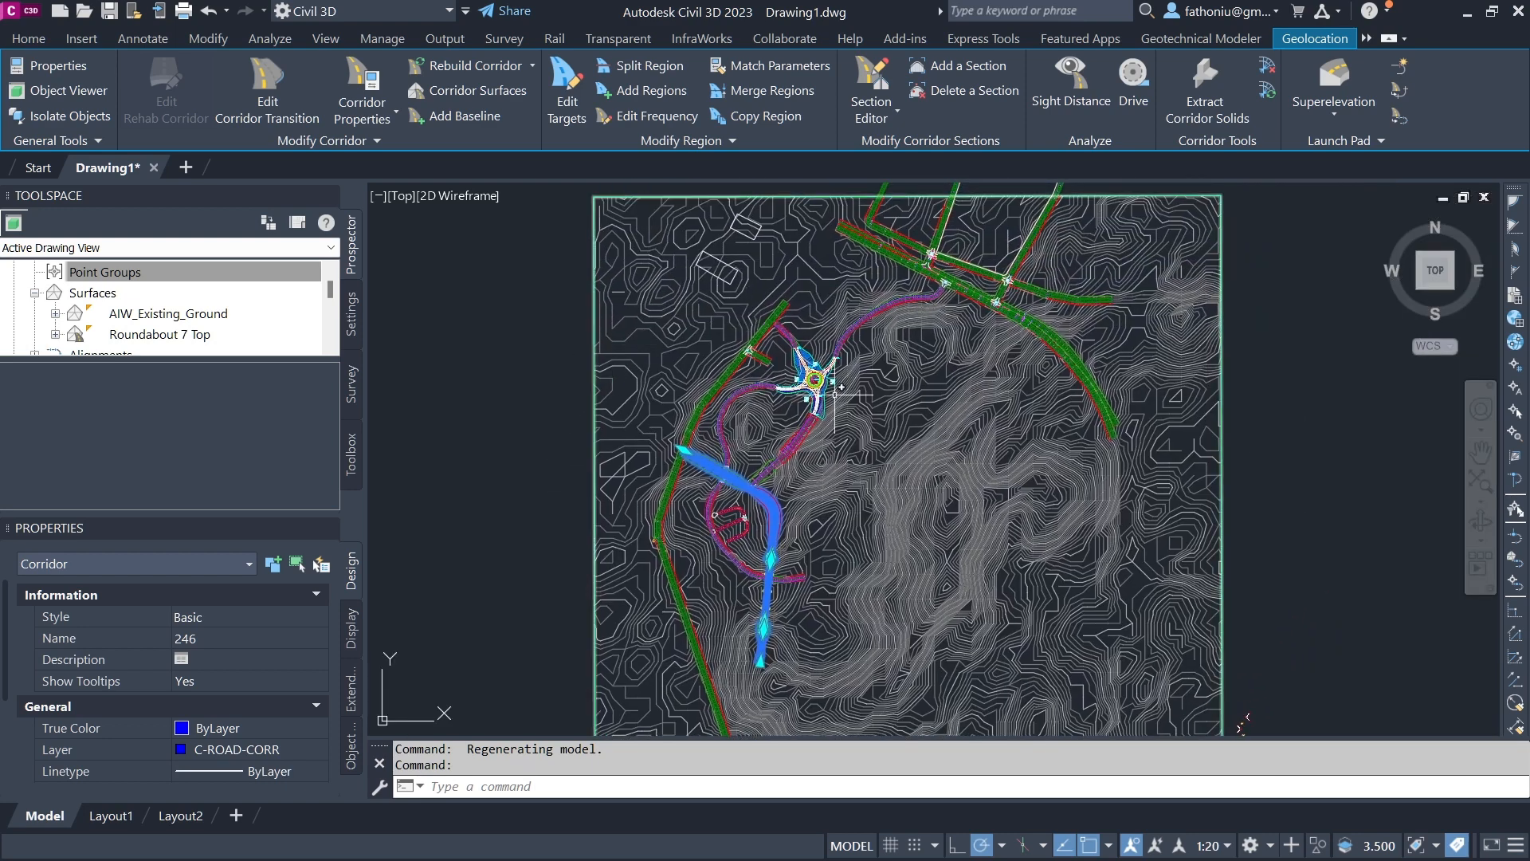
pyautogui.scroll(-1, 825, 390)
pyautogui.scroll(1, 832, 489)
pyautogui.scroll(2, 832, 490)
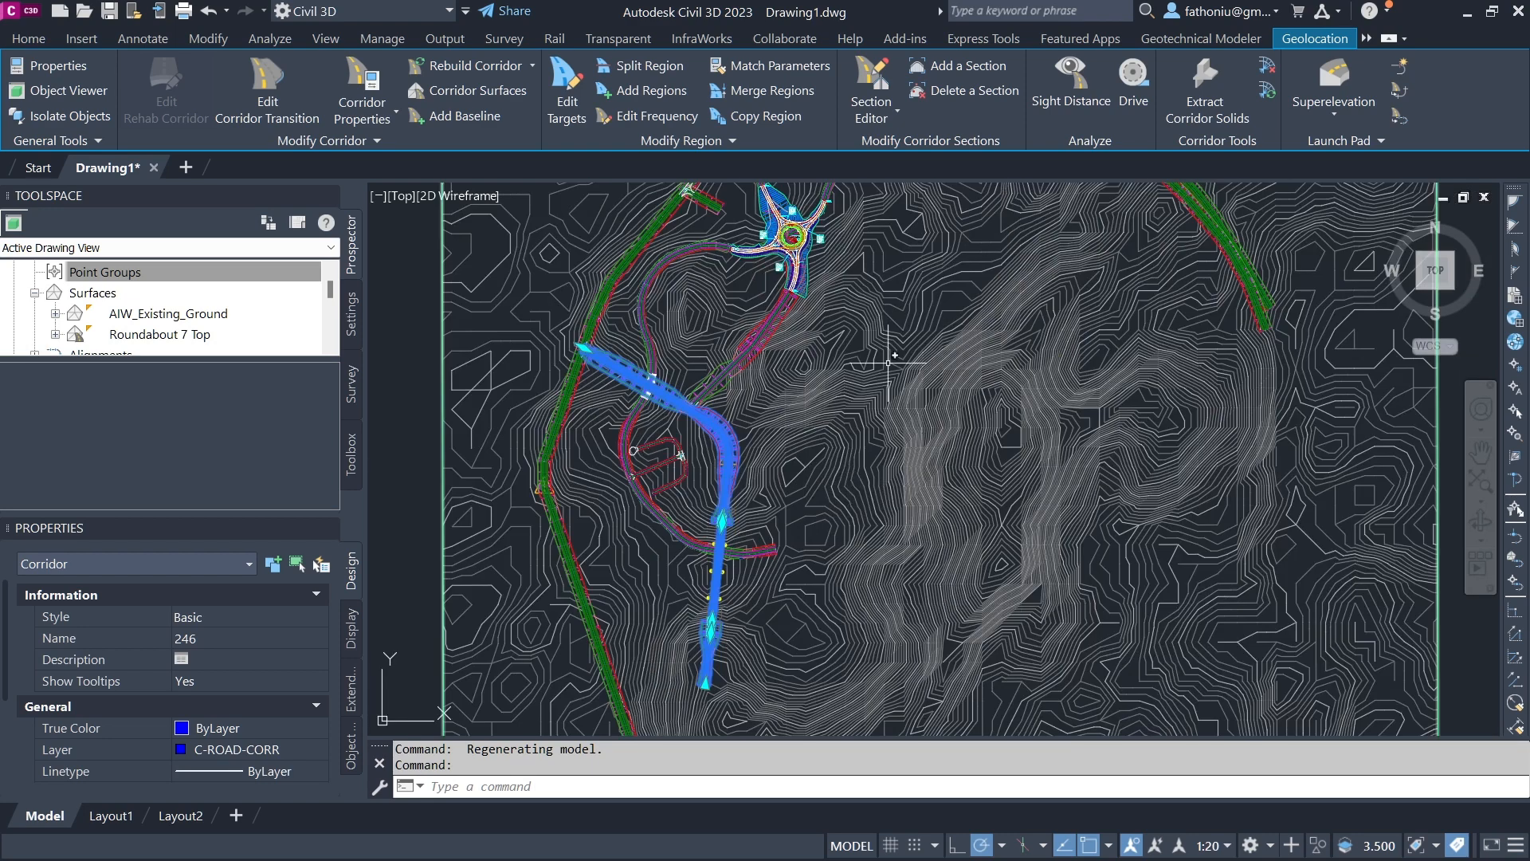
pyautogui.hotkey('ctrl', 'a')
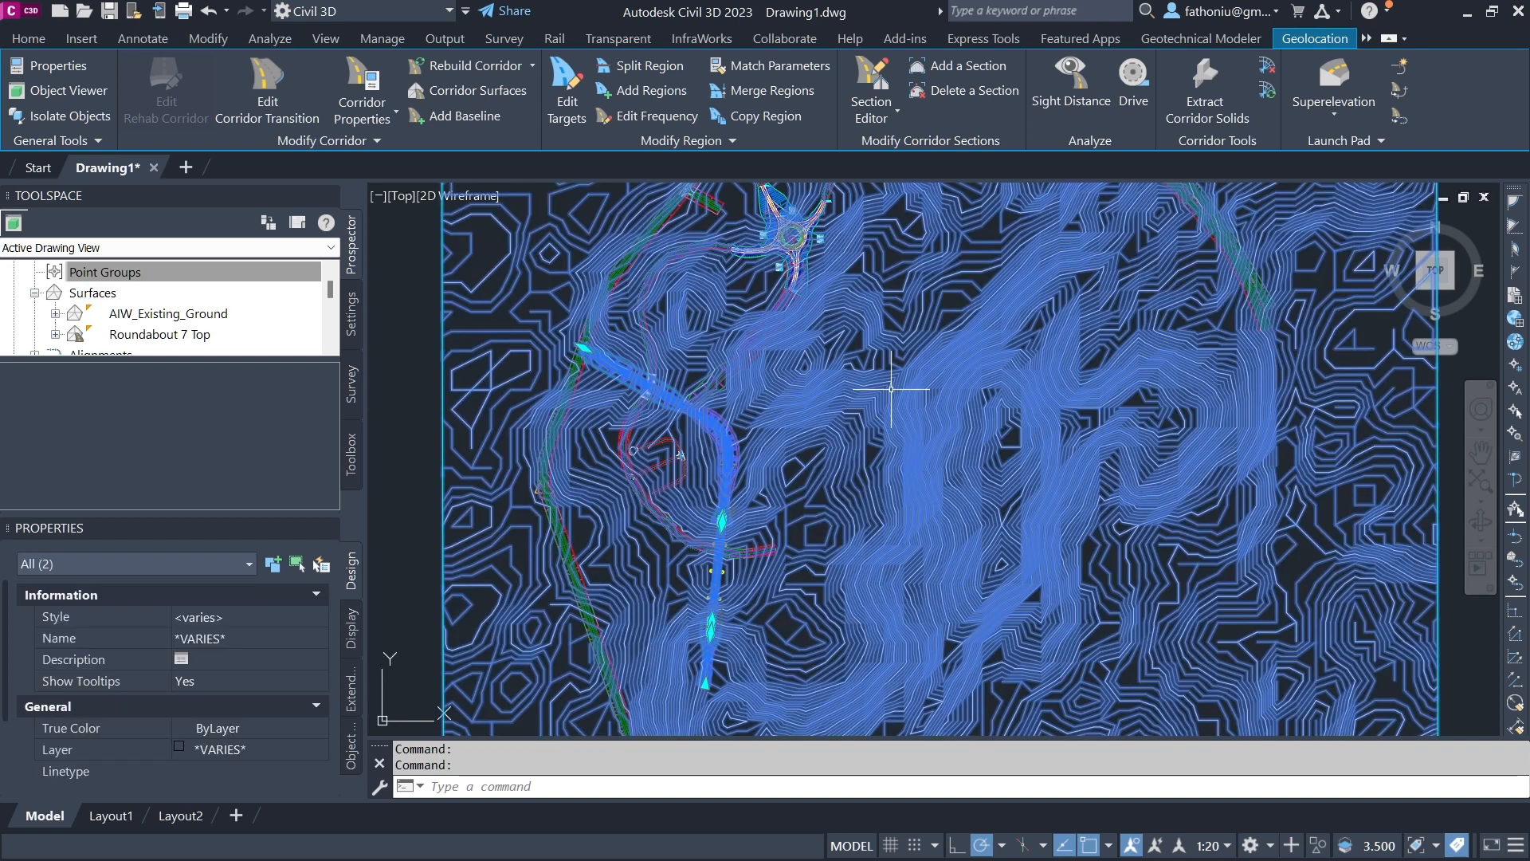
pyautogui.scroll(-2, 886, 396)
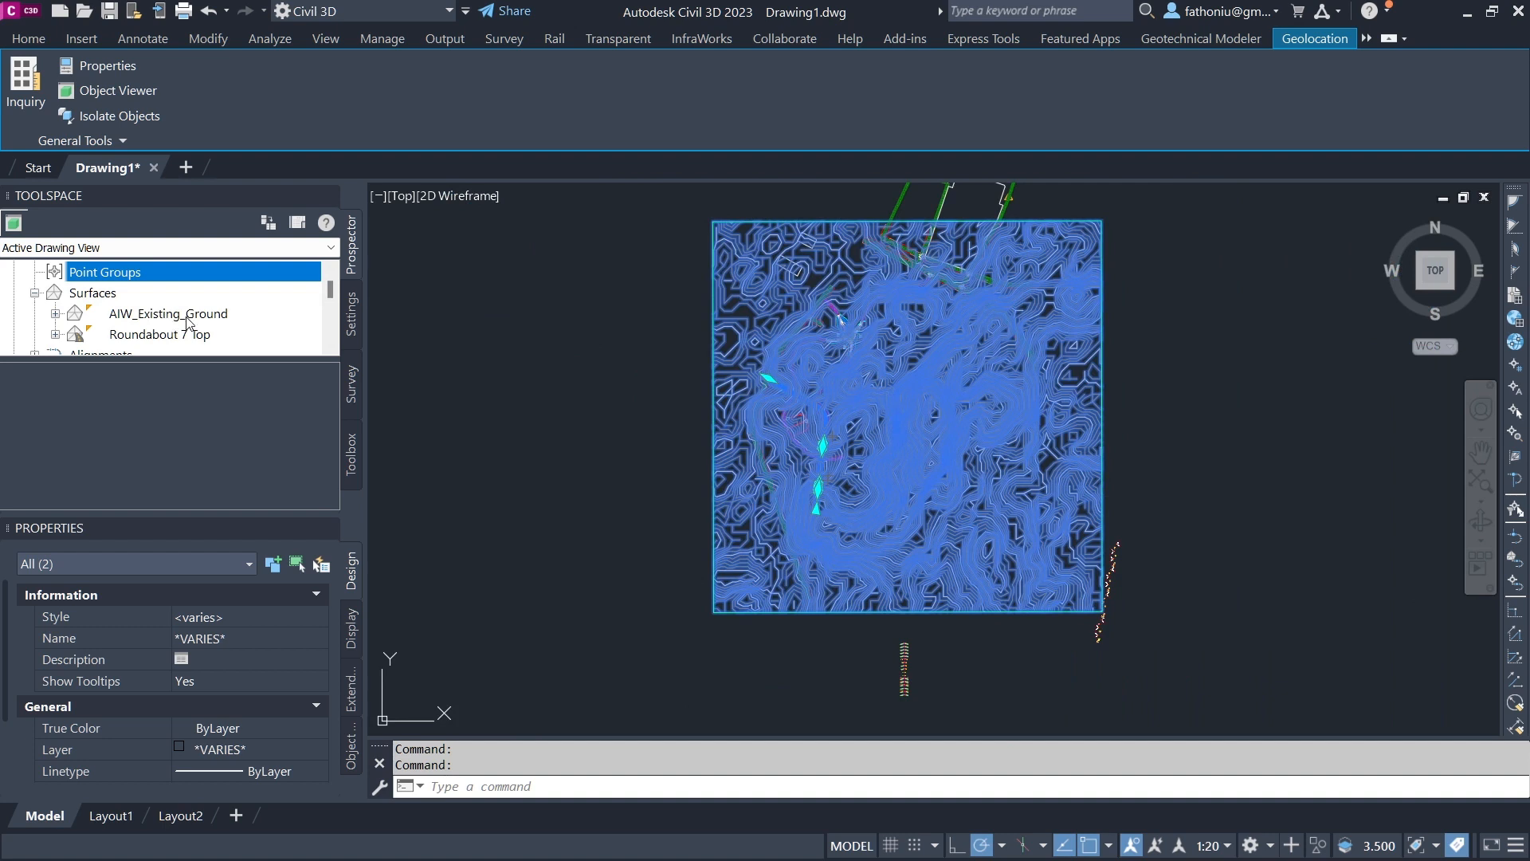
pyautogui.click(55, 314)
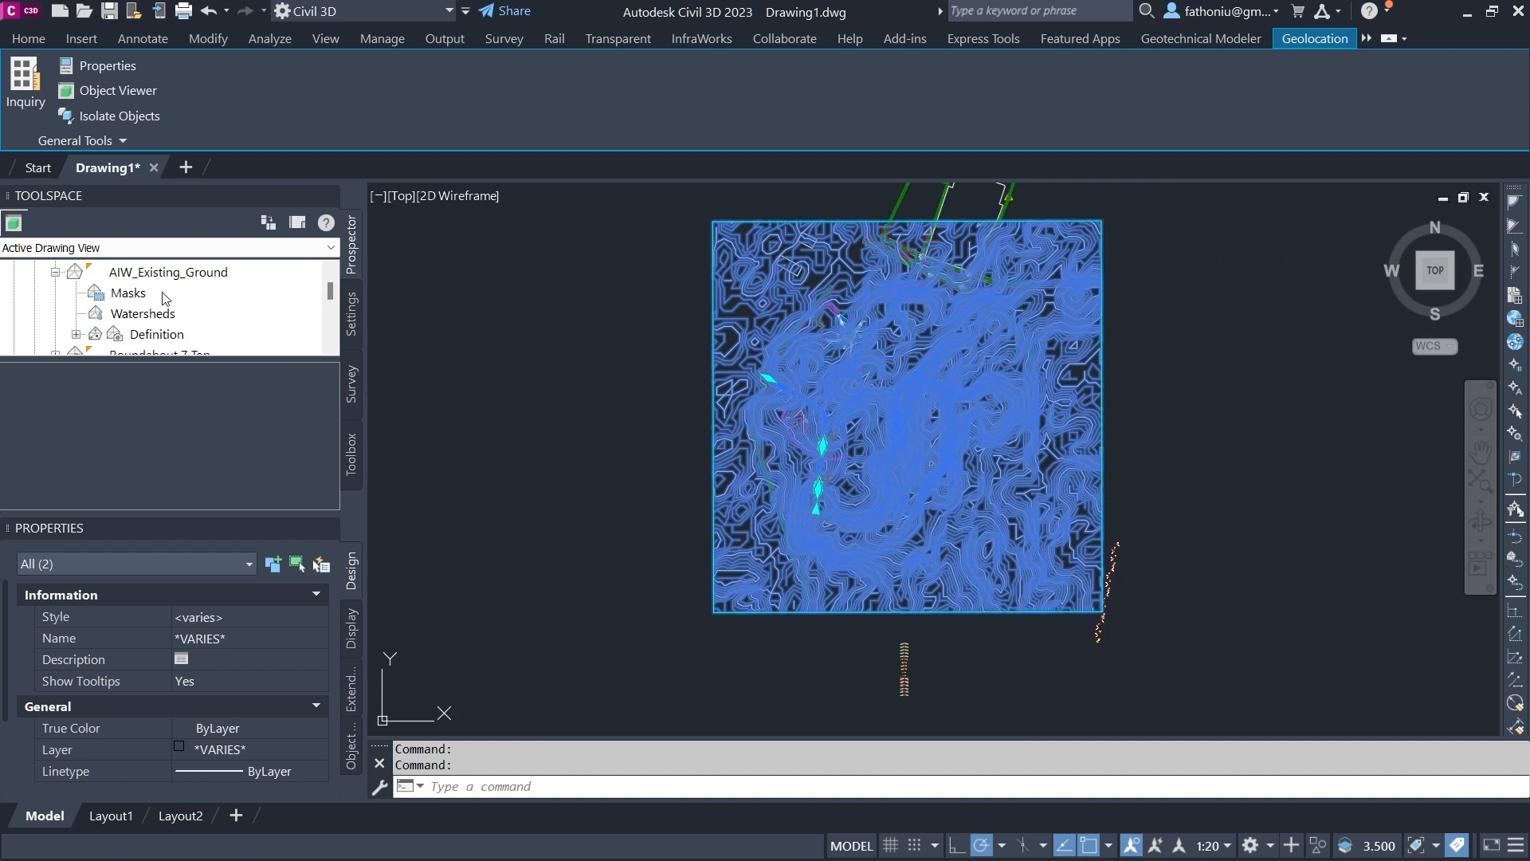
# Set the surface style of AIW_Existing_Ground to Contours 2m and 10m (Background) and apply it
pyautogui.rightClick(182, 276)
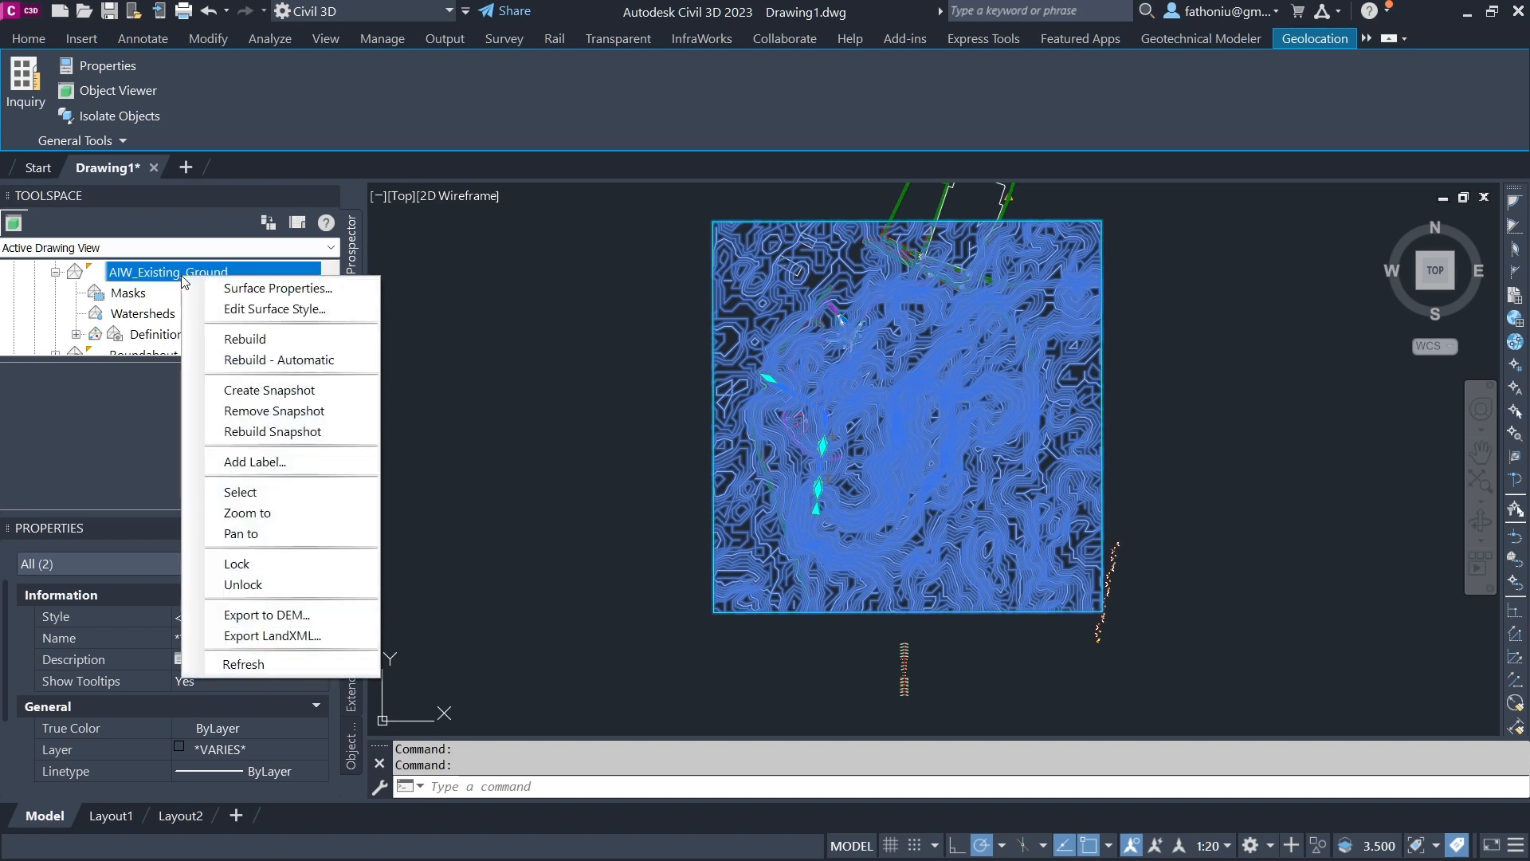
pyautogui.click(237, 289)
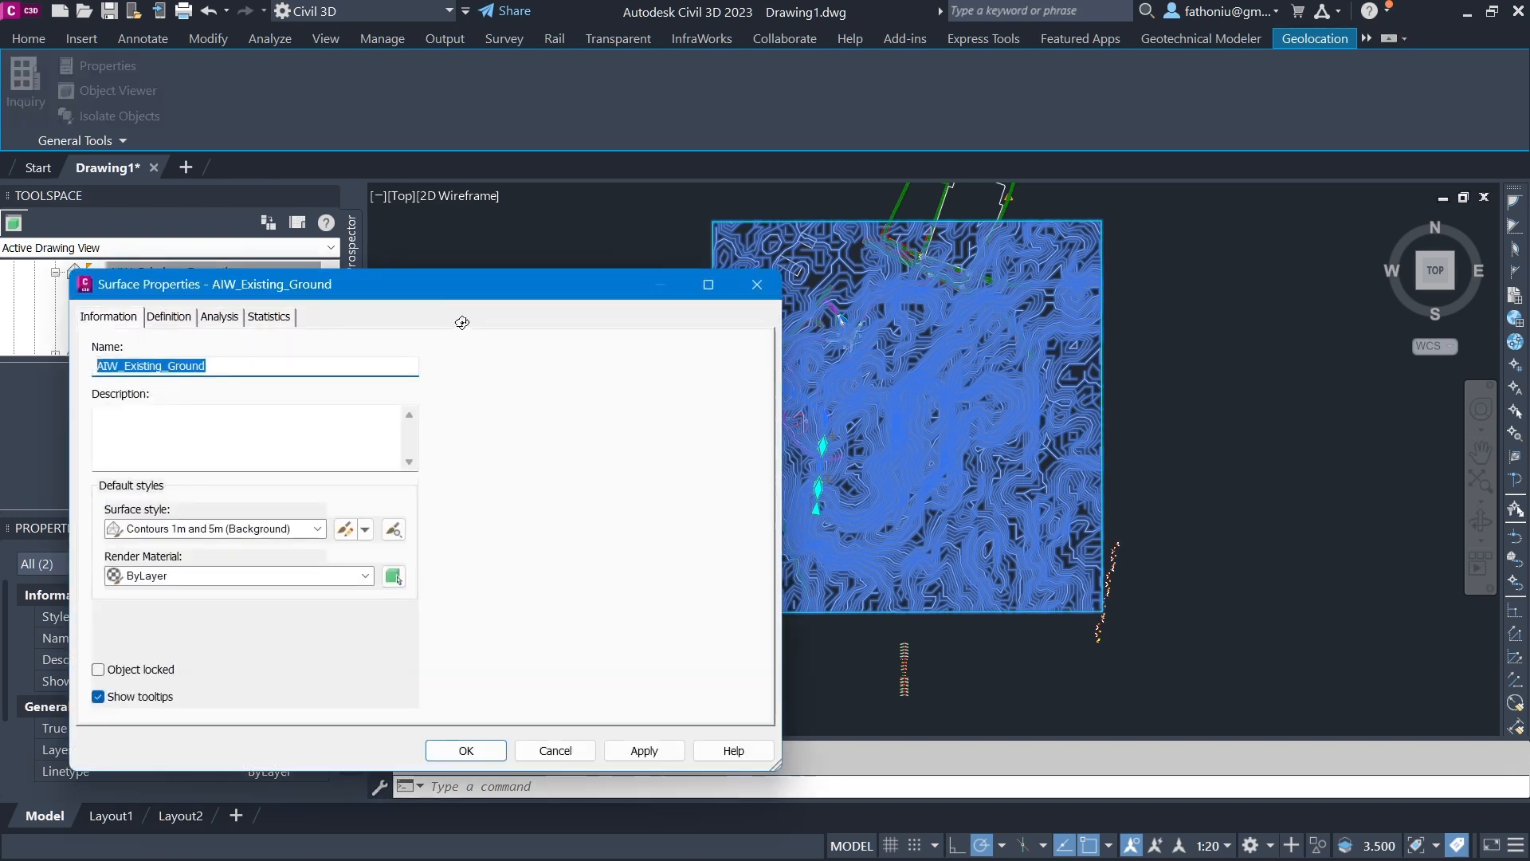
pyautogui.moveTo(432, 311); pyautogui.dragTo(433, 123)
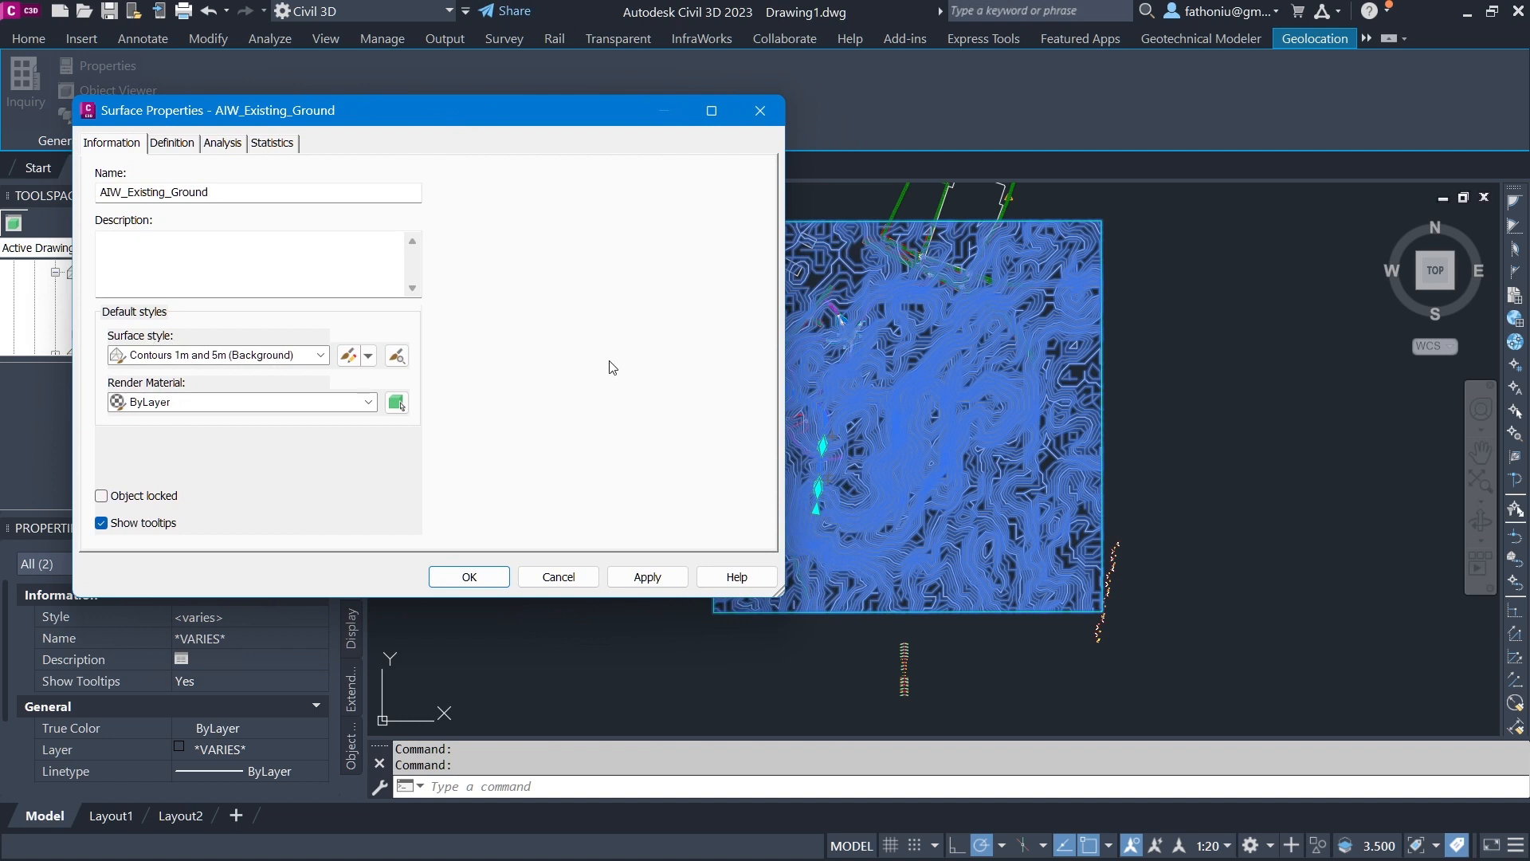
pyautogui.click(322, 355)
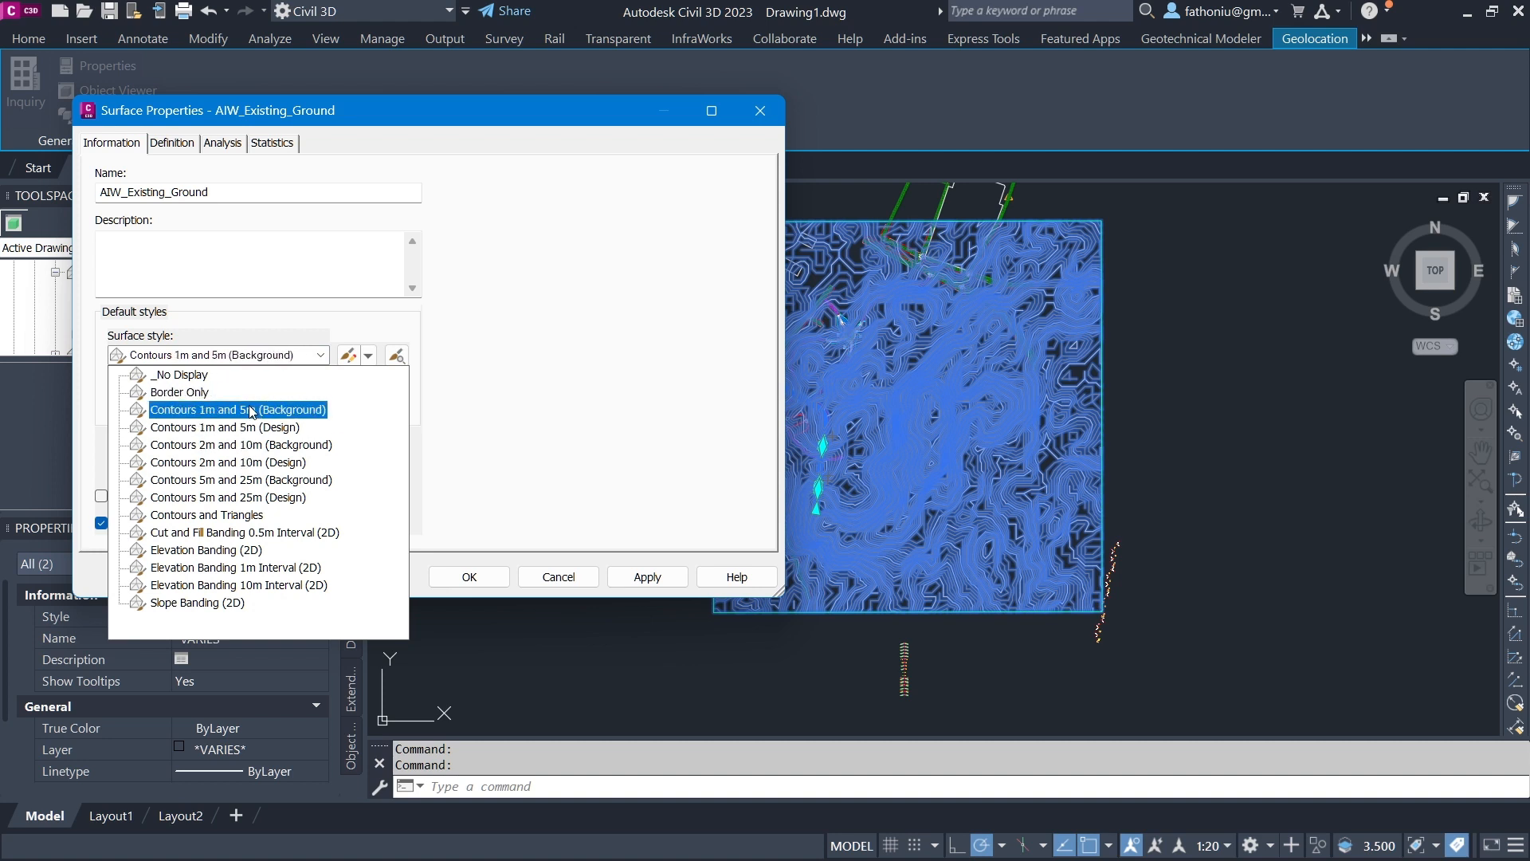
pyautogui.click(242, 445)
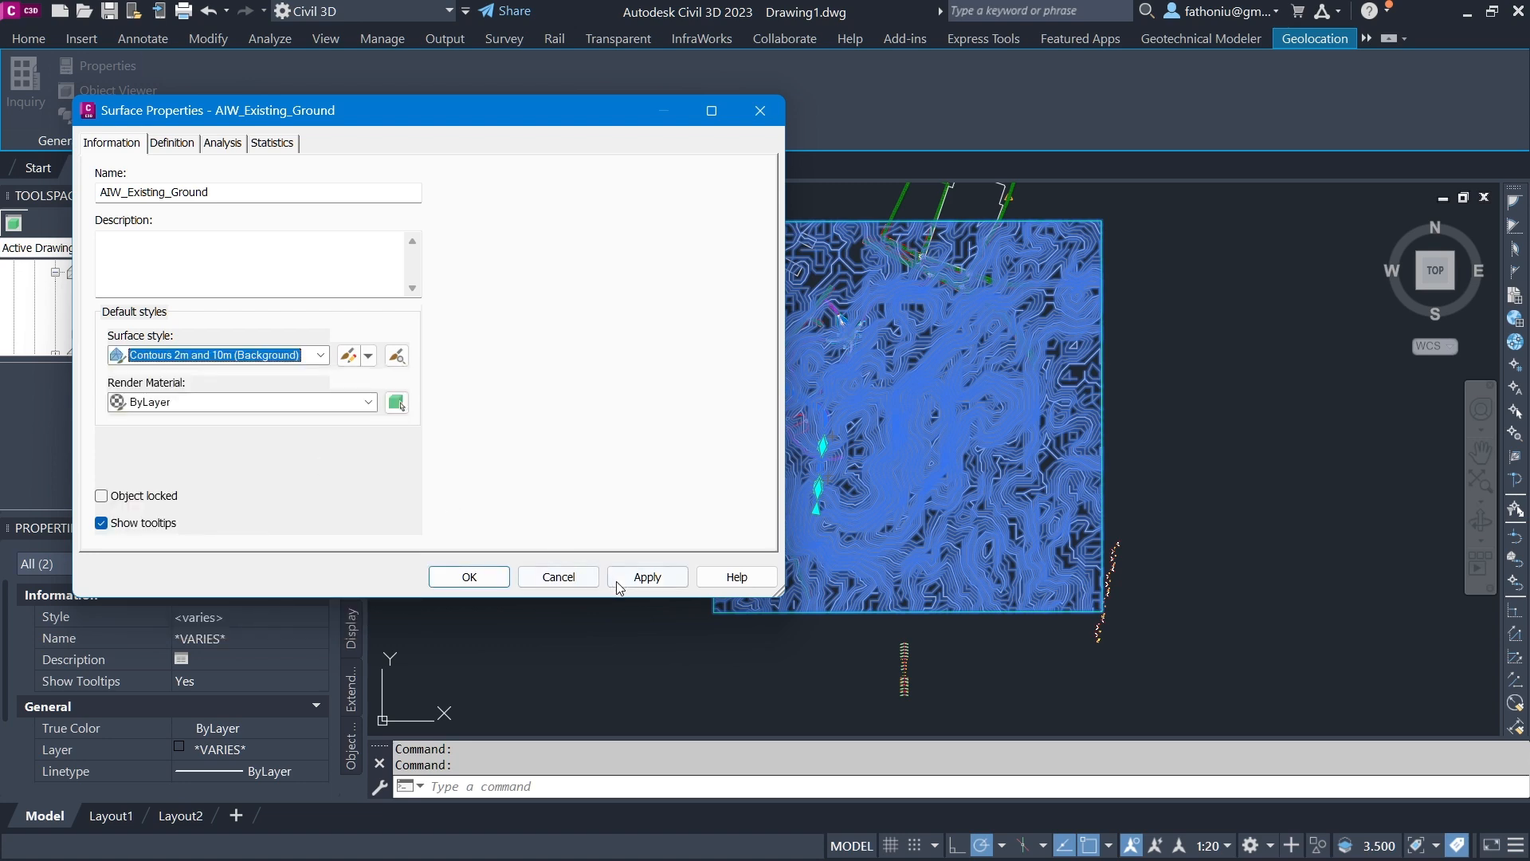
pyautogui.click(645, 577)
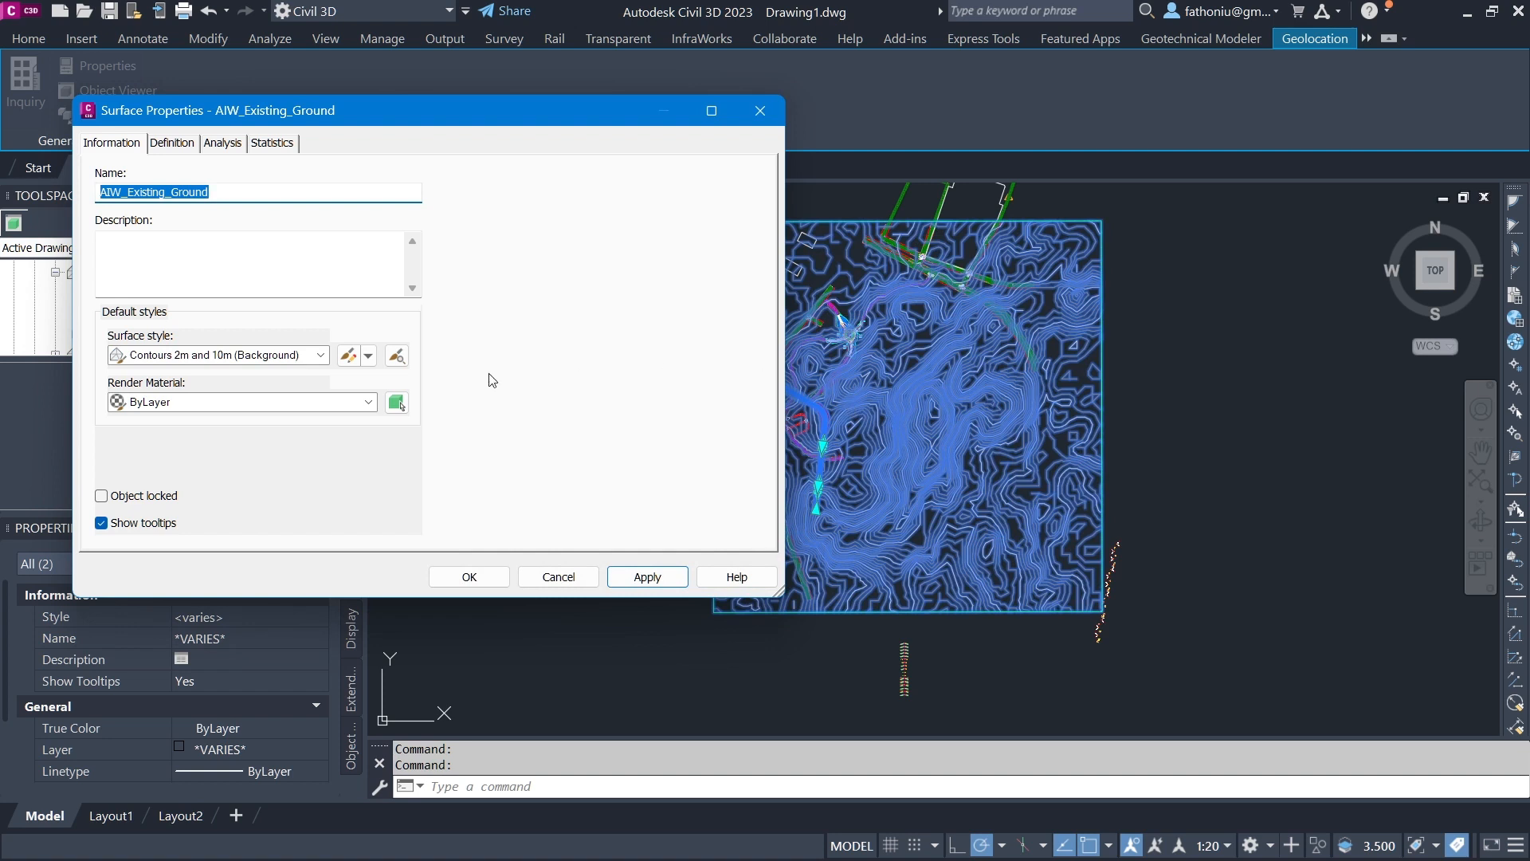
# Apply the Elevation Banding (2D) style to the existing ground surface and uncover the banded terrain
pyautogui.click(321, 356)
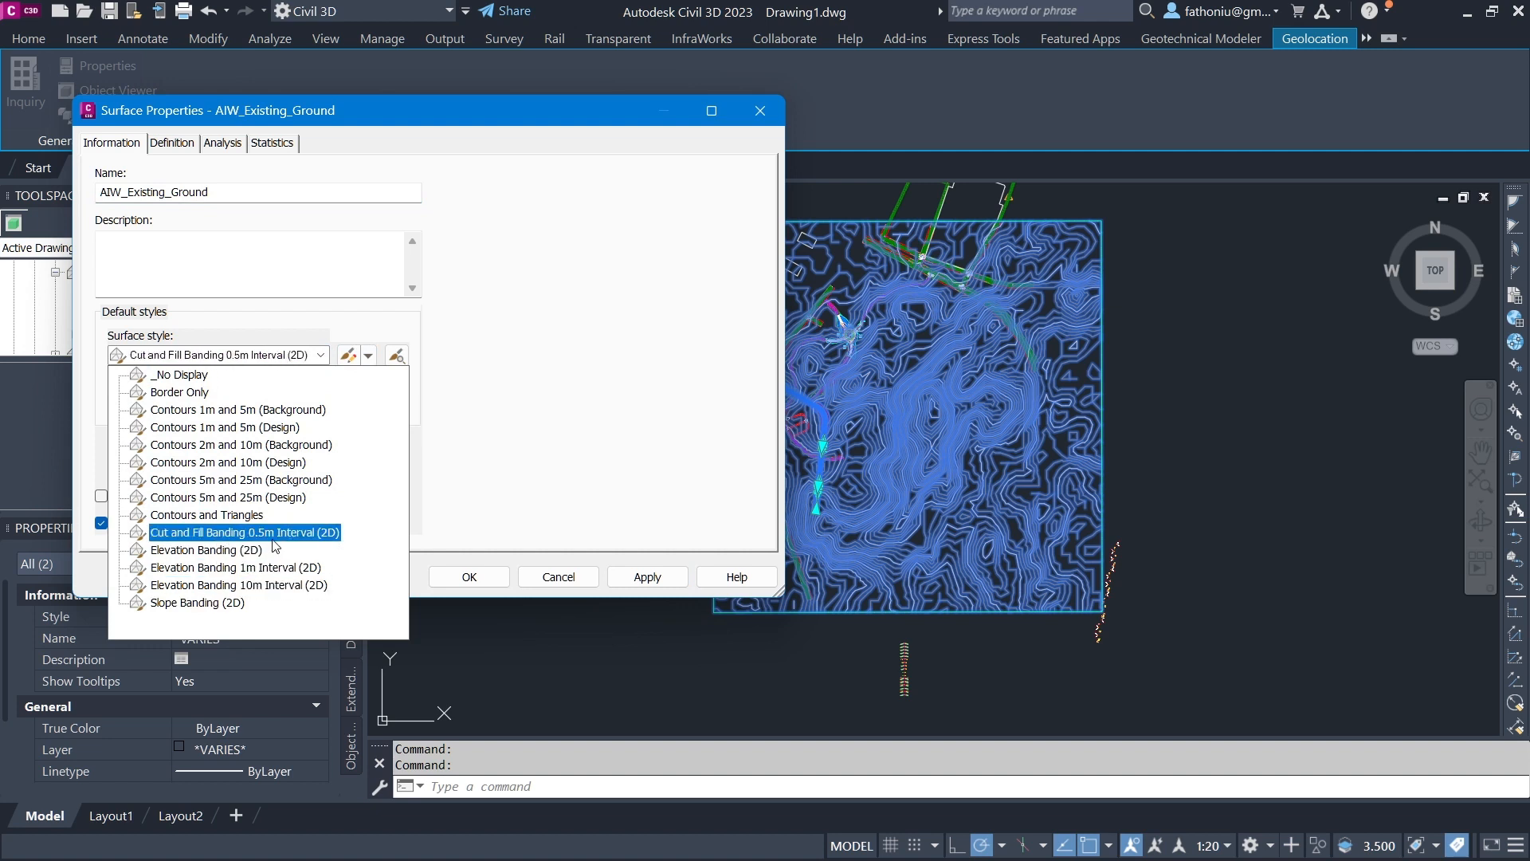
pyautogui.click(219, 556)
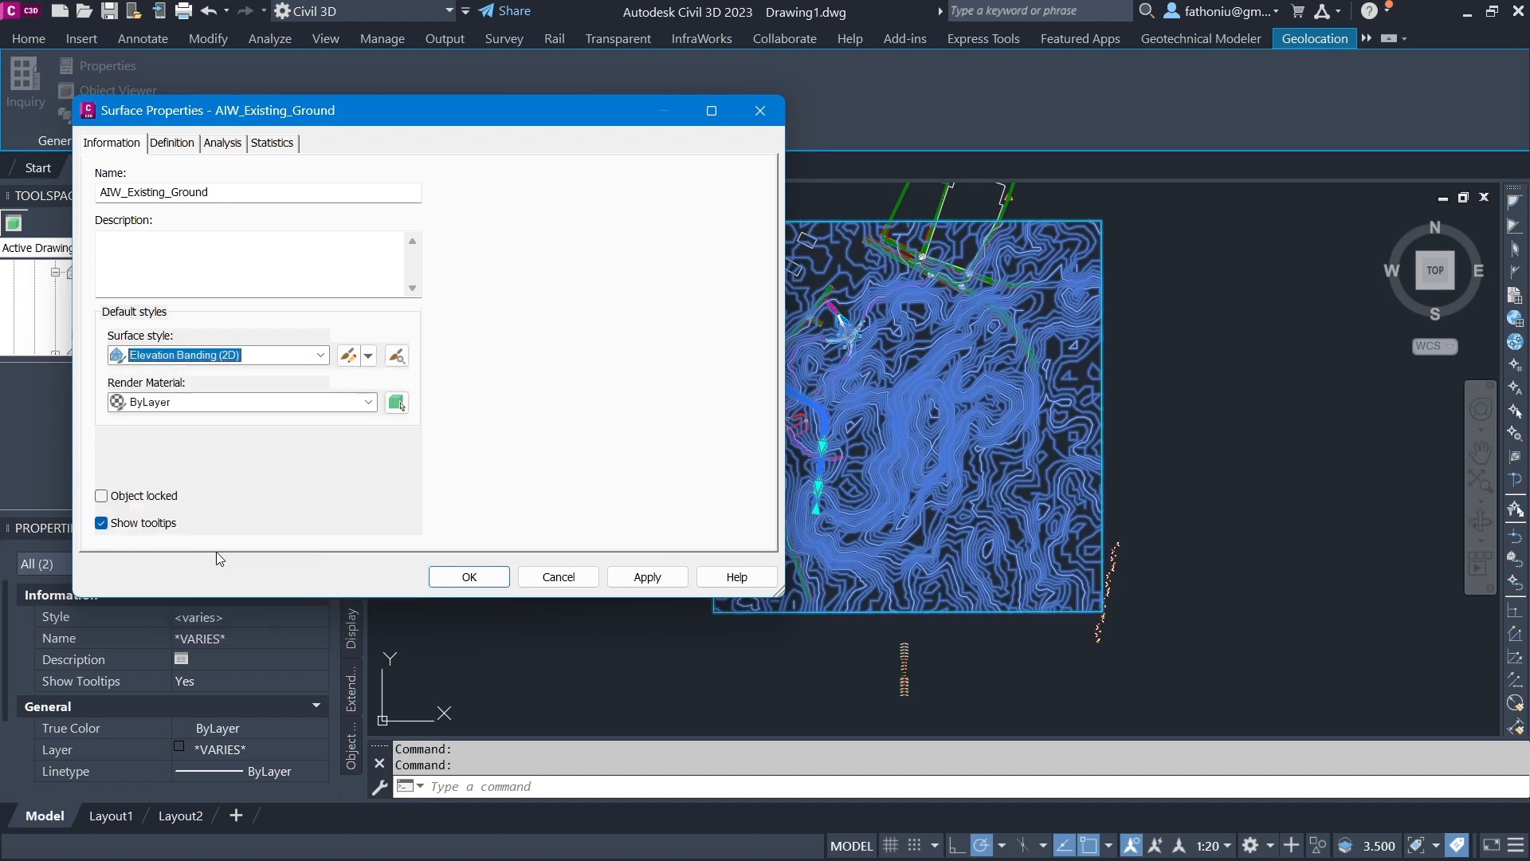
pyautogui.click(647, 578)
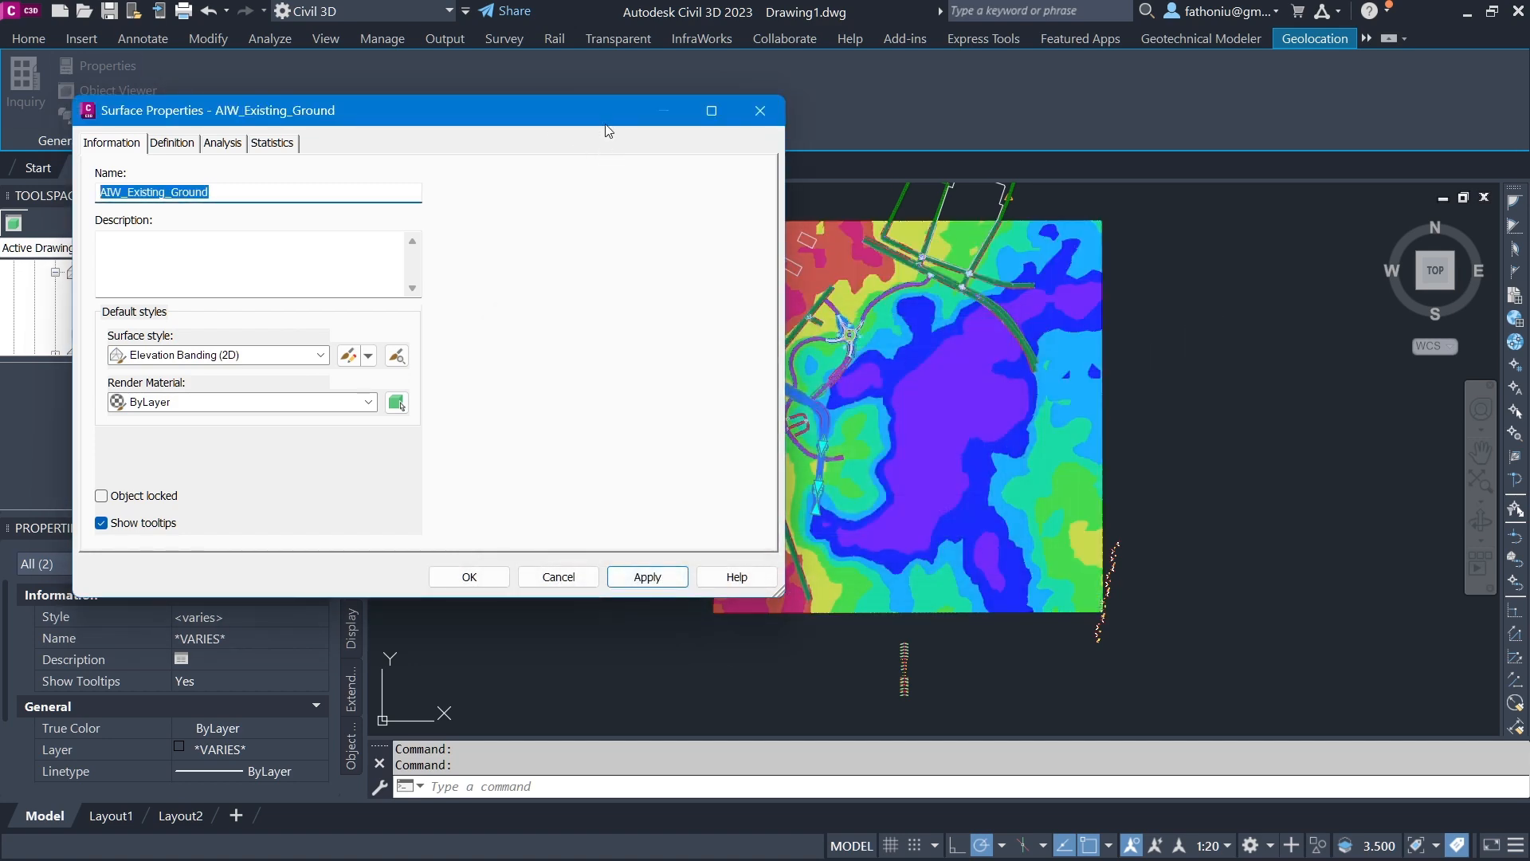
pyautogui.moveTo(606, 126); pyautogui.dragTo(516, 159)
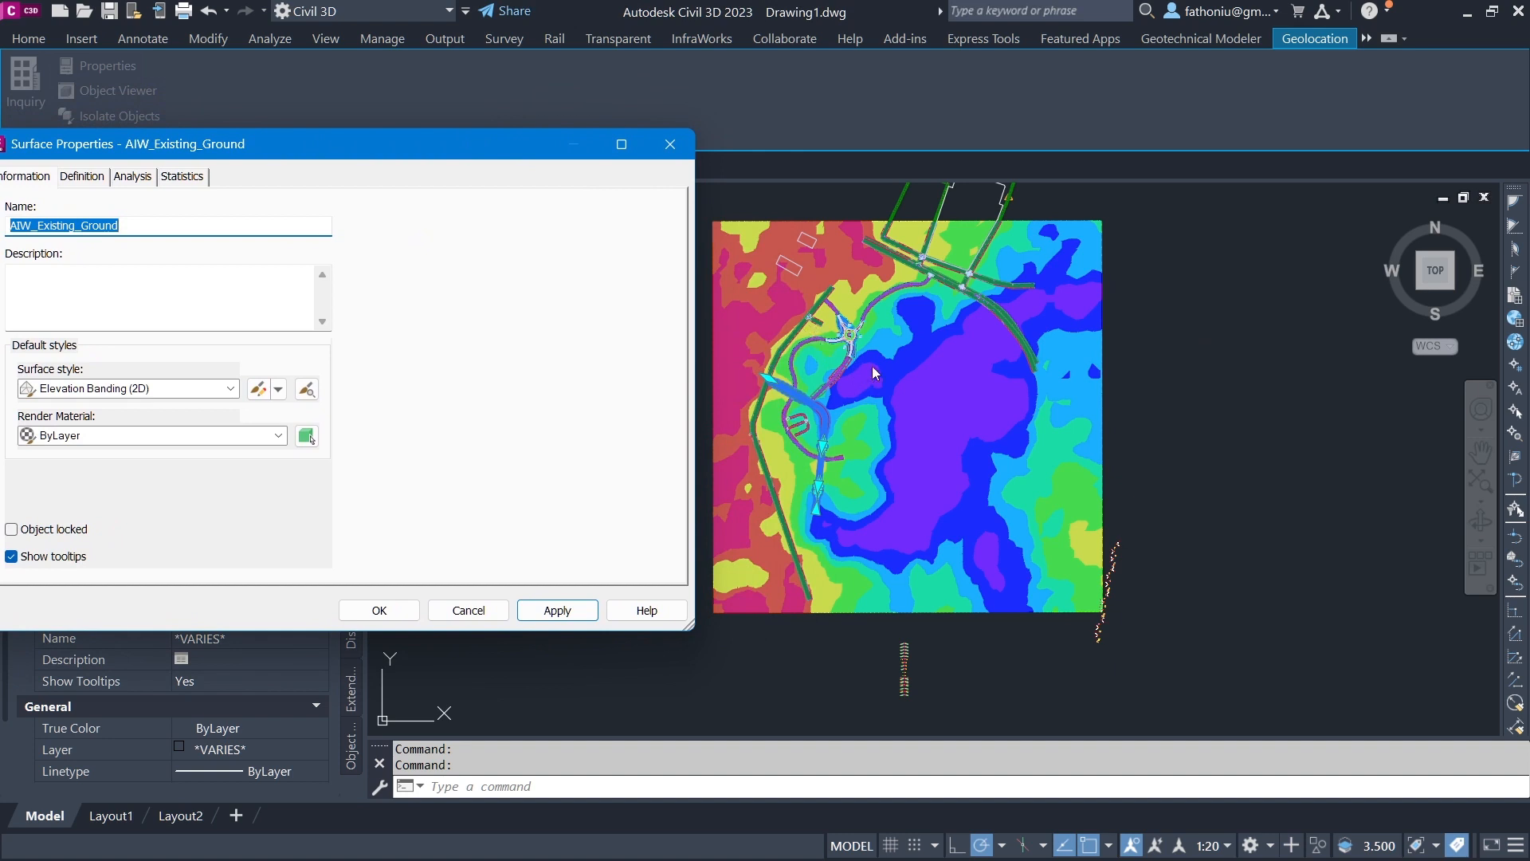
pyautogui.moveTo(444, 162); pyautogui.dragTo(388, 159)
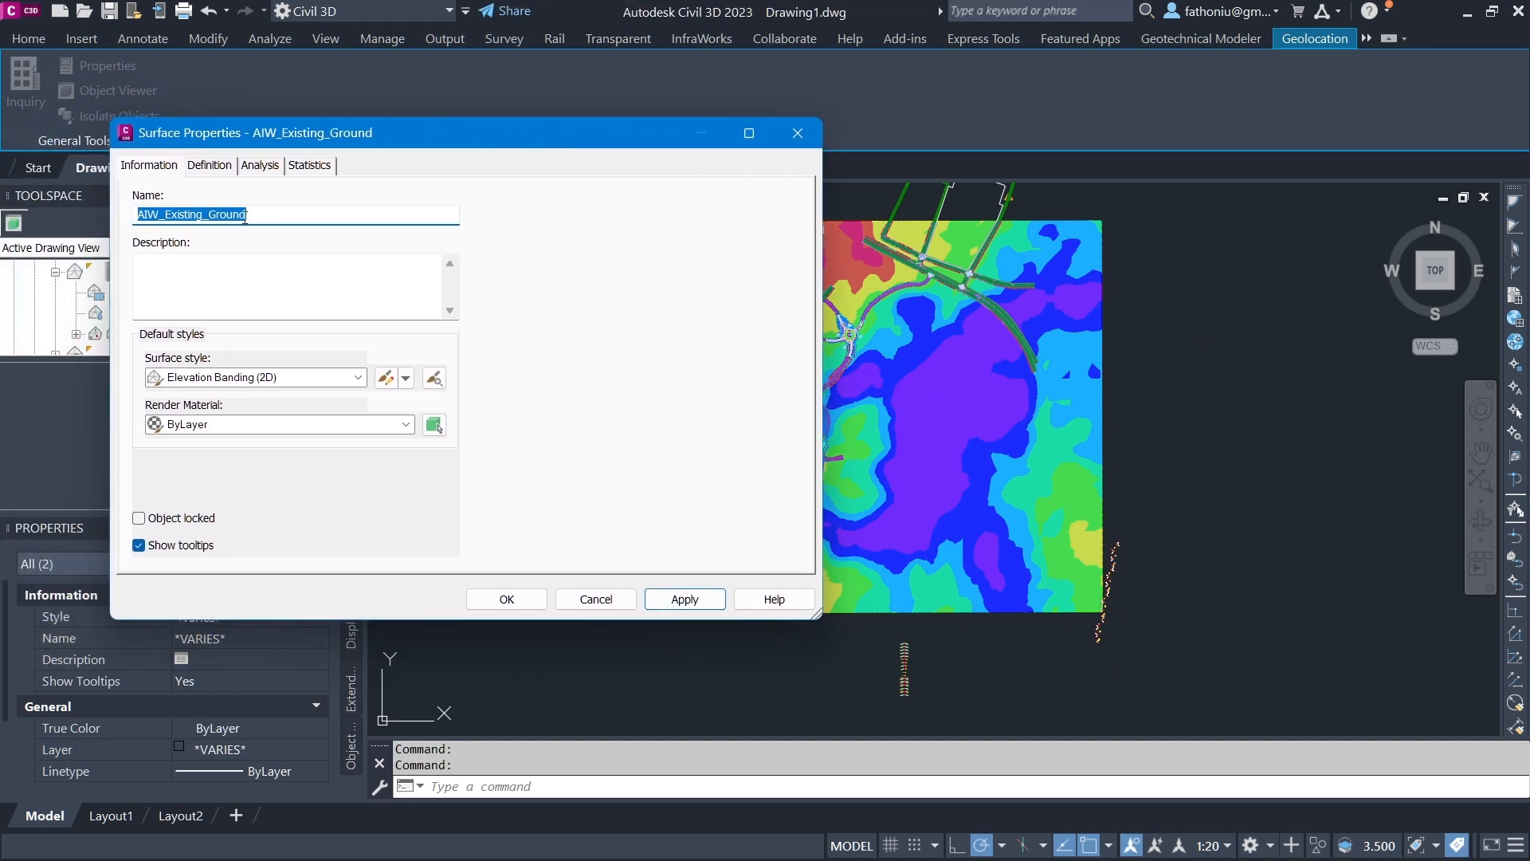
# Examine the display, contour, watershed and analysis settings of the Elevation Banding (2D) style and the available style-editing options
pyautogui.click(385, 380)
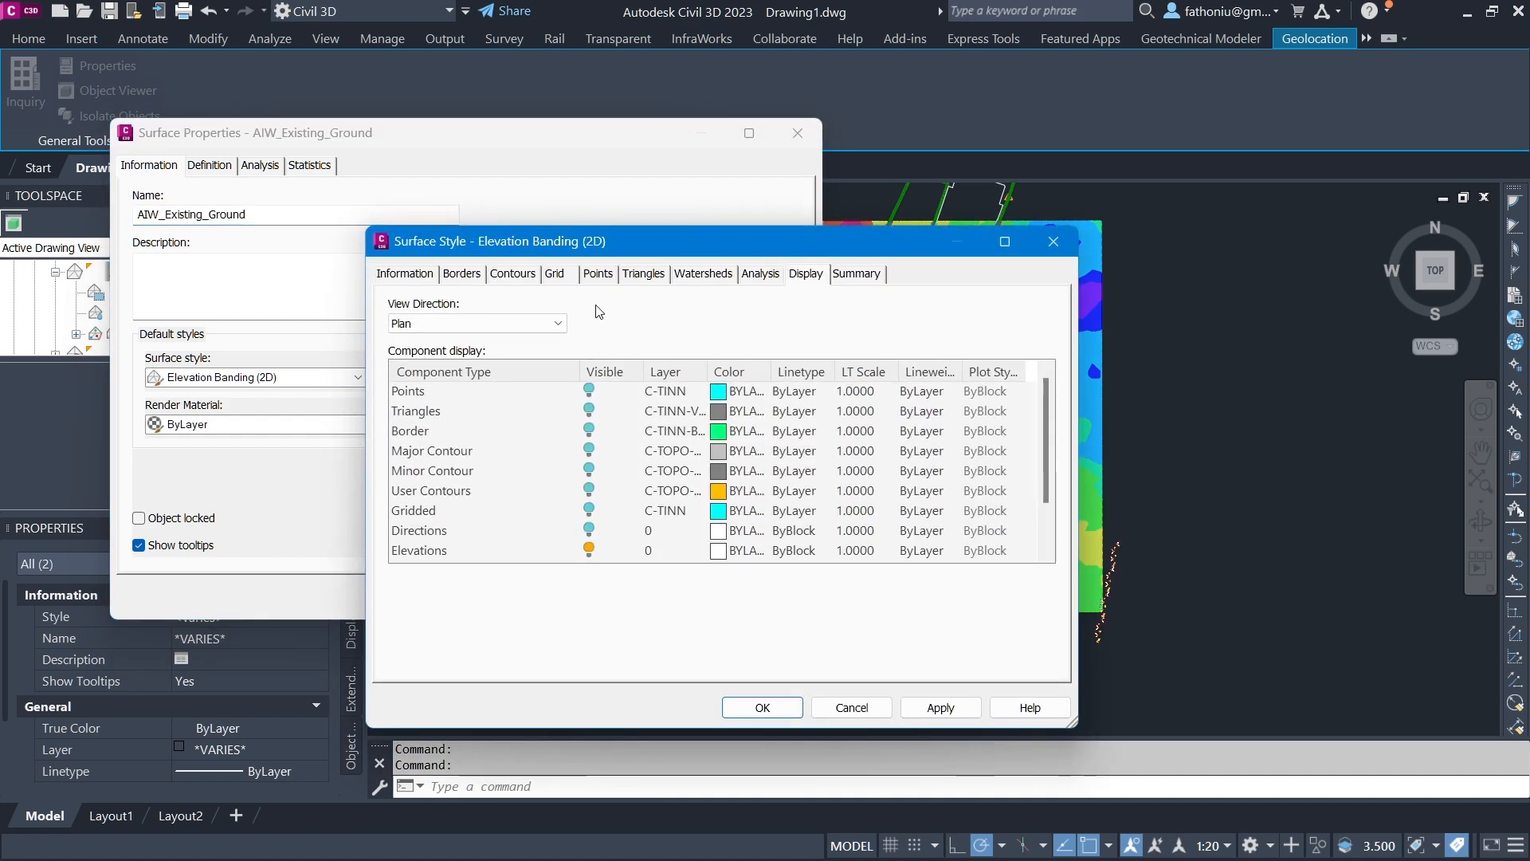
pyautogui.click(761, 273)
pyautogui.click(805, 273)
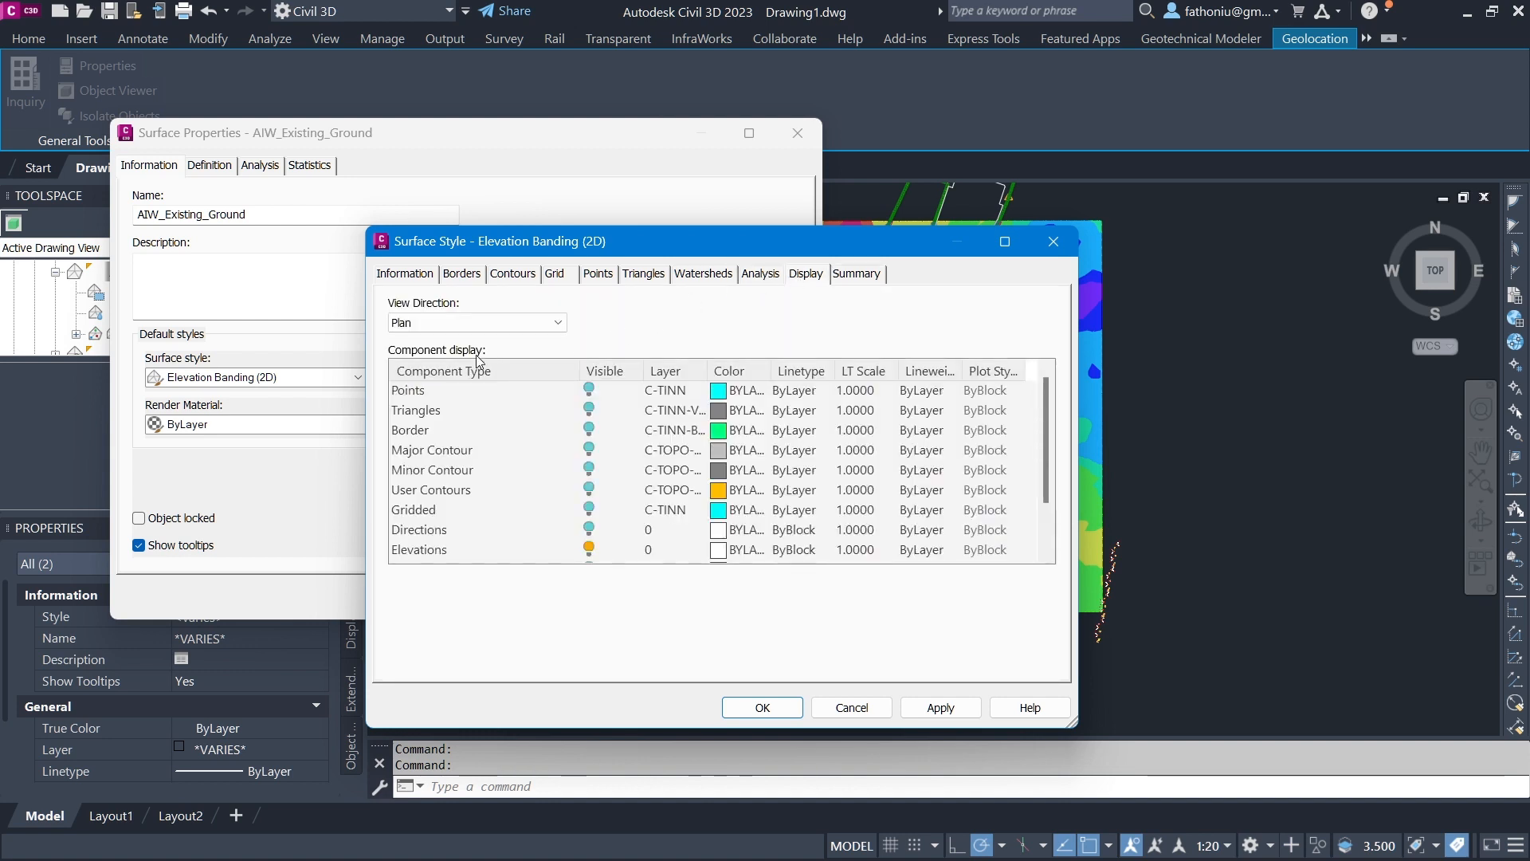
pyautogui.click(521, 280)
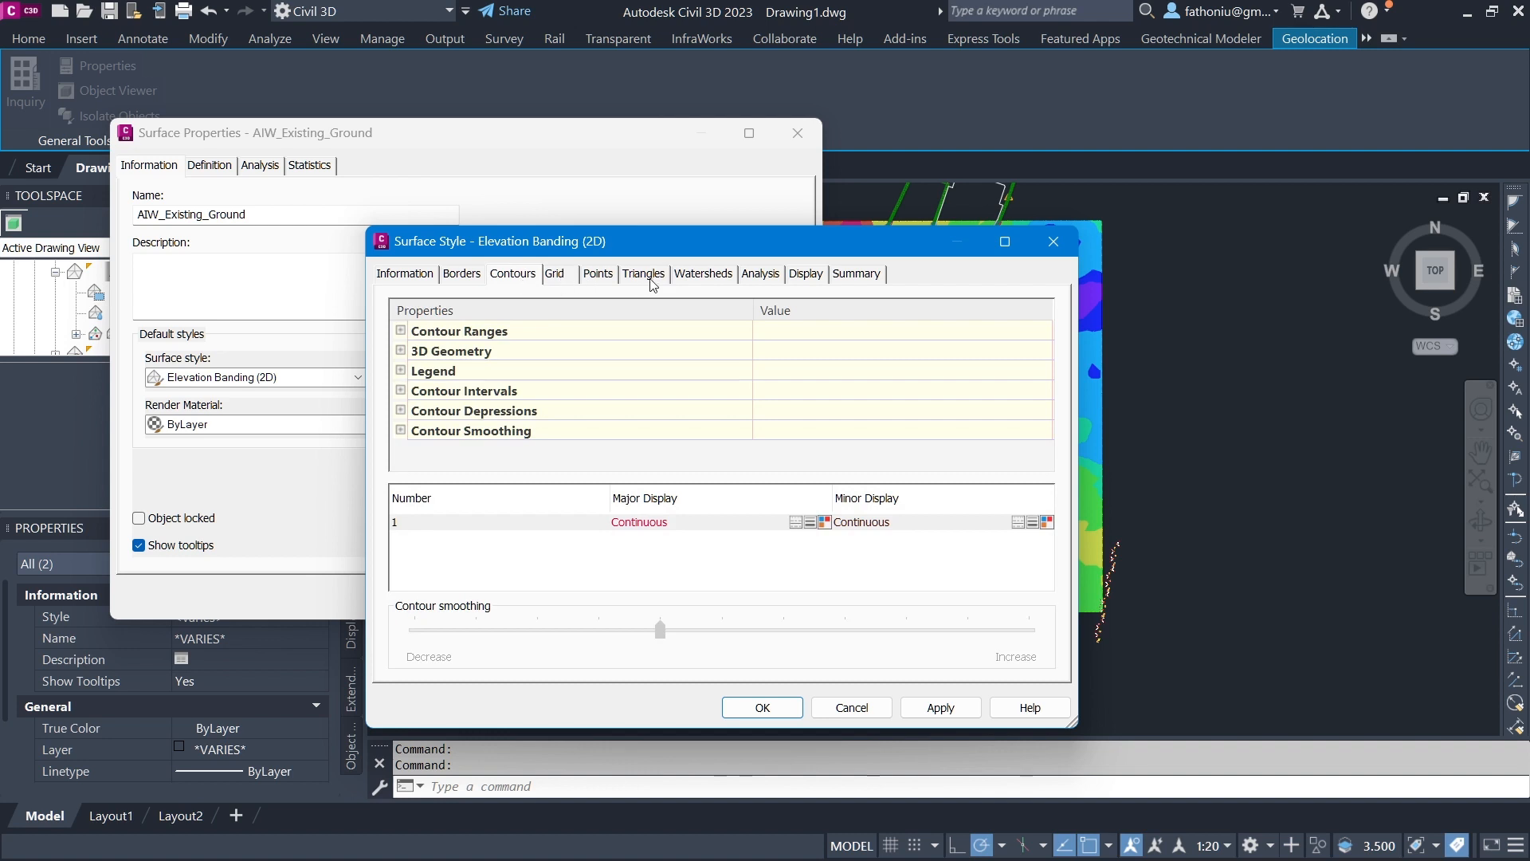
pyautogui.click(702, 273)
pyautogui.click(760, 274)
pyautogui.click(1069, 251)
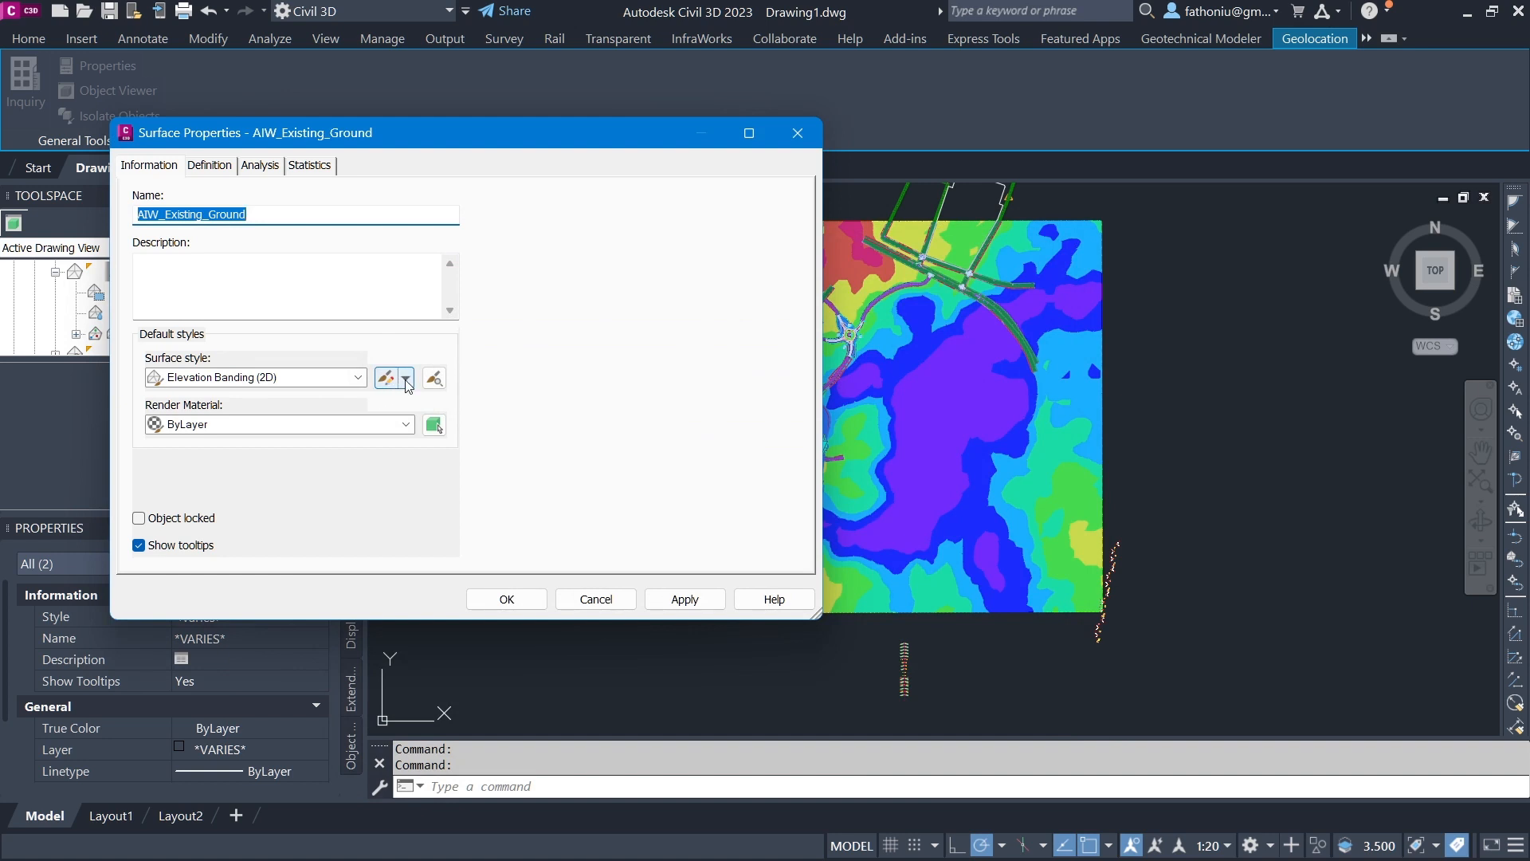
pyautogui.click(406, 380)
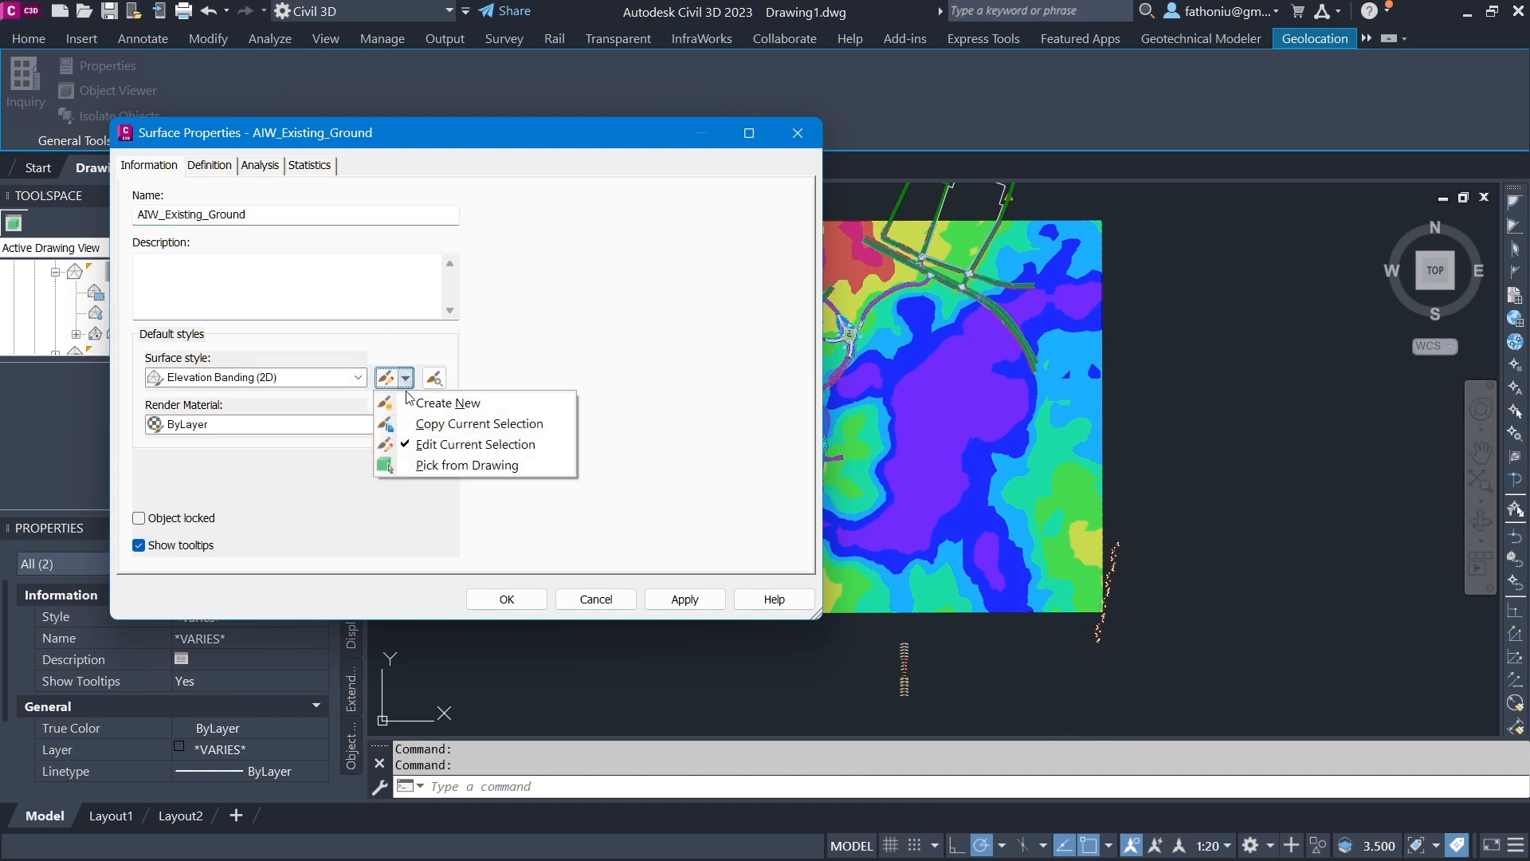
pyautogui.click(527, 311)
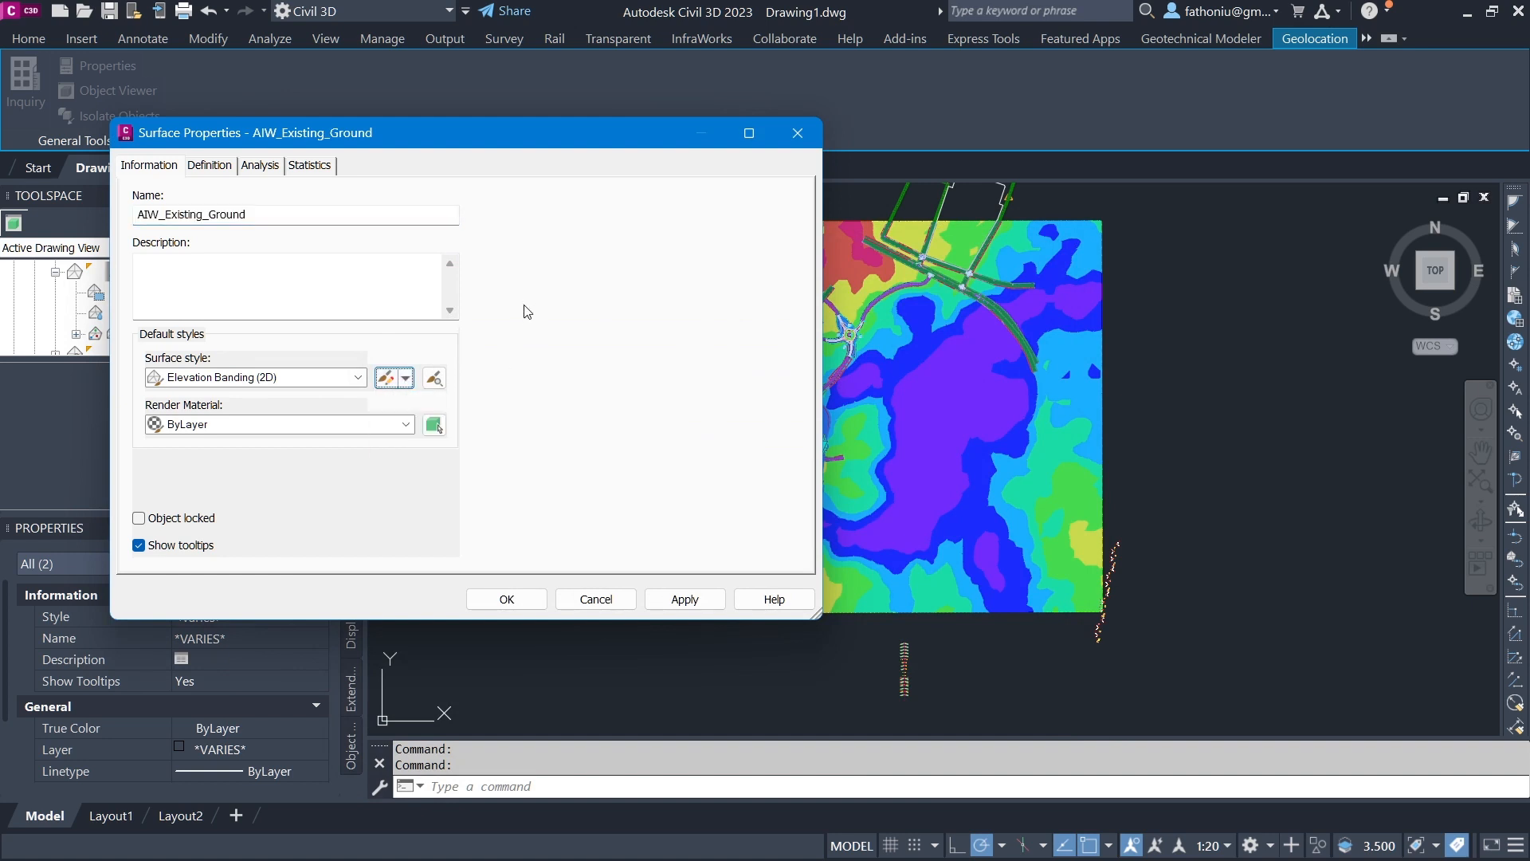
# Try the Elevation Banding 1m Interval (2D) style on the existing ground surface, followed by Border Only
pyautogui.click(358, 377)
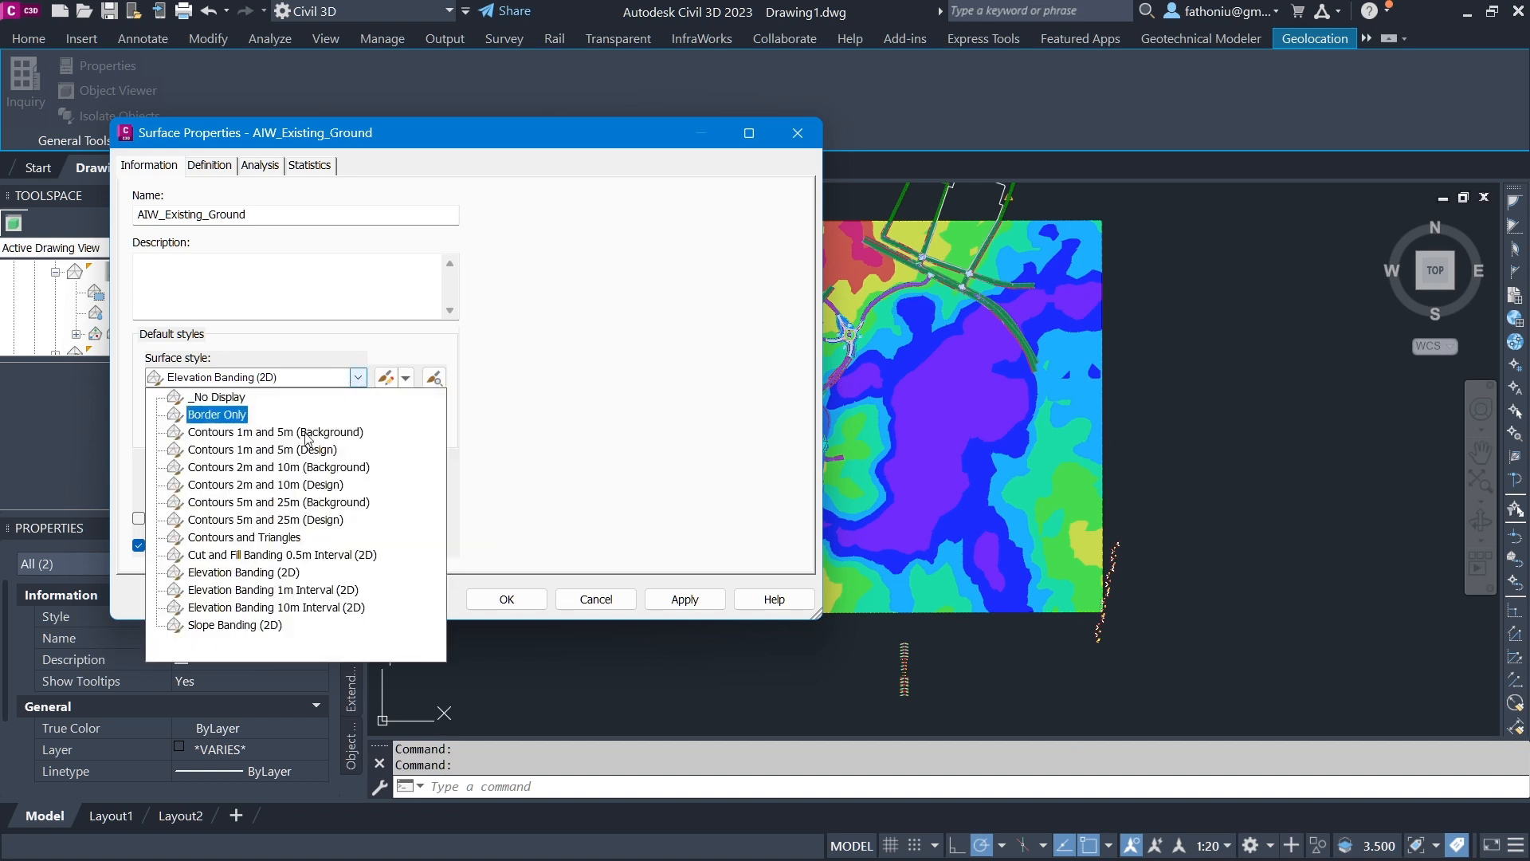
pyautogui.click(269, 594)
pyautogui.click(676, 602)
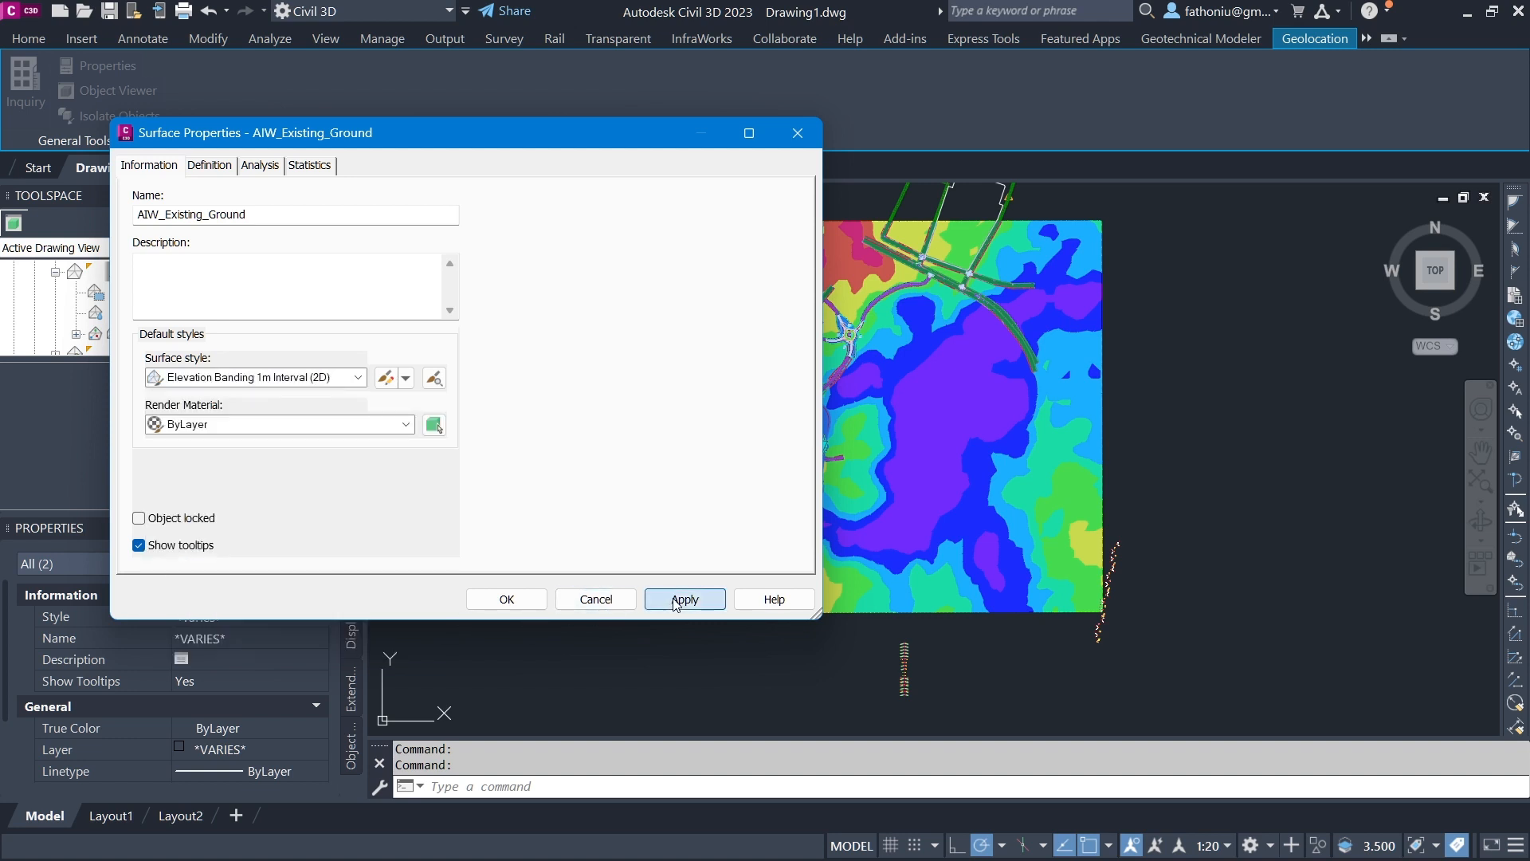
pyautogui.click(358, 377)
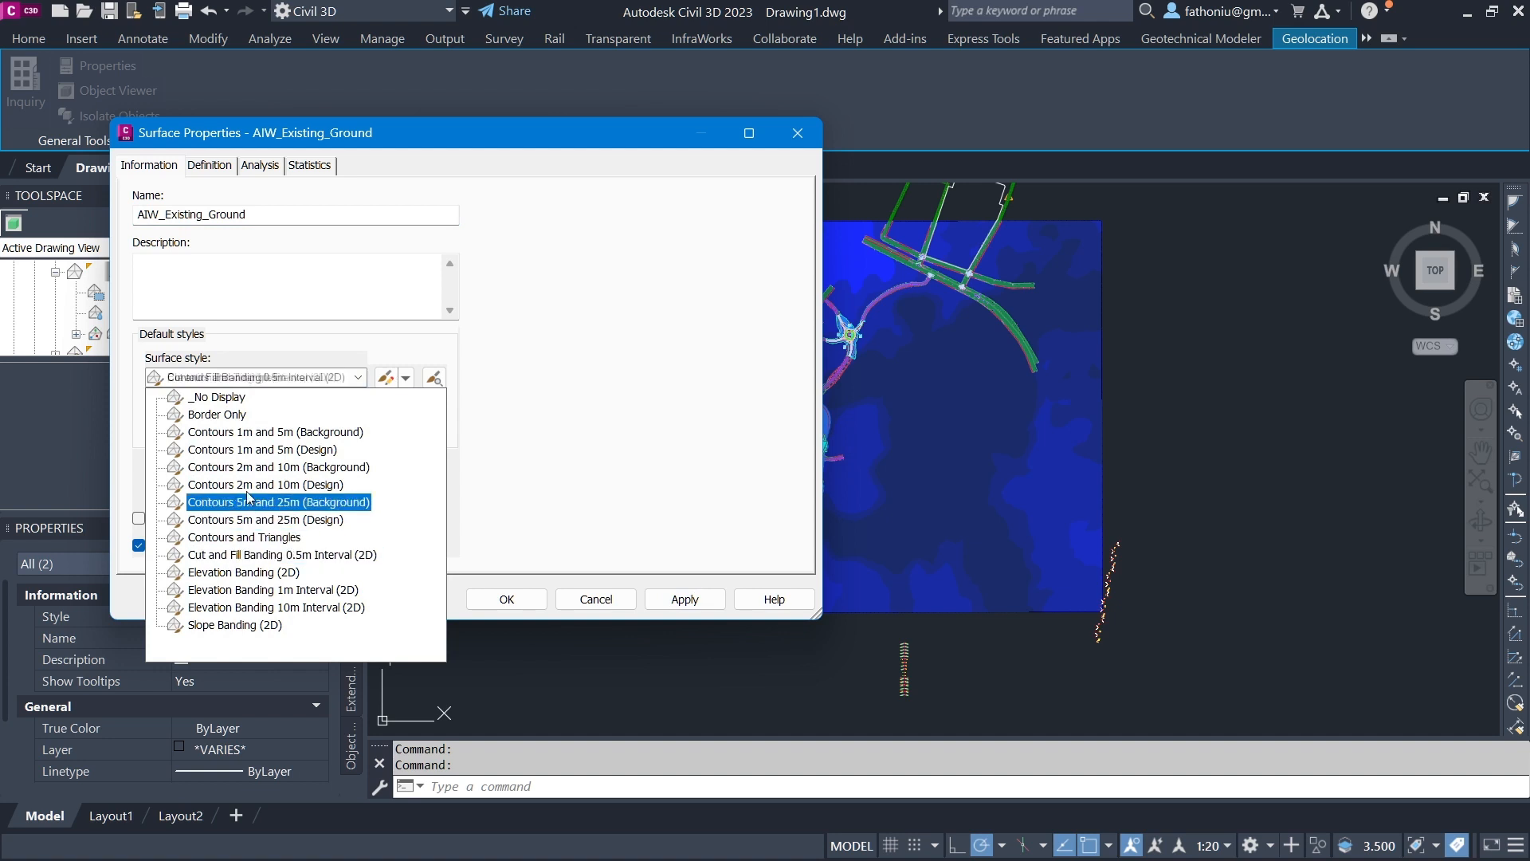
pyautogui.click(223, 414)
pyautogui.click(685, 601)
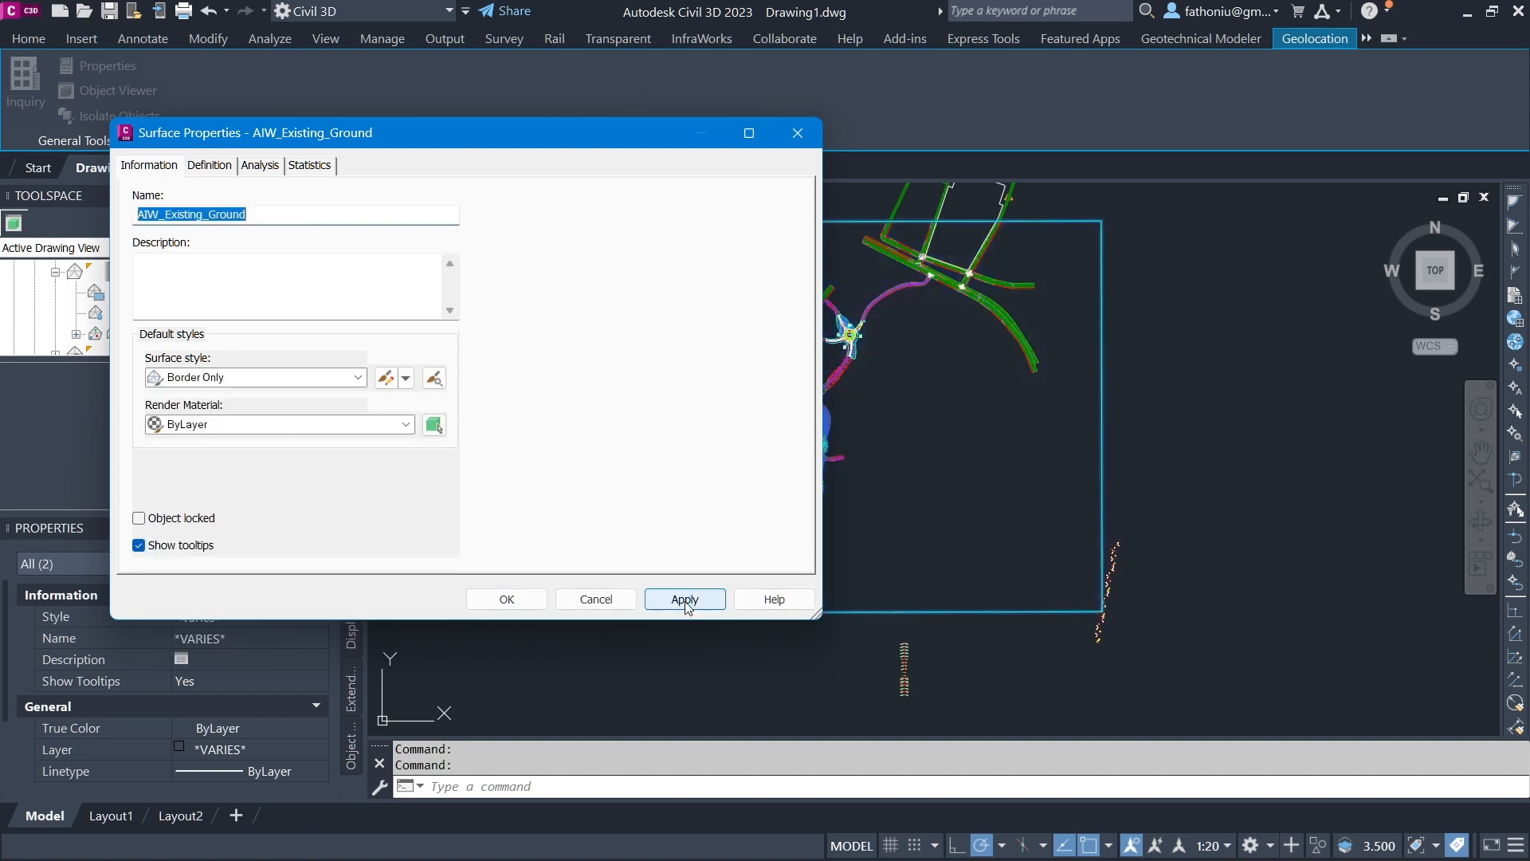
# Apply Contours 2m and 10m (Background) to the existing ground surface again, close its properties and clear the selection
pyautogui.click(356, 377)
pyautogui.click(245, 433)
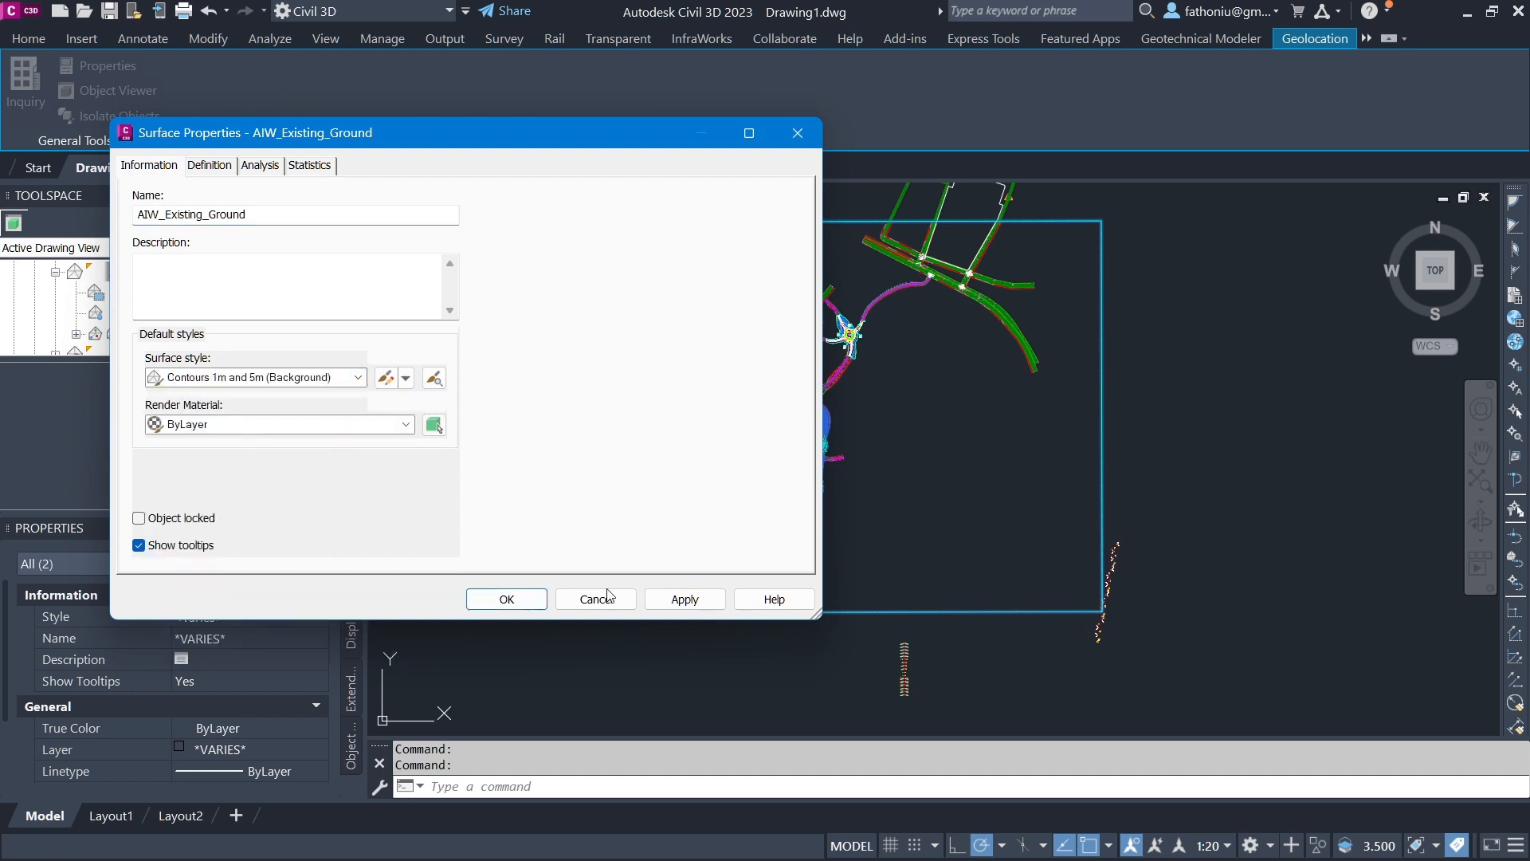
pyautogui.click(358, 378)
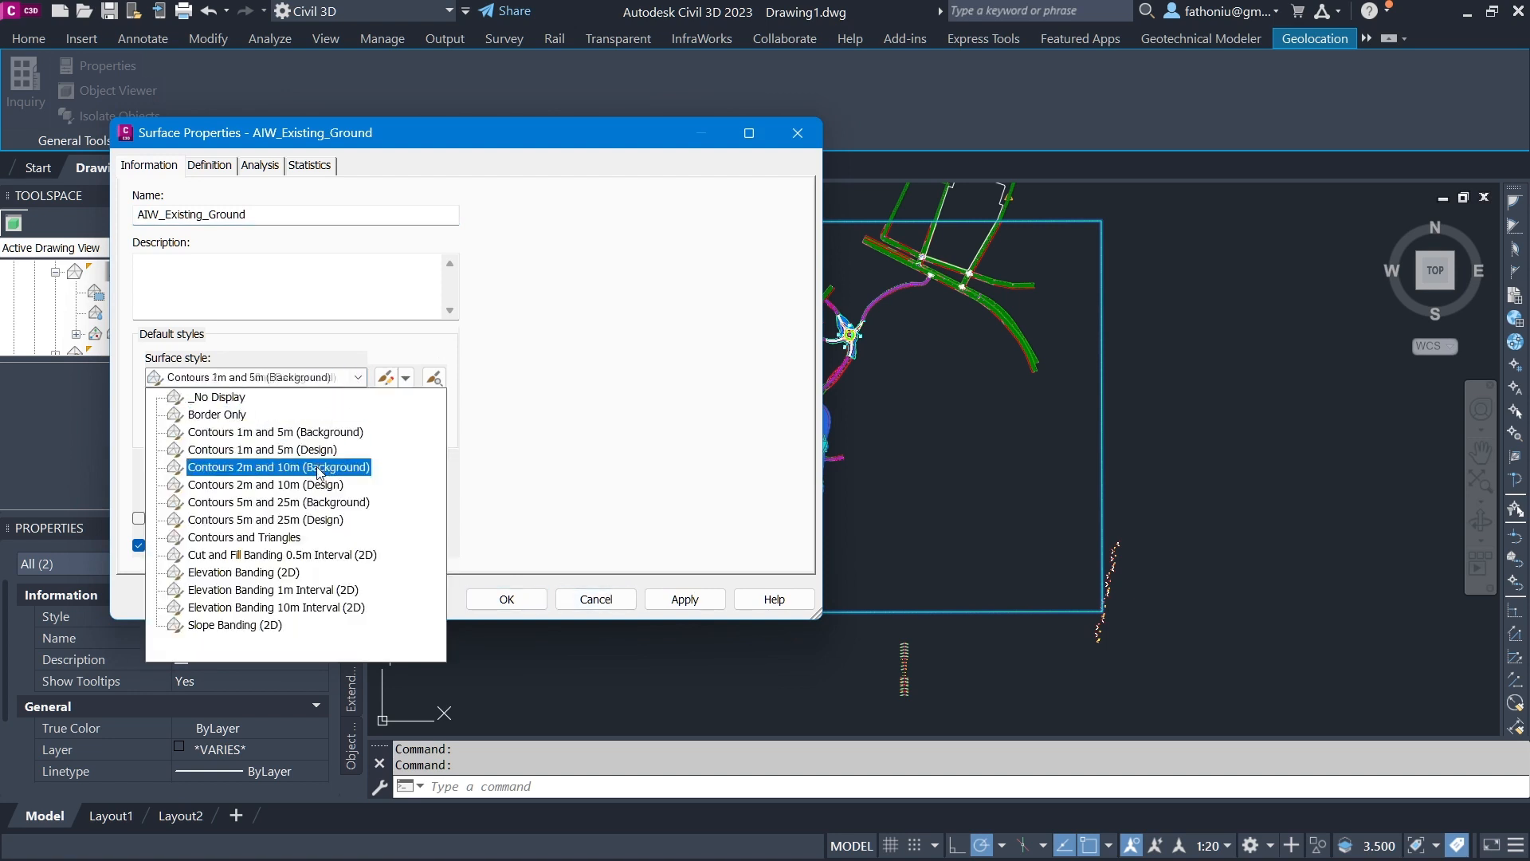
pyautogui.click(375, 467)
pyautogui.click(685, 599)
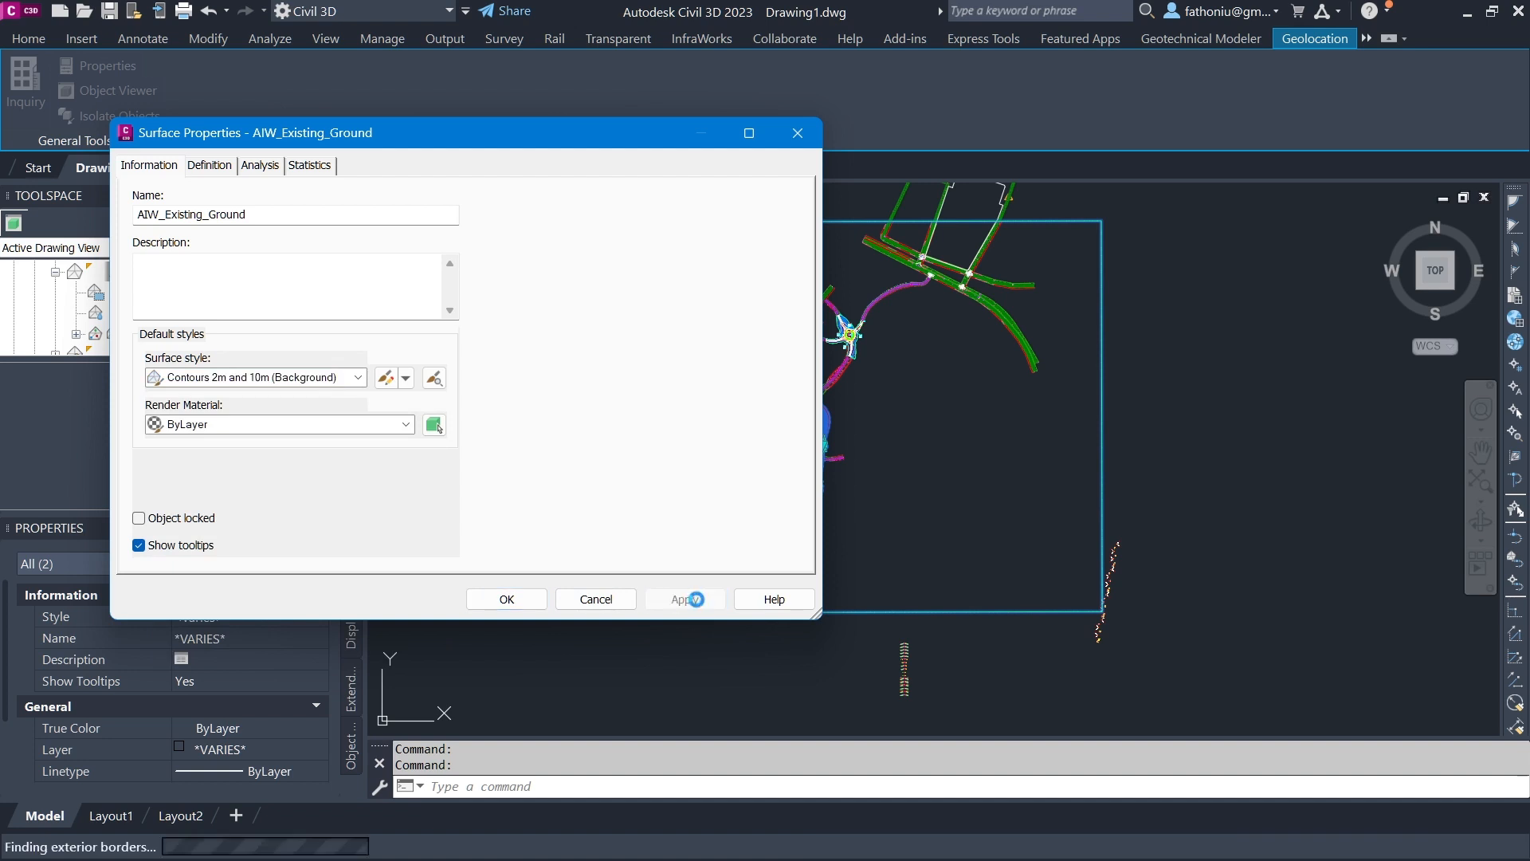
pyautogui.click(797, 133)
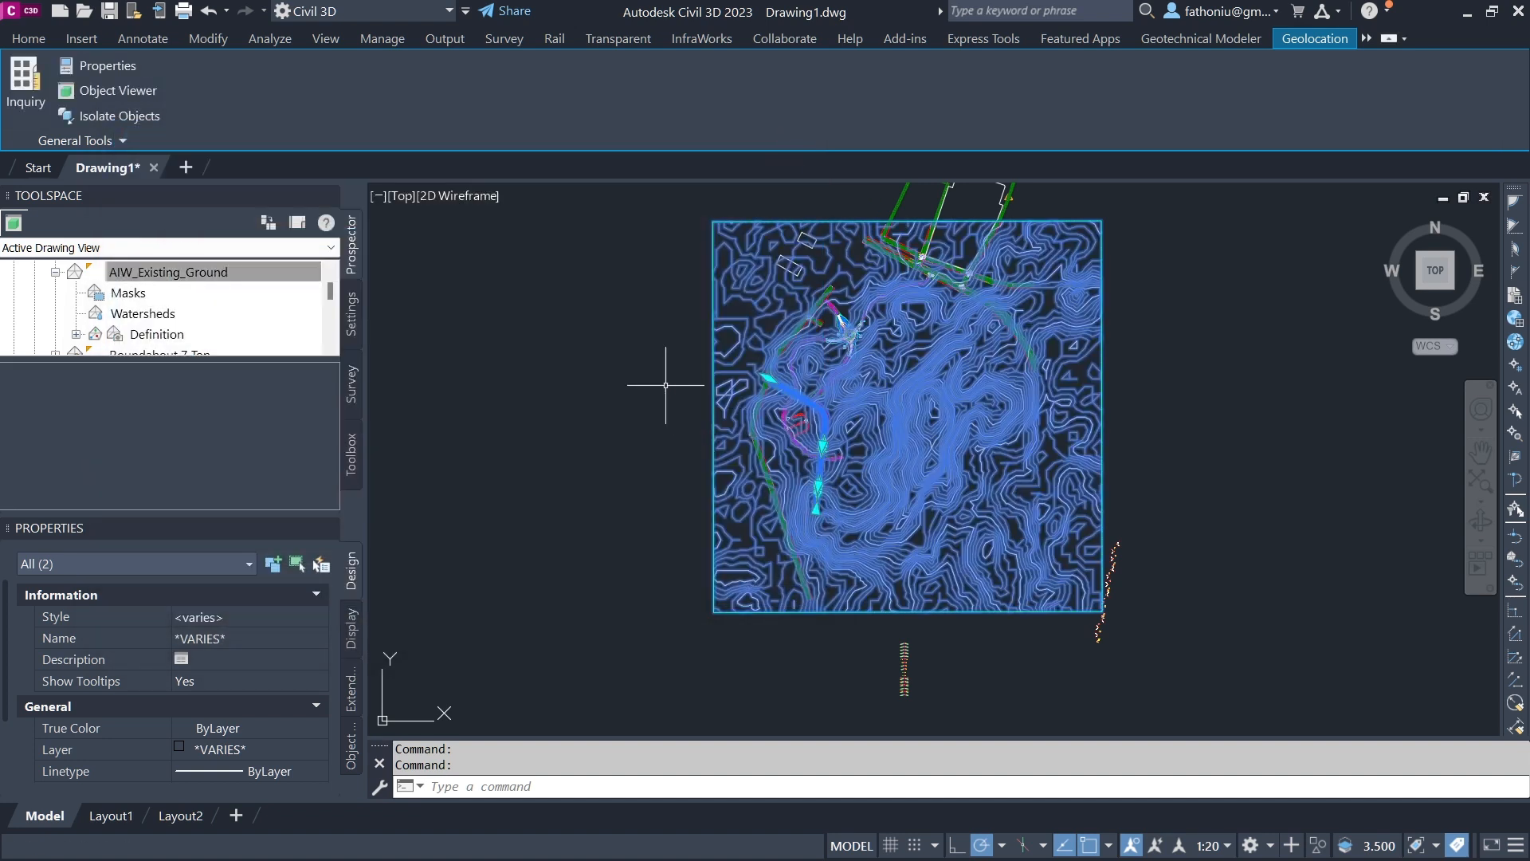
pyautogui.press('Escape')
# Inspect the contours around the roundabout and corridors at close range and bring up the surface editing tools
pyautogui.scroll(6, 956, 369)
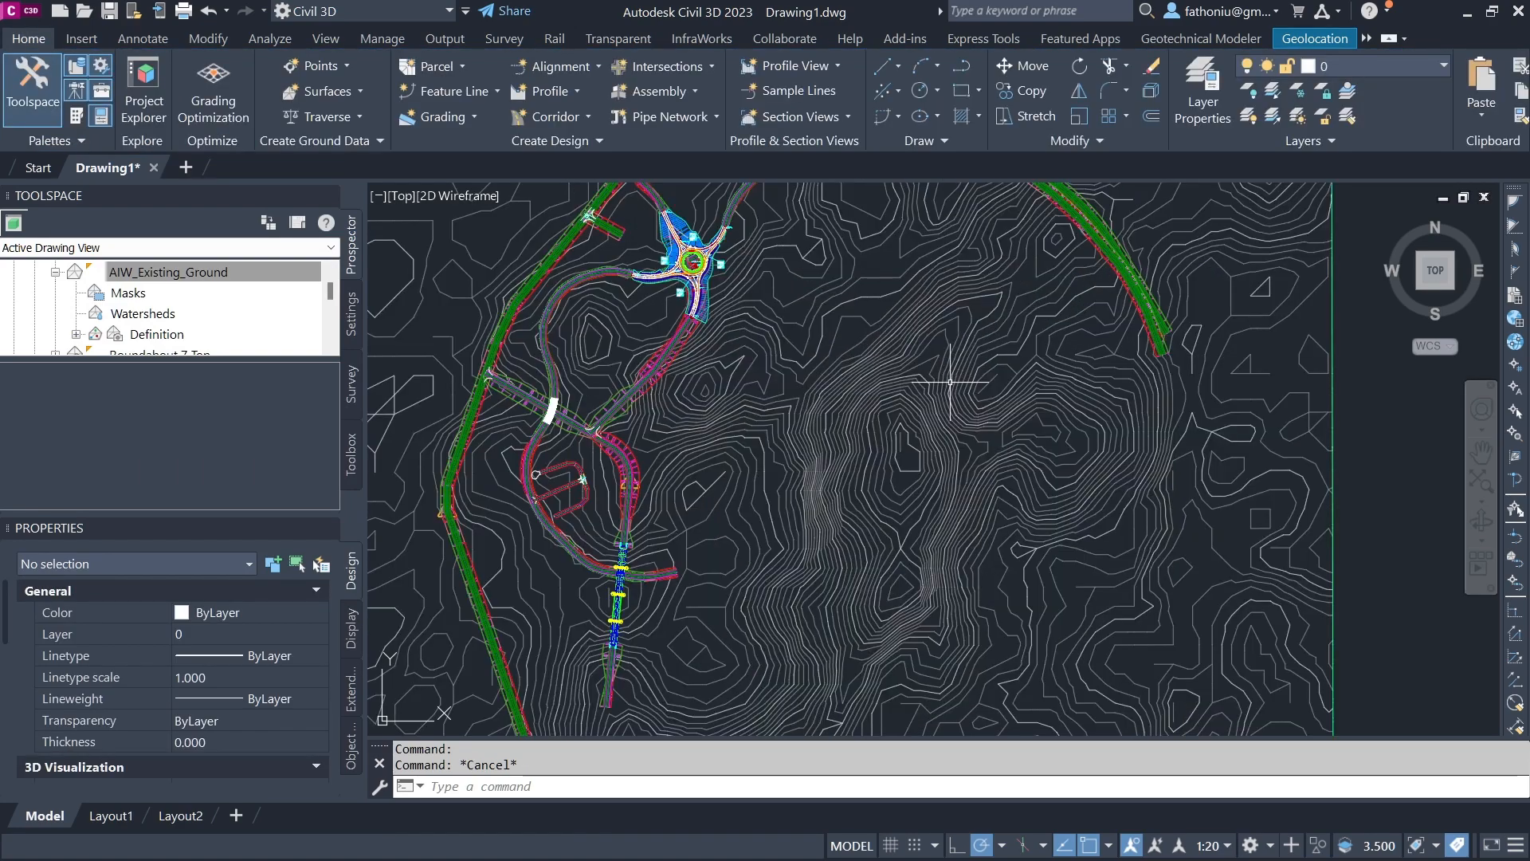
pyautogui.moveTo(898, 358)
pyautogui.mouseDown(button='middle')
pyautogui.moveTo(1069, 386)
pyautogui.moveTo(811, 428)
pyautogui.mouseUp(button='middle')
pyautogui.scroll(-3, 1069, 386)
pyautogui.scroll(3, 1022, 413)
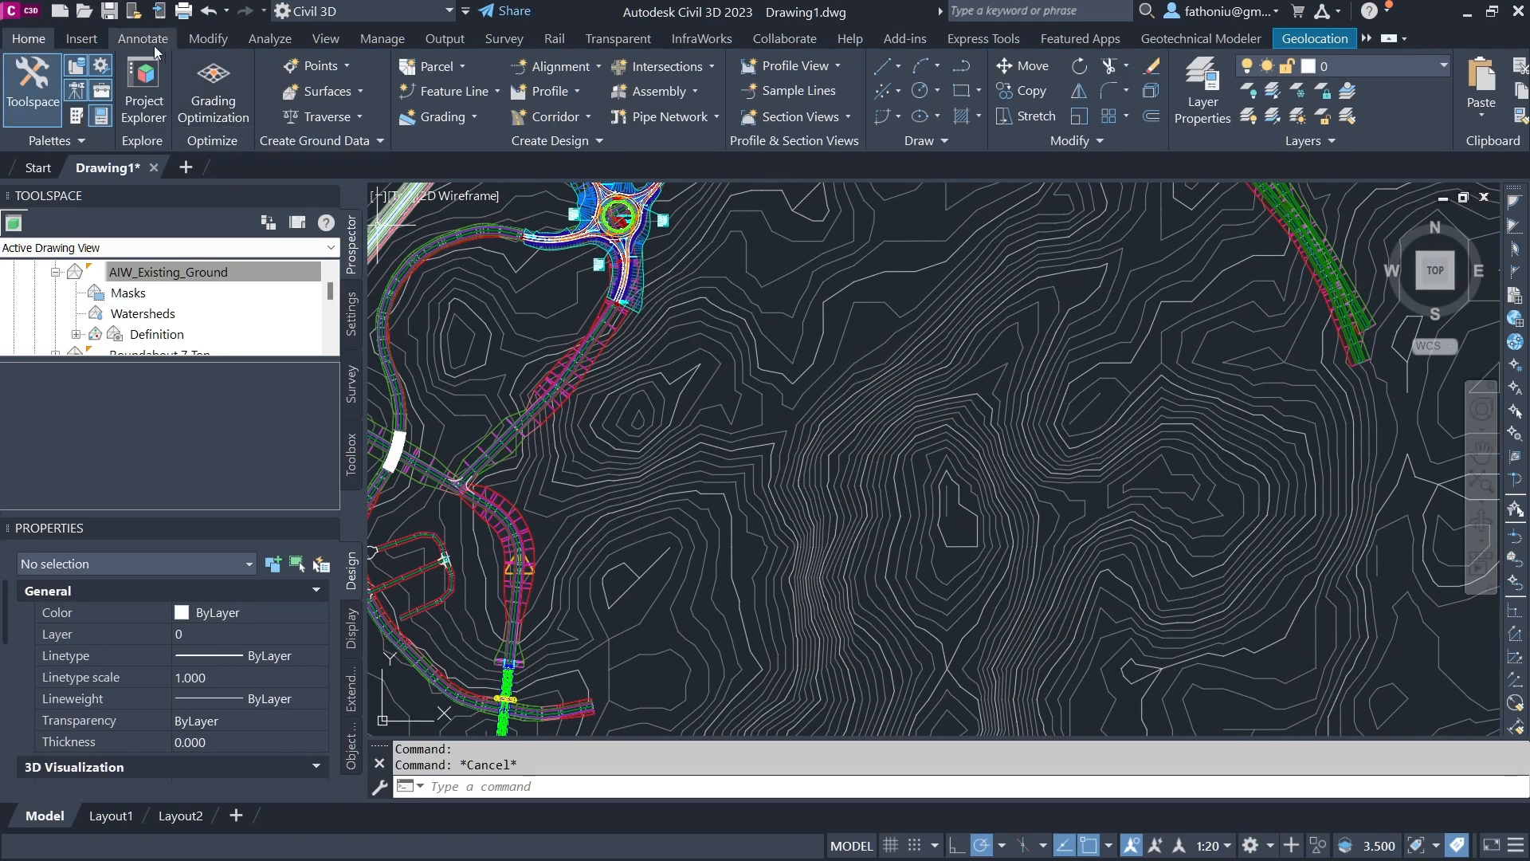
pyautogui.click(203, 37)
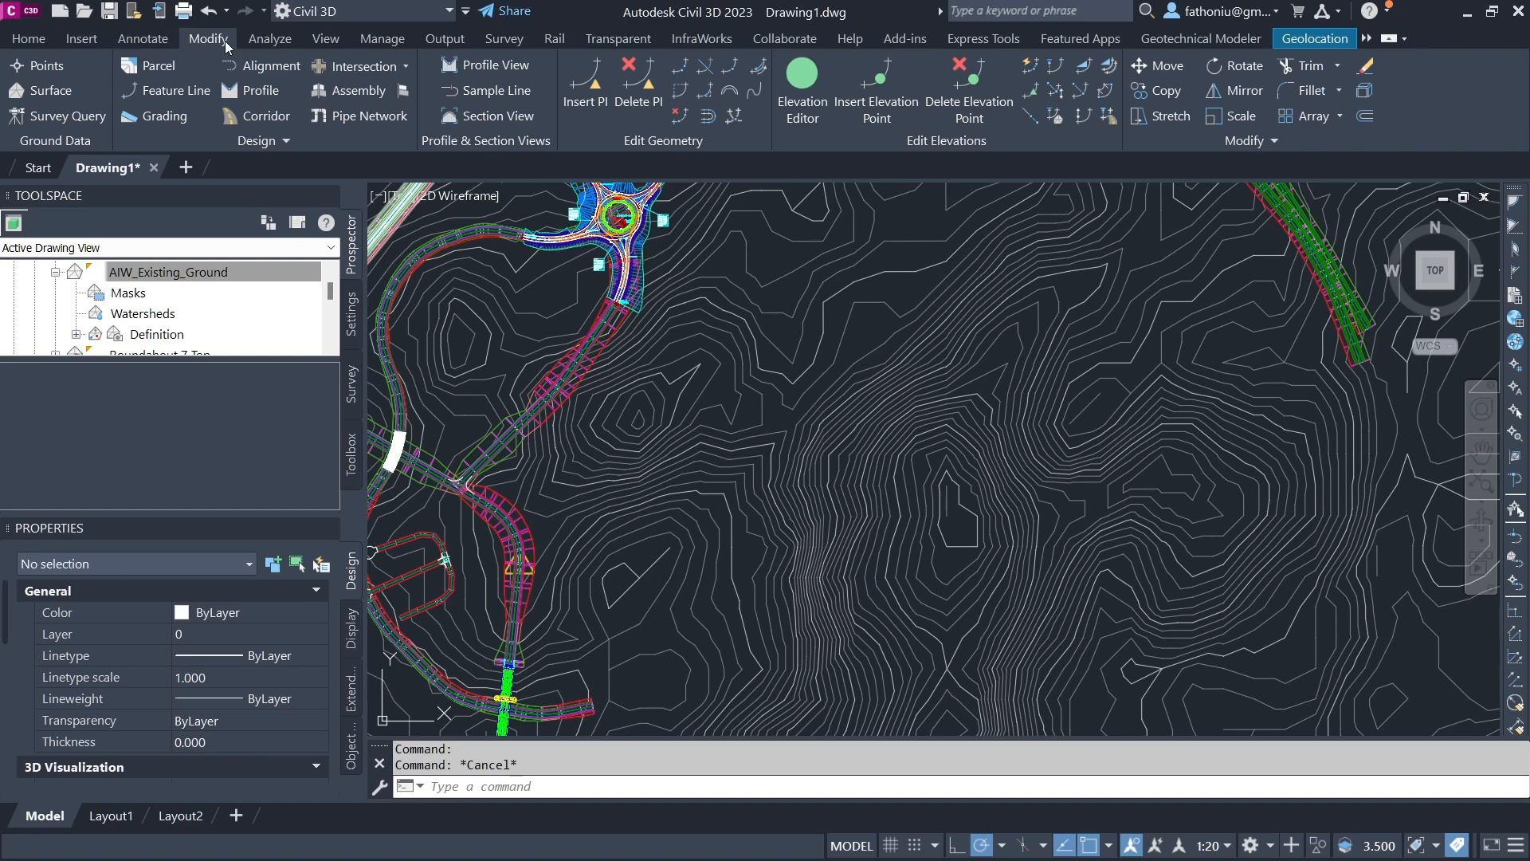
pyautogui.click(55, 92)
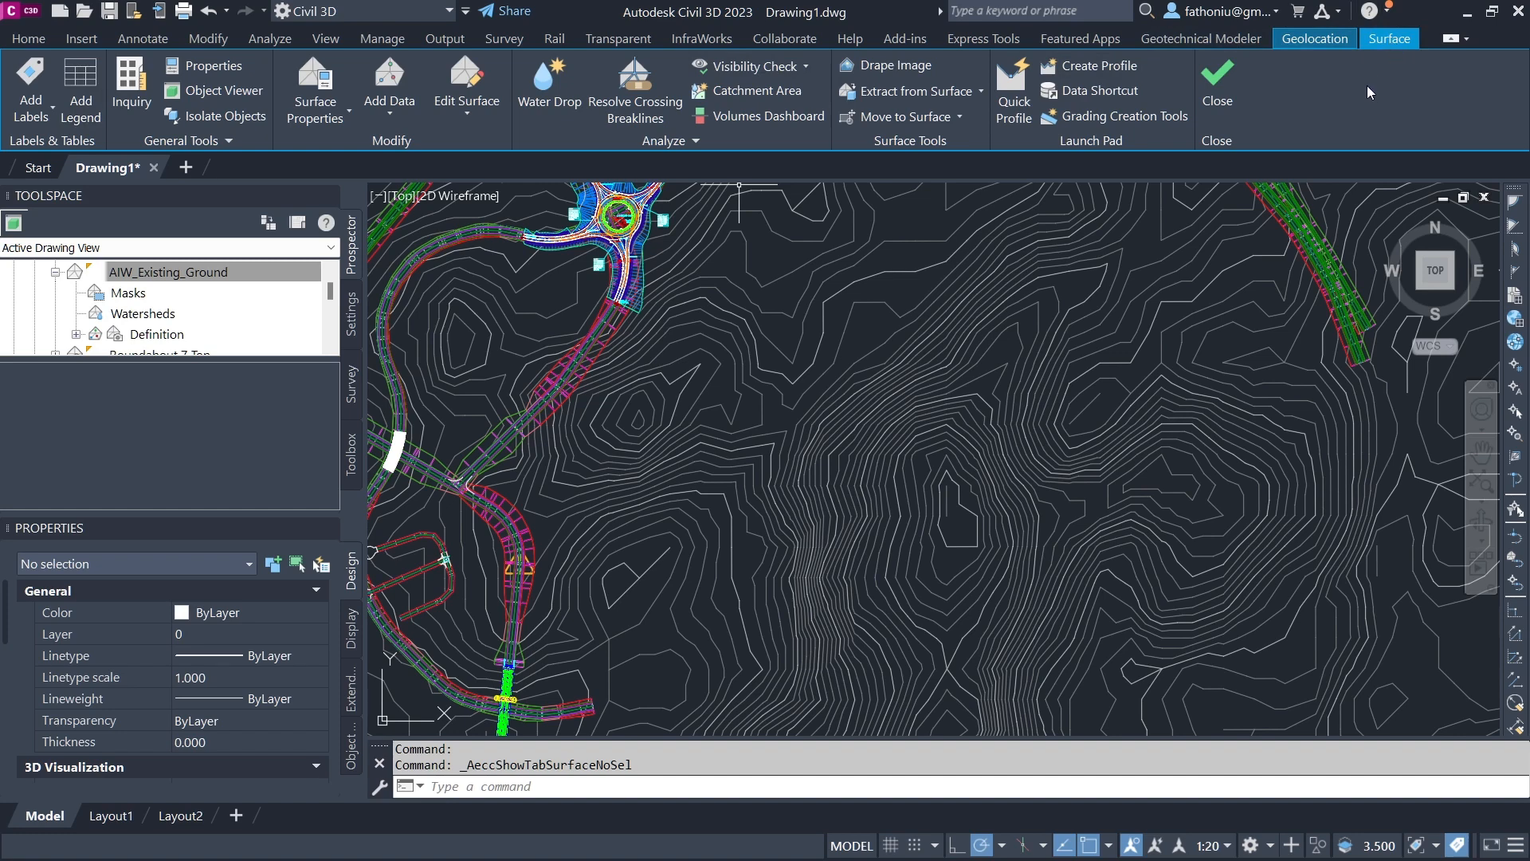
# Turn on the hybrid online map behind the drawing, accepting the use of online map data, and view it around the roads
pyautogui.click(1315, 40)
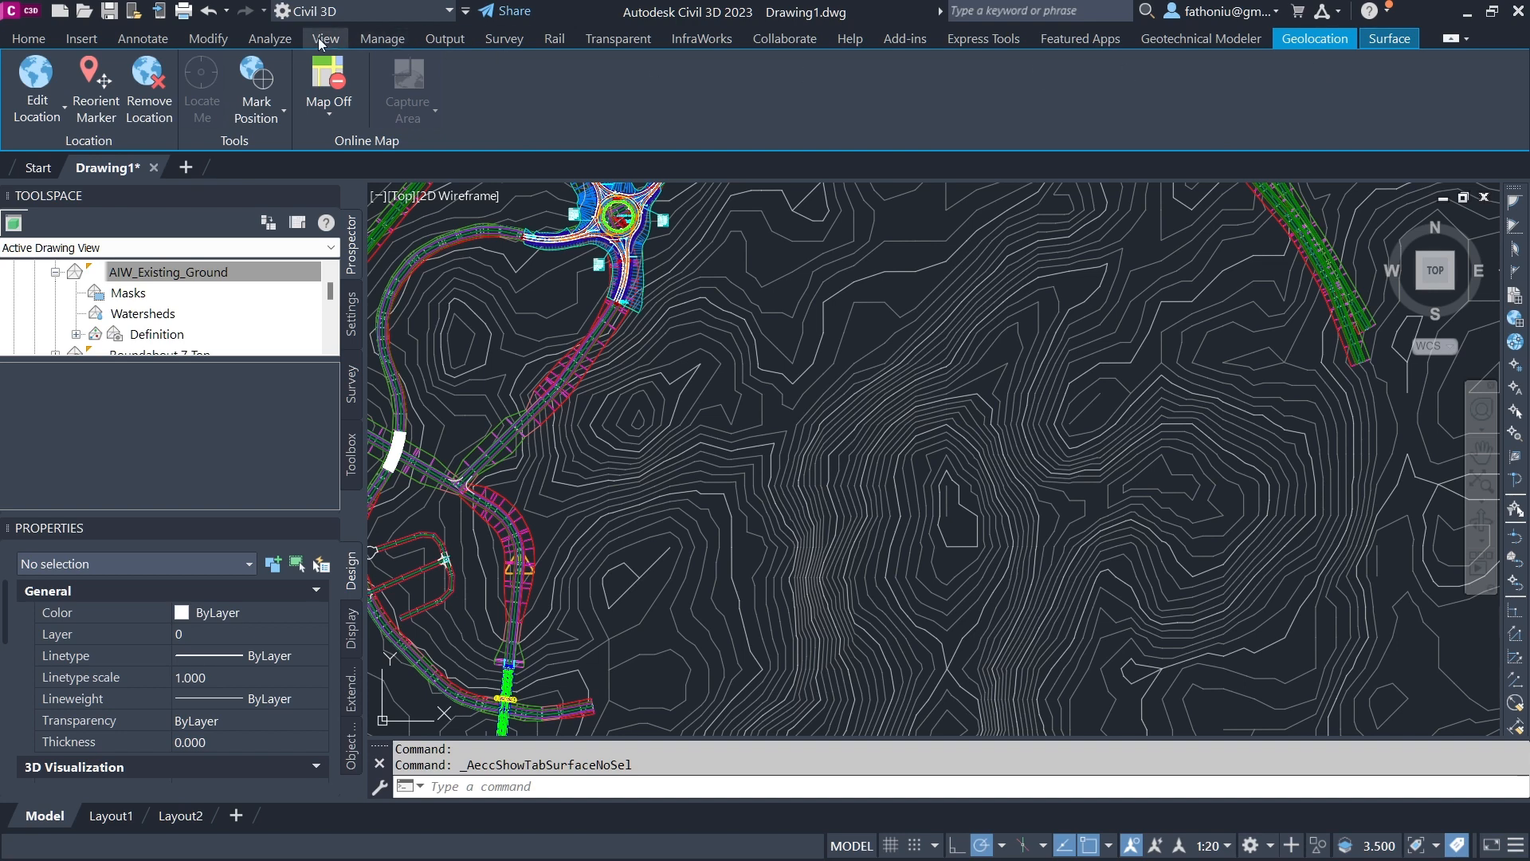
pyautogui.click(328, 113)
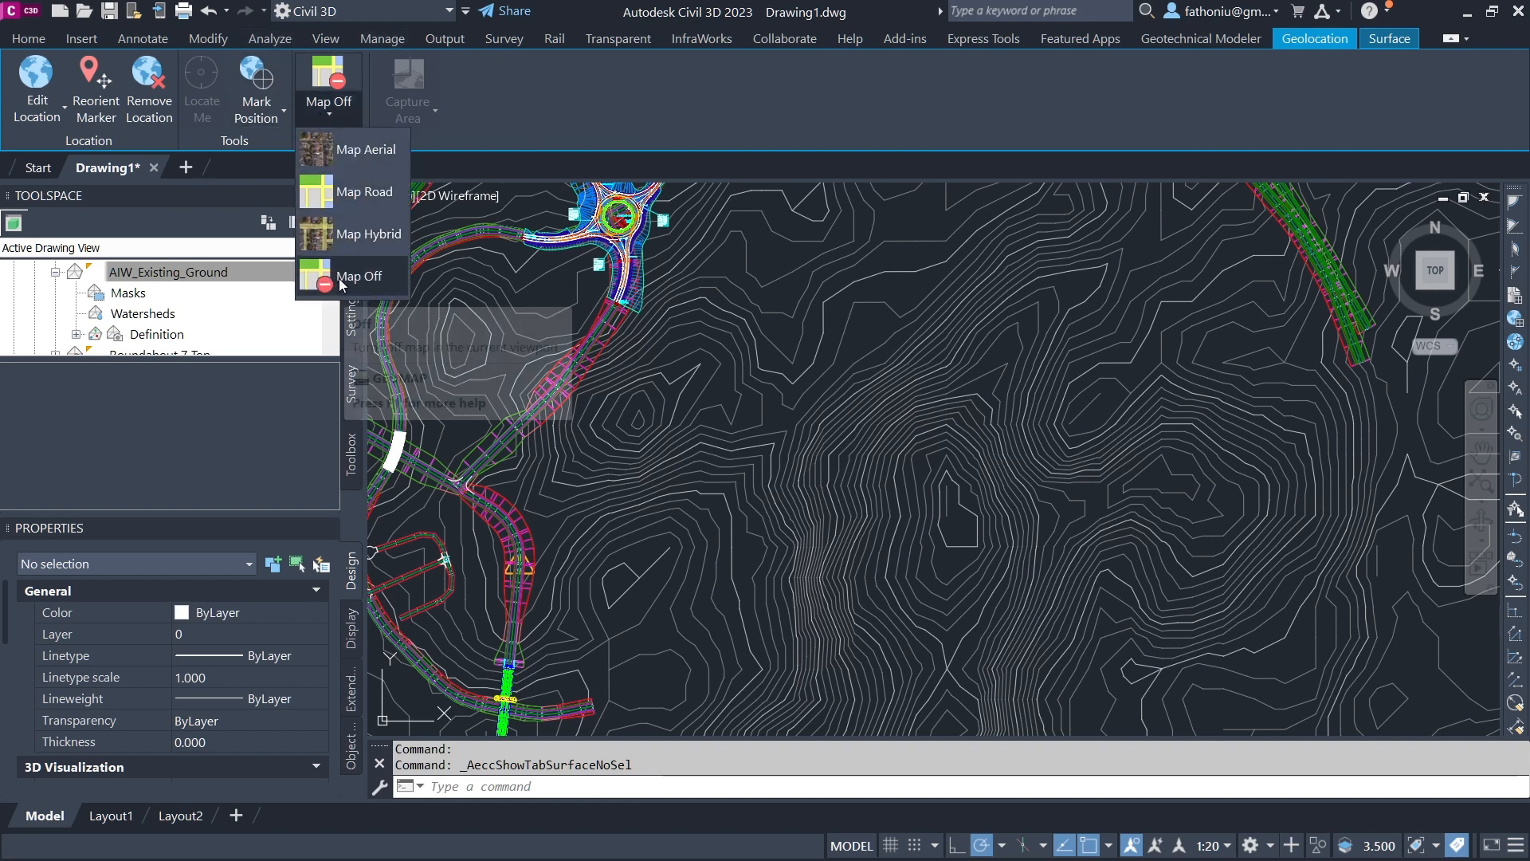
pyautogui.click(333, 234)
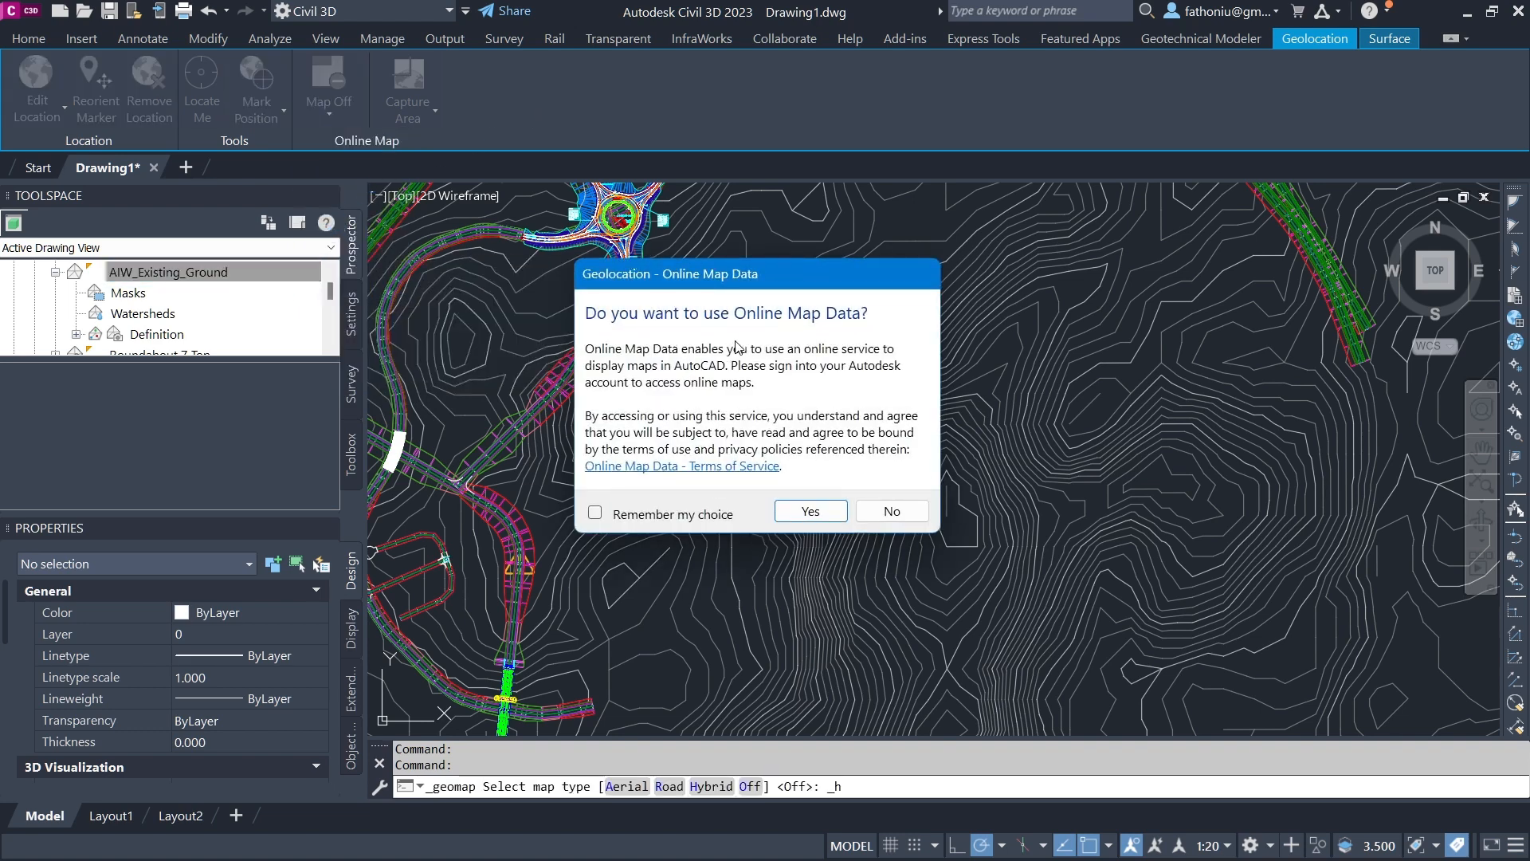
pyautogui.click(812, 510)
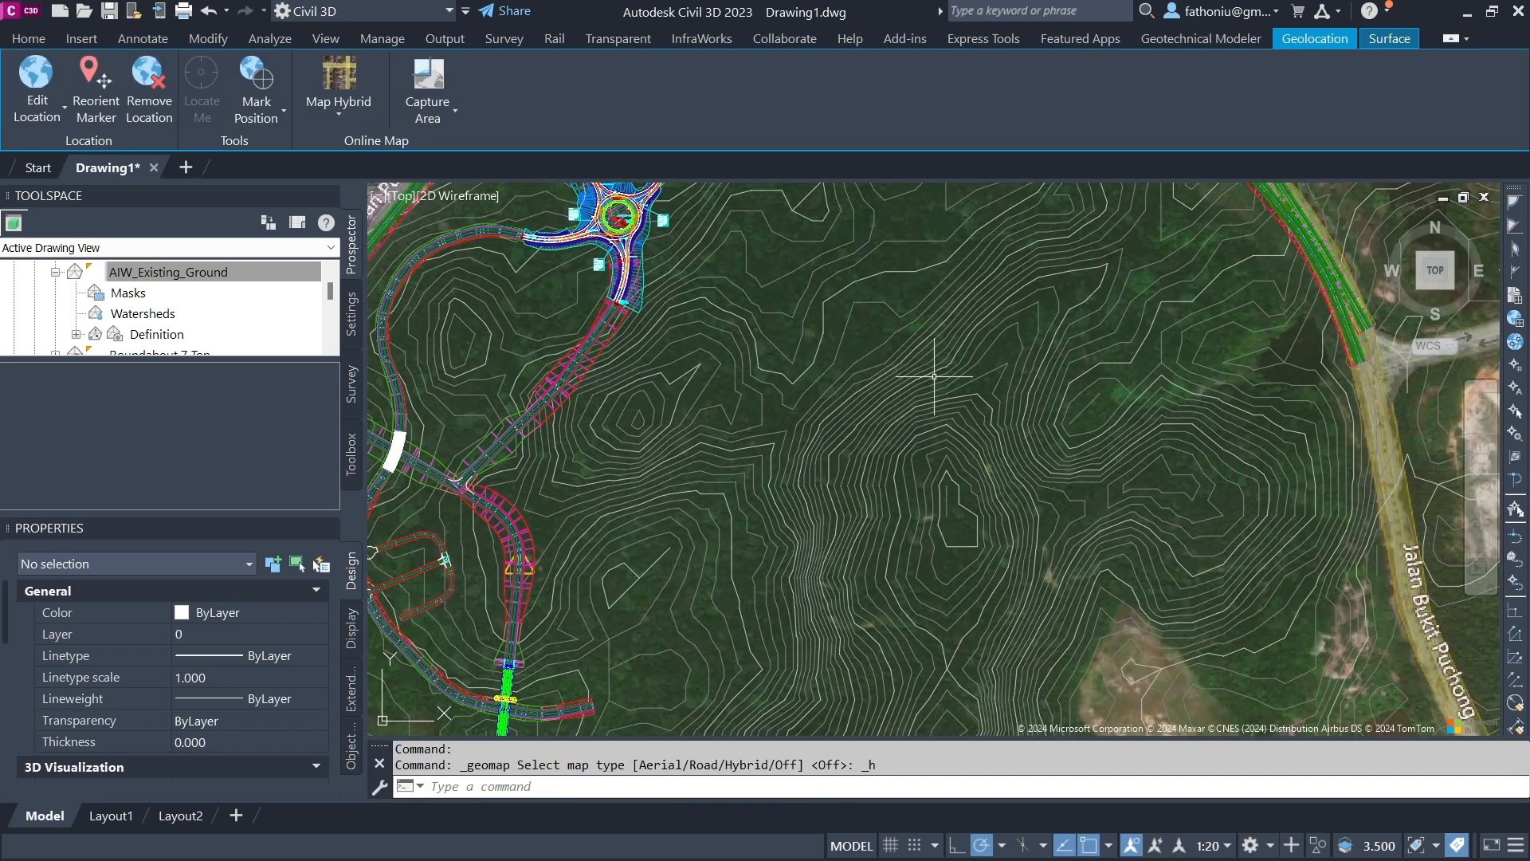
pyautogui.scroll(-3, 1239, 454)
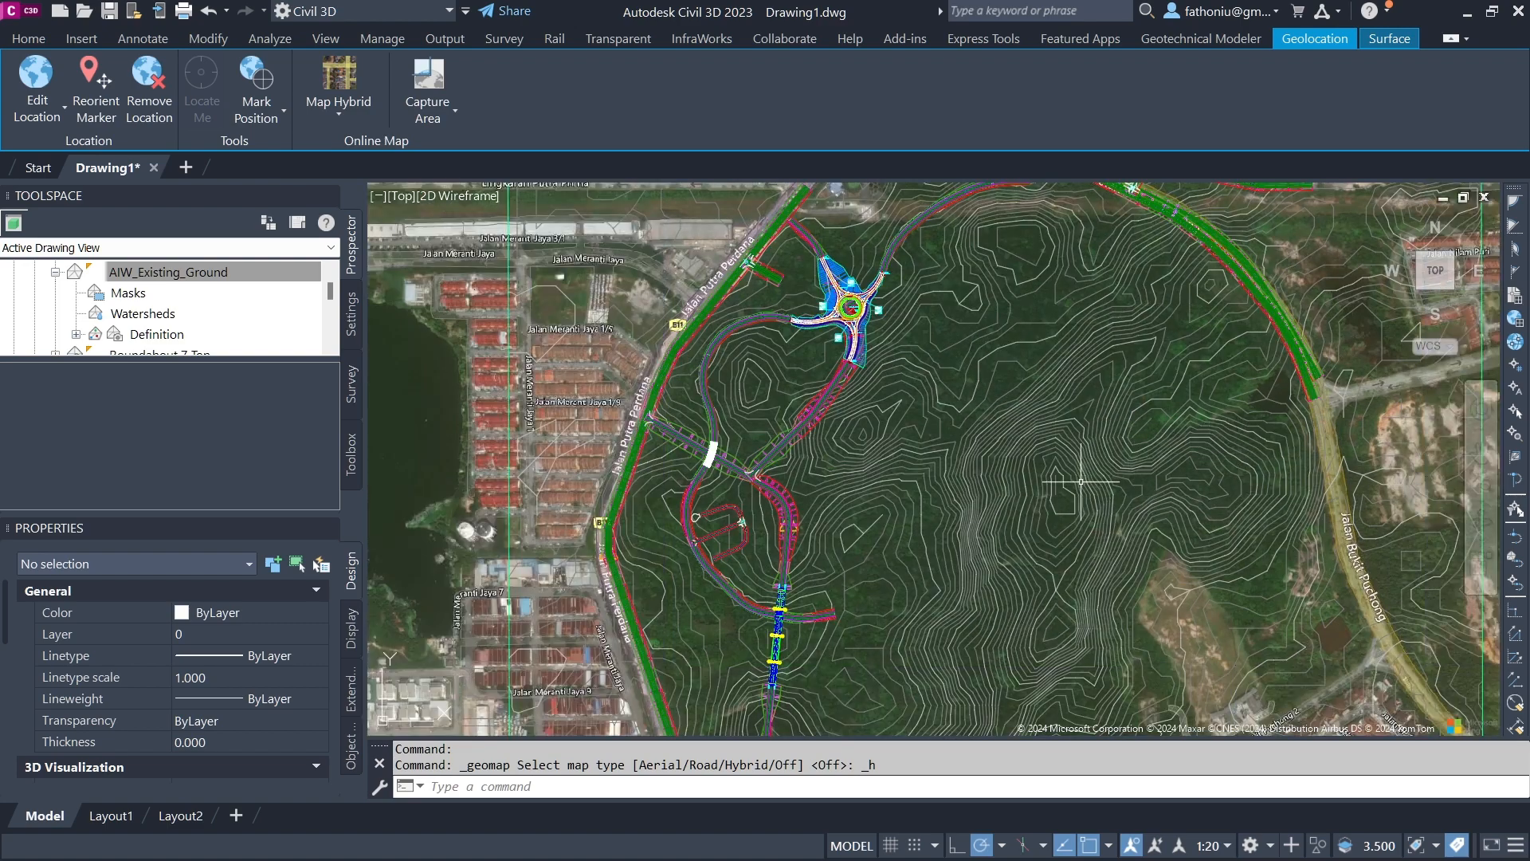
pyautogui.scroll(4, 1049, 458)
pyautogui.scroll(-3, 971, 415)
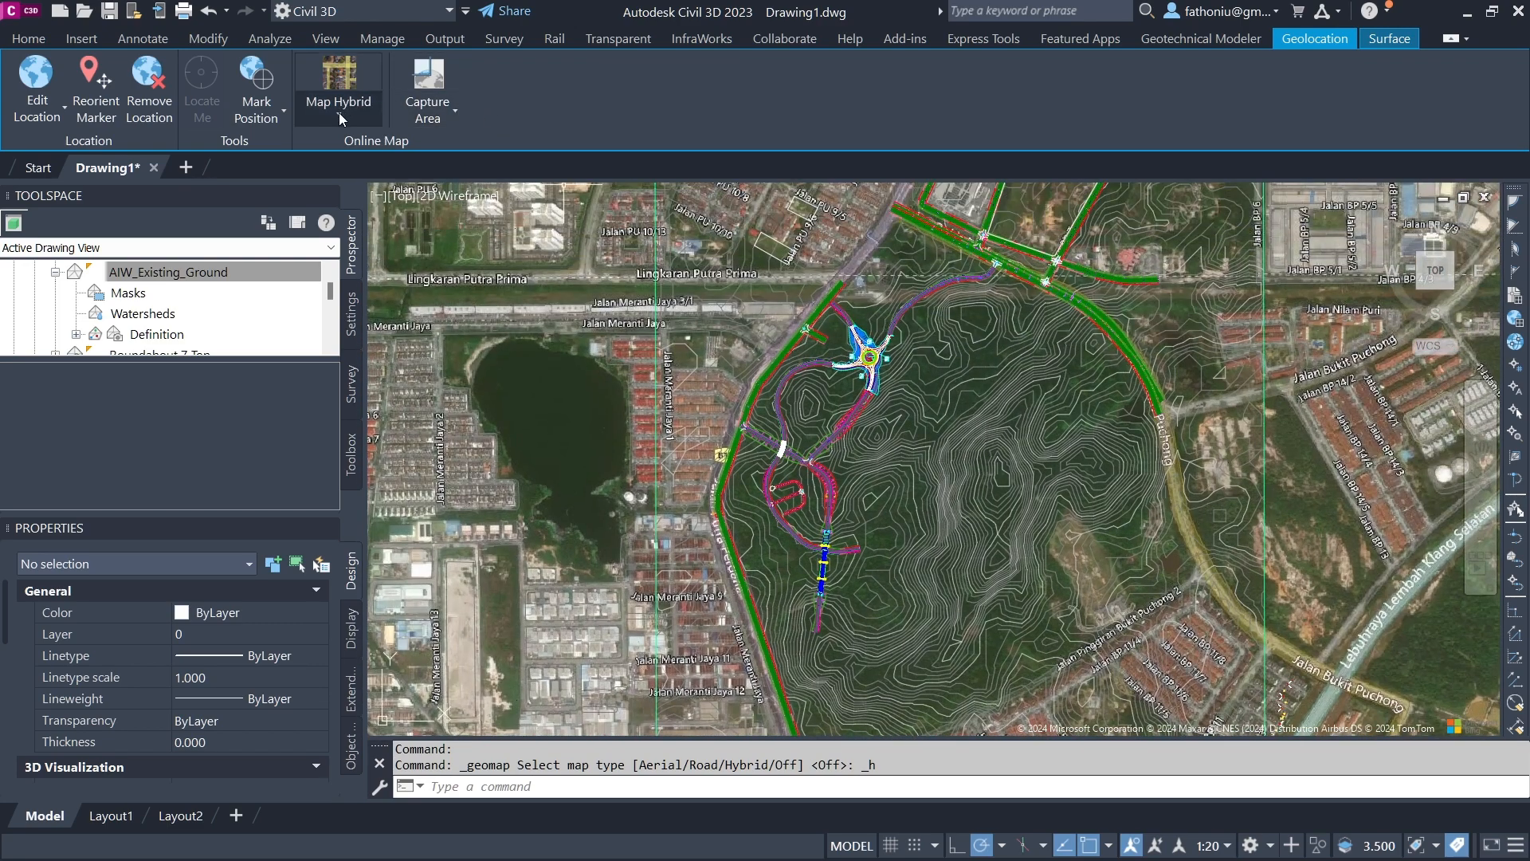
# Turn off the online map behind the drawing and bring back the surface editing tools
pyautogui.click(338, 116)
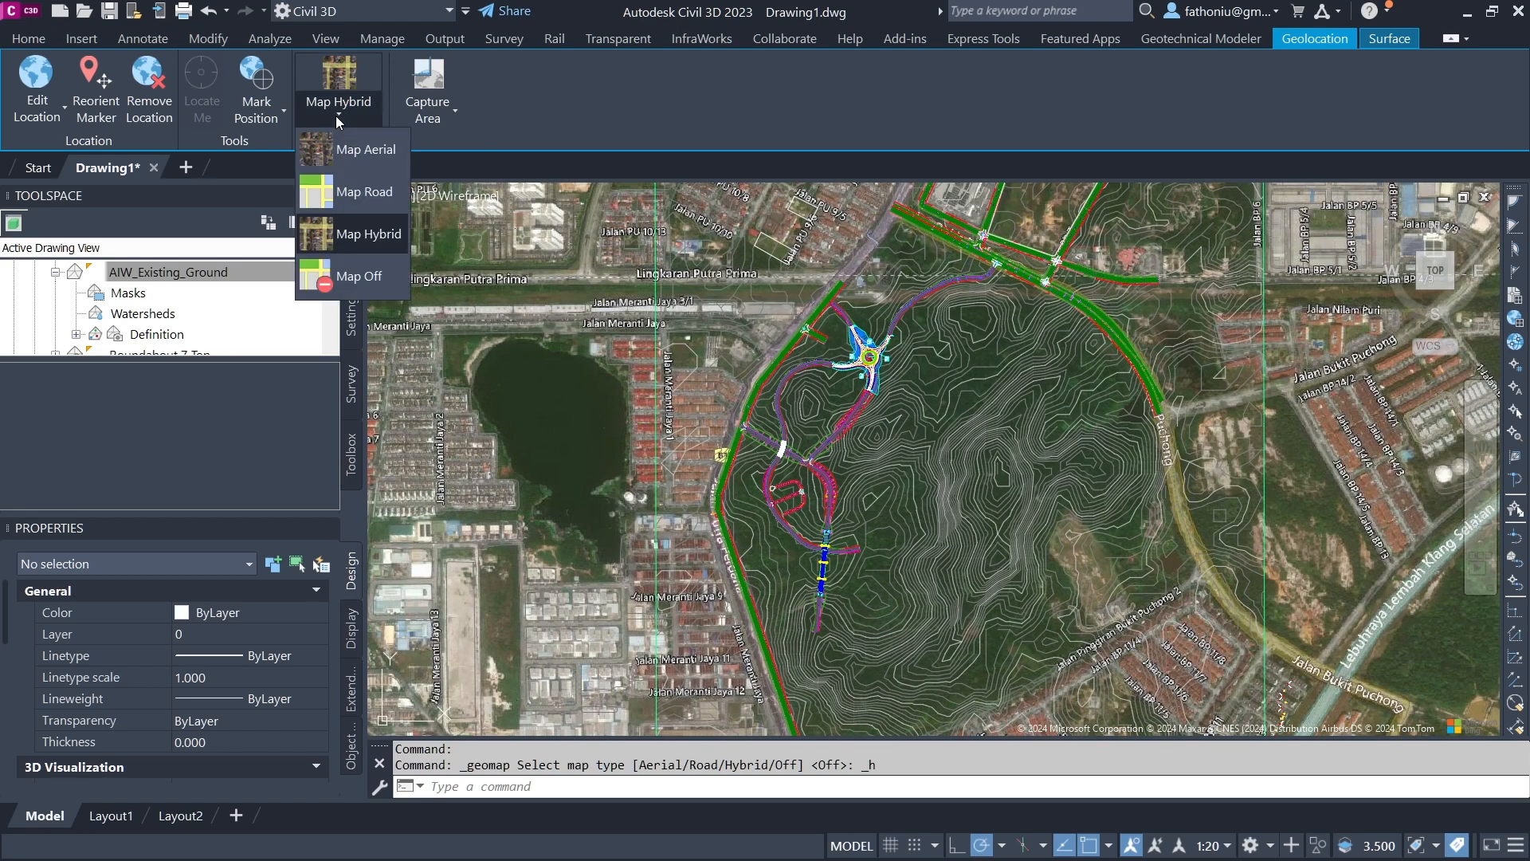
pyautogui.click(333, 281)
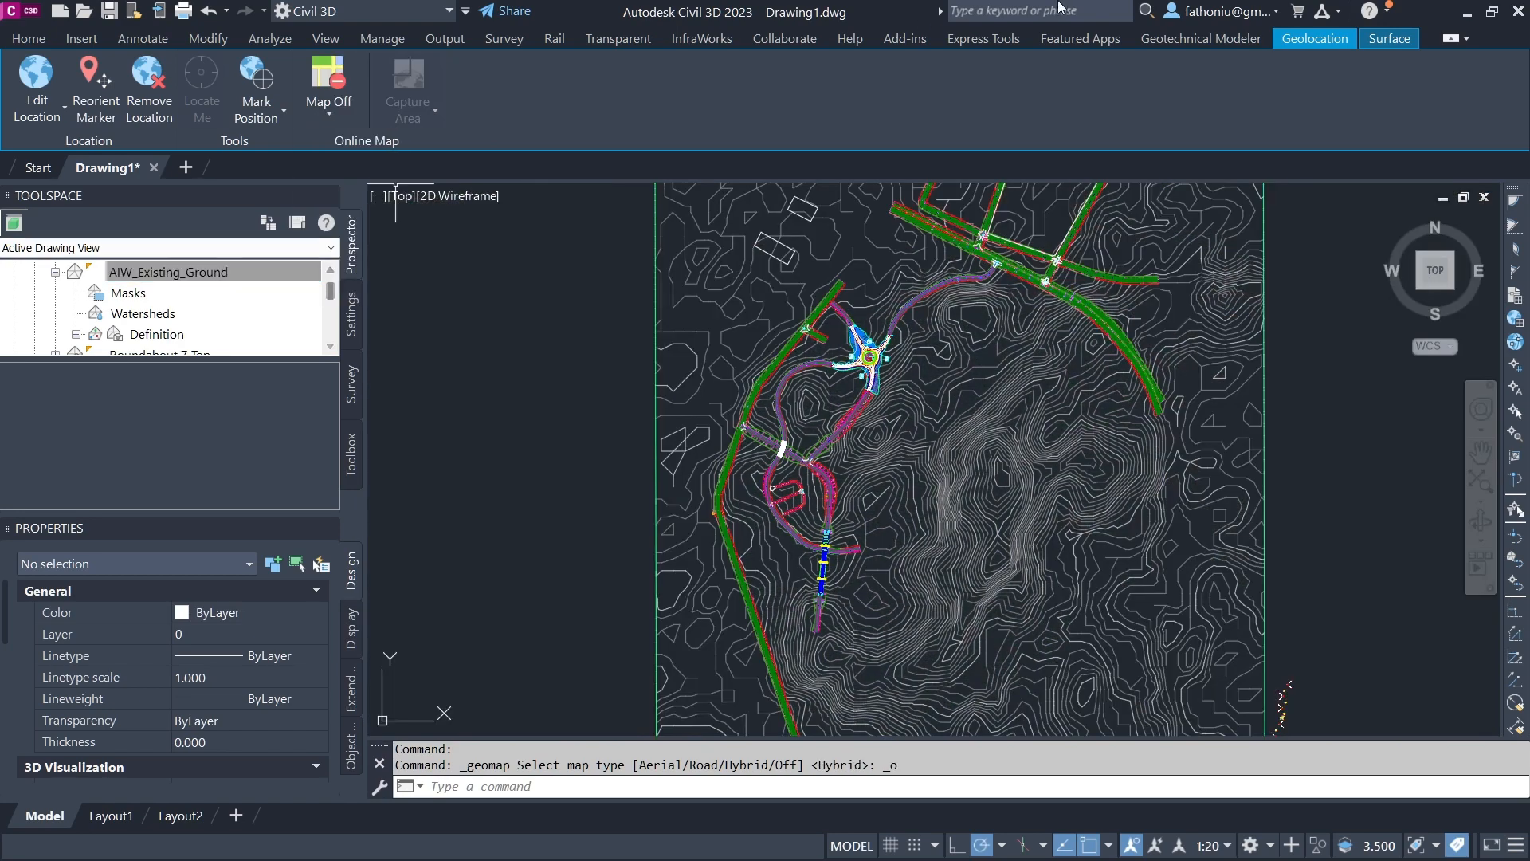
pyautogui.click(1389, 40)
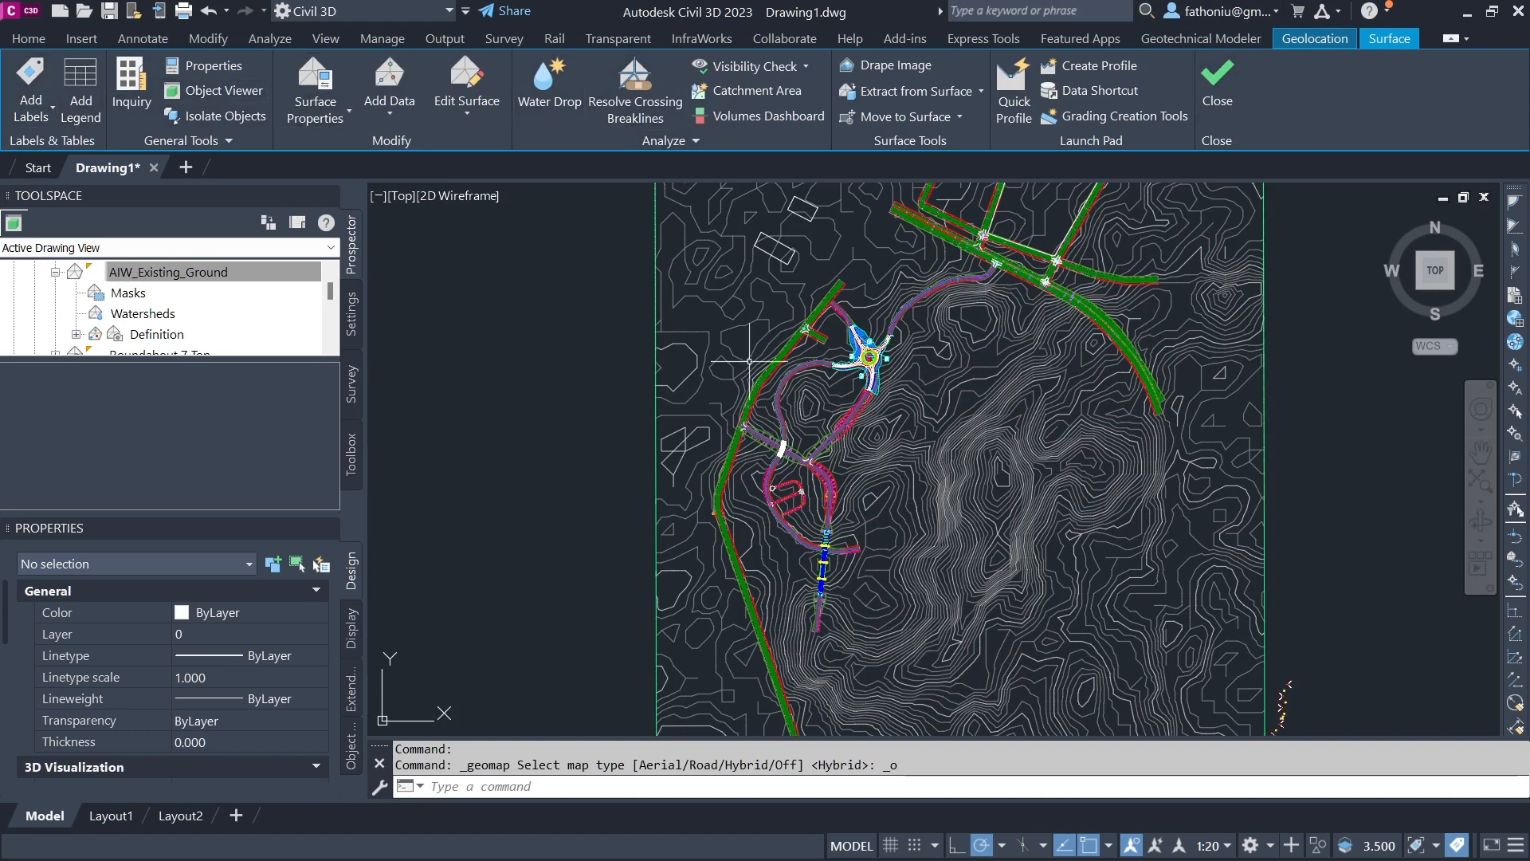
# Label multiple contours of the existing ground surface along a line from the hilltop beside the corridor north to the roundabout's southern arm
pyautogui.scroll(10, 967, 423)
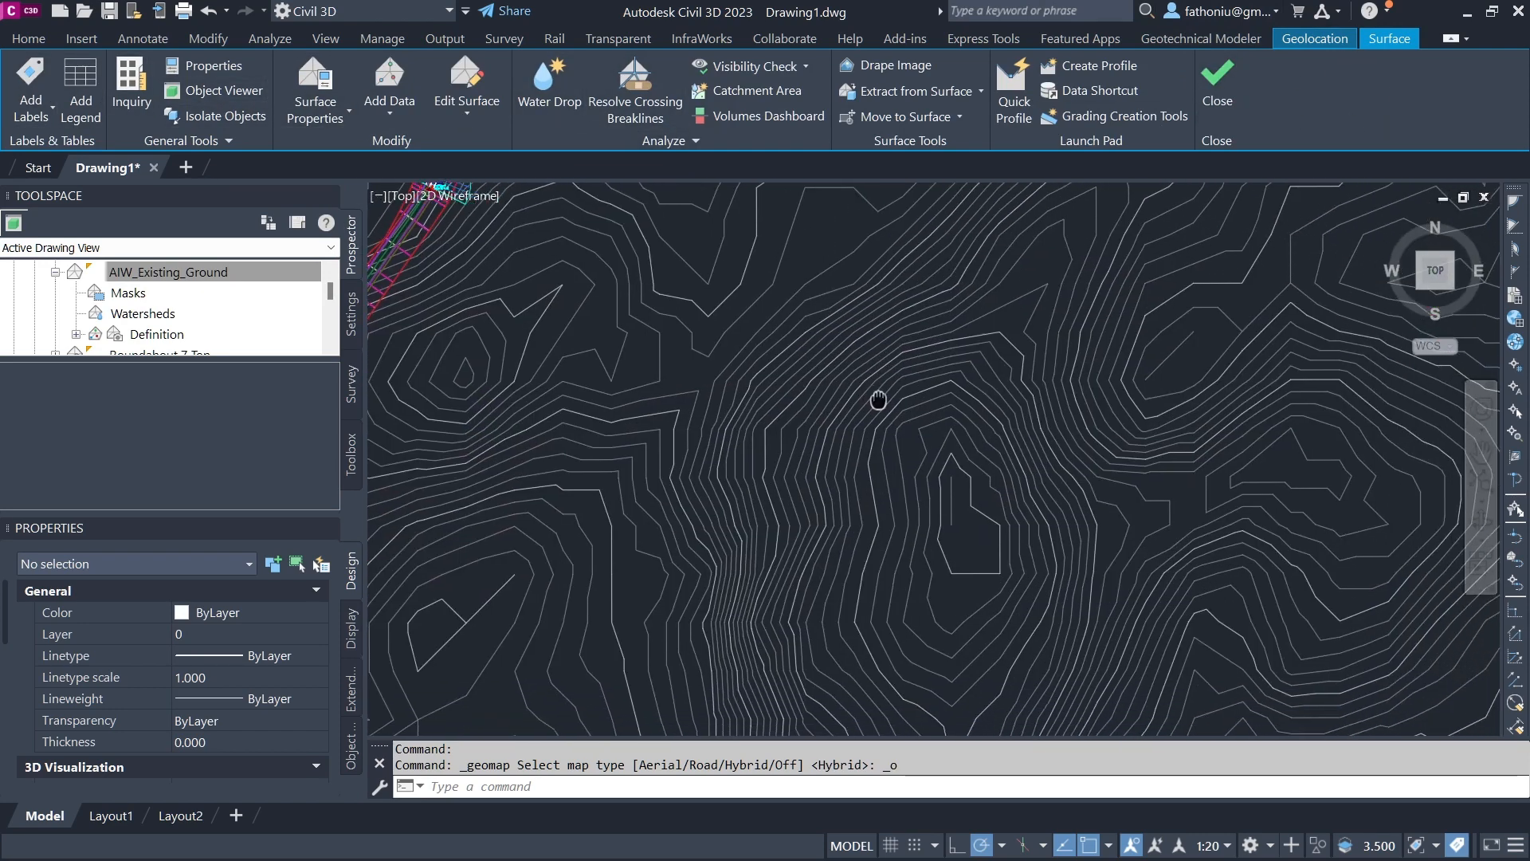
pyautogui.moveTo(878, 399); pyautogui.dragTo(948, 522, button='middle')
pyautogui.click(45, 108)
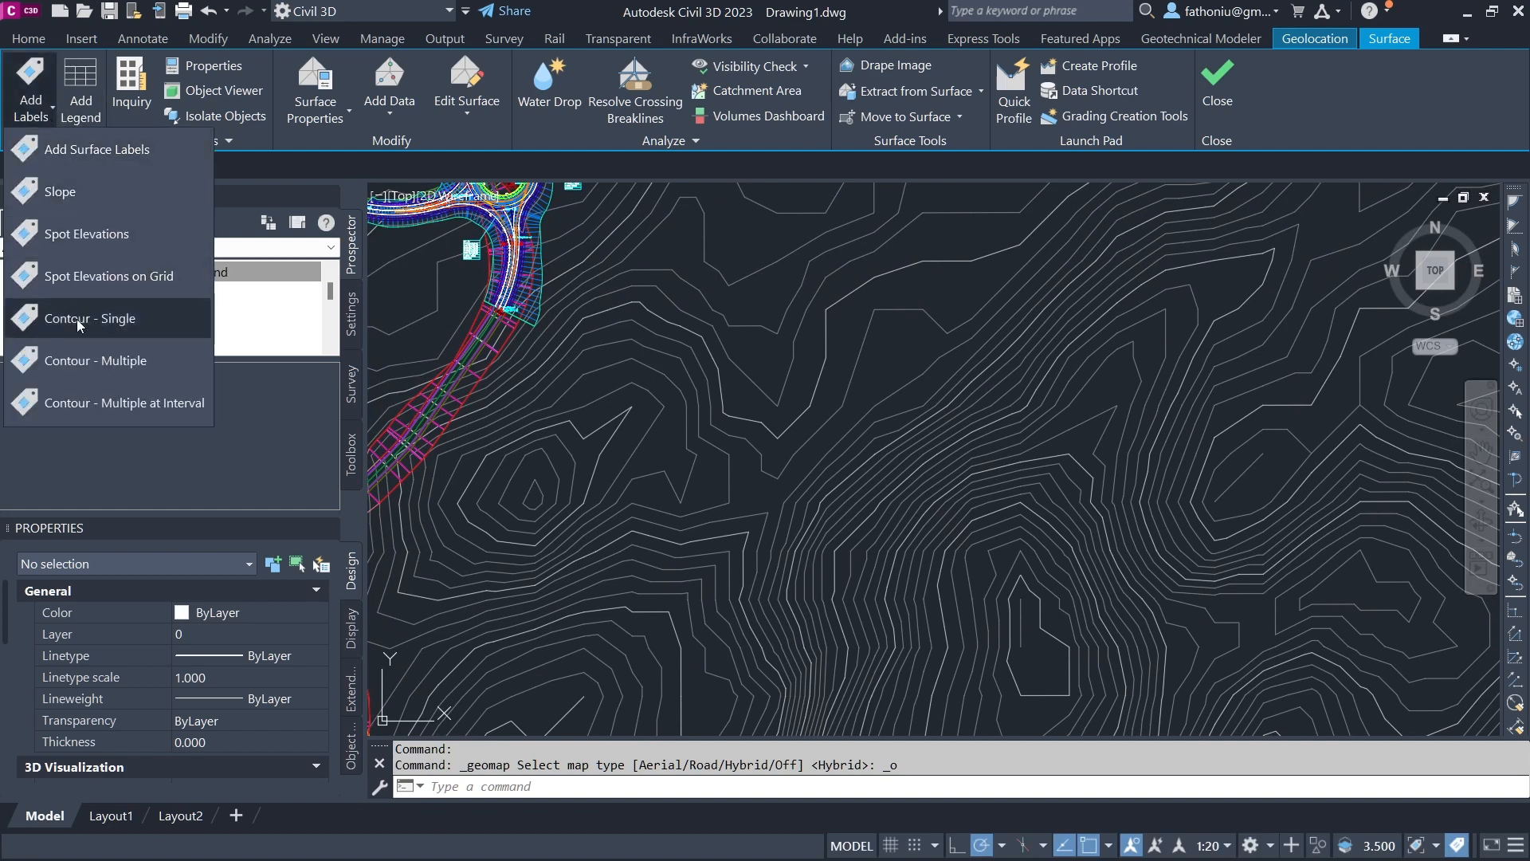
pyautogui.click(90, 361)
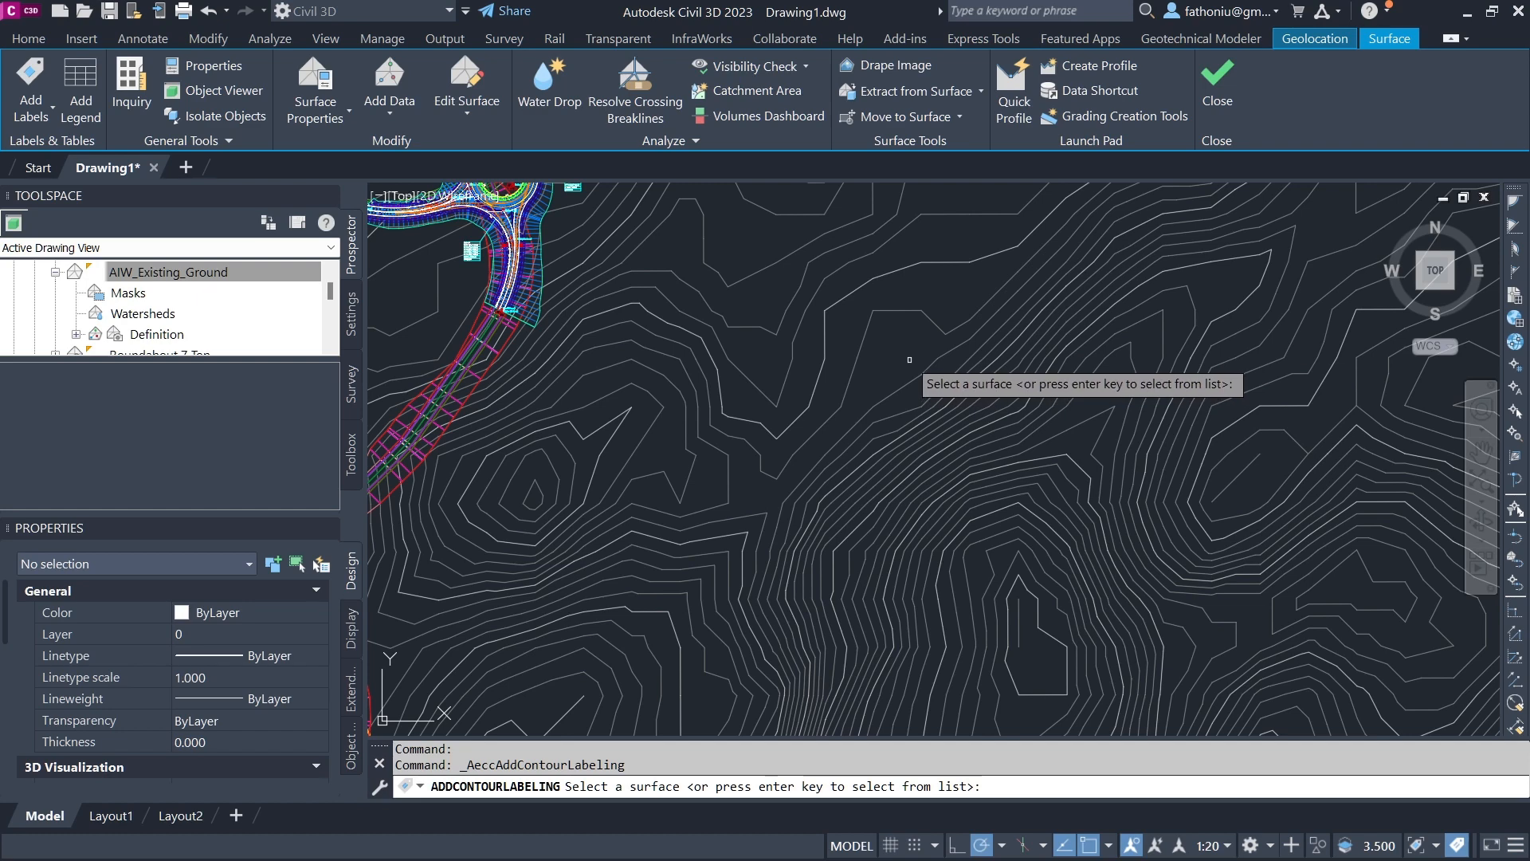
pyautogui.click(933, 322)
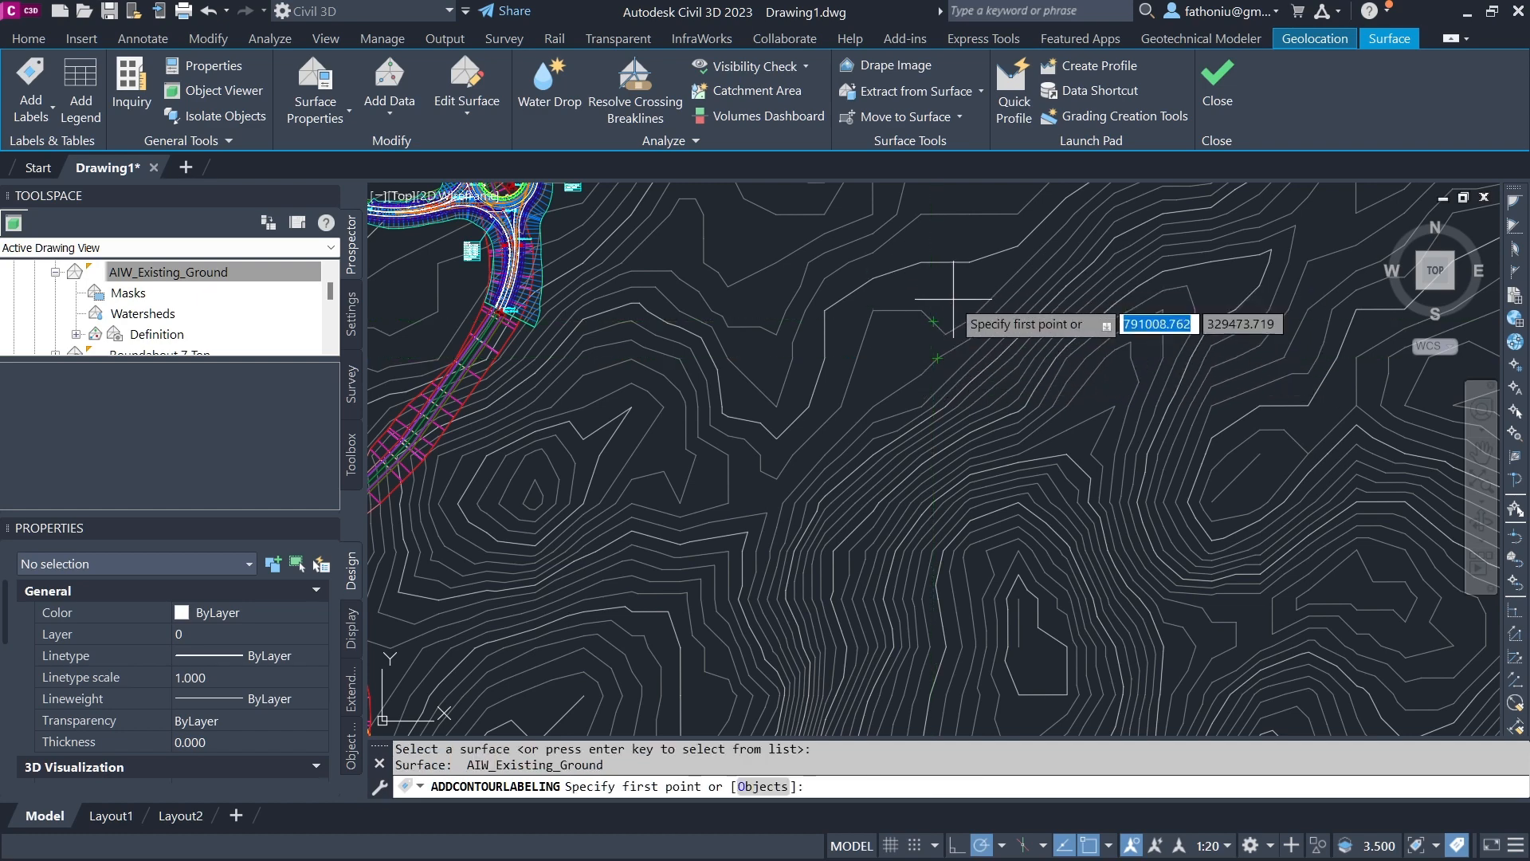
pyautogui.scroll(-5, 964, 301)
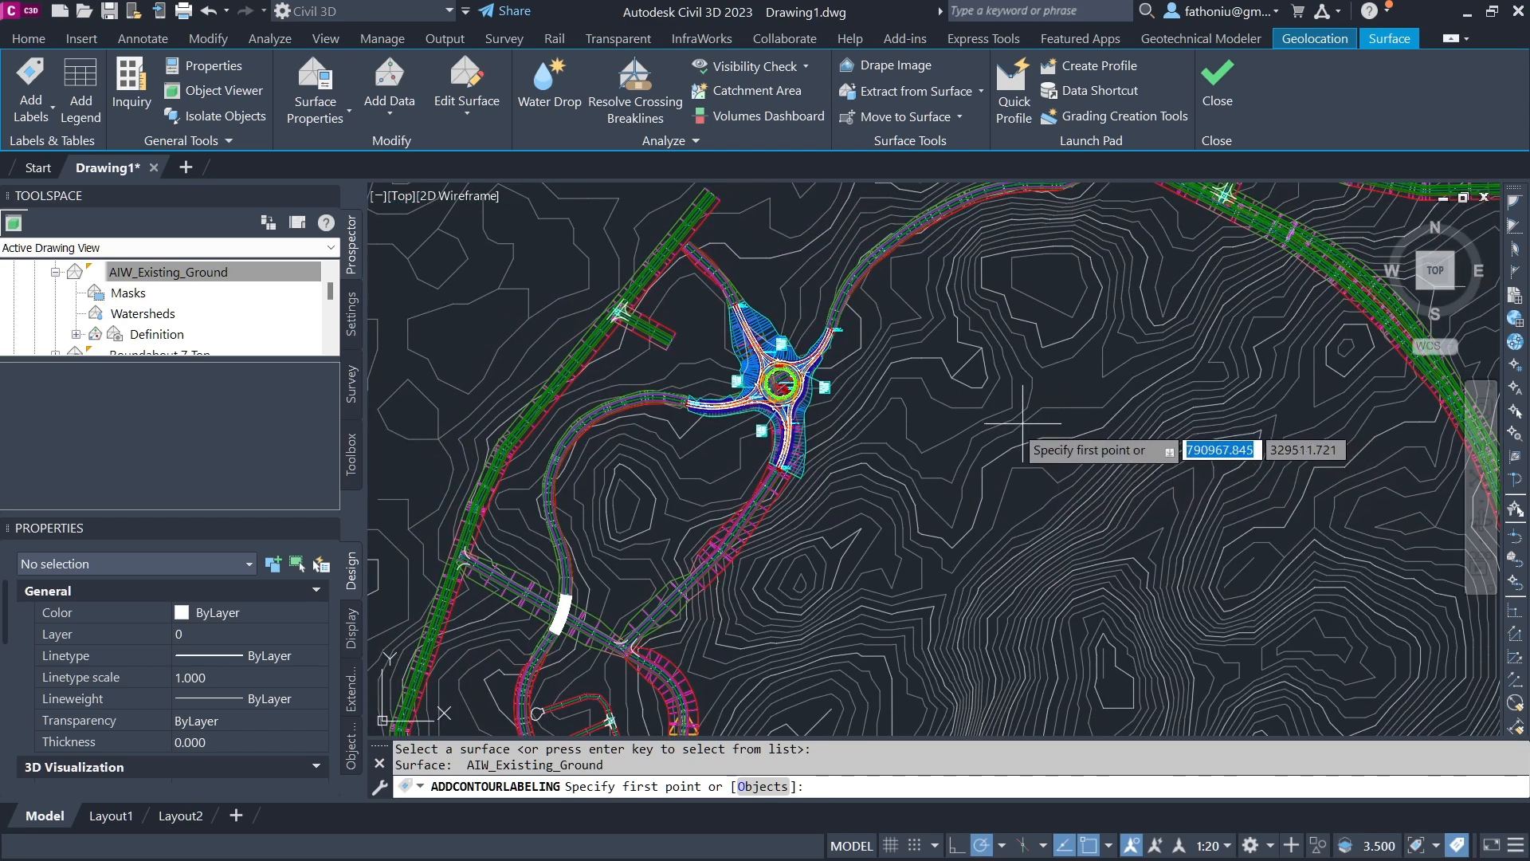
pyautogui.moveTo(1023, 430)
pyautogui.mouseDown(button='middle')
pyautogui.moveTo(1164, 294)
pyautogui.moveTo(1341, 314)
pyautogui.mouseUp(button='middle')
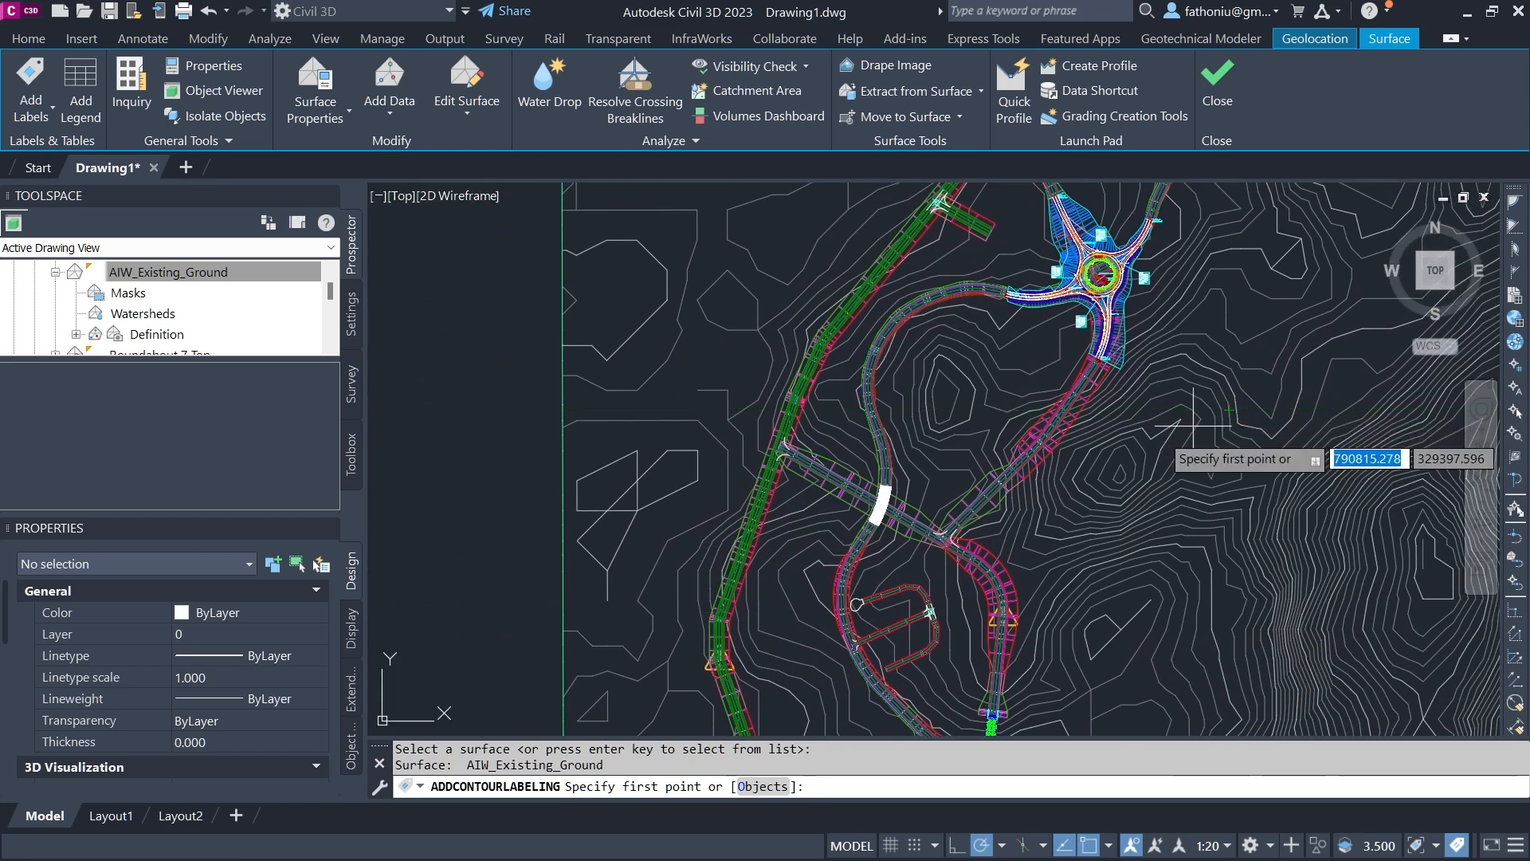
pyautogui.scroll(2, 1172, 431)
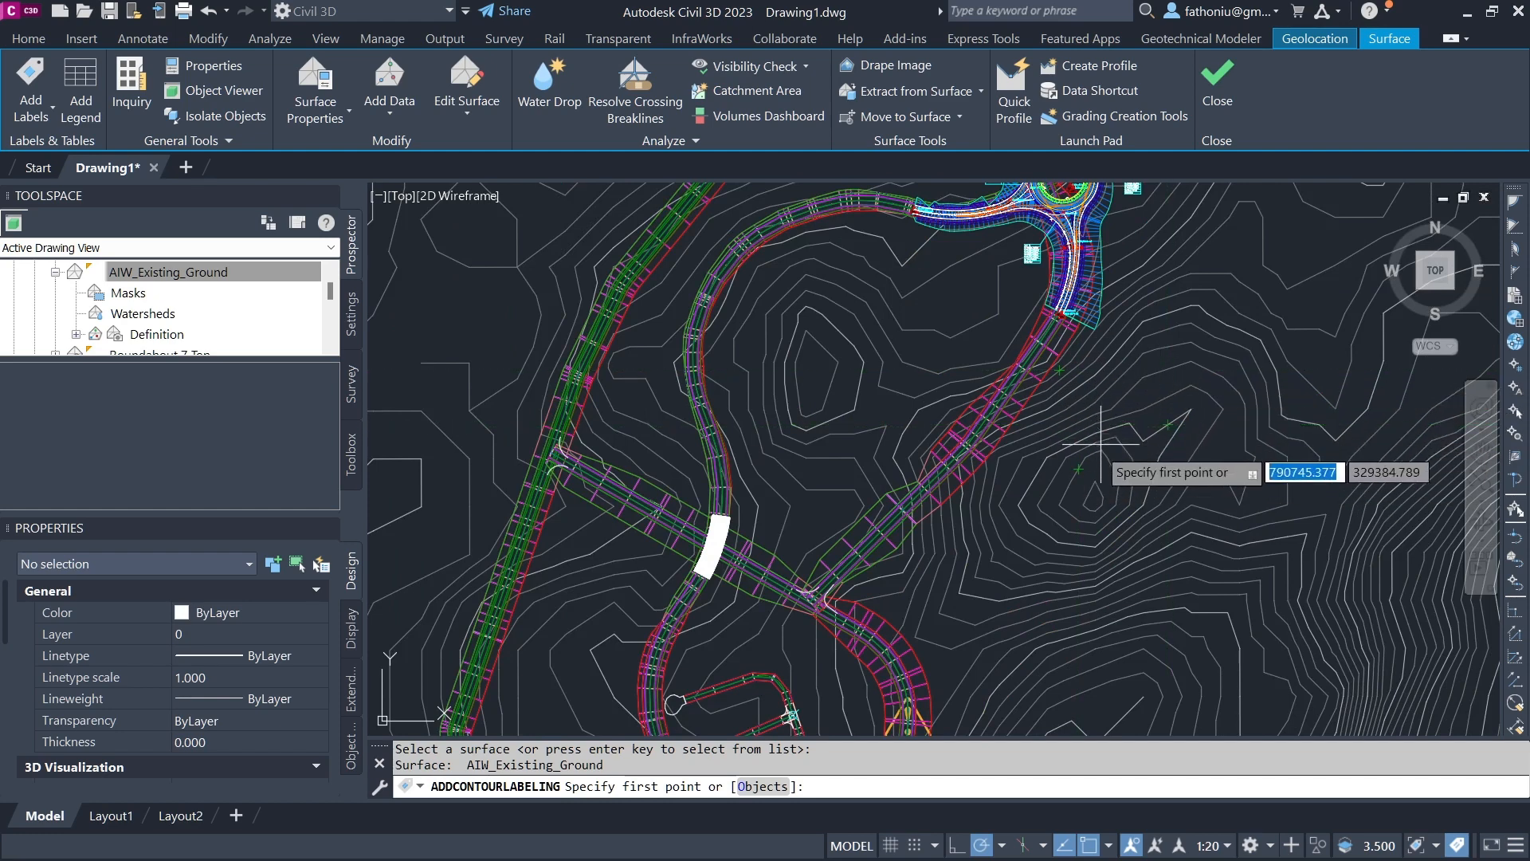
pyautogui.click(1092, 488)
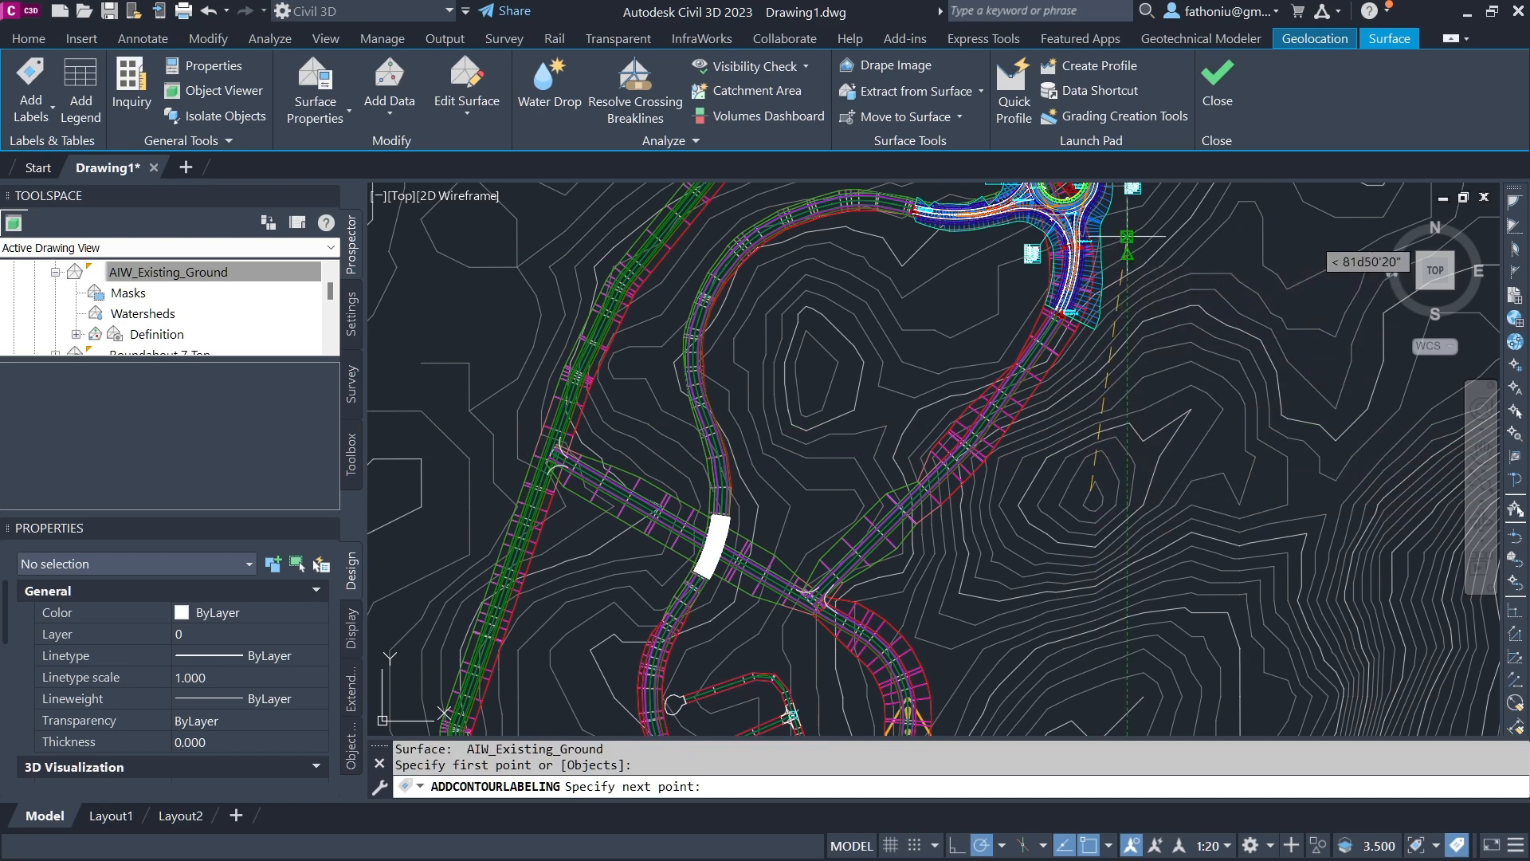
pyautogui.click(1128, 236)
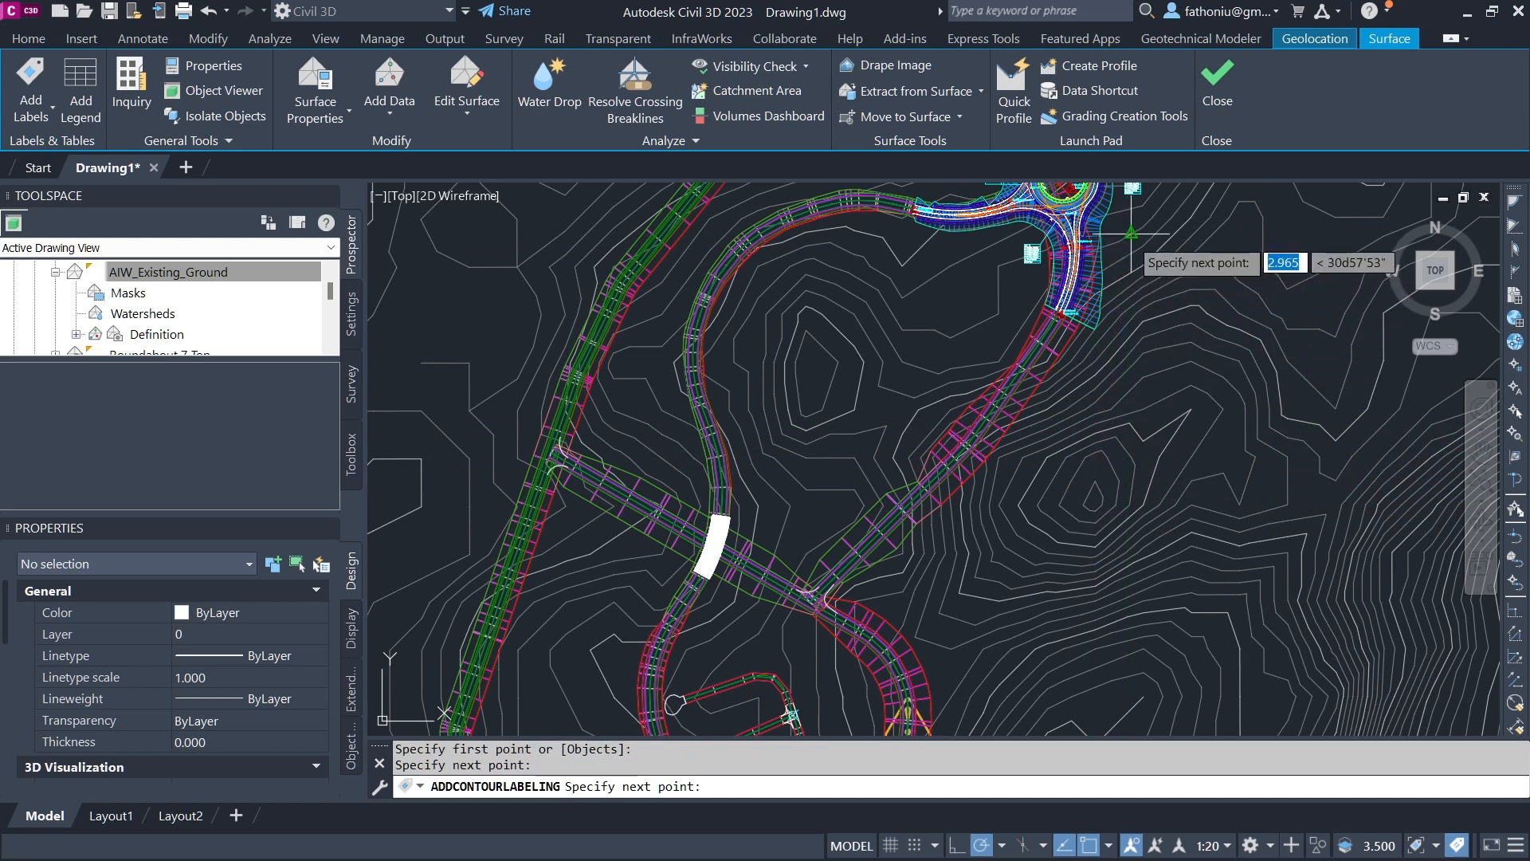
pyautogui.press('Return')
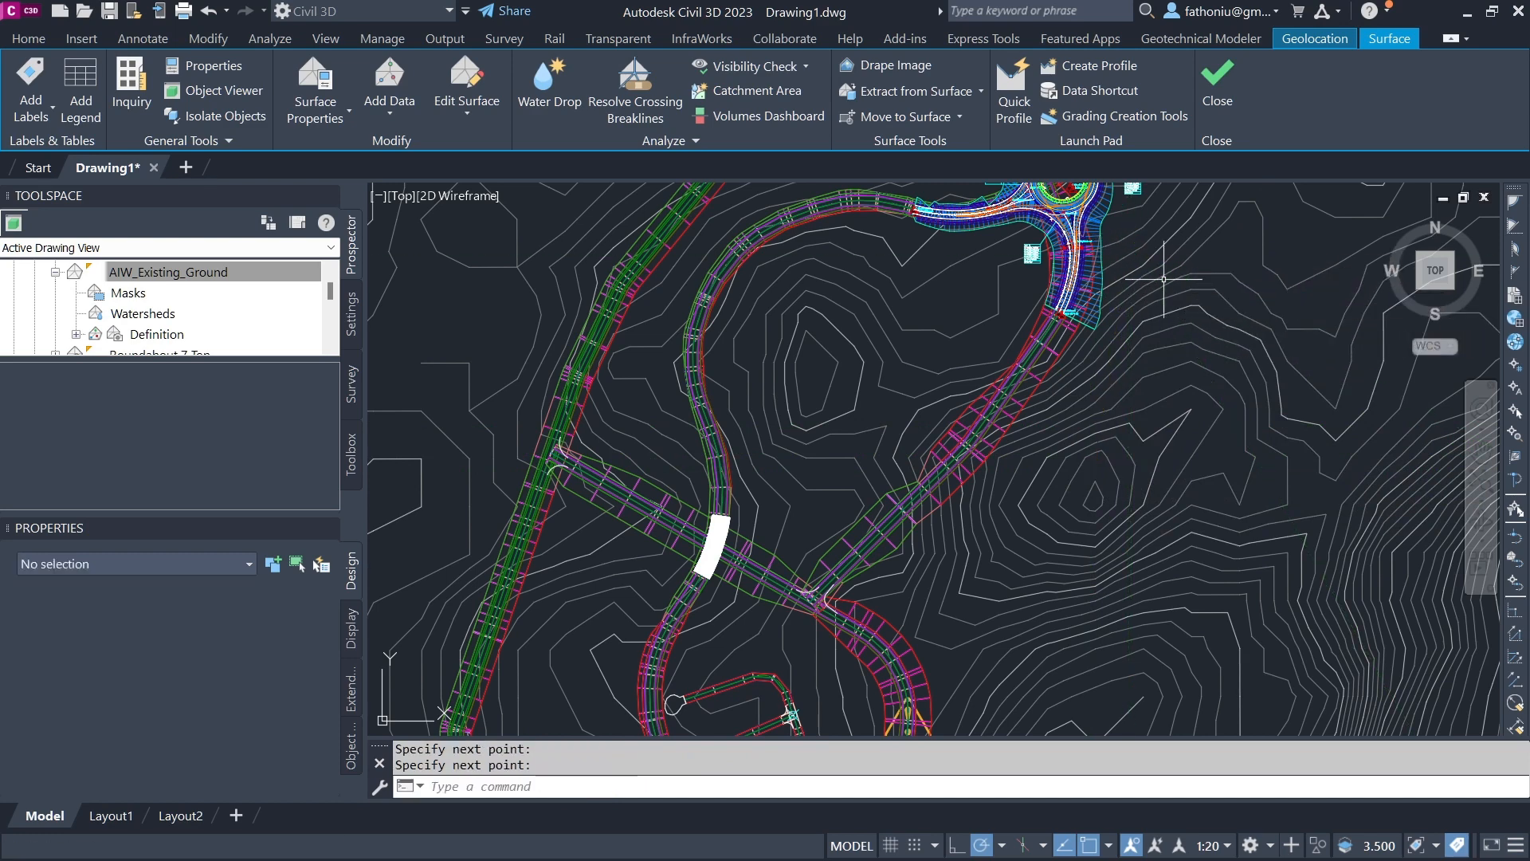
# Check the new contour labels at close range and set the annotation scale to 1:500
pyautogui.scroll(6, 1125, 406)
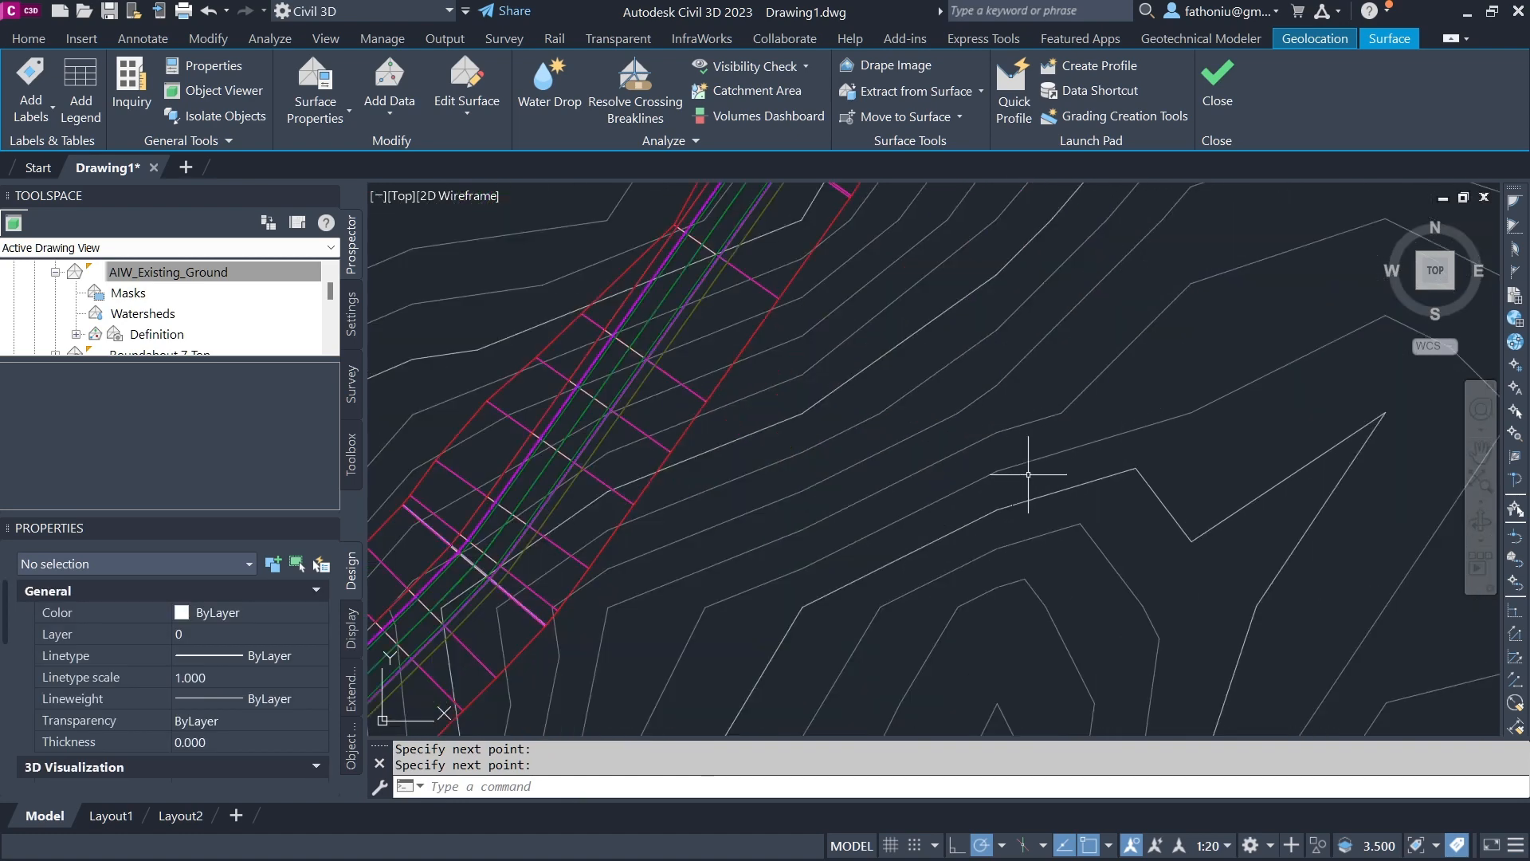
pyautogui.scroll(4, 1027, 494)
pyautogui.scroll(-2, 1025, 510)
pyautogui.scroll(2, 996, 513)
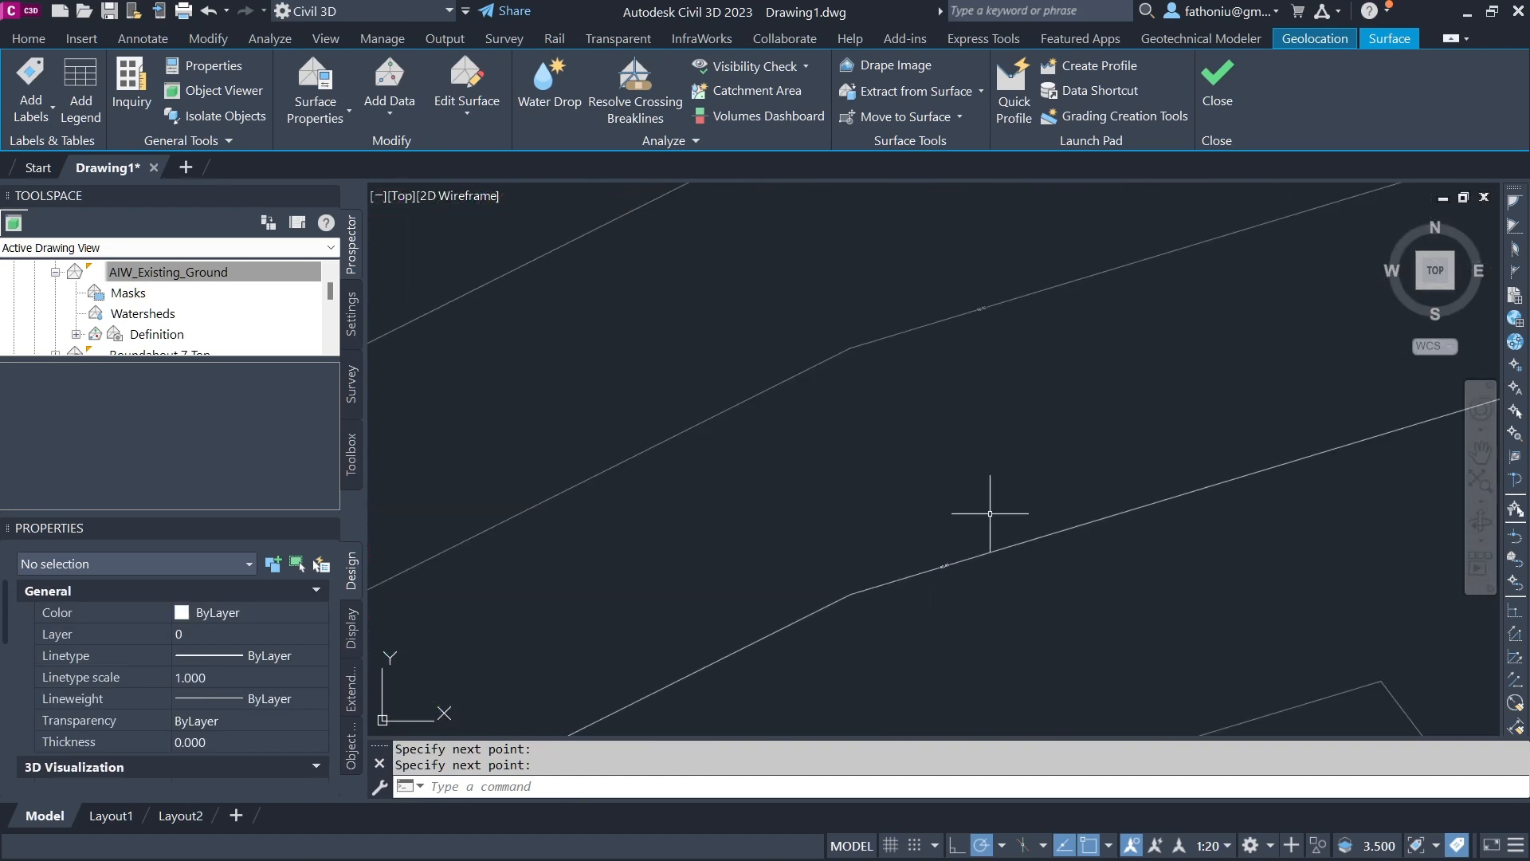
pyautogui.scroll(-4, 990, 513)
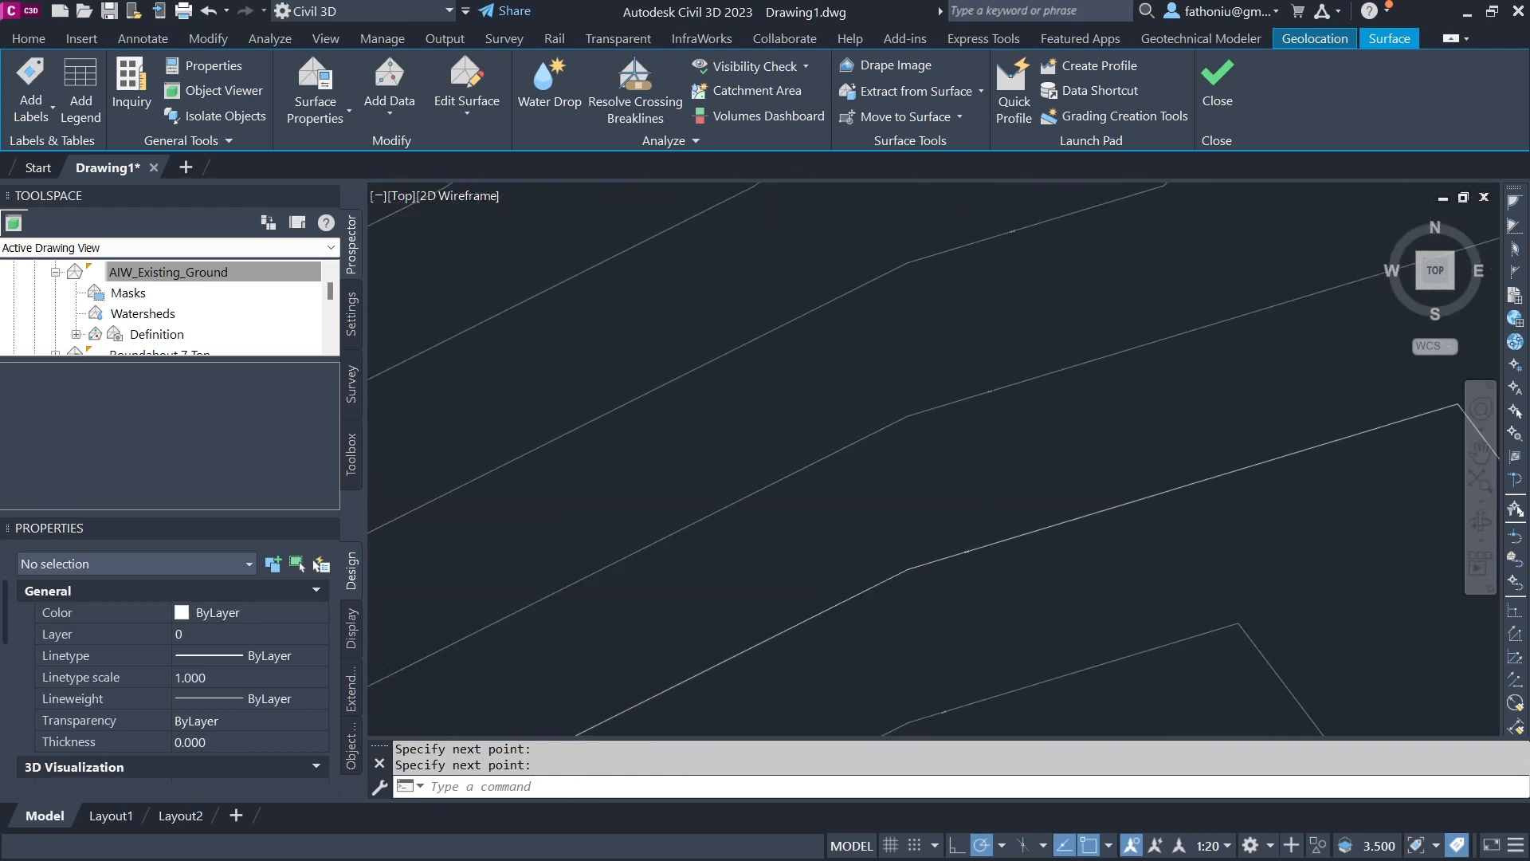
pyautogui.click(1228, 848)
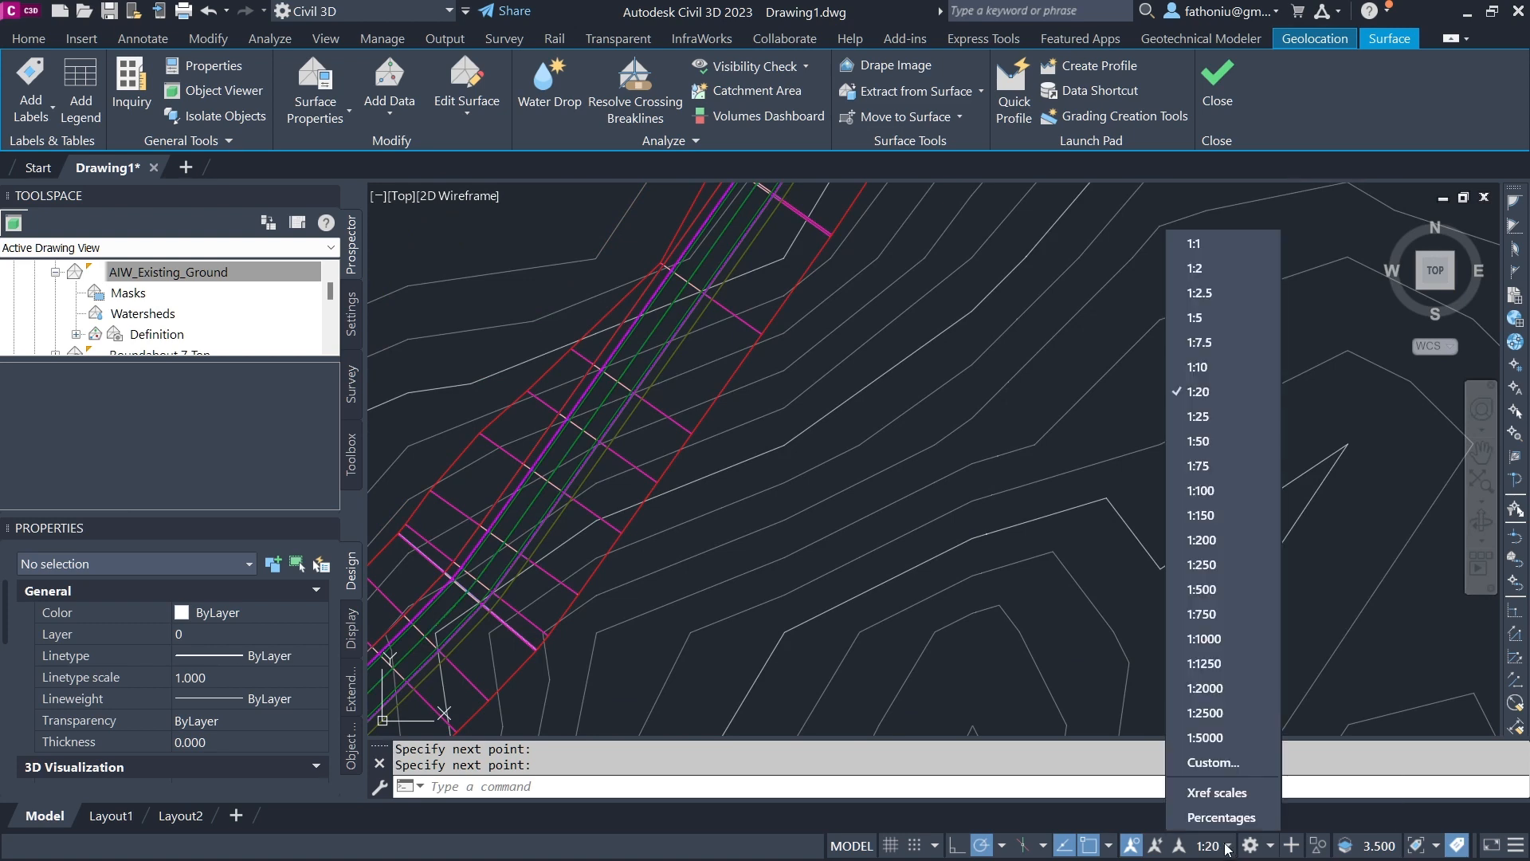
pyautogui.click(1202, 590)
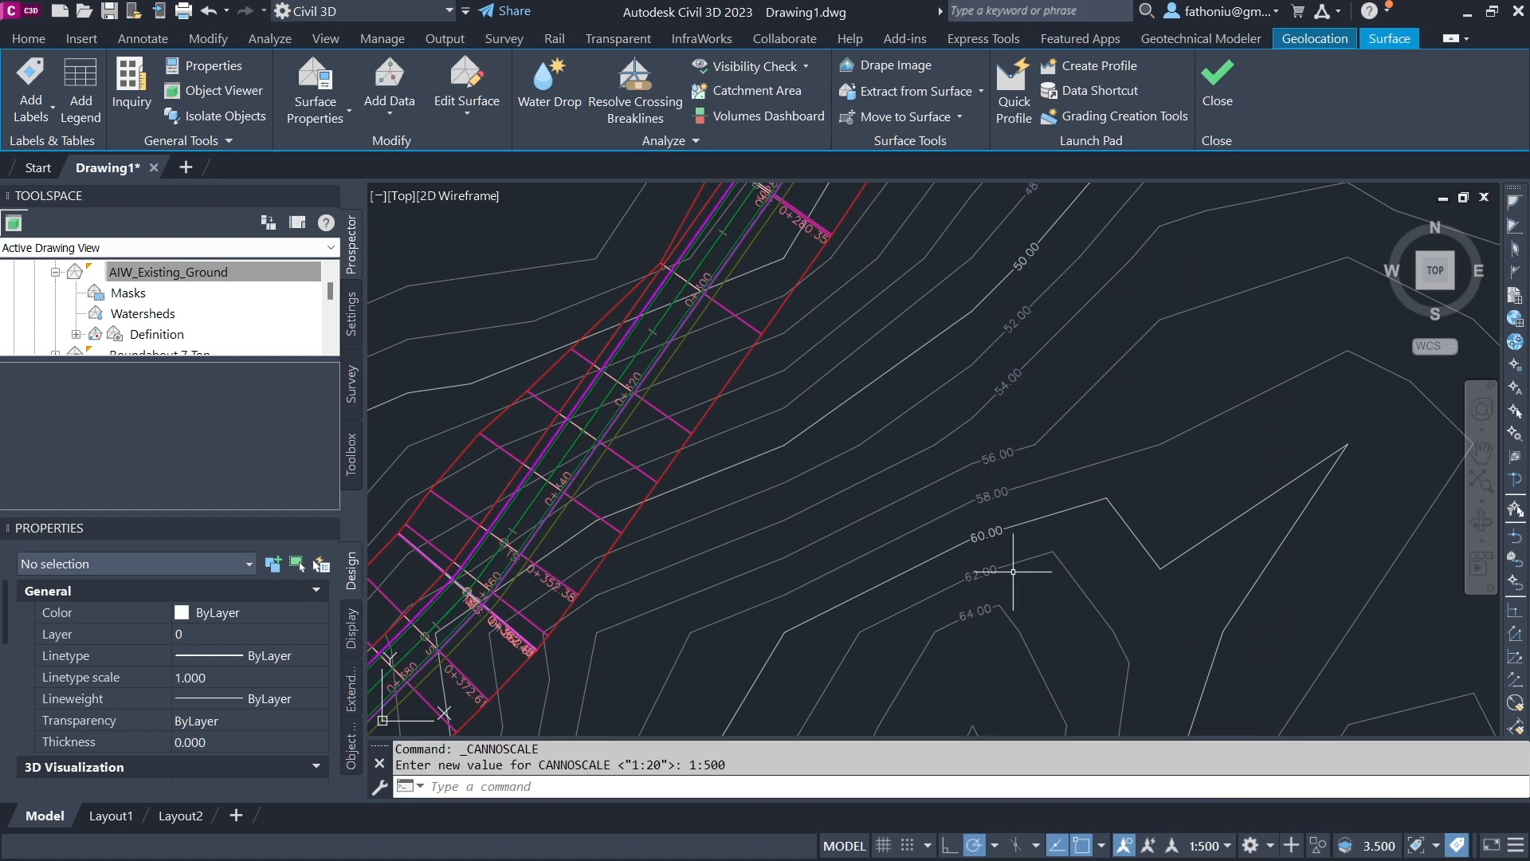
# Examine the contour elevation labels between the hilltop and the roundabout at close range and in the wider view
pyautogui.scroll(-5, 984, 630)
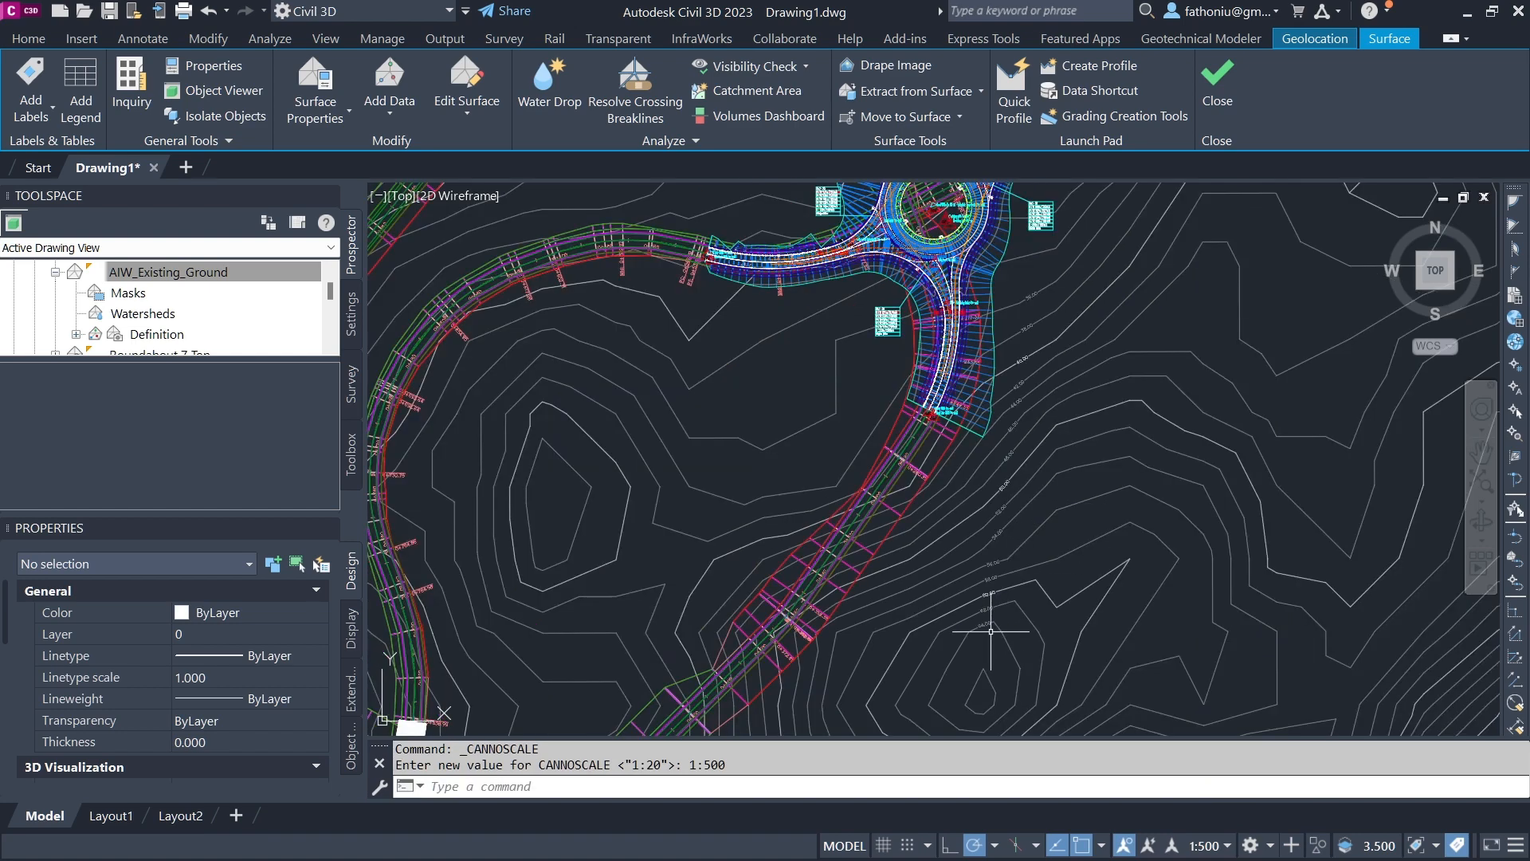
pyautogui.scroll(5, 1012, 479)
pyautogui.scroll(-4, 1032, 526)
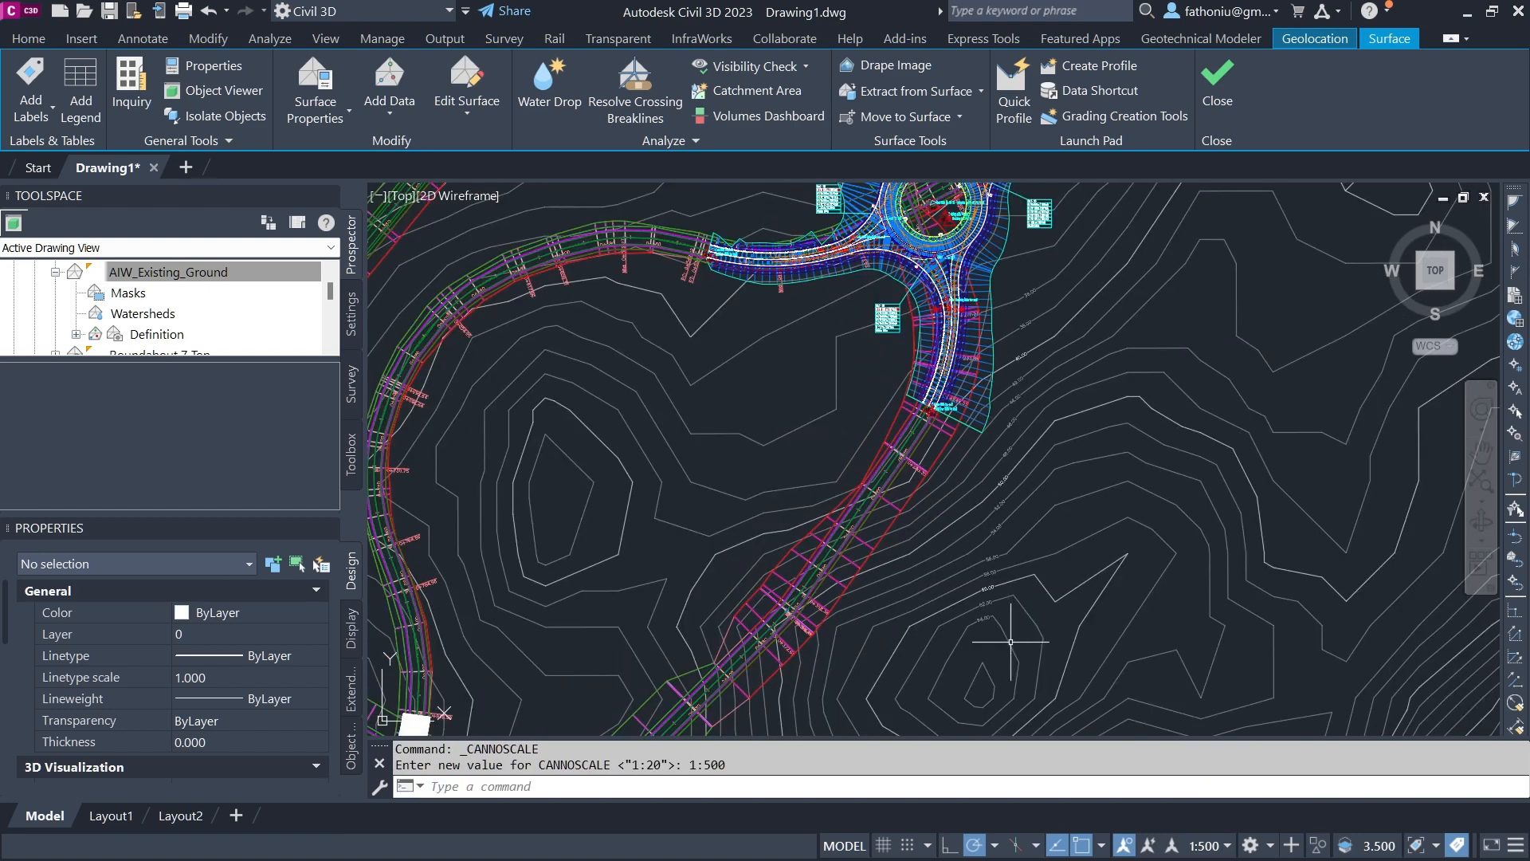
pyautogui.scroll(6, 1025, 606)
pyautogui.moveTo(973, 587); pyautogui.dragTo(963, 407, button='middle')
pyautogui.moveTo(1012, 337)
pyautogui.mouseDown(button='middle')
pyautogui.moveTo(1007, 571)
pyautogui.moveTo(1048, 453)
pyautogui.moveTo(1017, 643)
pyautogui.mouseUp(button='middle')
pyautogui.scroll(-3, 1025, 451)
pyautogui.scroll(-2, 1025, 605)
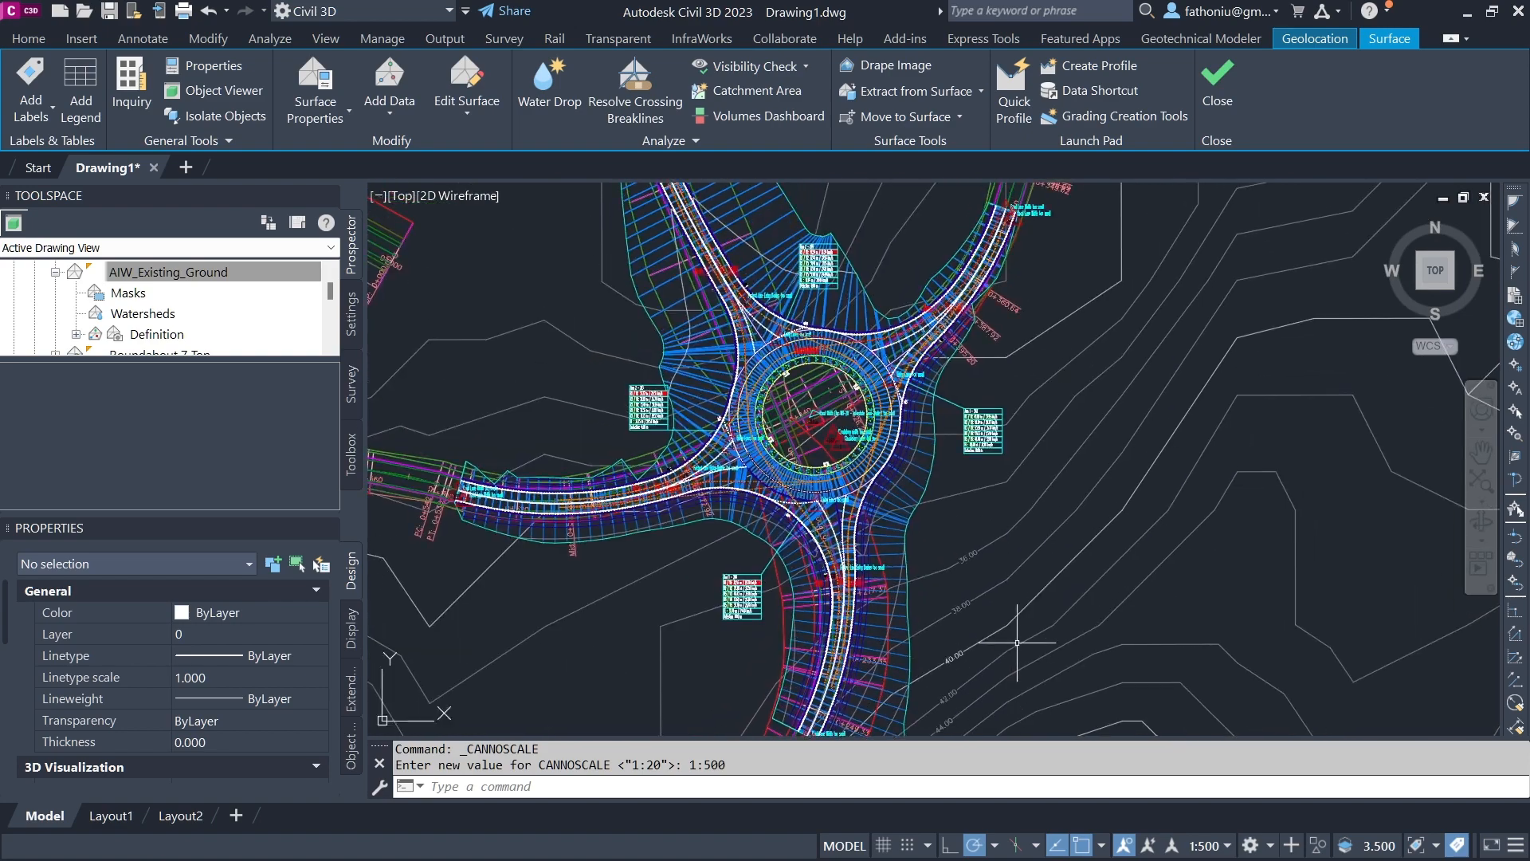
pyautogui.scroll(5, 984, 565)
pyautogui.scroll(-5, 964, 535)
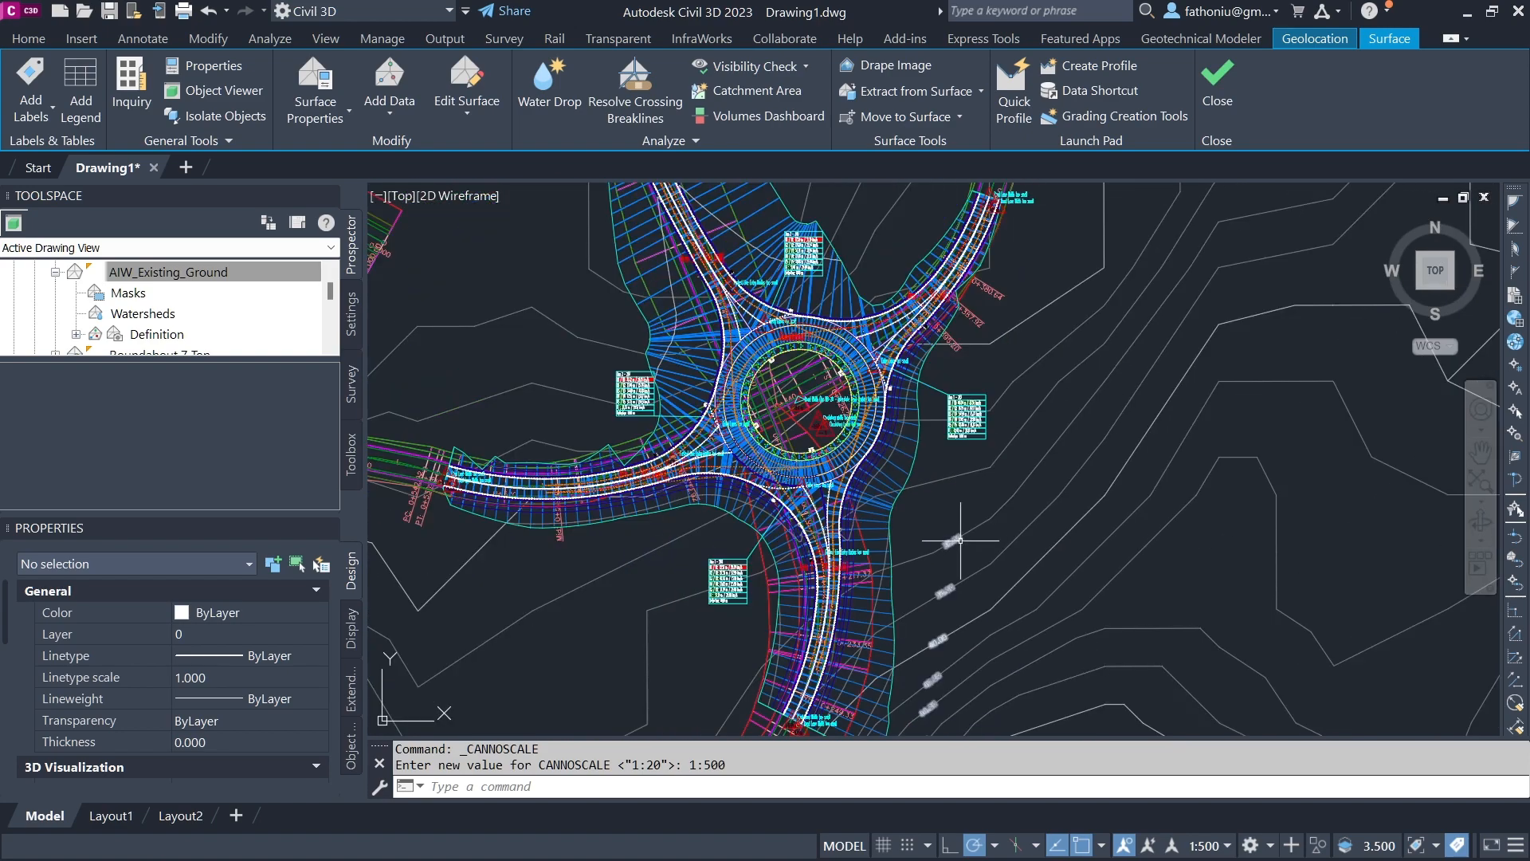
pyautogui.scroll(-4, 1017, 560)
pyautogui.moveTo(1018, 560); pyautogui.dragTo(967, 401, button='middle')
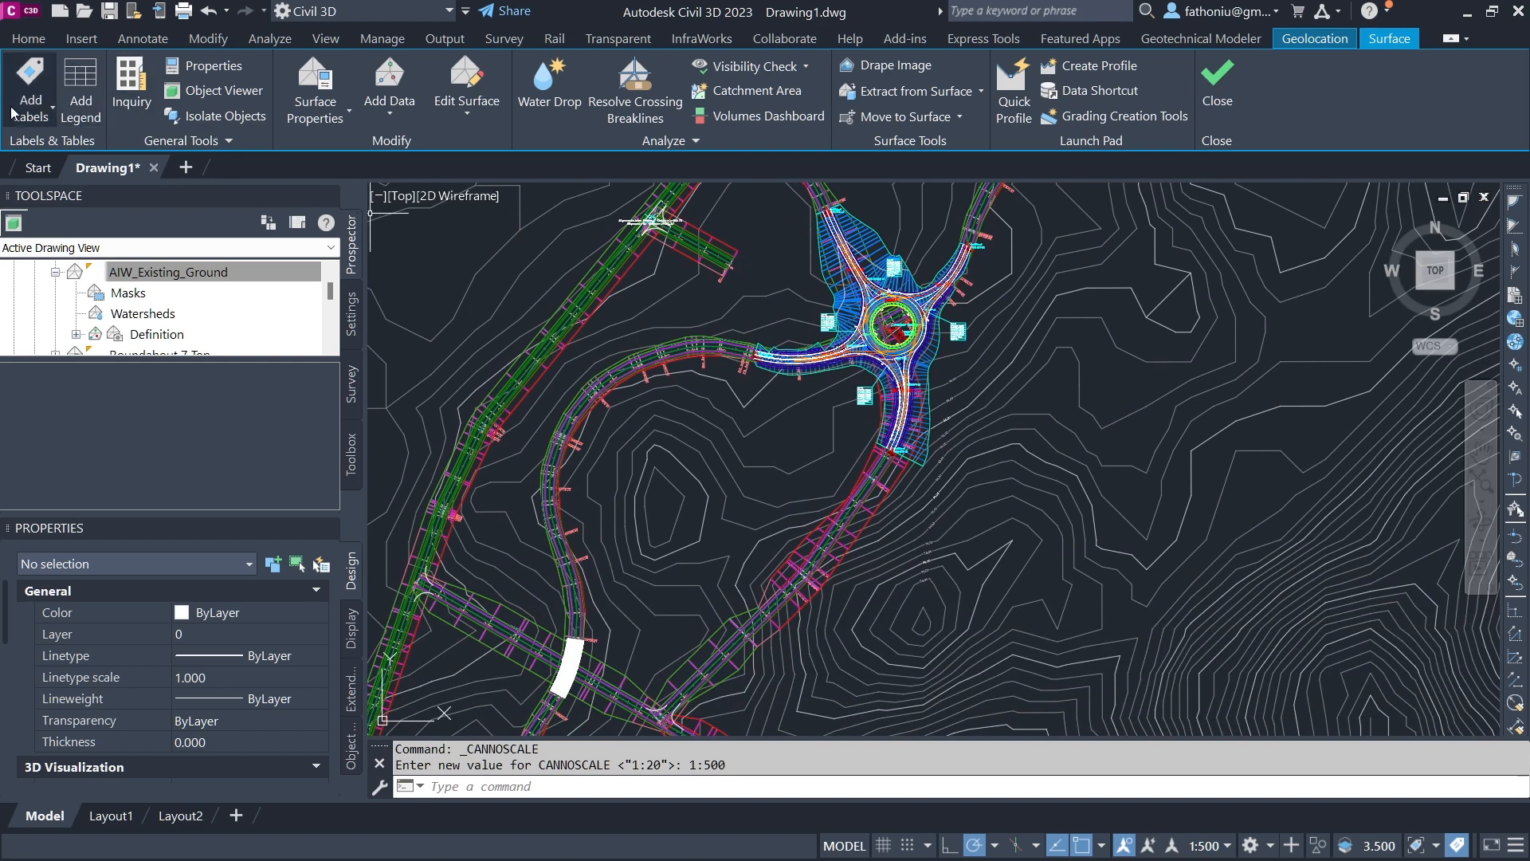
# Label multiple contours of the existing ground surface along a line from the large eastern hill's summit northwest down its slope
pyautogui.moveTo(1202, 447); pyautogui.dragTo(991, 390, button='middle')
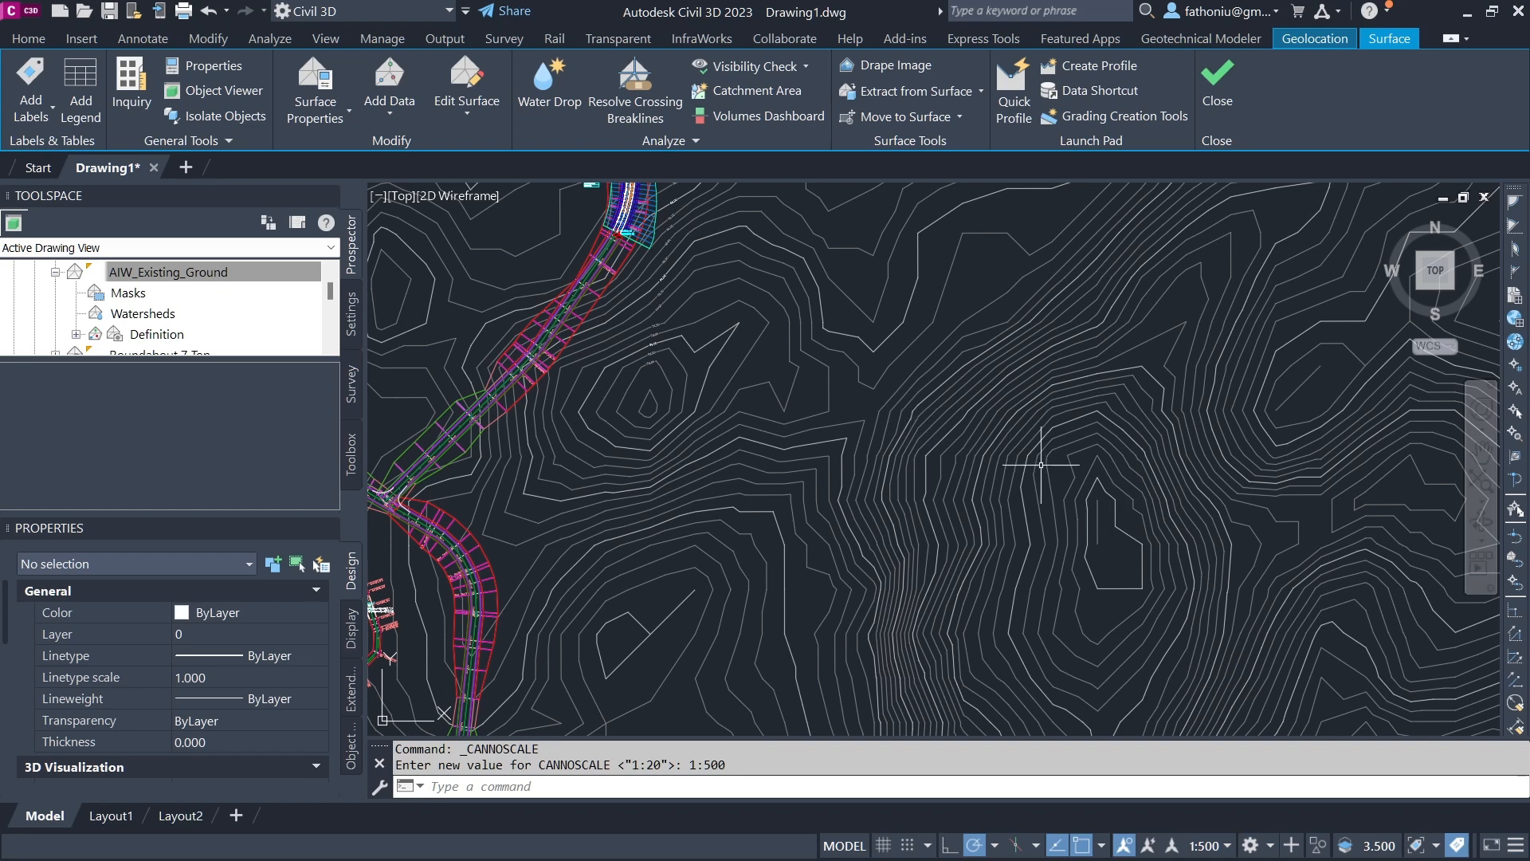
pyautogui.click(45, 113)
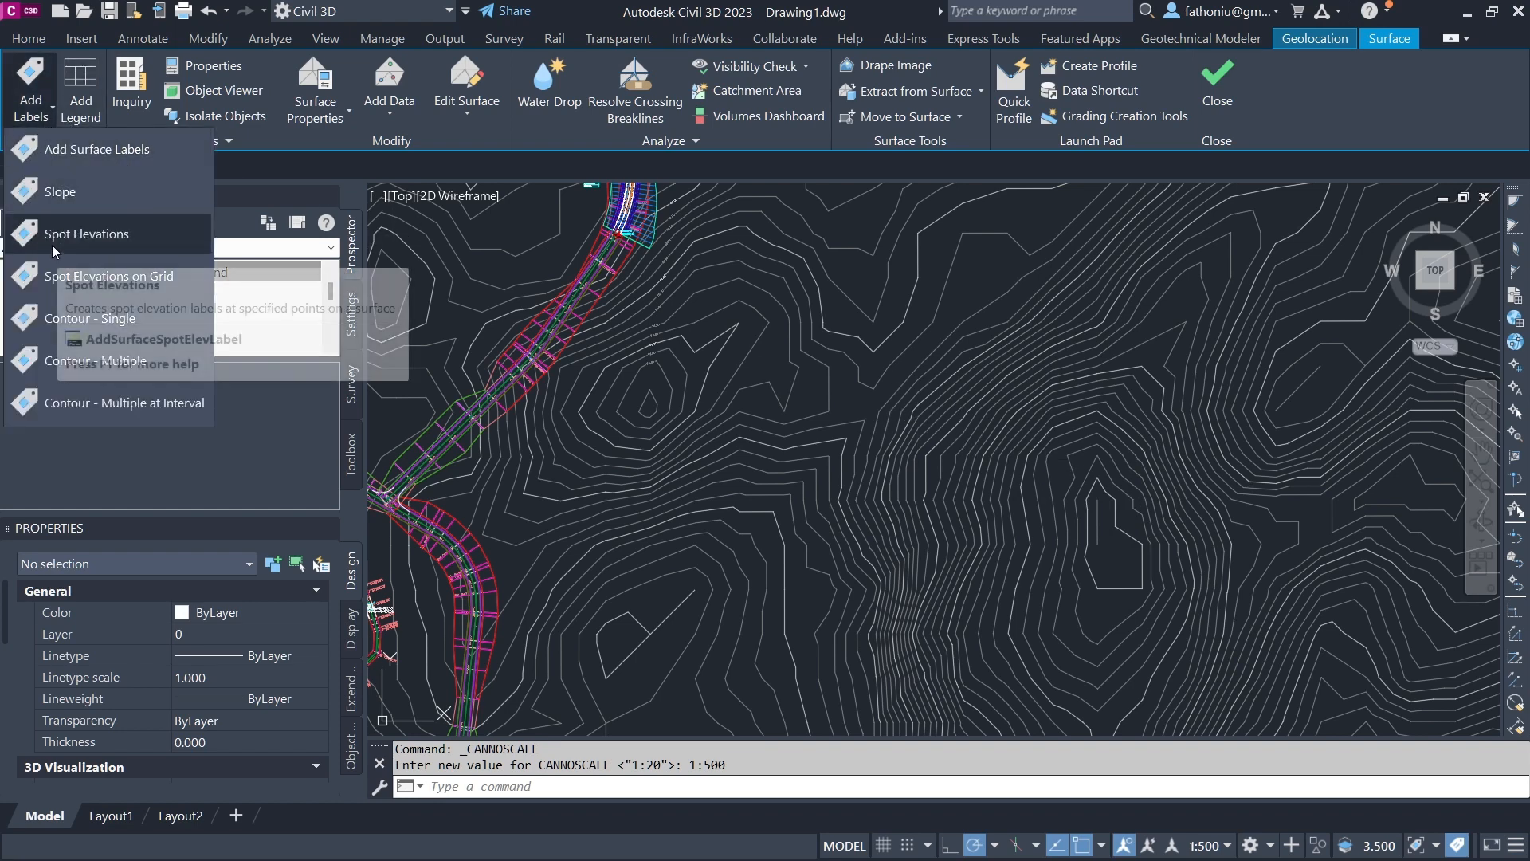
pyautogui.click(116, 363)
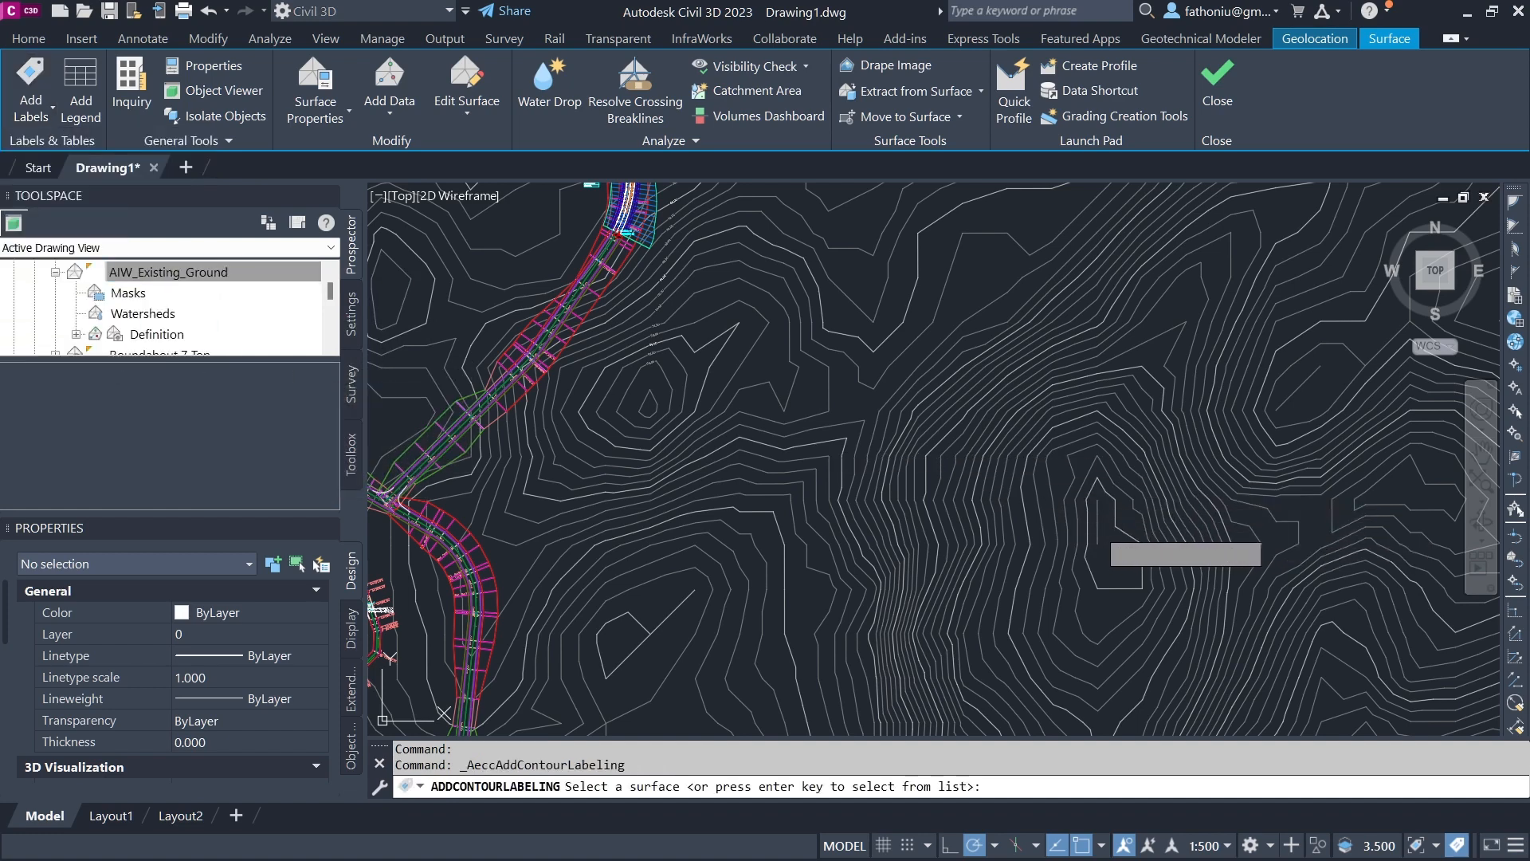
pyautogui.click(1098, 528)
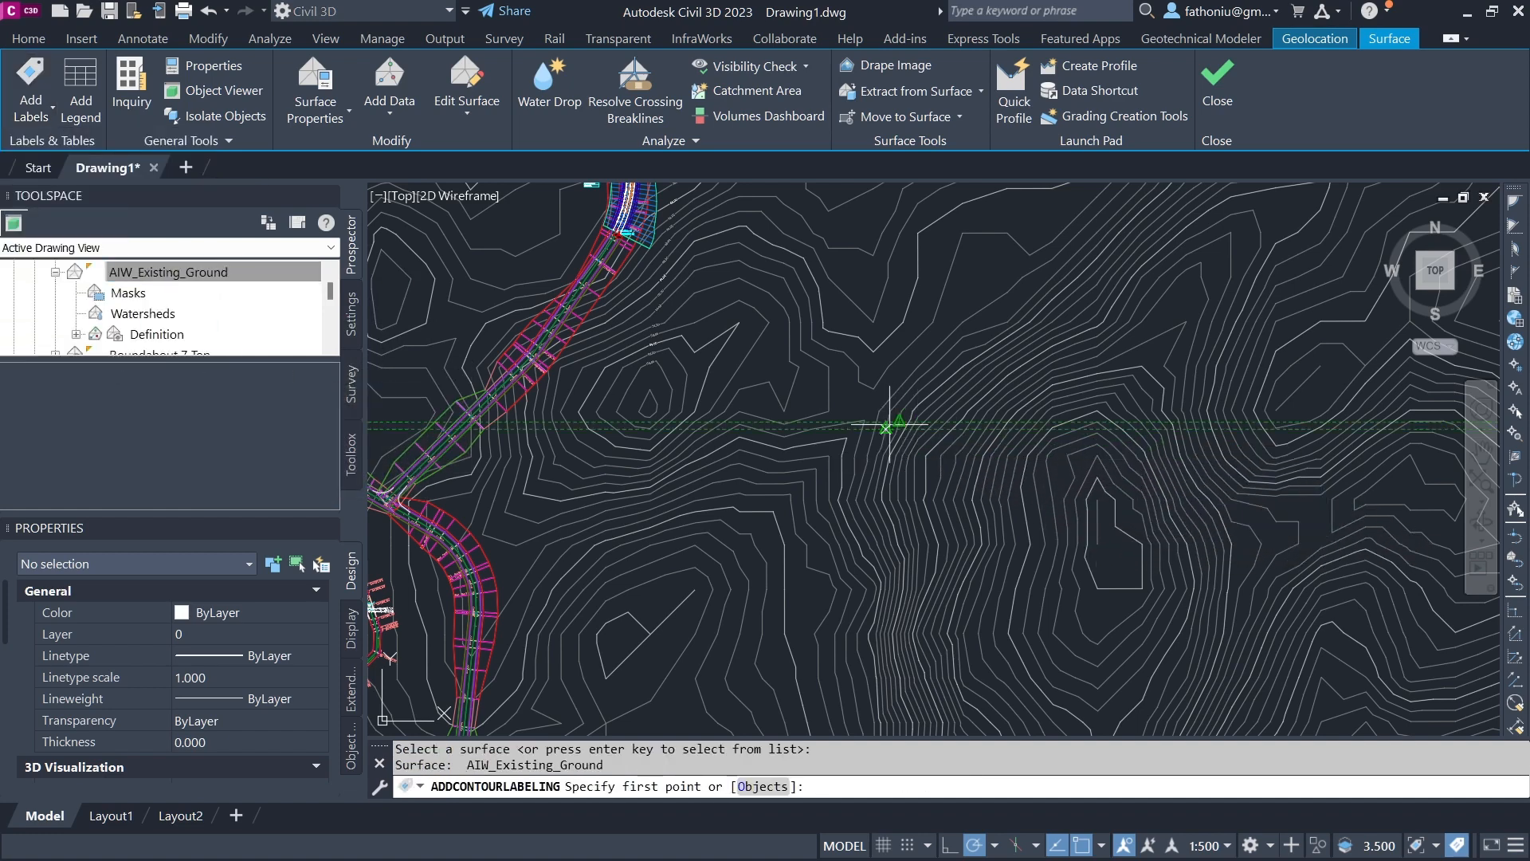
pyautogui.click(1098, 522)
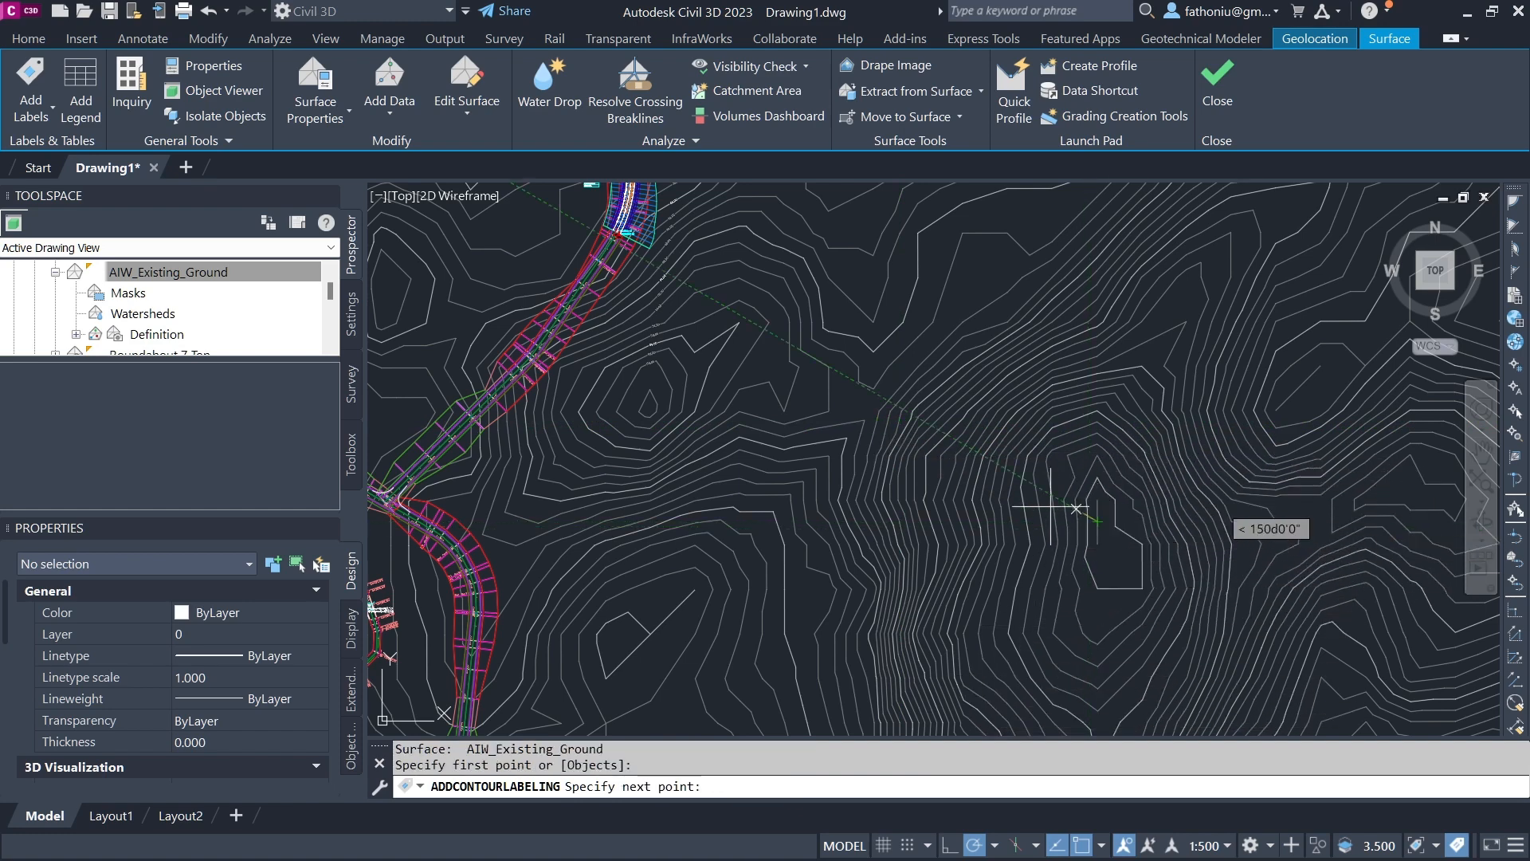
pyautogui.click(877, 422)
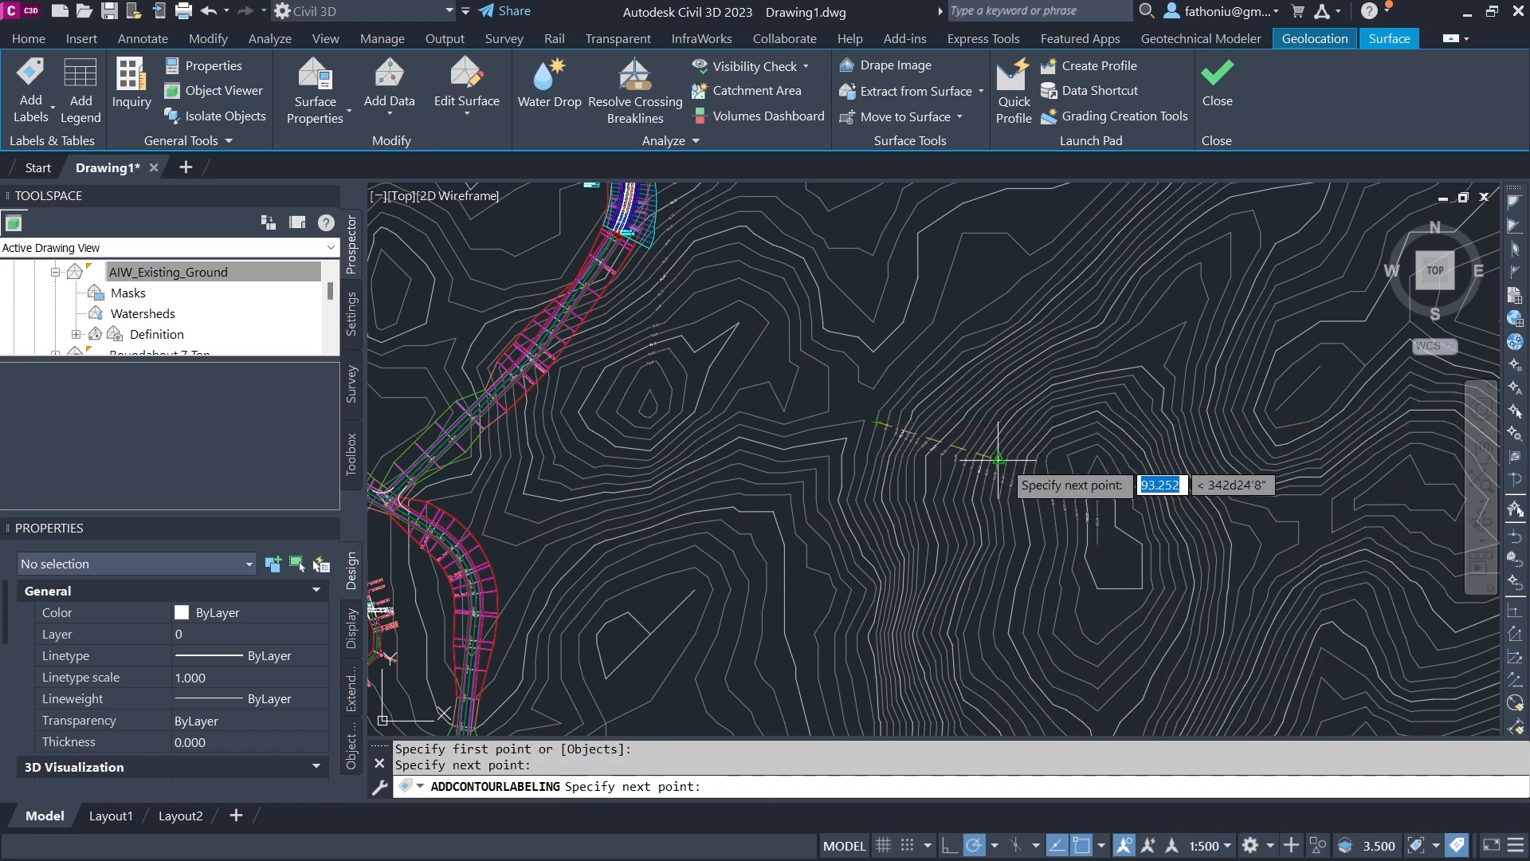
pyautogui.press('Return')
pyautogui.scroll(5, 1052, 510)
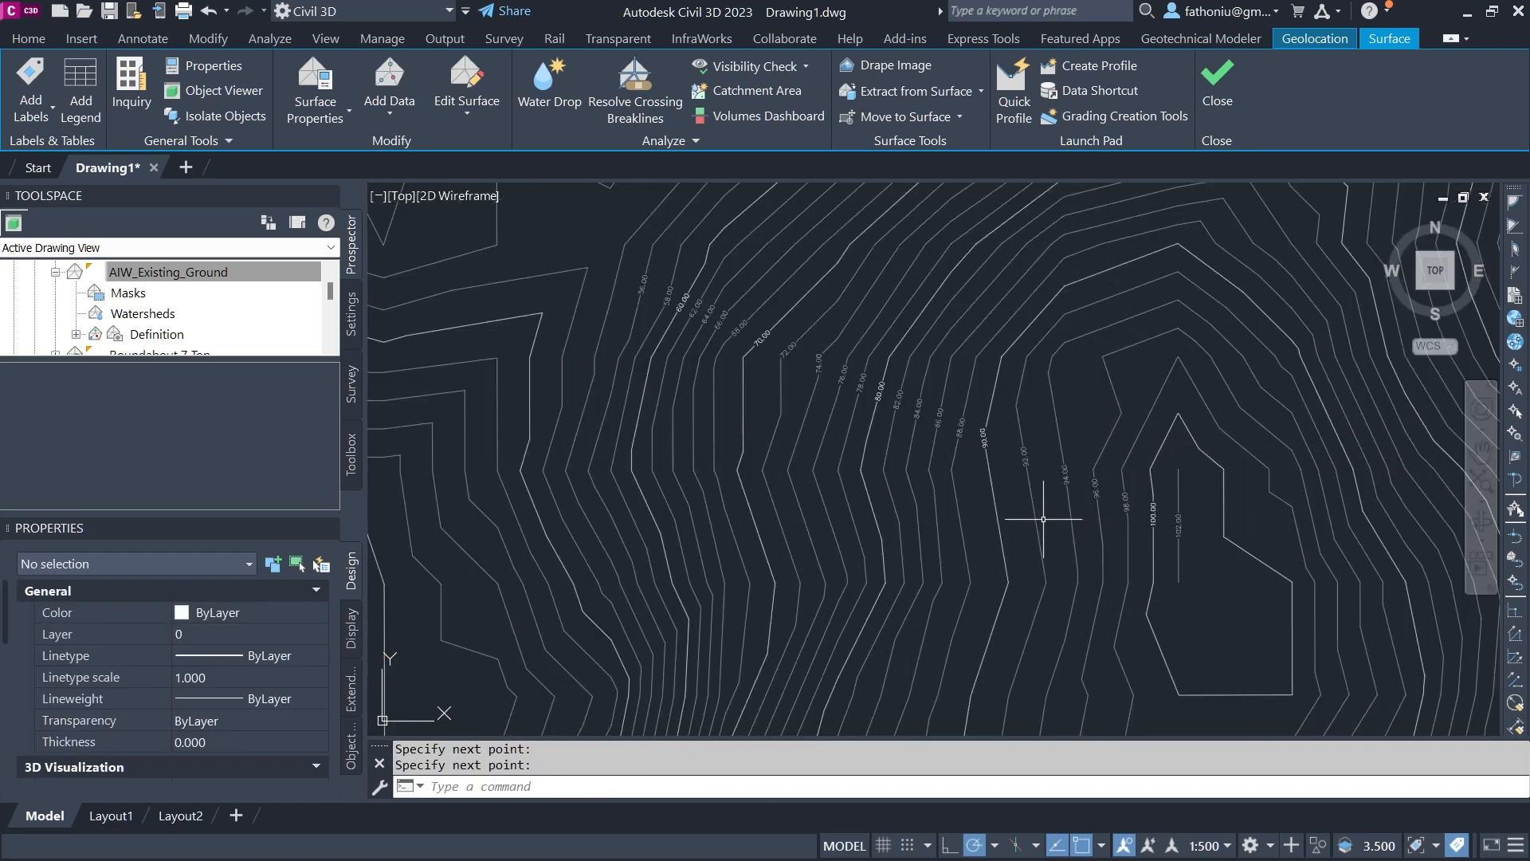
pyautogui.scroll(2, 1257, 527)
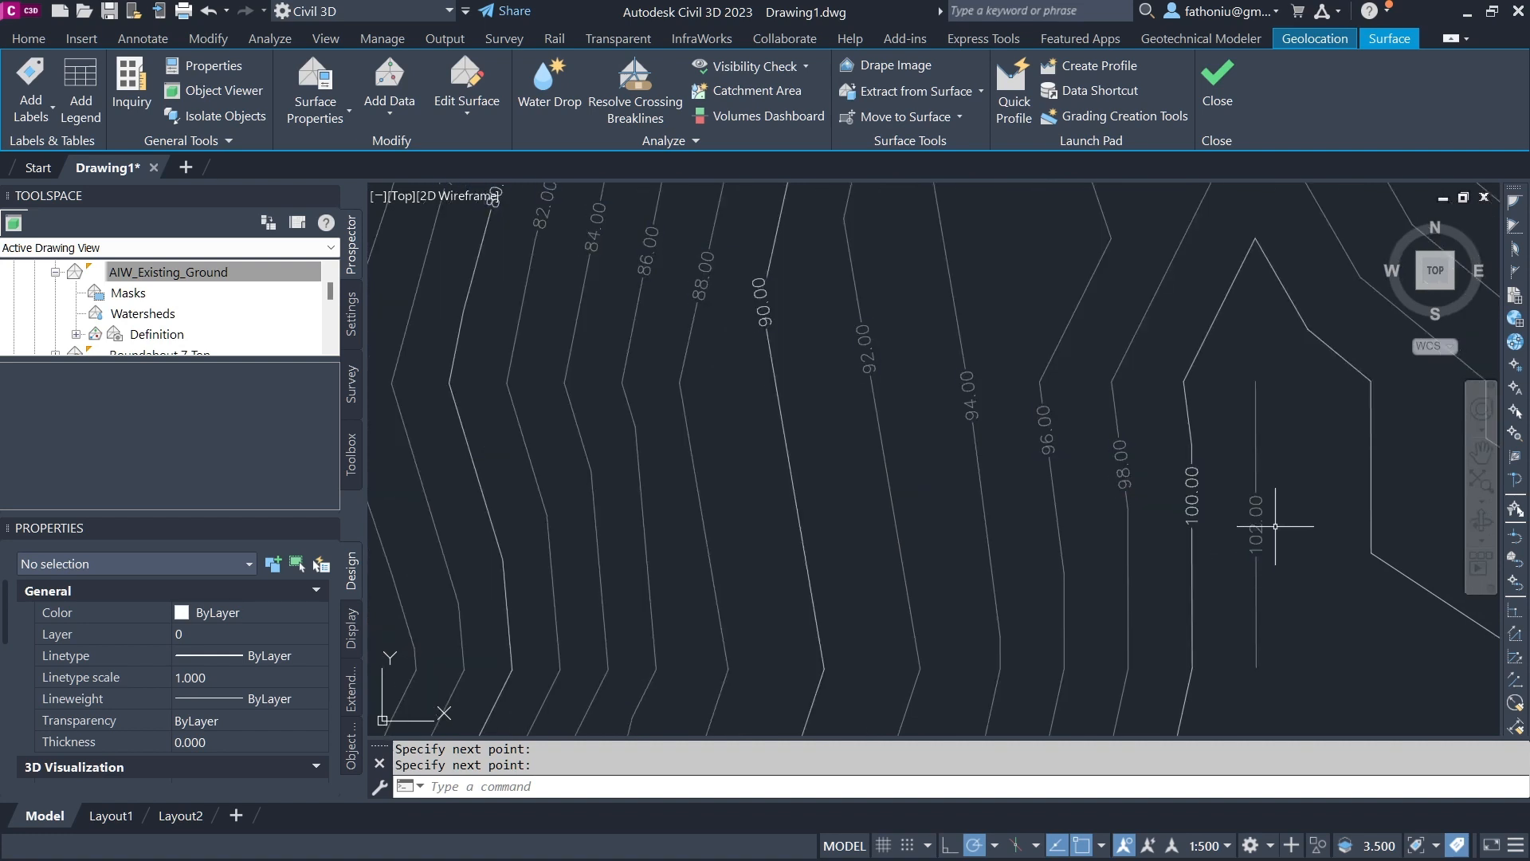
pyautogui.scroll(-5, 1276, 526)
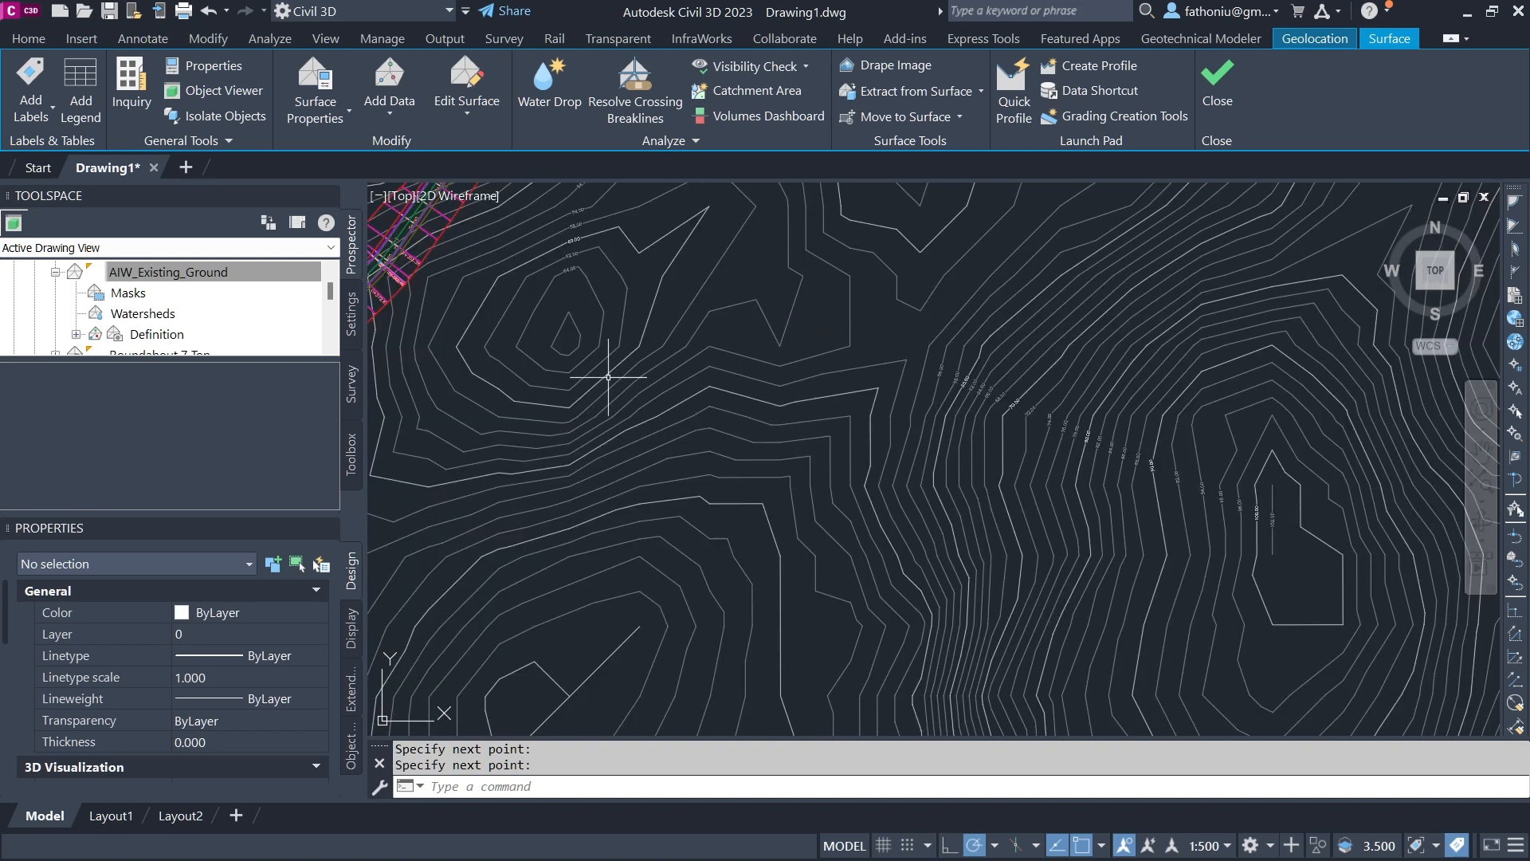
# Examine the general statistics of the AIW_Existing_Ground surface, including its coordinate extents and its minimum, maximum and mean elevations
pyautogui.click(195, 274)
pyautogui.rightClick(197, 279)
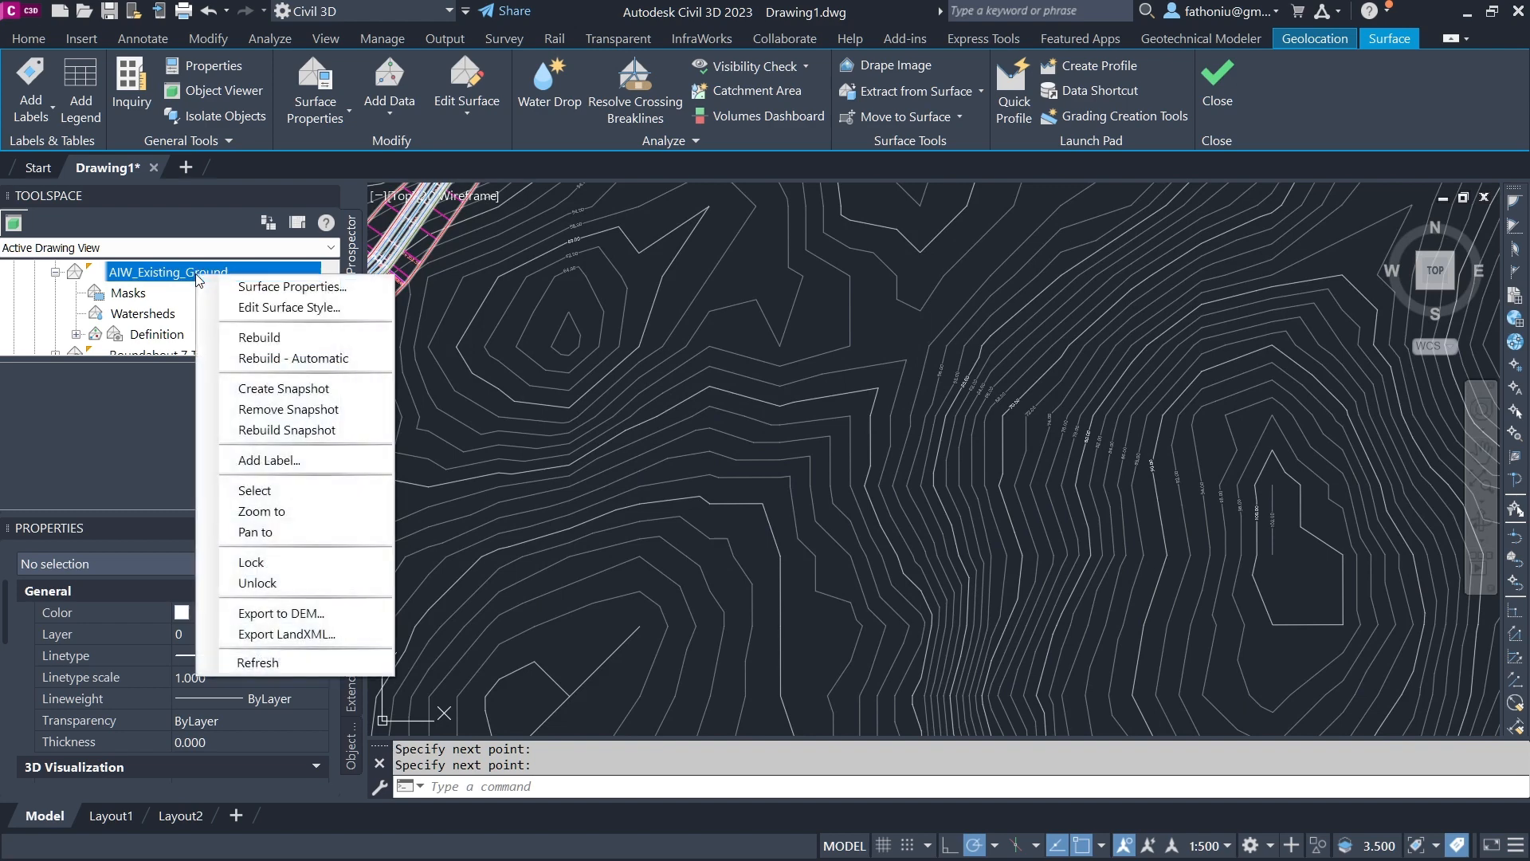
pyautogui.click(281, 288)
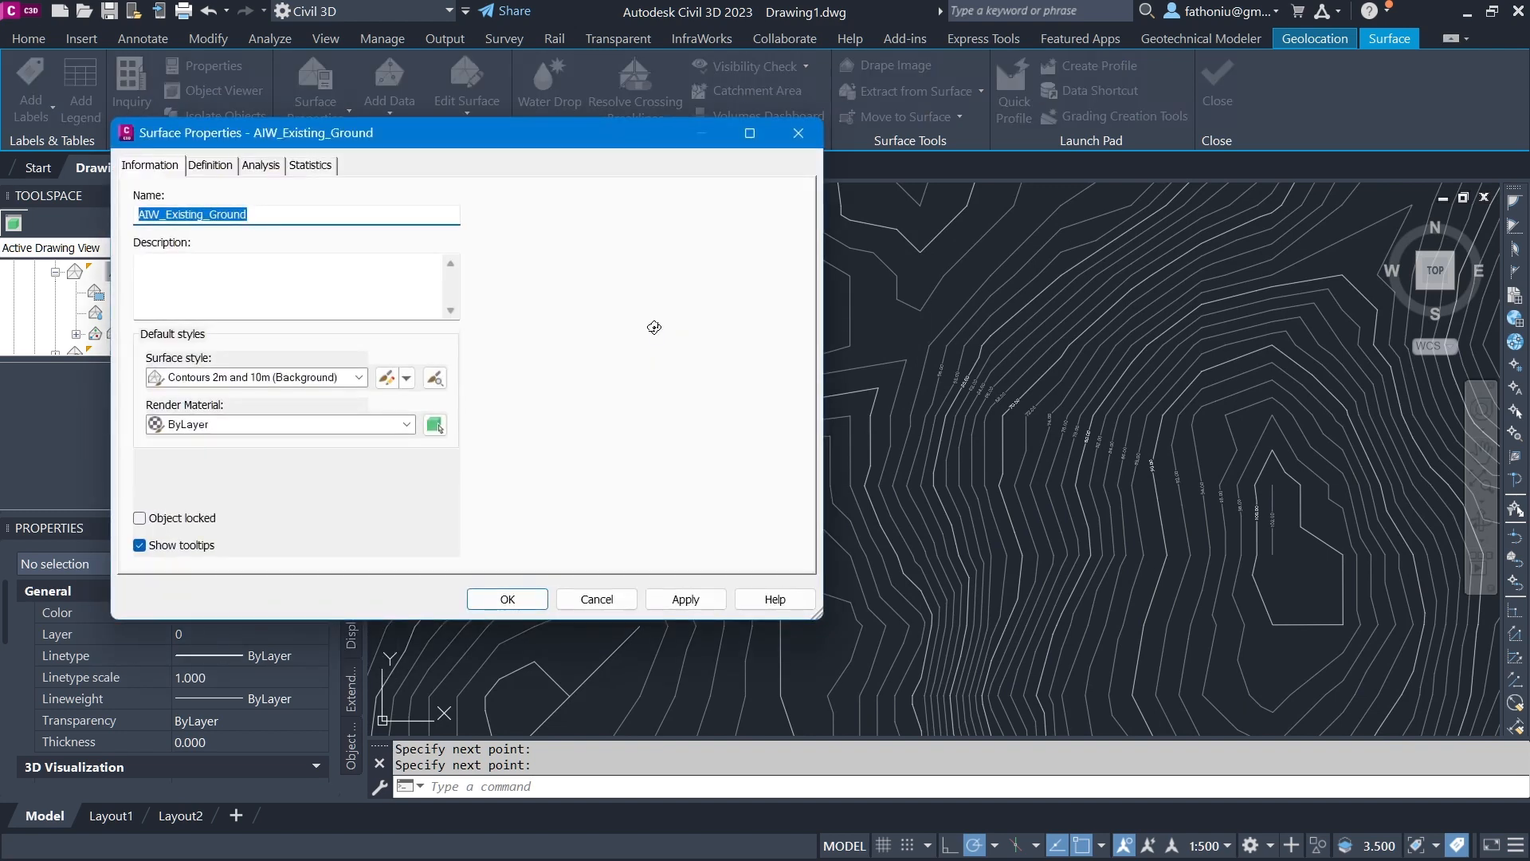
pyautogui.moveTo(458, 145); pyautogui.dragTo(784, 166)
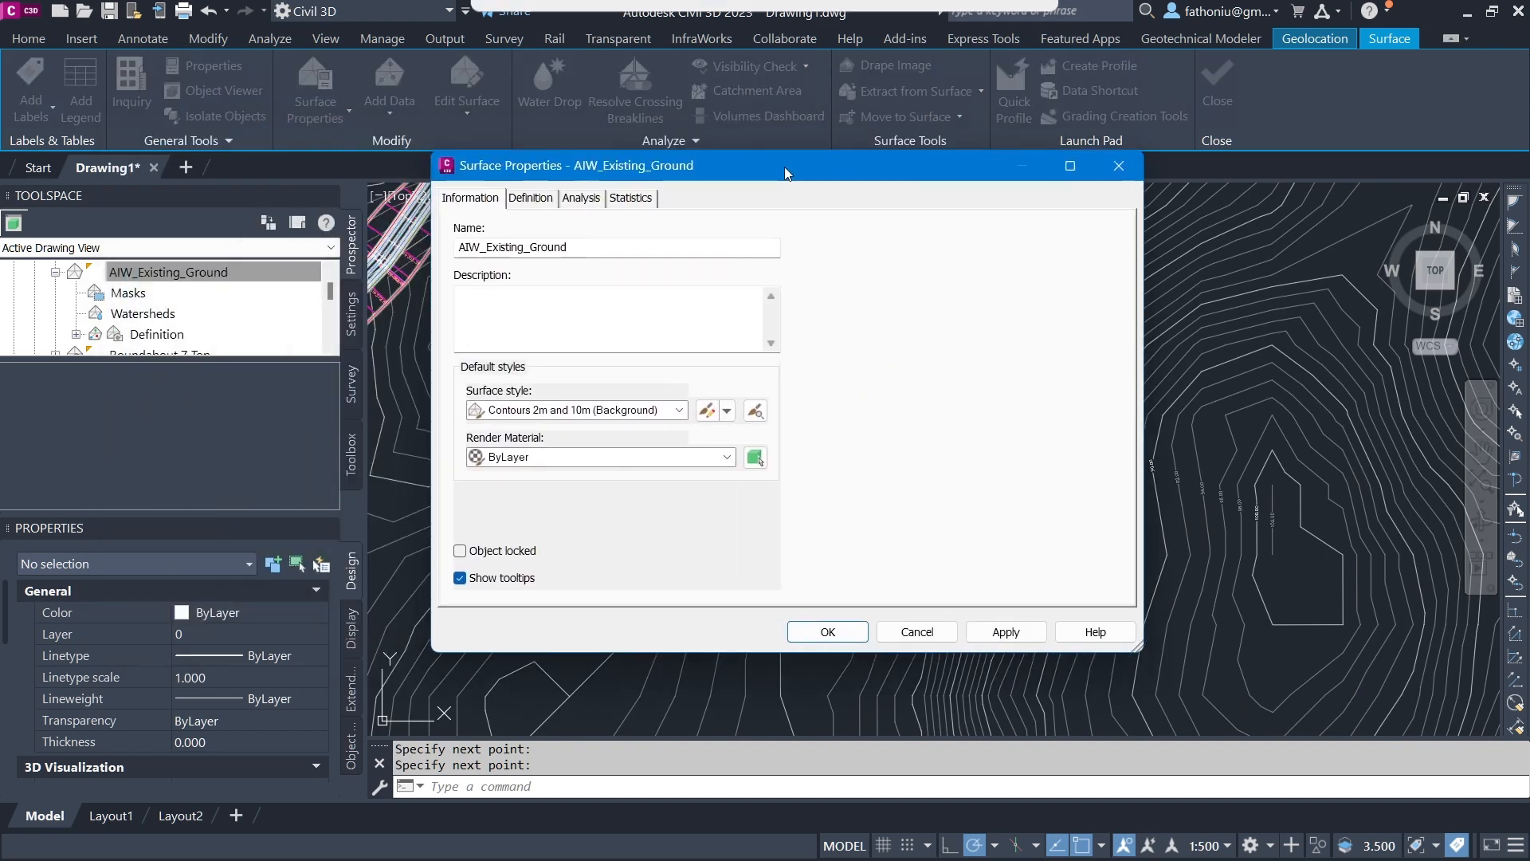
pyautogui.click(628, 200)
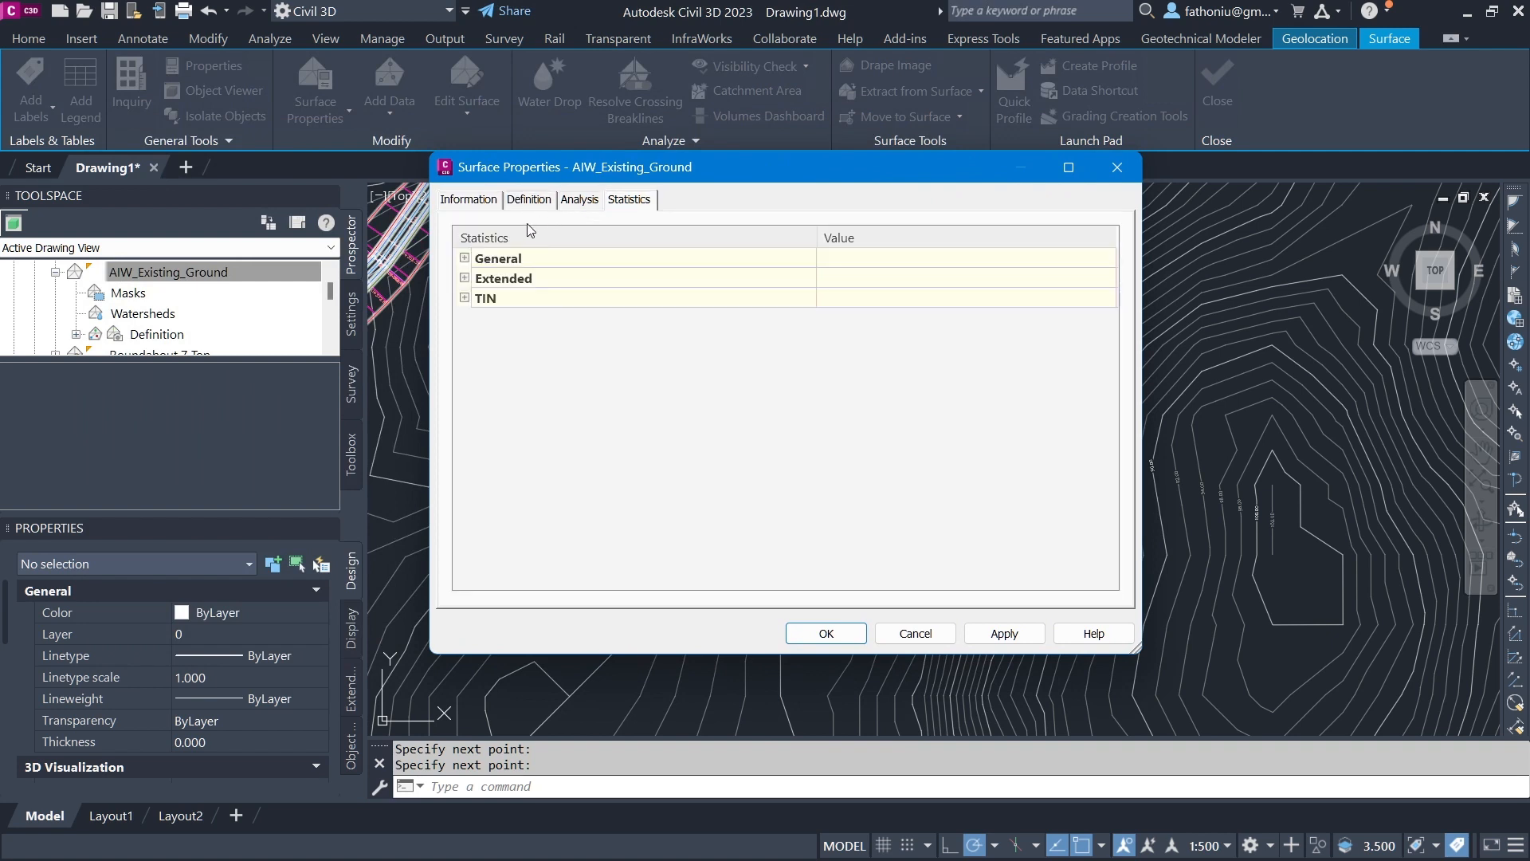
pyautogui.click(465, 259)
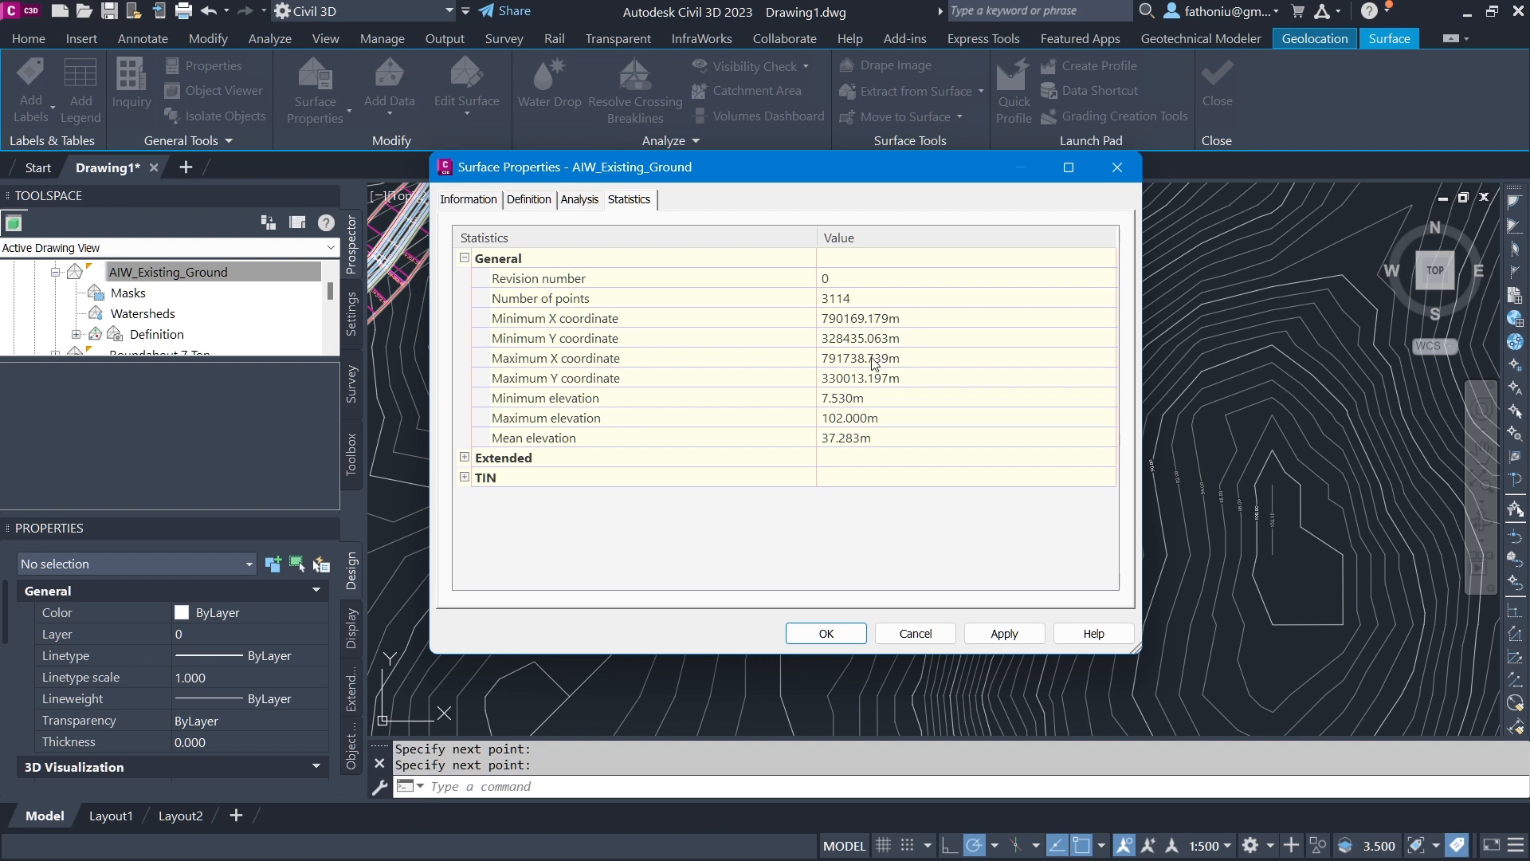
# Run a Slope Arrows analysis with 8 ranges on the existing ground surface, preview its legend table and apply it
pyautogui.click(579, 200)
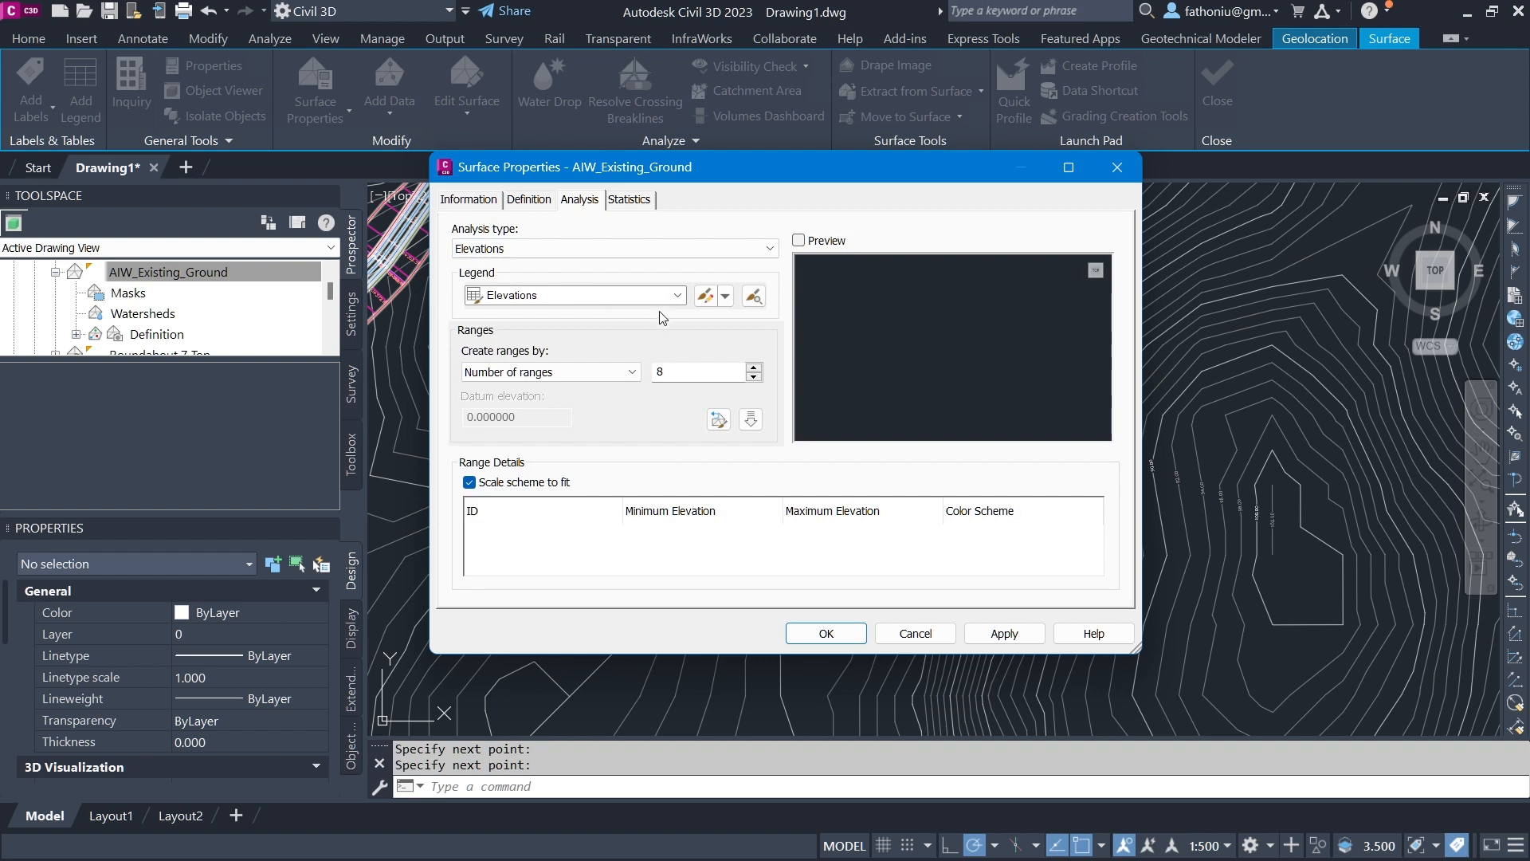
pyautogui.click(677, 295)
pyautogui.click(679, 296)
pyautogui.click(771, 250)
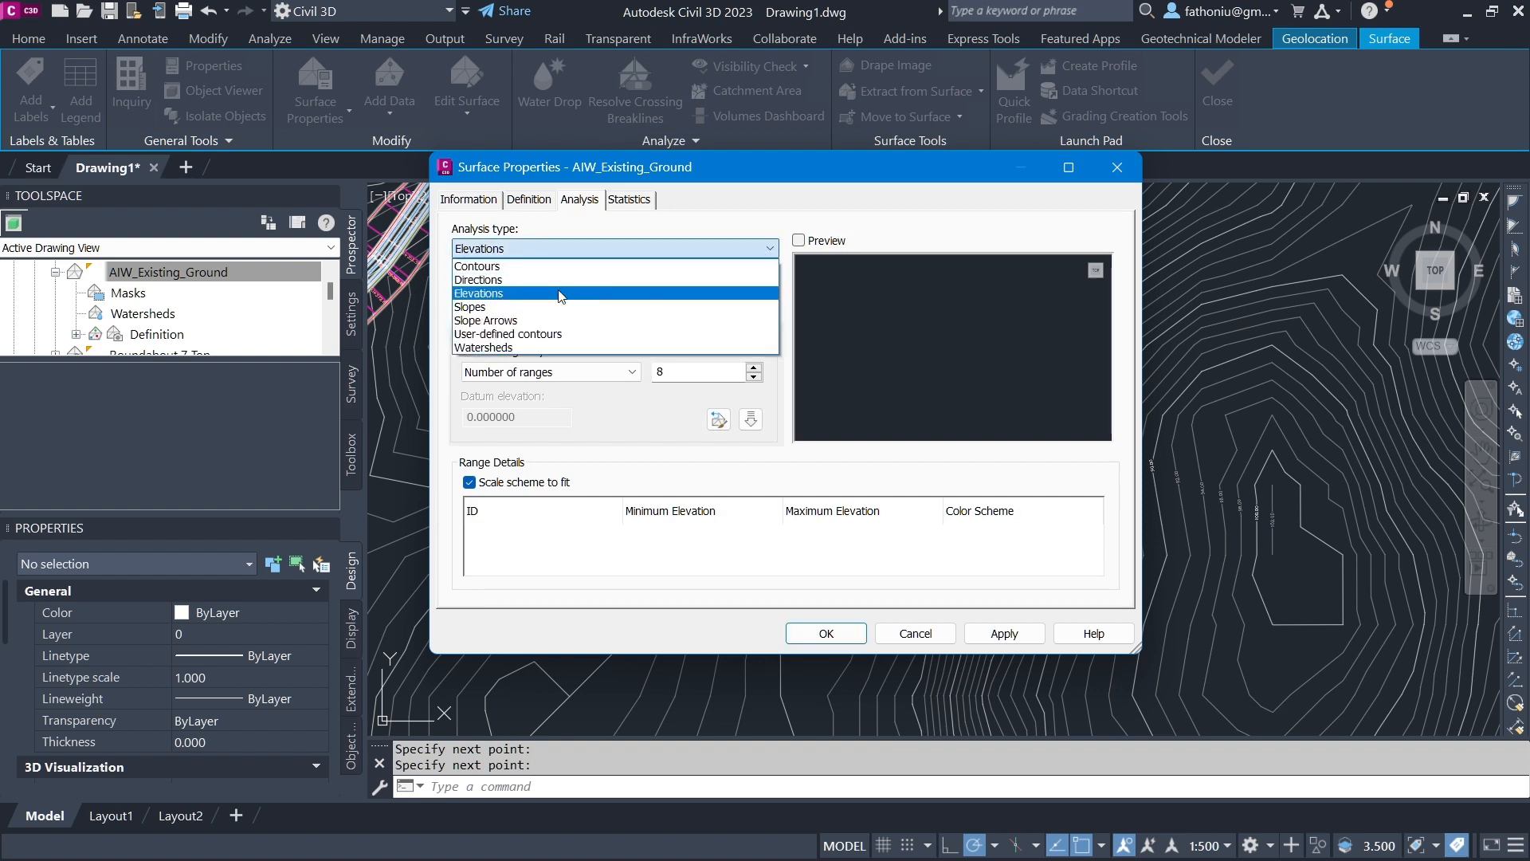
pyautogui.click(519, 320)
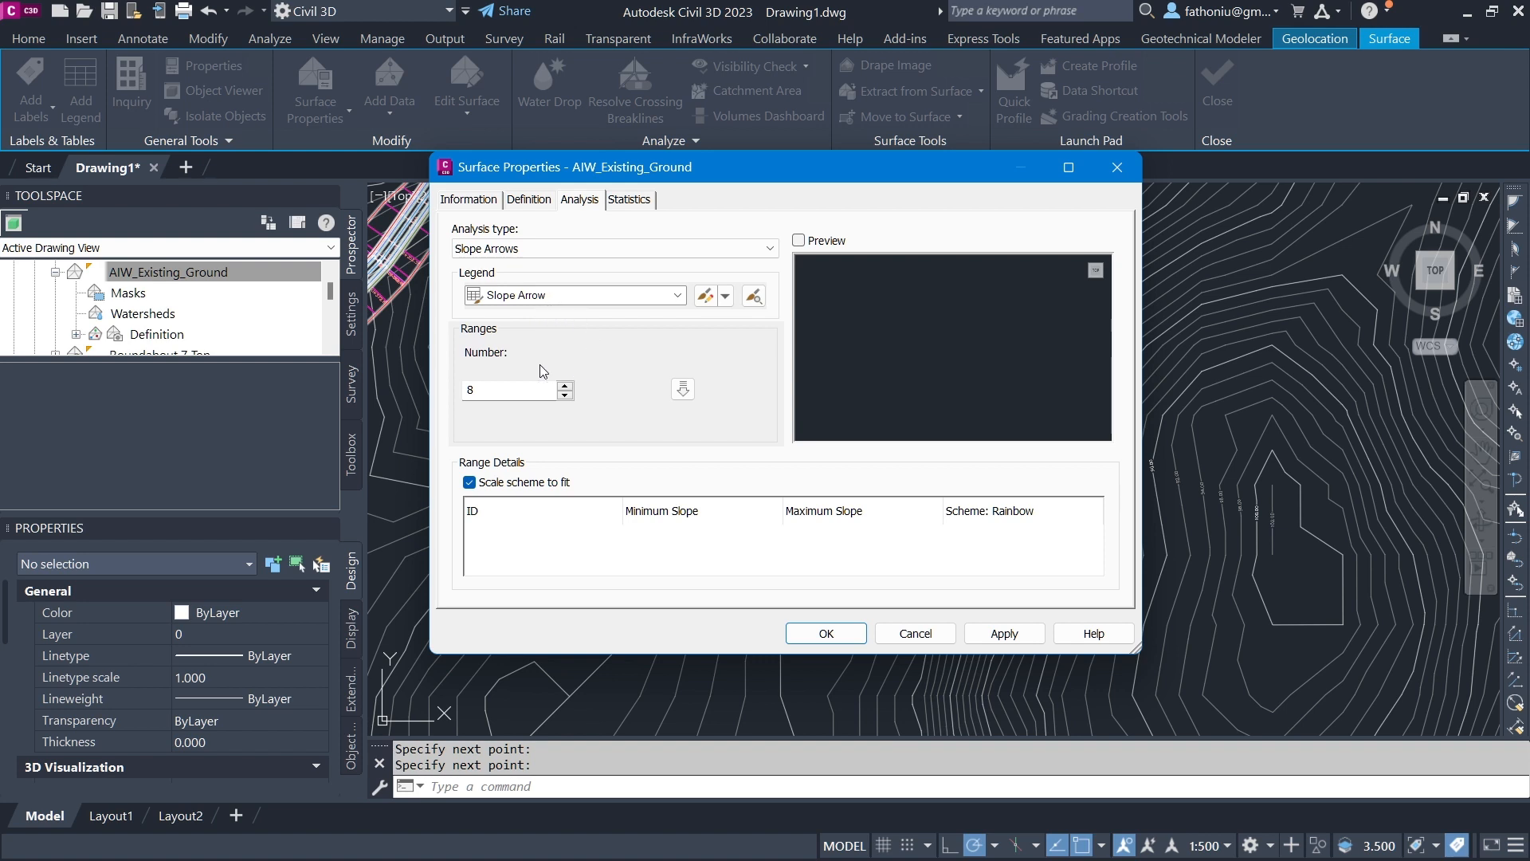
pyautogui.click(683, 390)
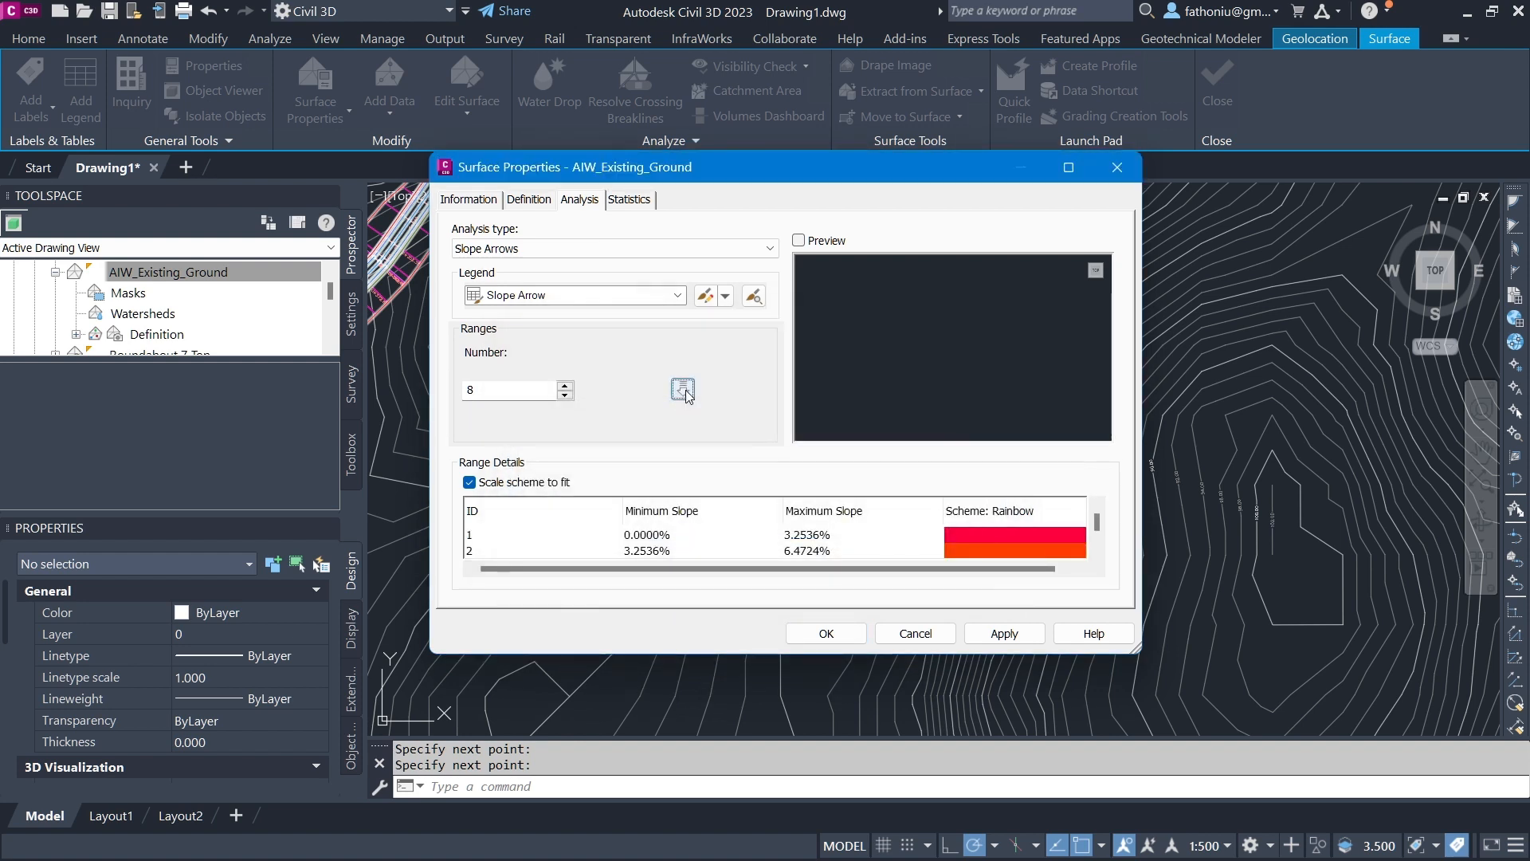
pyautogui.scroll(-2, 698, 540)
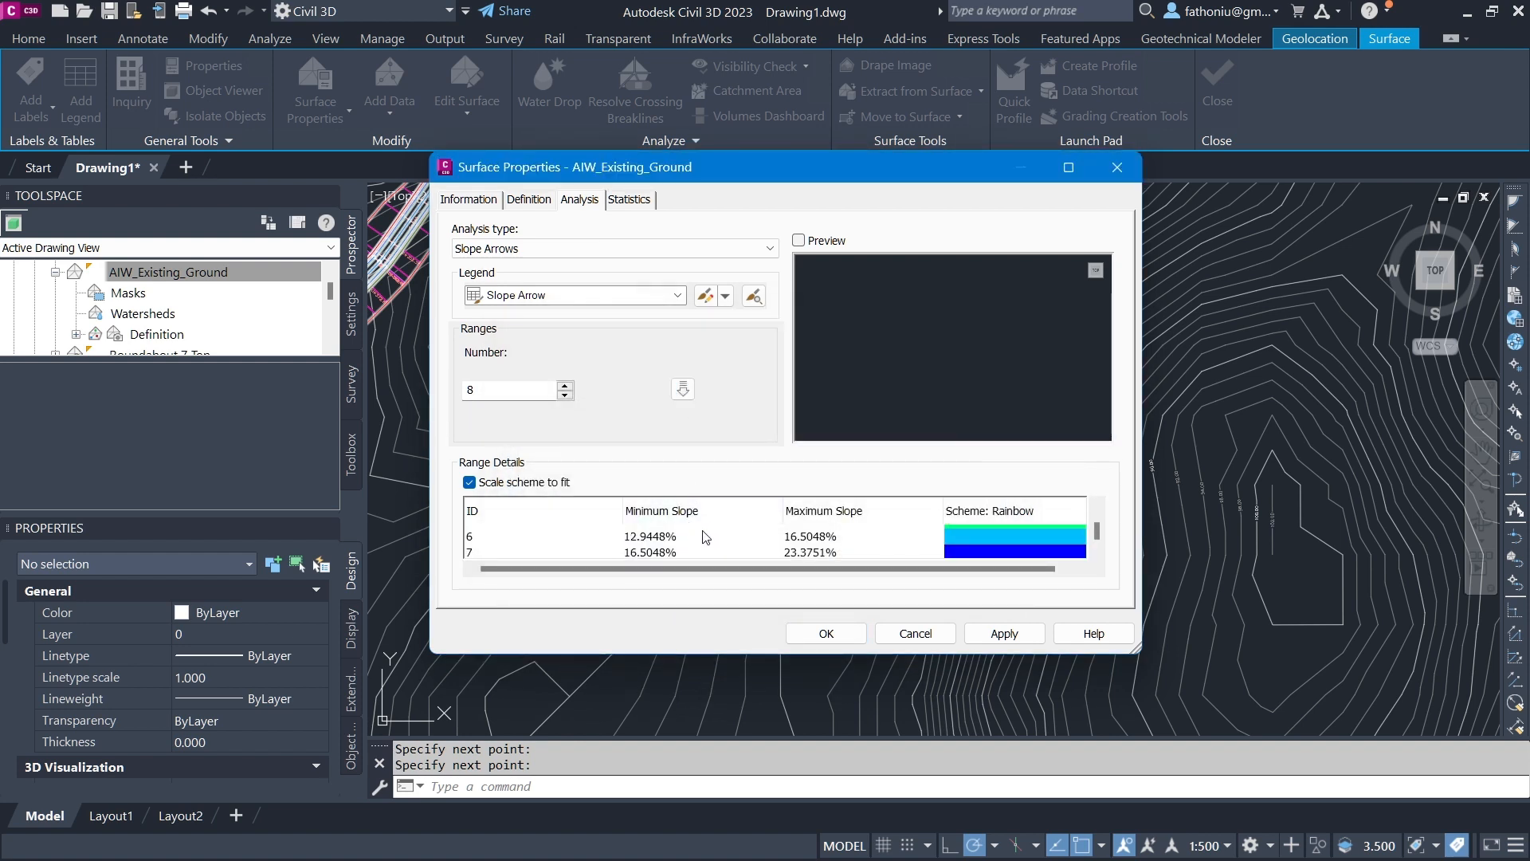
pyautogui.click(1016, 638)
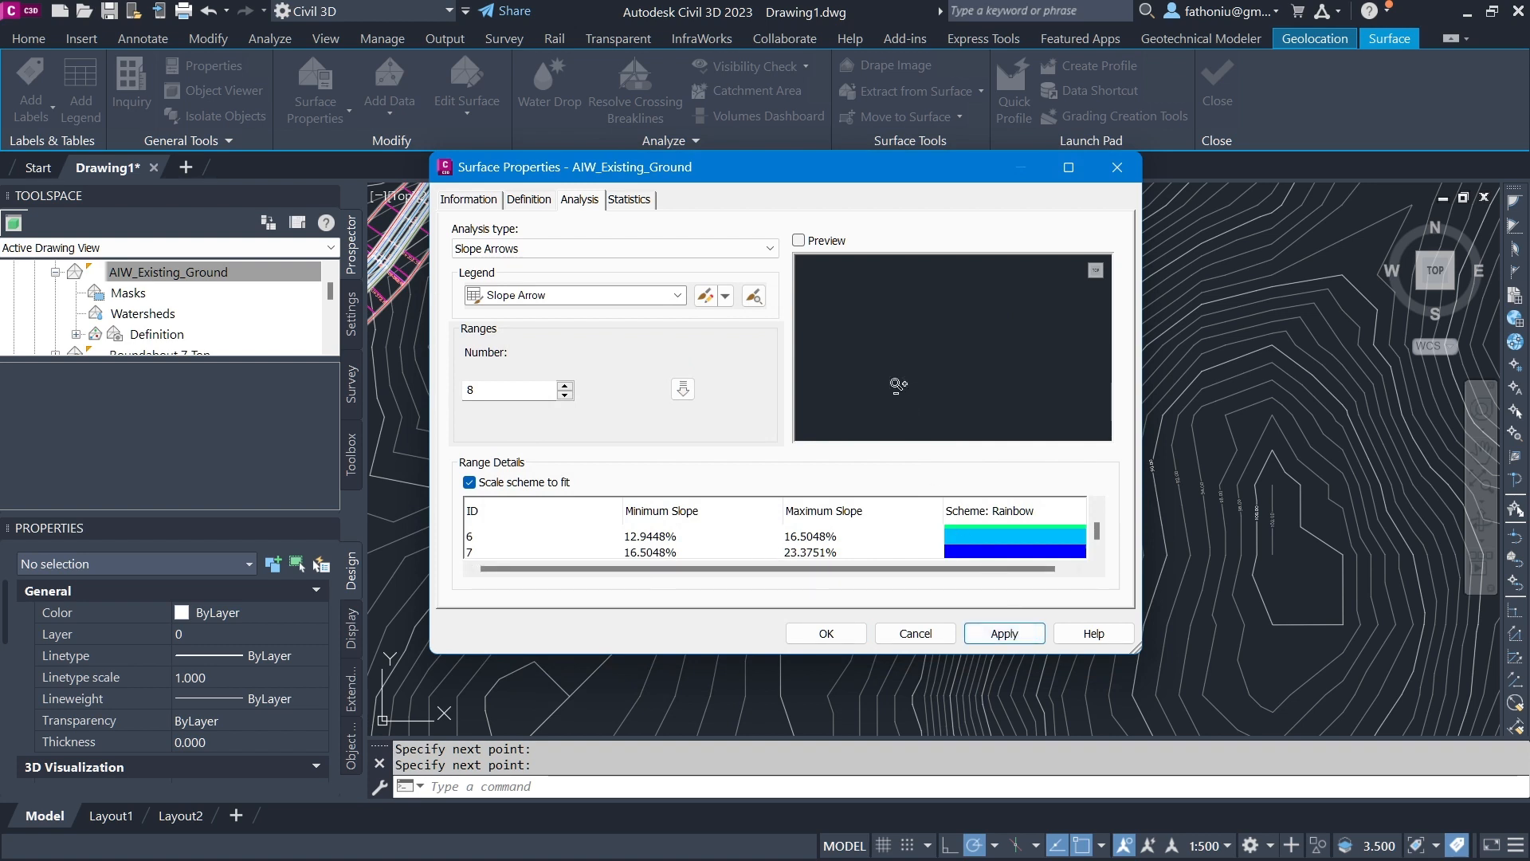
pyautogui.click(800, 240)
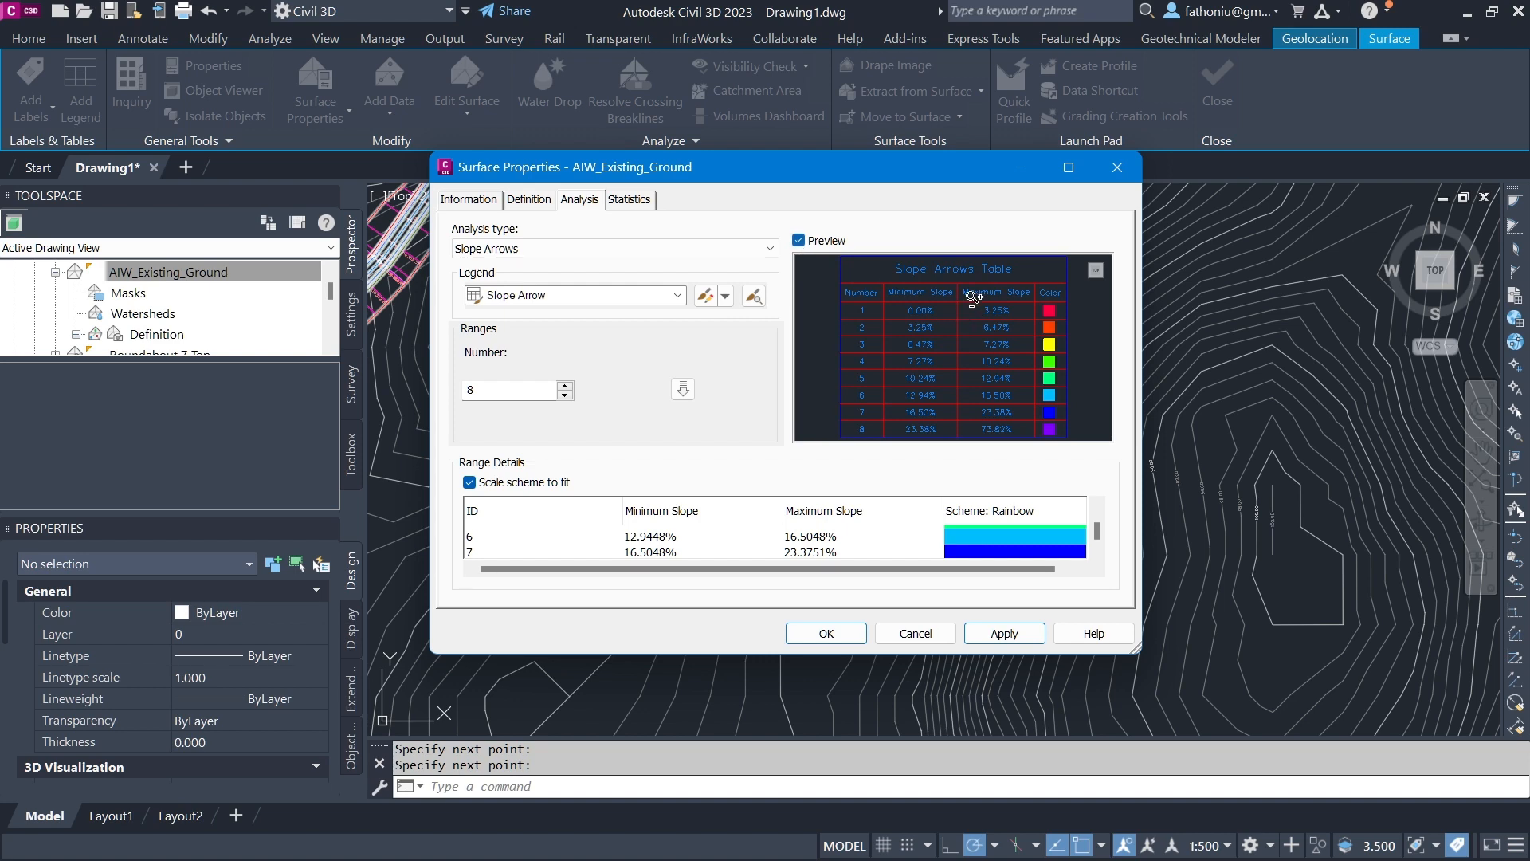
pyautogui.scroll(2, 973, 347)
pyautogui.click(826, 633)
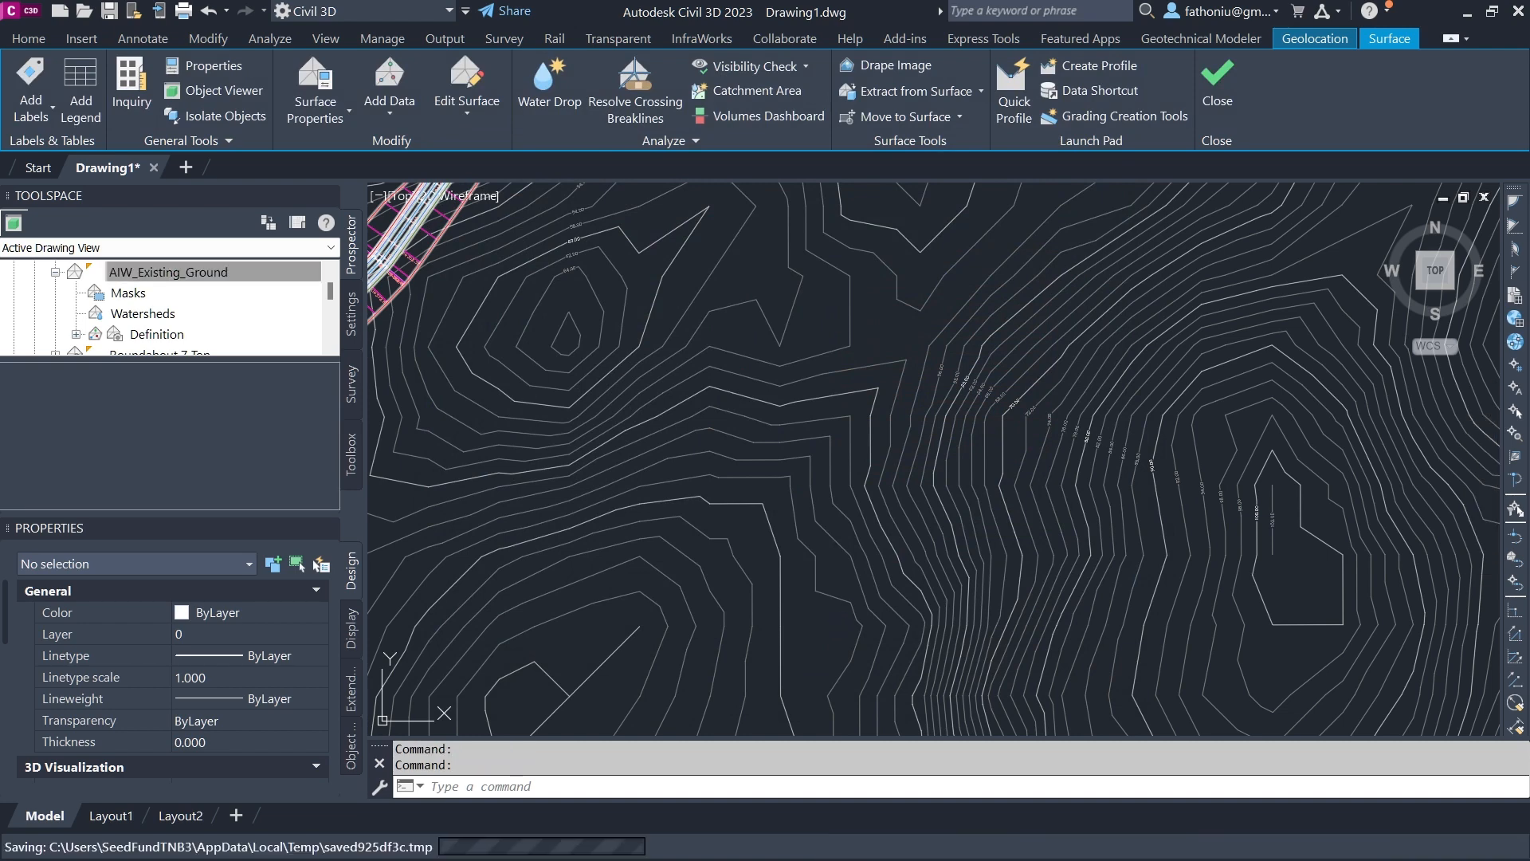
# Reopen the existing ground's surface properties and review the Slope Arrows ranges with the legend preview turned on
pyautogui.scroll(-10, 930, 420)
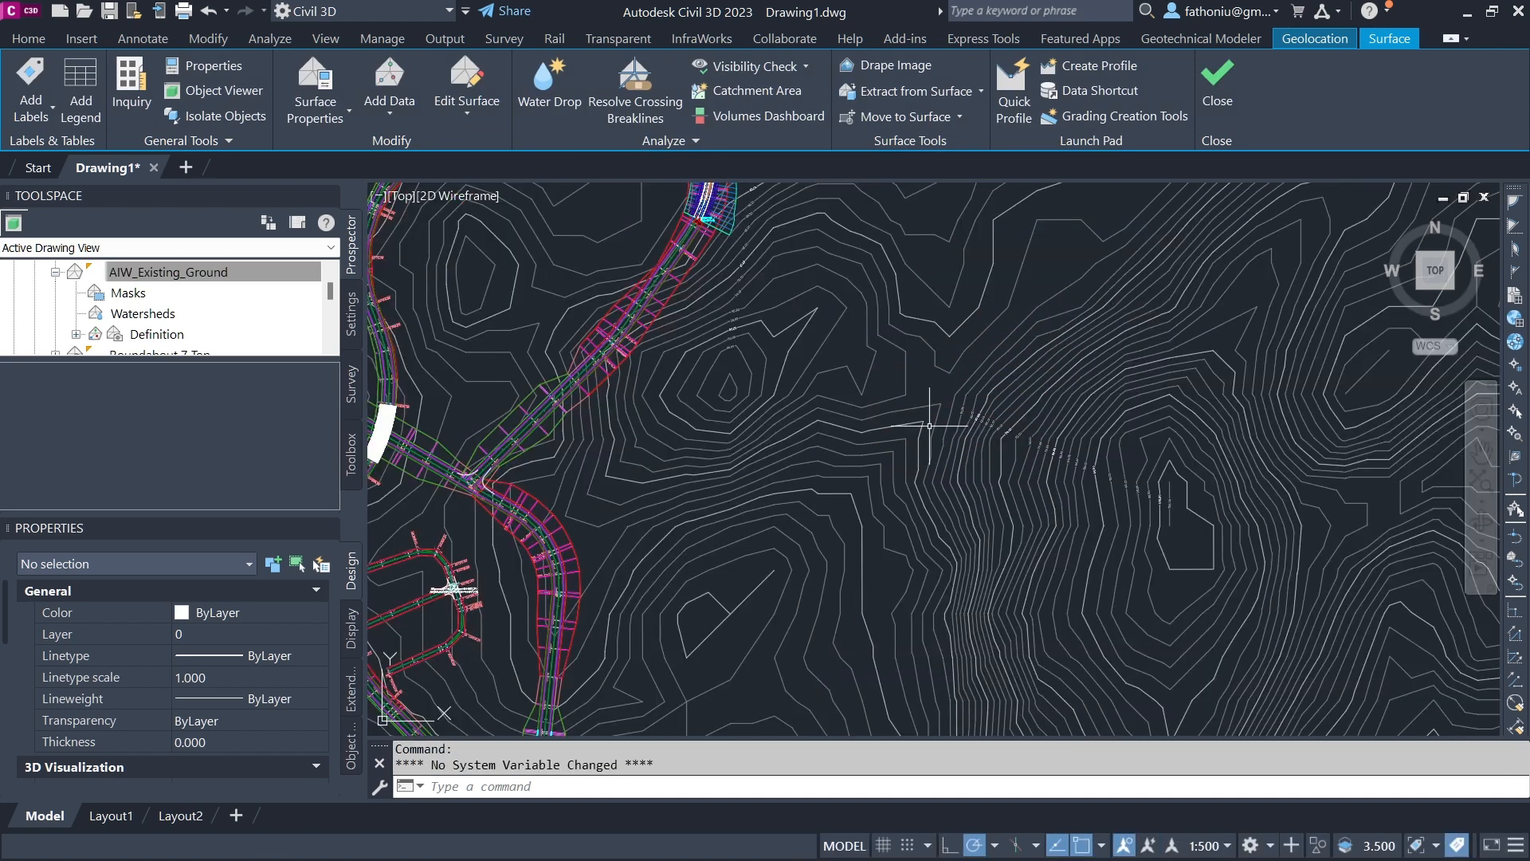
pyautogui.moveTo(848, 443); pyautogui.dragTo(849, 398, button='middle')
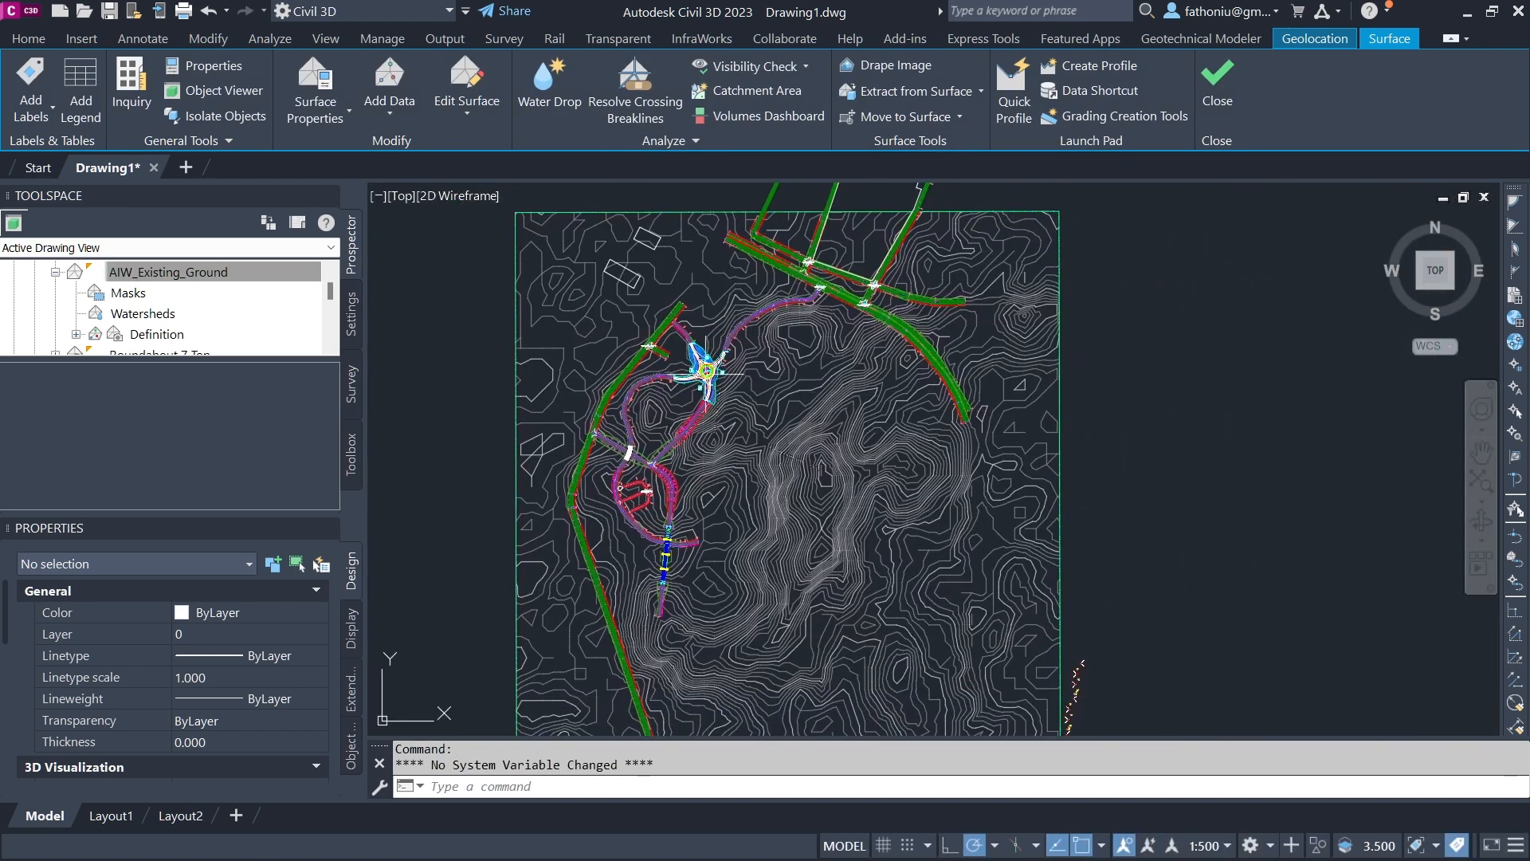
pyautogui.click(201, 273)
pyautogui.rightClick(201, 274)
pyautogui.click(296, 279)
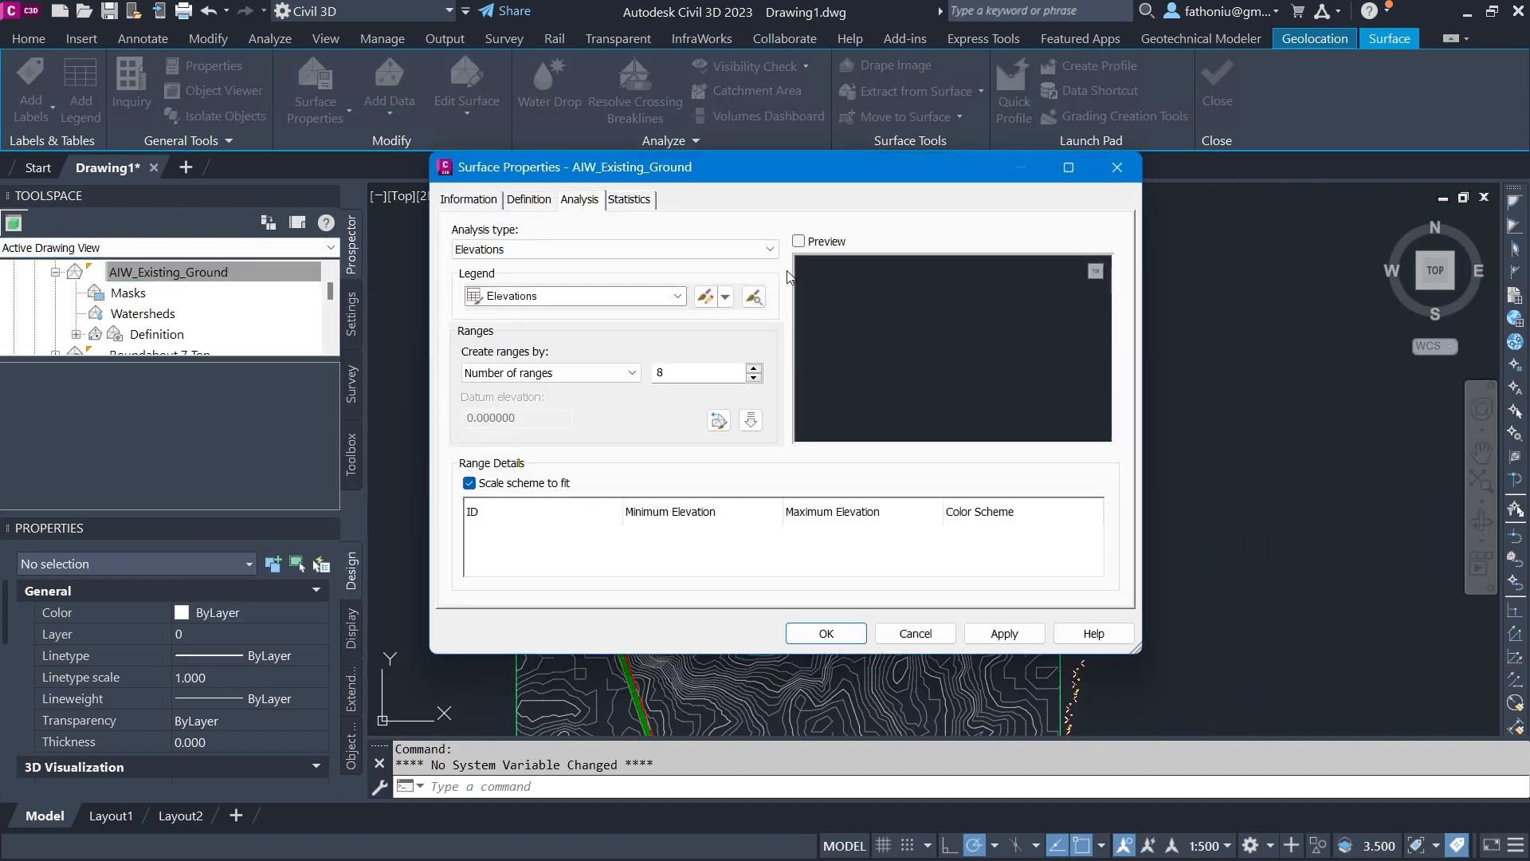
pyautogui.click(799, 242)
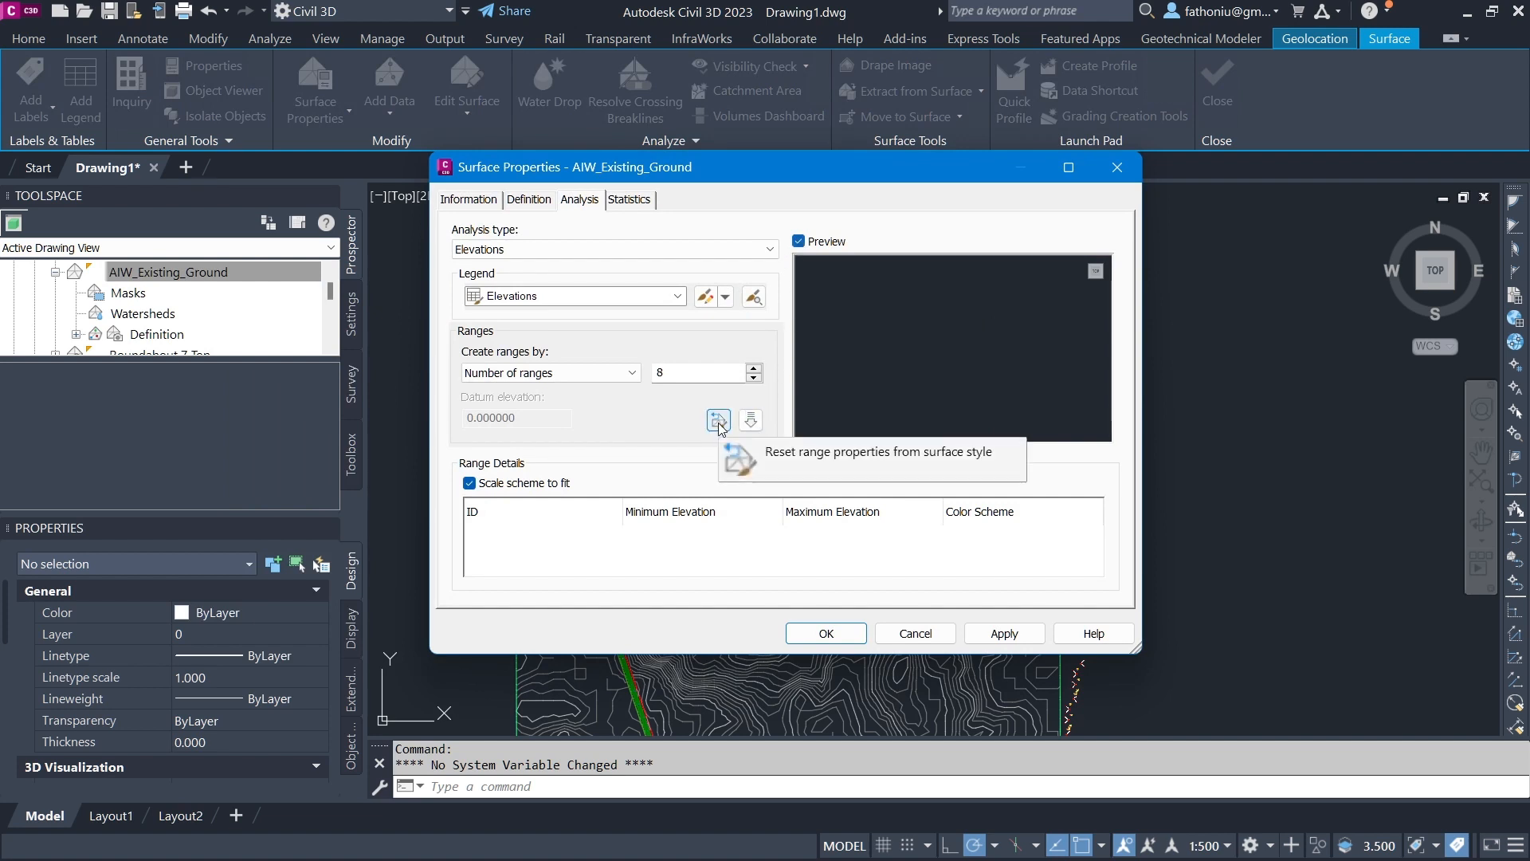
pyautogui.click(686, 250)
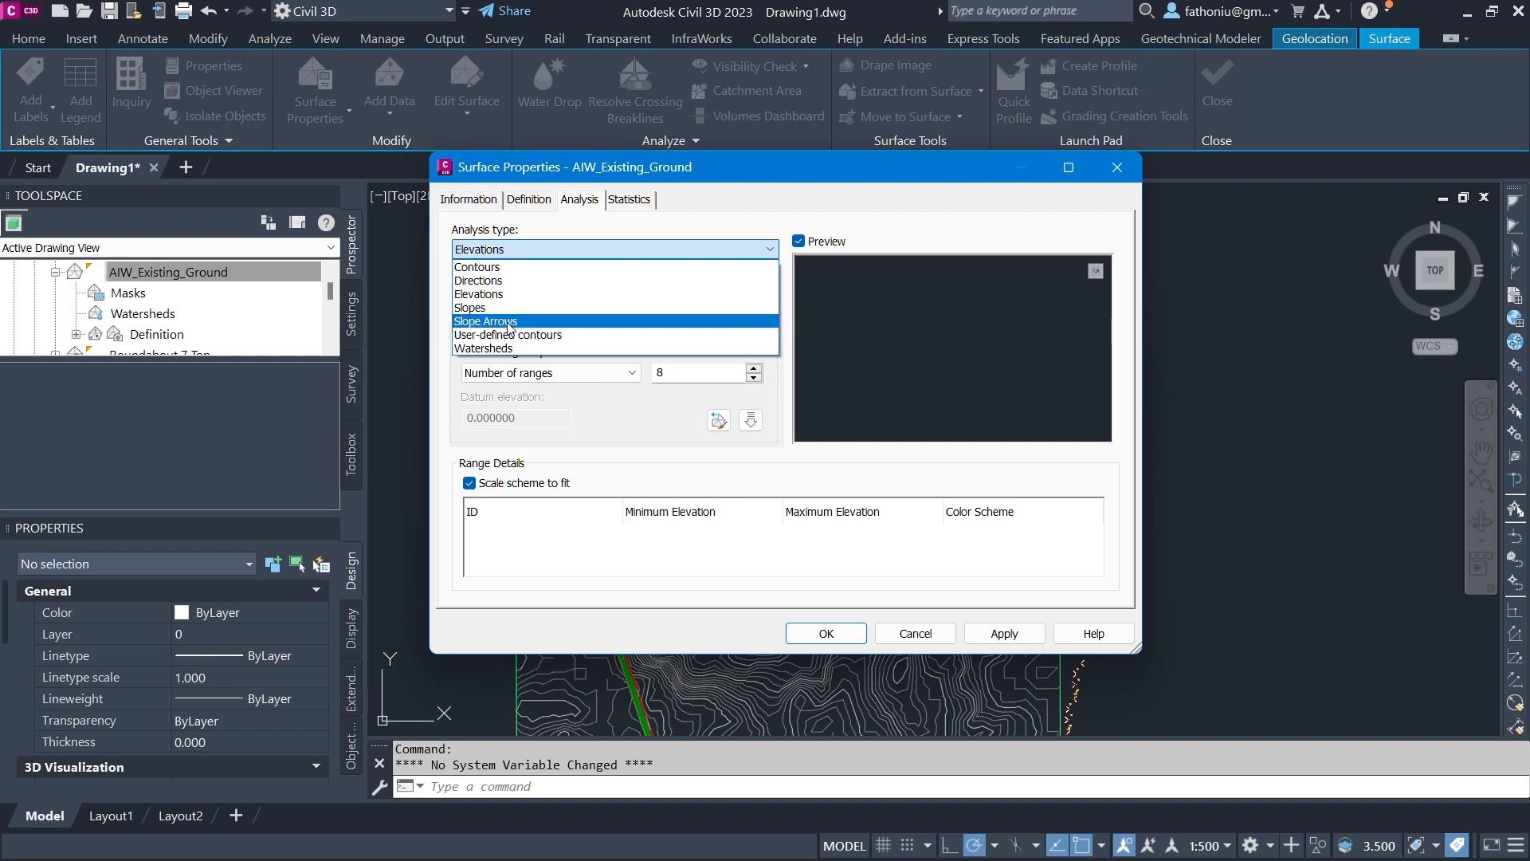
pyautogui.click(510, 322)
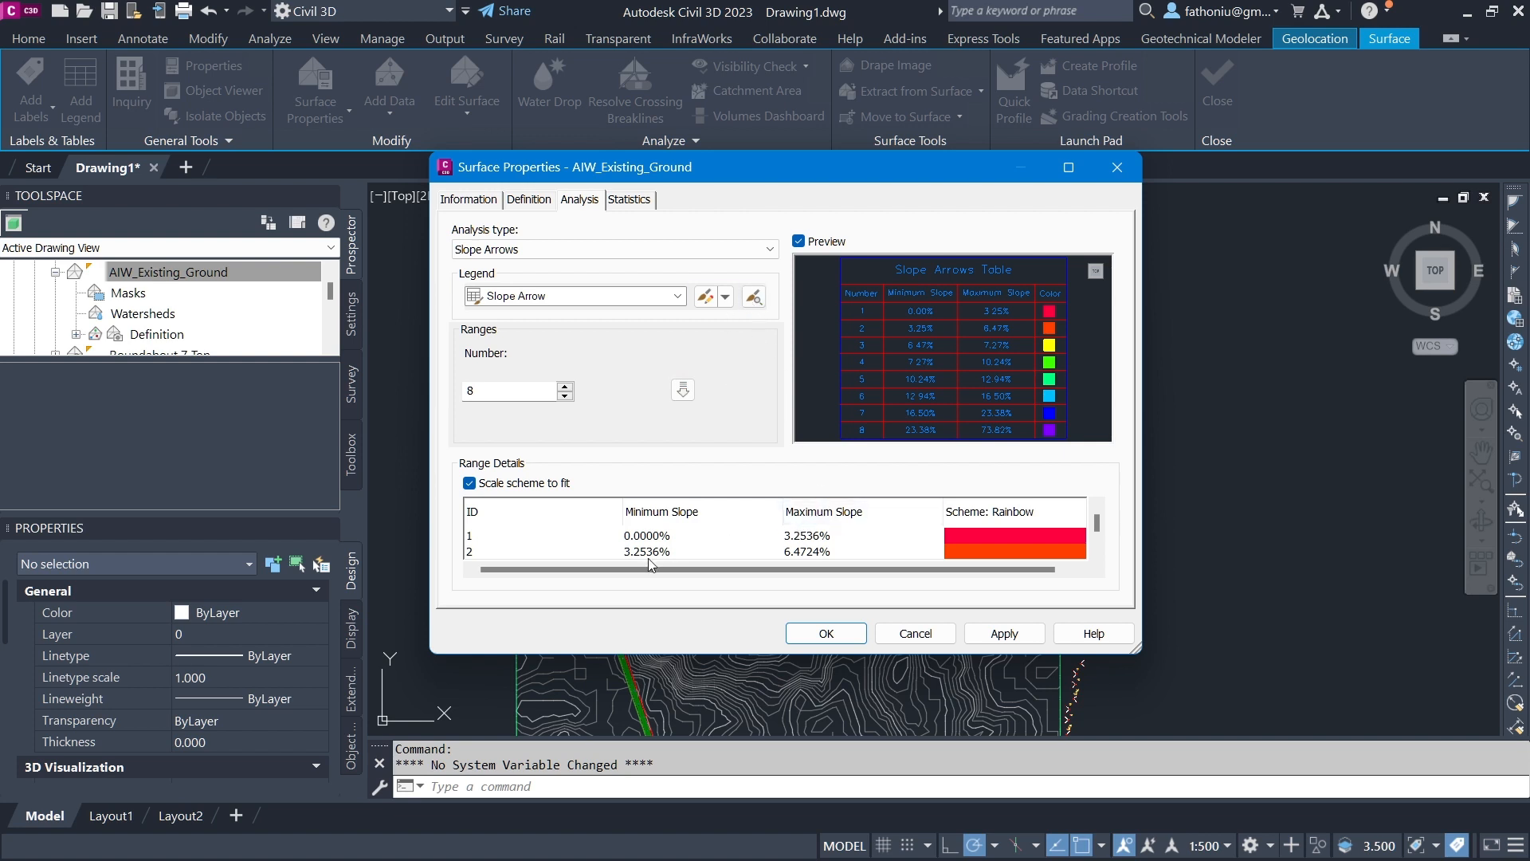
pyautogui.scroll(-2, 640, 533)
pyautogui.scroll(2, 640, 529)
pyautogui.click(827, 633)
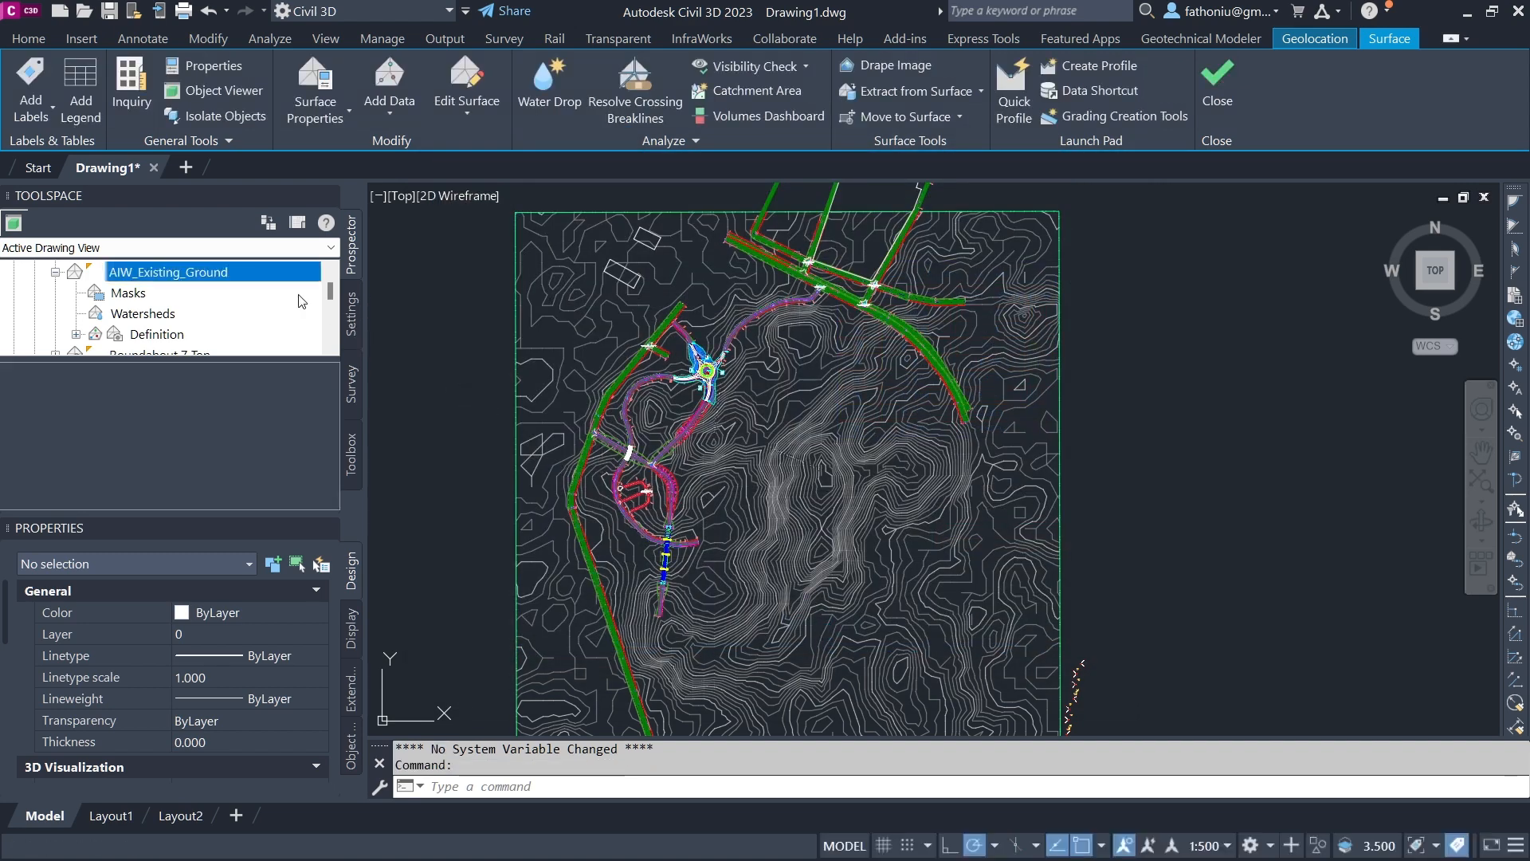
# Review the existing ground's available surface styles, definition and analysis settings, keeping Contours 2m and 10m (Background), and close its properties
pyautogui.rightClick(215, 275)
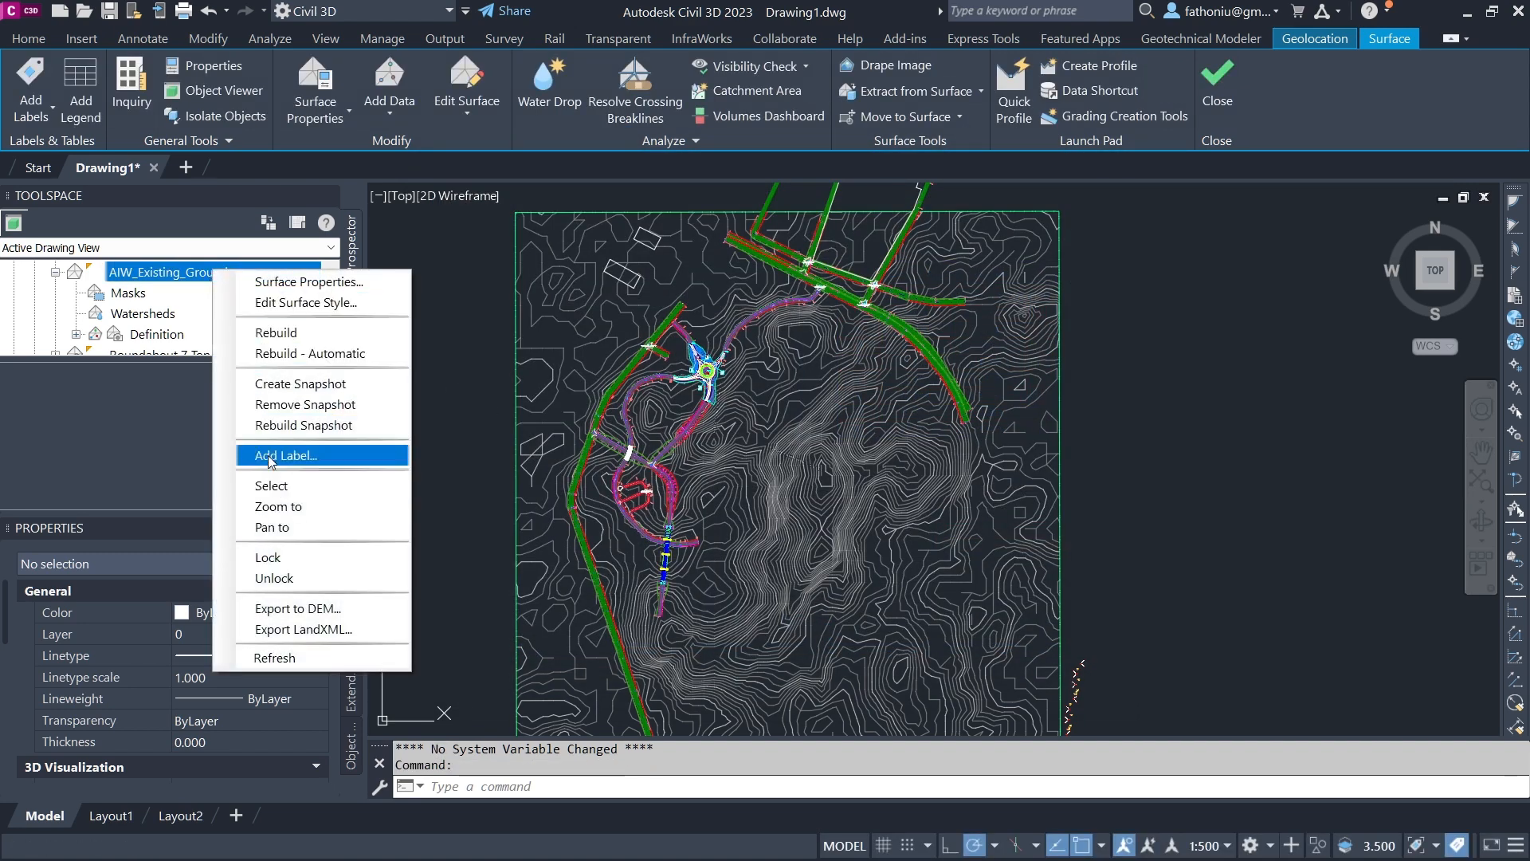
pyautogui.click(329, 285)
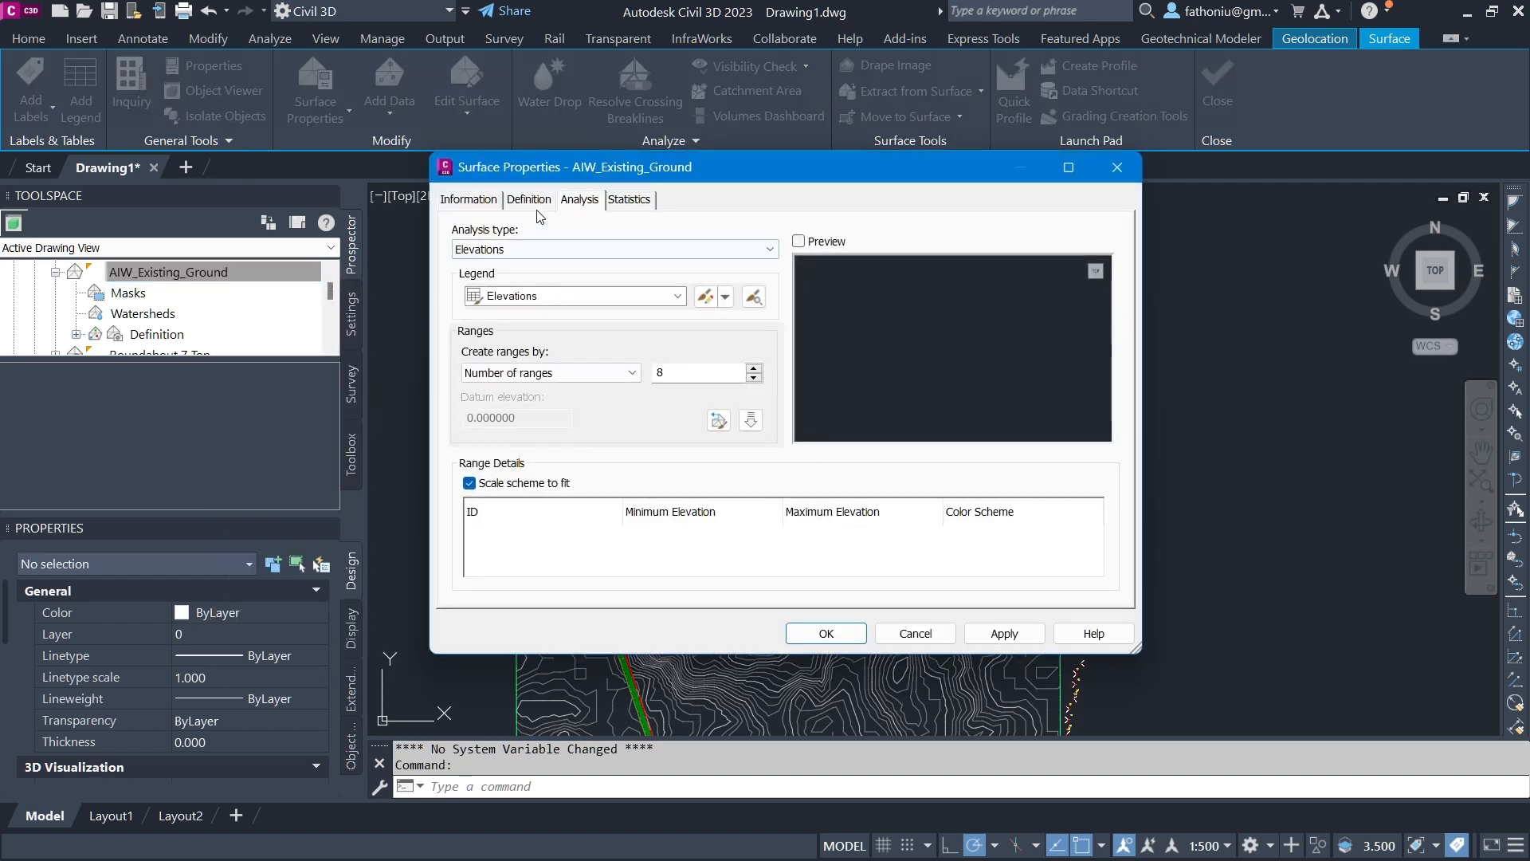
pyautogui.click(470, 199)
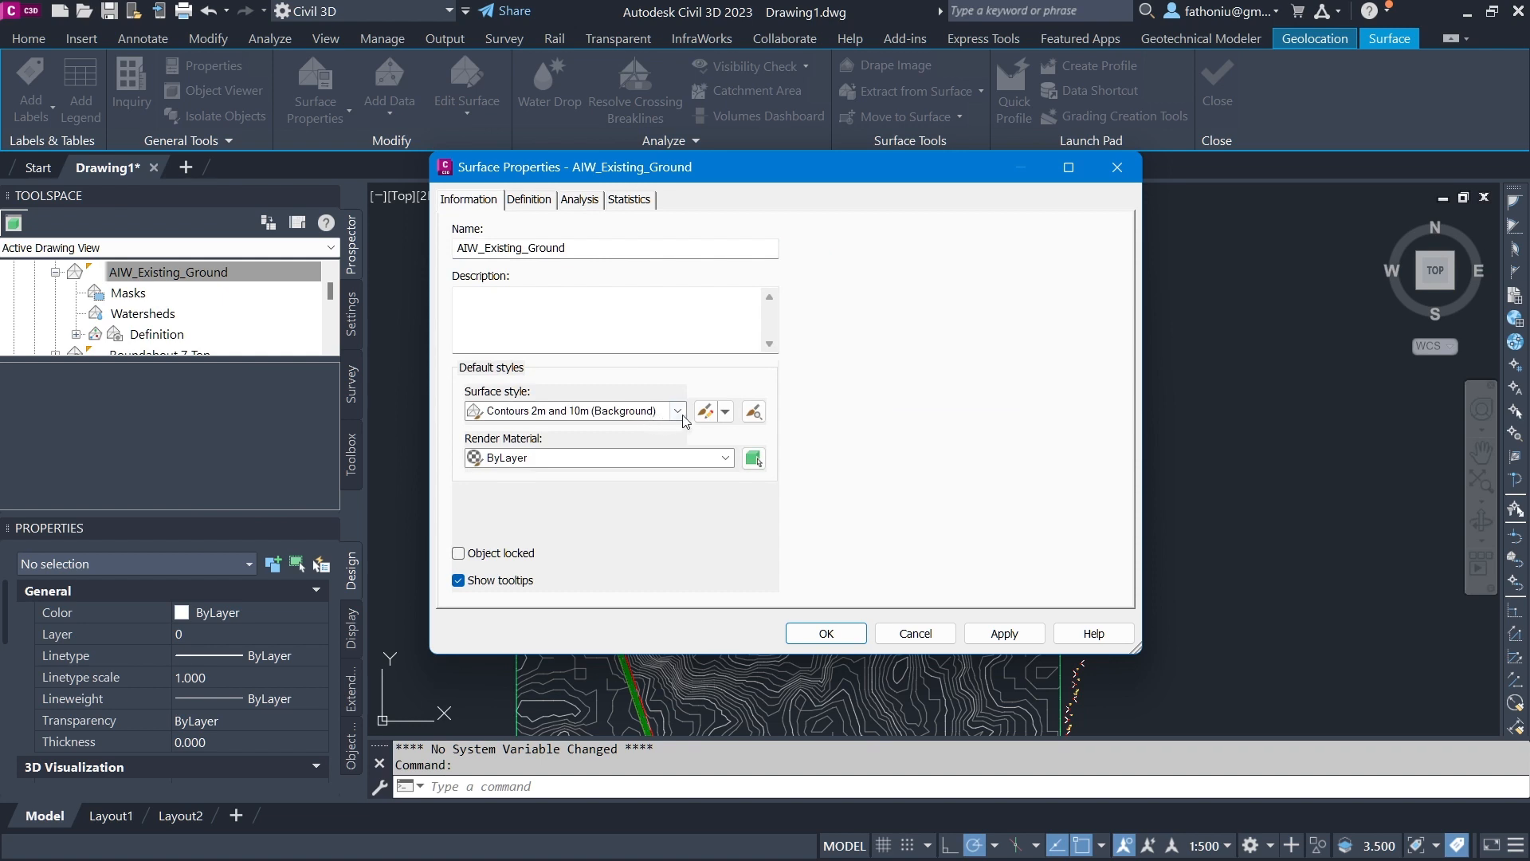
pyautogui.click(678, 411)
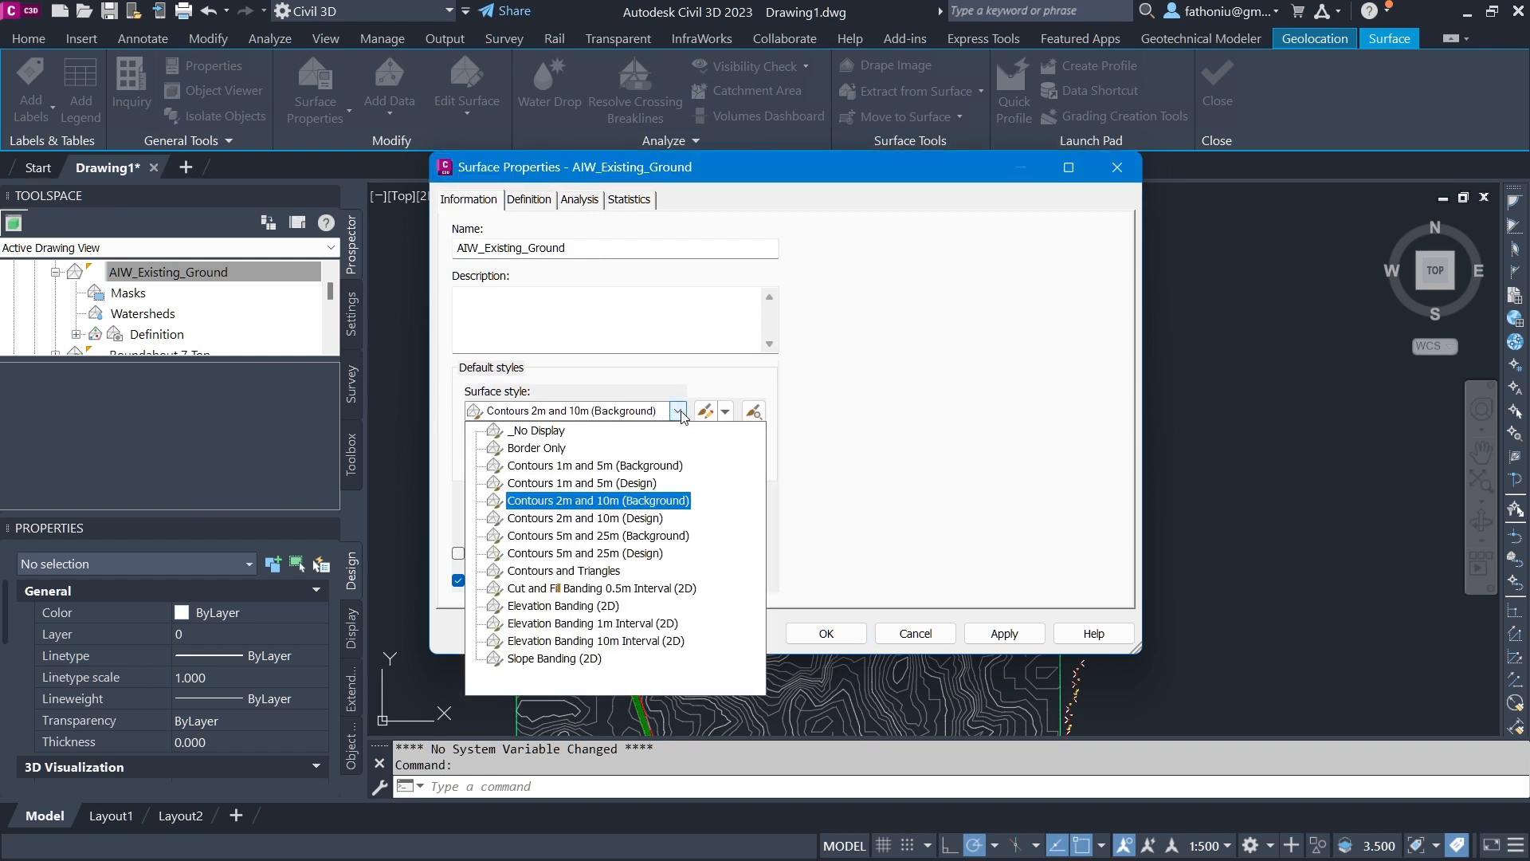
pyautogui.click(557, 501)
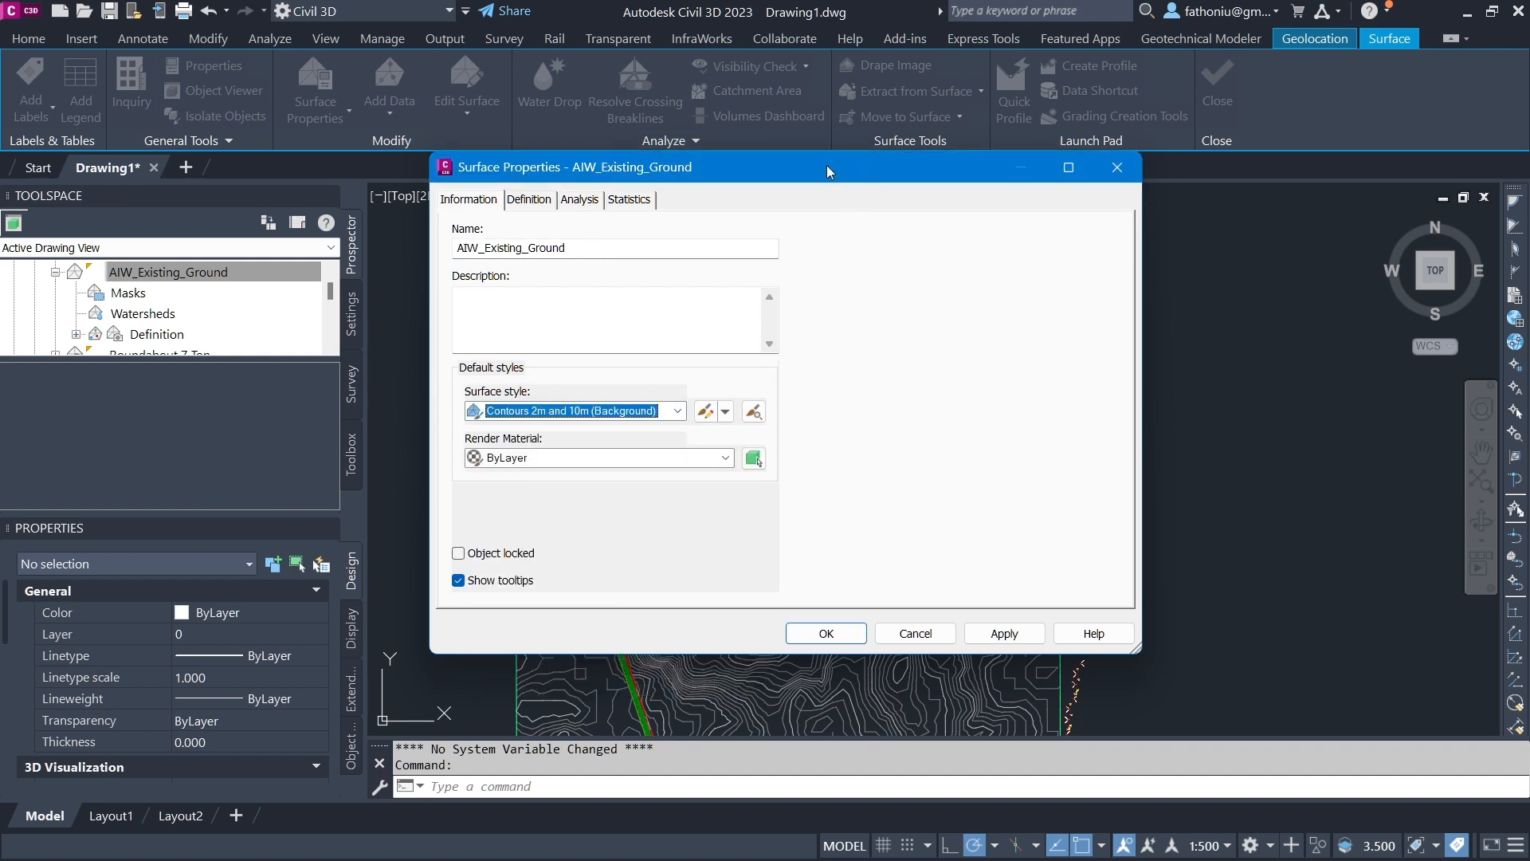
pyautogui.click(530, 201)
pyautogui.click(572, 205)
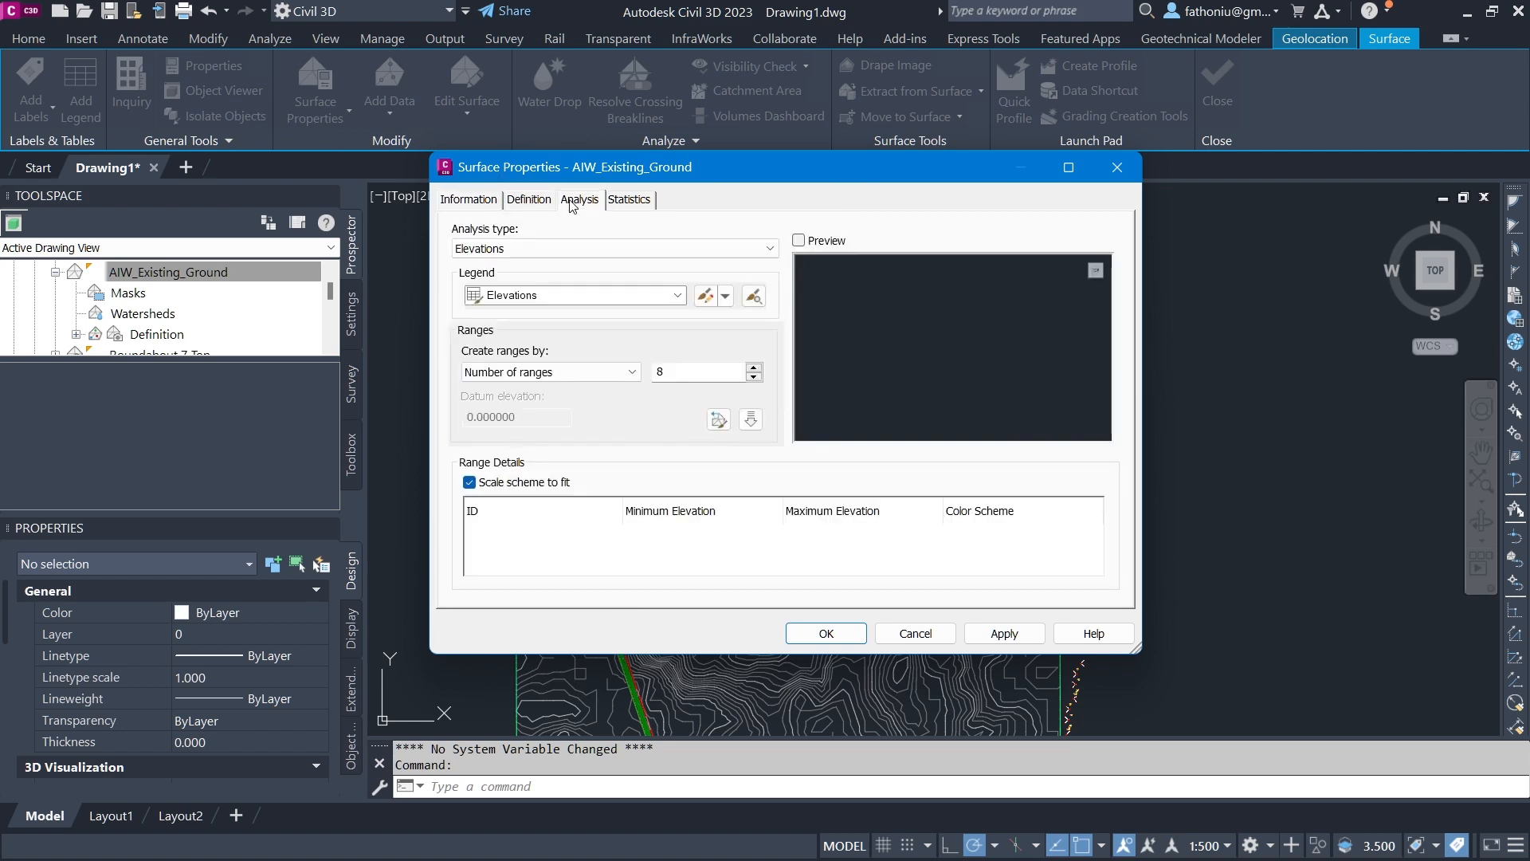
pyautogui.click(1119, 167)
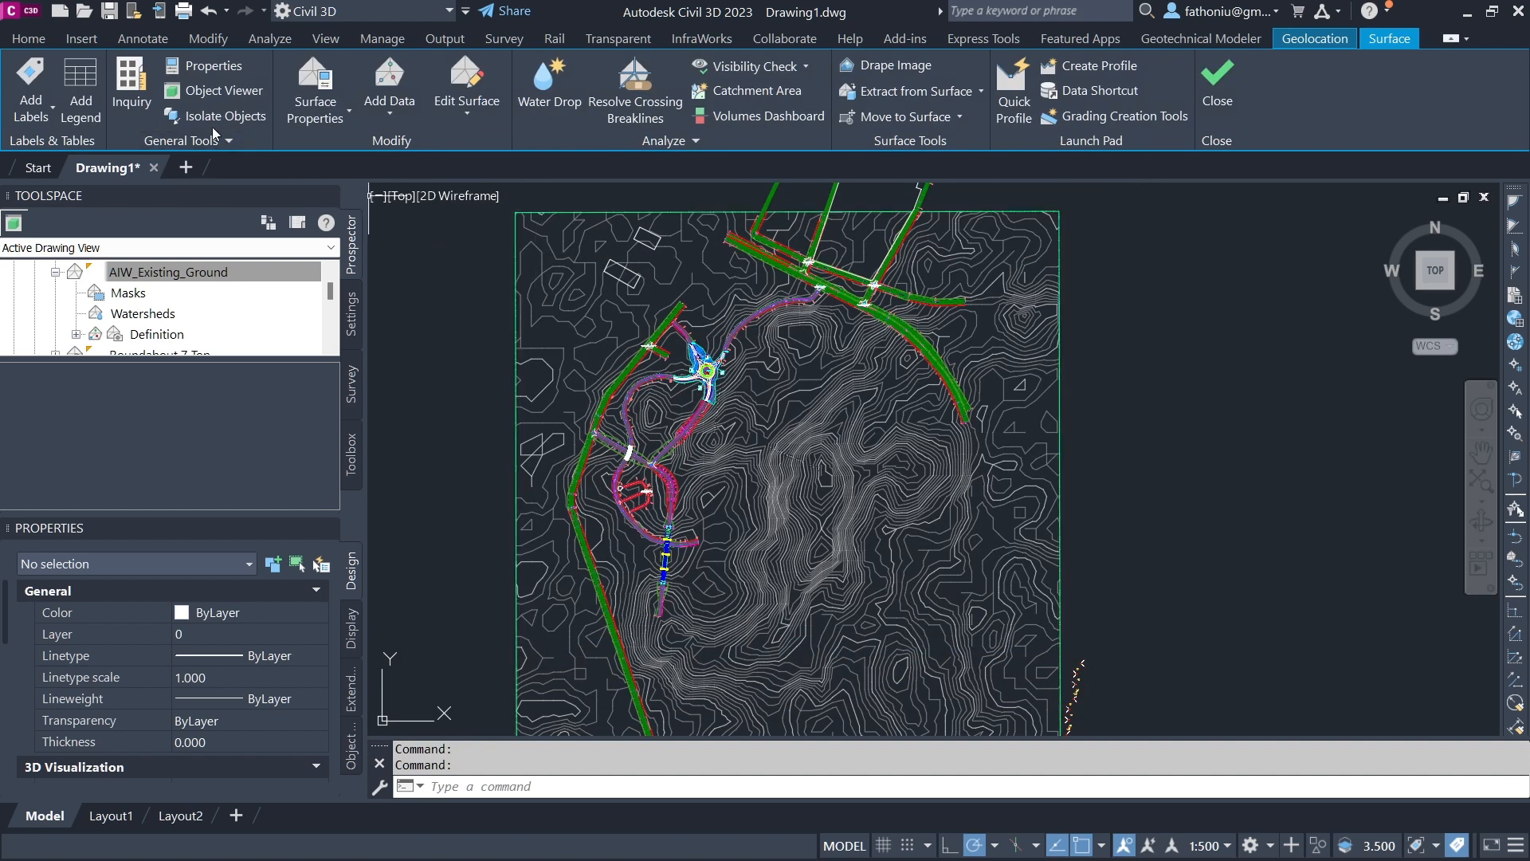
# Run the Contour Check on the existing ground surface to look for contour problems
pyautogui.click(268, 38)
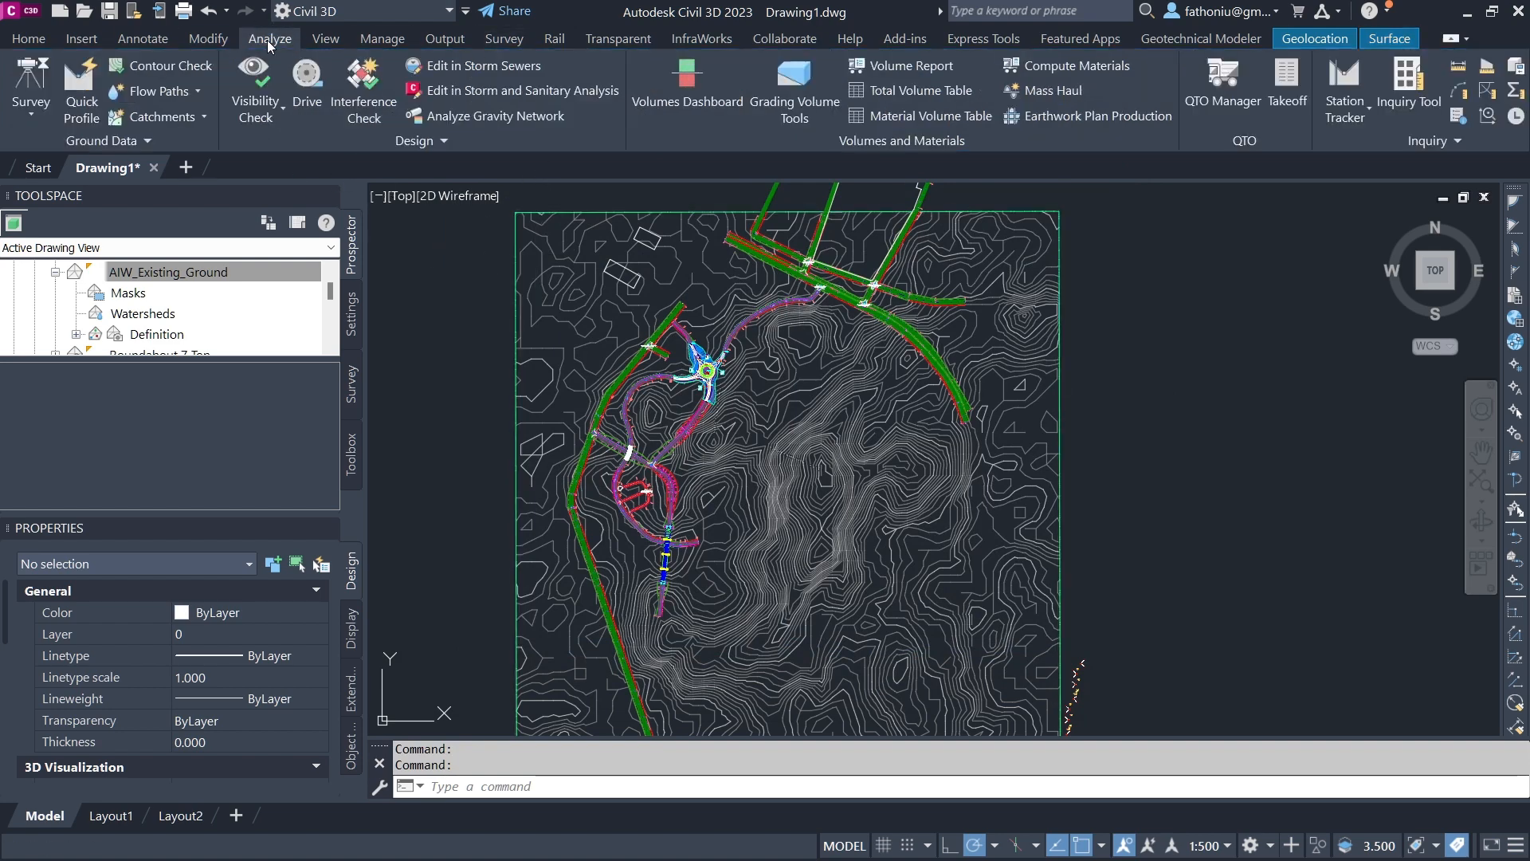
pyautogui.click(194, 94)
pyautogui.click(192, 94)
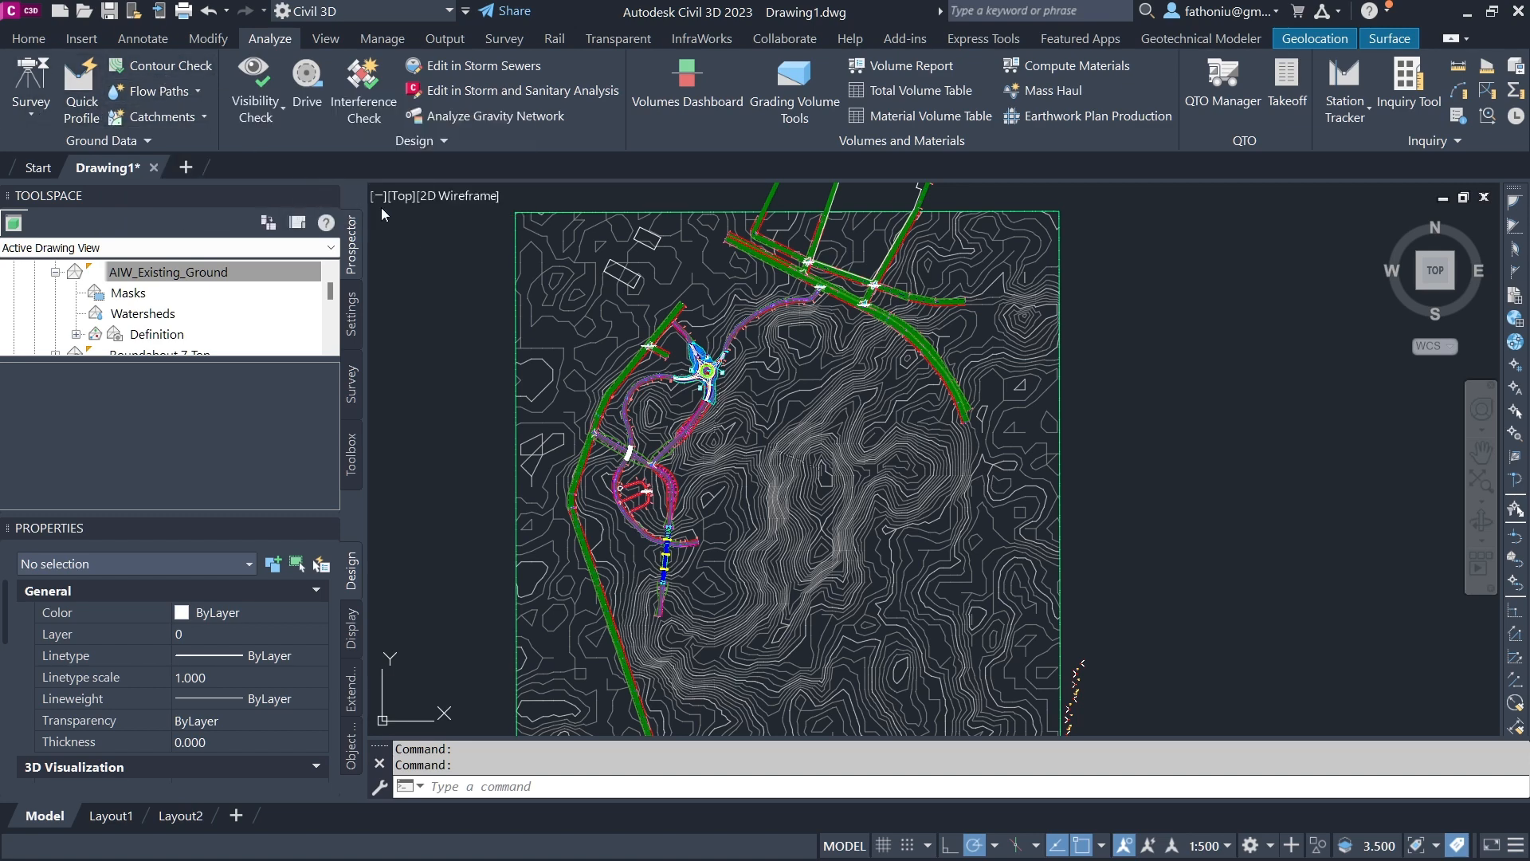
pyautogui.click(191, 70)
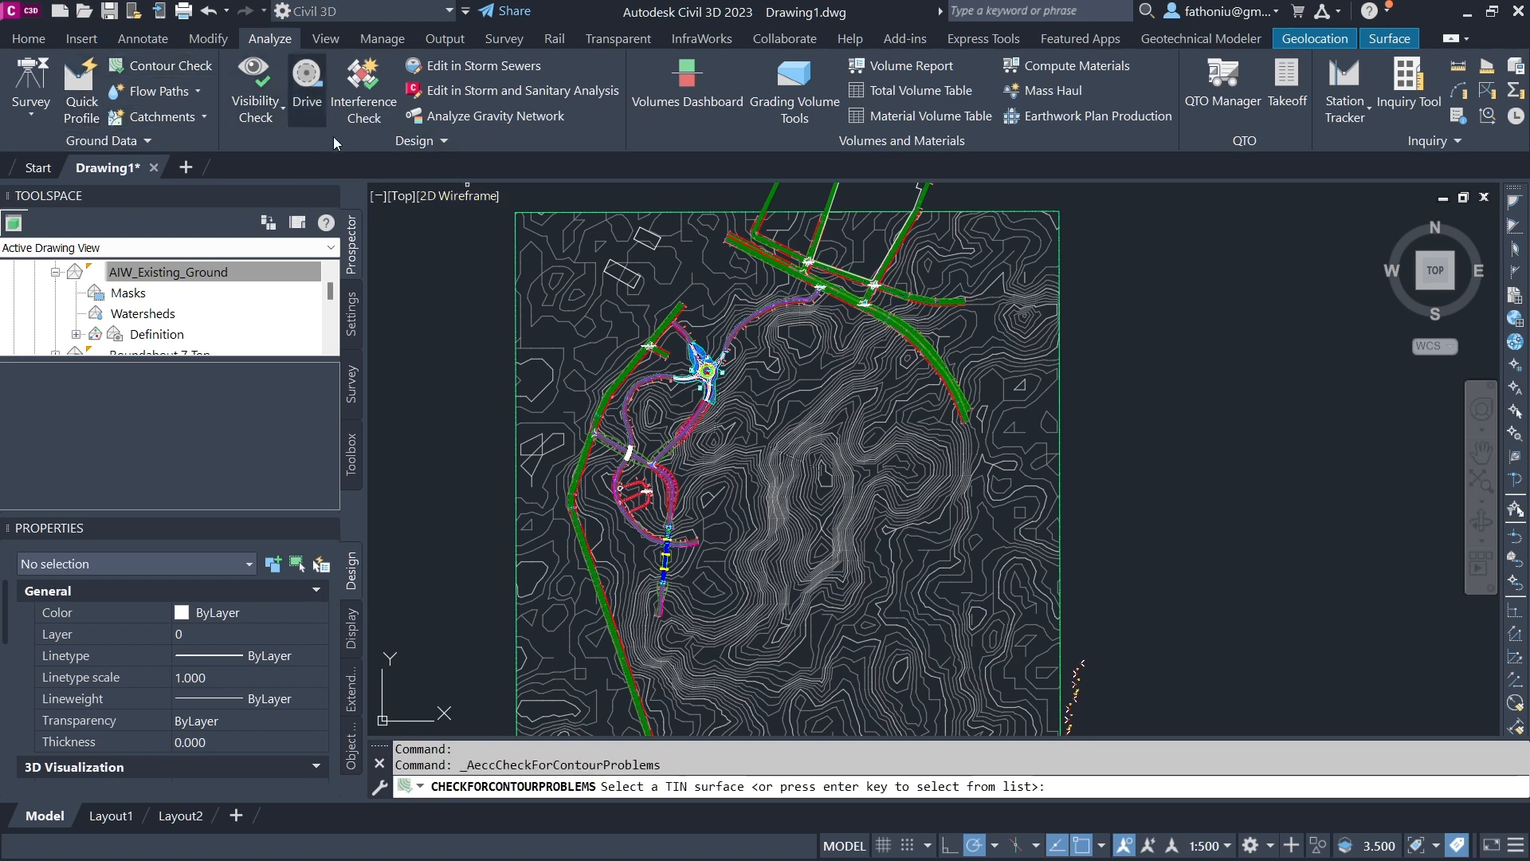
pyautogui.click(922, 438)
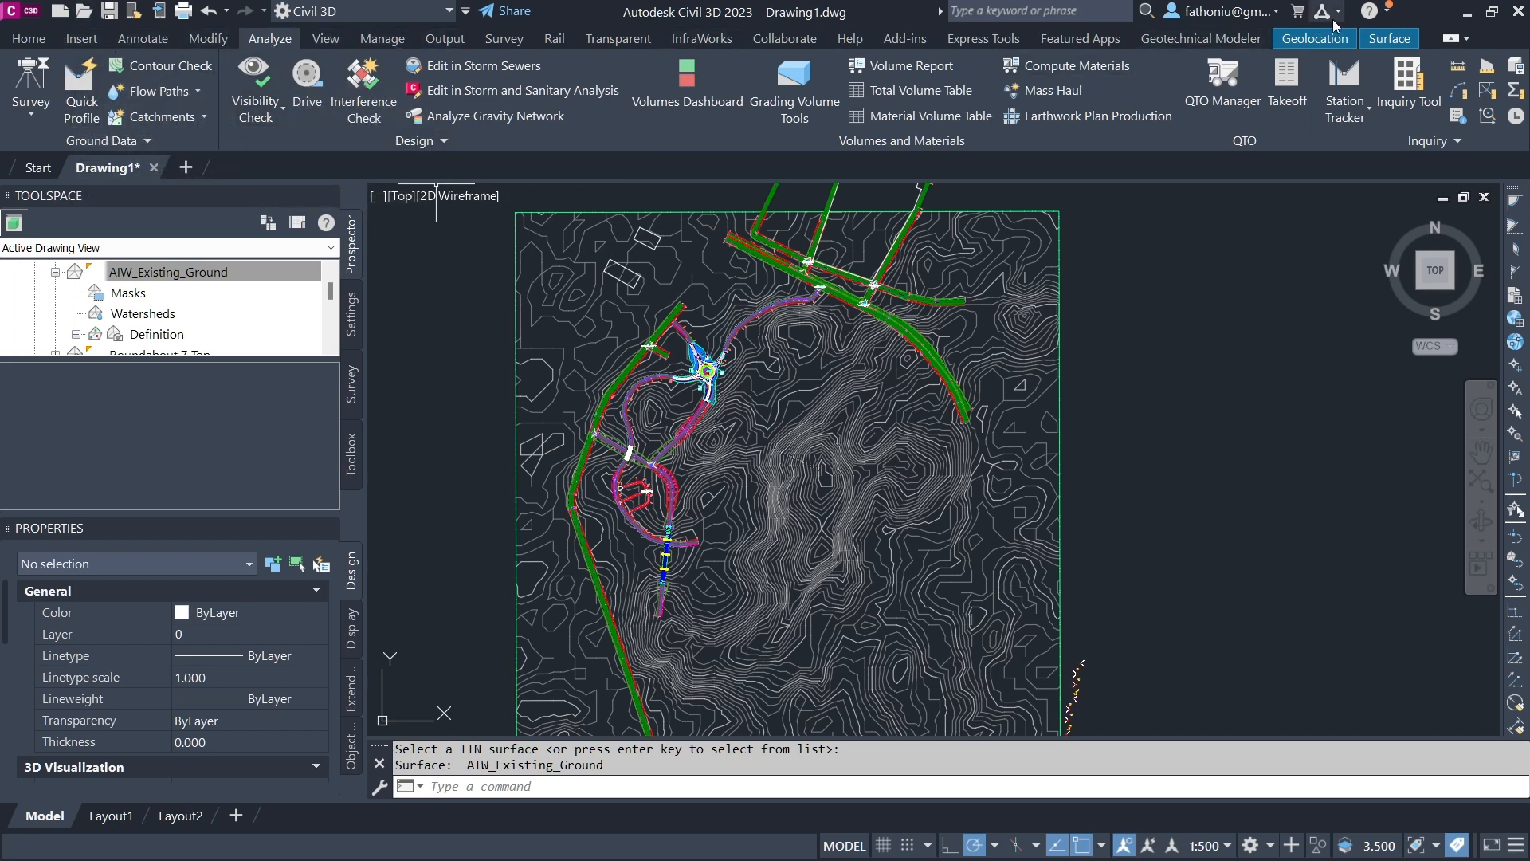
# Add a dynamic slopeArrows legend table for the existing ground surface in the empty area east of the site
pyautogui.click(1392, 40)
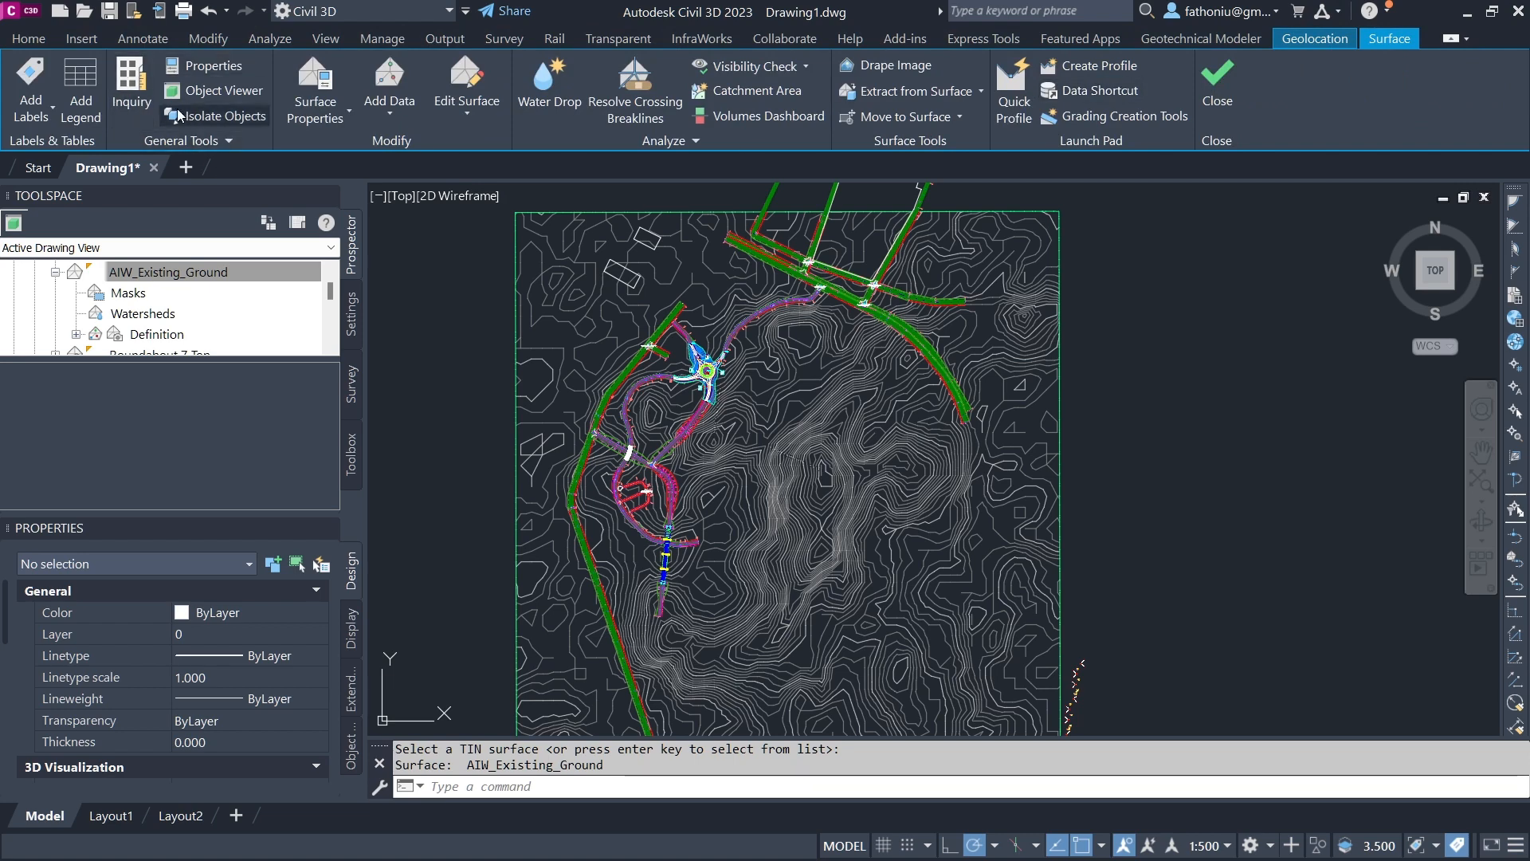
pyautogui.click(82, 78)
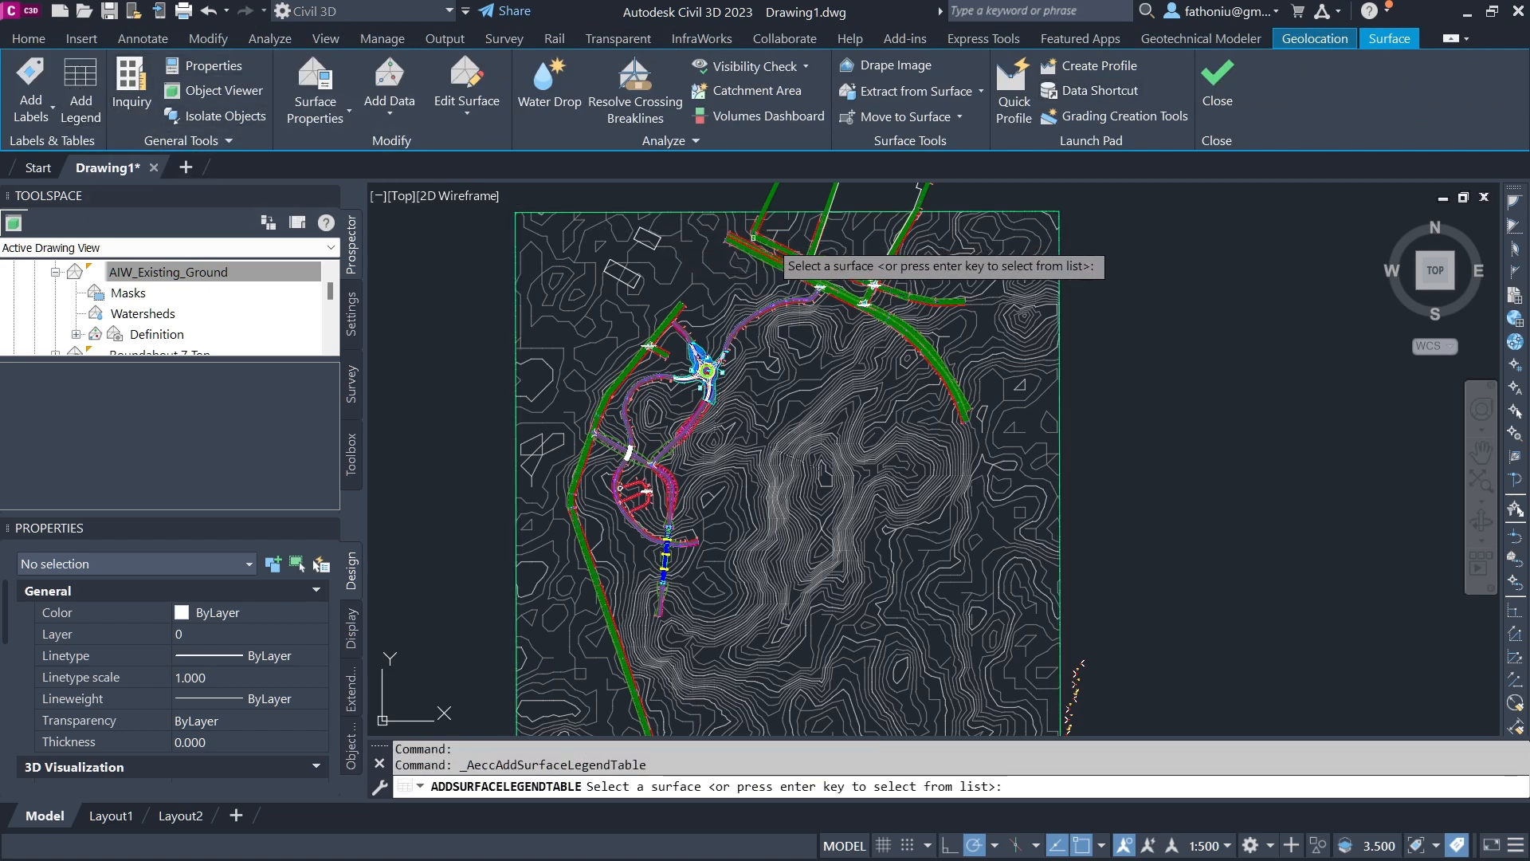
pyautogui.click(934, 446)
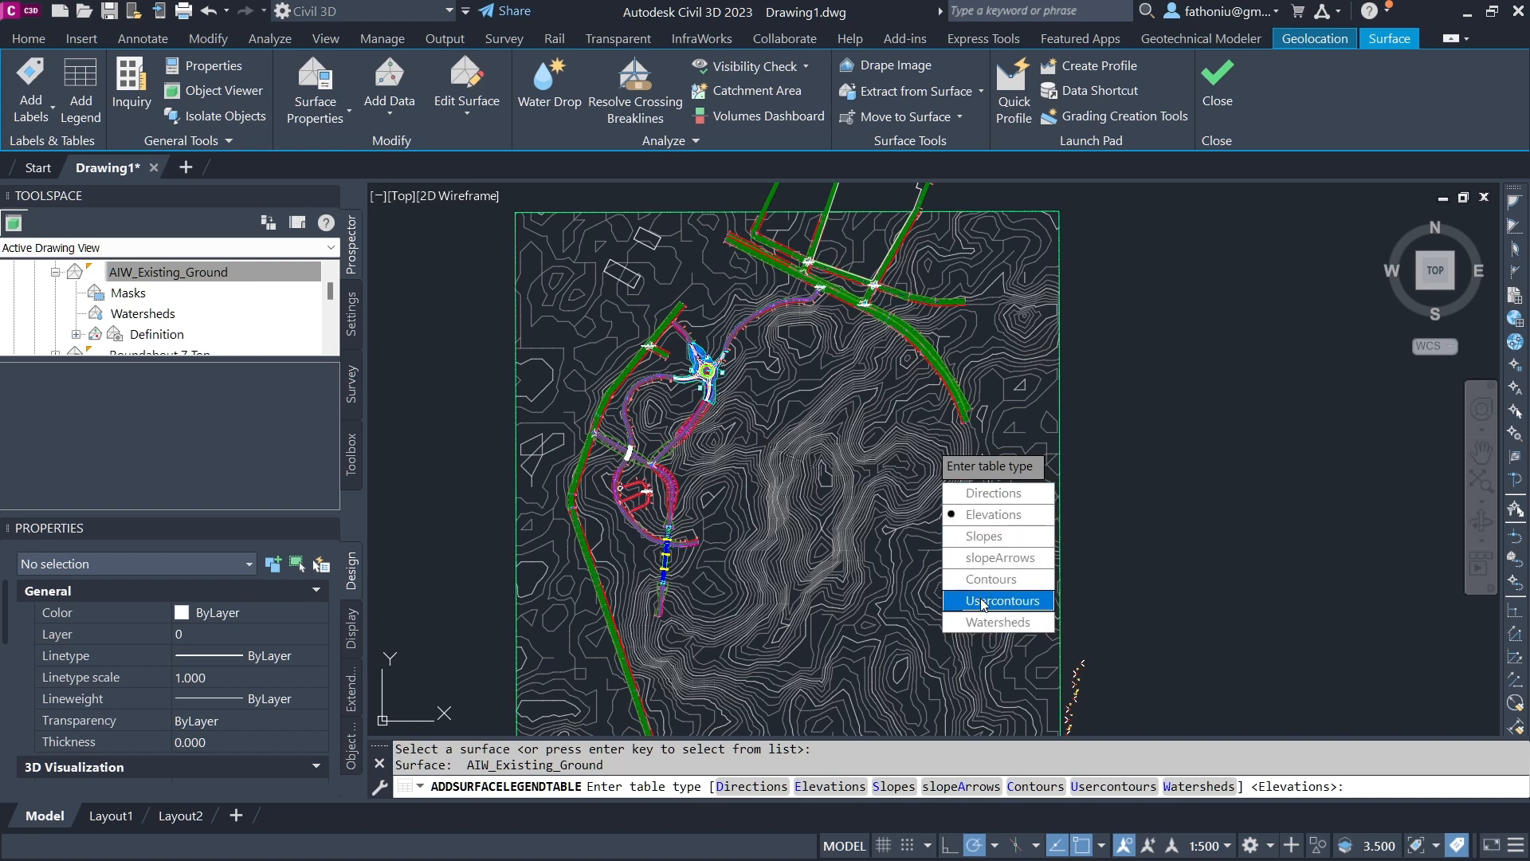
pyautogui.click(989, 559)
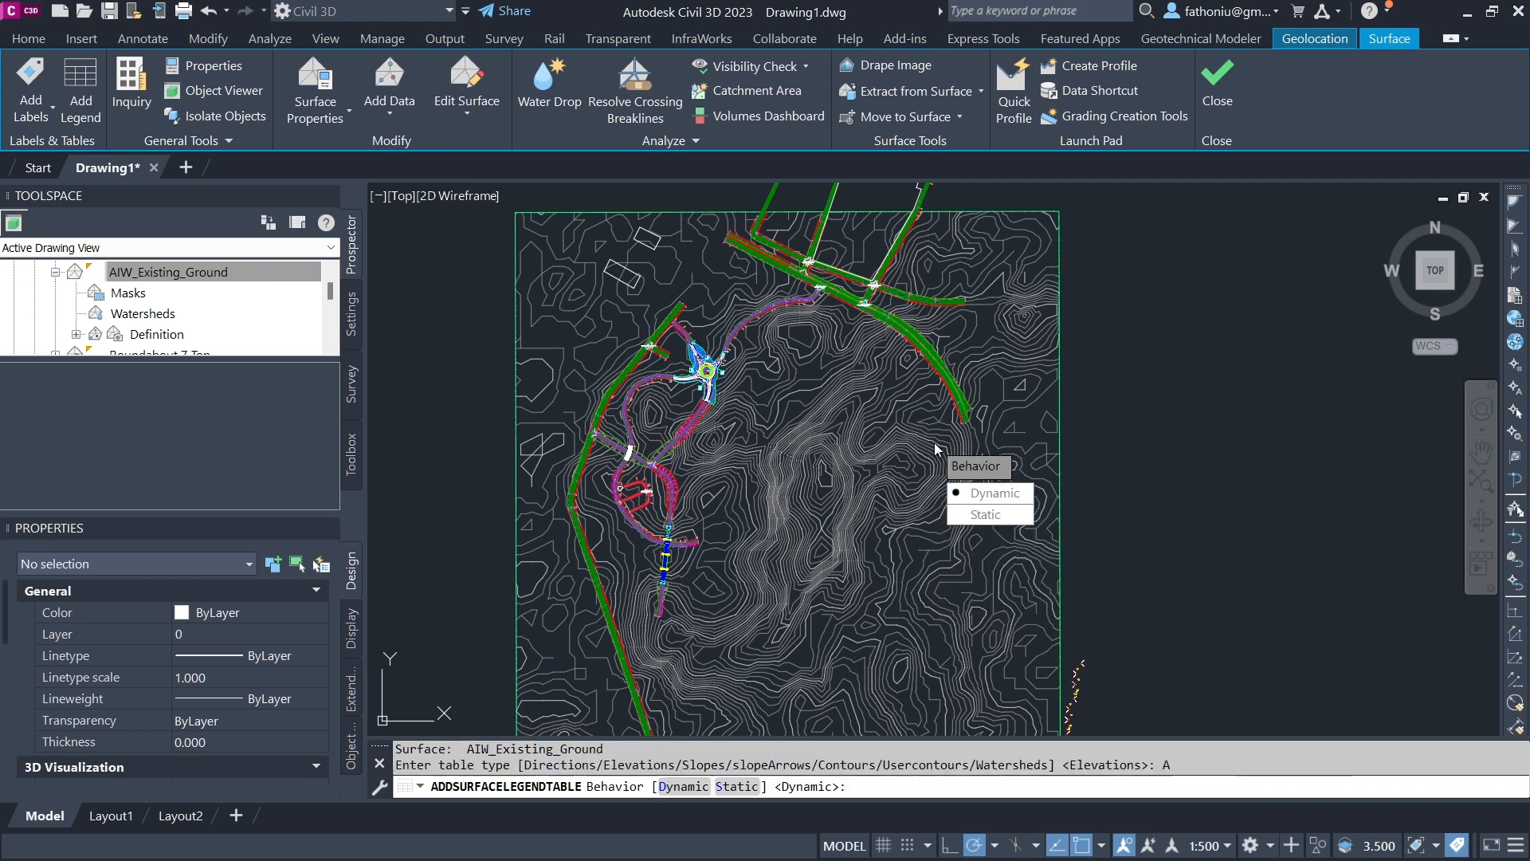
pyautogui.click(992, 493)
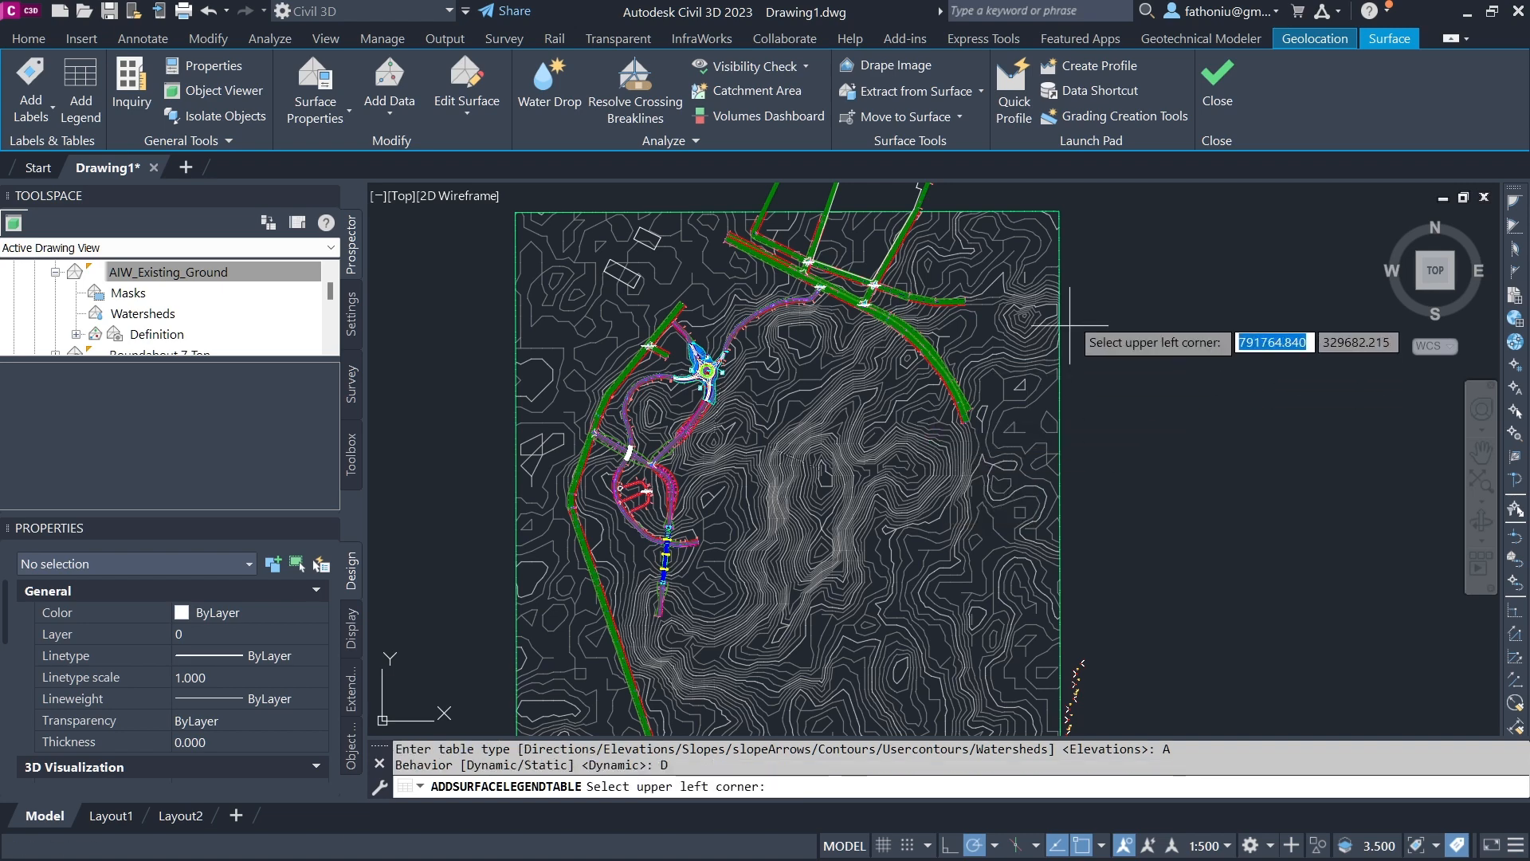
pyautogui.click(1202, 231)
pyautogui.scroll(5, 1203, 230)
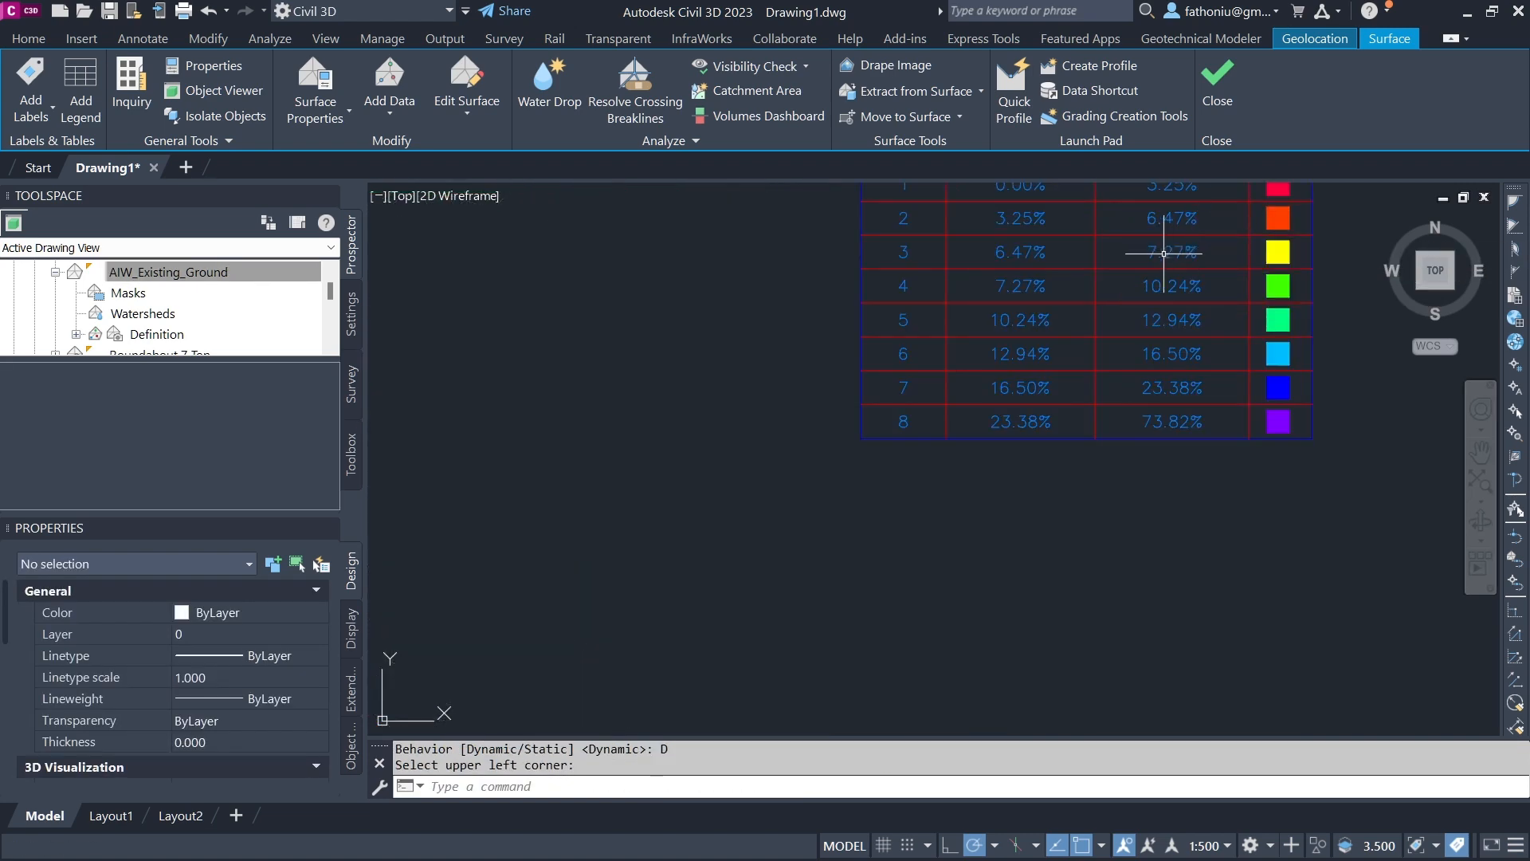
pyautogui.scroll(-6, 1162, 256)
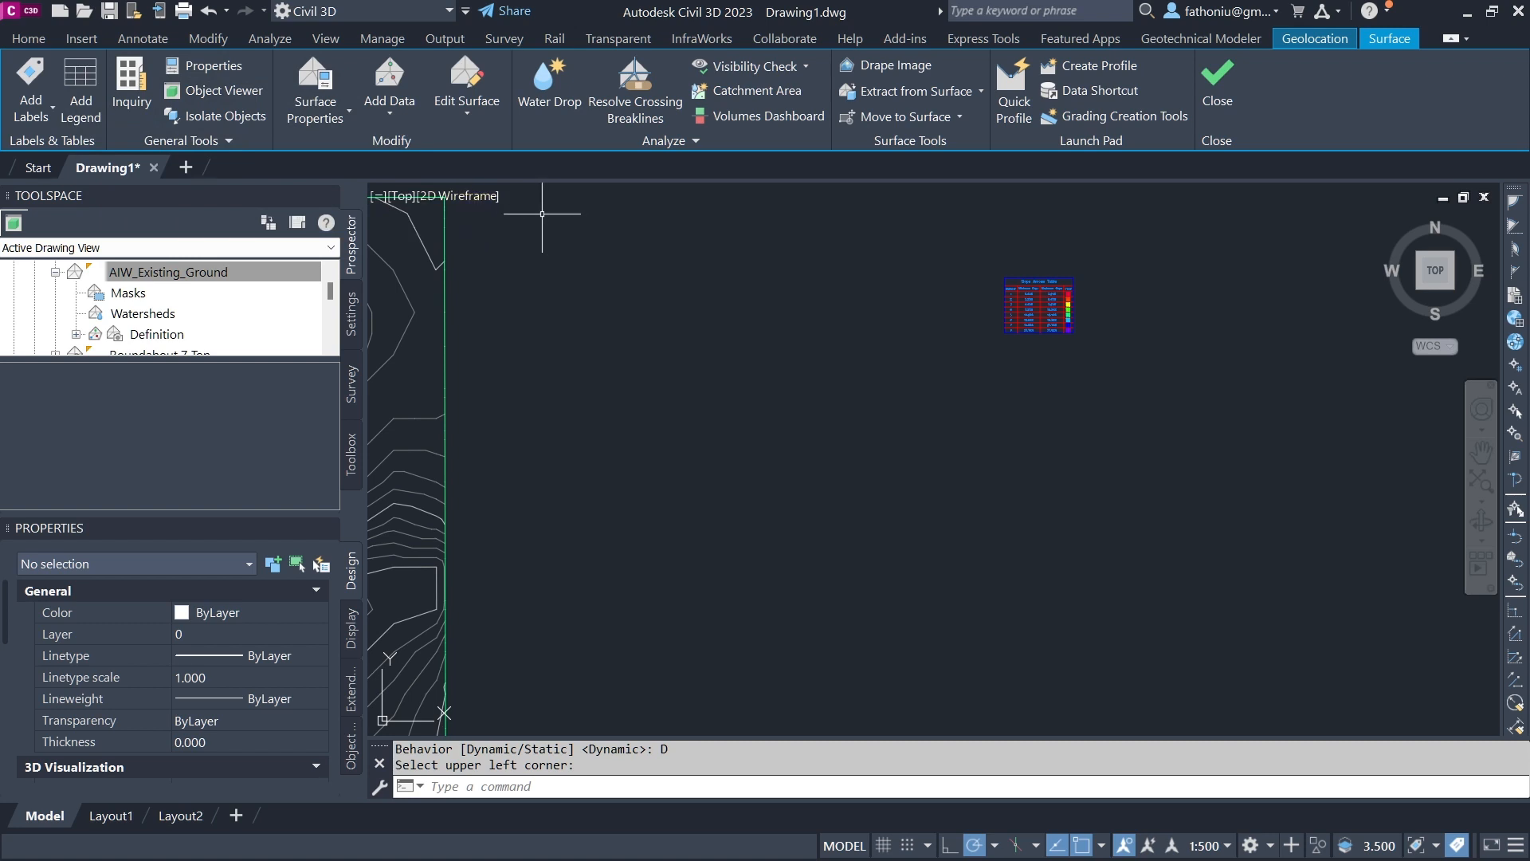
pyautogui.click(391, 112)
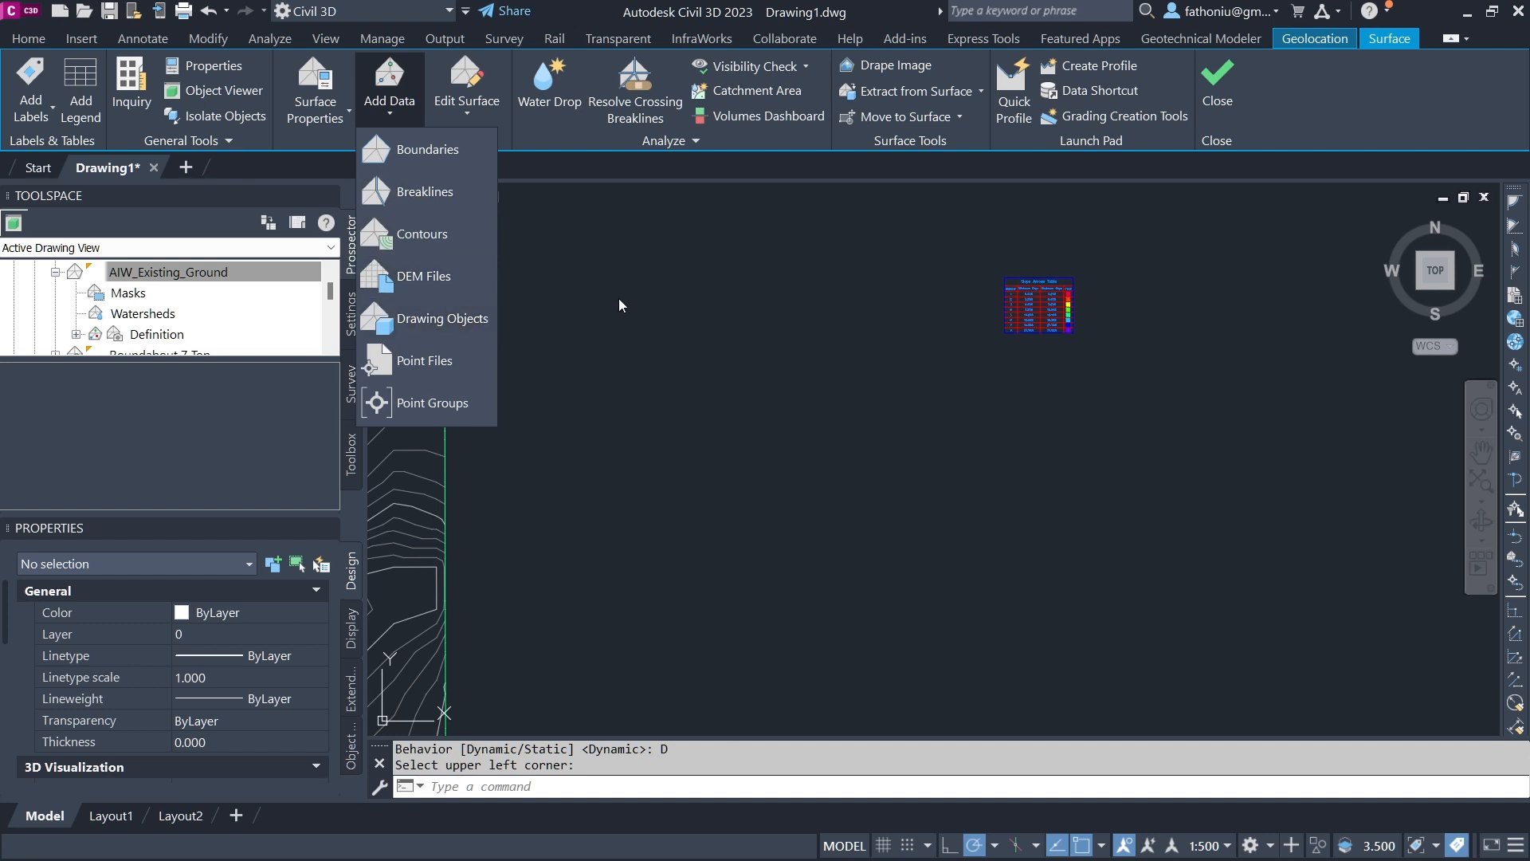
pyautogui.click(747, 137)
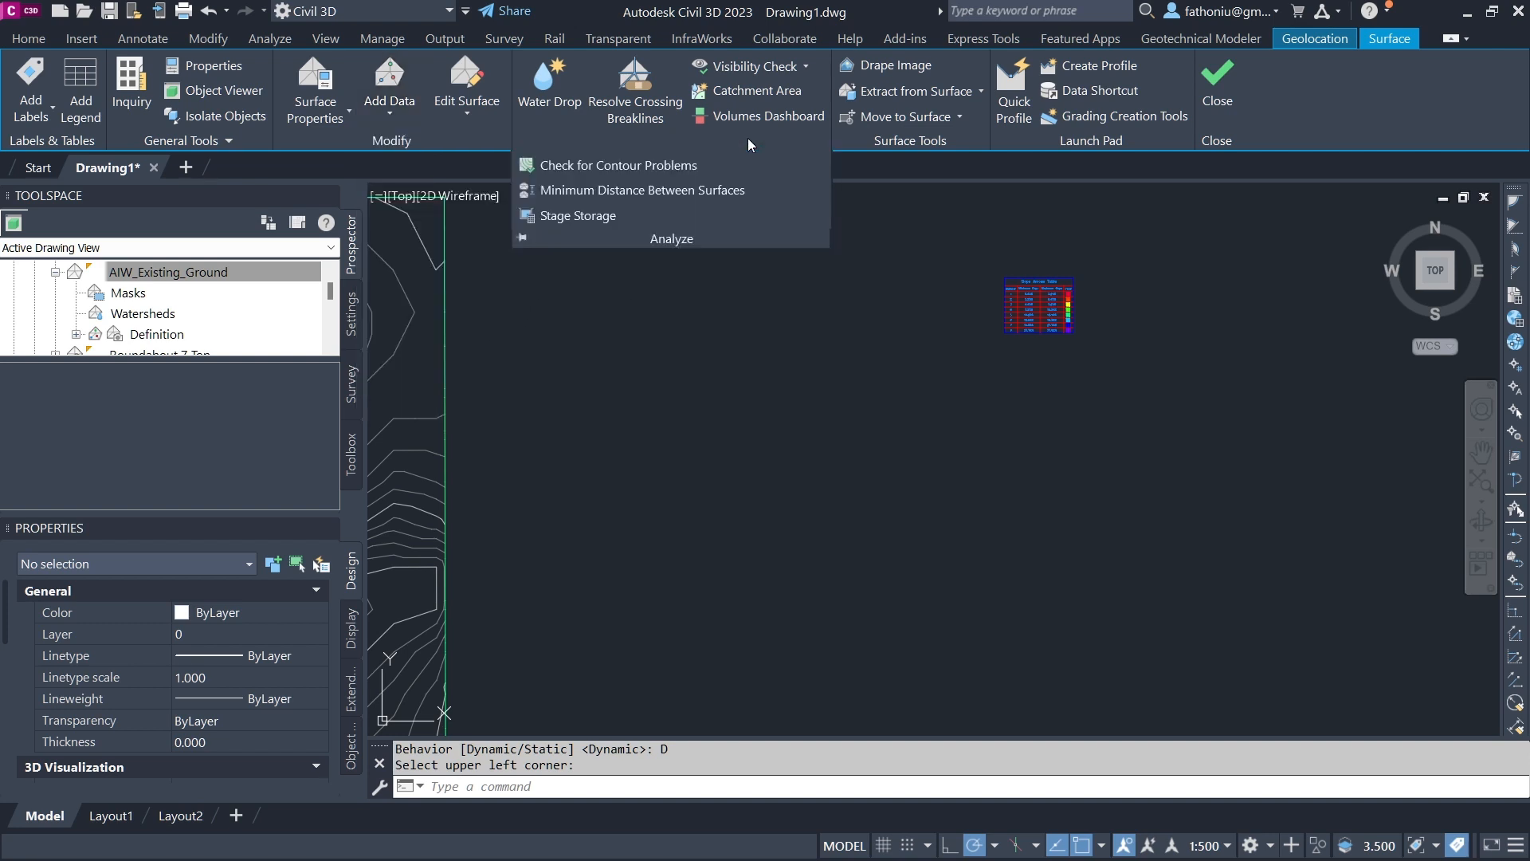
pyautogui.press('Escape')
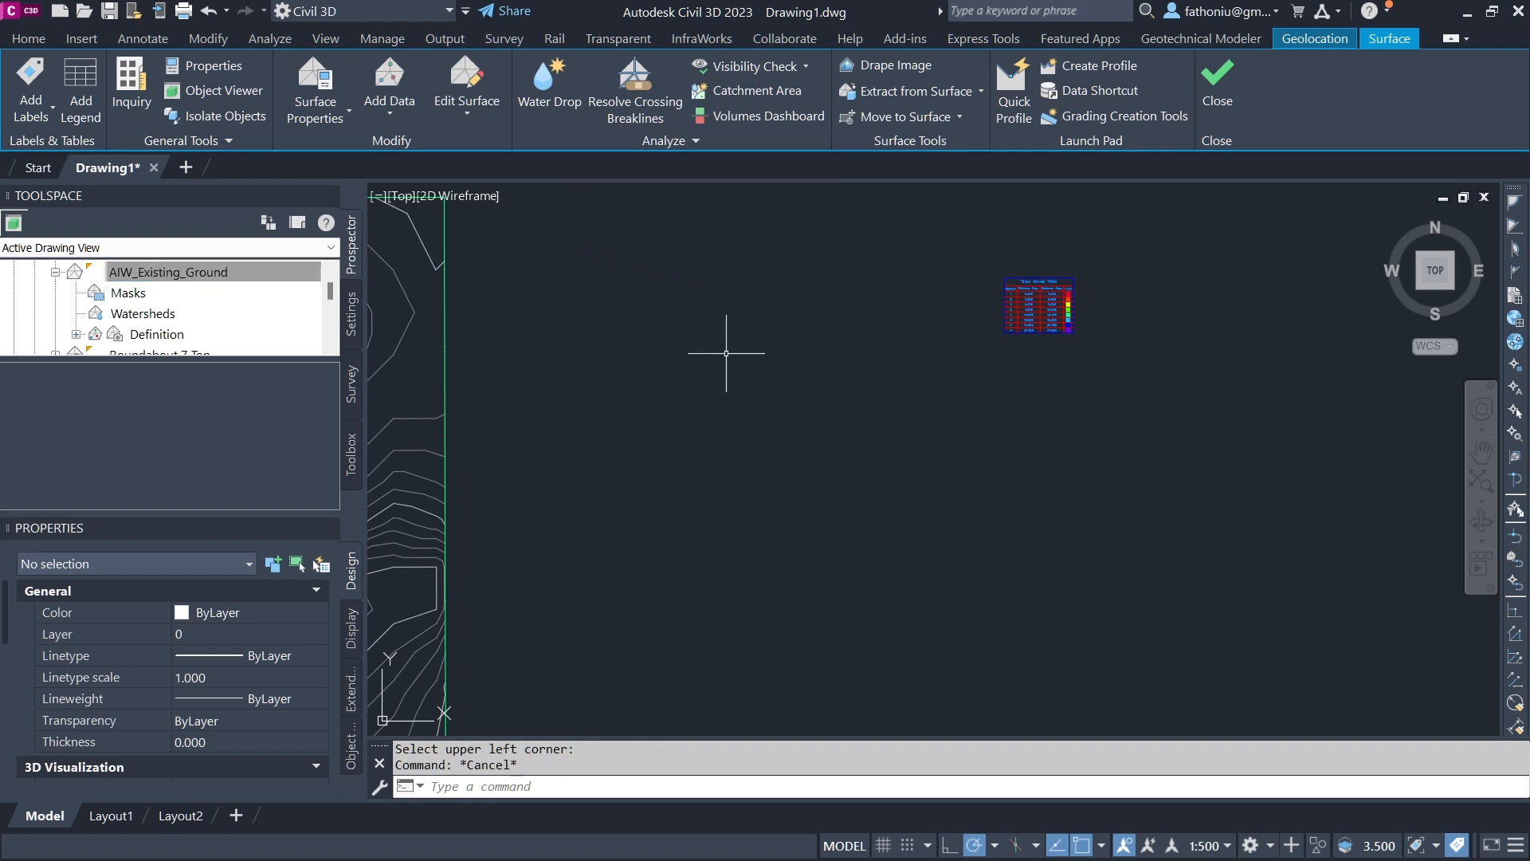
# Examine the road corridors, roundabout and contours across the existing ground surface
pyautogui.scroll(-2, 725, 355)
pyautogui.moveTo(670, 359); pyautogui.dragTo(1076, 282, button='middle')
pyautogui.moveTo(569, 413); pyautogui.dragTo(882, 356, button='middle')
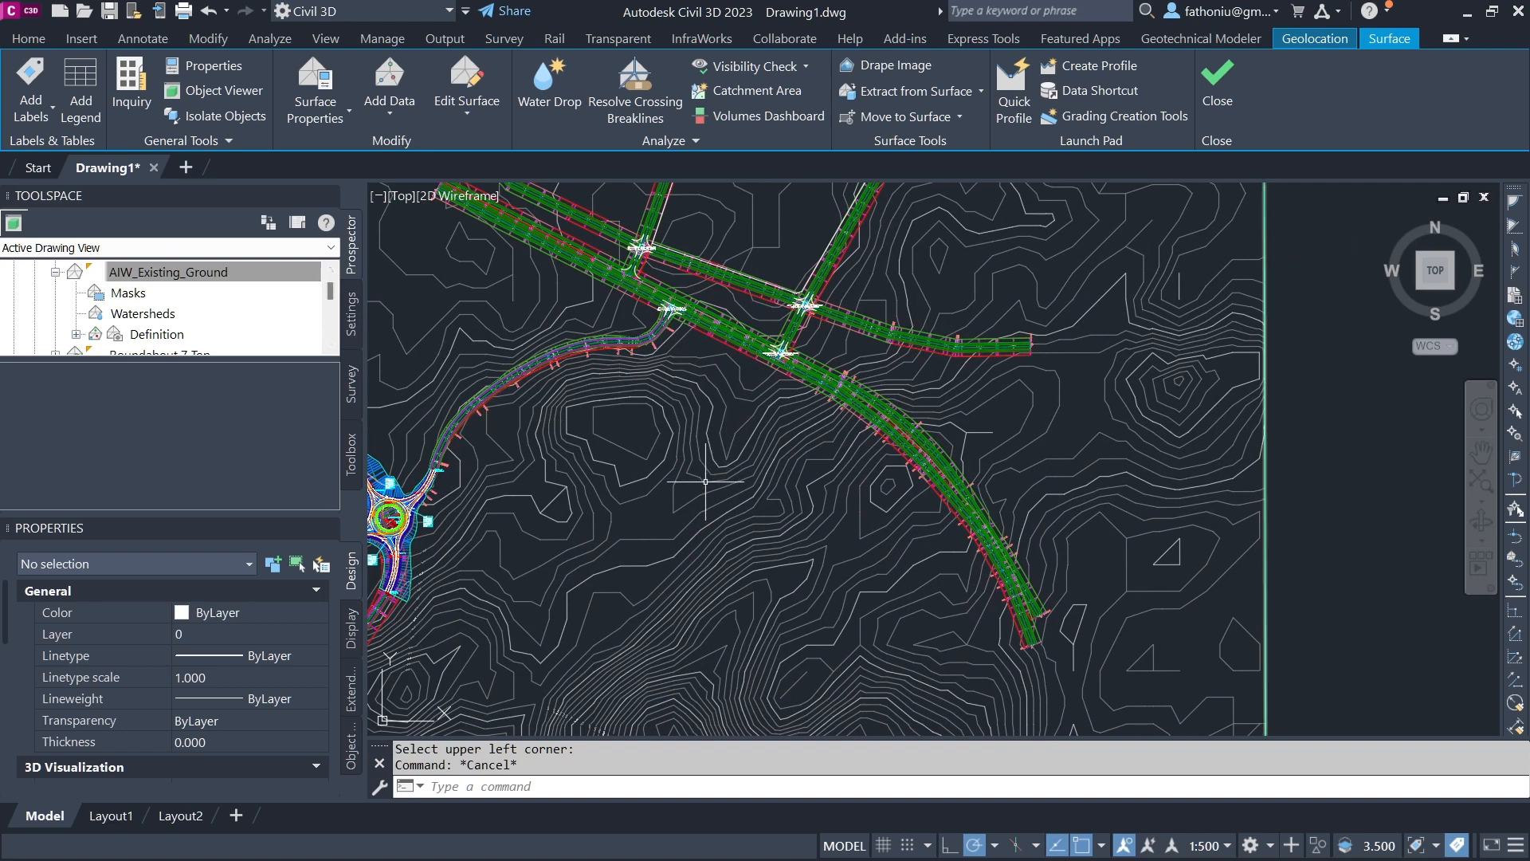
pyautogui.moveTo(644, 522)
pyautogui.mouseDown(button='middle')
pyautogui.moveTo(812, 427)
pyautogui.moveTo(812, 482)
pyautogui.mouseUp(button='middle')
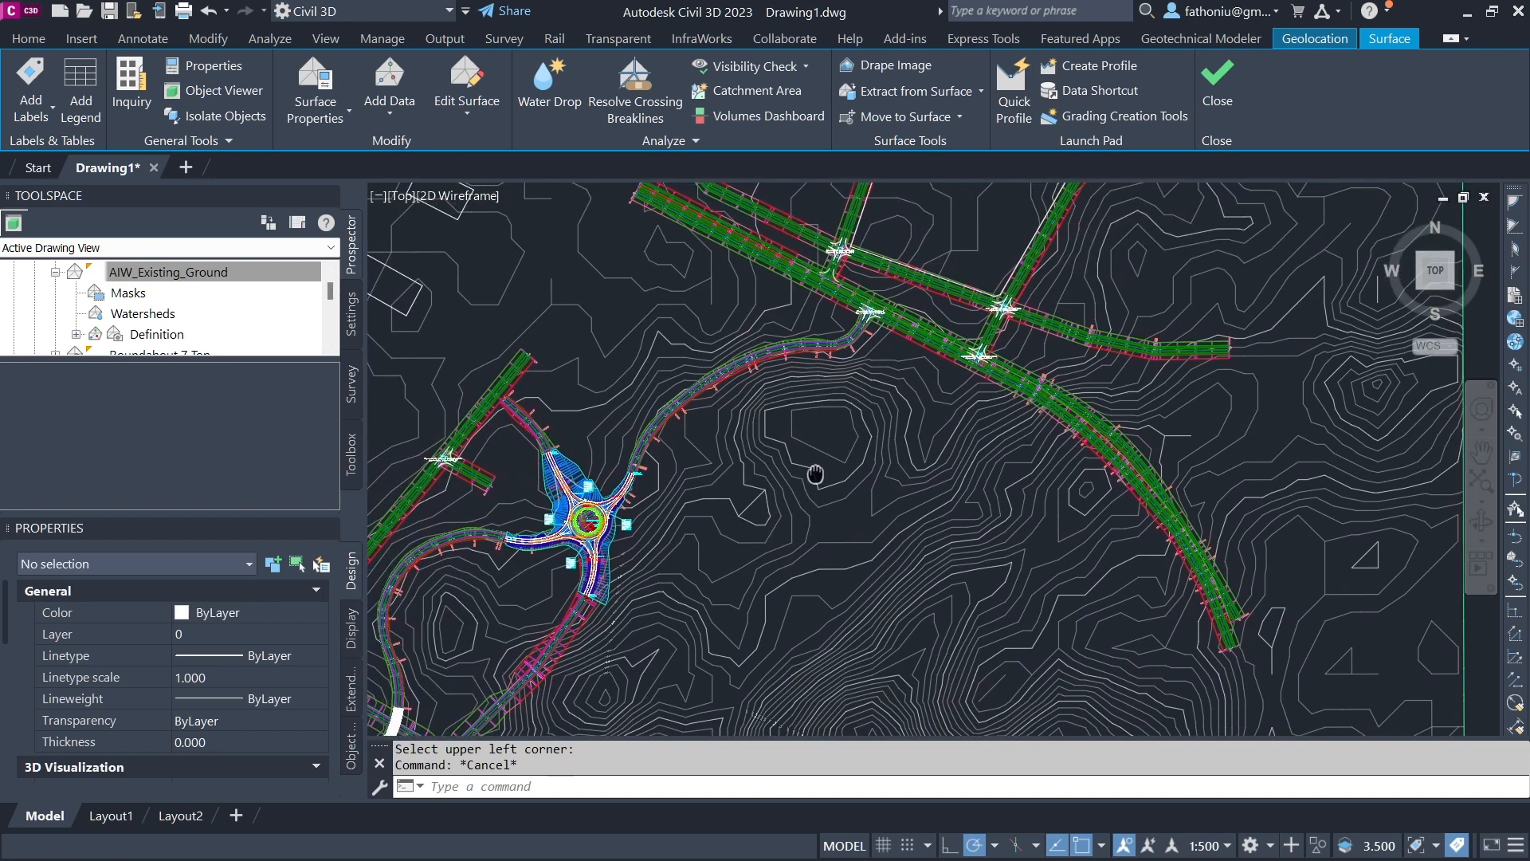
pyautogui.scroll(-4, 874, 501)
pyautogui.moveTo(882, 520); pyautogui.dragTo(836, 369, button='middle')
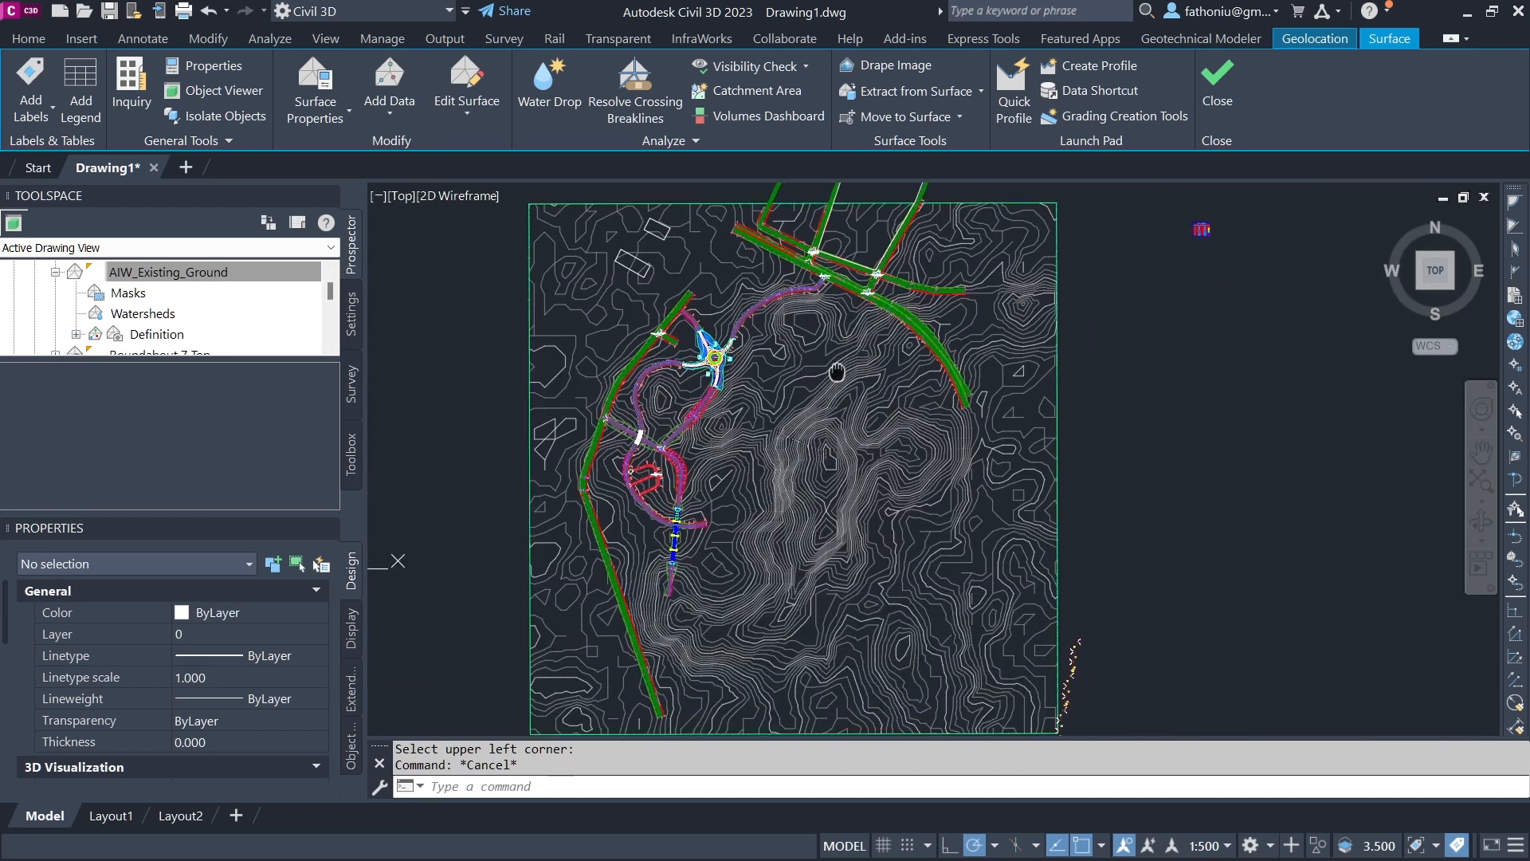
pyautogui.scroll(4, 779, 444)
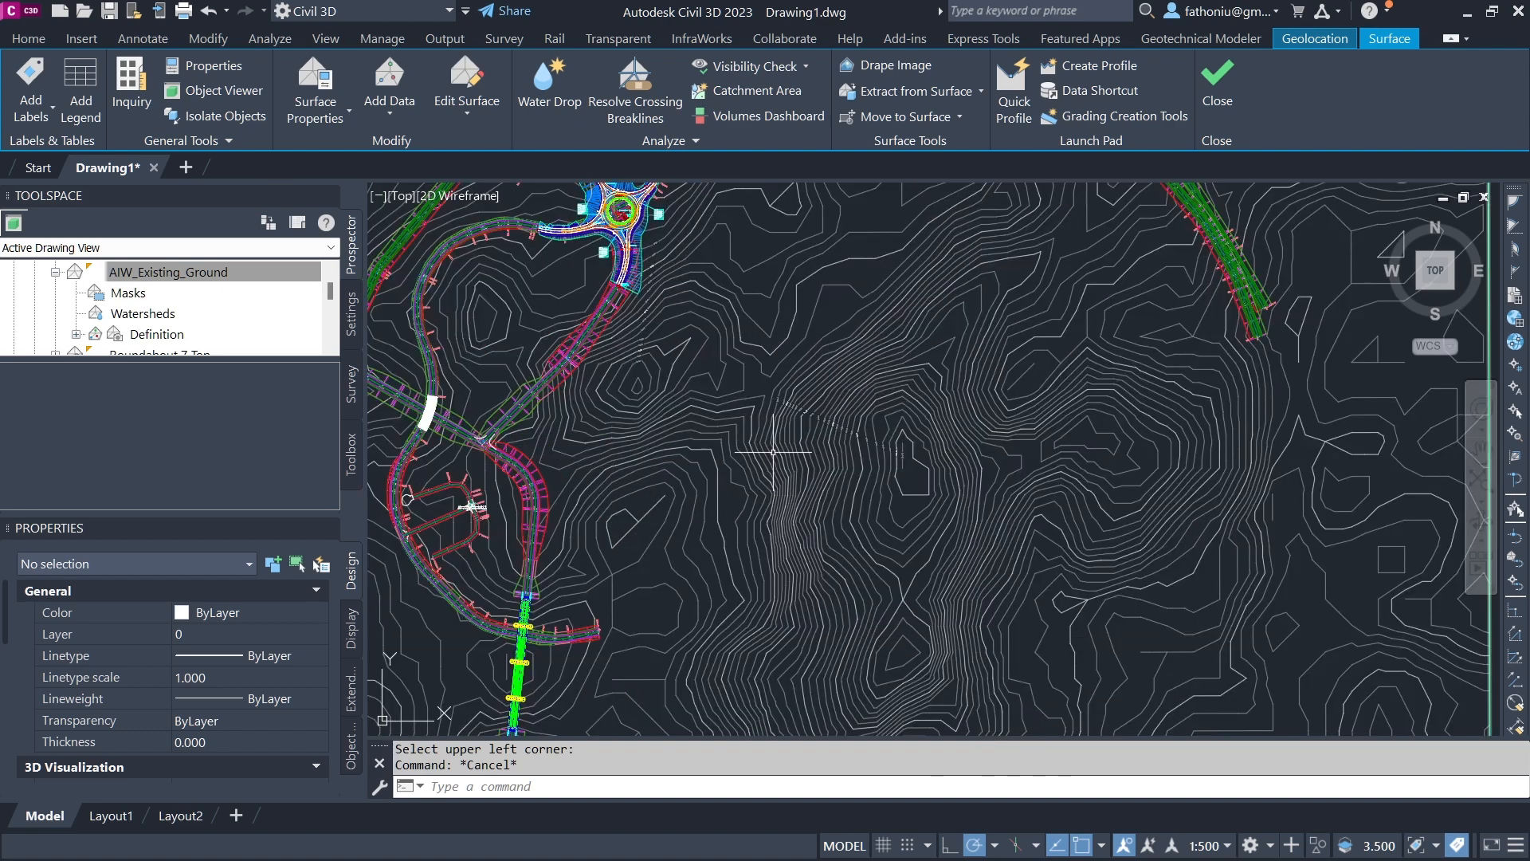
pyautogui.scroll(-2, 779, 444)
pyautogui.scroll(2, 556, 376)
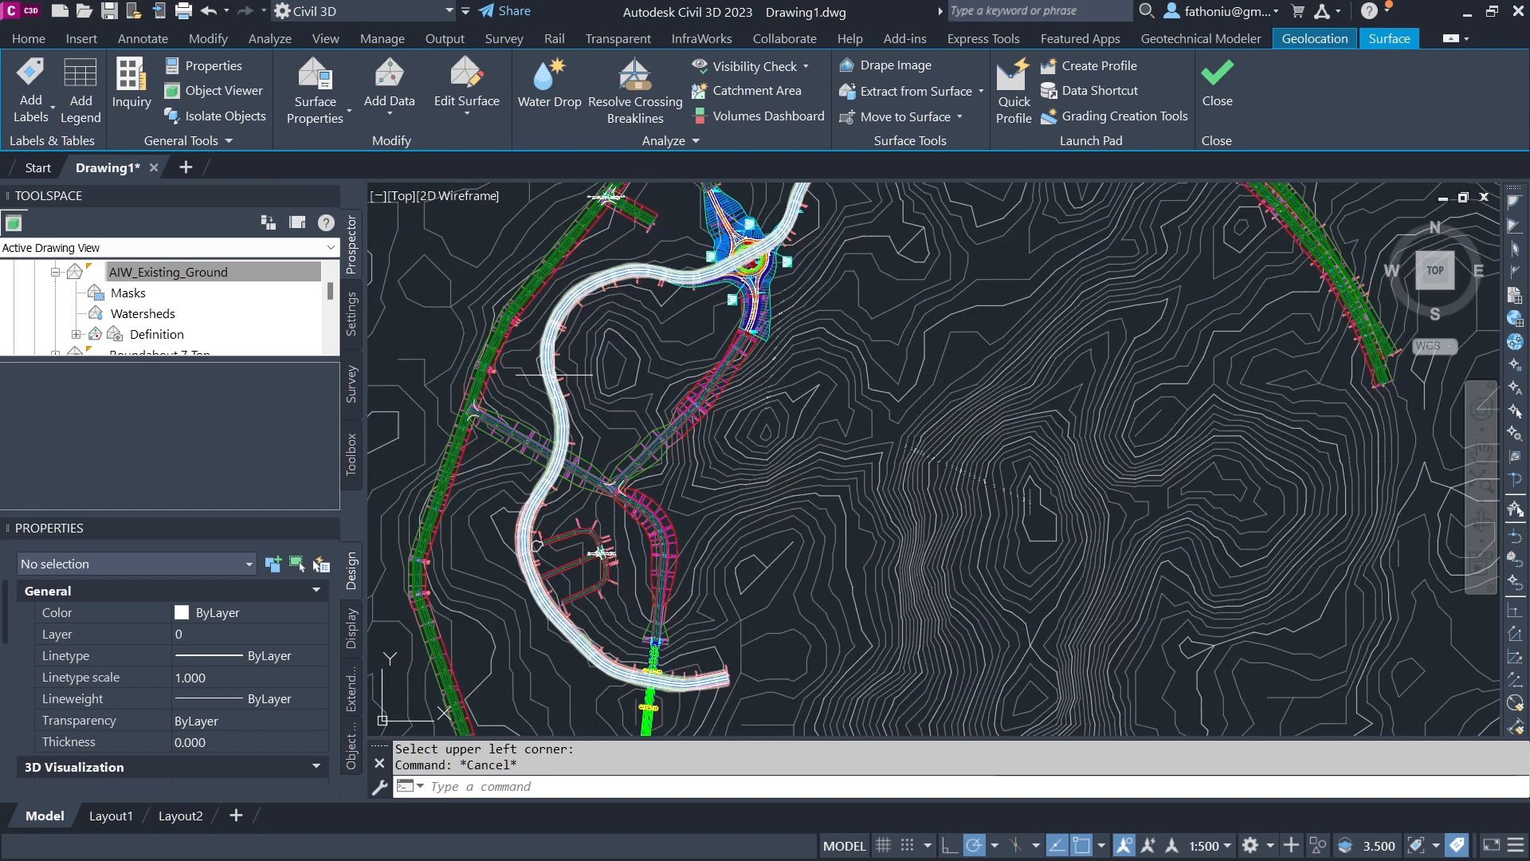
# Collapse the existing ground surface's entry, expand the centerline alignments and select alignment 246 to locate it in the drawing, clearing the selection
pyautogui.click(168, 272)
pyautogui.click(55, 273)
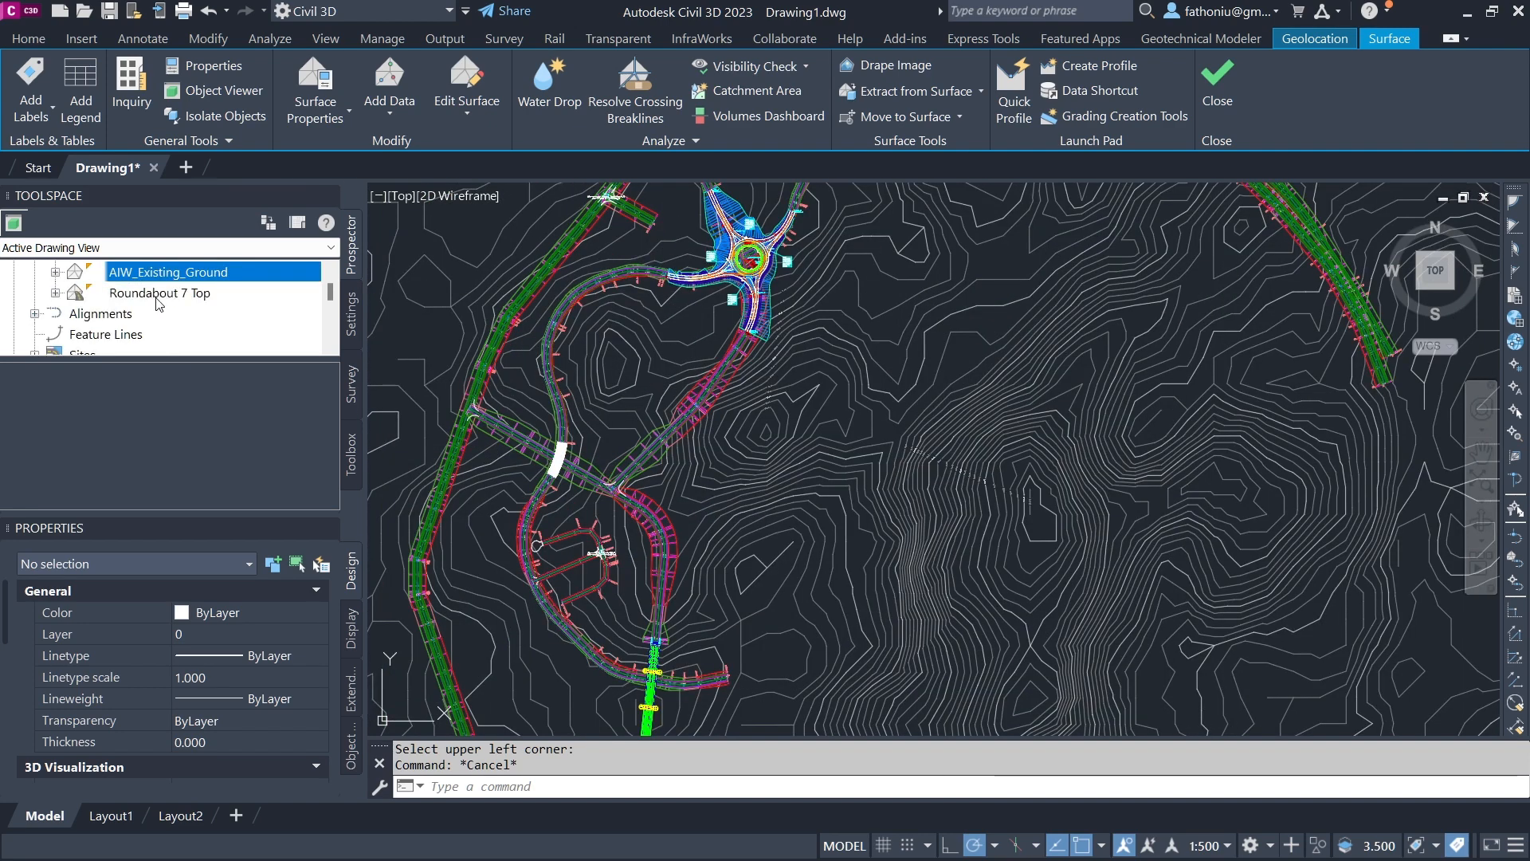
pyautogui.click(34, 314)
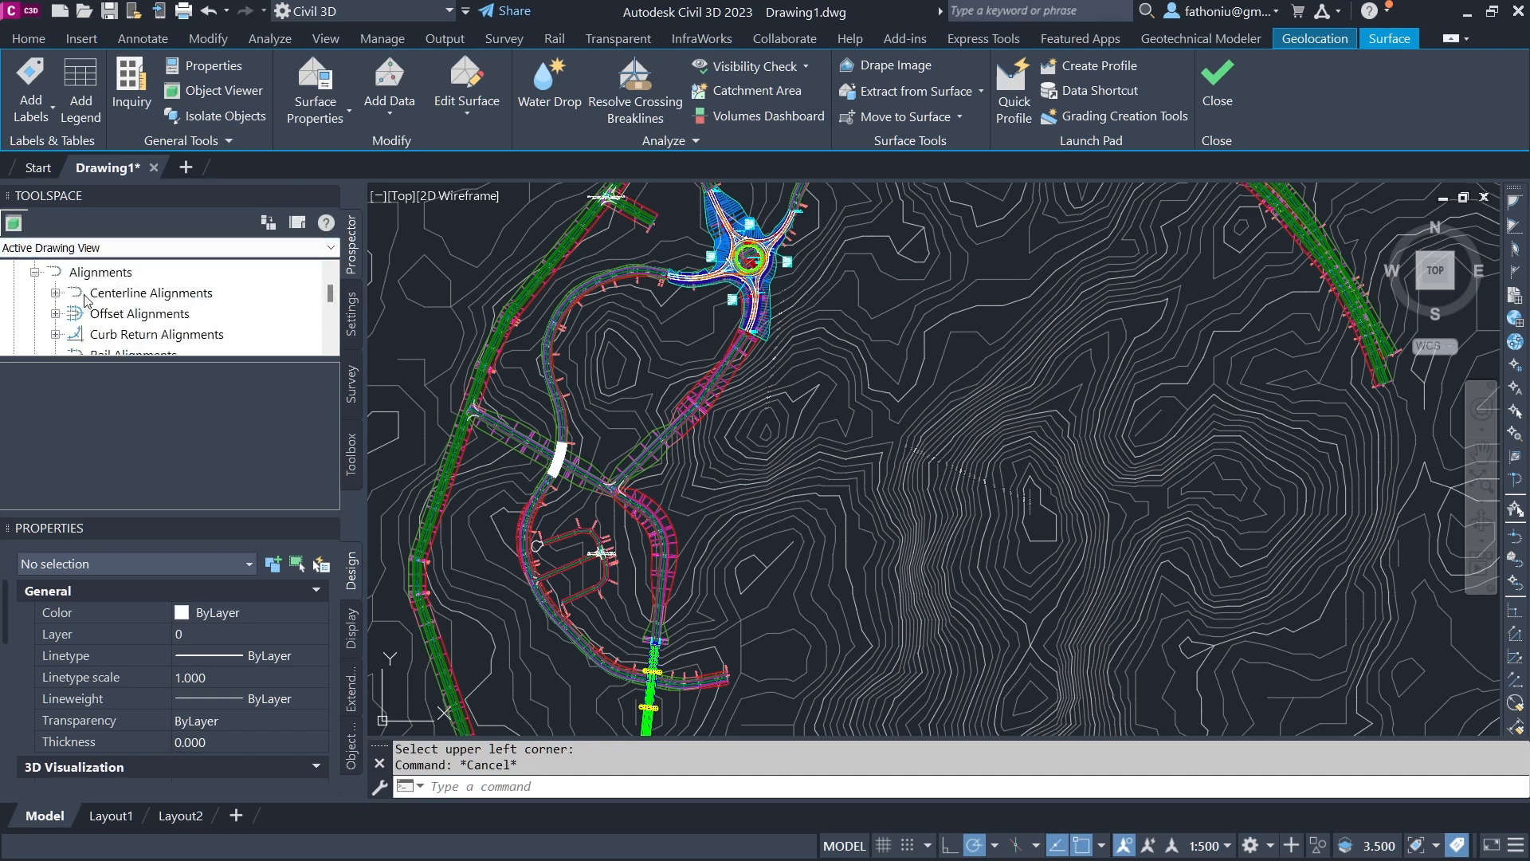
pyautogui.click(55, 293)
pyautogui.scroll(-5, 140, 315)
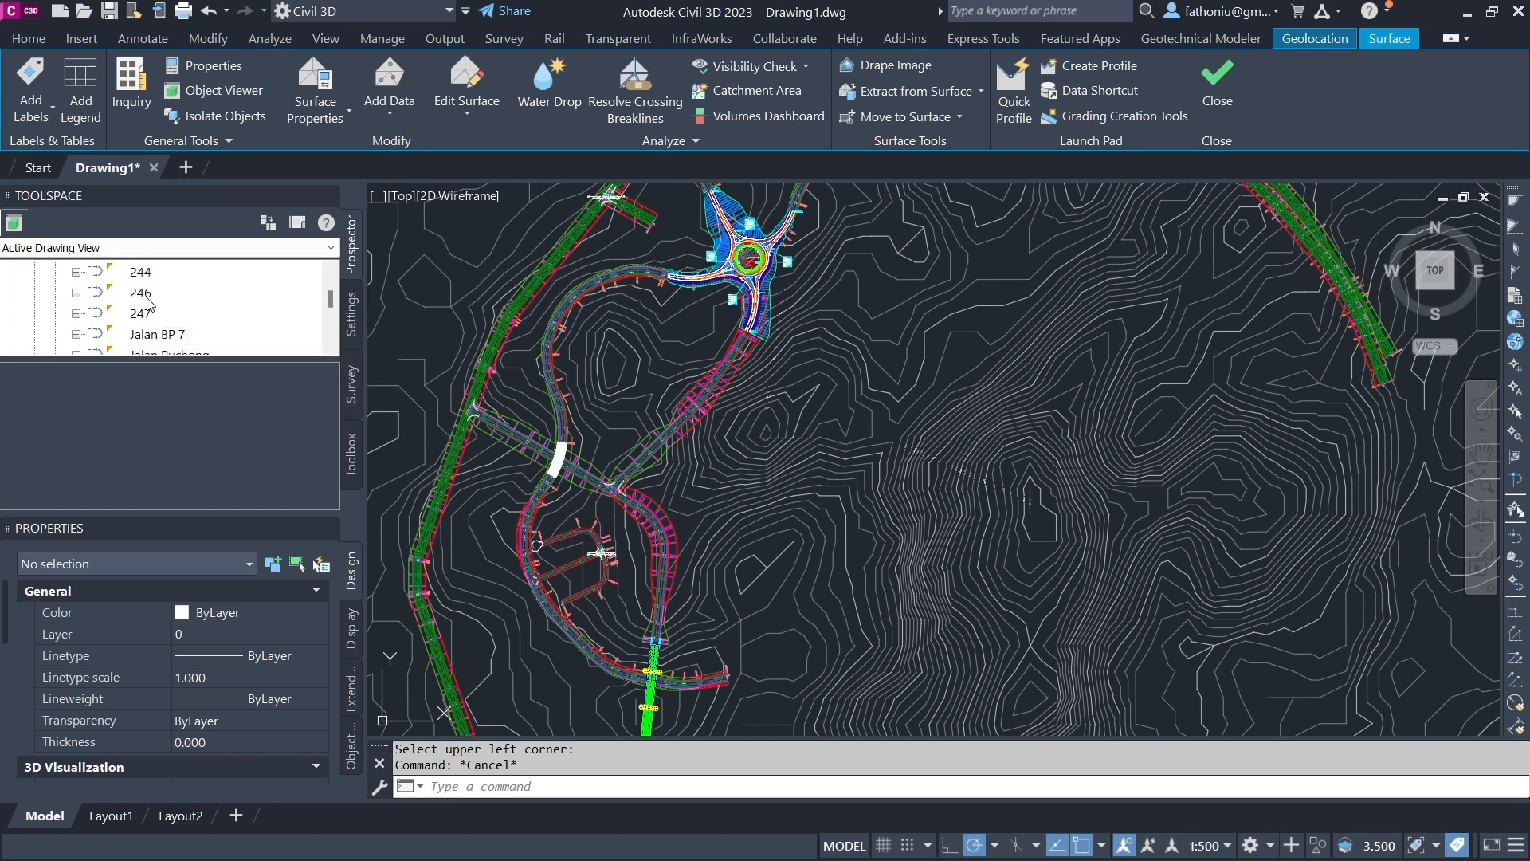
pyautogui.click(142, 294)
pyautogui.rightClick(143, 300)
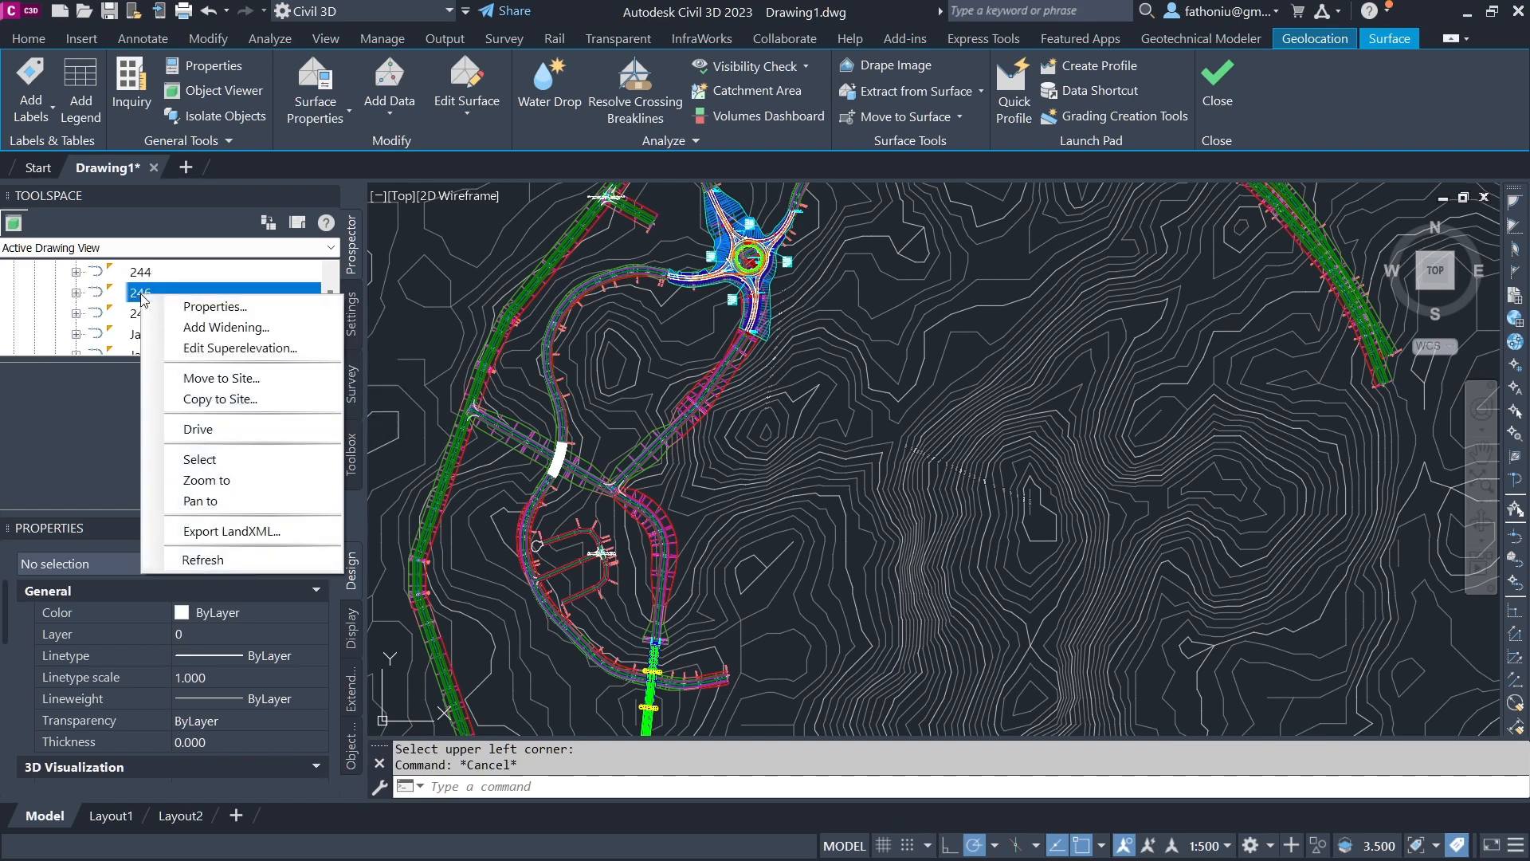
pyautogui.click(201, 459)
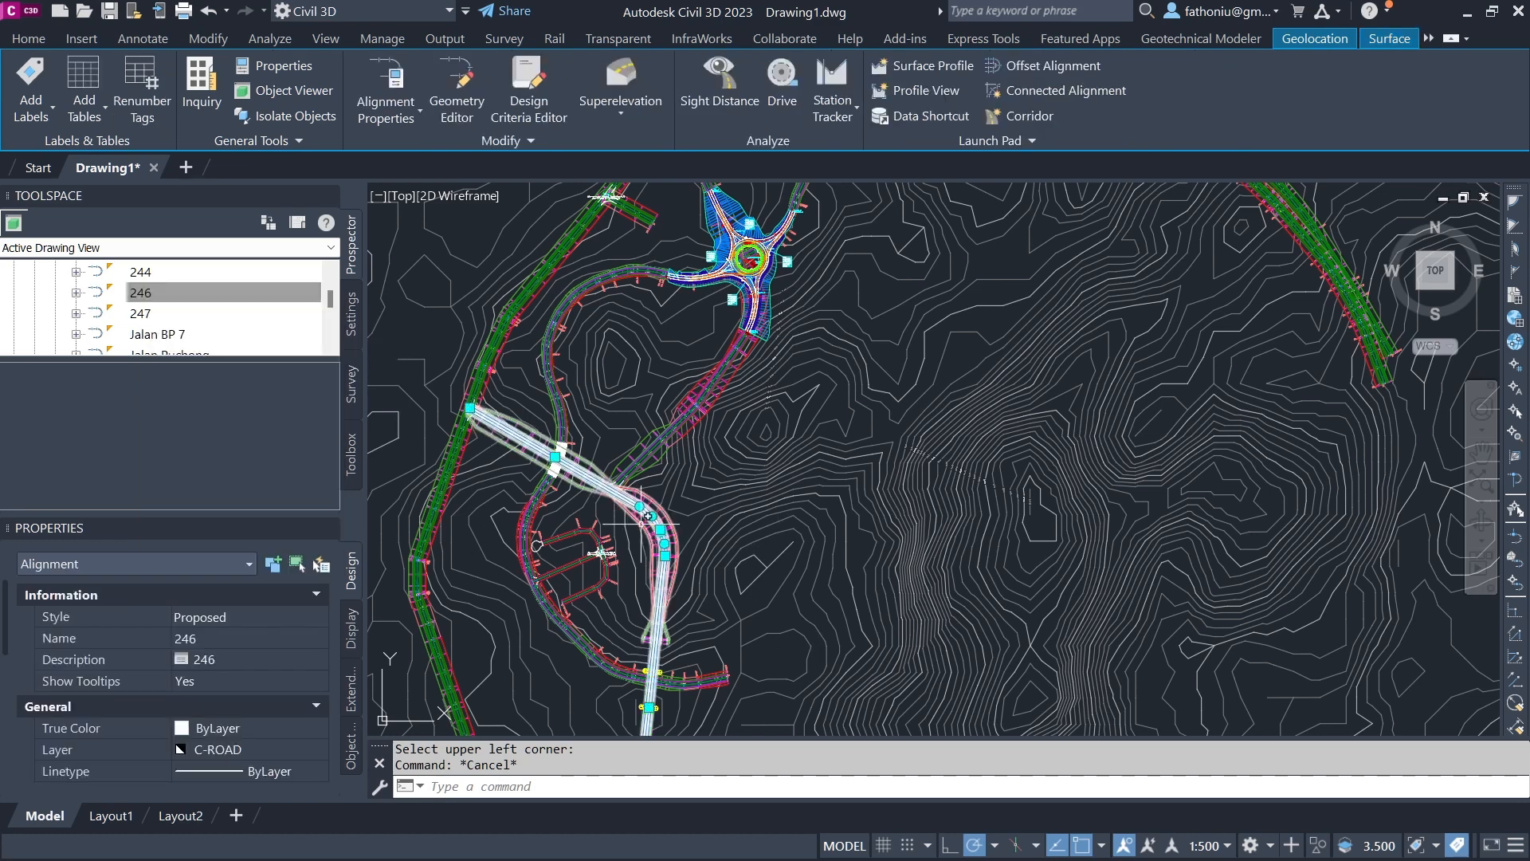
pyautogui.press('Escape')
pyautogui.click(847, 484)
# Send corridor 246 to the back of the display order and check that its alignment can be selected
pyautogui.scroll(6, 582, 475)
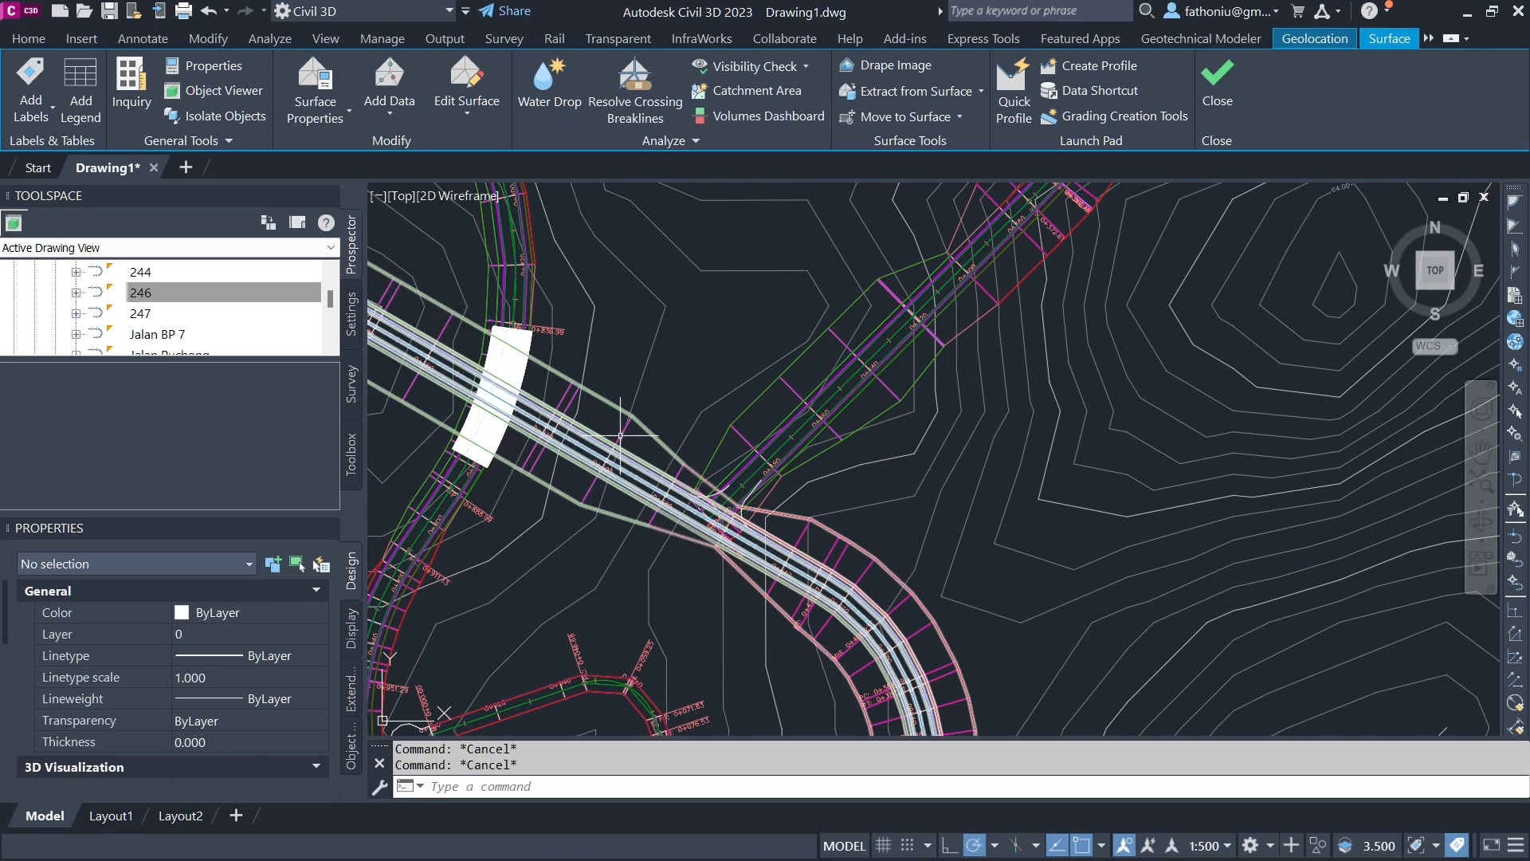
pyautogui.click(620, 435)
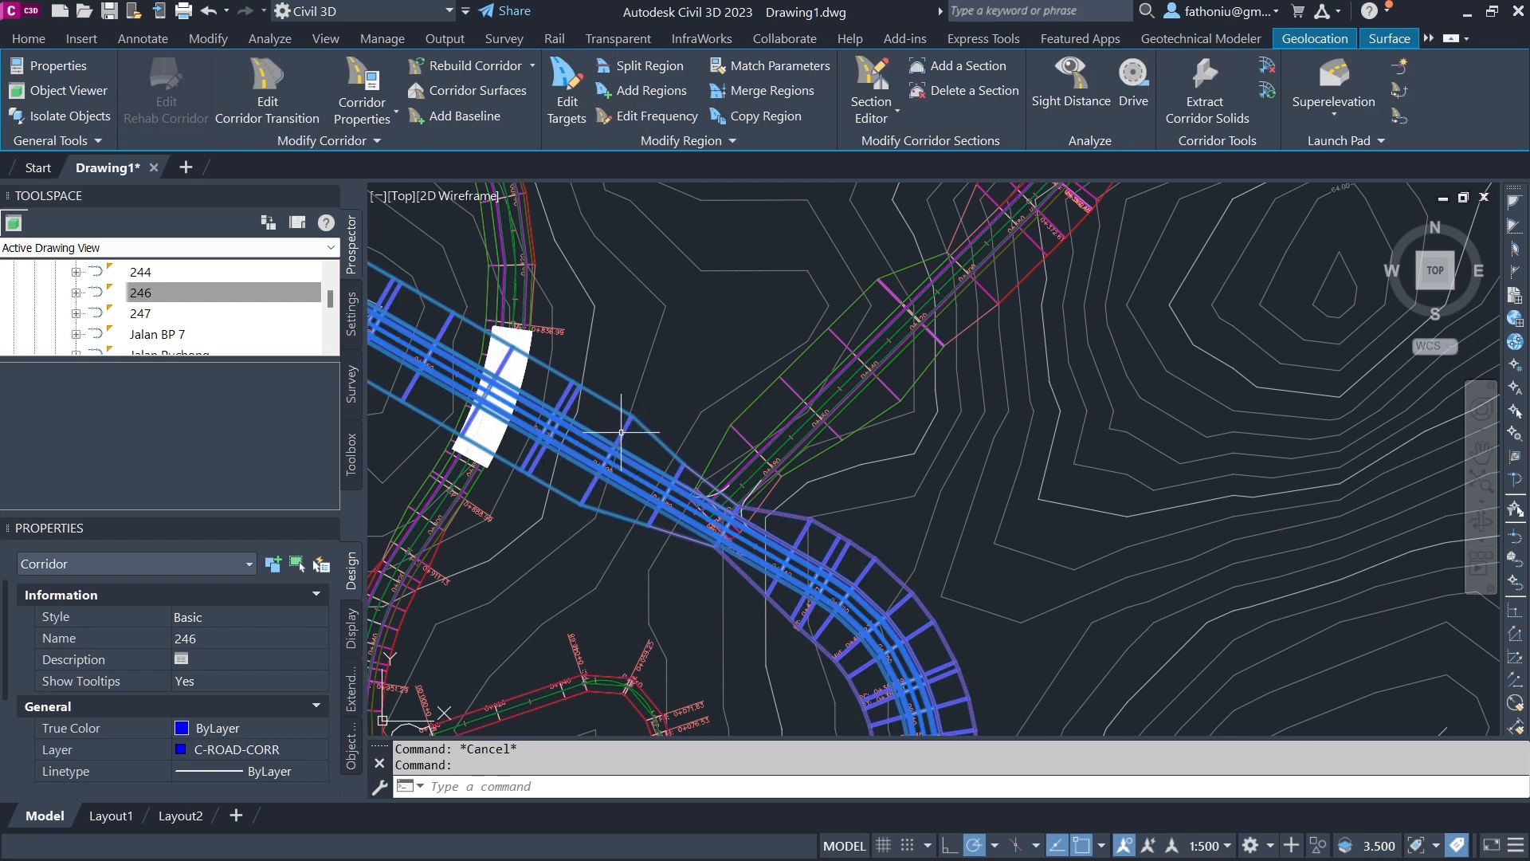
pyautogui.rightClick(622, 391)
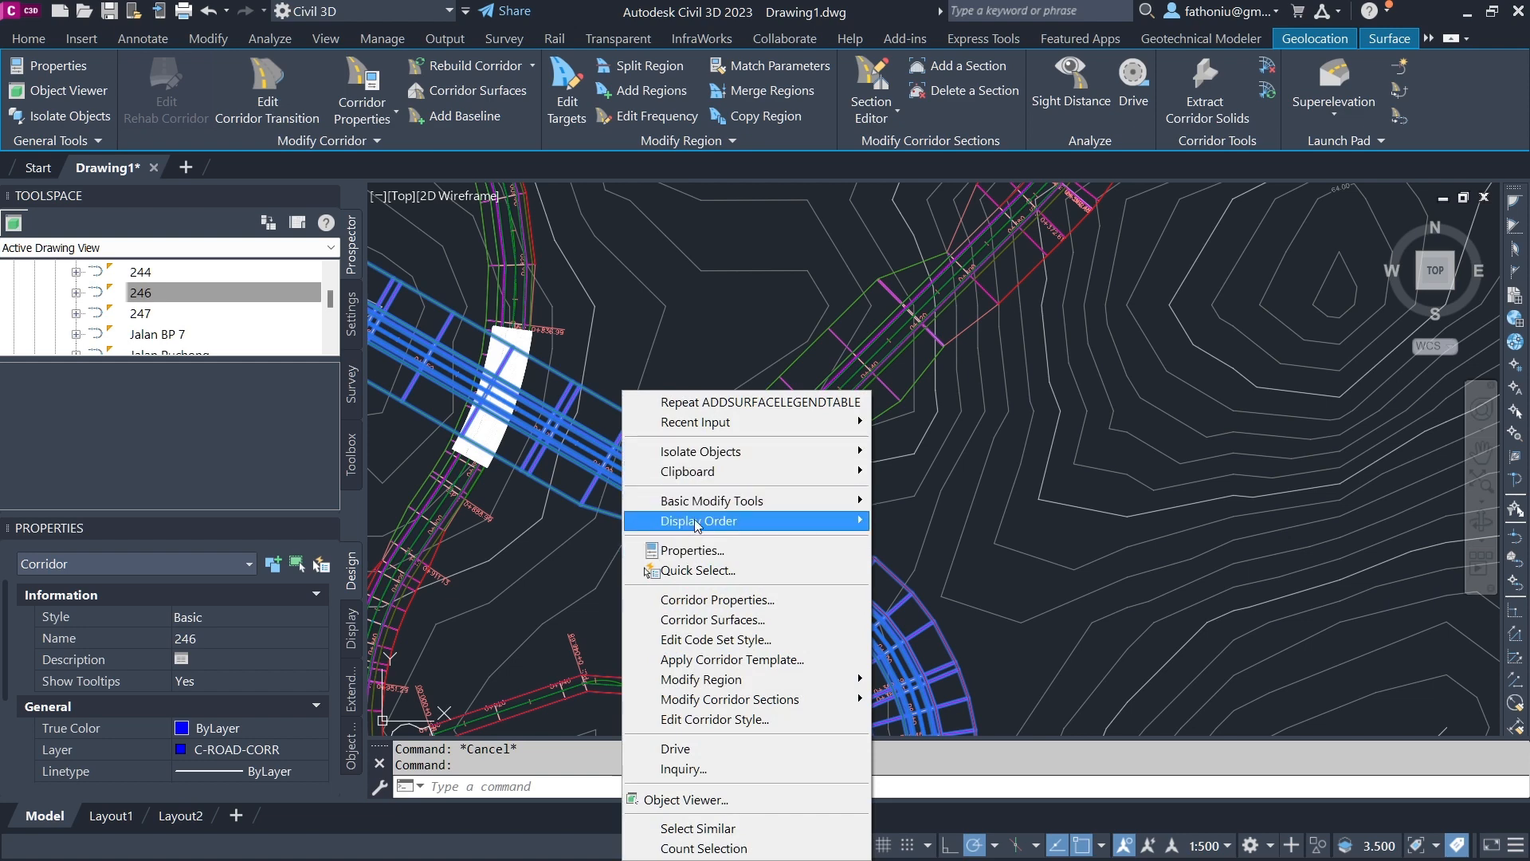
pyautogui.moveTo(710, 523)
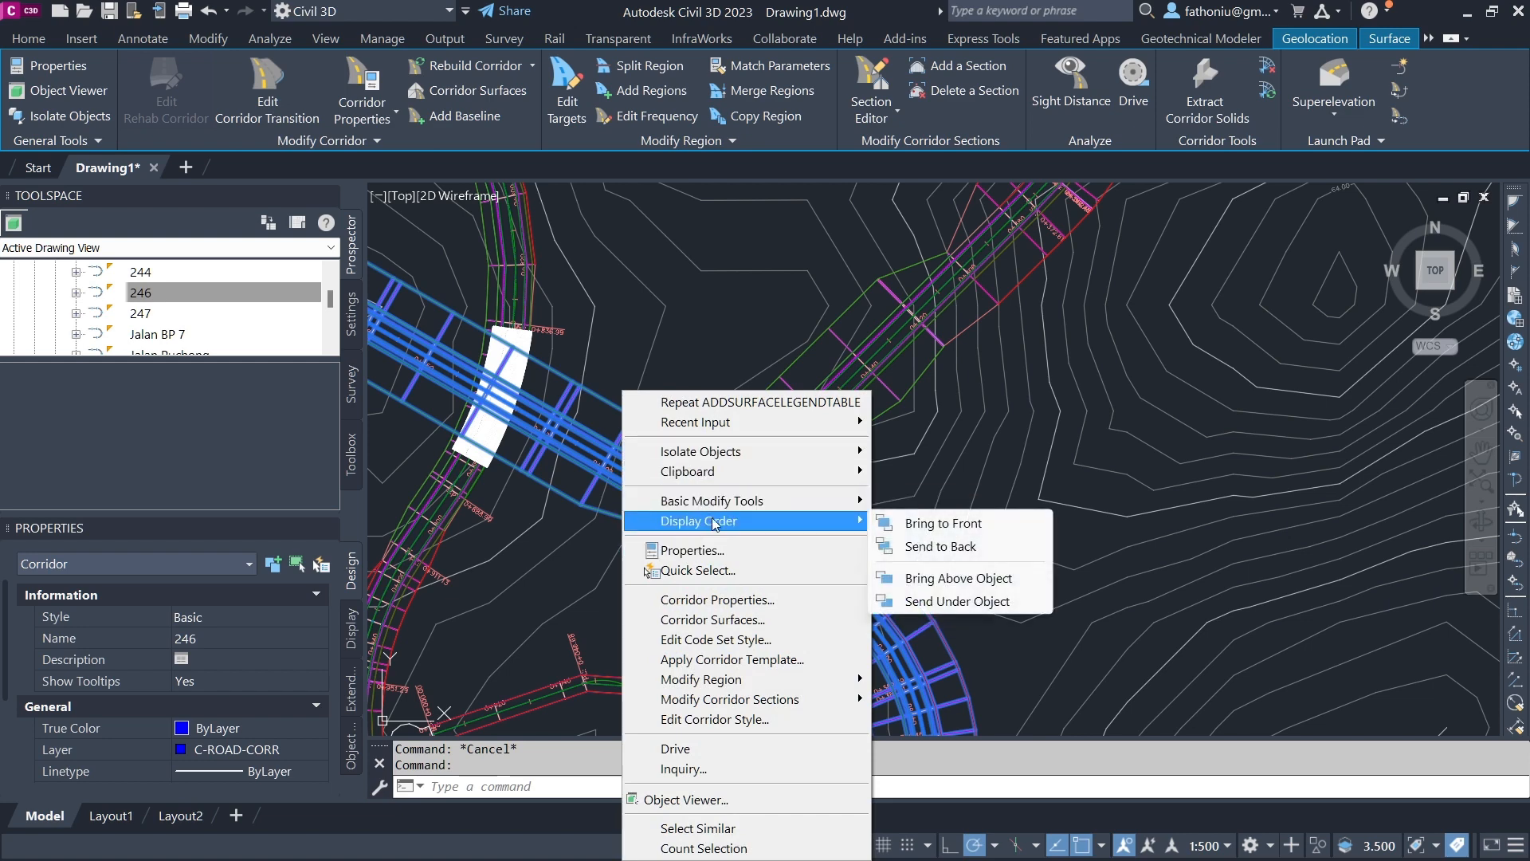
pyautogui.click(953, 547)
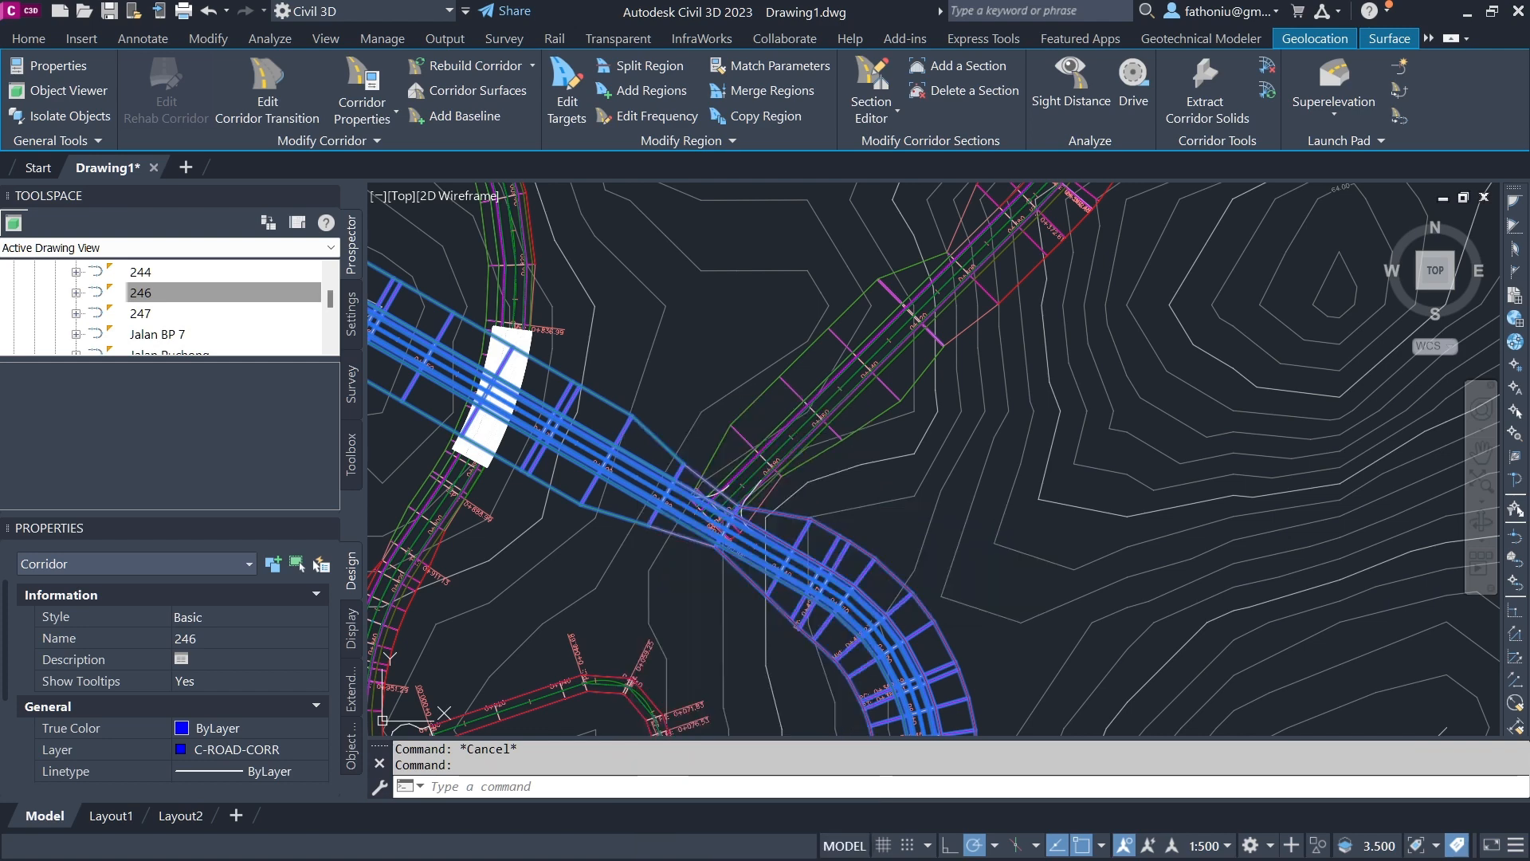
pyautogui.click(603, 458)
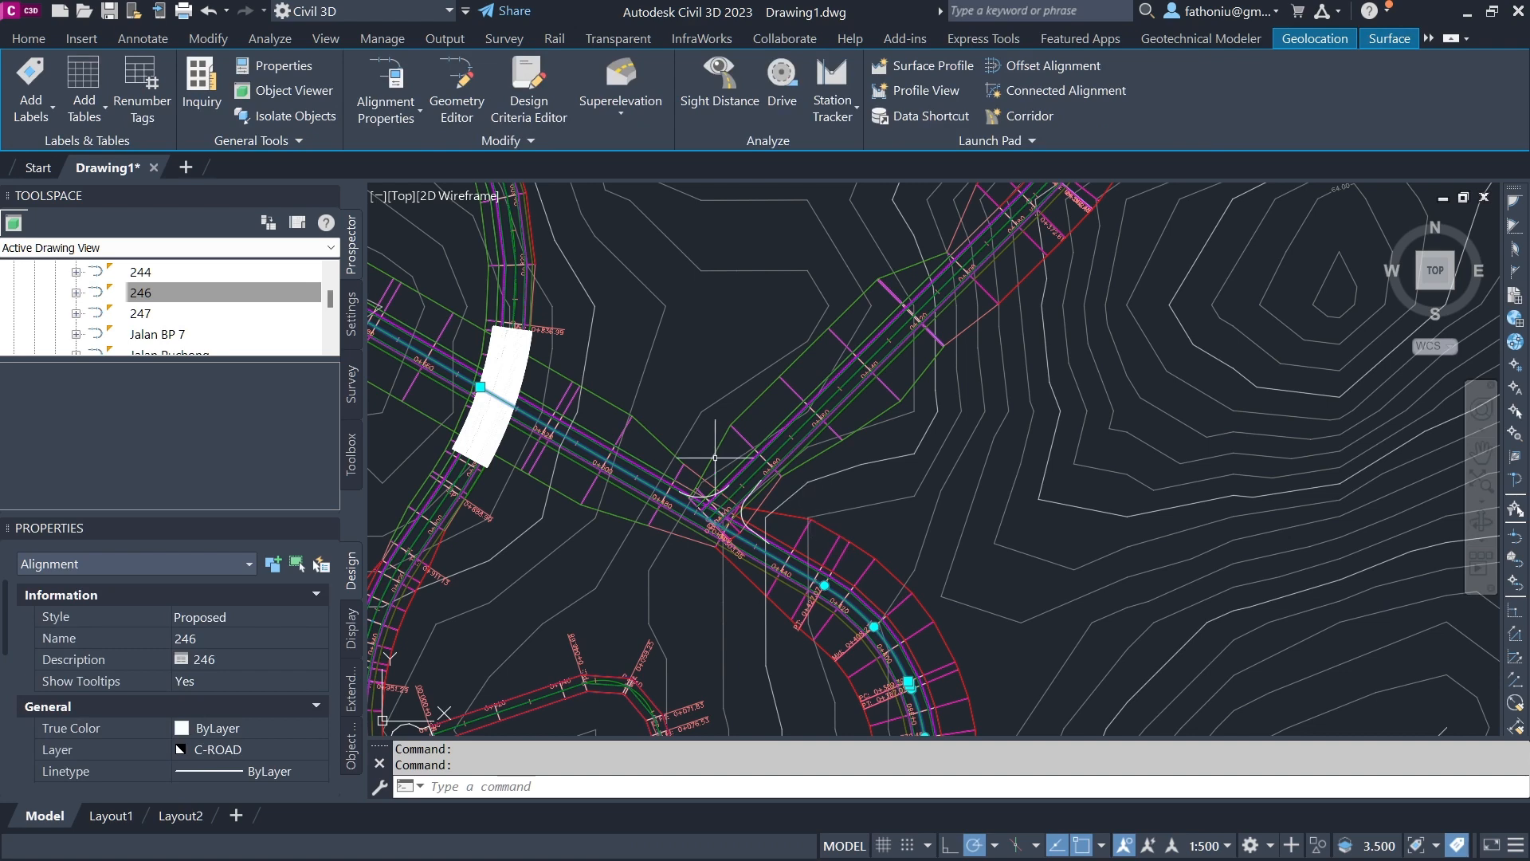
pyautogui.press('Escape')
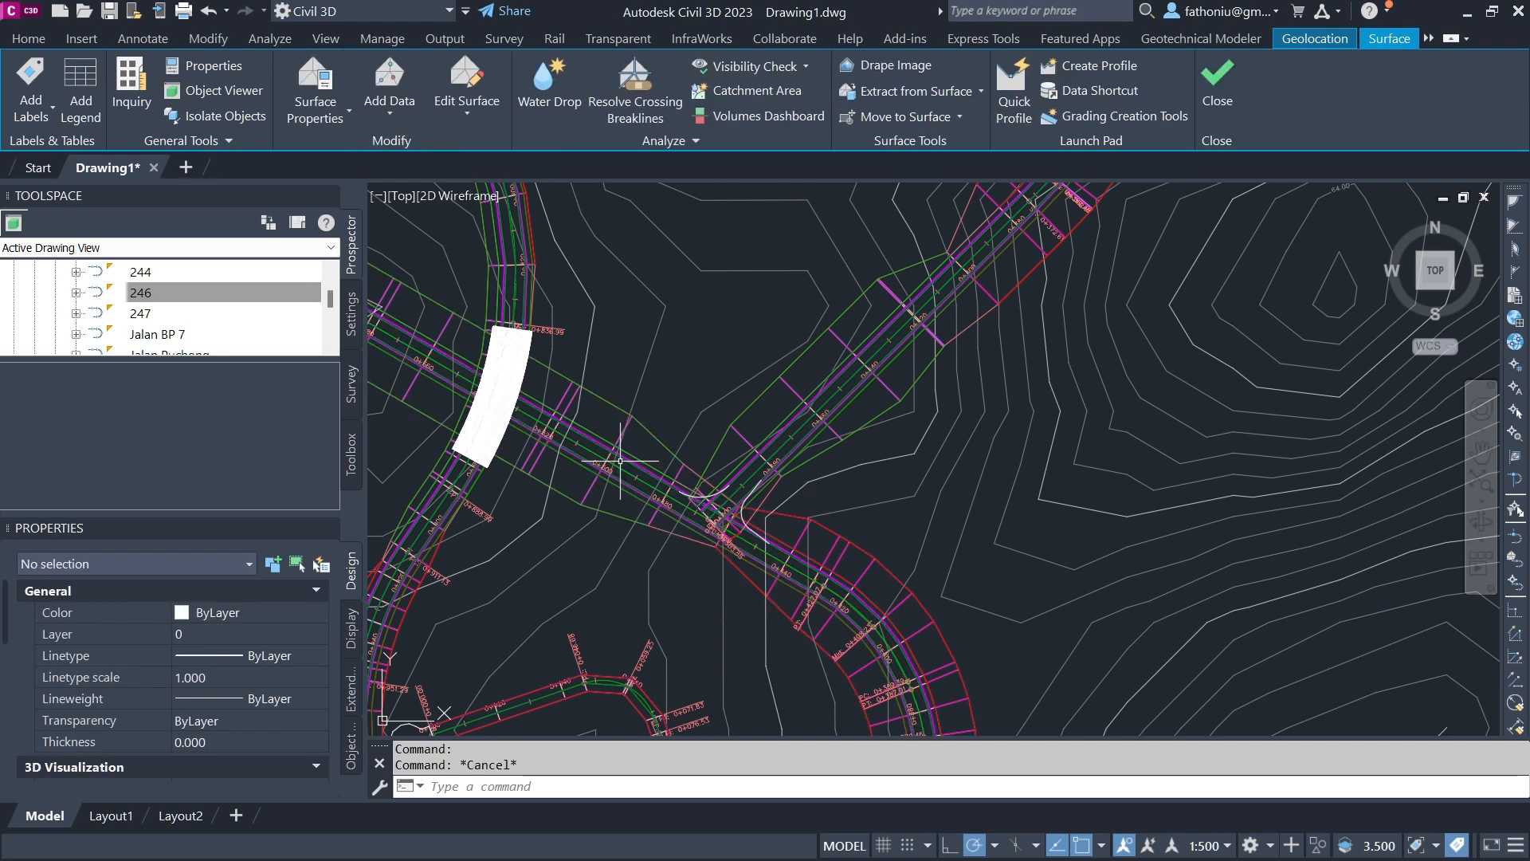
pyautogui.click(629, 471)
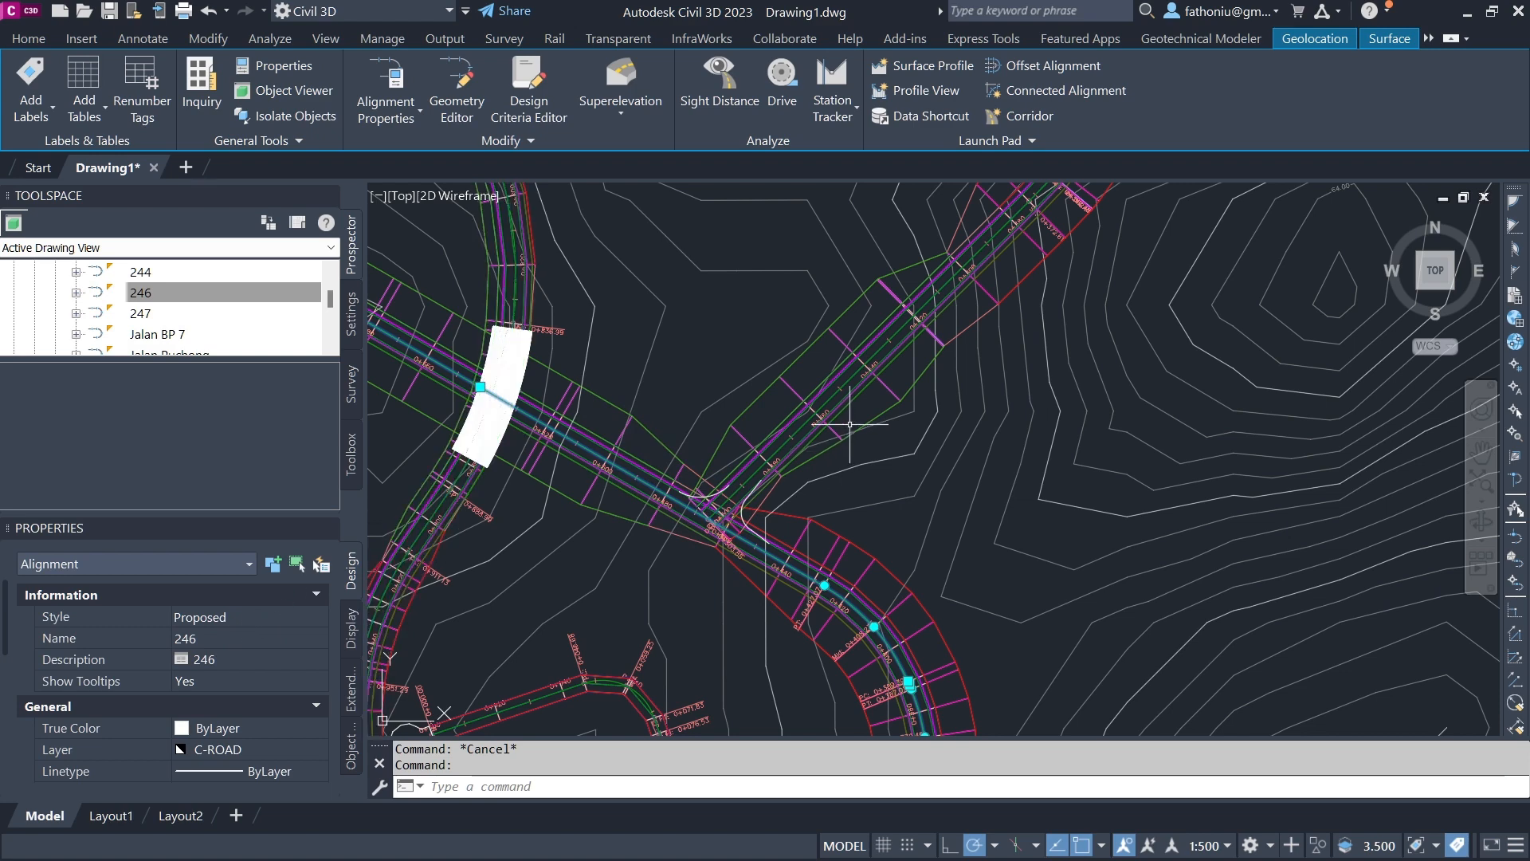
pyautogui.press('Escape')
# Send corridor 244 to the back of the display order and check that its alignment can be selected
pyautogui.click(791, 363)
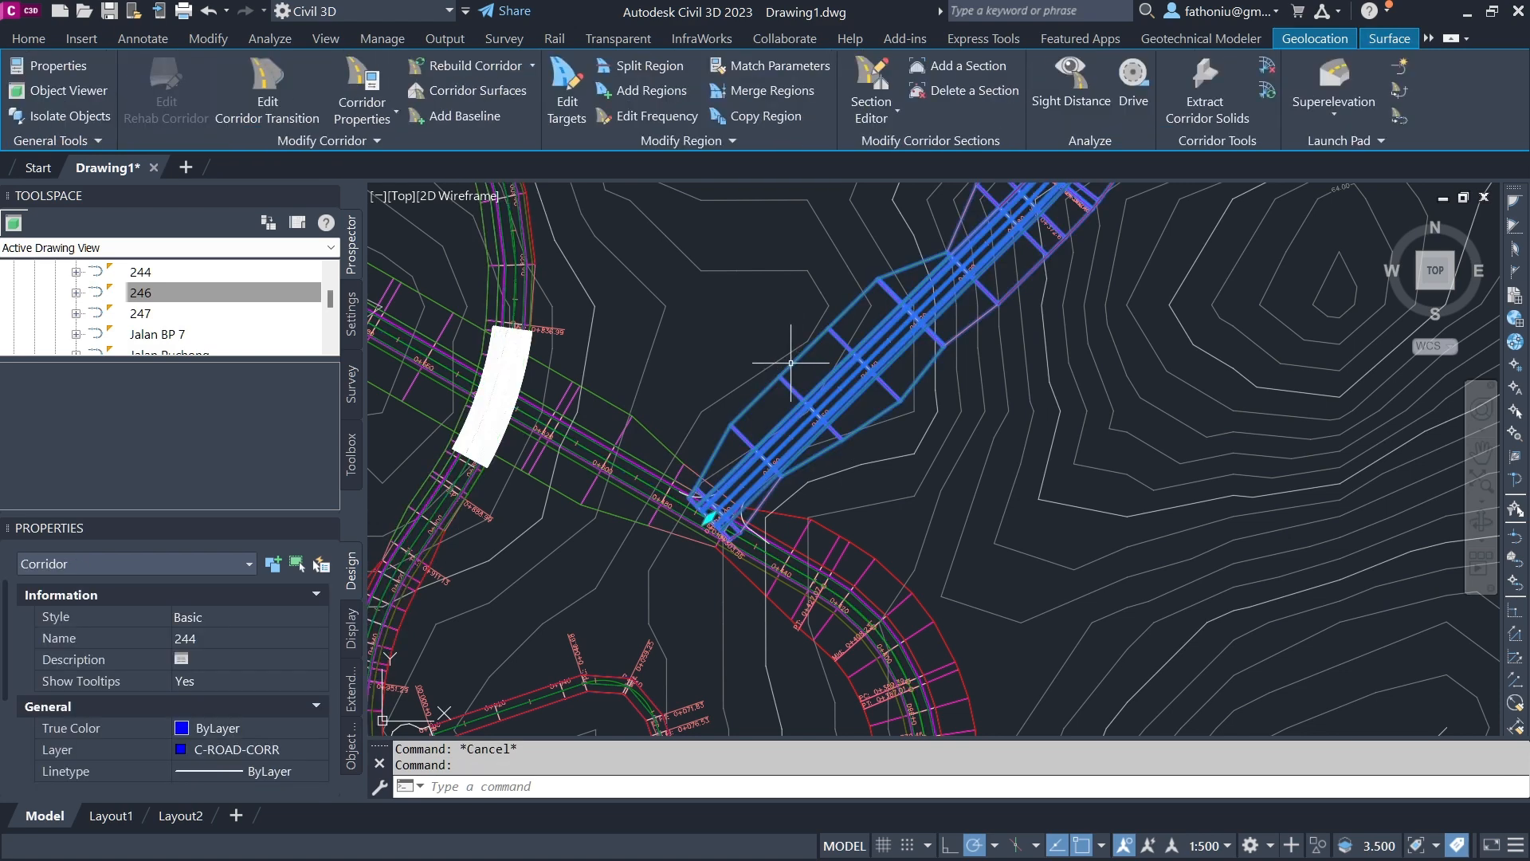
pyautogui.rightClick(793, 365)
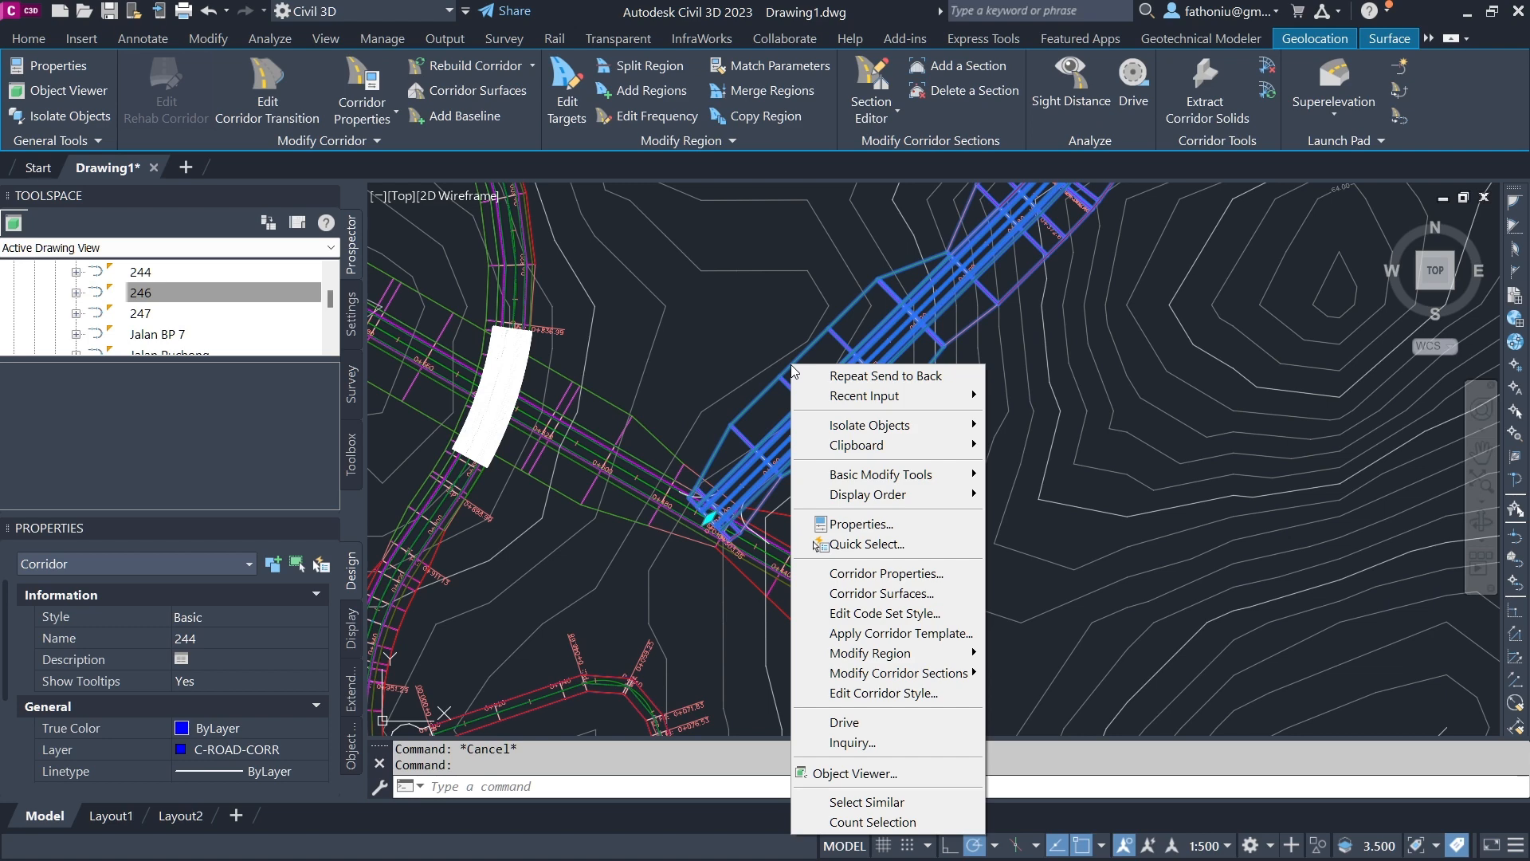
pyautogui.moveTo(886, 499)
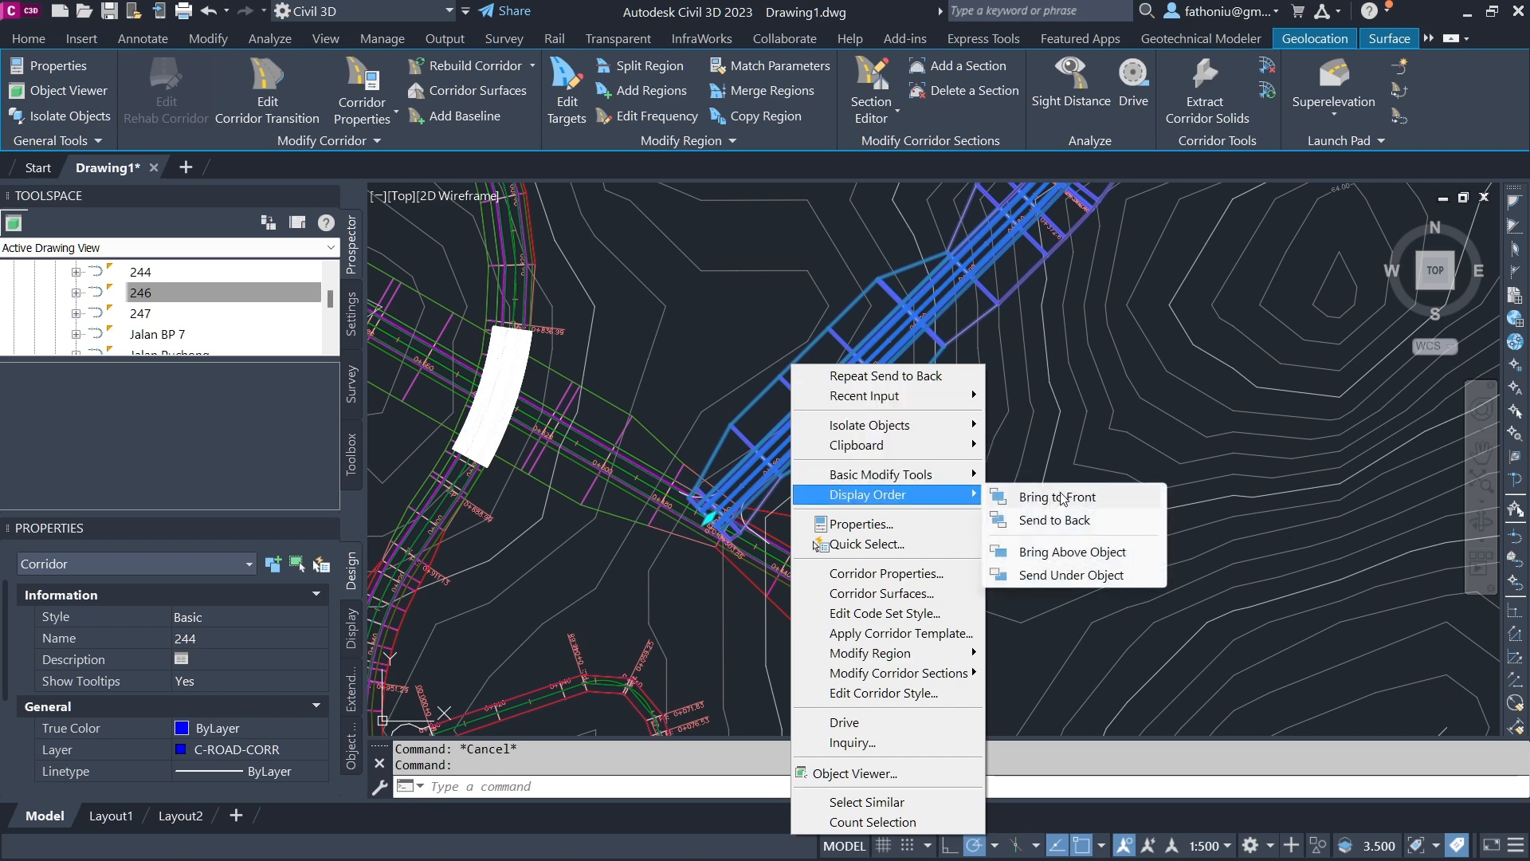
pyautogui.click(1062, 521)
pyautogui.click(830, 423)
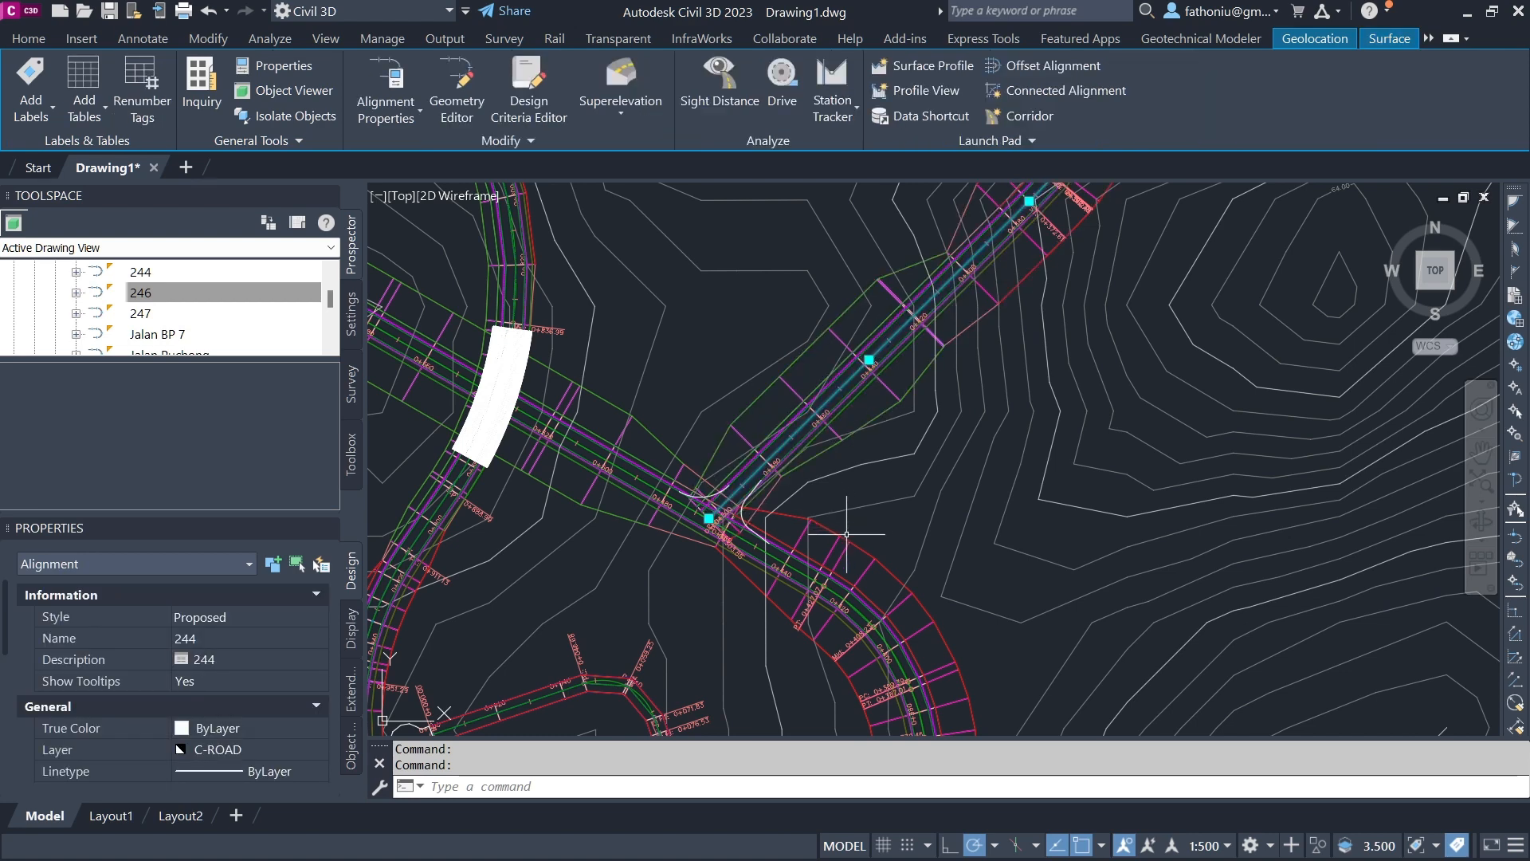
pyautogui.press('Escape')
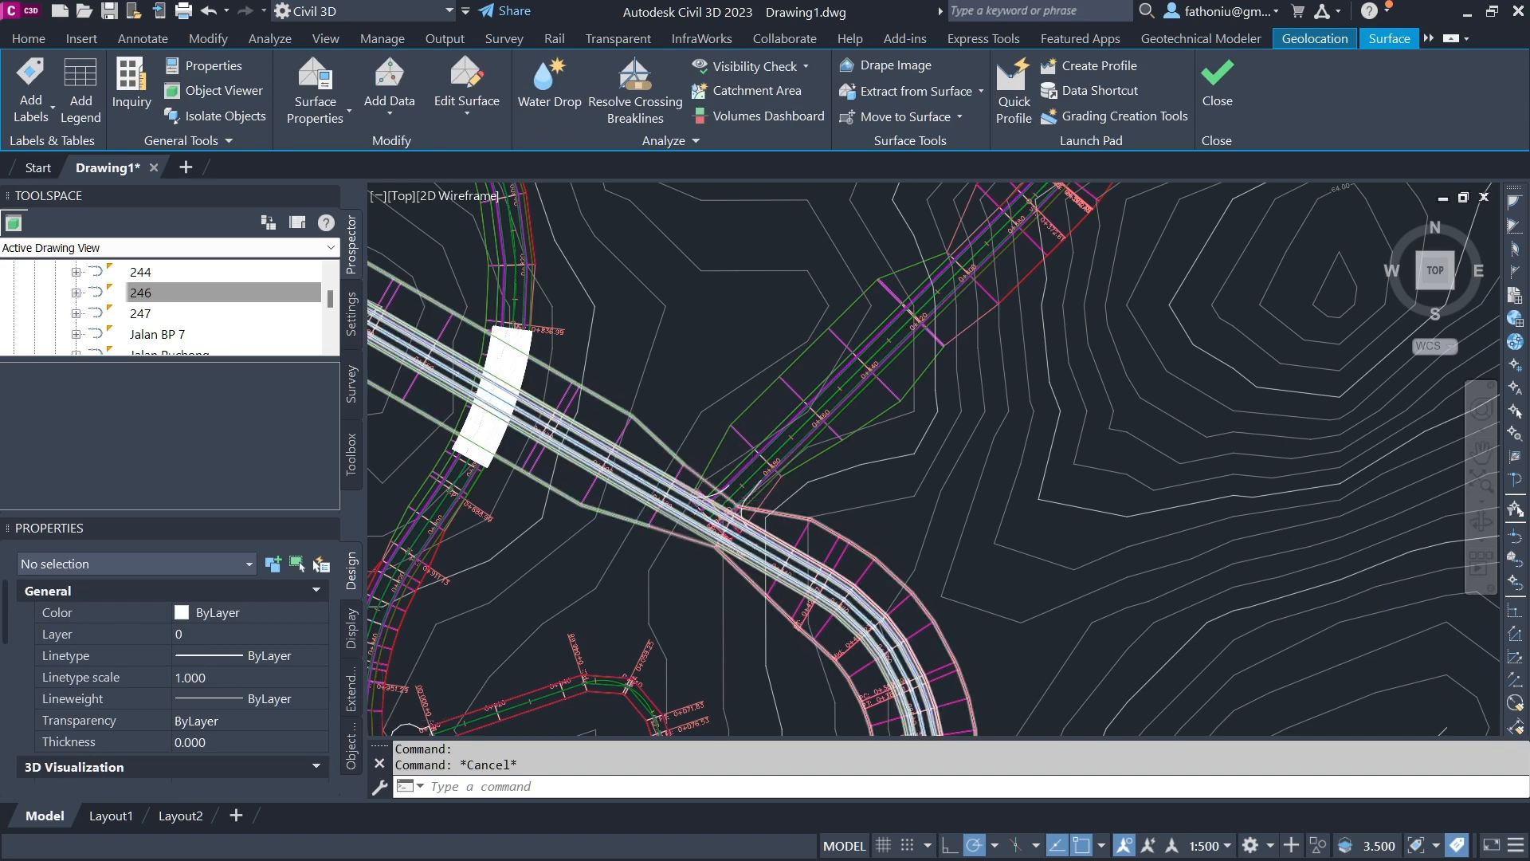
pyautogui.scroll(4, 727, 485)
pyautogui.scroll(-2, 696, 460)
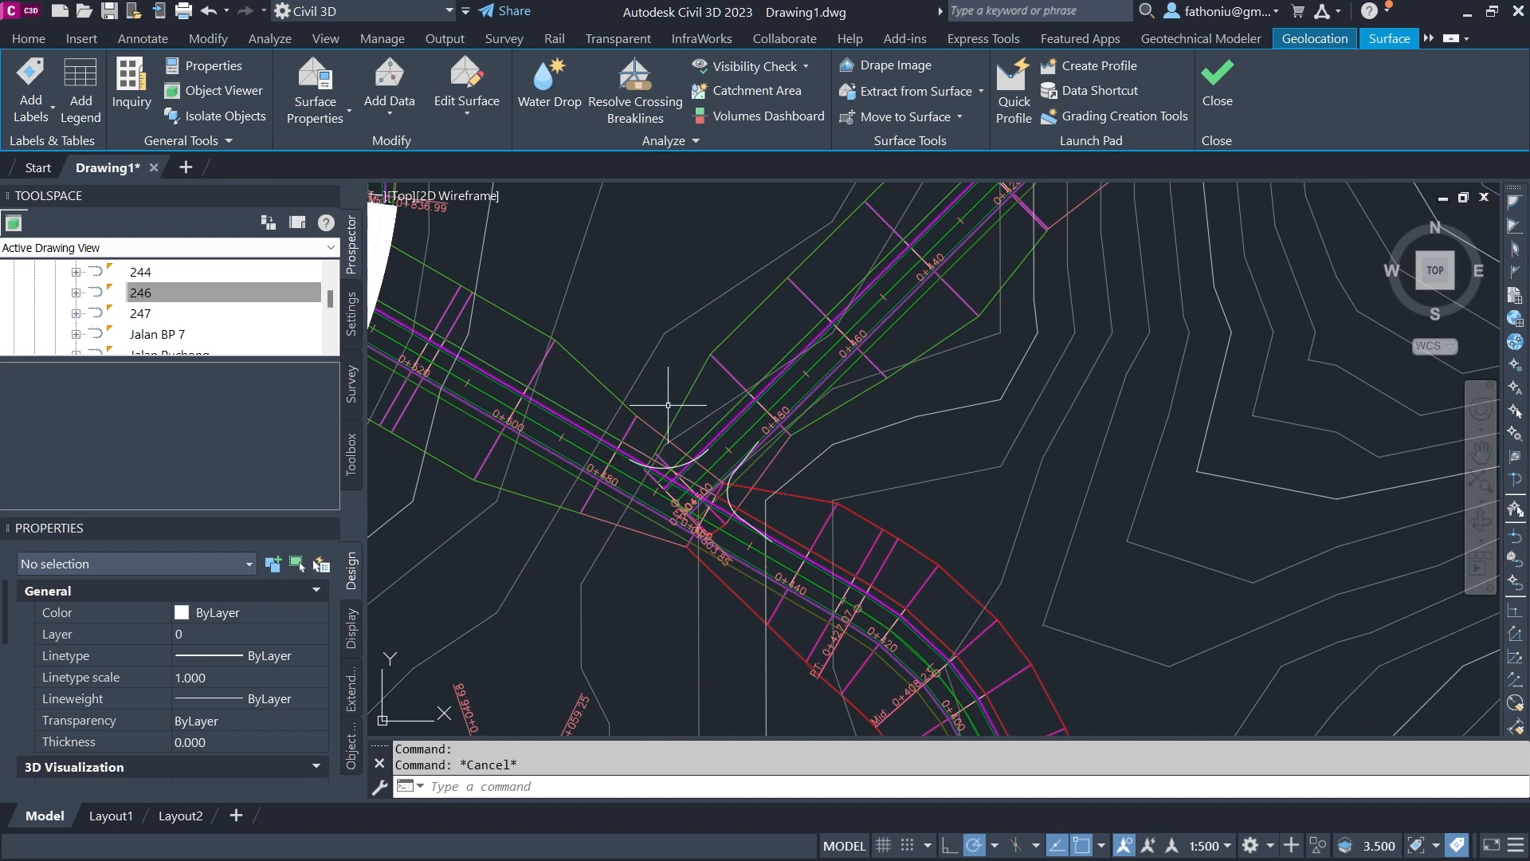
pyautogui.scroll(-5, 677, 414)
pyautogui.moveTo(715, 403); pyautogui.dragTo(917, 428, button='middle')
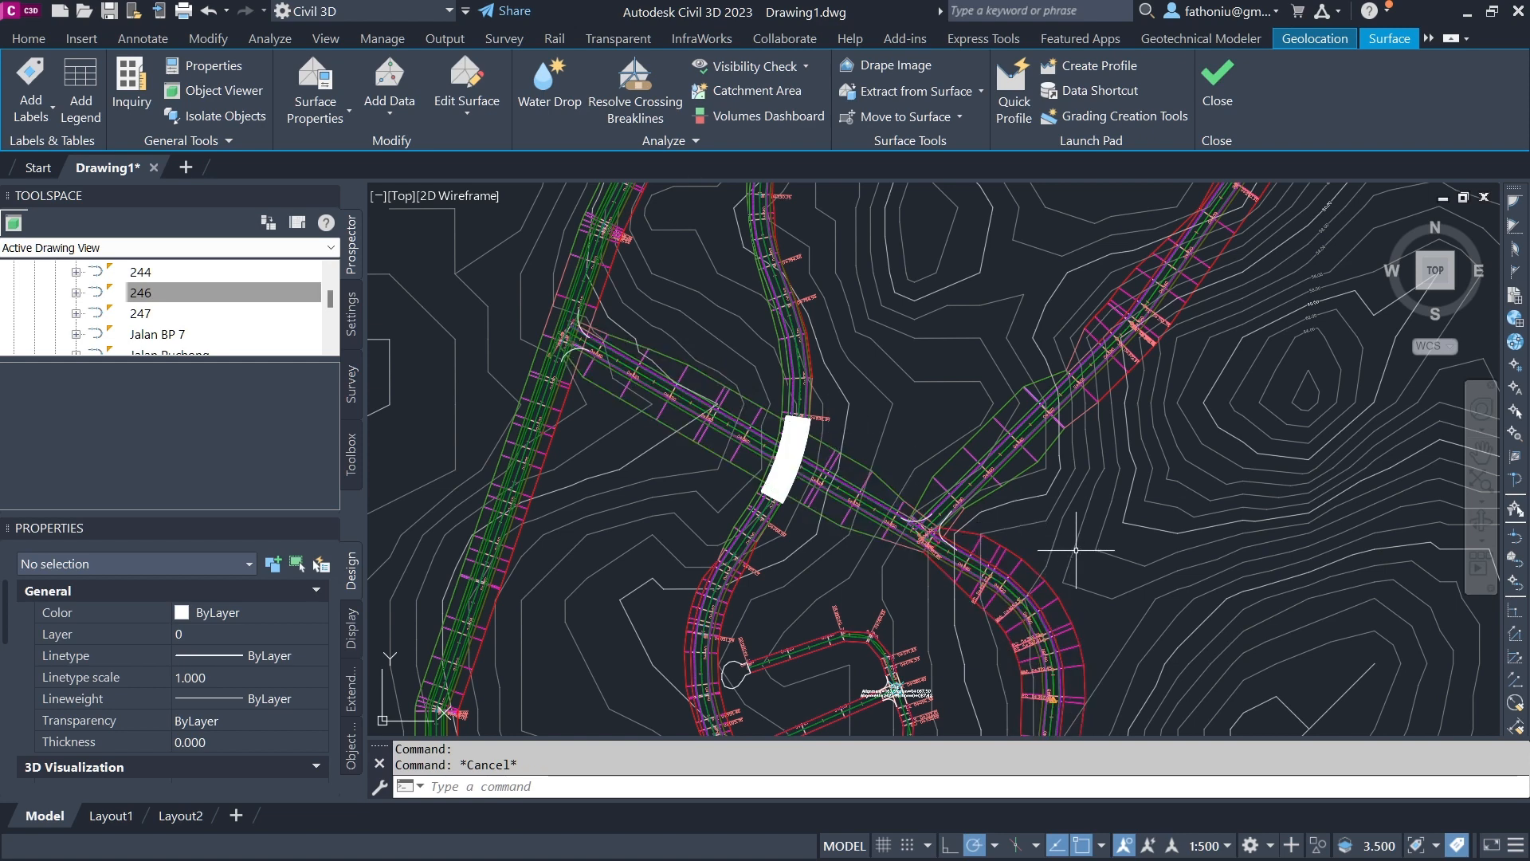
# Inspect the junction between corridors 244 and 246, the neighbouring side roads and the wider road network up to the roundabout
pyautogui.moveTo(1076, 550); pyautogui.dragTo(1028, 484, button='middle')
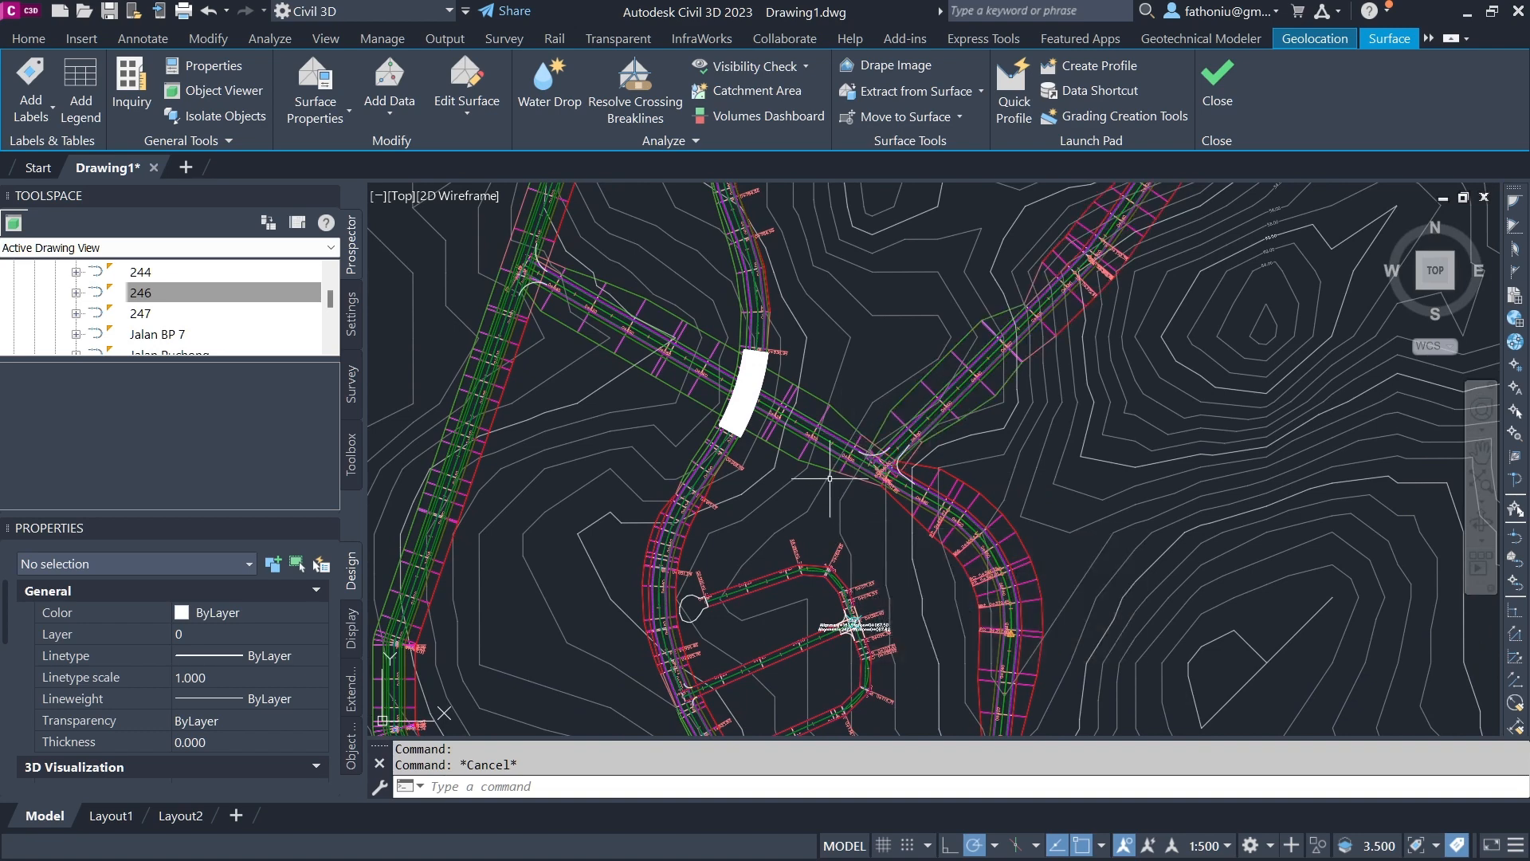
pyautogui.moveTo(860, 530); pyautogui.dragTo(708, 396, button='middle')
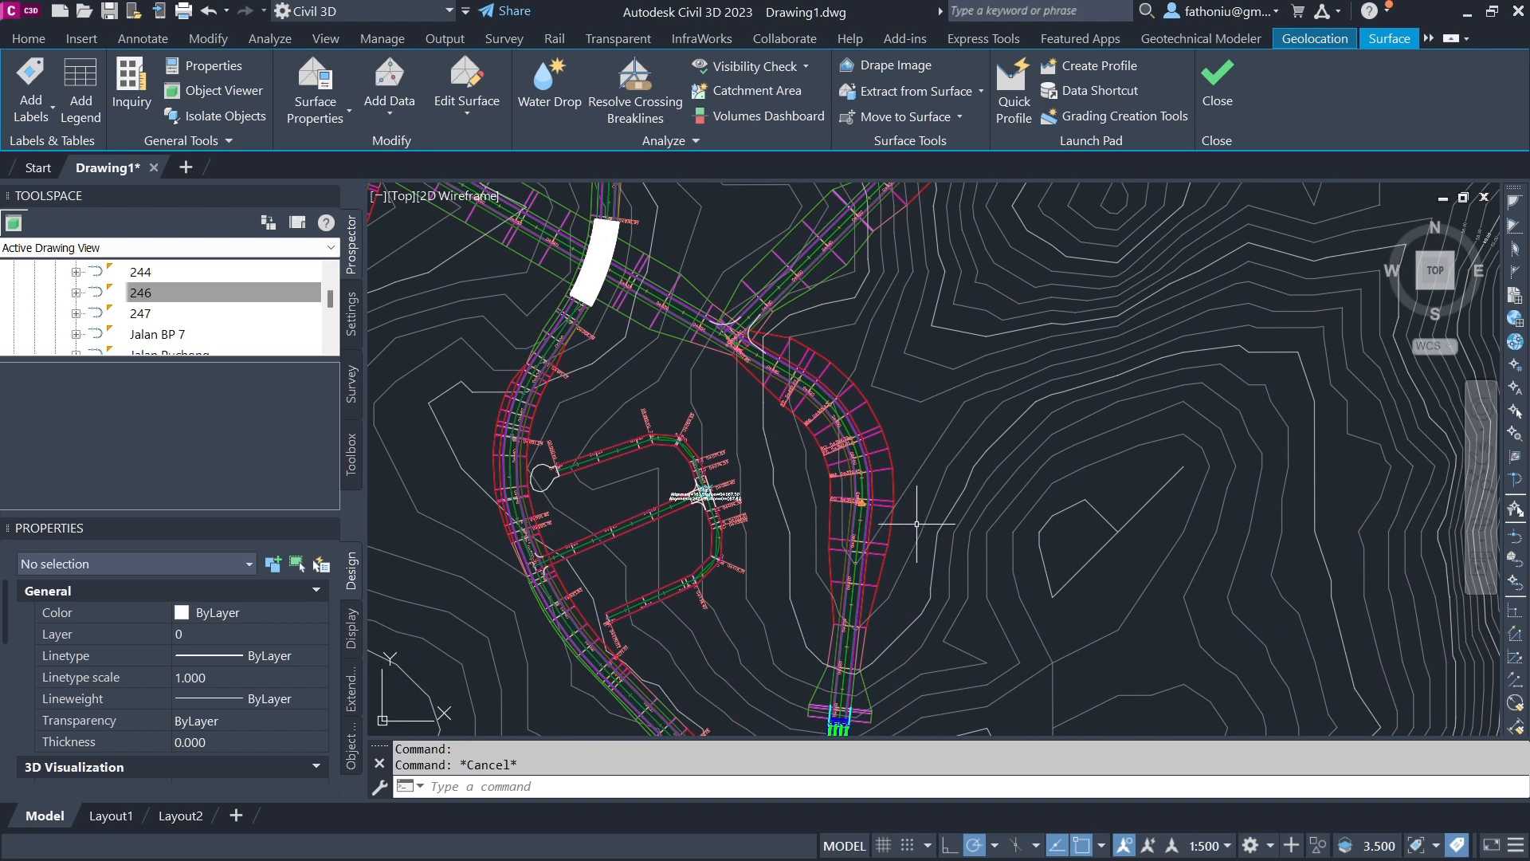
pyautogui.scroll(-5, 905, 519)
pyautogui.moveTo(881, 511); pyautogui.dragTo(924, 429, button='middle')
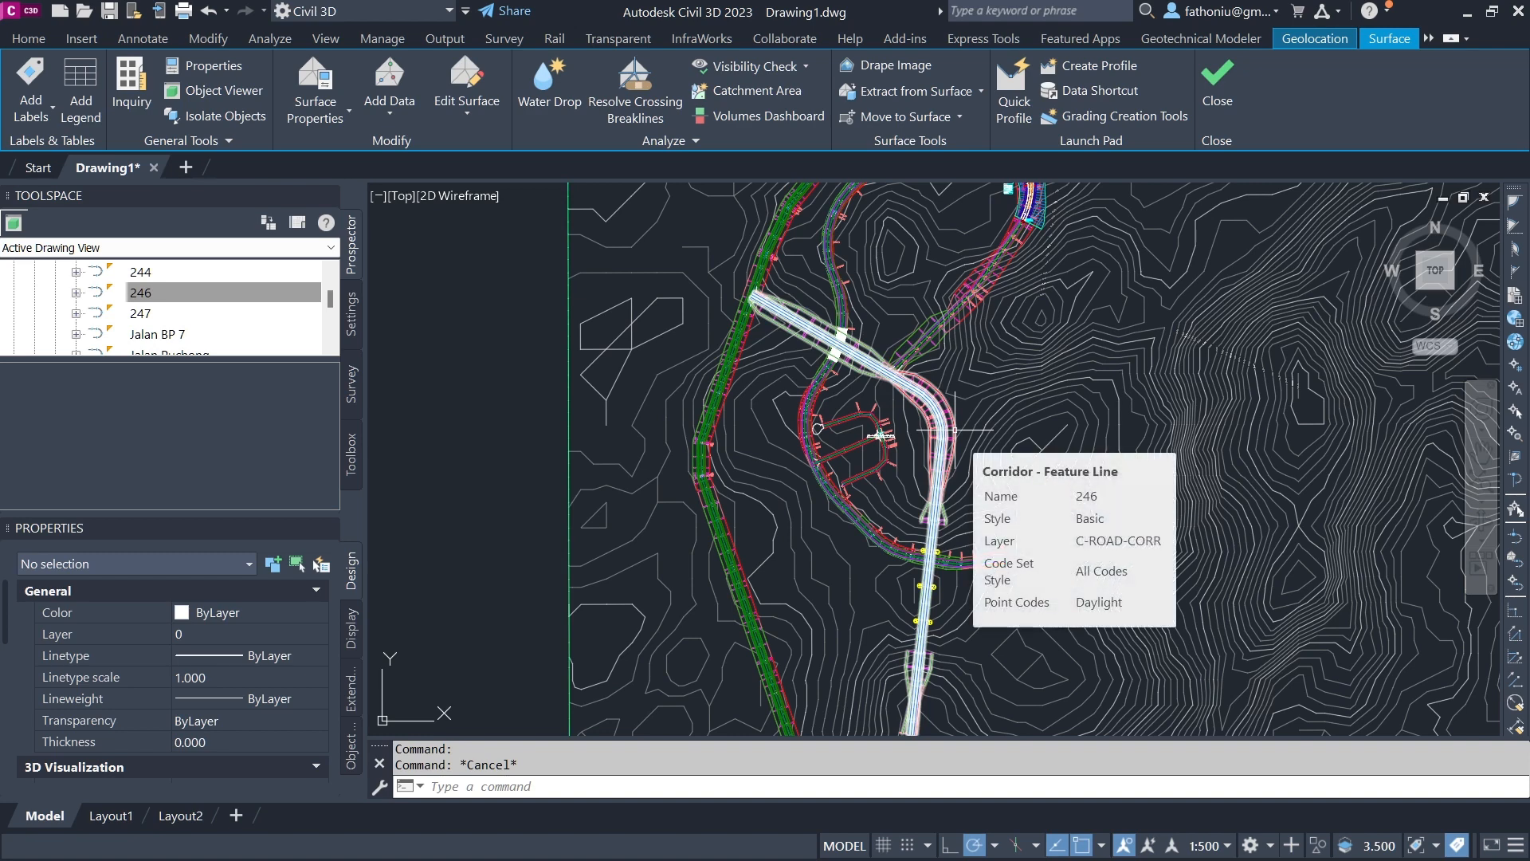
pyautogui.scroll(3, 871, 422)
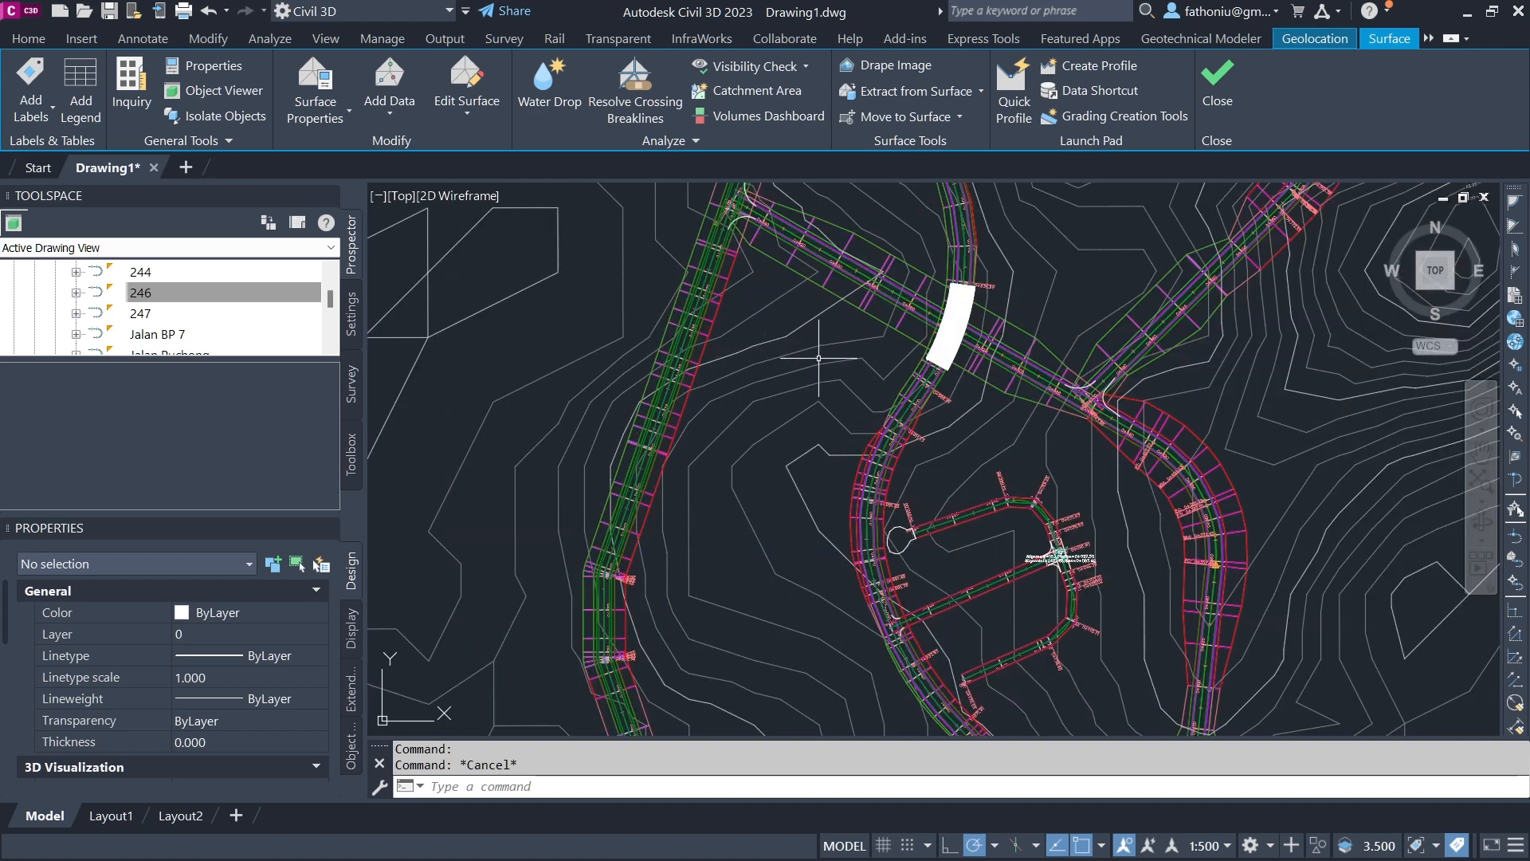
pyautogui.scroll(3, 1051, 472)
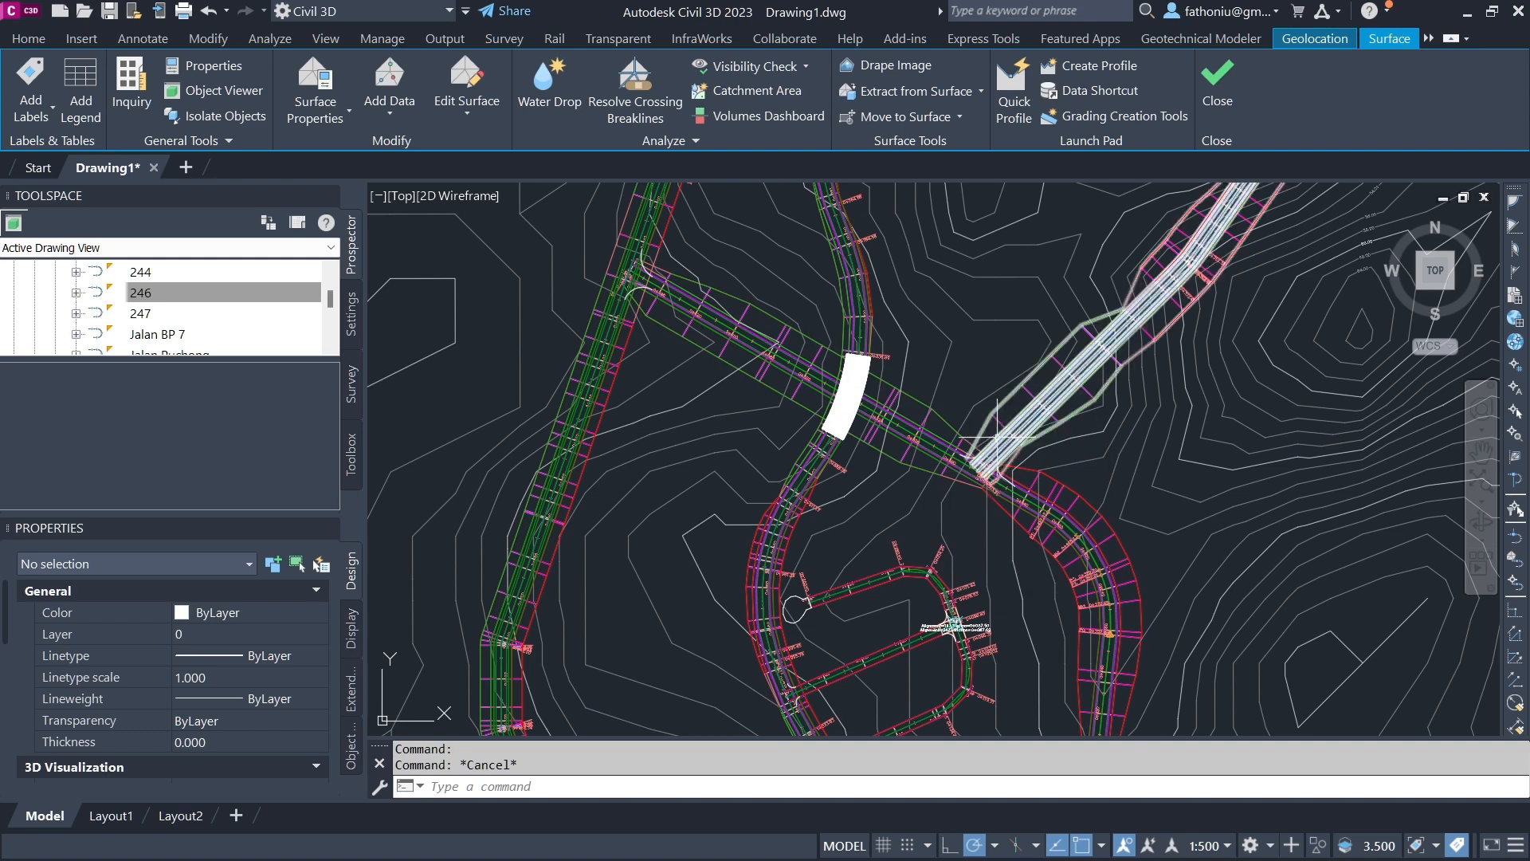
pyautogui.scroll(2, 1006, 469)
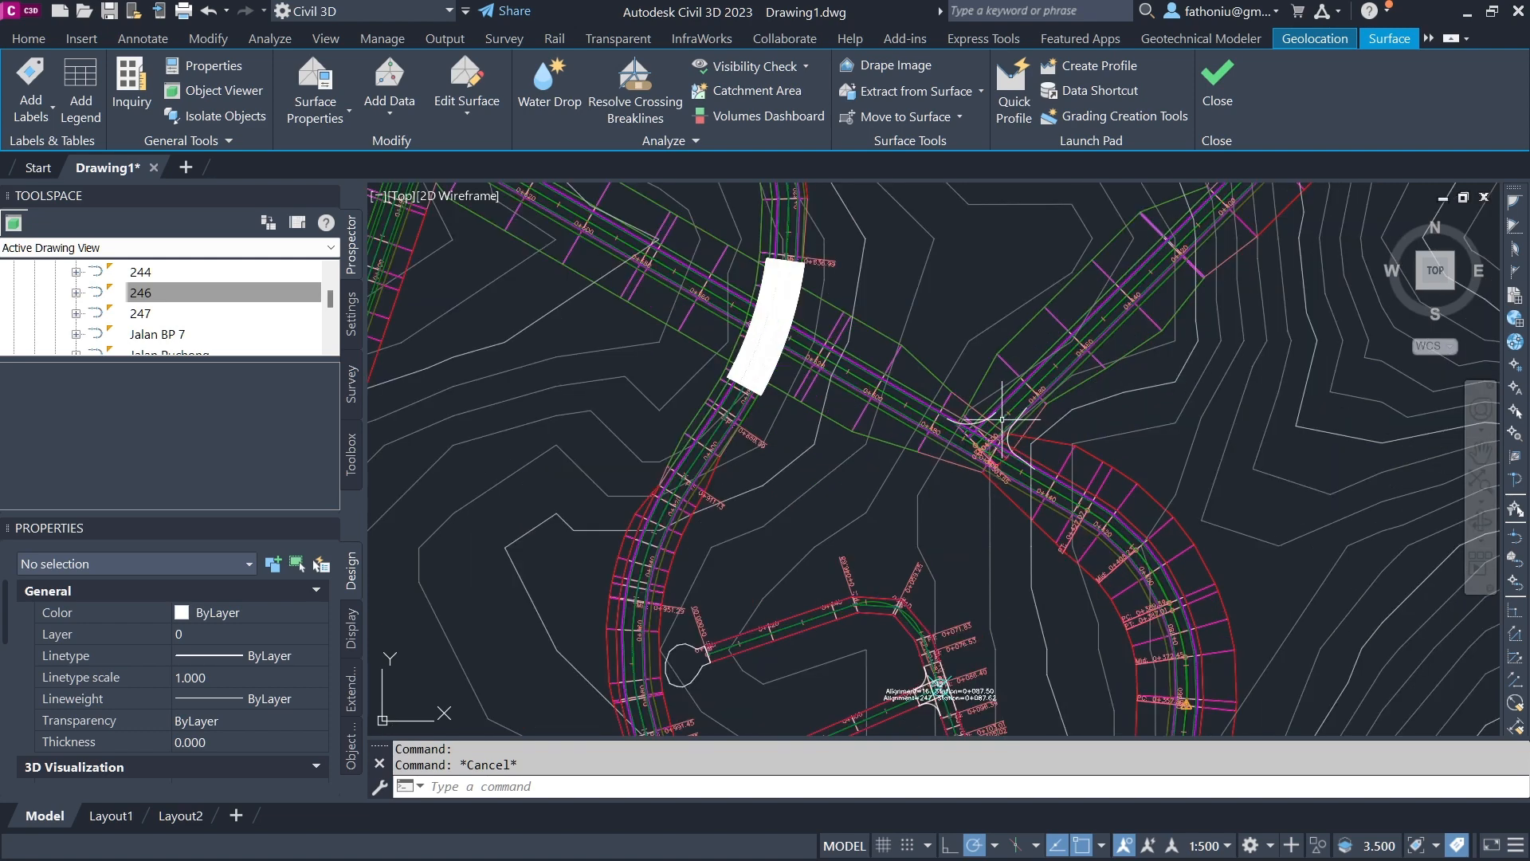
pyautogui.scroll(-2, 954, 476)
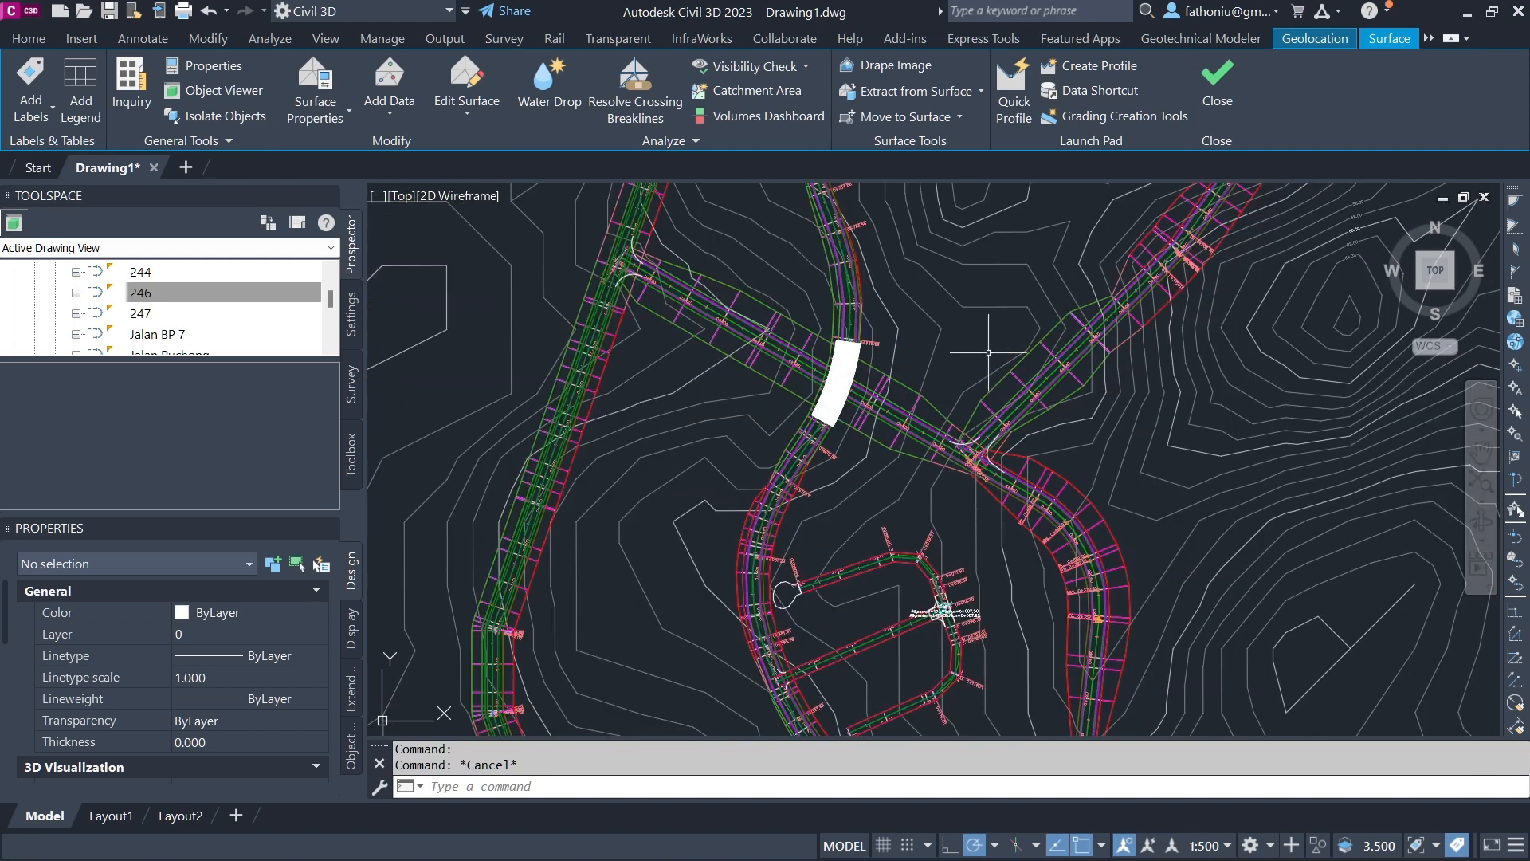
pyautogui.moveTo(989, 352); pyautogui.dragTo(963, 635, button='middle')
pyautogui.scroll(-2, 1105, 400)
pyautogui.moveTo(1222, 591); pyautogui.dragTo(1148, 459, button='middle')
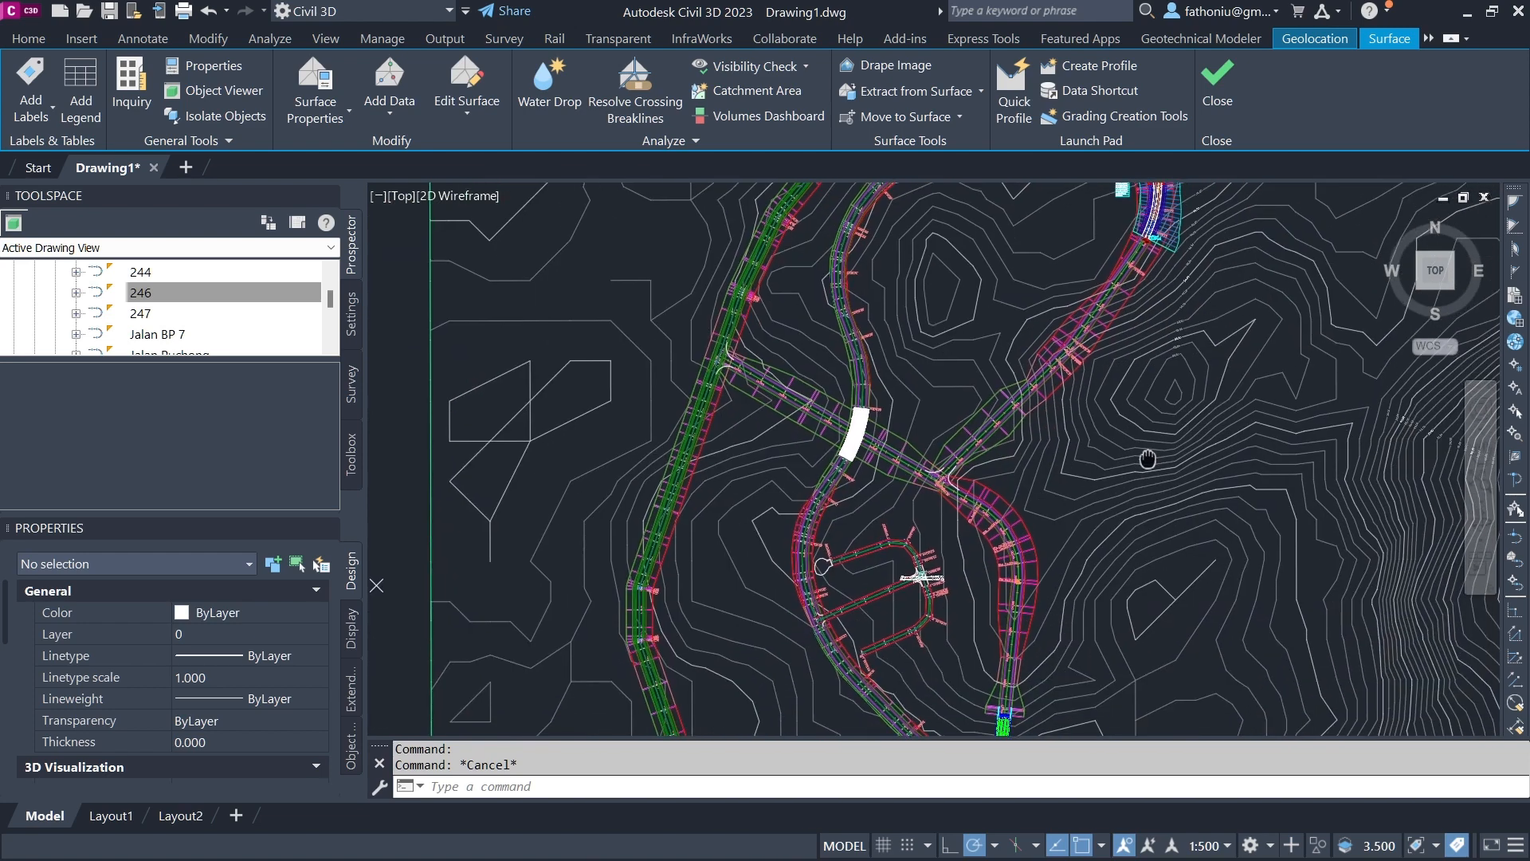
pyautogui.scroll(-2, 915, 574)
pyautogui.moveTo(1112, 606); pyautogui.dragTo(1032, 572, button='middle')
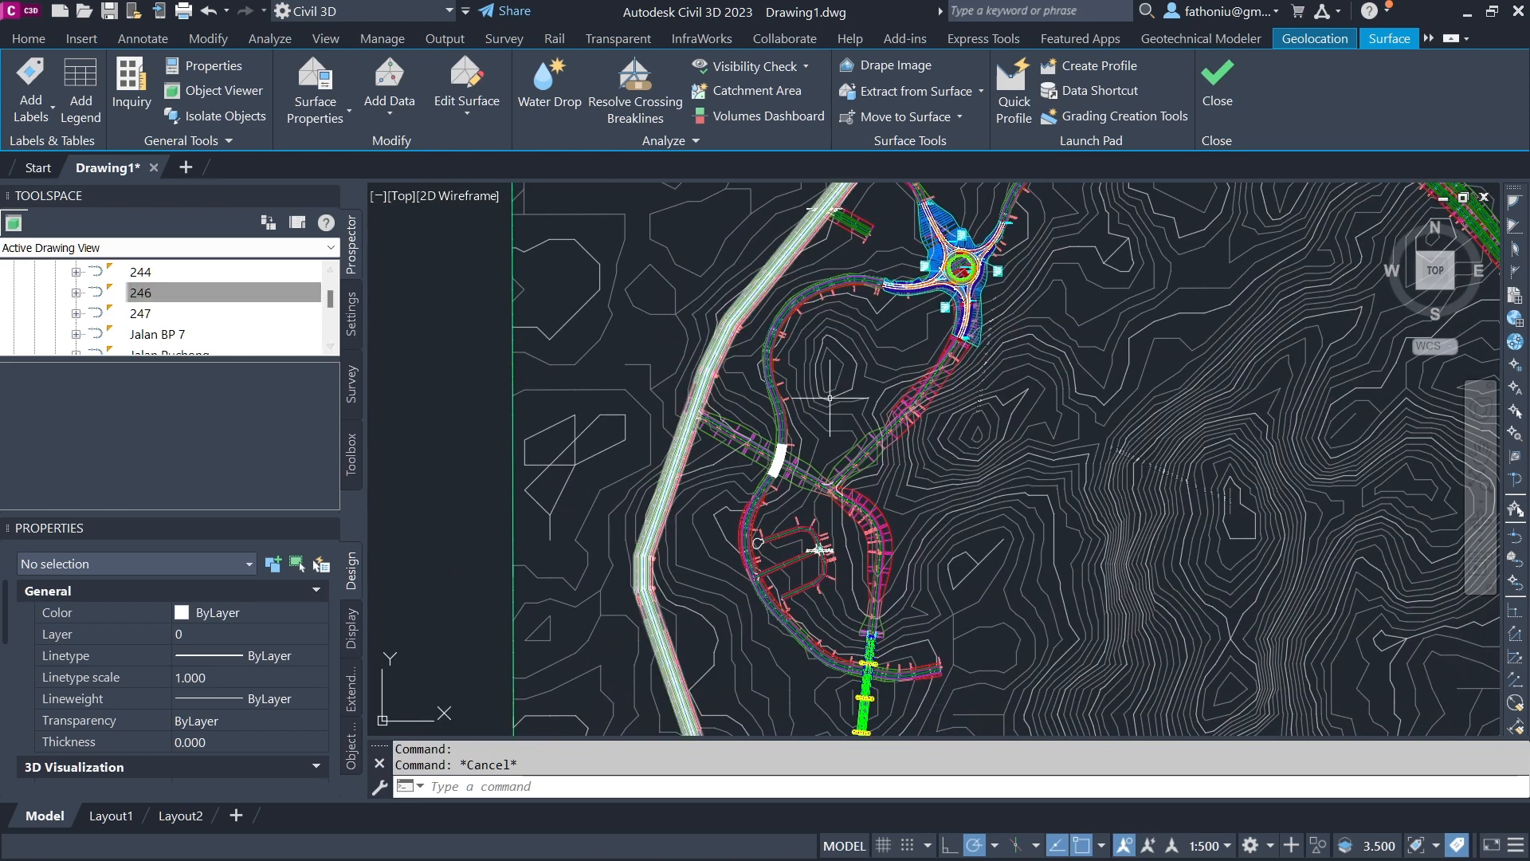
pyautogui.moveTo(1150, 477); pyautogui.dragTo(1094, 442, button='middle')
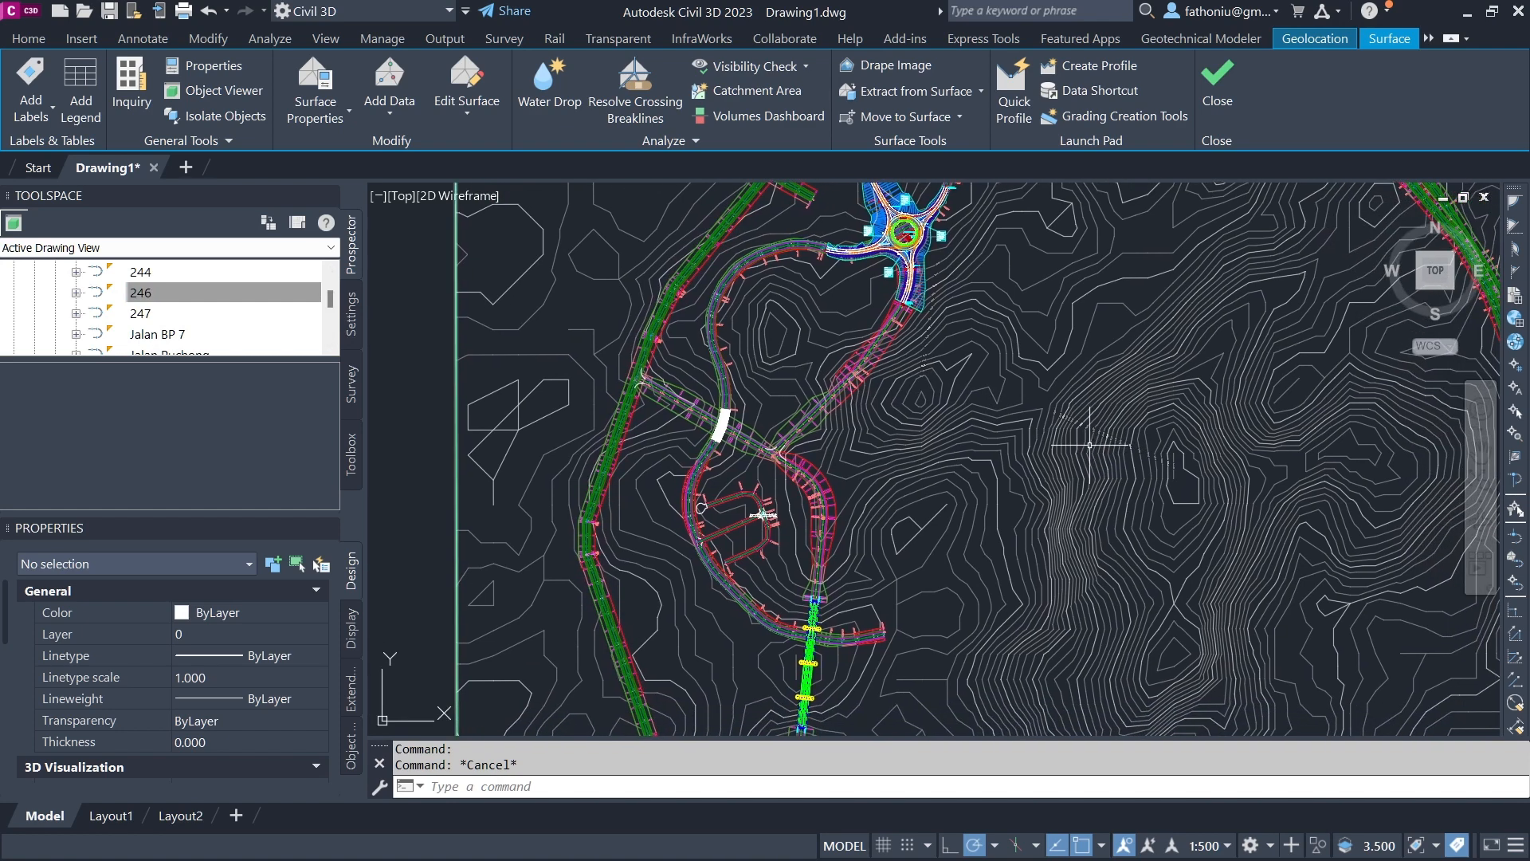